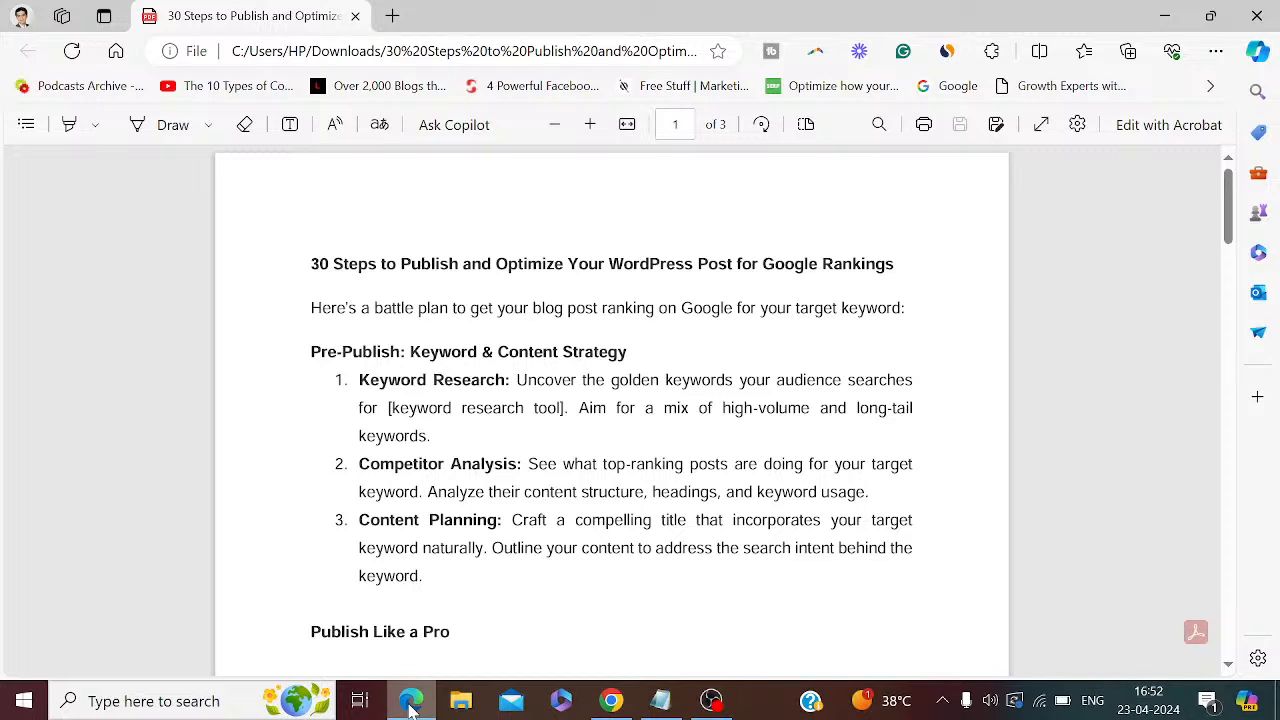
Switch to Chrome and open the Google Ads website in the WhatsApp tab.
{"action": "left_click", "coordinate": [611, 700]}
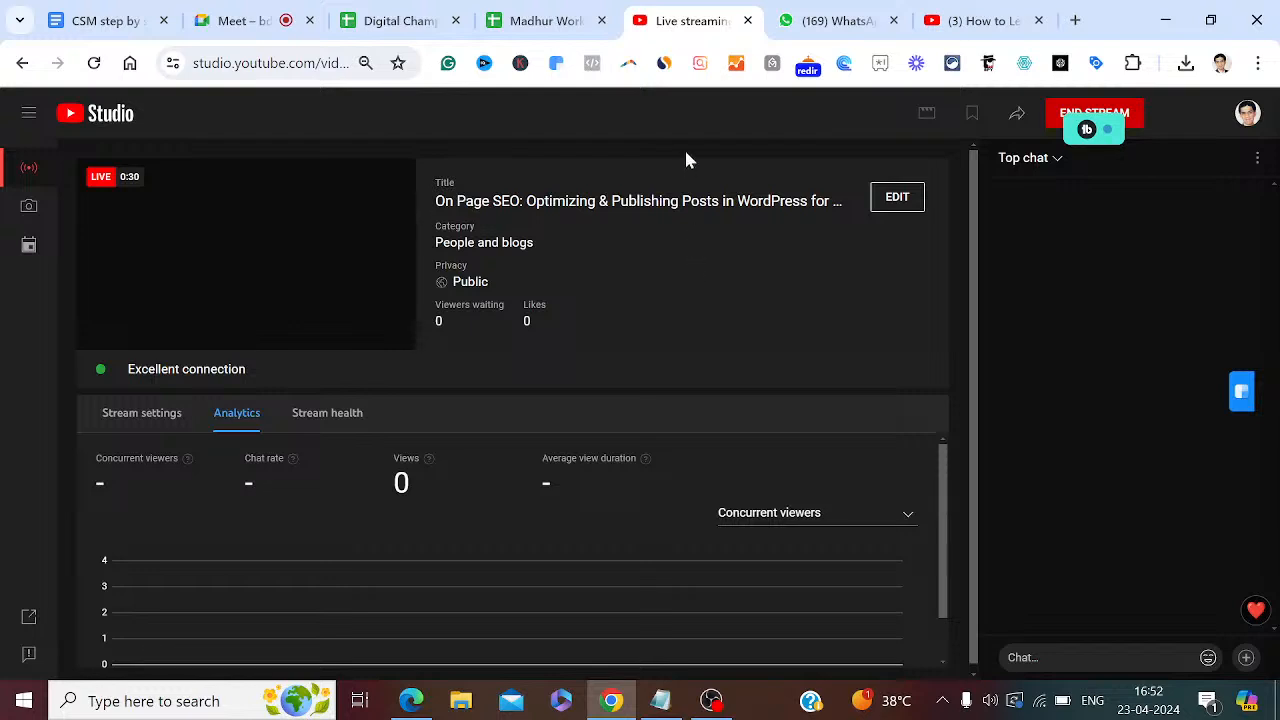
{"action": "left_click", "coordinate": [862, 20]}
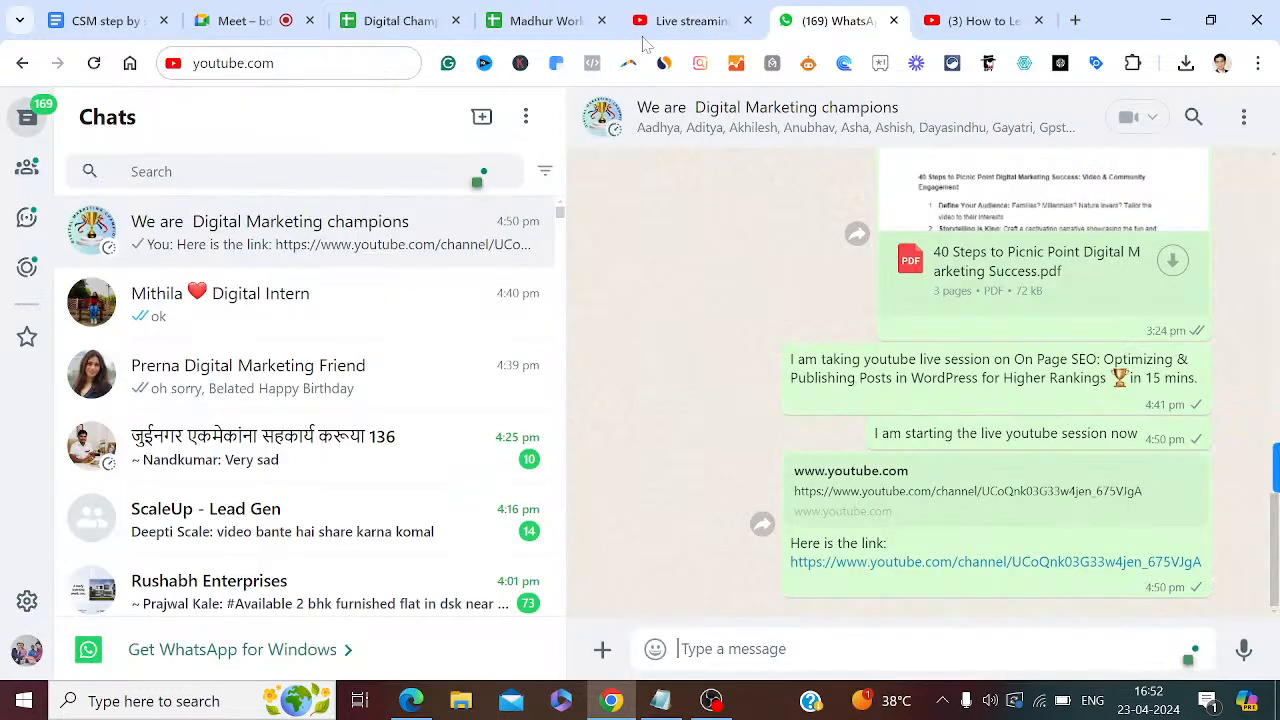
{"action": "left_click", "coordinate": [403, 55]}
{"action": "type", "text": "a"}
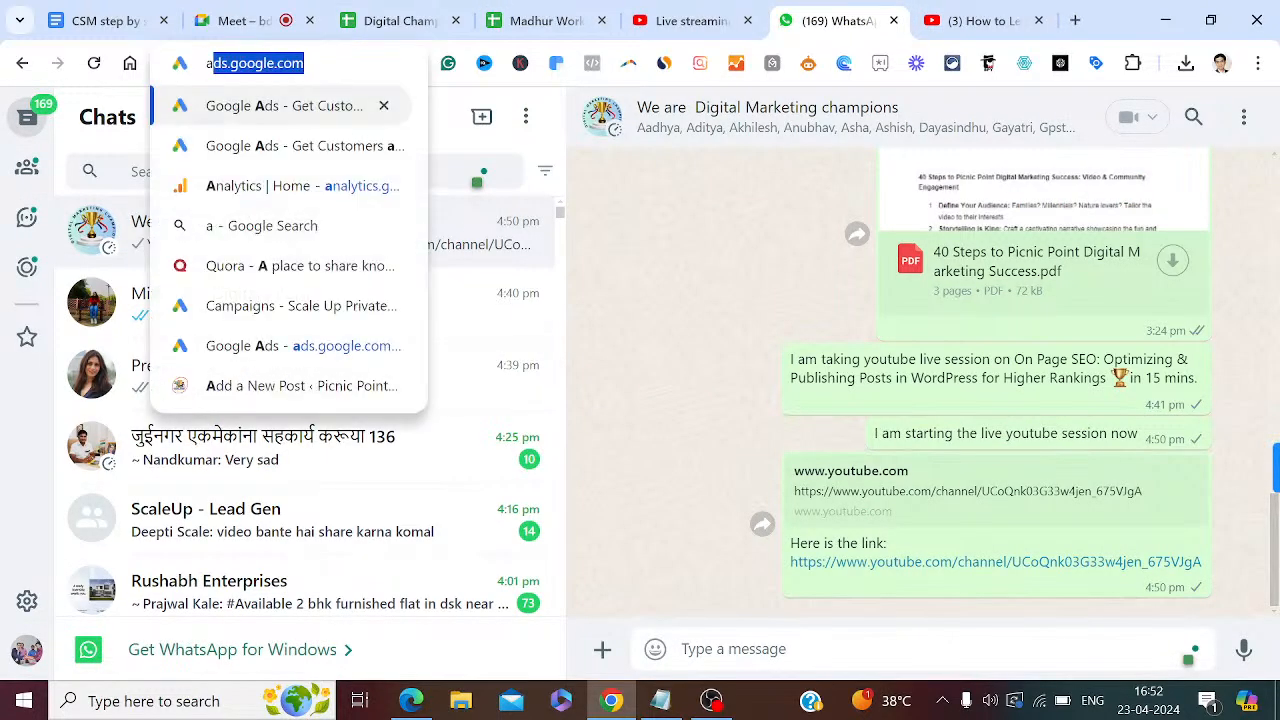
{"action": "type", "text": "ds"}
{"action": "key", "text": "Return"}
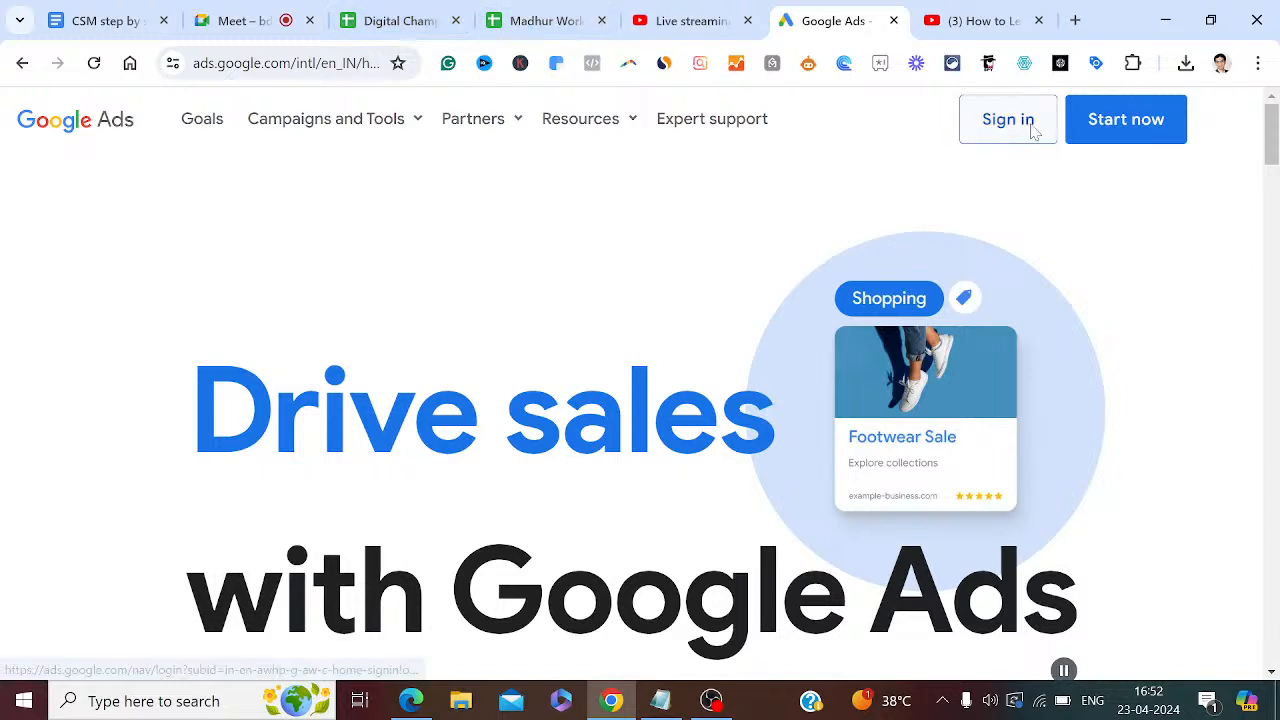
Sign in to Google Ads and open the Scale Up Private Limited account overview.
{"action": "left_click", "coordinate": [1108, 128]}
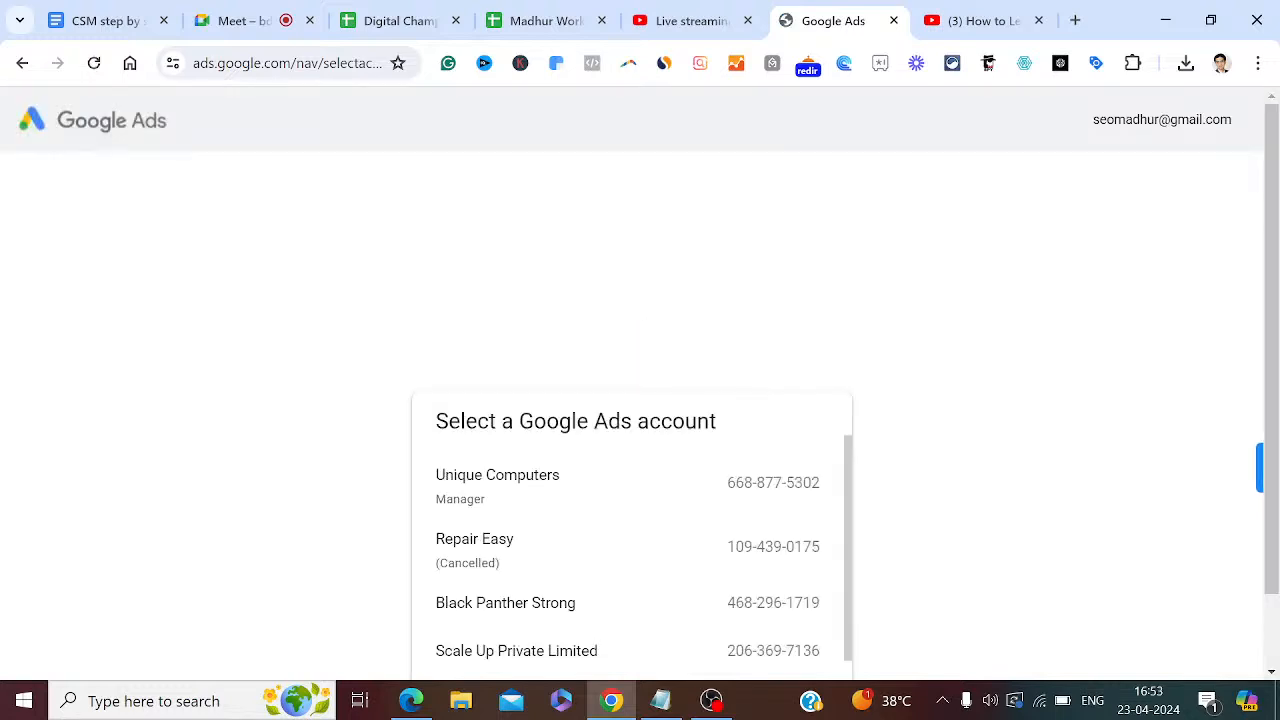
{"action": "left_click", "coordinate": [525, 657]}
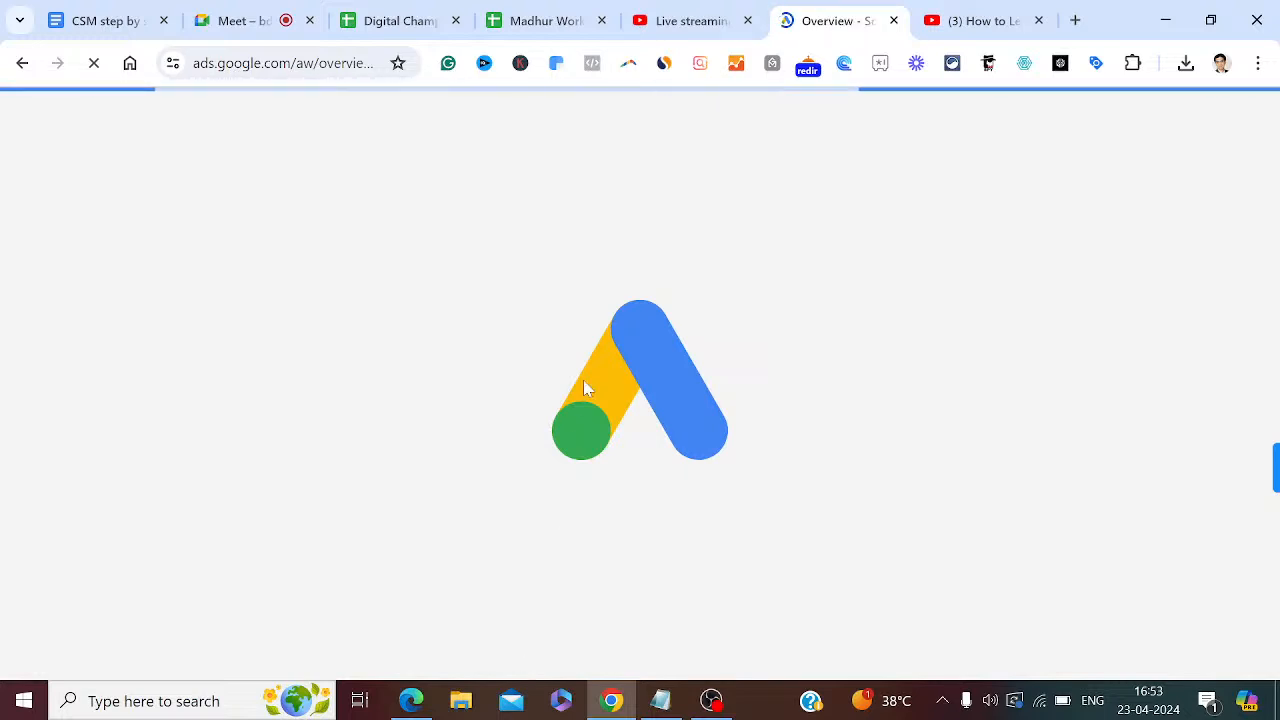
{"action": "left_click", "coordinate": [700, 22]}
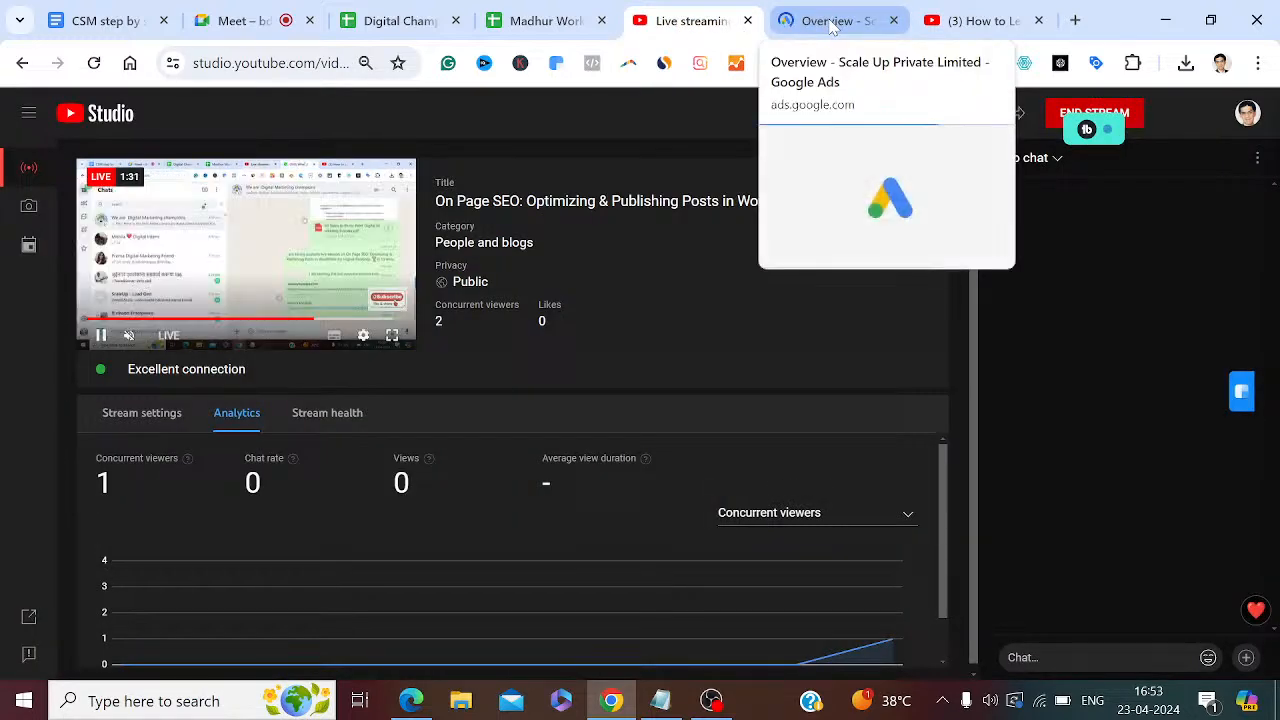
{"action": "left_click", "coordinate": [831, 22]}
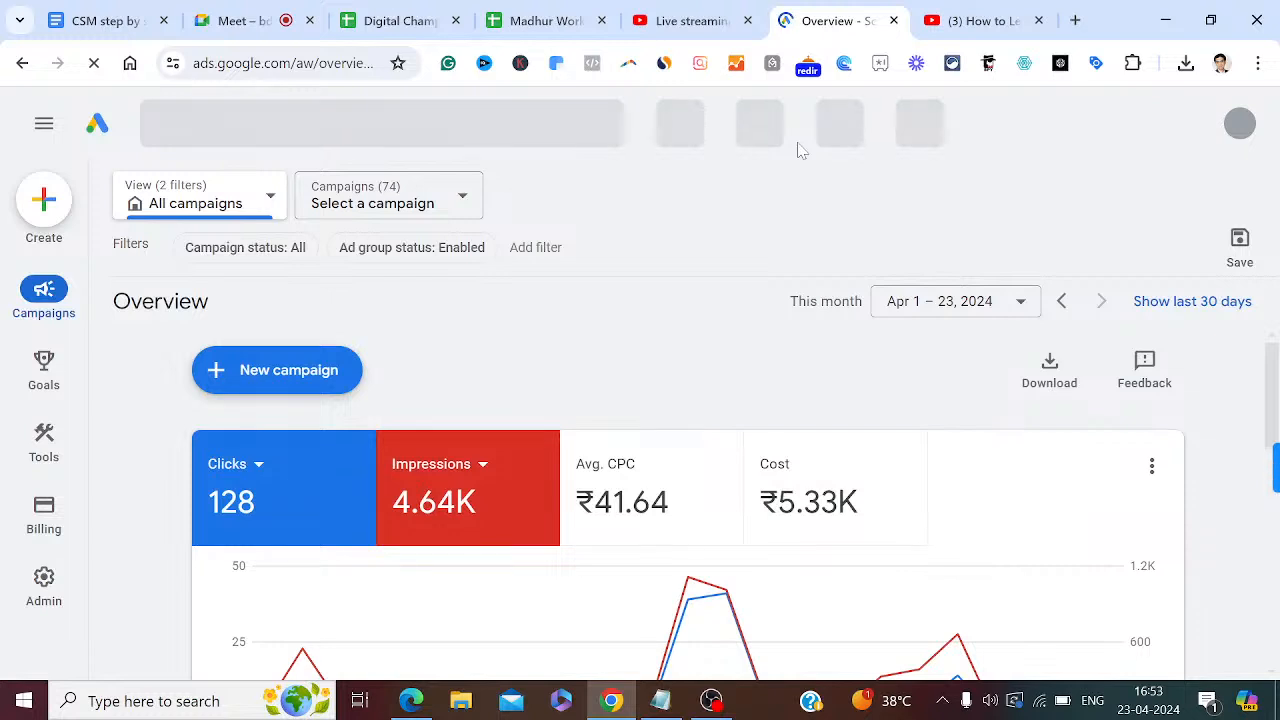
Open Keyword Planner from the planning tools in a separate browser tab and switch to it.
{"action": "mouse_move", "coordinate": [58, 455]}
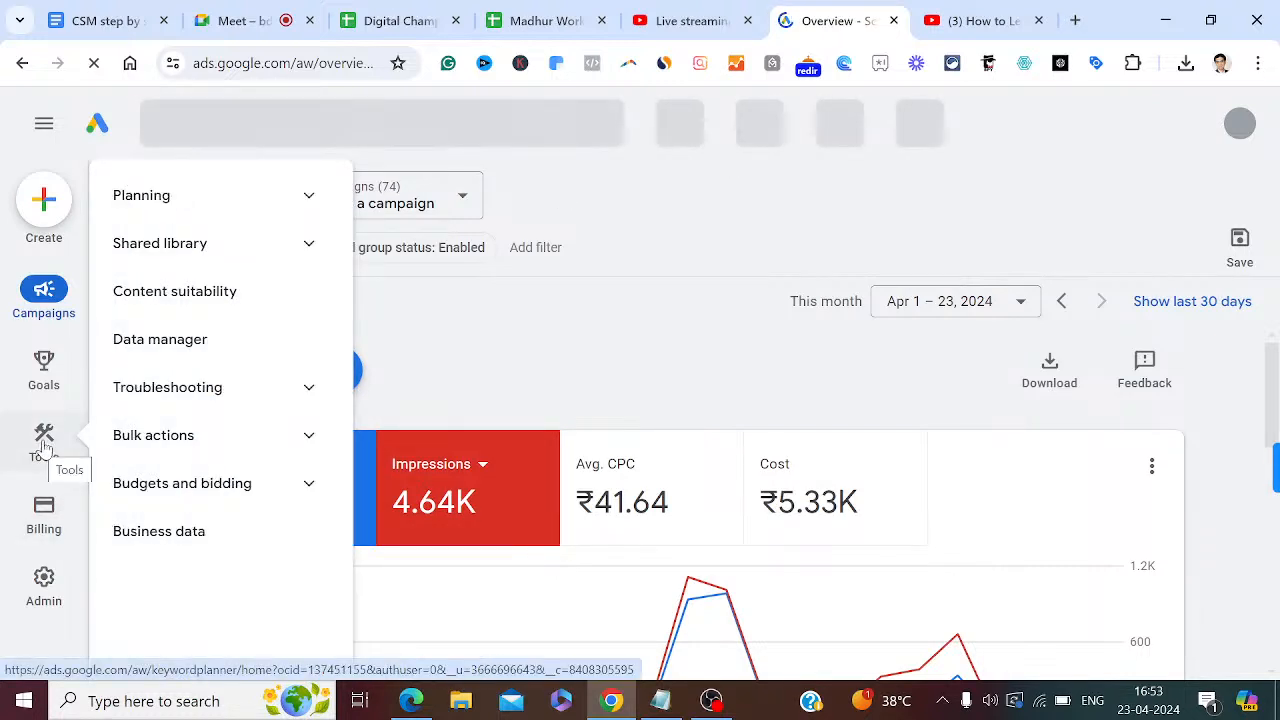
{"action": "left_click", "coordinate": [310, 203]}
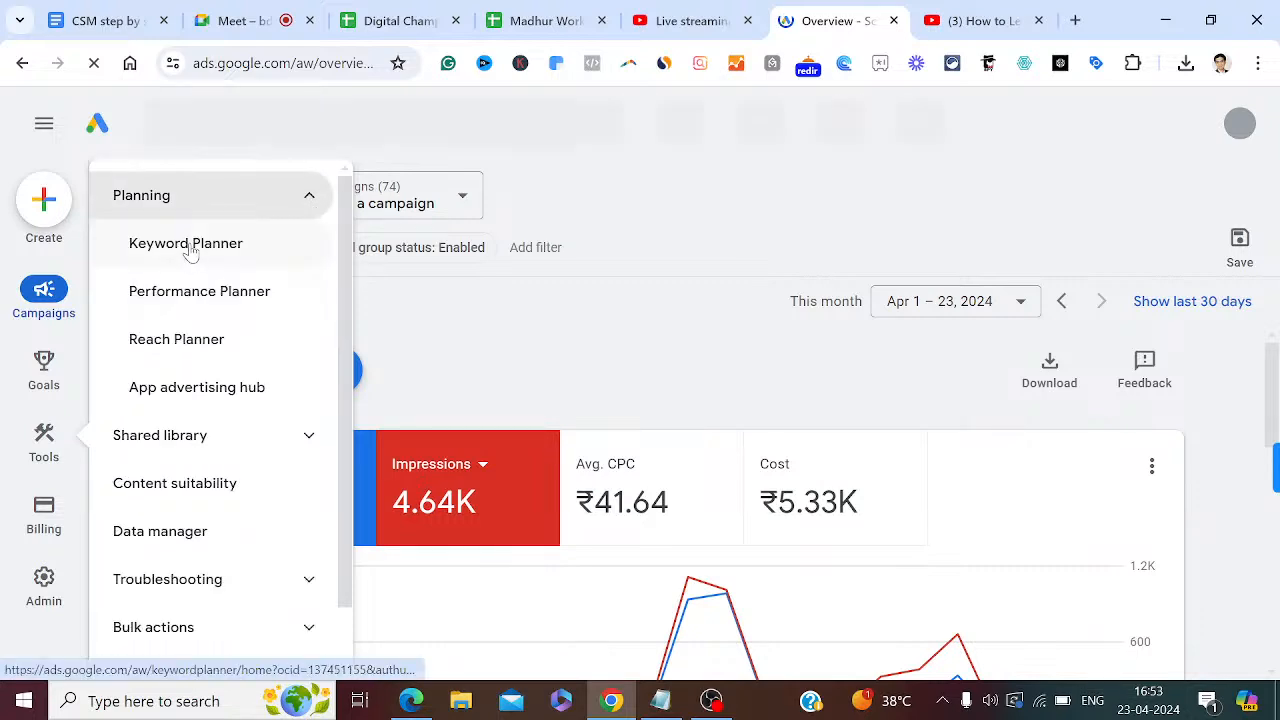
{"action": "right_click", "coordinate": [190, 250]}
{"action": "left_click", "coordinate": [238, 265]}
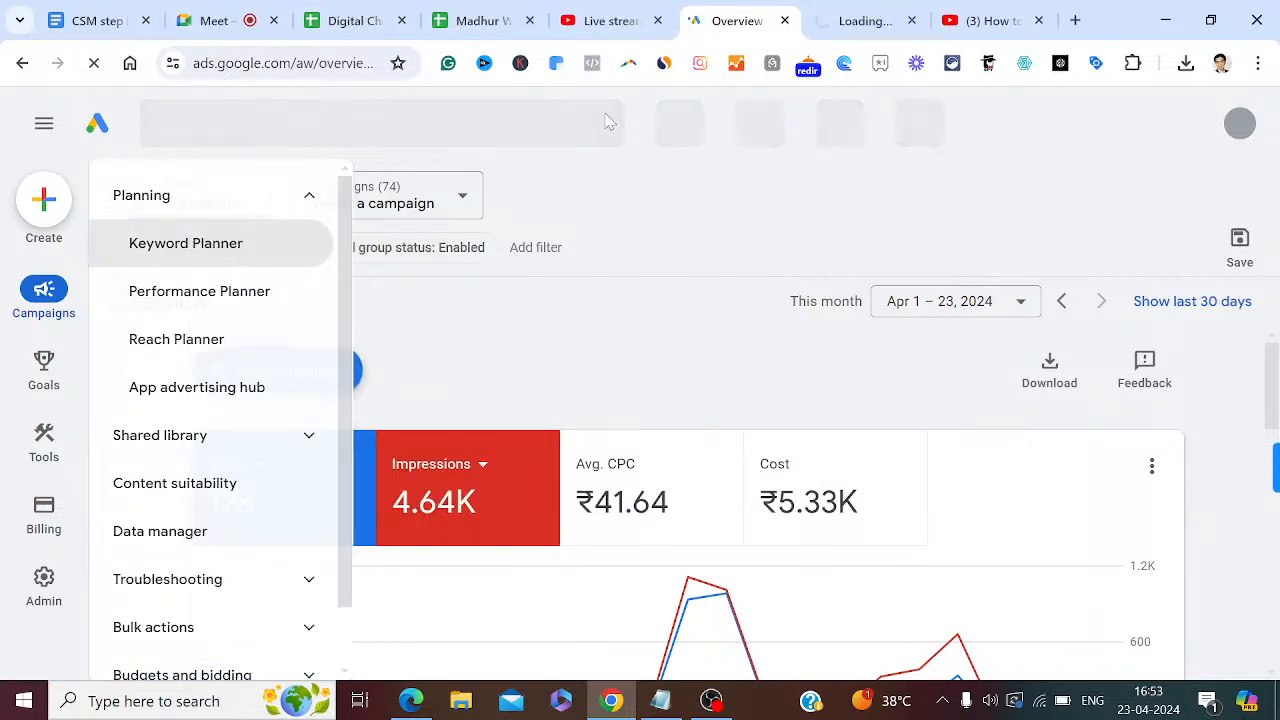
{"action": "left_click", "coordinate": [855, 21]}
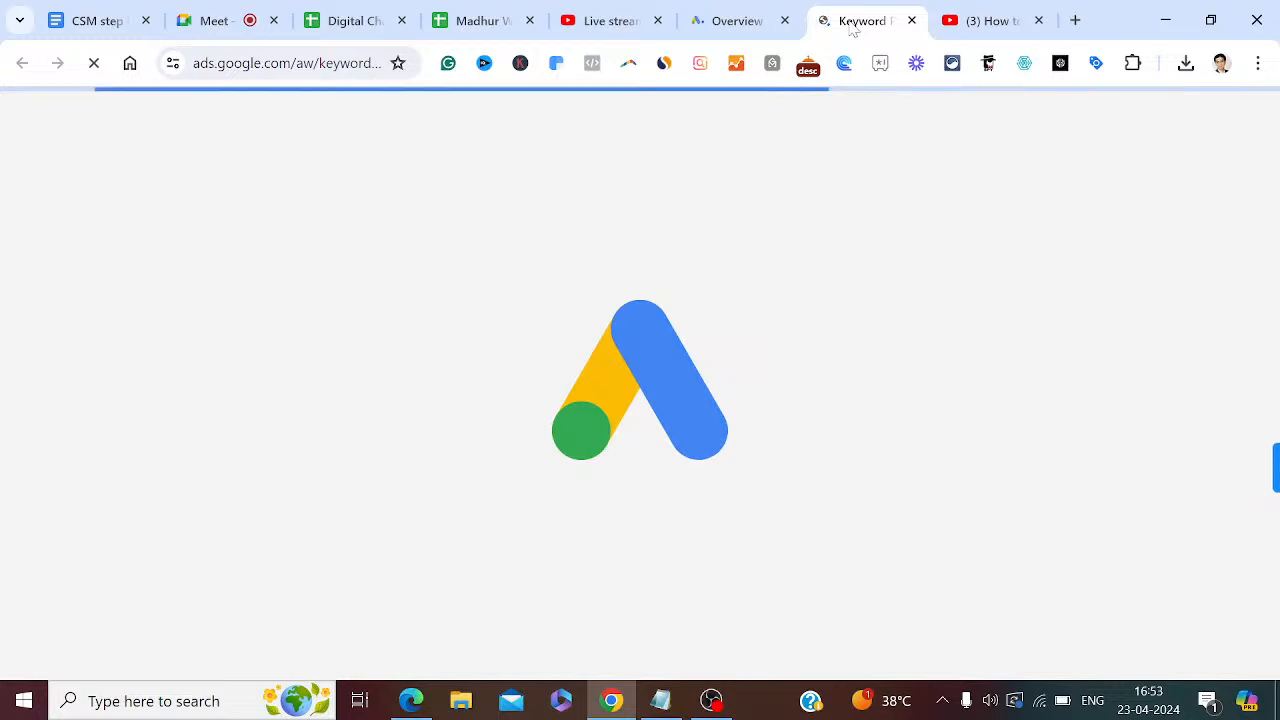
View the CSM step by step guide, close the two open spreadsheets, and return to Keyword Planner.
{"action": "left_click", "coordinate": [100, 22]}
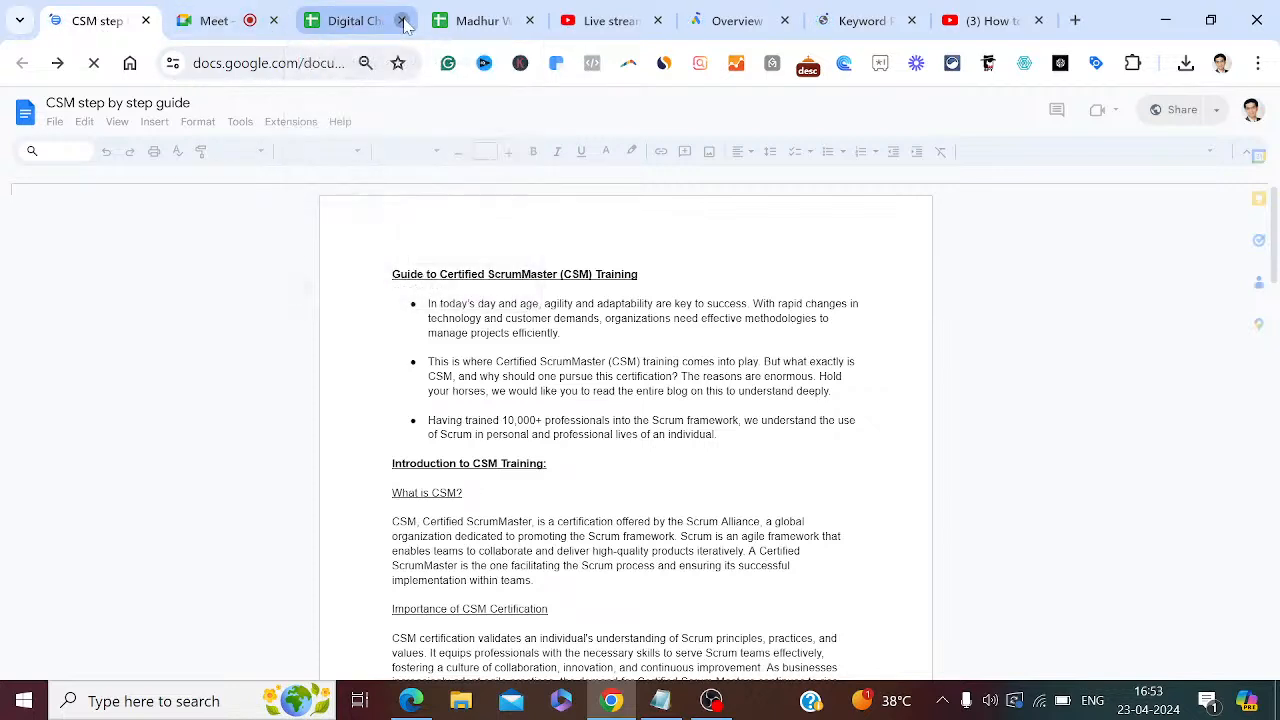
{"action": "left_click", "coordinate": [402, 21]}
{"action": "left_click", "coordinate": [402, 21]}
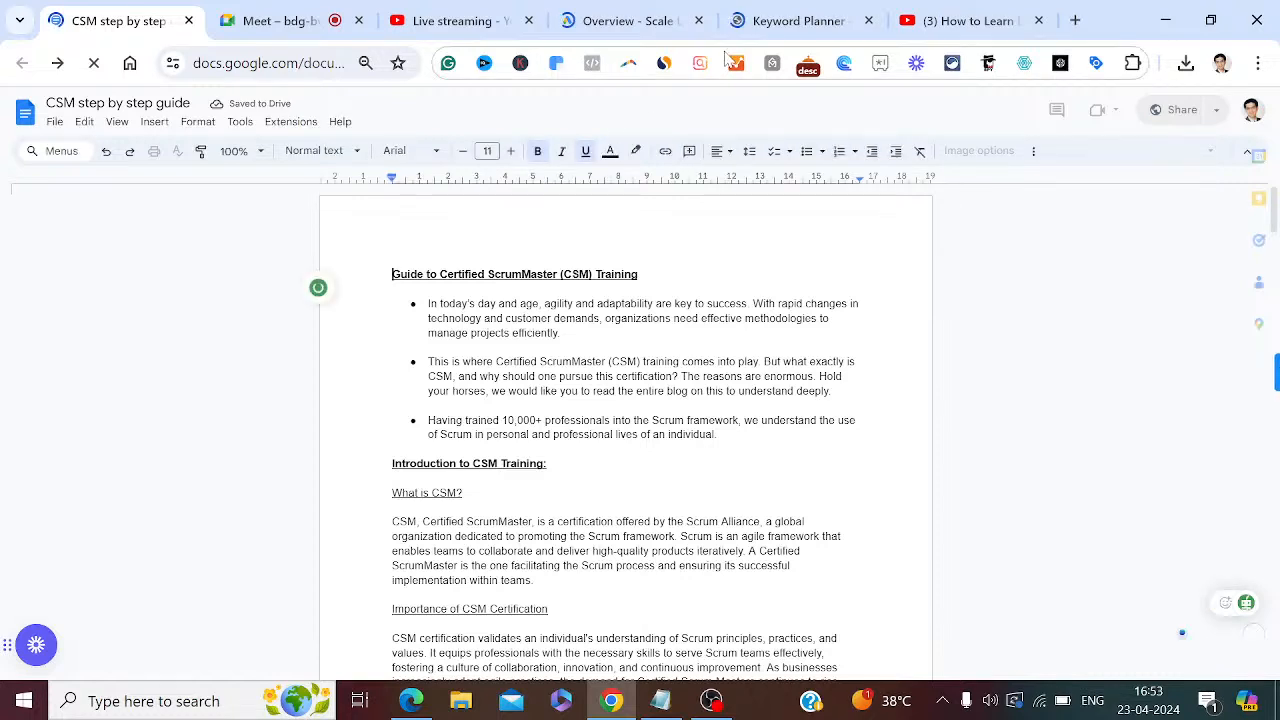
{"action": "left_click", "coordinate": [785, 20]}
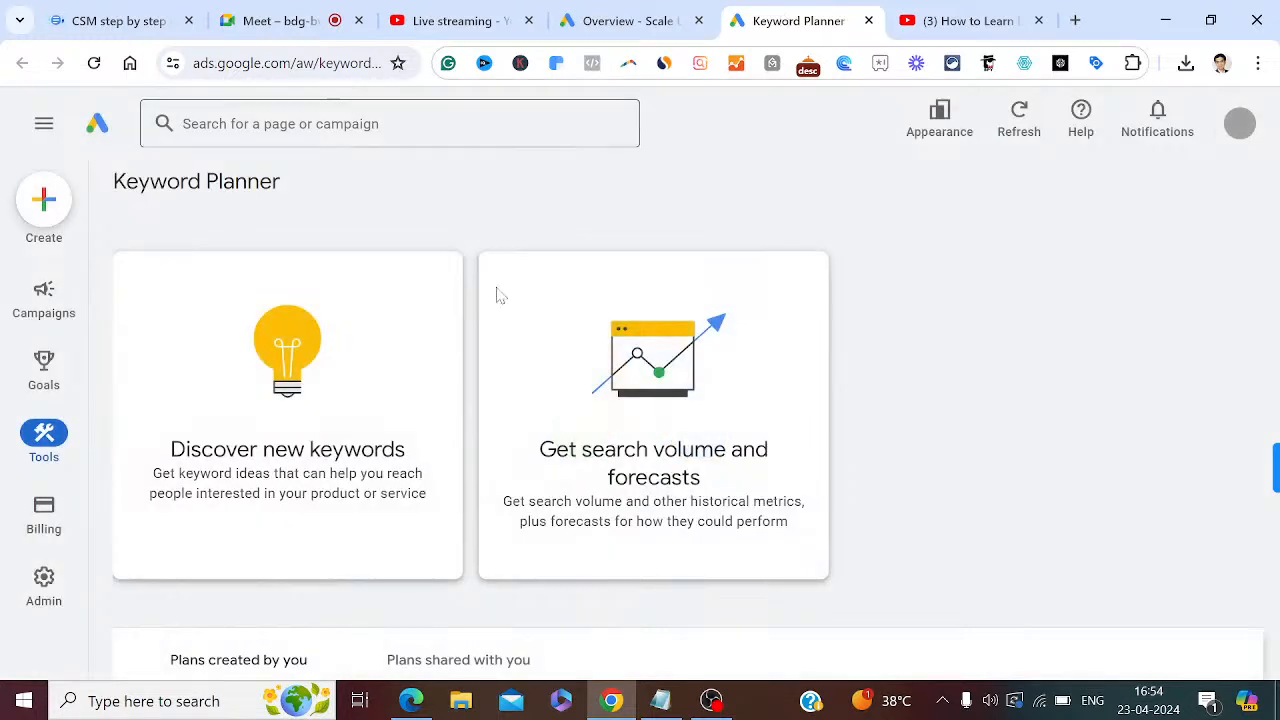
Start discovering new keywords and enter "certified scrum master training" as the seed keyword.
{"action": "left_click", "coordinate": [306, 460]}
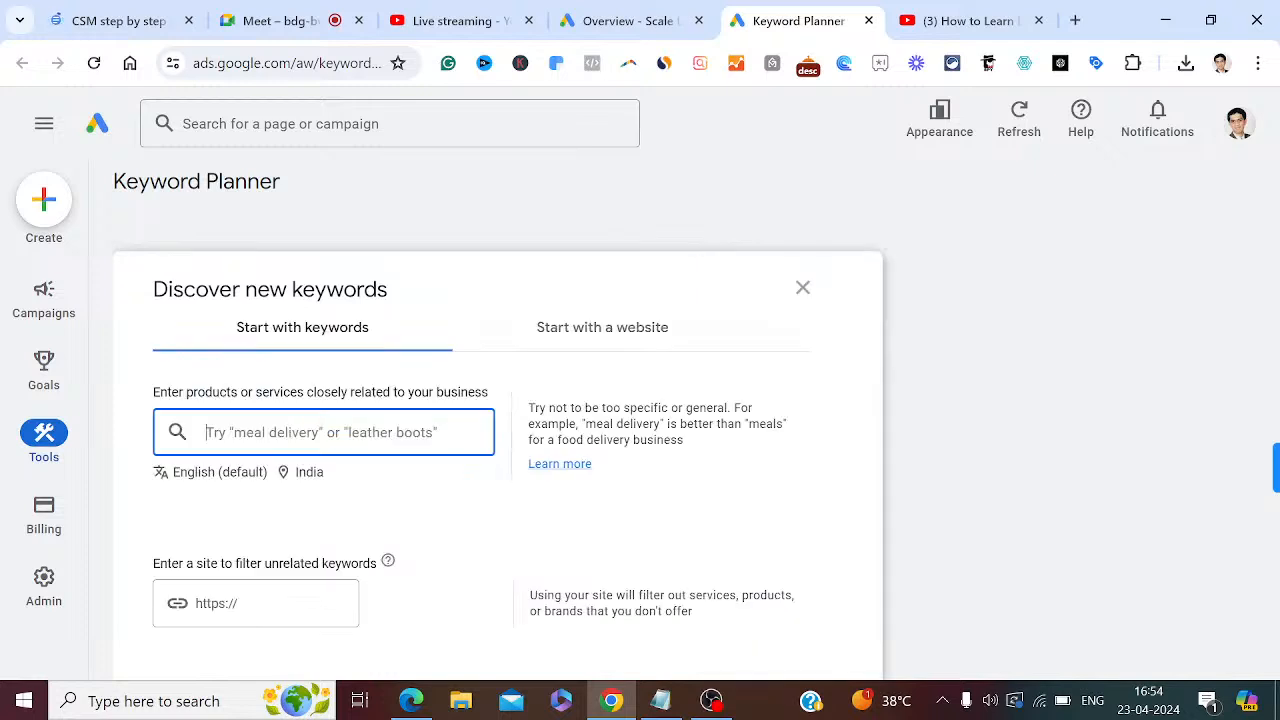
{"action": "type", "text": "c"}
{"action": "key", "text": "Return"}
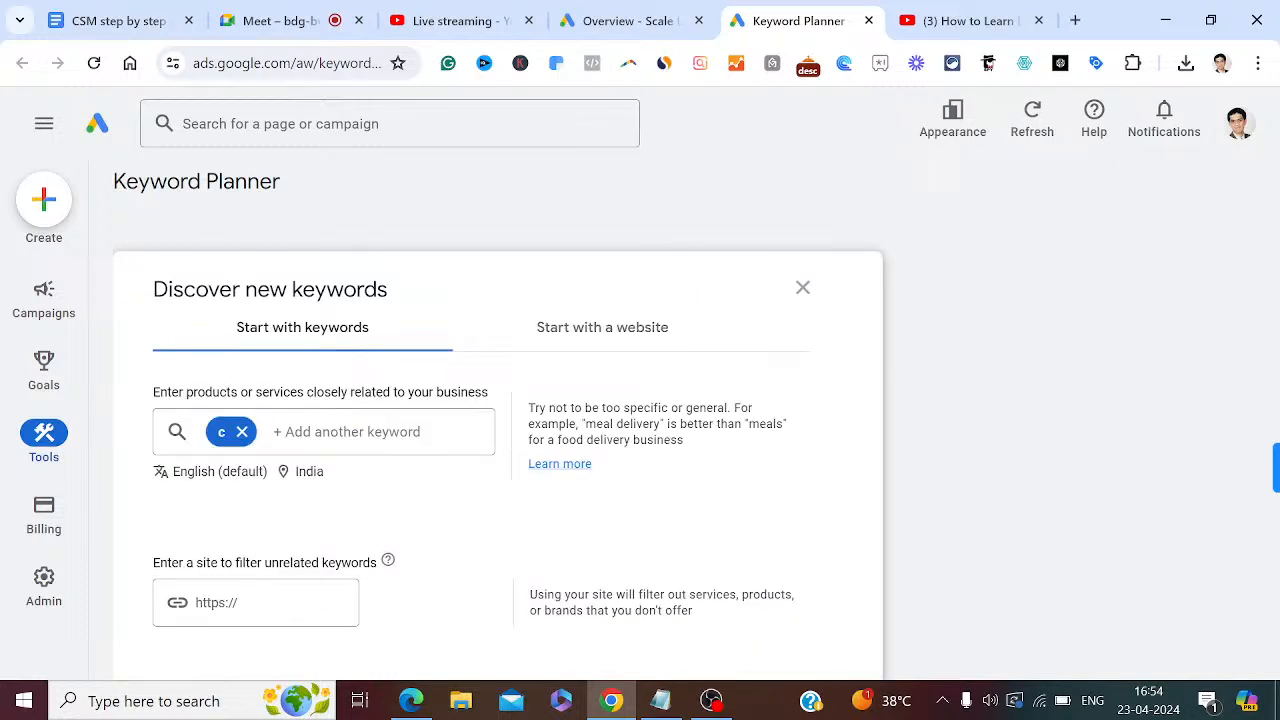
{"action": "left_click", "coordinate": [243, 433]}
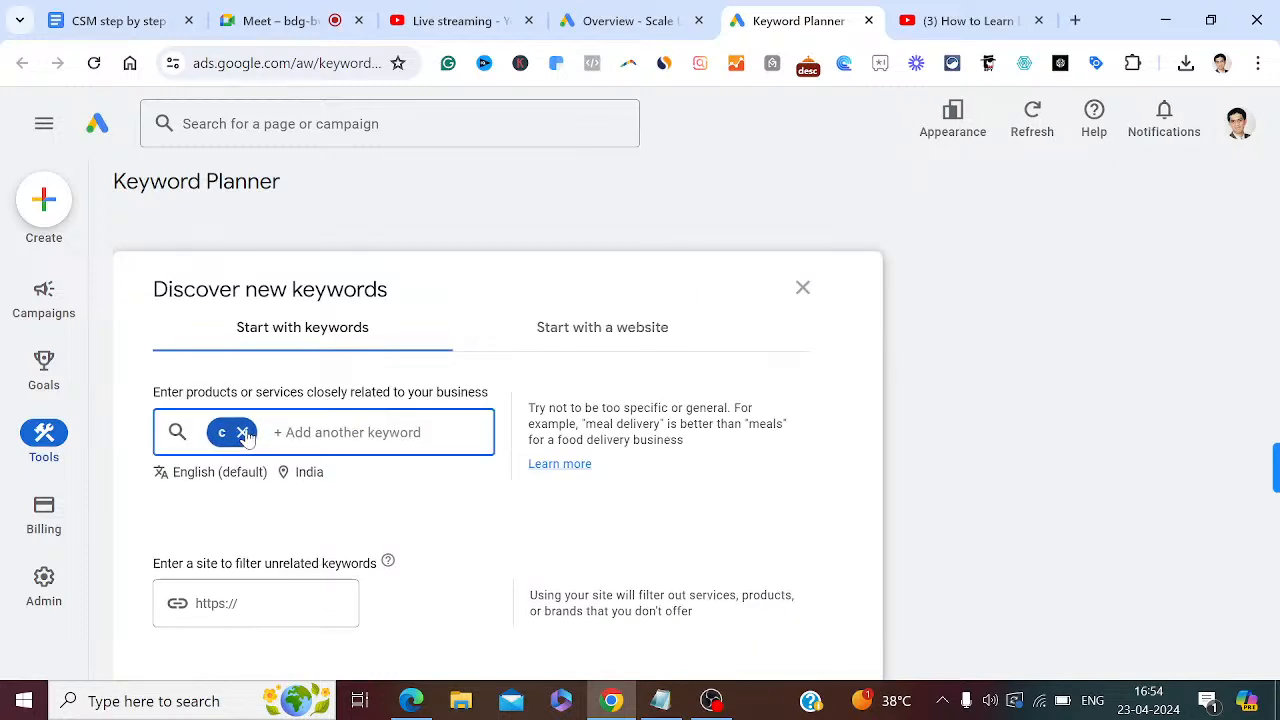
{"action": "type", "text": "certif"}
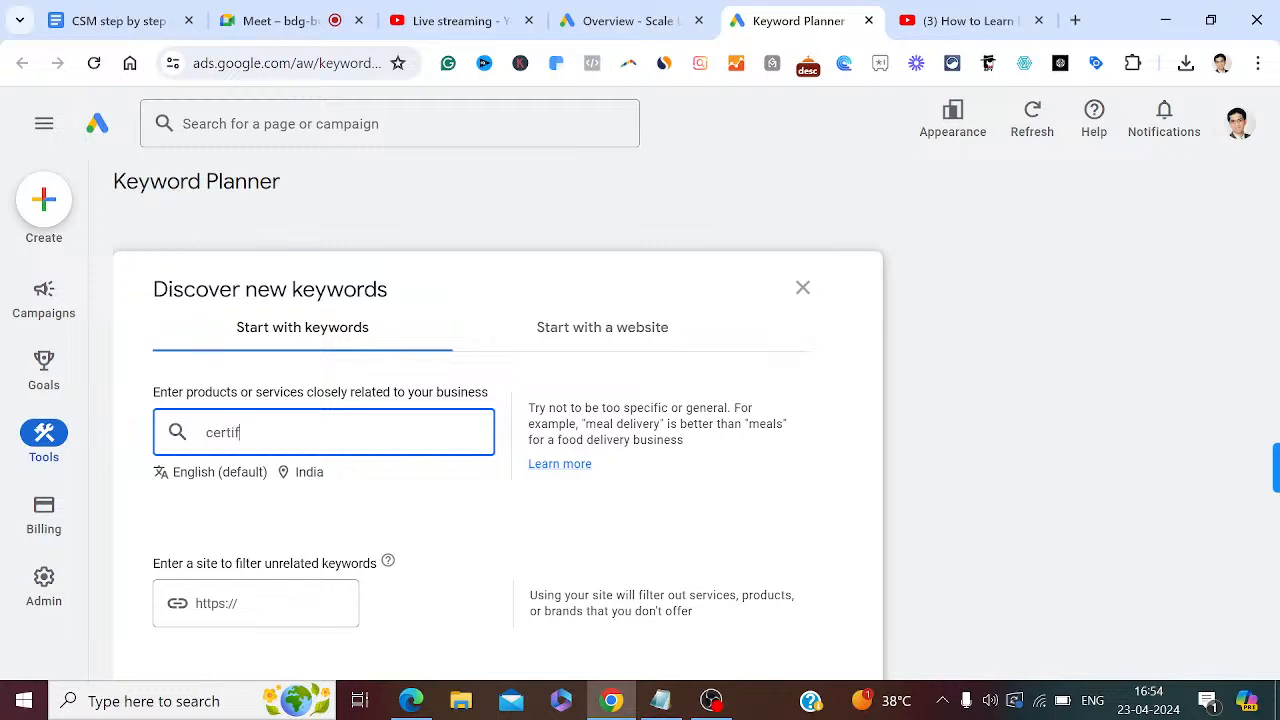
{"action": "type", "text": "ied sc"}
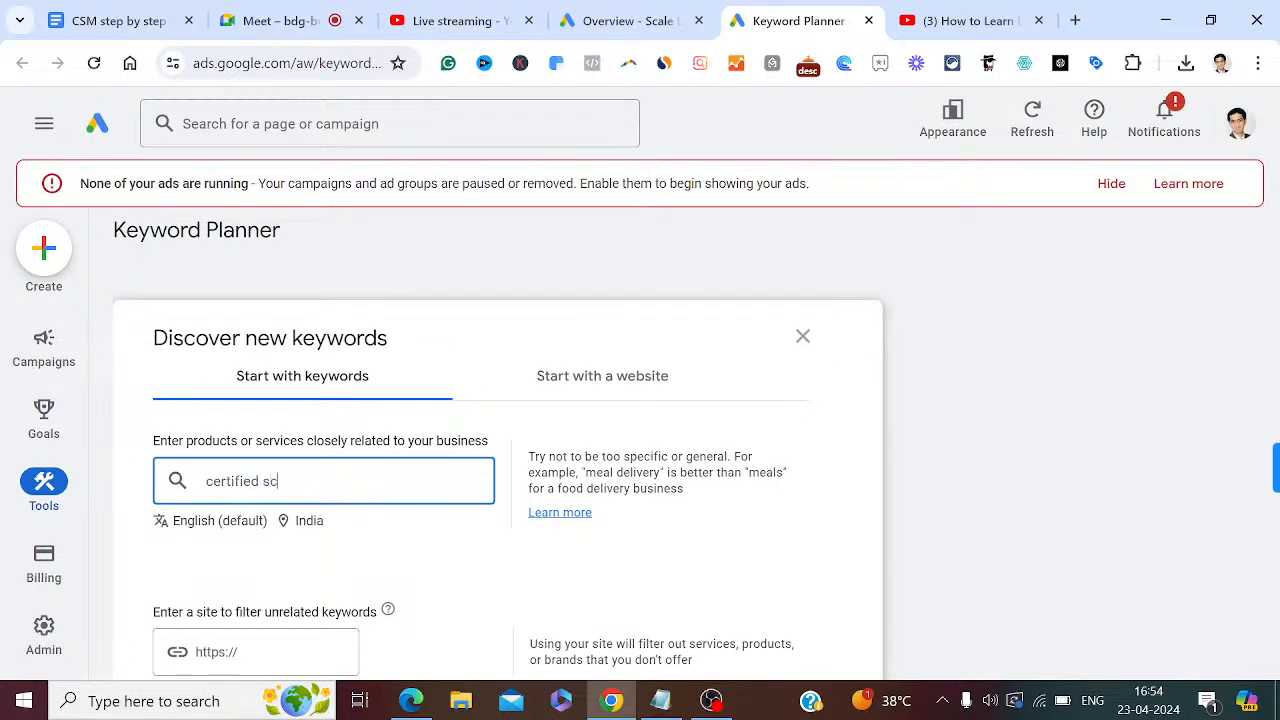
{"action": "type", "text": "rum master training"}
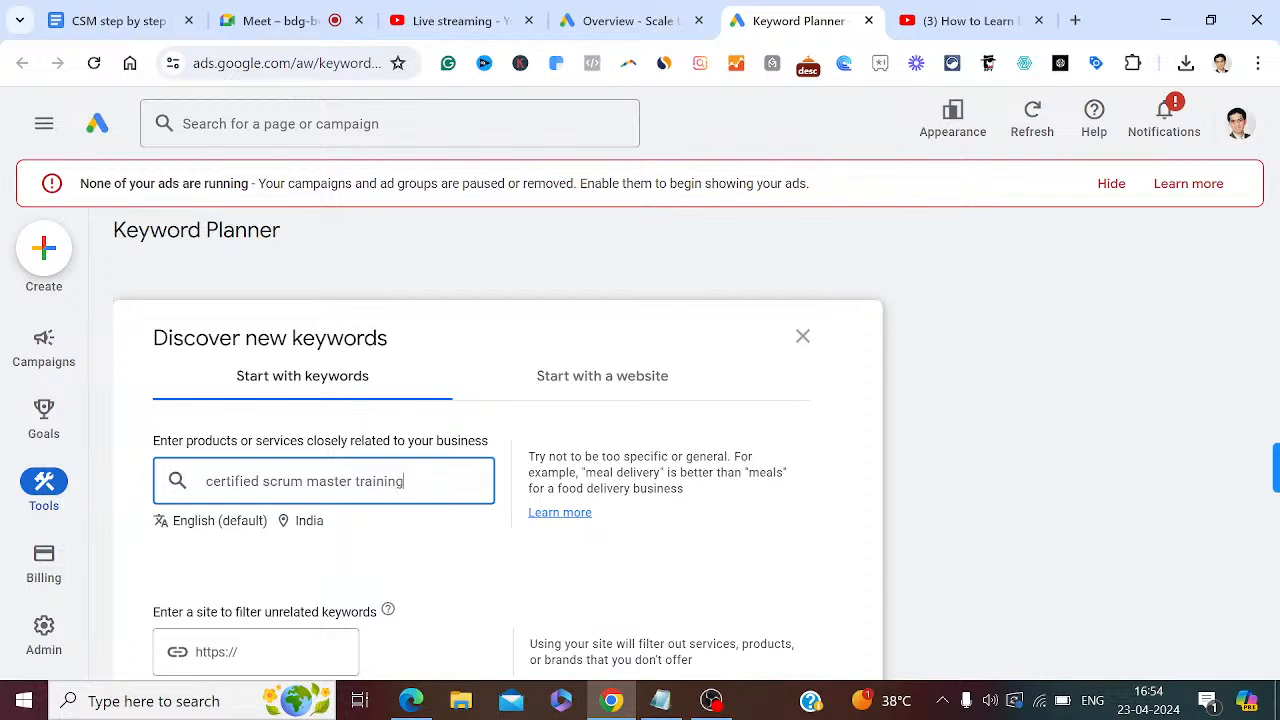
{"action": "key", "text": "Return"}
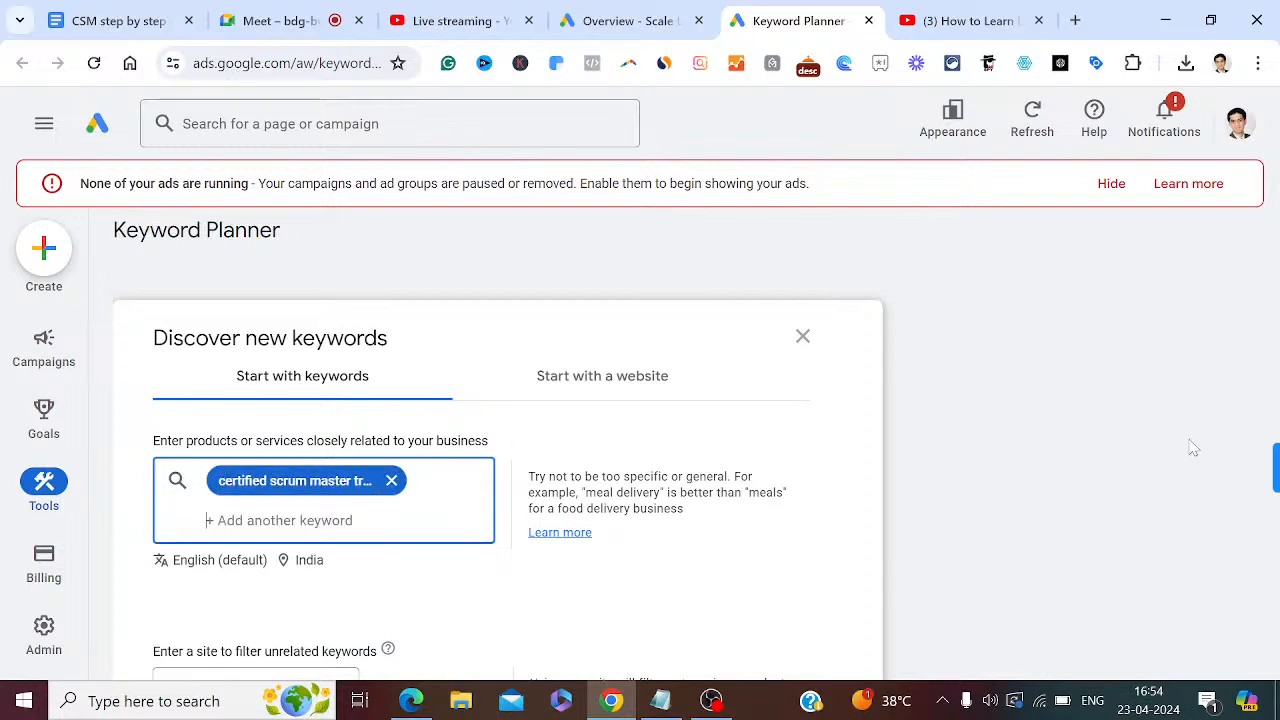
Get the keyword idea results without entering a site filter.
{"action": "left_click", "coordinate": [1110, 486]}
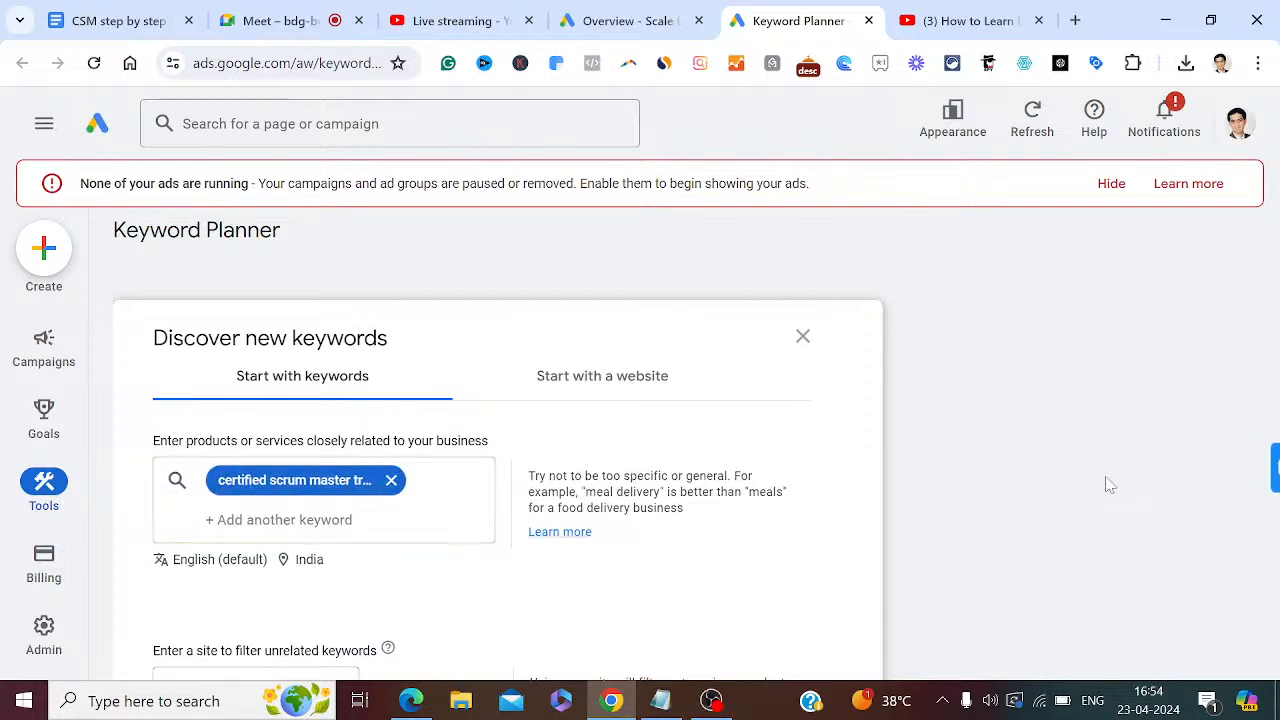
{"action": "scroll", "coordinate": [1109, 485], "scroll_direction": "down", "scroll_amount": 2}
{"action": "scroll", "coordinate": [1110, 486], "scroll_direction": "down", "scroll_amount": 3}
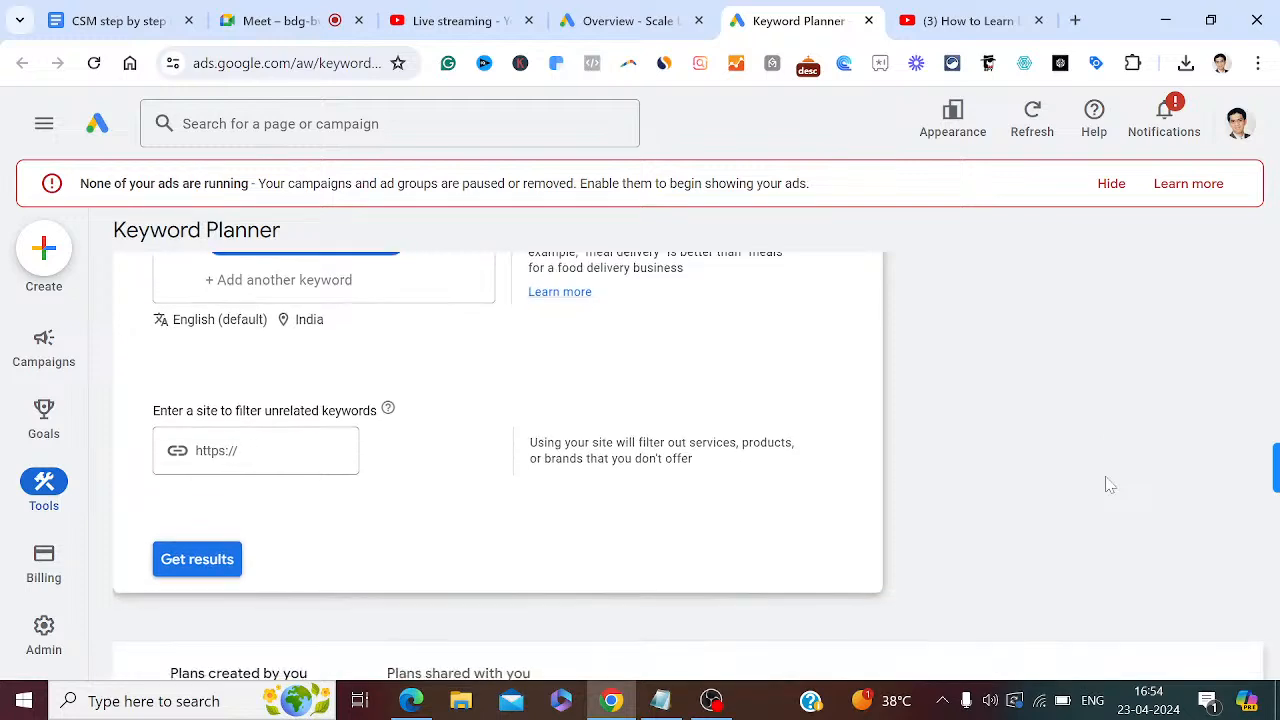
{"action": "scroll", "coordinate": [1106, 484], "scroll_direction": "down", "scroll_amount": 2}
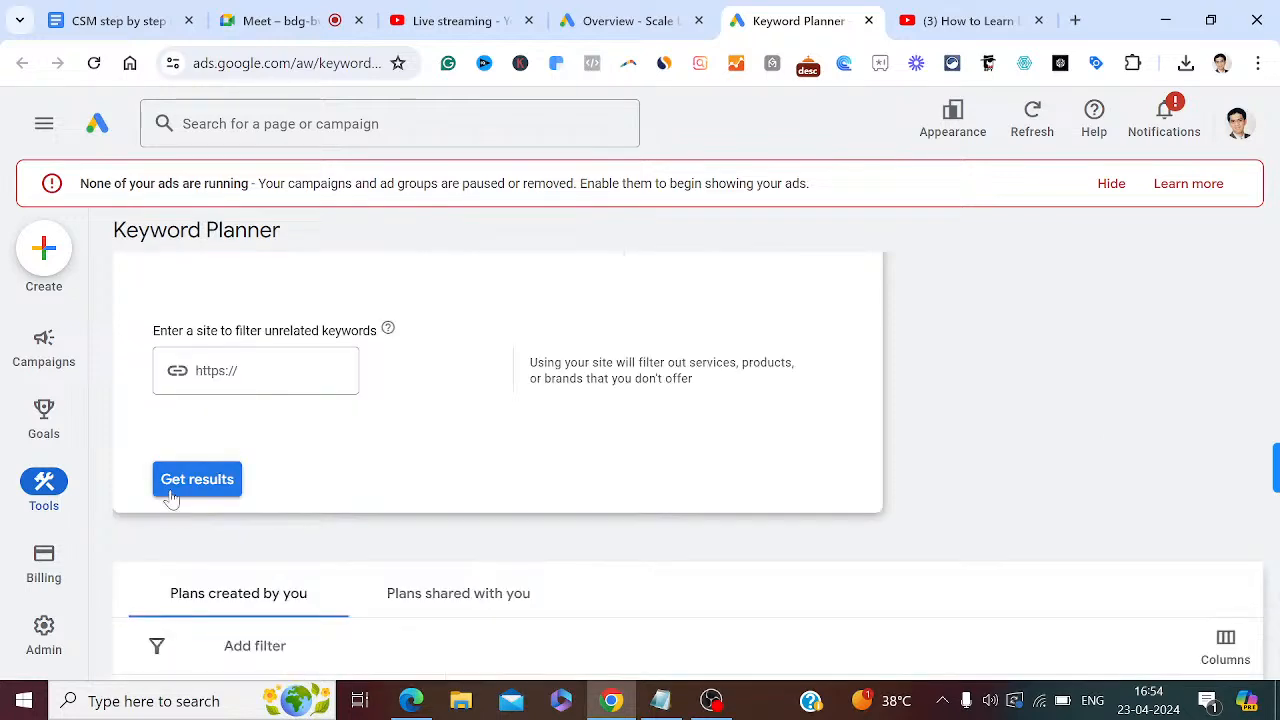
{"action": "left_click", "coordinate": [183, 484]}
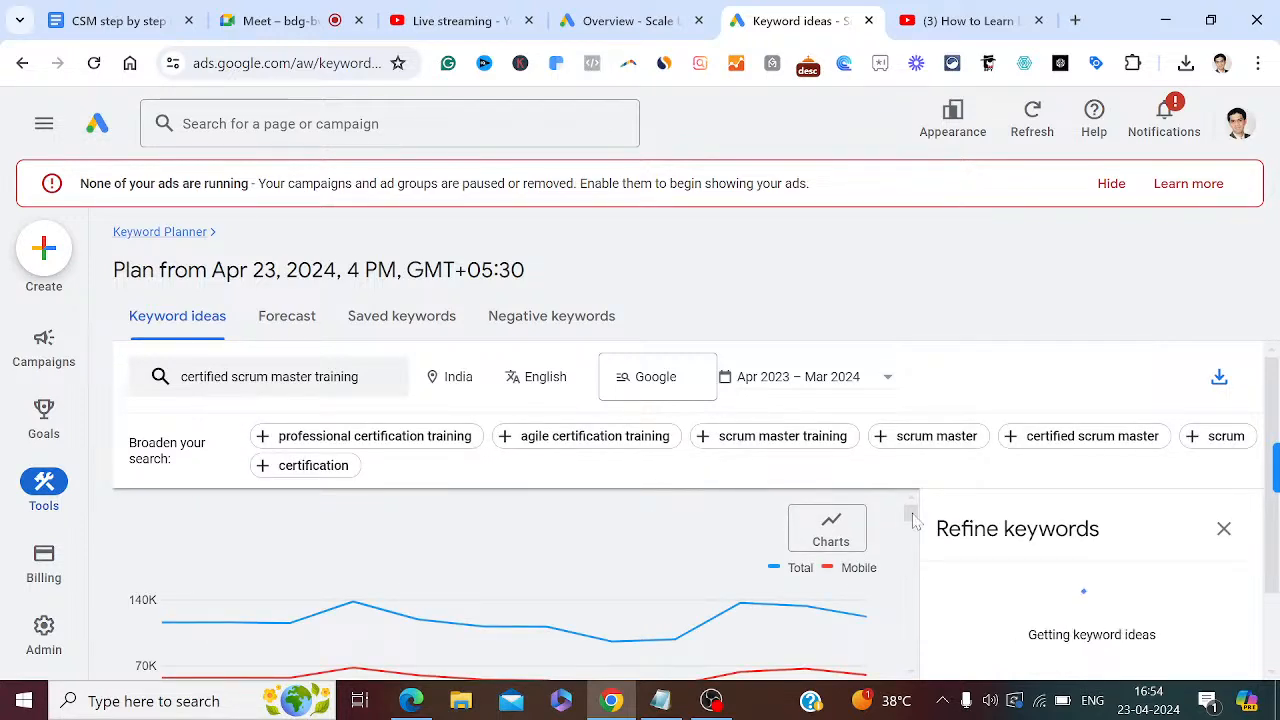
Download the keyword ideas as a .csv file.
{"action": "mouse_move", "coordinate": [912, 514]}
{"action": "left_mouse_down"}
{"action": "mouse_move", "coordinate": [912, 525]}
{"action": "mouse_move", "coordinate": [913, 510]}
{"action": "left_mouse_up"}
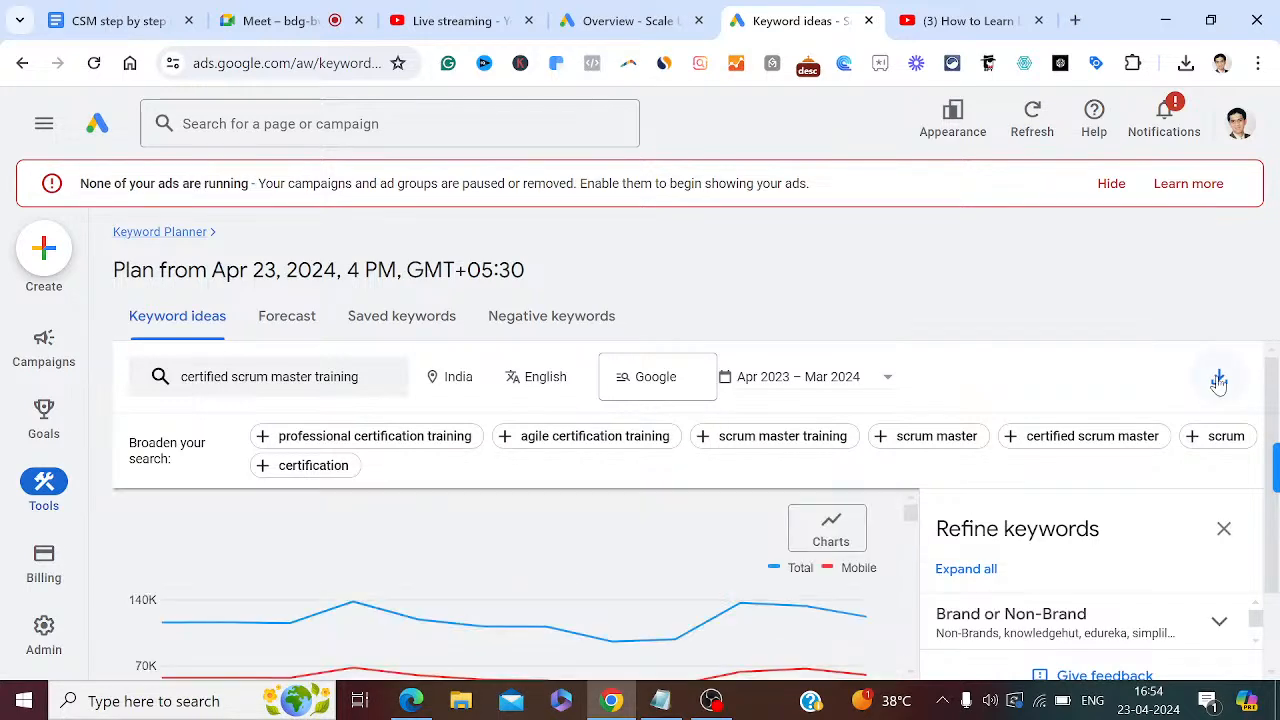
{"action": "left_click", "coordinate": [1219, 380]}
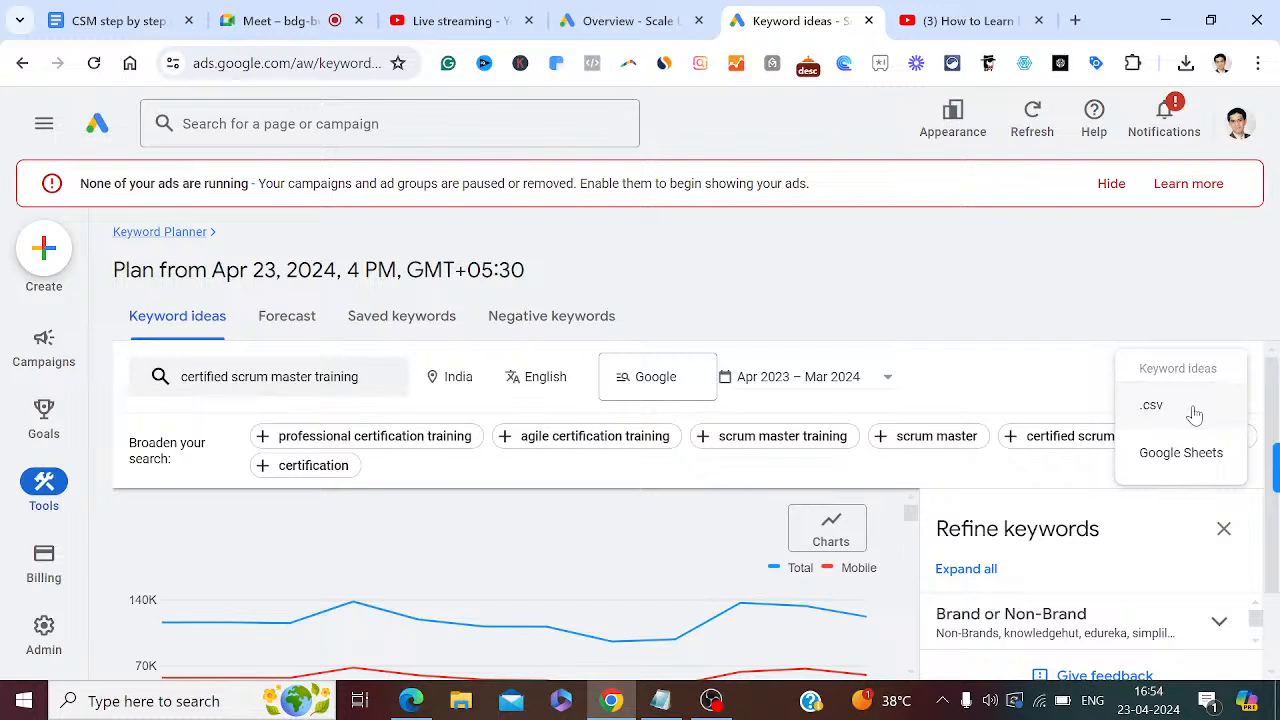
{"action": "left_click", "coordinate": [1155, 408]}
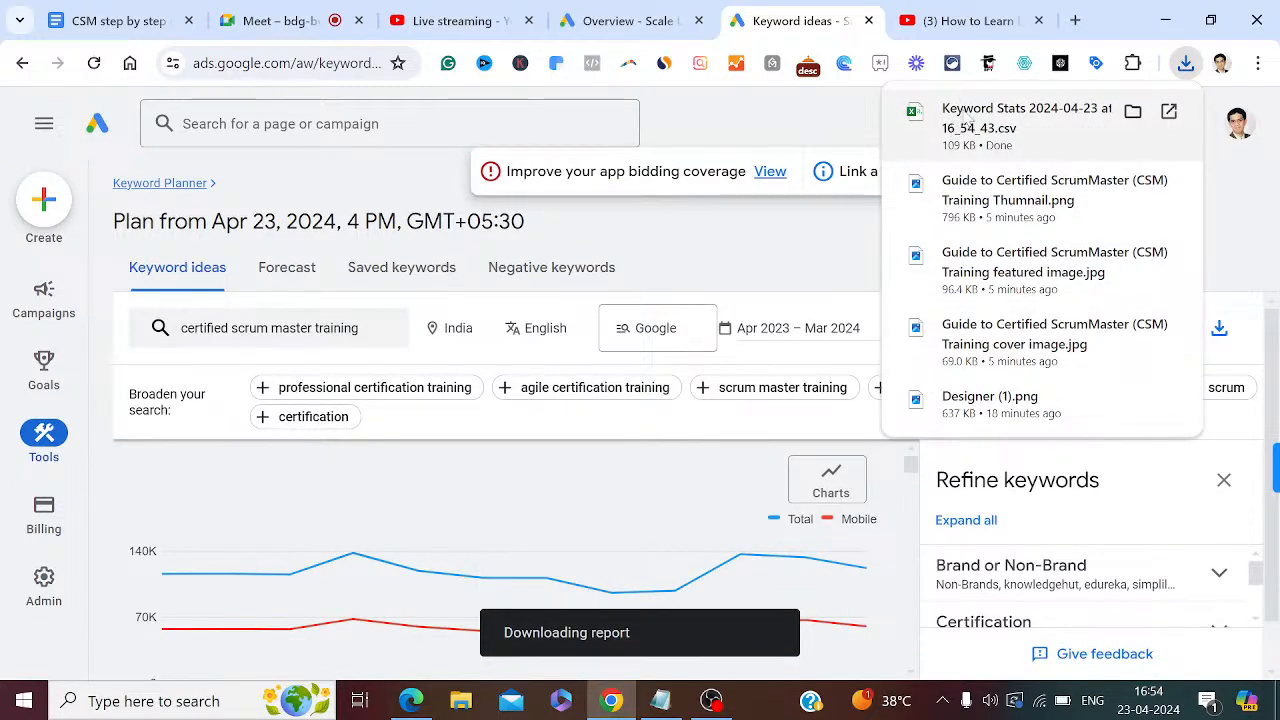
Open the downloaded Keyword Stats file in Excel, widen column A to fit the keywords, and select cell A4.
{"action": "left_click", "coordinate": [968, 118]}
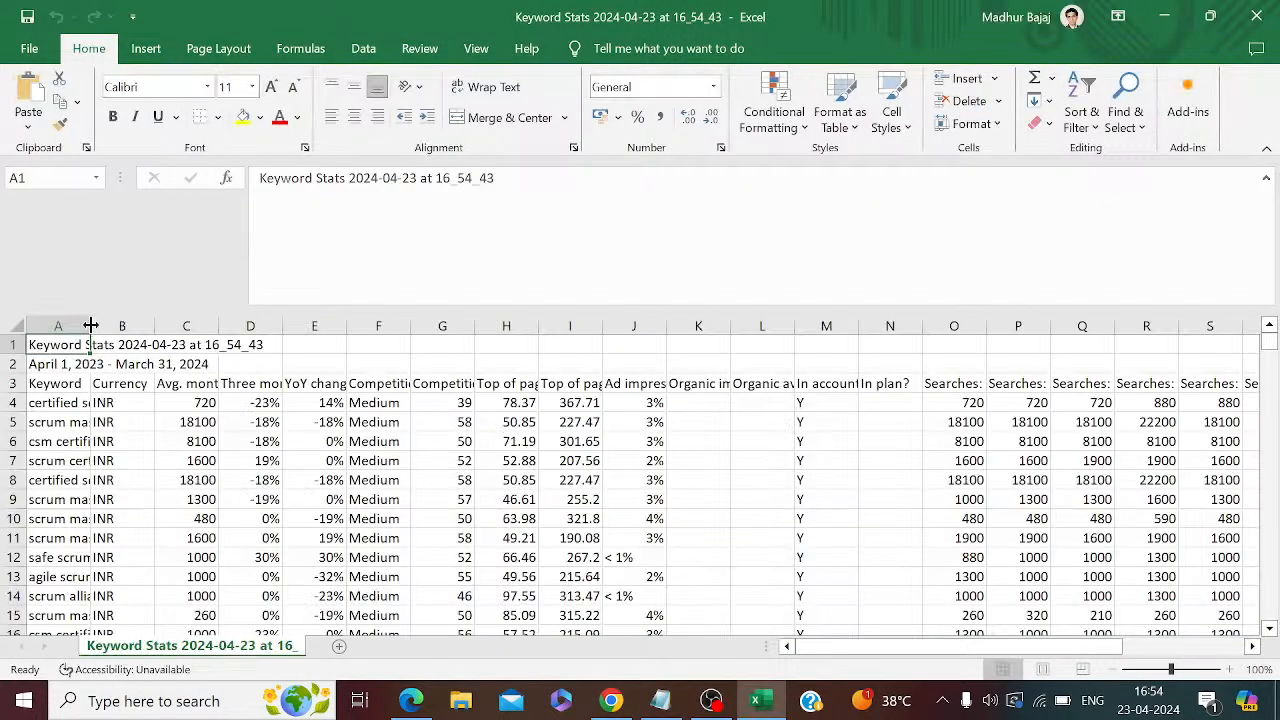
{"action": "left_click_drag", "start_coordinate": [90, 326], "coordinate": [347, 381]}
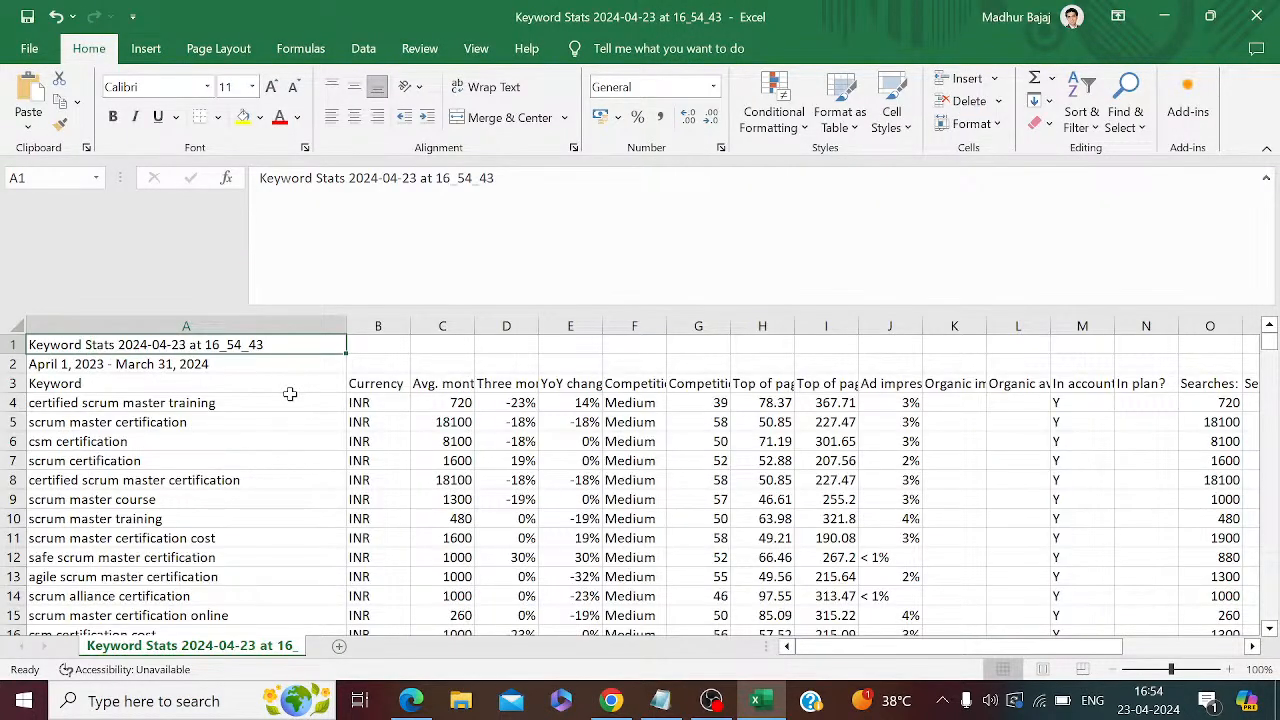
{"action": "left_click", "coordinate": [290, 398]}
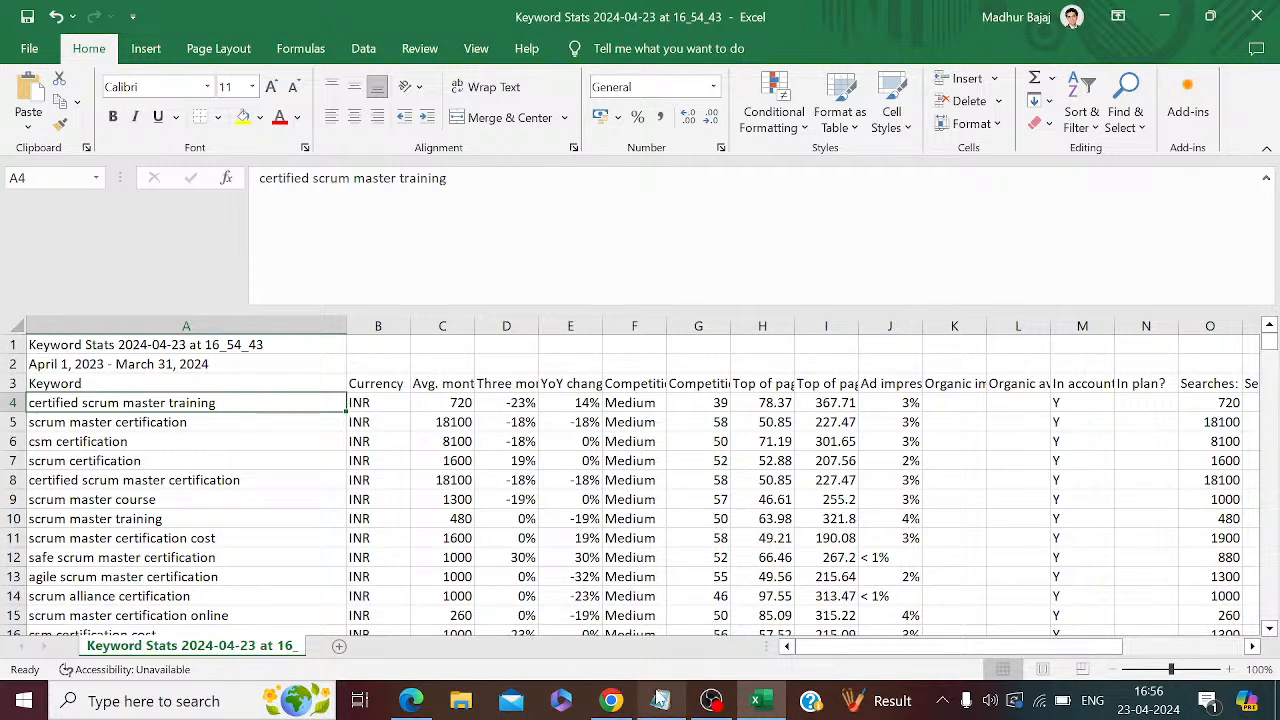
Switch back to Chrome, check the Google Meet call, and return to the keyword ideas page.
{"action": "left_click", "coordinate": [620, 706]}
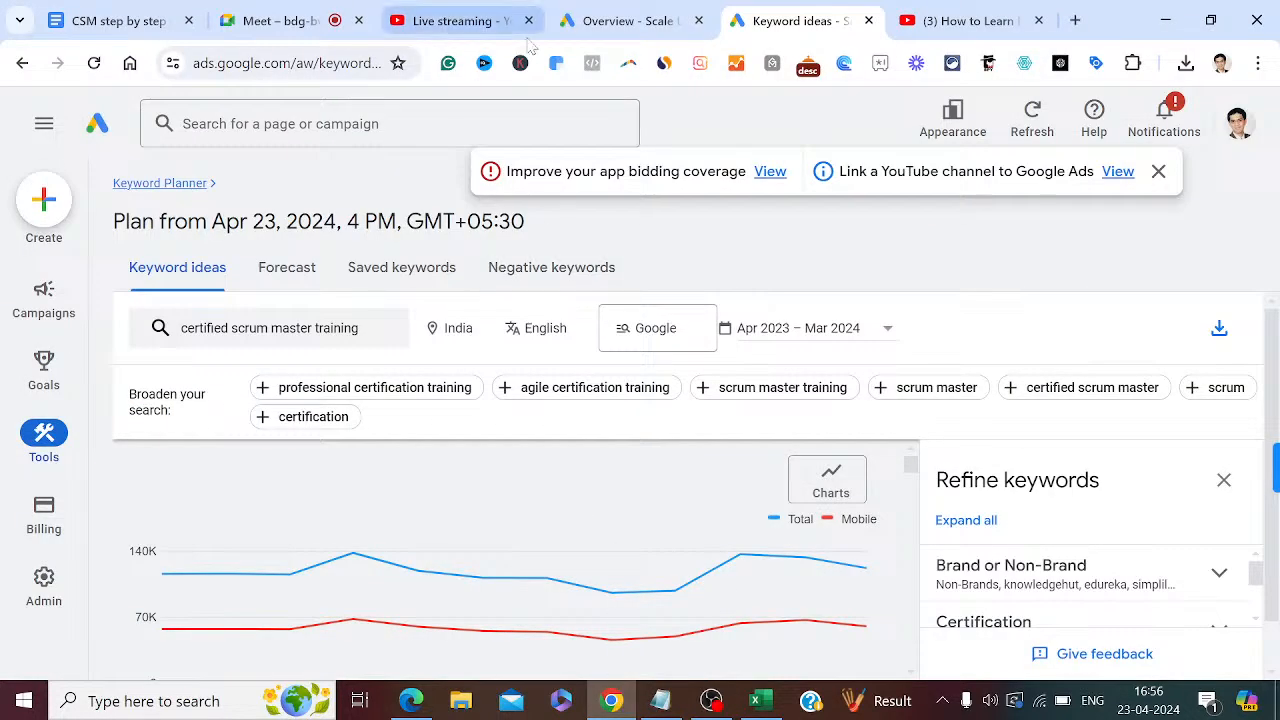
{"action": "left_click", "coordinate": [280, 20]}
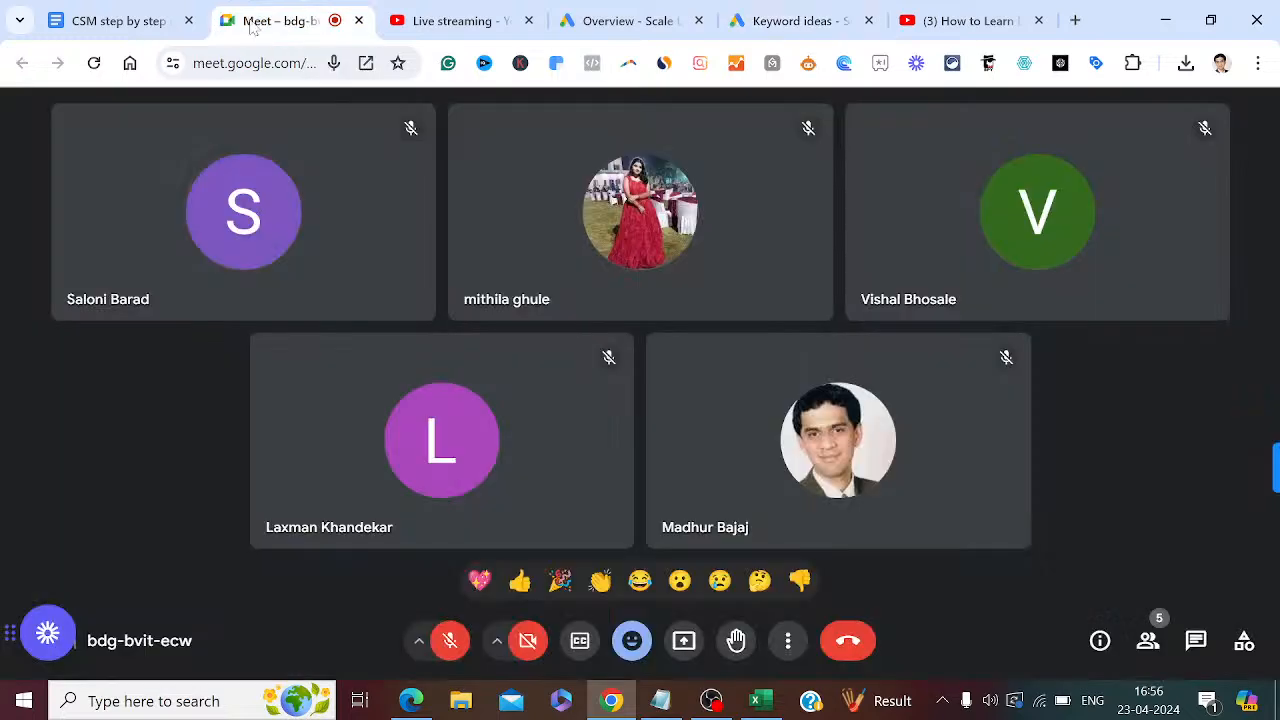
{"action": "left_click", "coordinate": [770, 20]}
{"action": "left_click", "coordinate": [390, 62]}
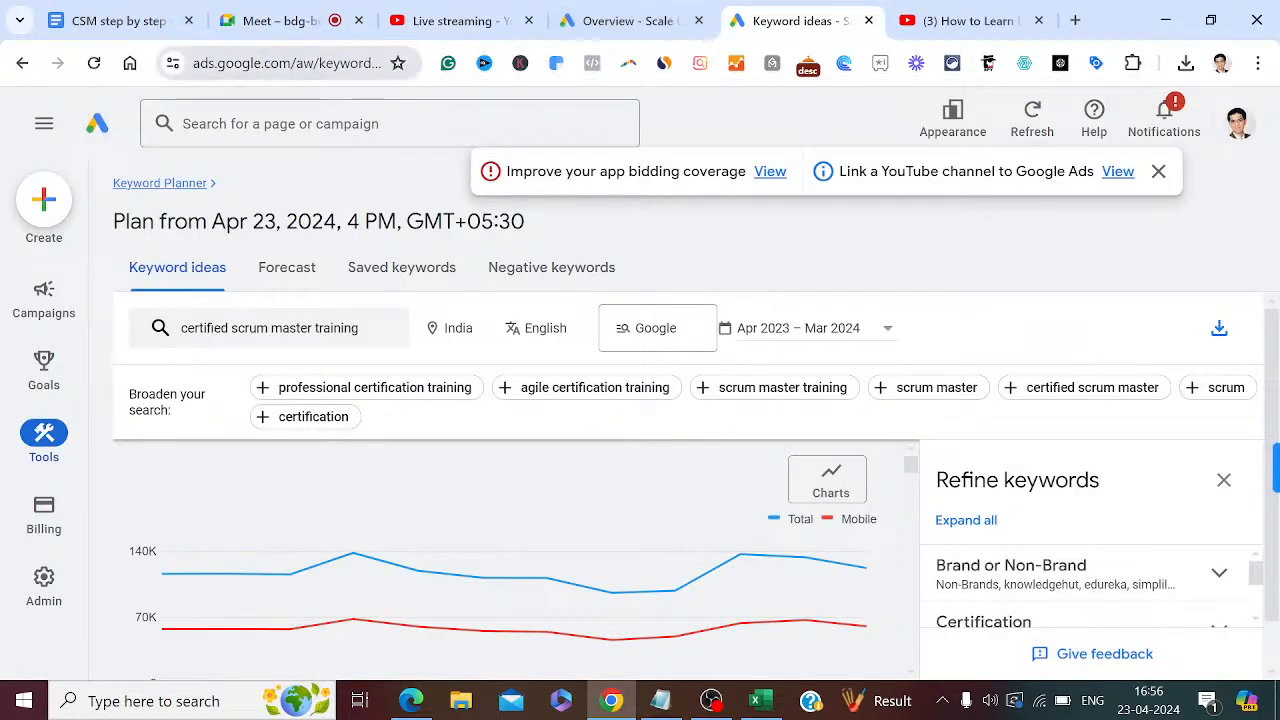
Open Google Drive and view the Login credentials spreadsheet.
{"action": "type", "text": "drive"}
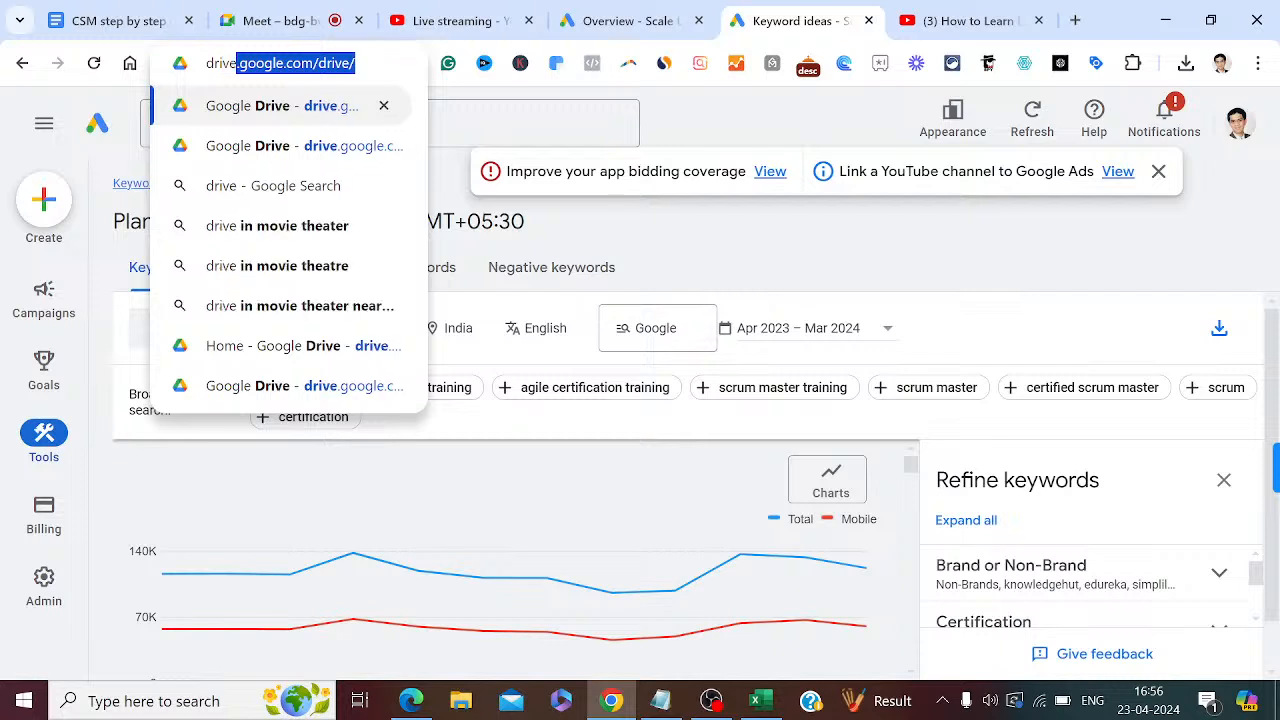
{"action": "key", "text": "Return"}
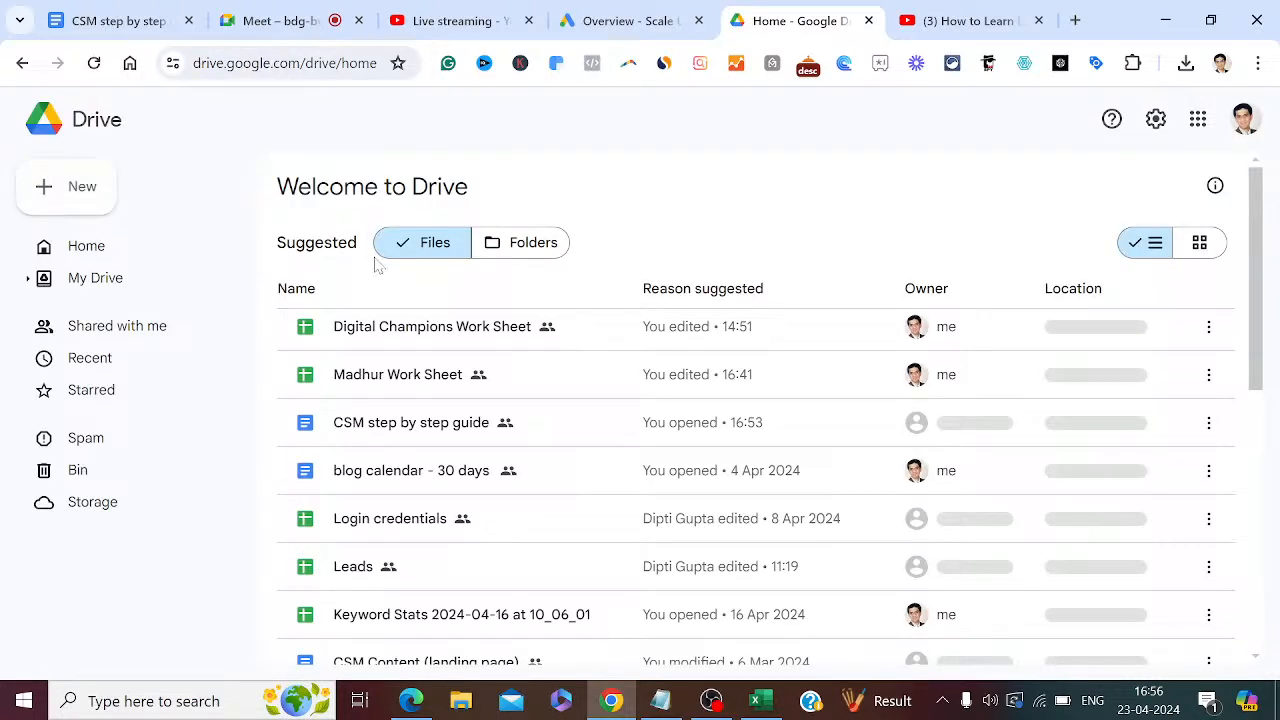
{"action": "double_click", "coordinate": [420, 520]}
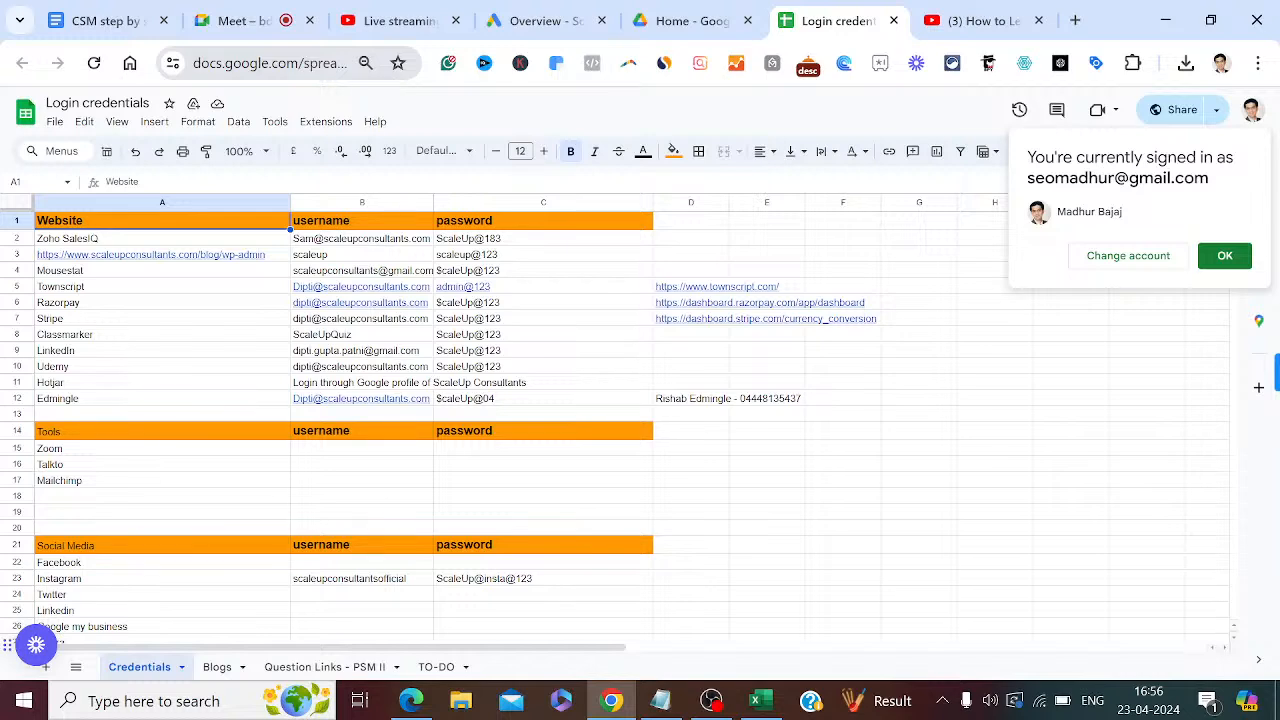
Load the blog's WordPress login page at scaleupconsultants.com/blog/wp-admin in place of the credentials spreadsheet.
{"action": "left_click", "coordinate": [289, 72]}
{"action": "type", "text": "scaleupconsultants.com/"}
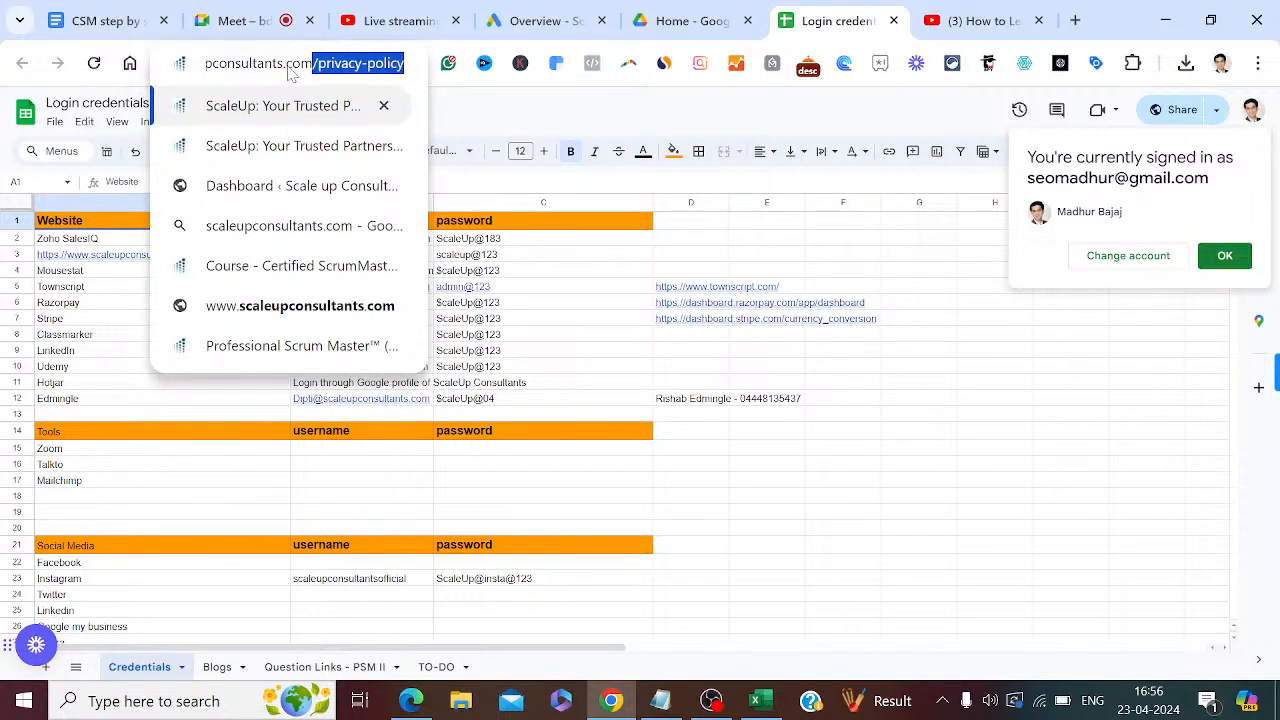
{"action": "key", "text": "BackSpace"}
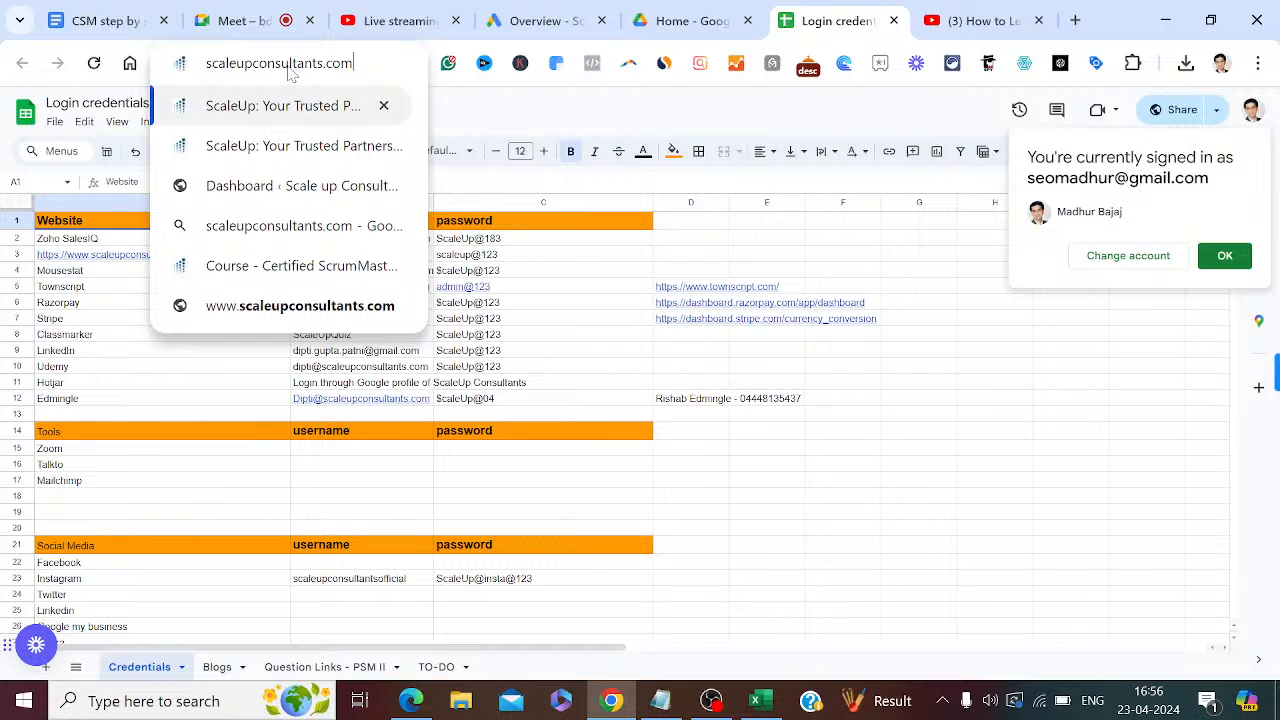
{"action": "type", "text": "/blog"}
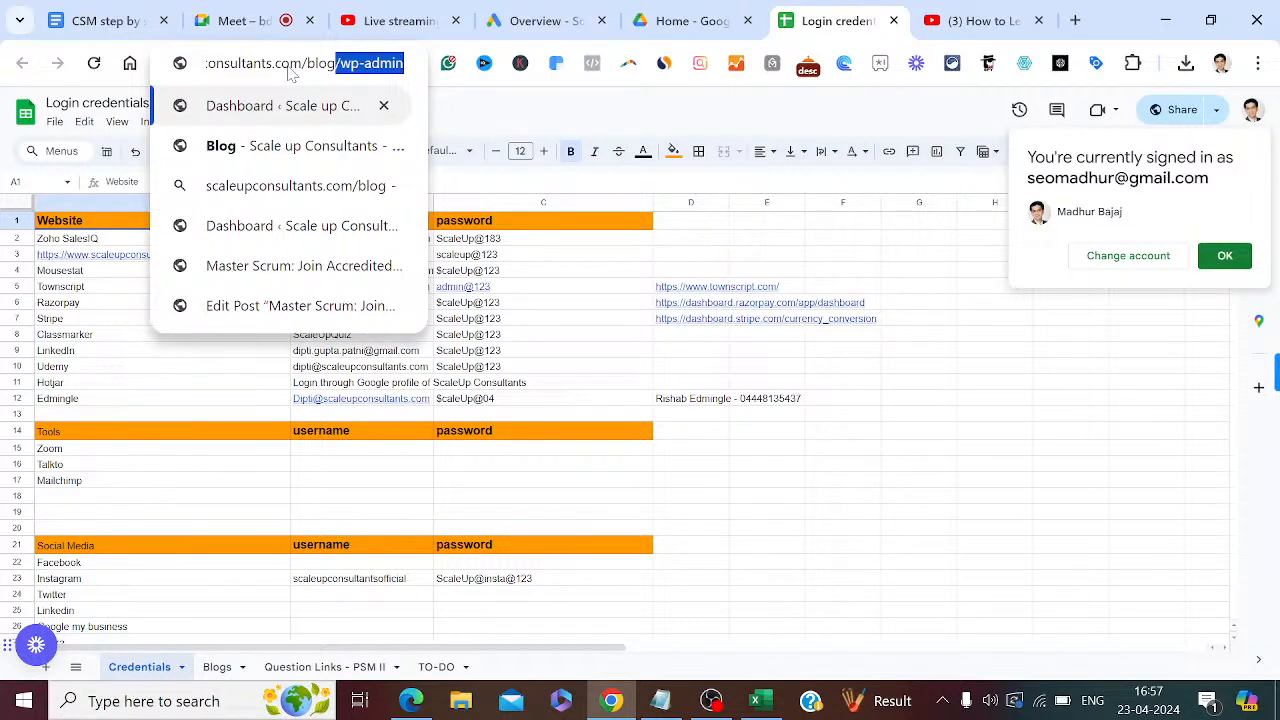
{"action": "key", "text": "Return"}
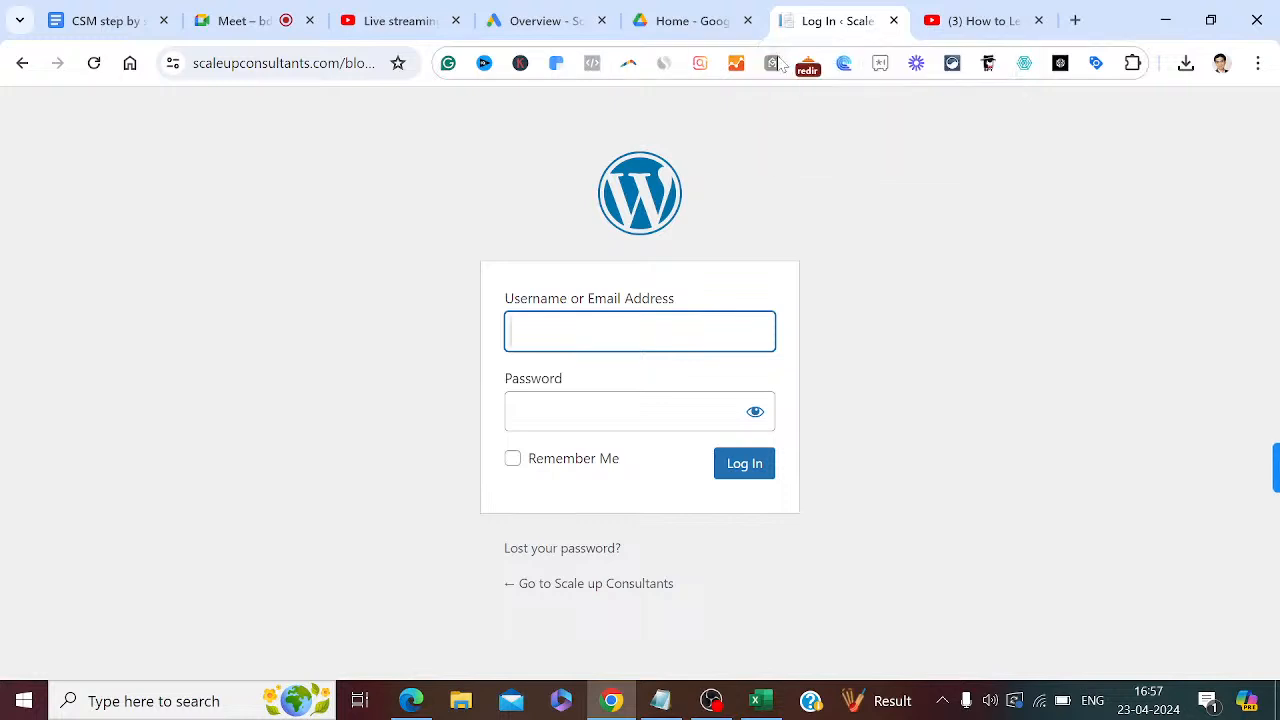
Search Google for "whatsapp web" from the Drive page and open WhatsApp Web from the results.
{"action": "left_click", "coordinate": [683, 24]}
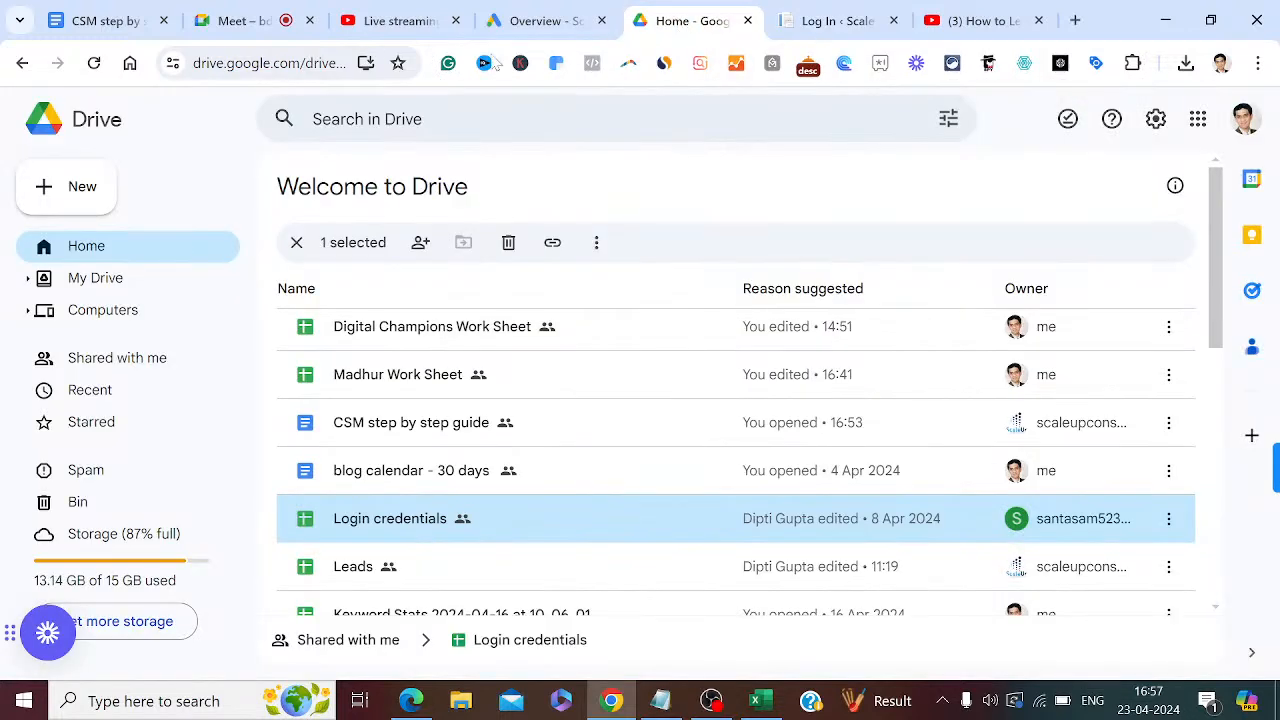
{"action": "left_click", "coordinate": [333, 64]}
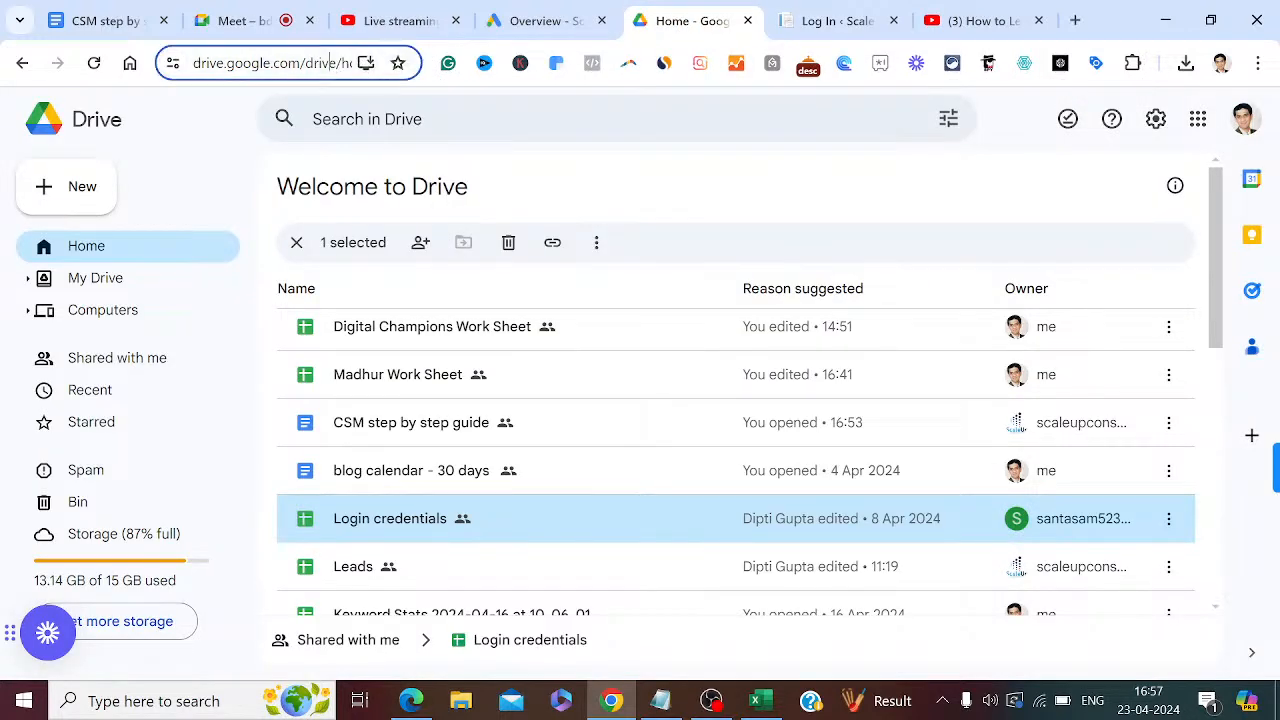
{"action": "type", "text": "whatsapp web"}
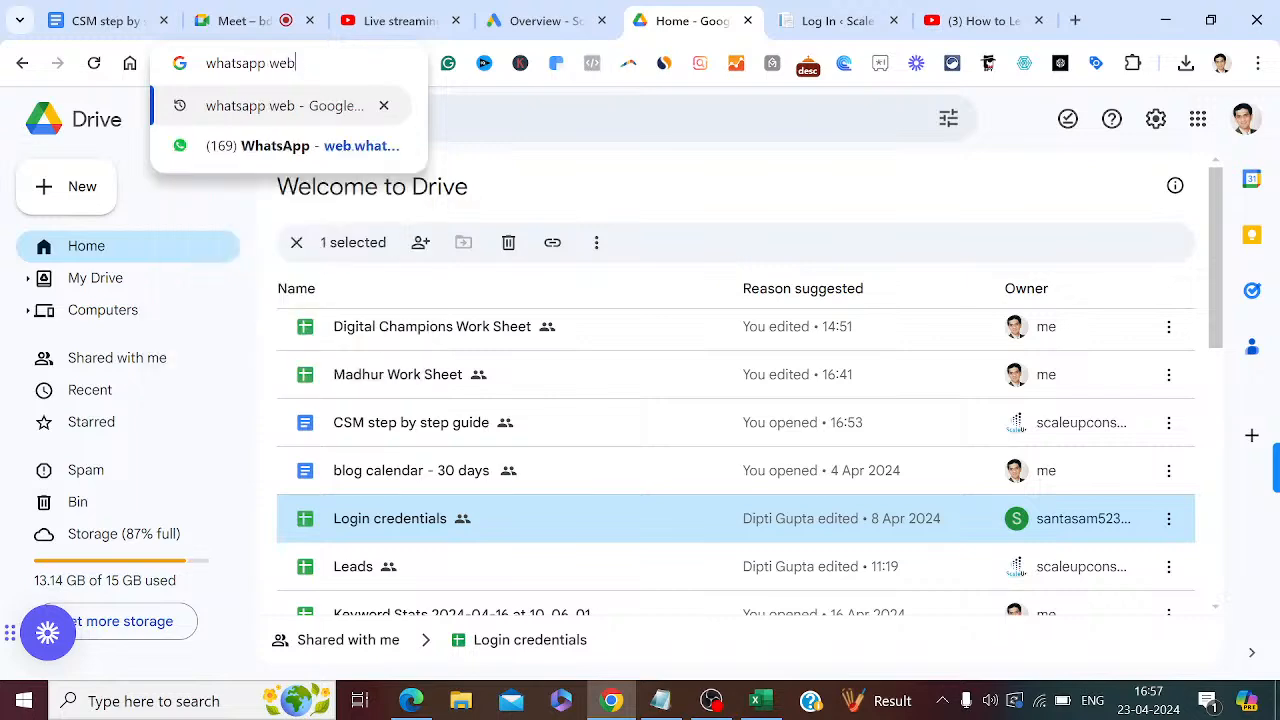
{"action": "key", "text": "Return"}
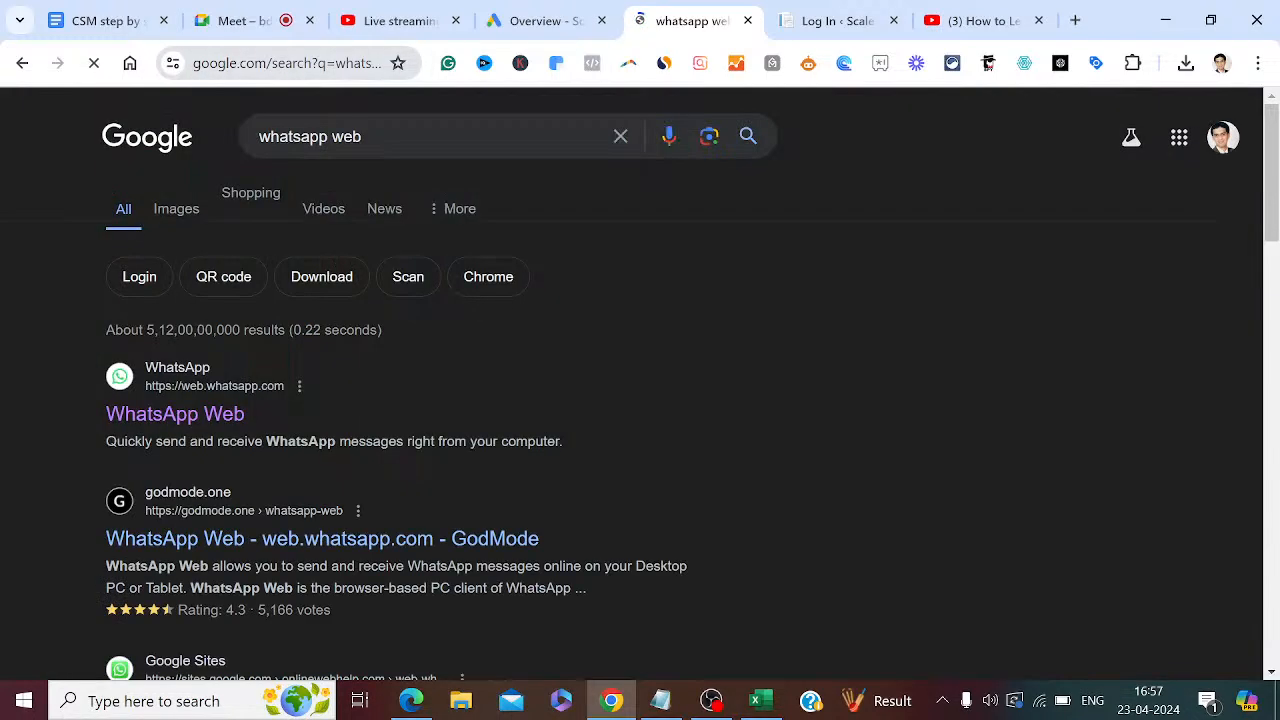
{"action": "left_click", "coordinate": [178, 420]}
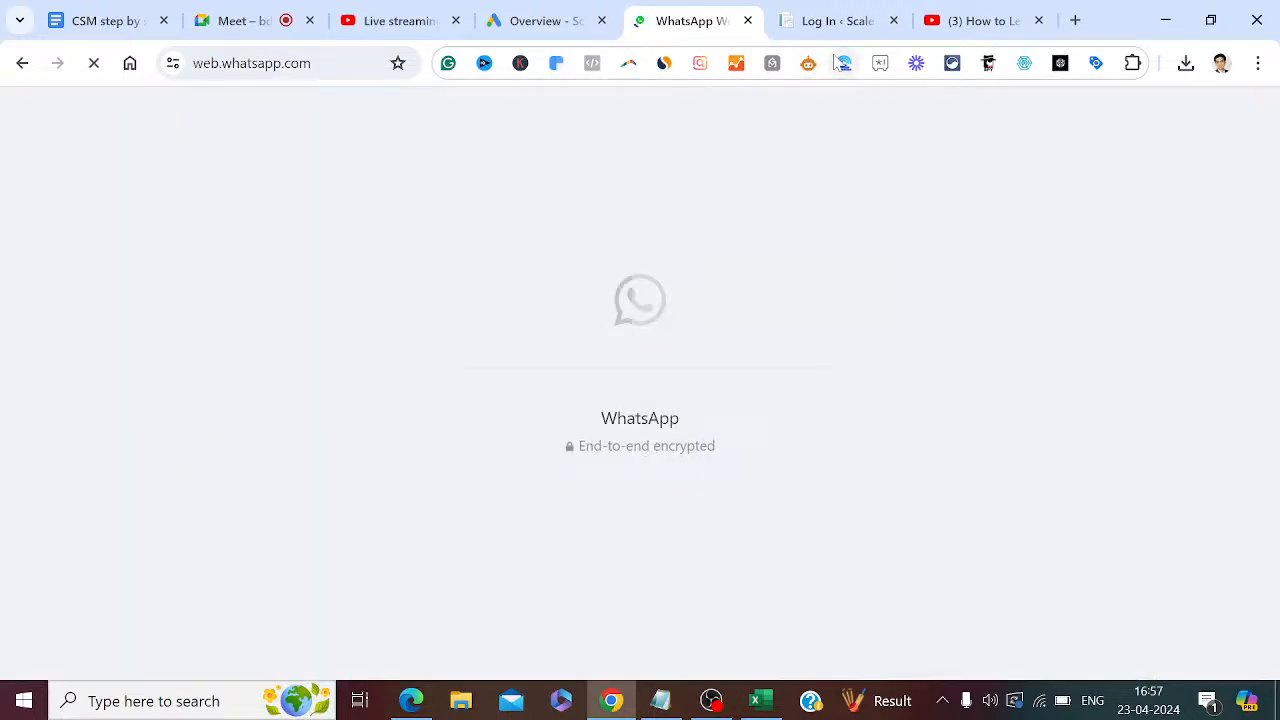
Check the YouTube live stream and the 30-step WordPress publishing PDF in Edge, and return to WhatsApp Web in Chrome.
{"action": "left_click", "coordinate": [402, 21]}
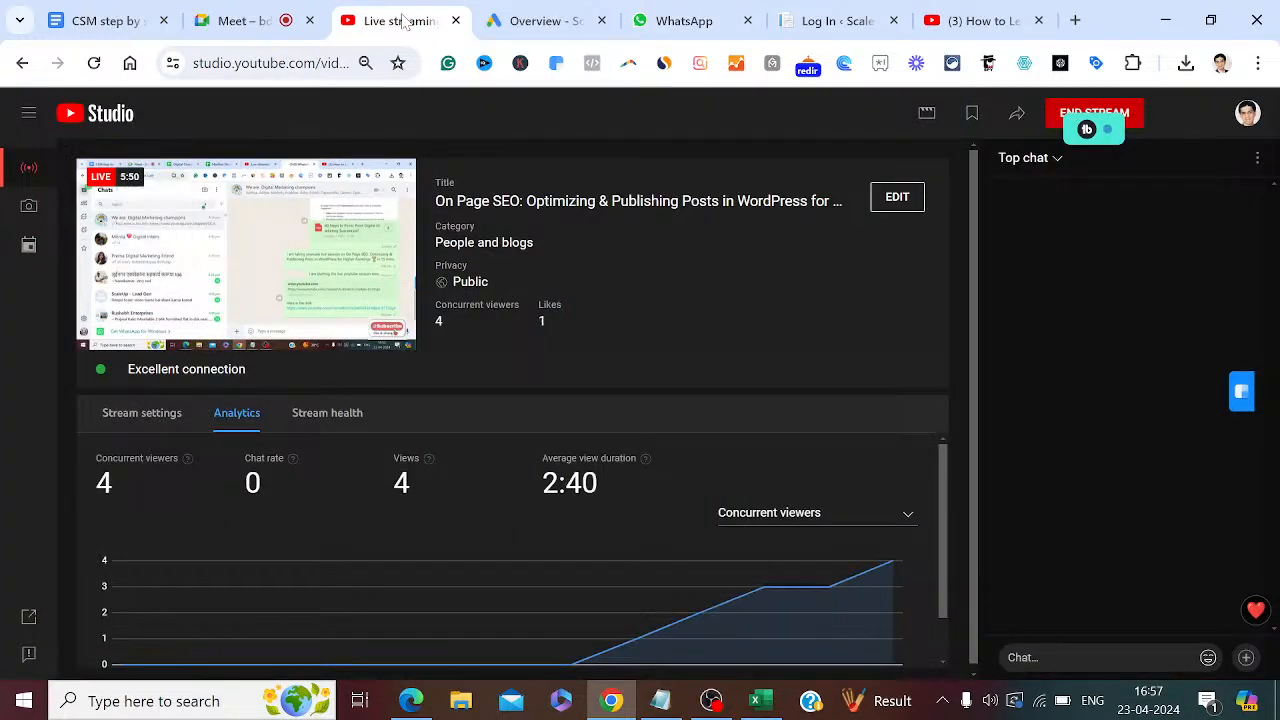
{"action": "left_click", "coordinate": [686, 21]}
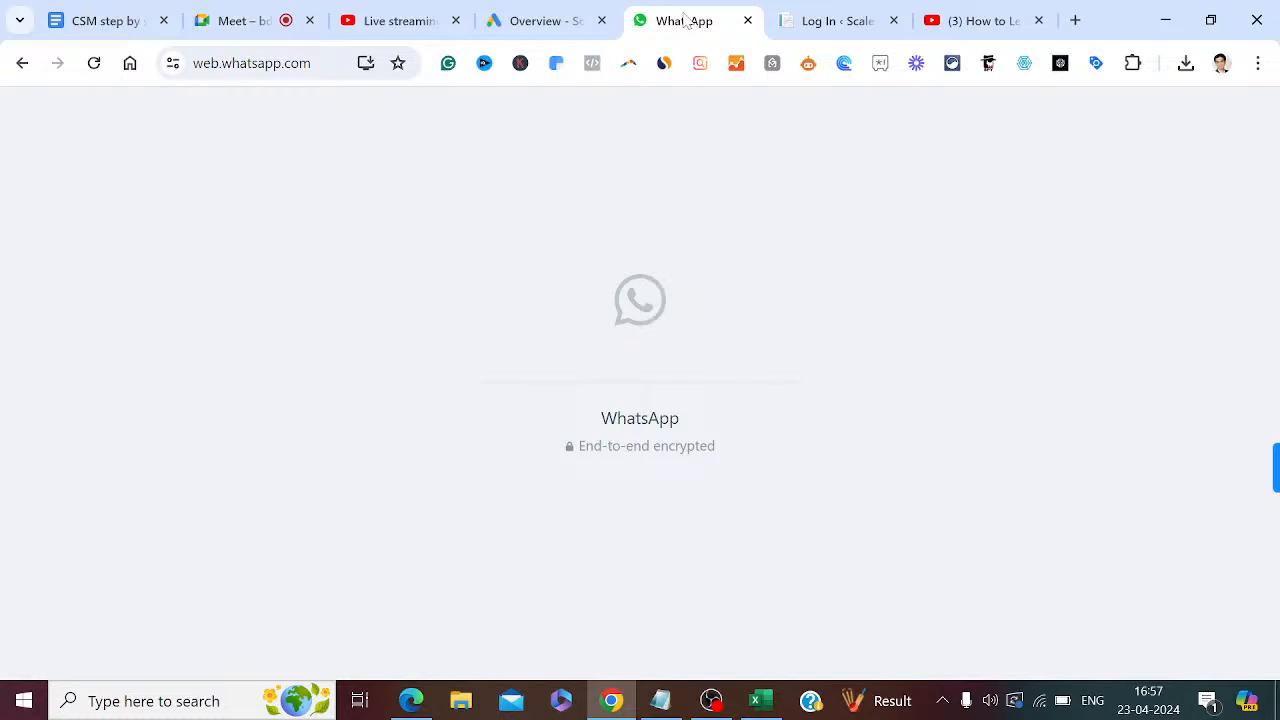
{"action": "left_click", "coordinate": [410, 701]}
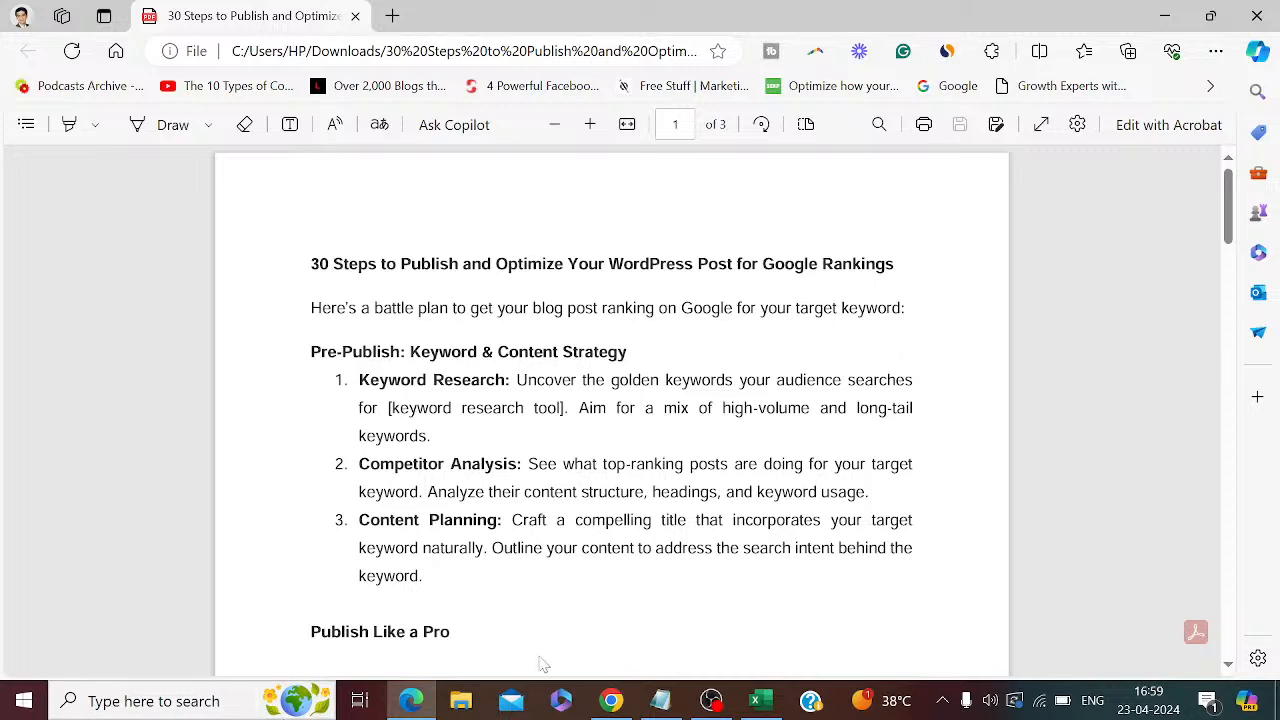
{"action": "left_click", "coordinate": [612, 701]}
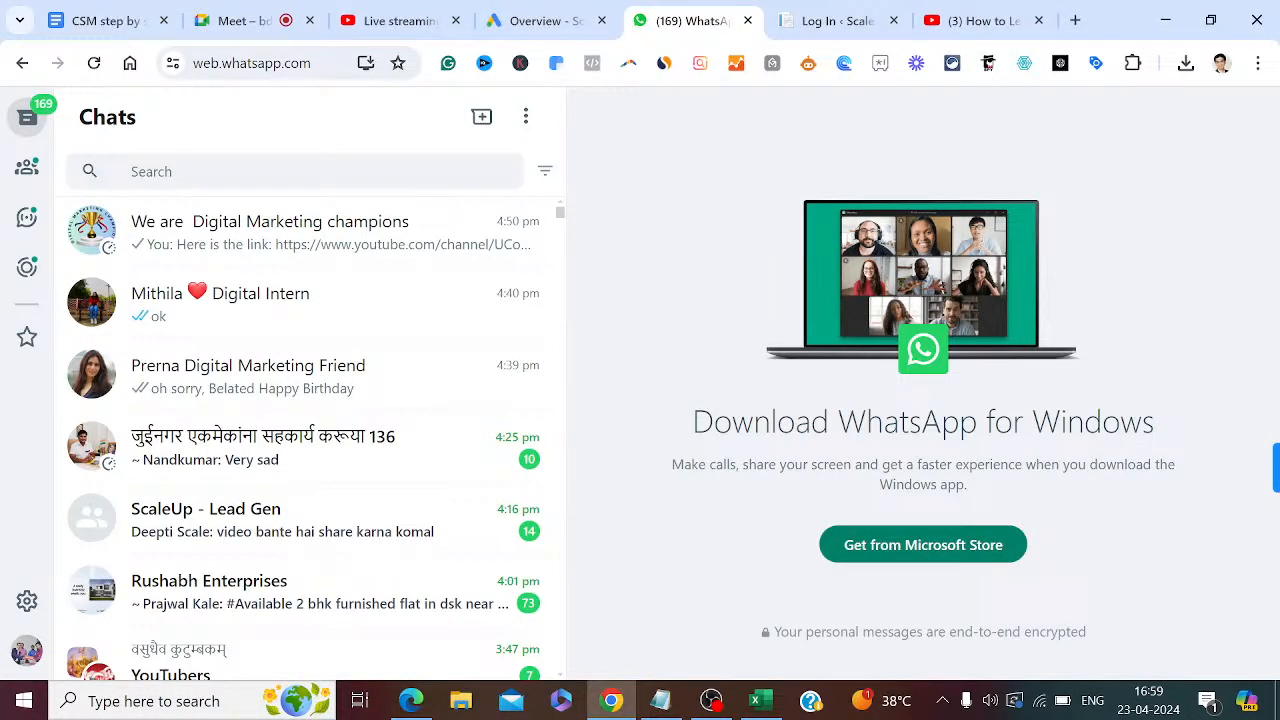
Search the WhatsApp chats for the Scale Up Consultants contact by first name and open the conversation.
{"action": "left_click", "coordinate": [275, 171]}
{"action": "type", "text": "de"}
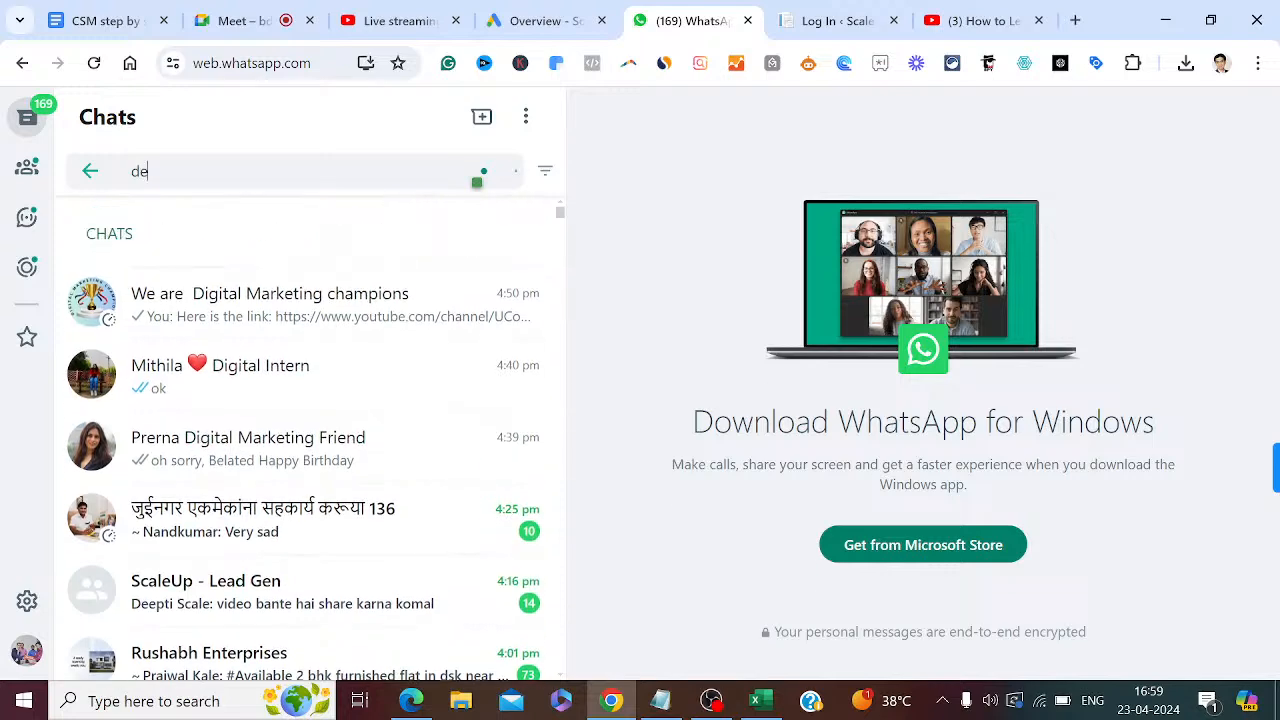
{"action": "type", "text": "epti"}
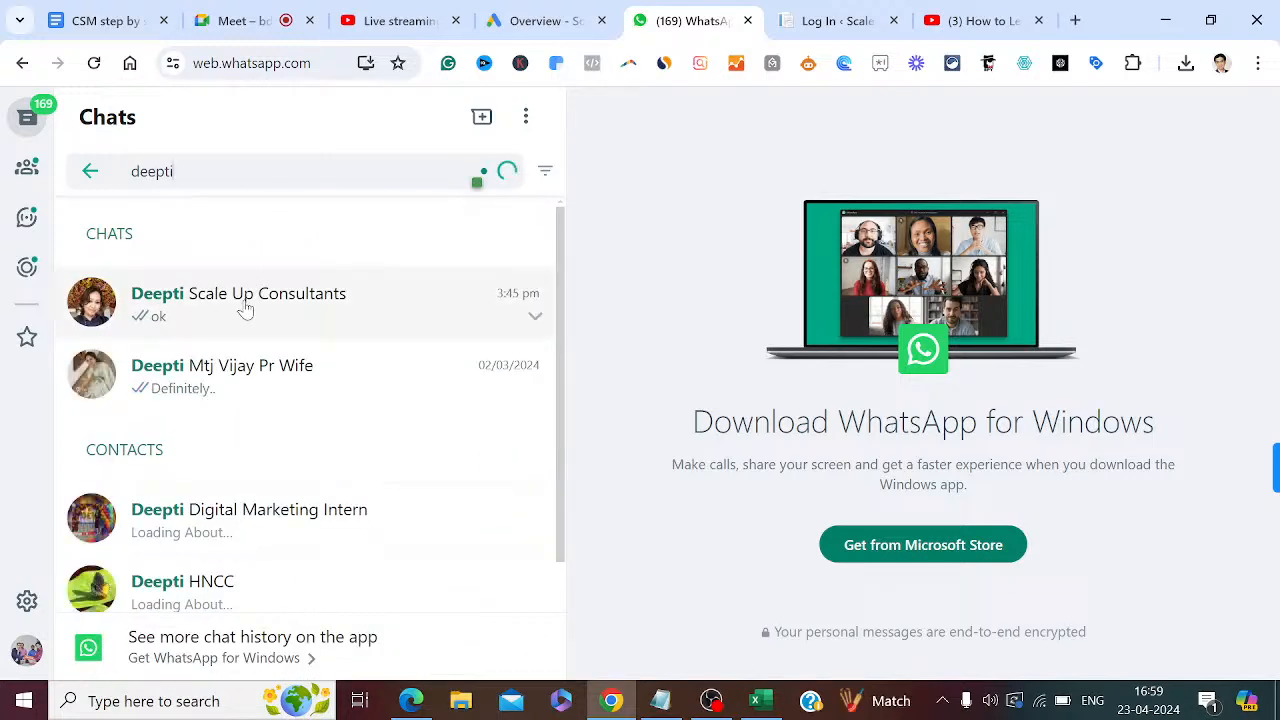
{"action": "left_click", "coordinate": [245, 311]}
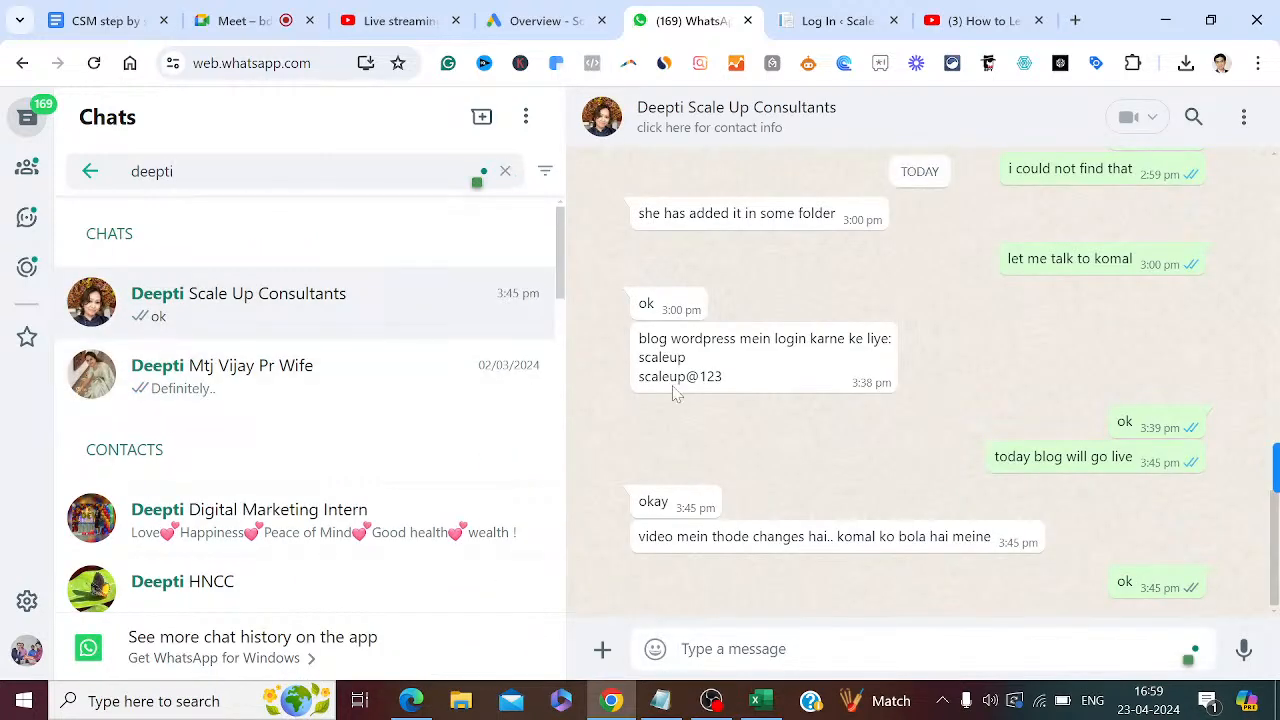
Copy the message with the WordPress login details, close WhatsApp Web, and paste the username and password into a new Notepad file.
{"action": "left_click_drag", "start_coordinate": [737, 378], "coordinate": [639, 338]}
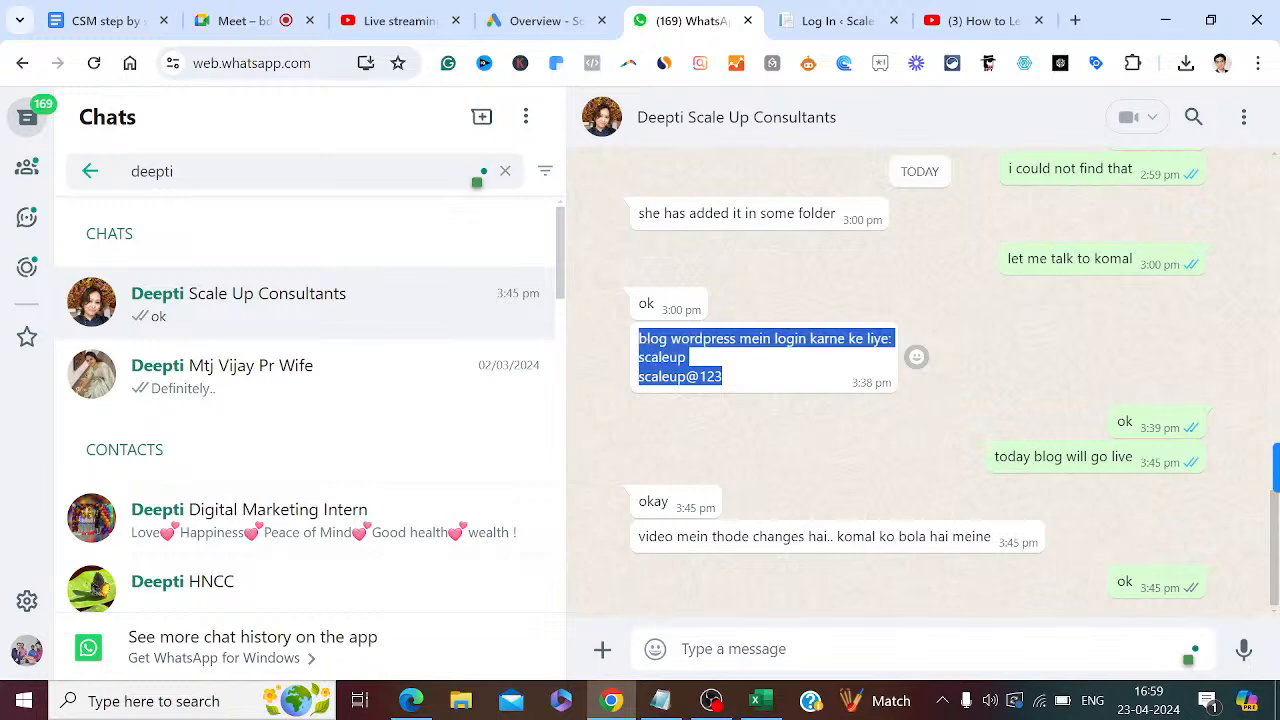
{"action": "right_click", "coordinate": [646, 338]}
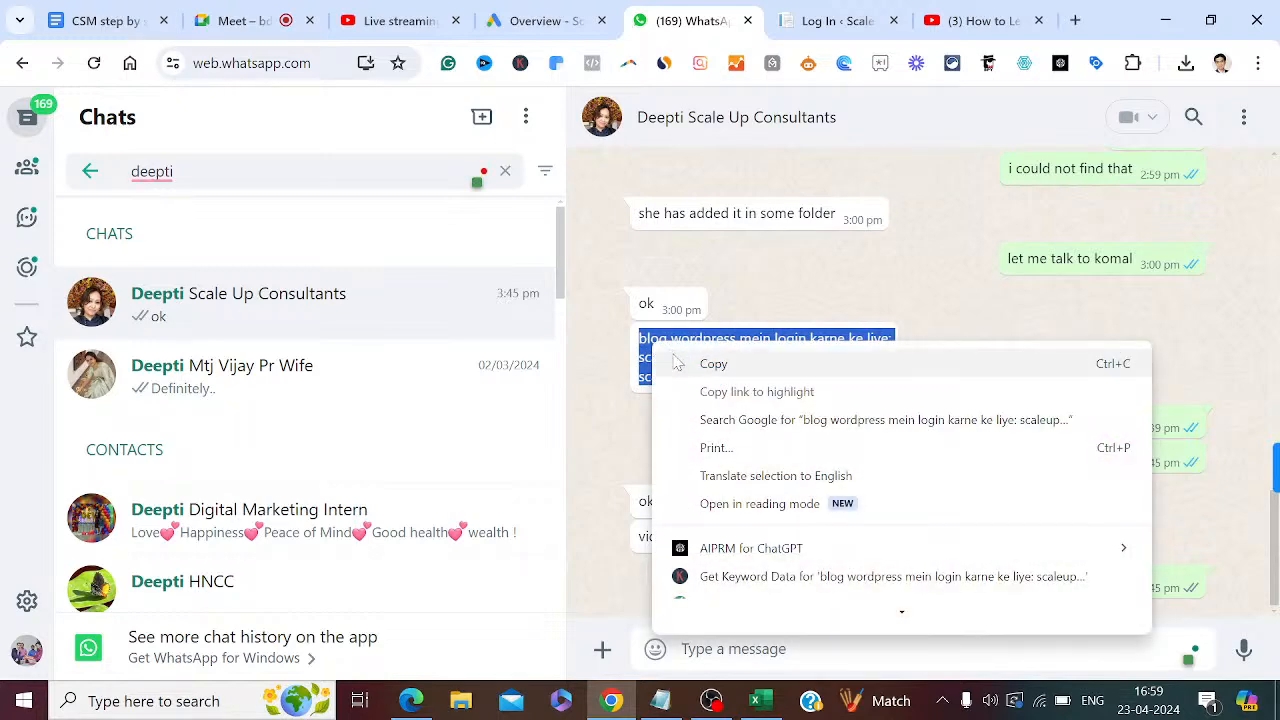
{"action": "left_click", "coordinate": [680, 363]}
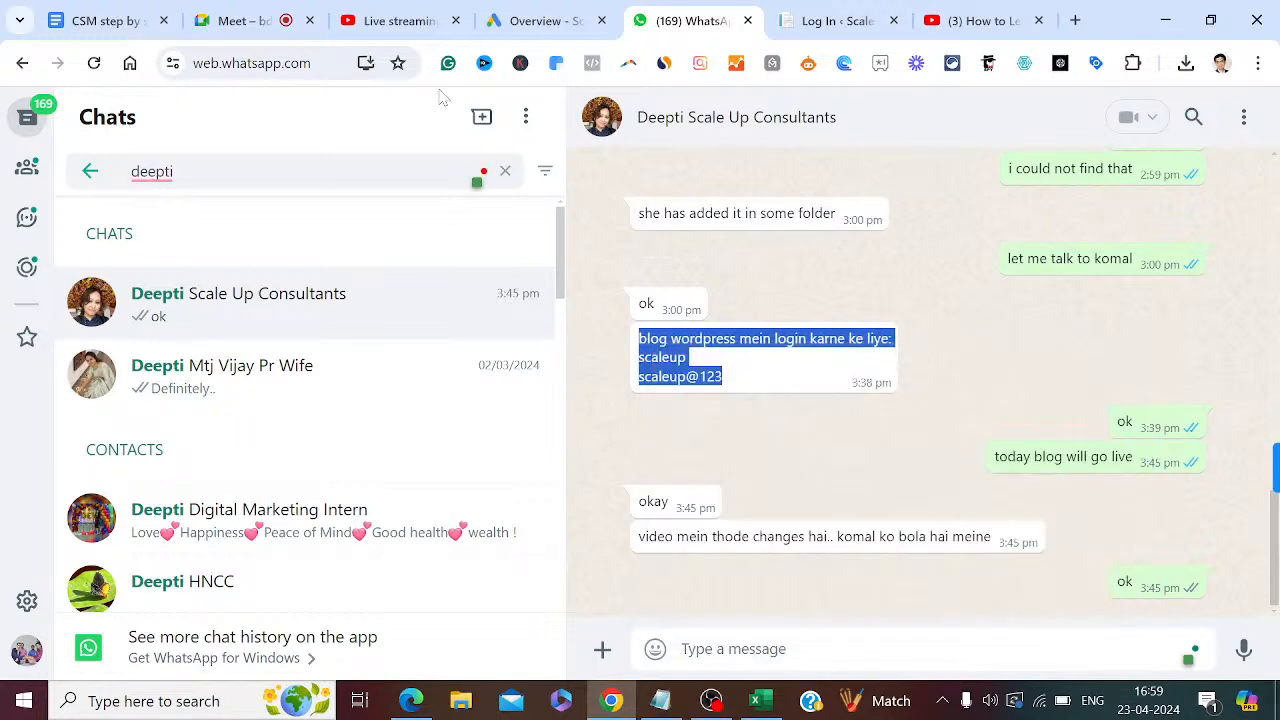
{"action": "left_click", "coordinate": [746, 22]}
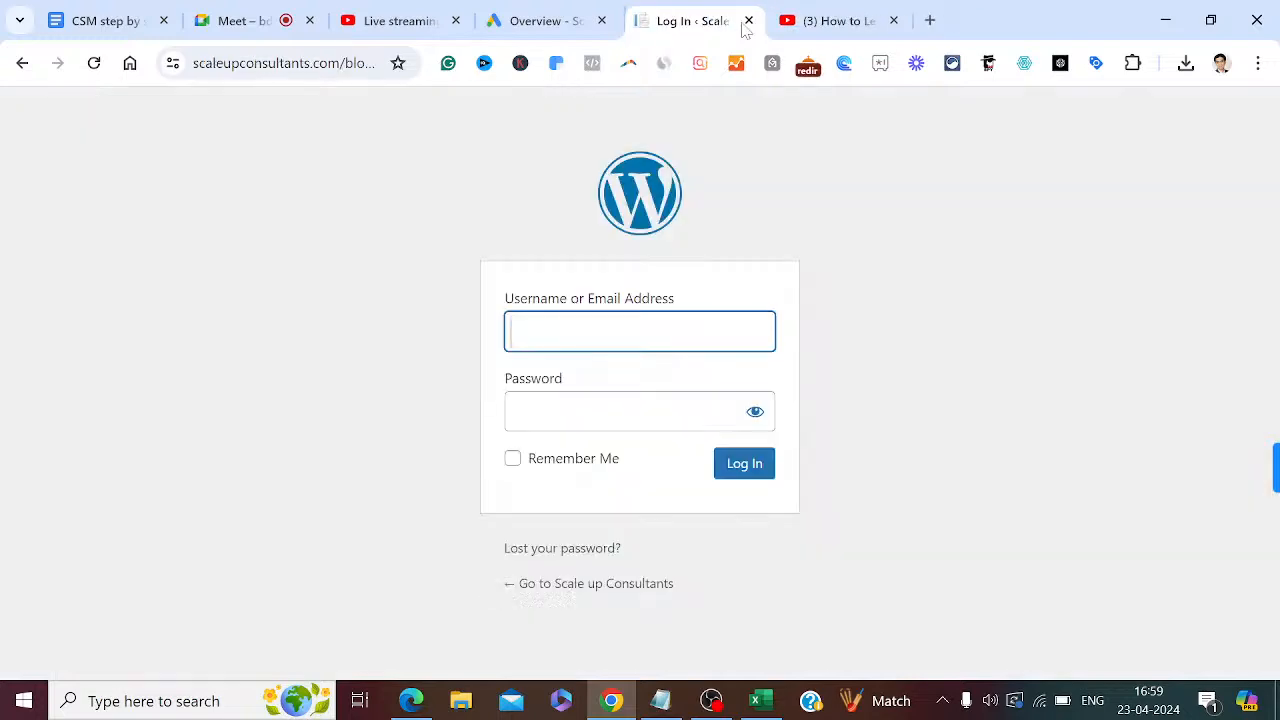
{"action": "key", "text": "super+r"}
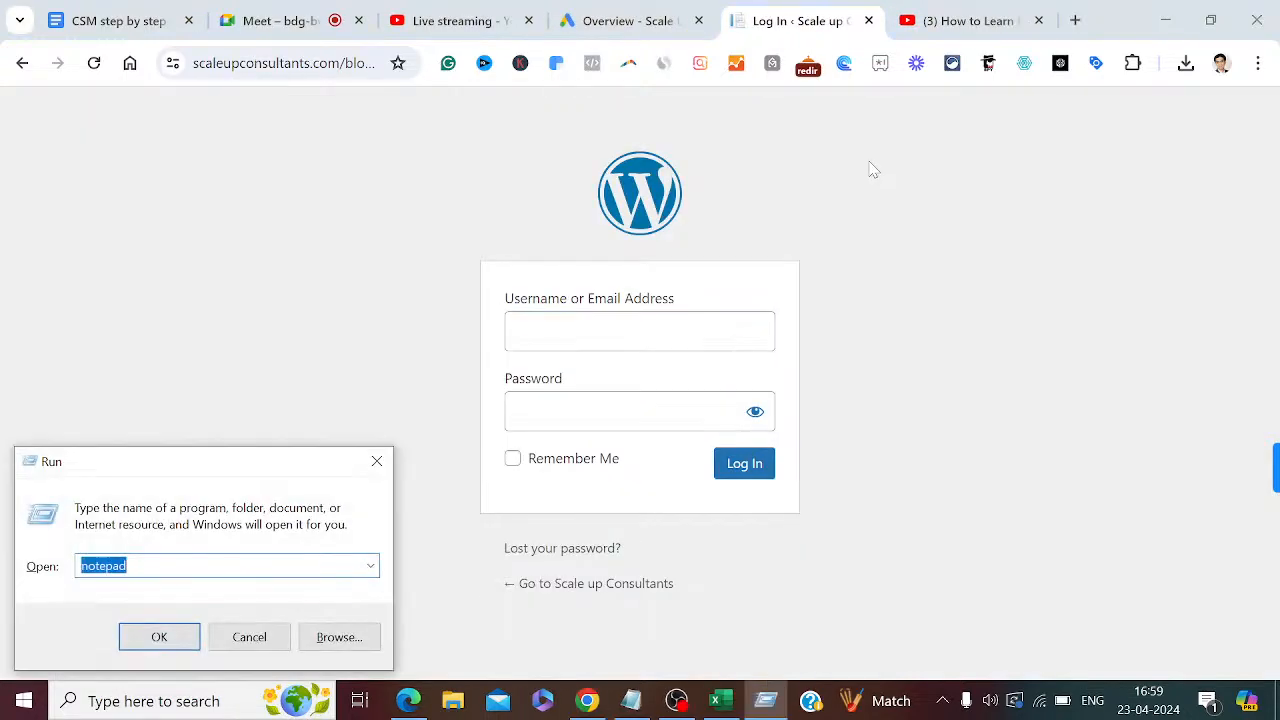
{"action": "key", "text": "Return"}
{"action": "key", "text": "ctrl+v"}
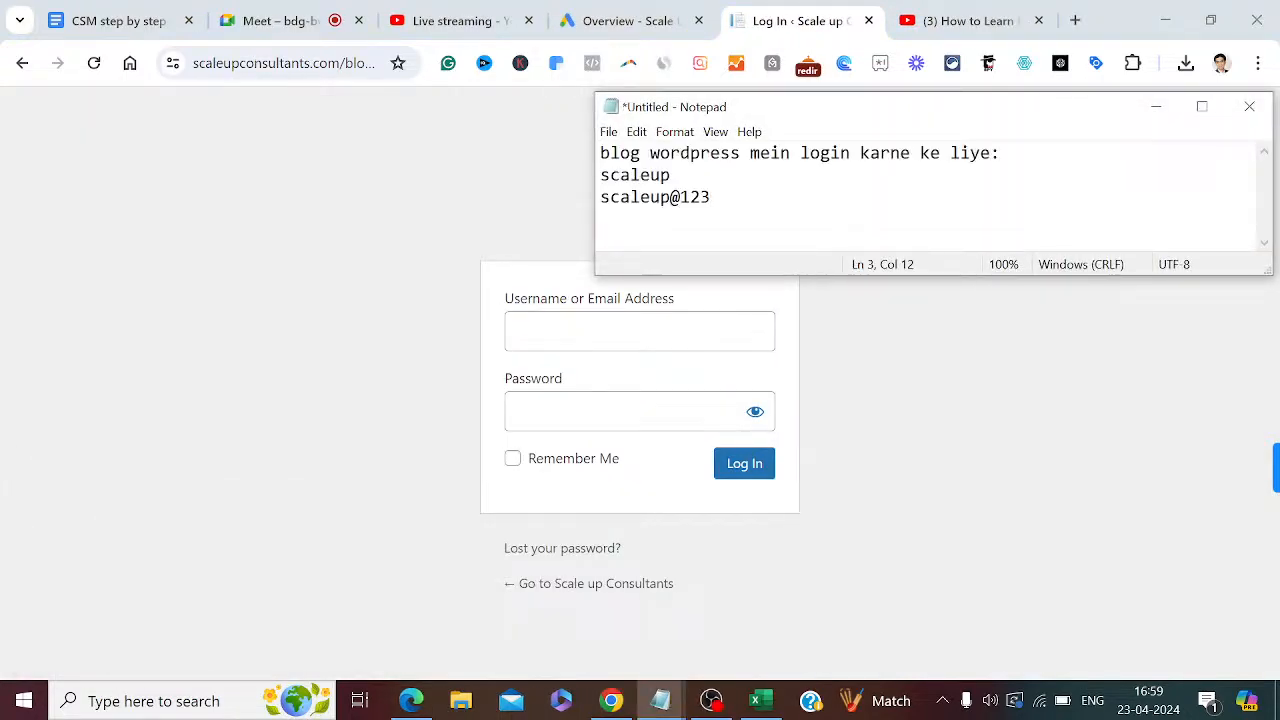
Copy the username from the Notepad file into the Username or Email Address field of the WordPress login form.
{"action": "key", "text": "Up"}
{"action": "key", "text": "Home"}
{"action": "key", "text": "shift+End"}
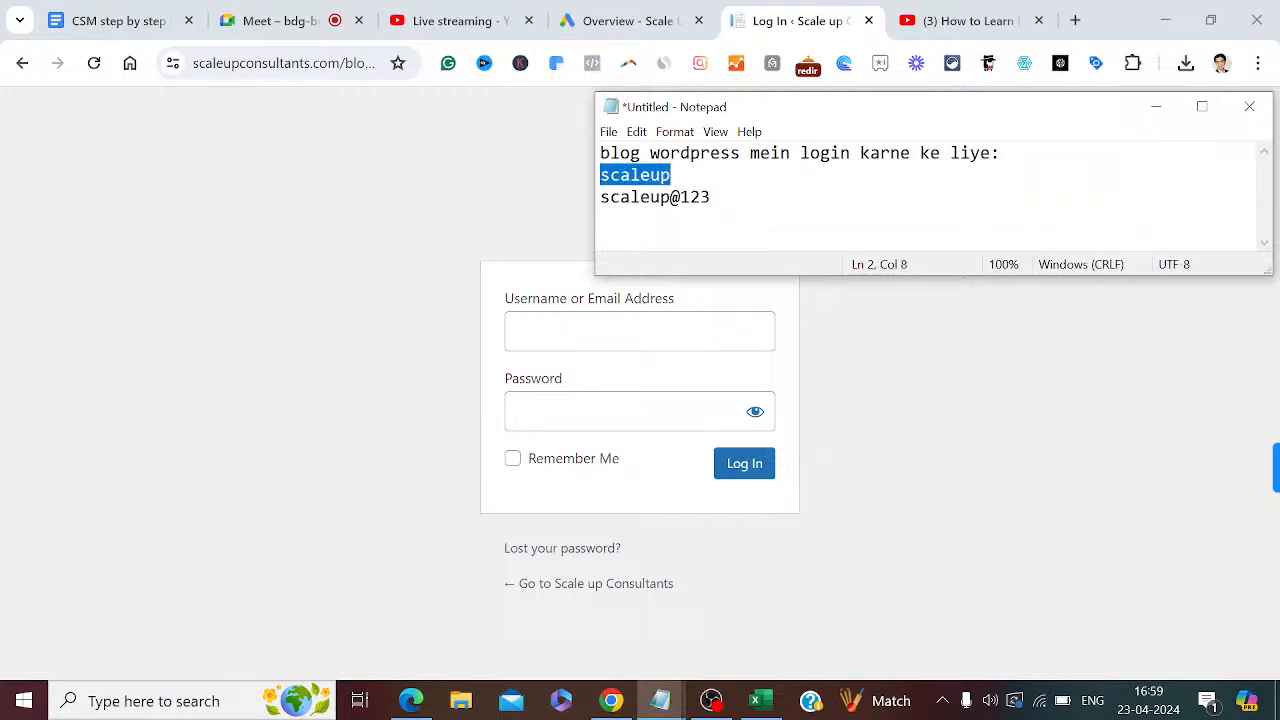
{"action": "left_click", "coordinate": [594, 331]}
{"action": "key", "text": "ctrl+v"}
{"action": "key", "text": "Tab"}
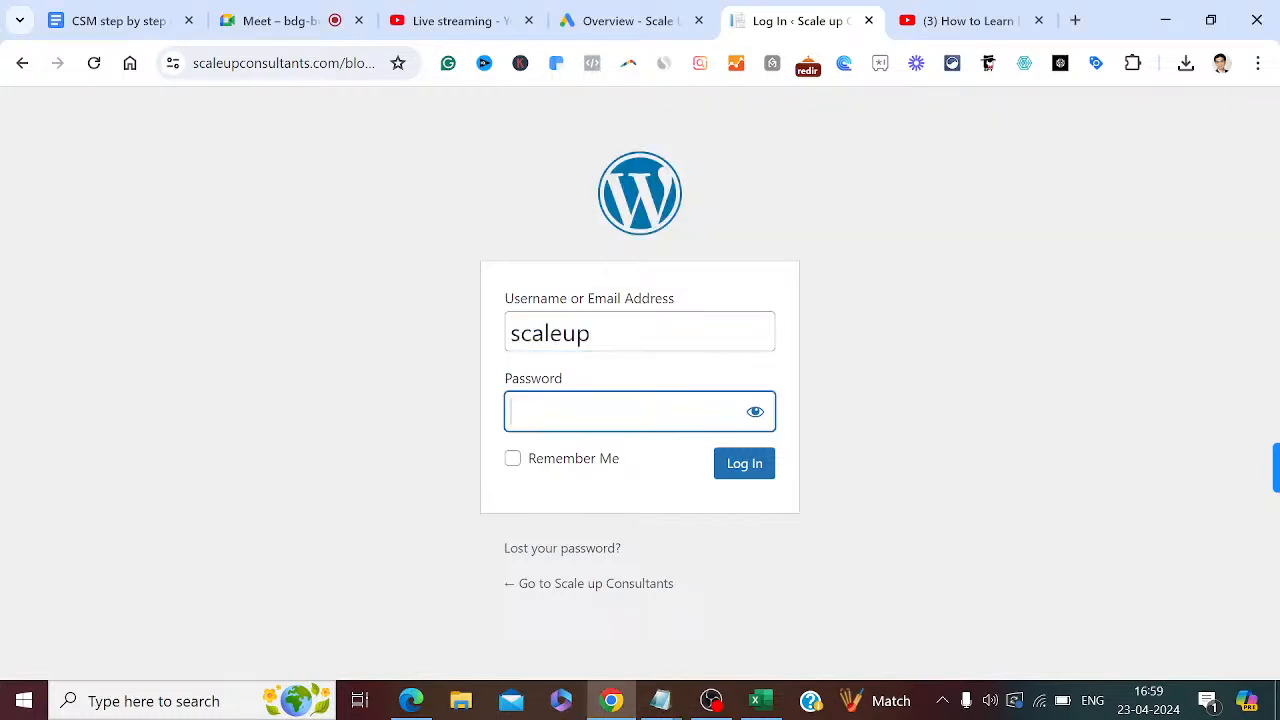
Copy the account password from Notepad into the Password field, enable Remember Me, and log in to WordPress.
{"action": "mouse_move", "coordinate": [660, 700]}
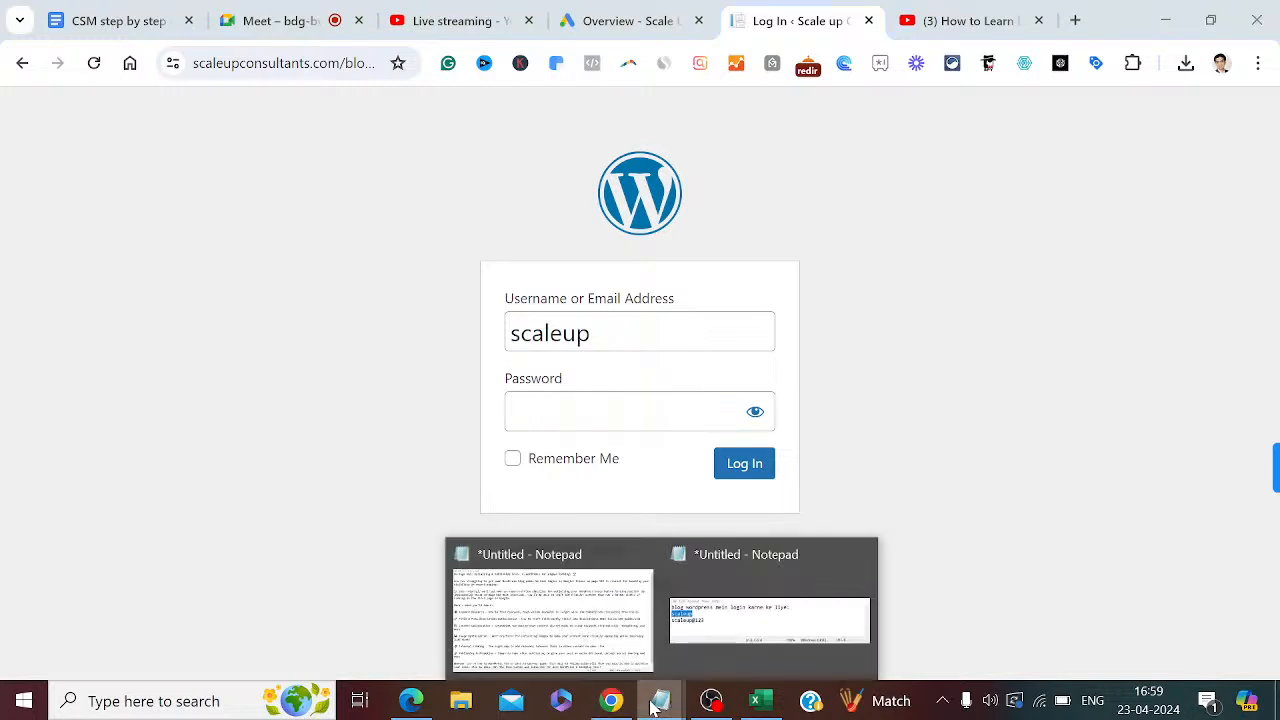
{"action": "left_click", "coordinate": [755, 644]}
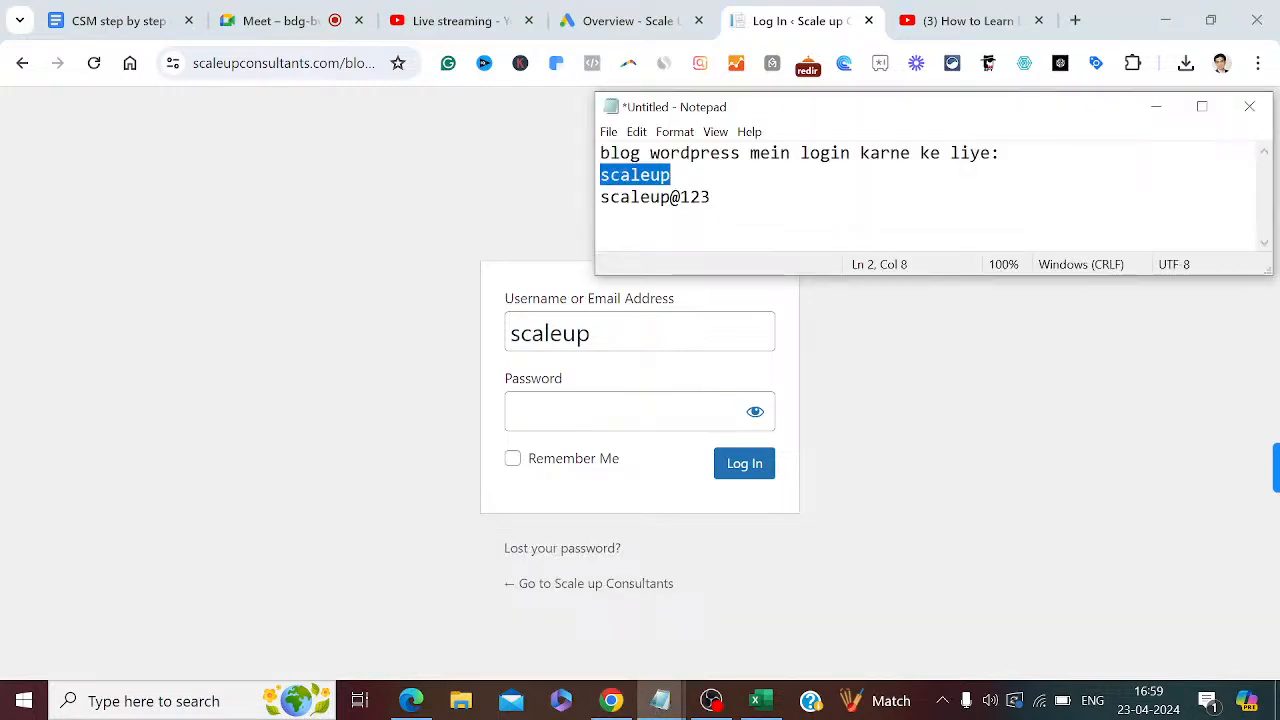
{"action": "key", "text": "Down"}
{"action": "key", "text": "Home"}
{"action": "key", "text": "shift+End"}
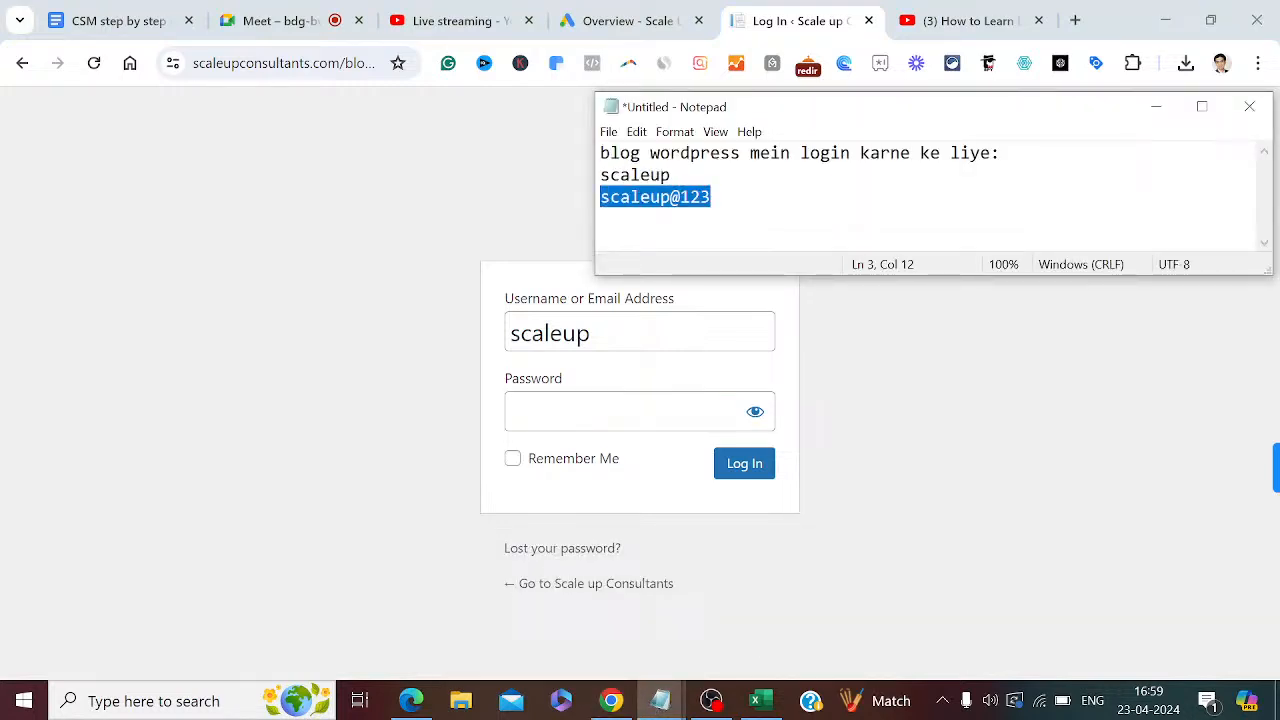
{"action": "key", "text": "alt+Tab"}
{"action": "key", "text": "ctrl+v"}
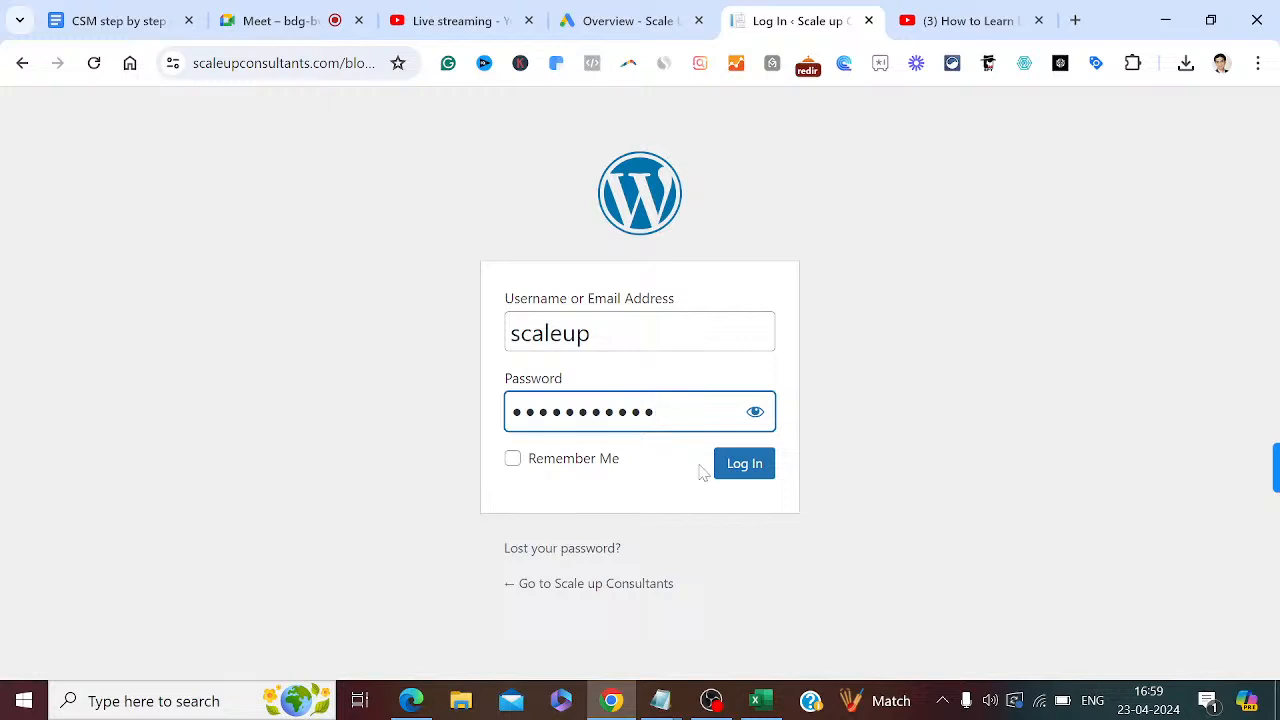
{"action": "left_click", "coordinate": [518, 462]}
{"action": "left_click", "coordinate": [735, 472]}
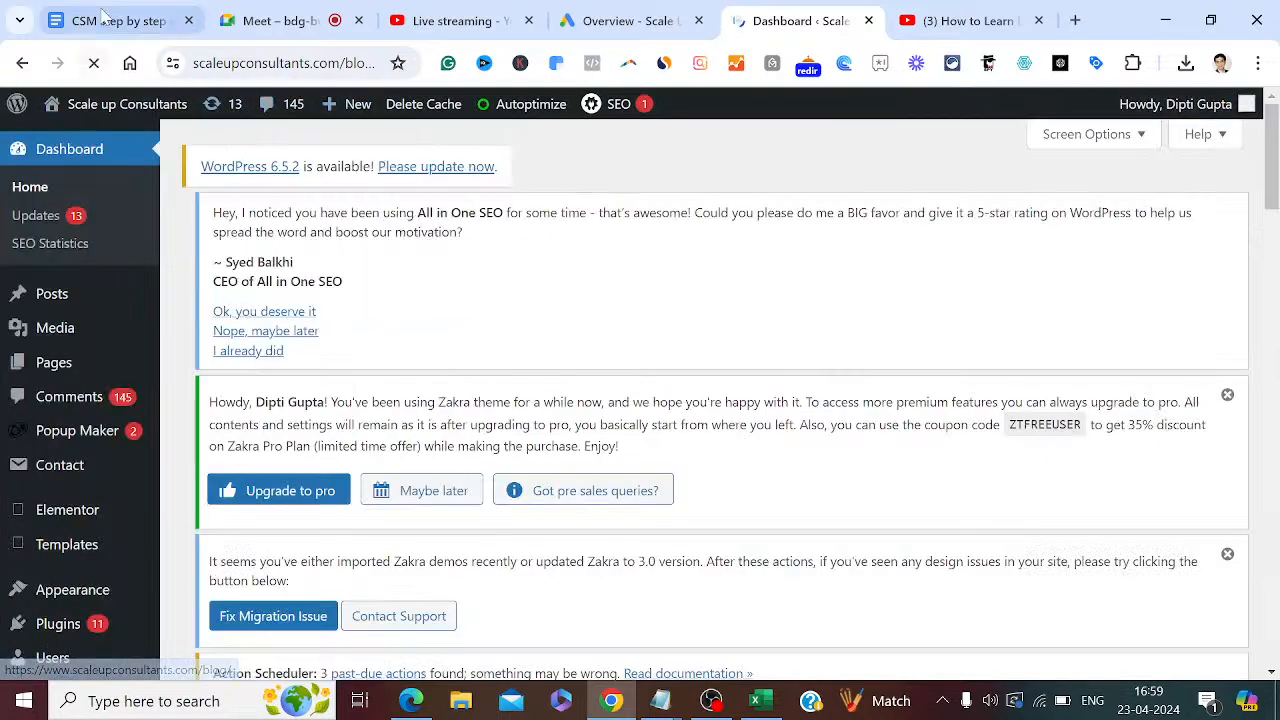
Copy the title "Guide to Certified ScrumMaster (CSM) Training" from the CSM step by step guide document.
{"action": "left_click", "coordinate": [104, 14]}
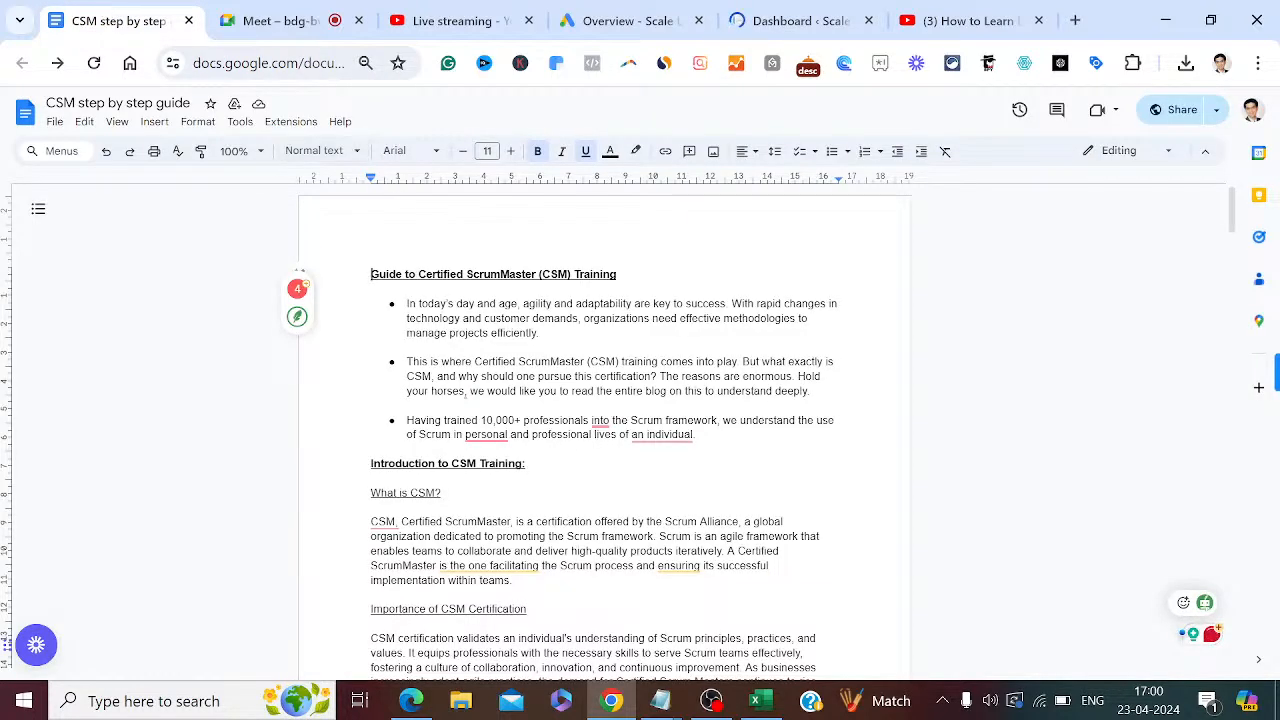
{"action": "key", "text": "shift+End"}
{"action": "key", "text": "ctrl+c"}
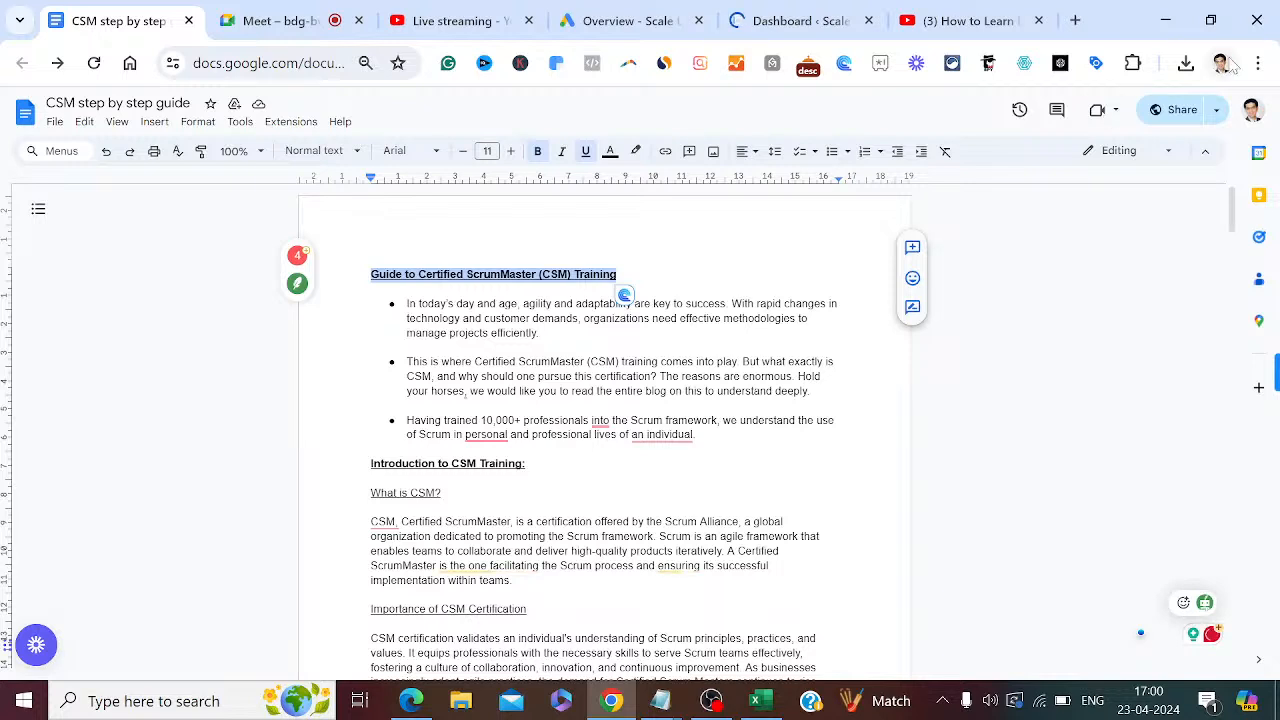
Search Google in an incognito window for the copied title "Guide to Certified ScrumMaster (CSM) Training" and review the ads, videos and organic results.
{"action": "left_click", "coordinate": [1258, 63]}
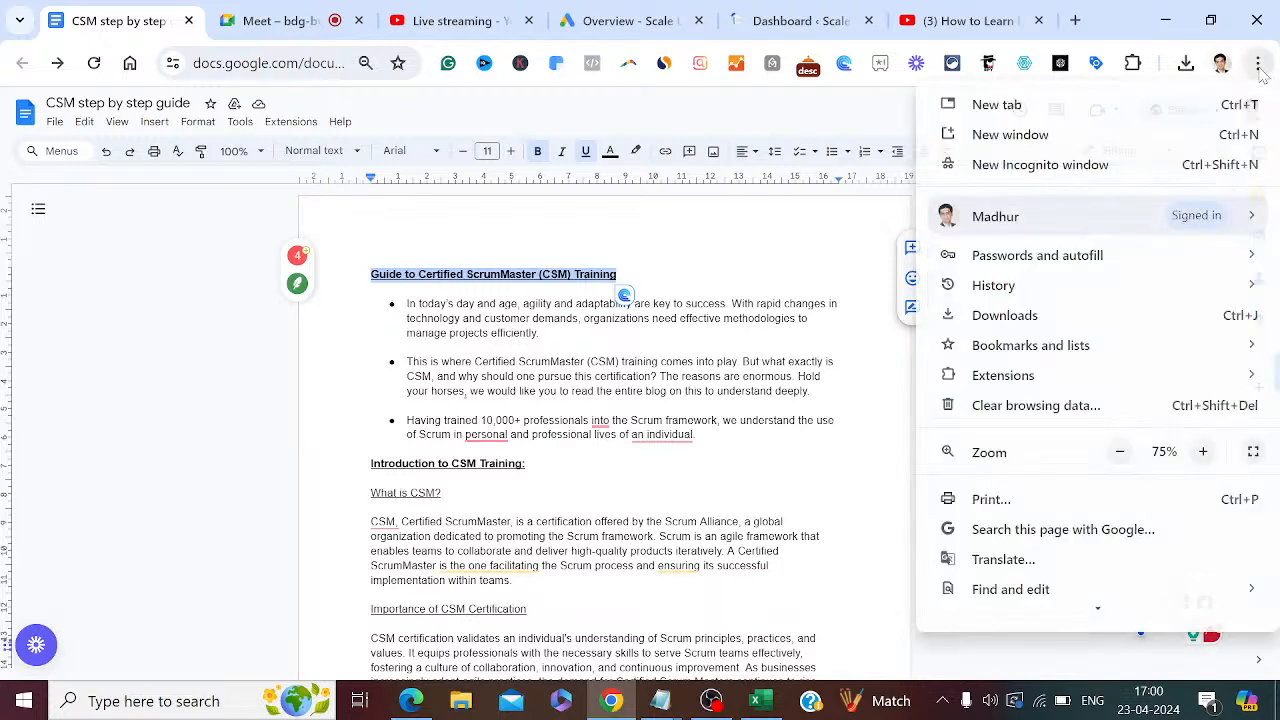
{"action": "left_click", "coordinate": [1130, 170]}
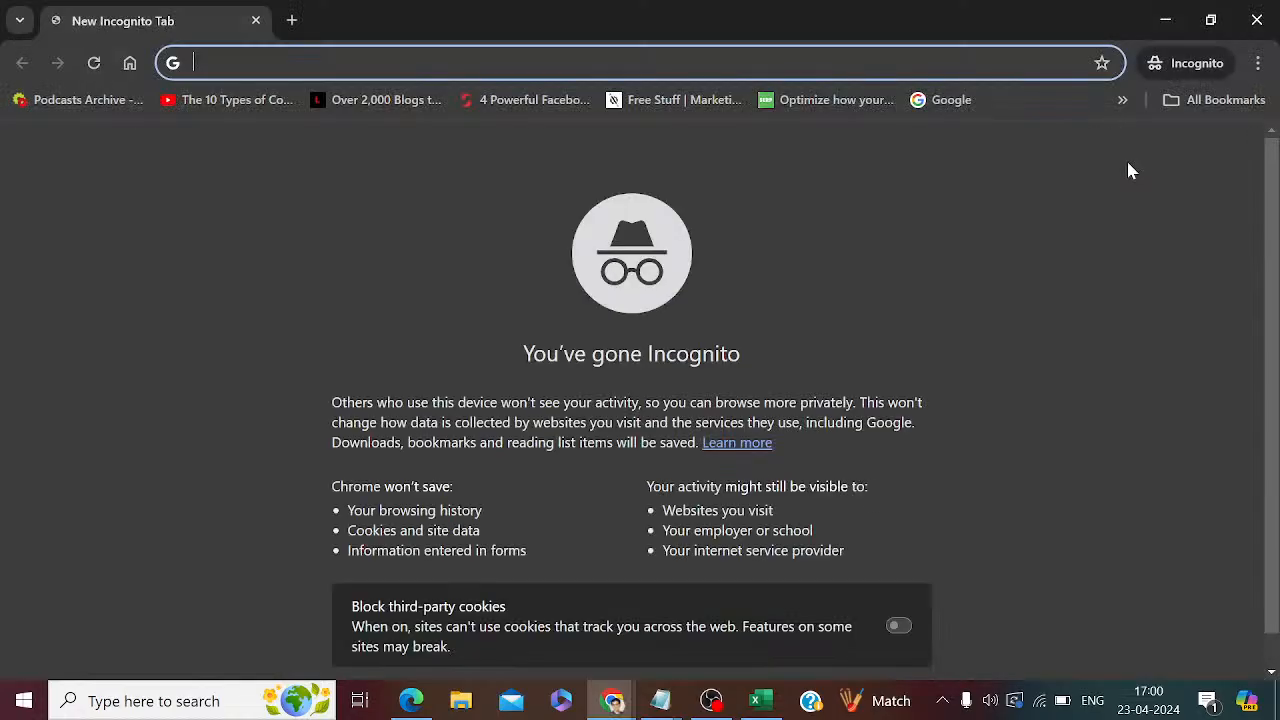
{"action": "type", "text": "google.co"}
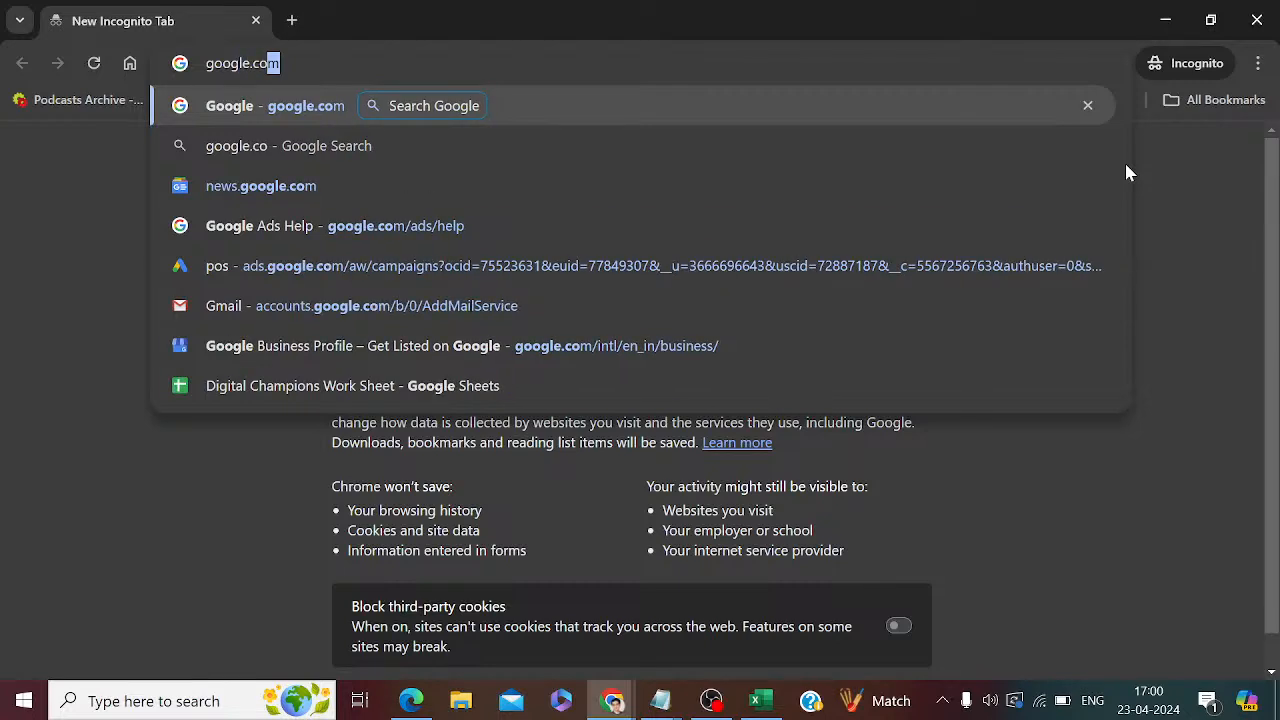
{"action": "key", "text": "Return"}
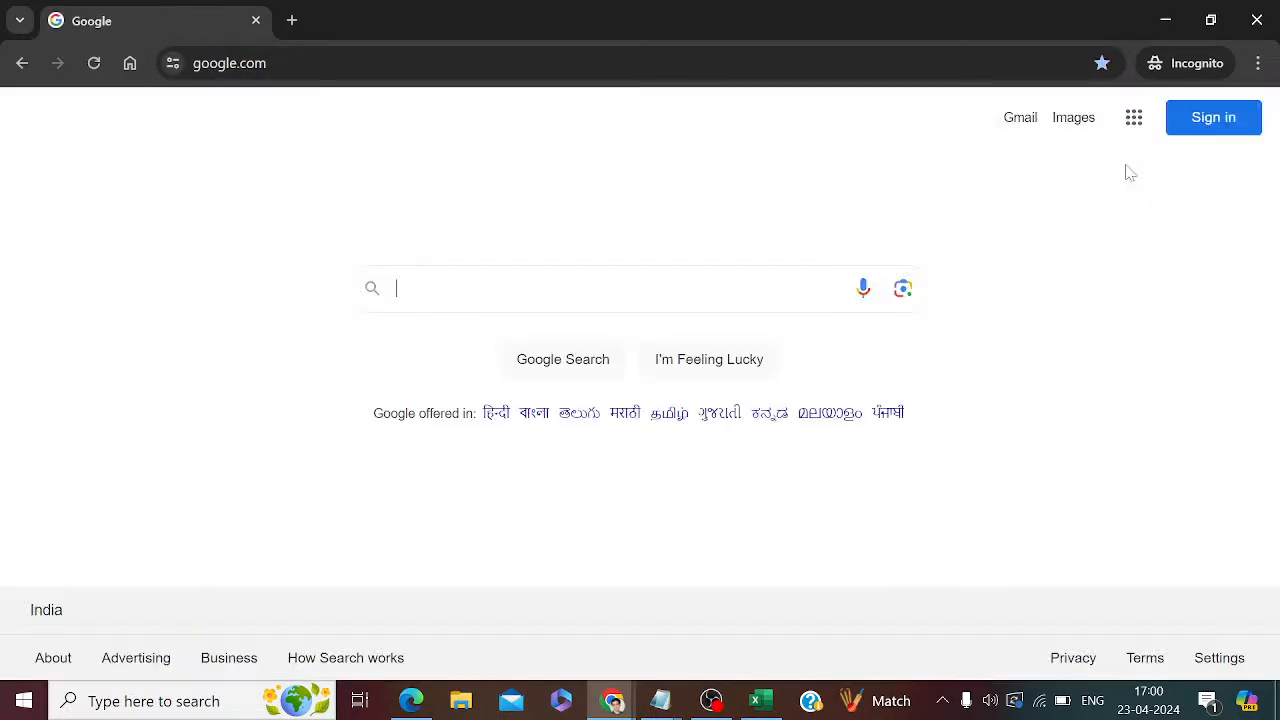
{"action": "key", "text": "ctrl+v"}
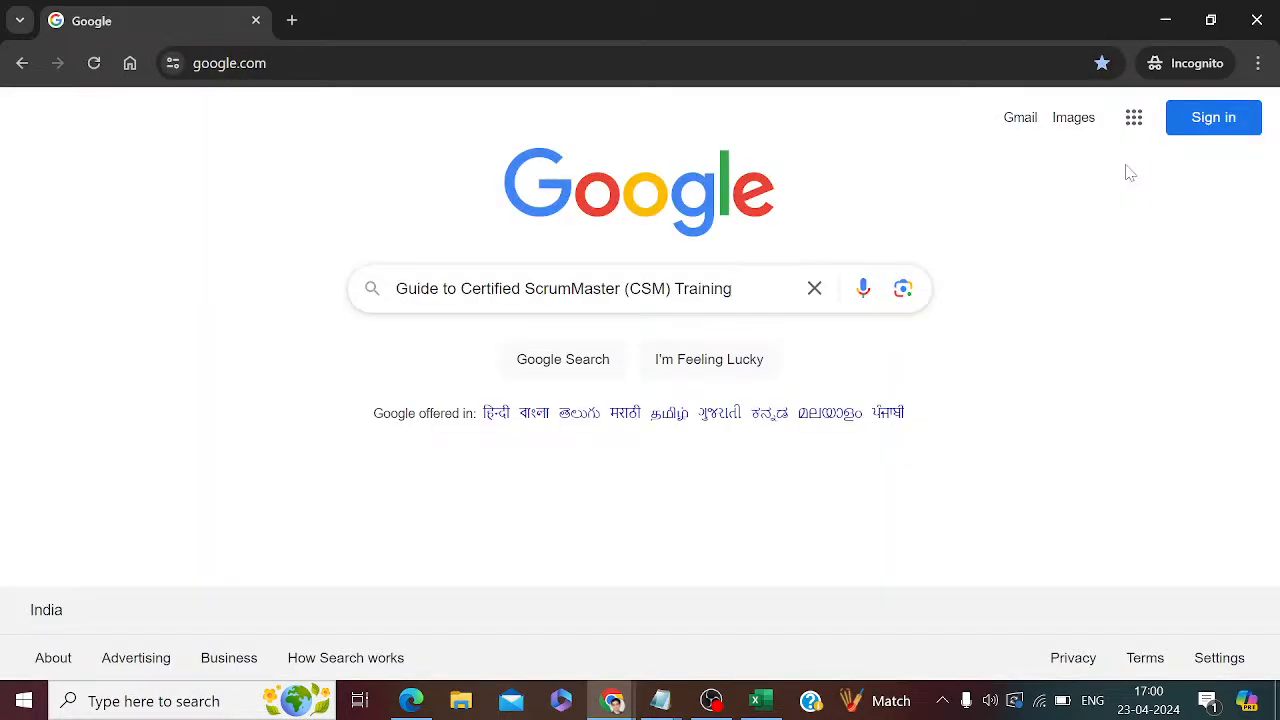
{"action": "key", "text": "Return"}
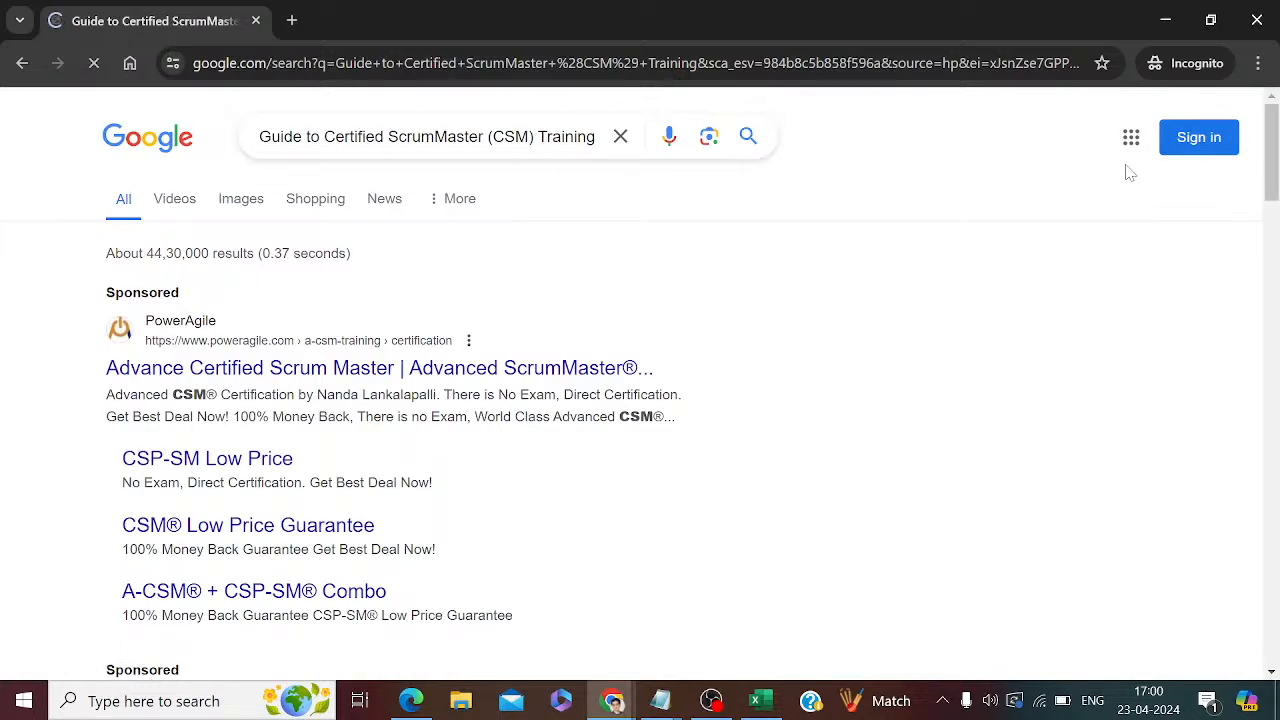
{"action": "scroll", "coordinate": [1130, 173], "scroll_direction": "down", "scroll_amount": 5}
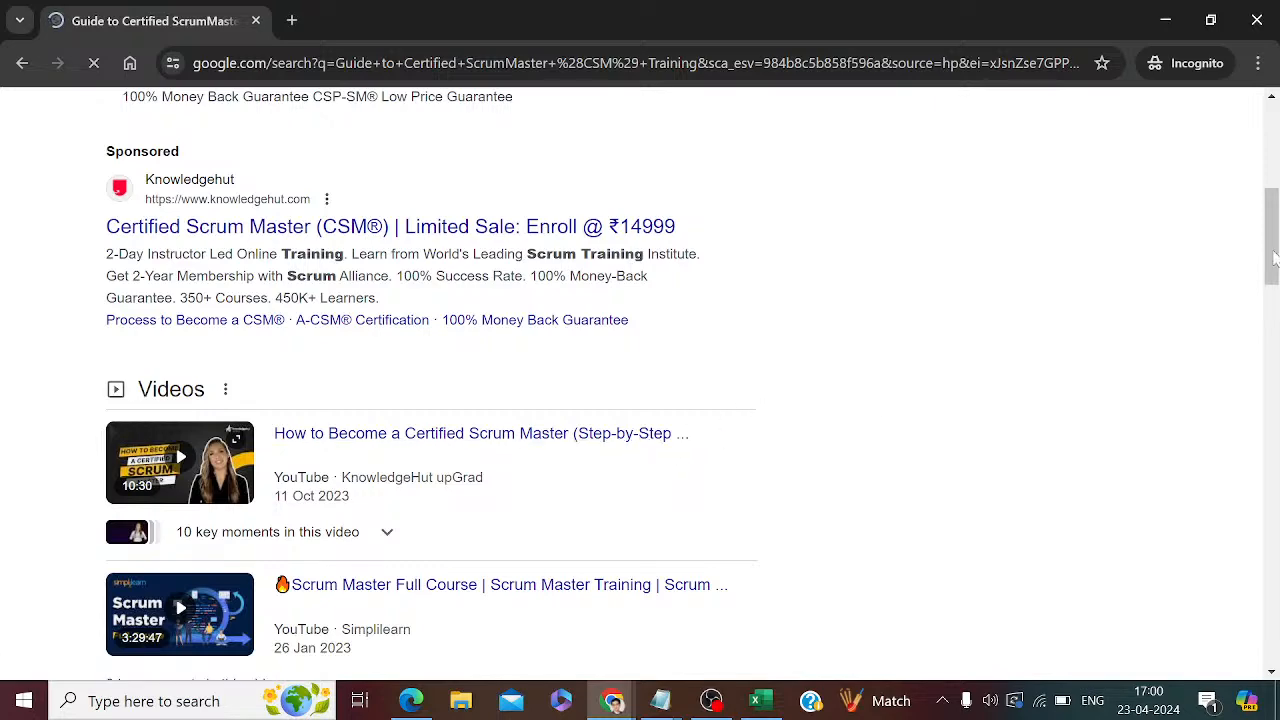
{"action": "left_click_drag", "start_coordinate": [1274, 258], "coordinate": [1274, 435]}
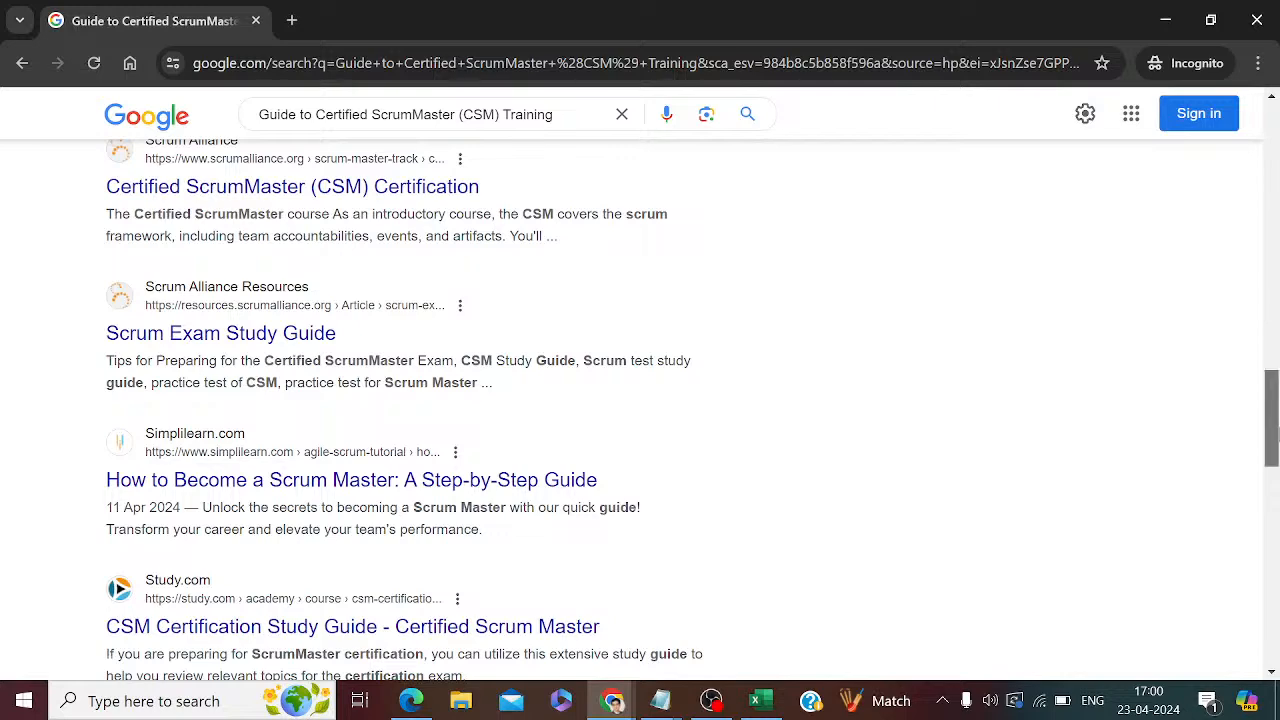
{"action": "left_click_drag", "start_coordinate": [1271, 423], "coordinate": [1272, 500]}
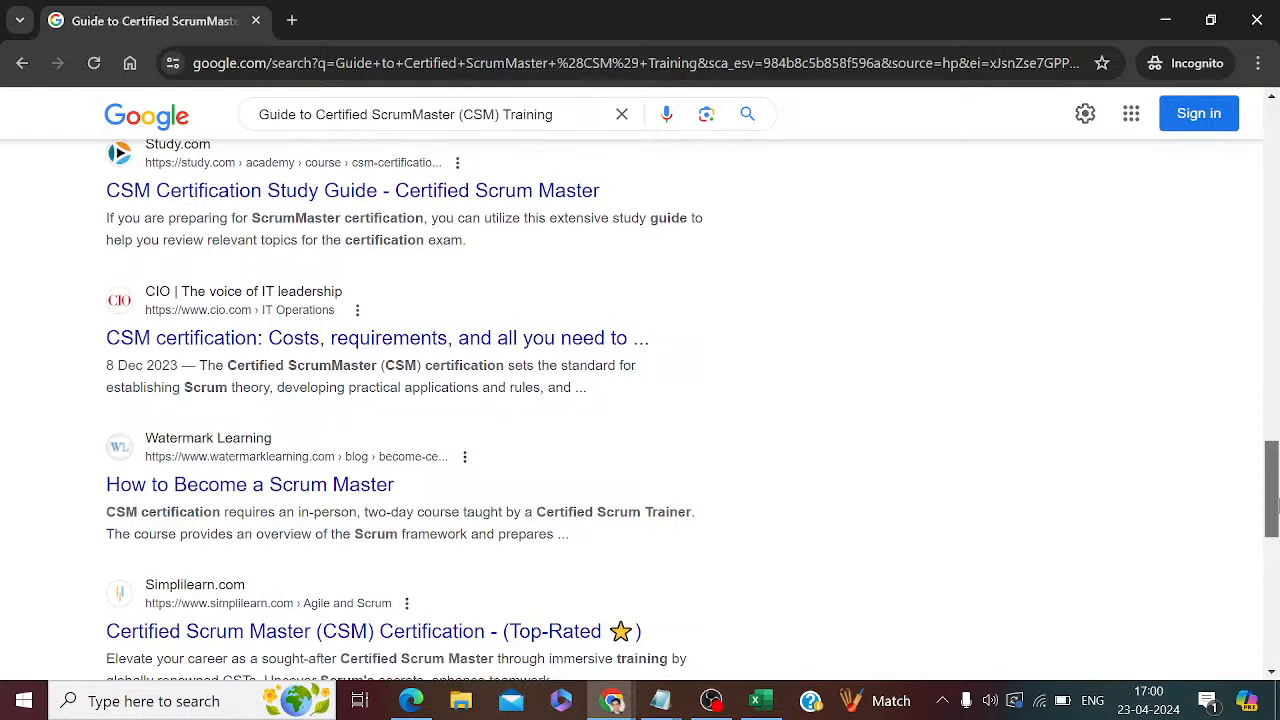
{"action": "left_click_drag", "start_coordinate": [1274, 508], "coordinate": [1211, 229]}
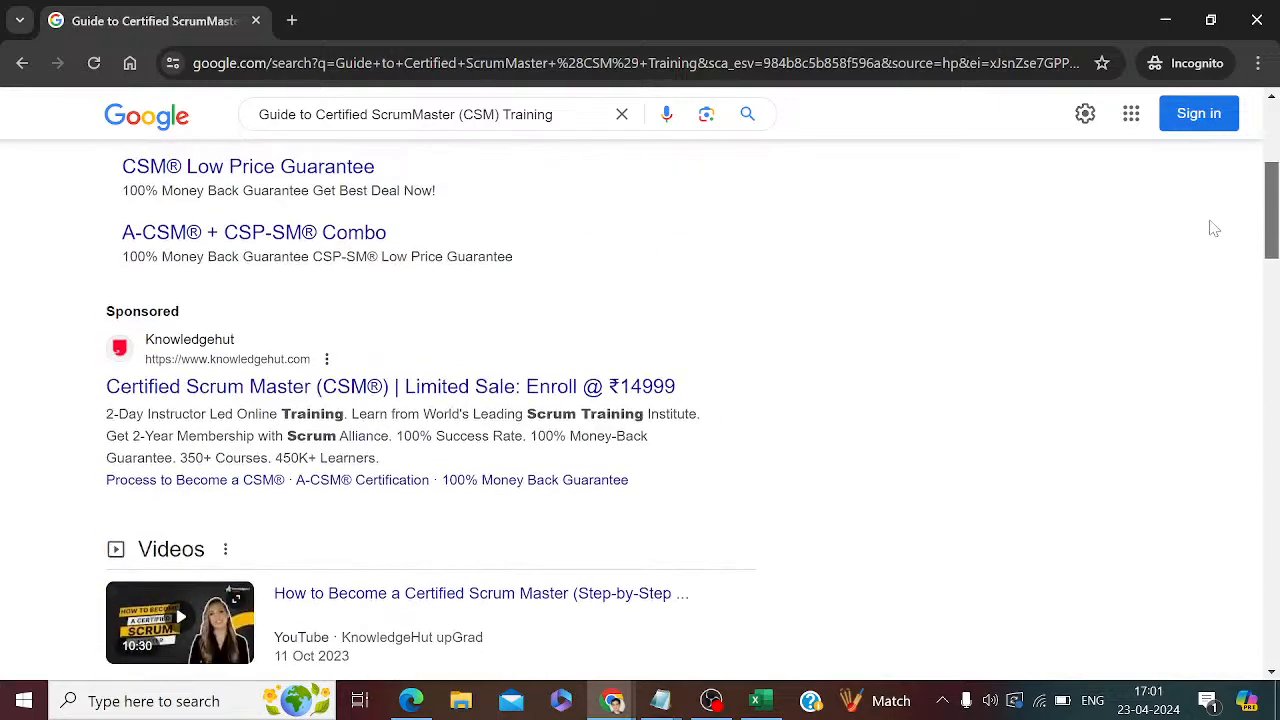
Switch back to the WordPress dashboard in the regular browser window and start a new post.
{"action": "left_click", "coordinate": [614, 701]}
{"action": "left_click", "coordinate": [510, 655]}
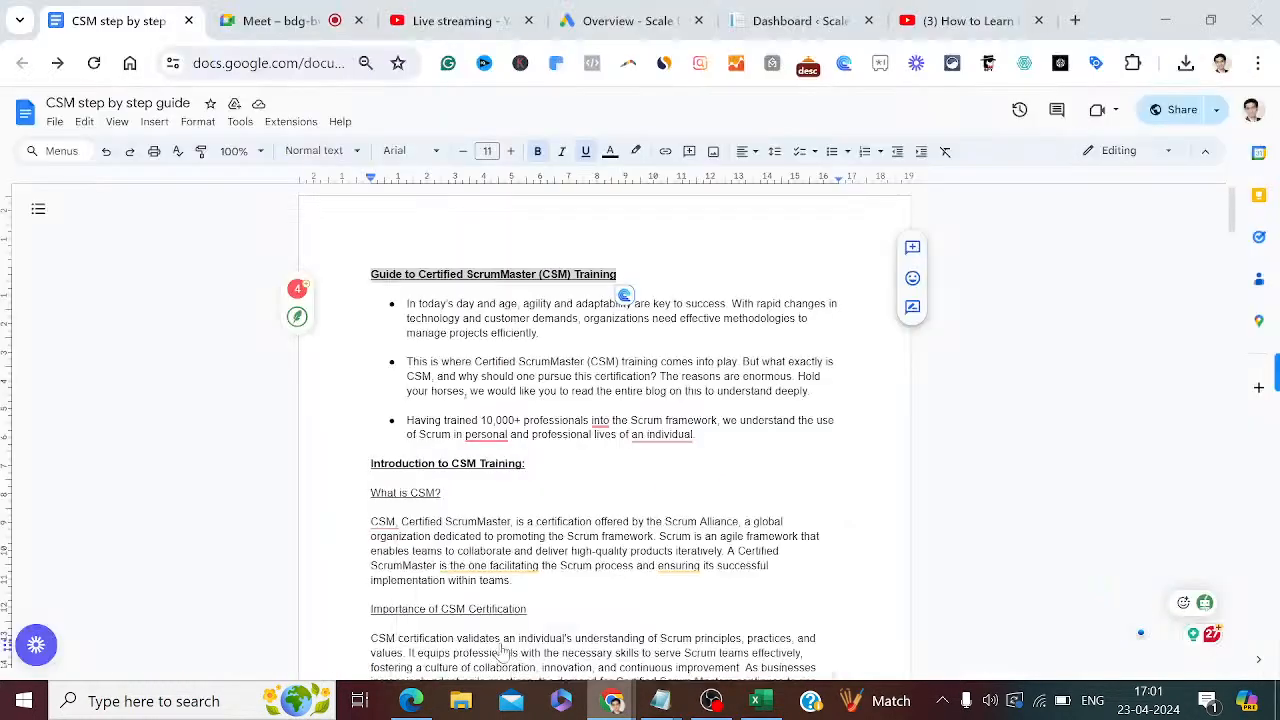
{"action": "left_click", "coordinate": [773, 10]}
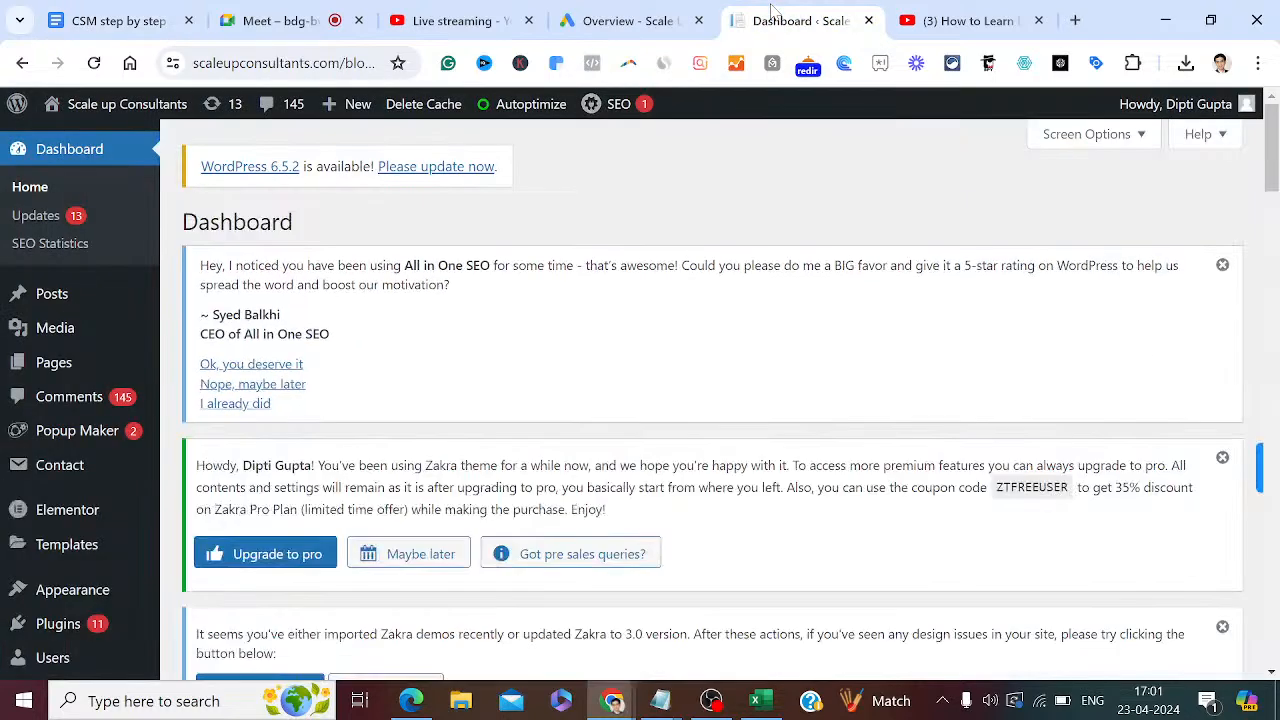
{"action": "mouse_move", "coordinate": [60, 295]}
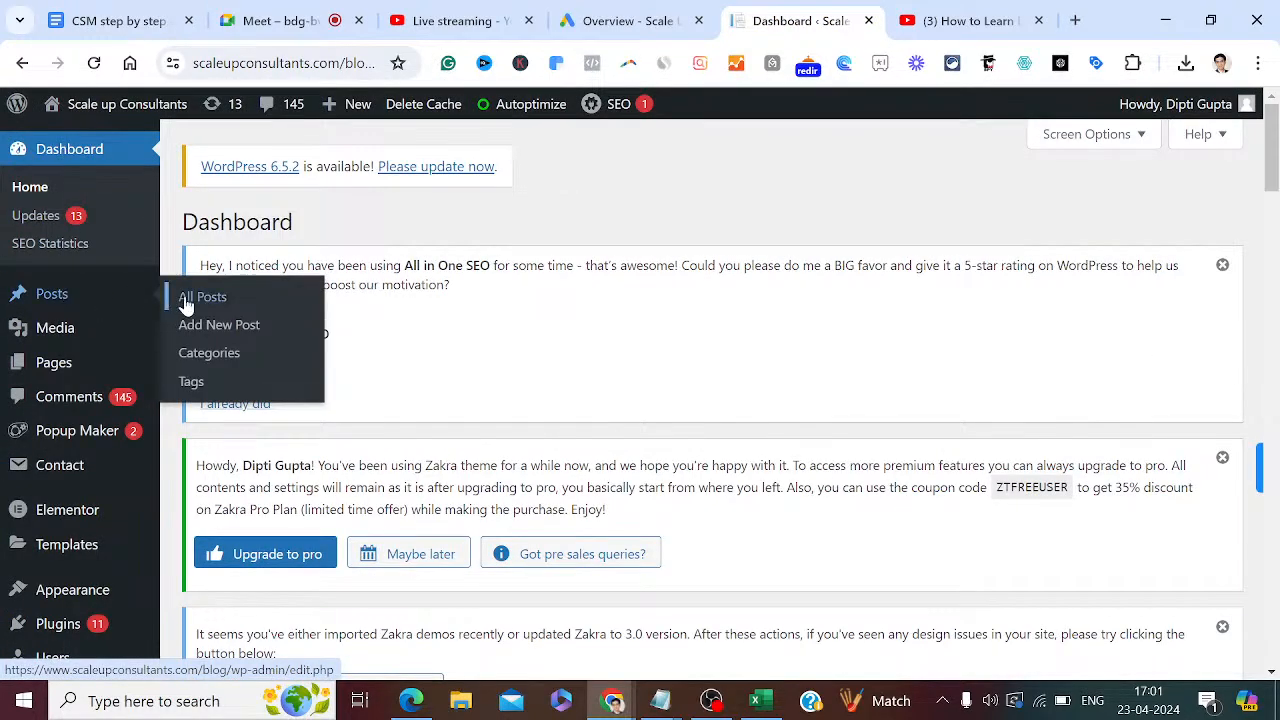
{"action": "left_click", "coordinate": [220, 338]}
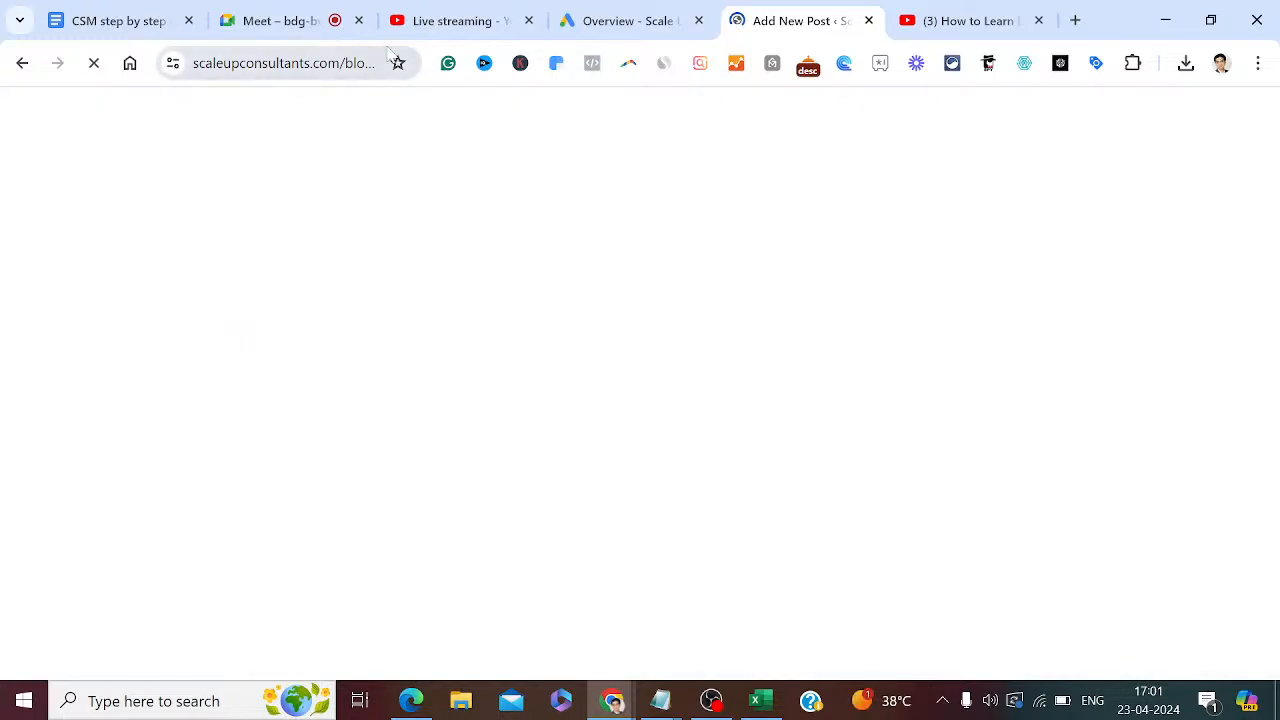
{"action": "left_click", "coordinate": [447, 22]}
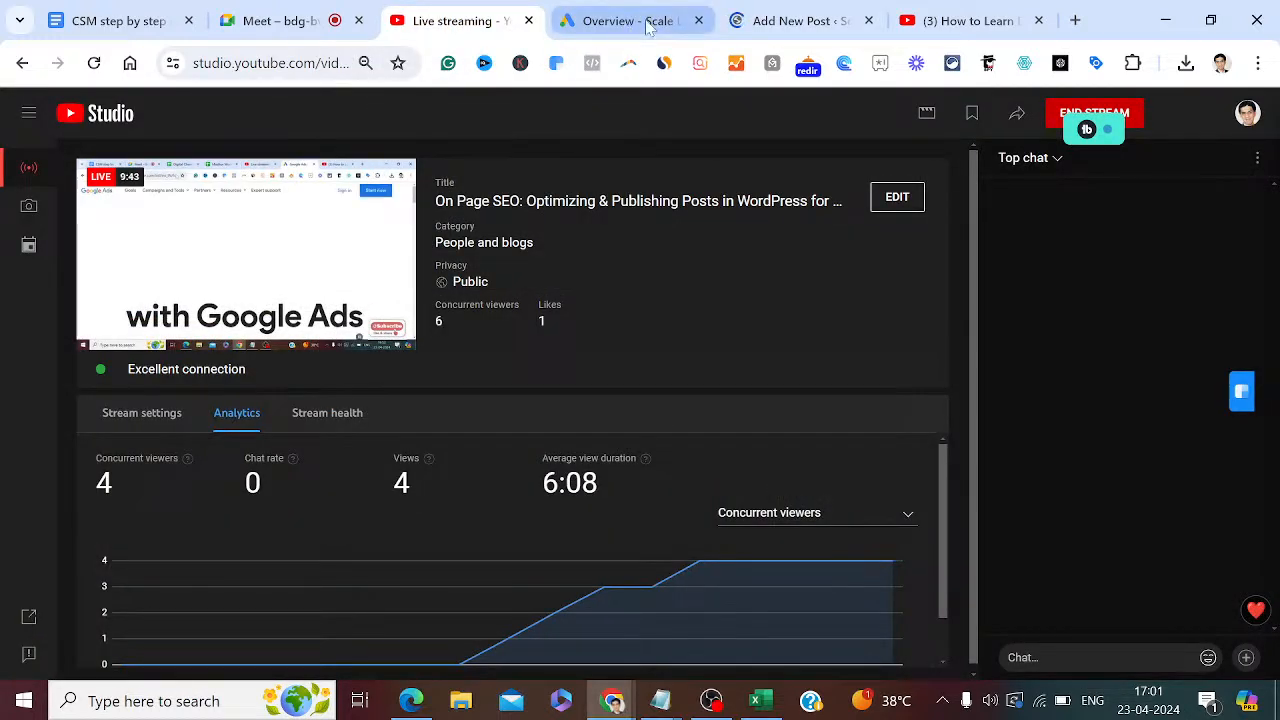
{"action": "left_click", "coordinate": [785, 17]}
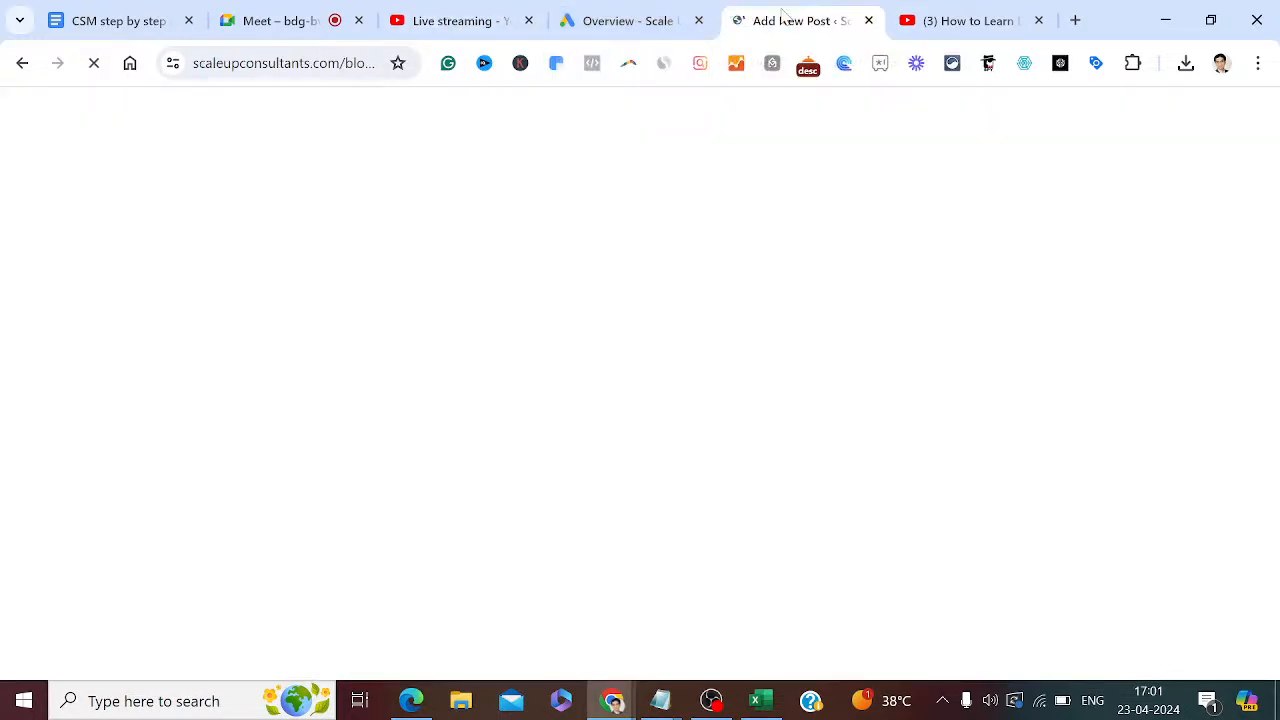
{"action": "left_click", "coordinate": [91, 8]}
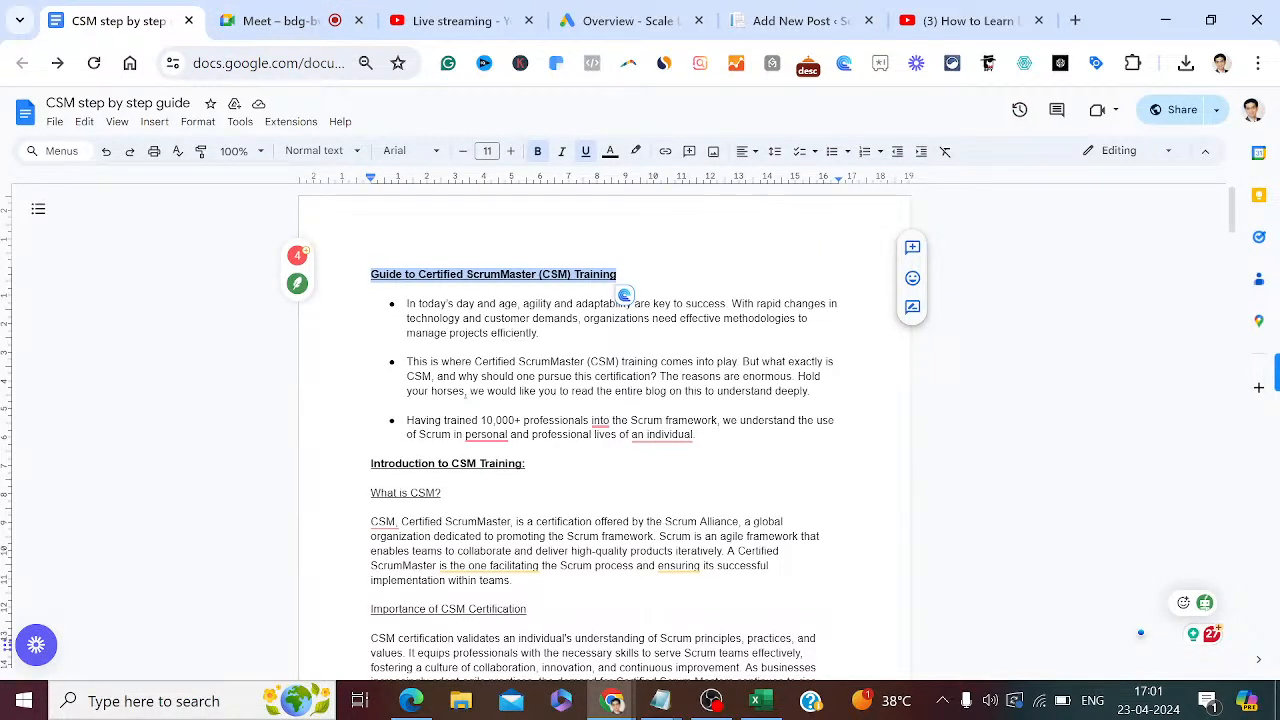
Paste "Guide to Certified ScrumMaster (CSM) Training" as the title of the new WordPress post and add a paragraph block below it.
{"action": "left_click", "coordinate": [790, 20]}
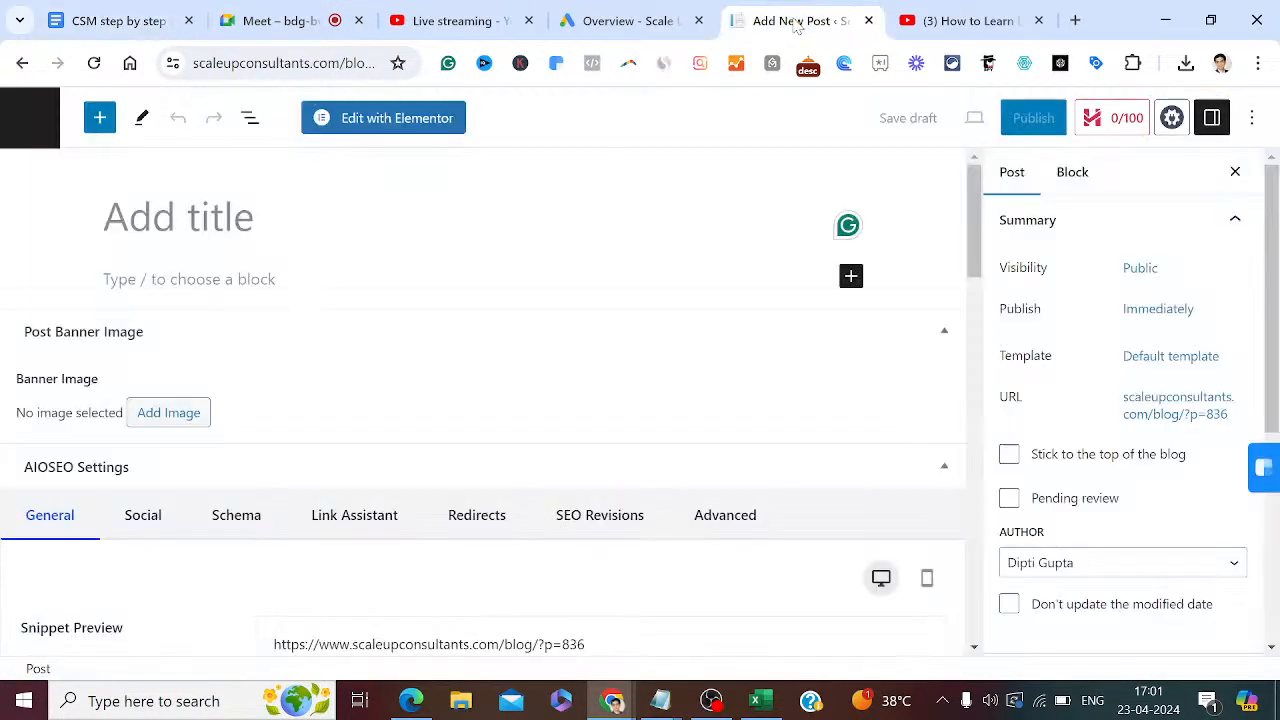
{"action": "key", "text": "ctrl+v"}
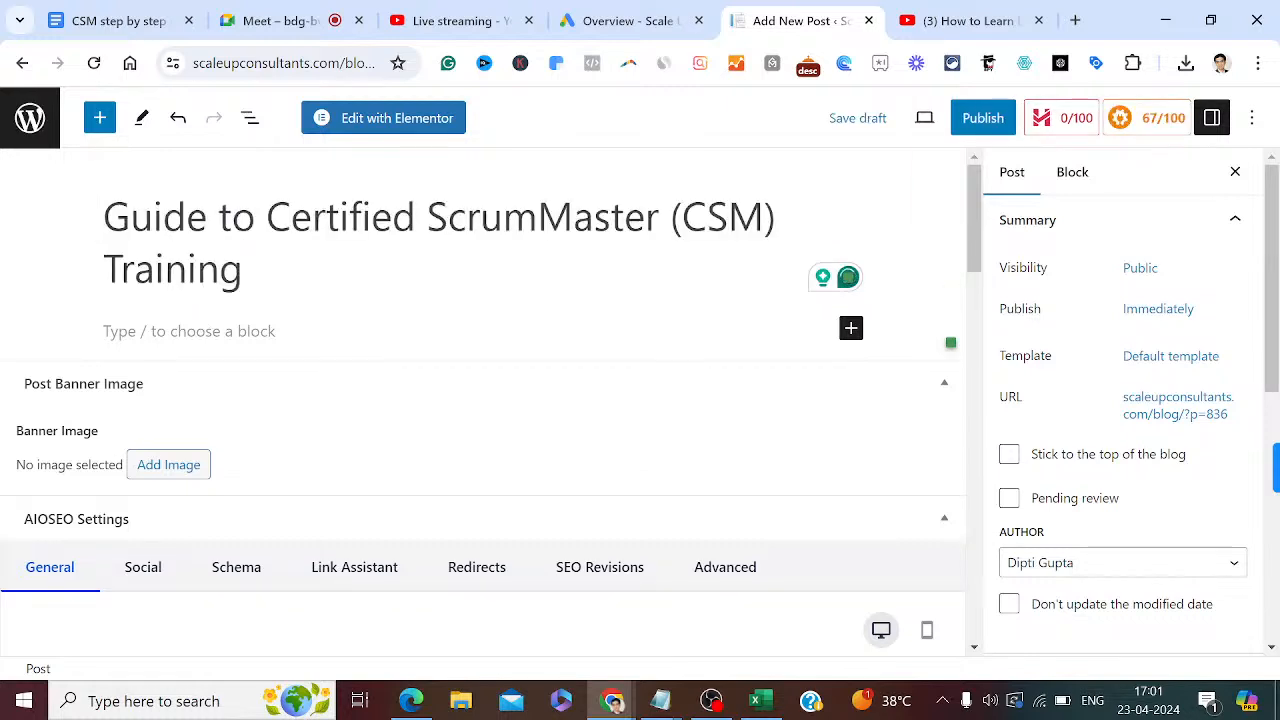
{"action": "key", "text": "Return"}
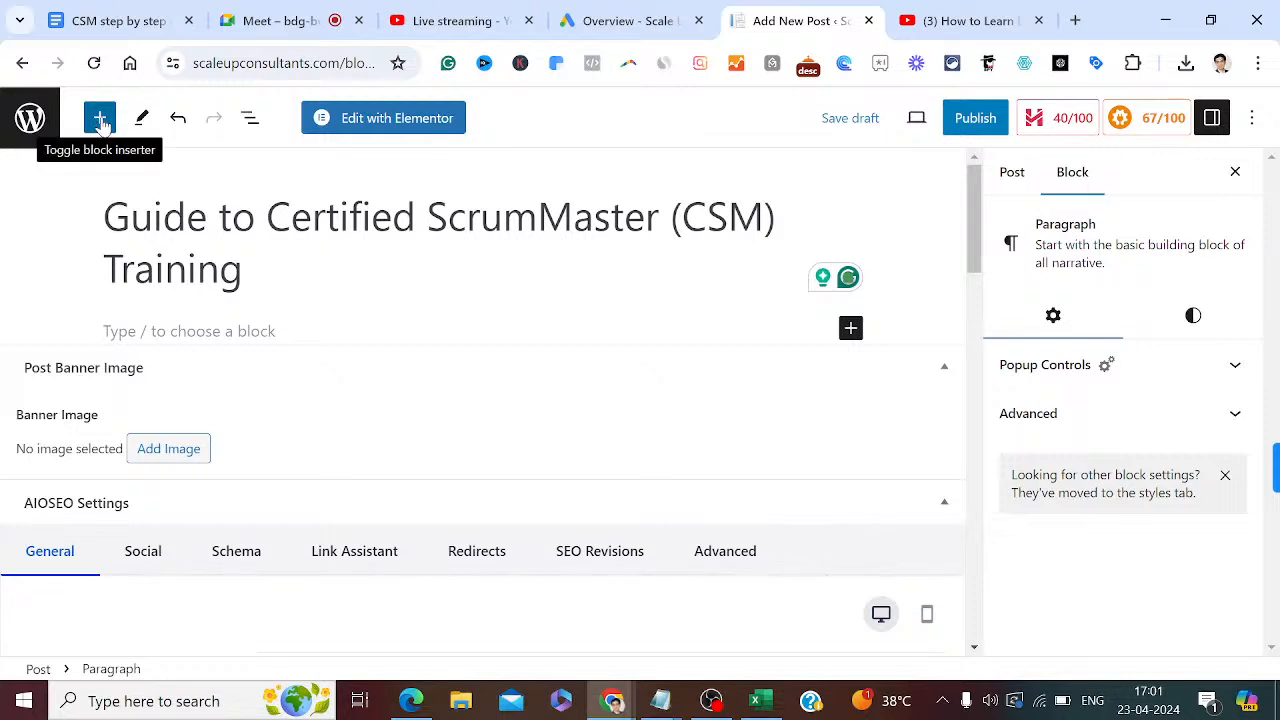
{"action": "left_click", "coordinate": [100, 119]}
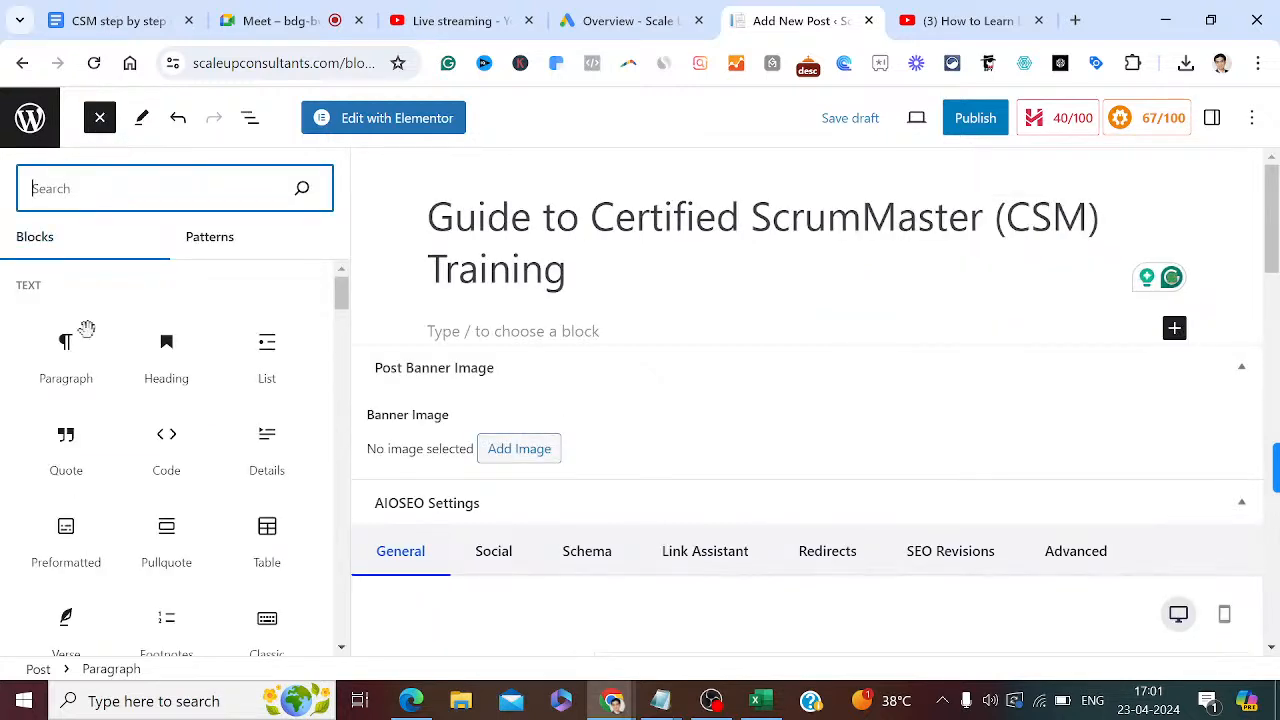
{"action": "left_click", "coordinate": [72, 386]}
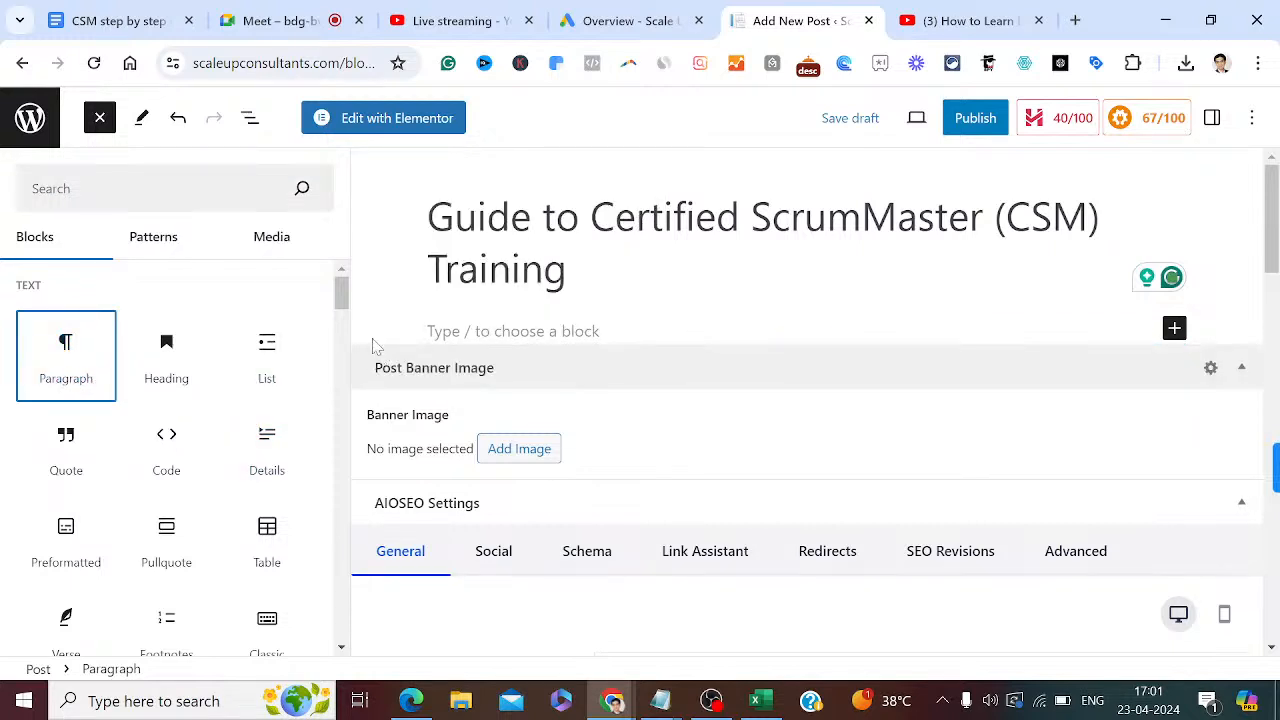
{"action": "left_click", "coordinate": [513, 331]}
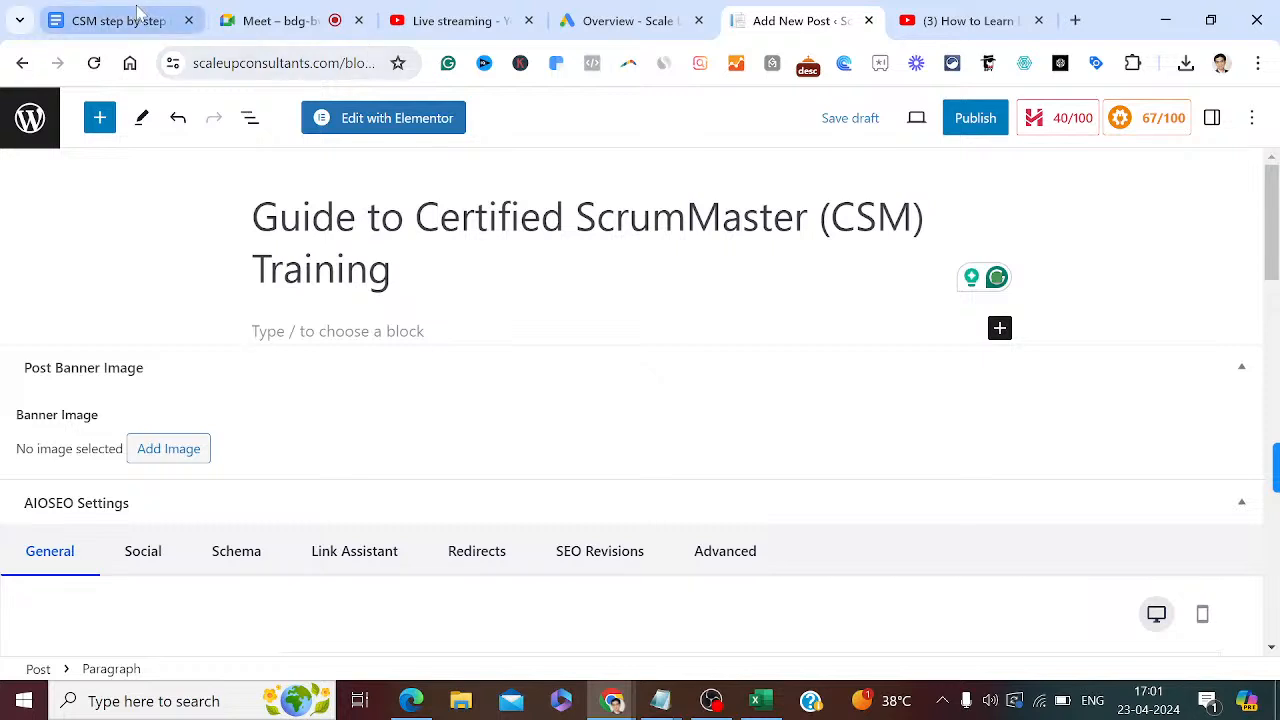
Copy the first introductory bullet, starting "In today's day and age", from the CSM step by step guide document.
{"action": "left_click", "coordinate": [140, 18]}
{"action": "left_click", "coordinate": [407, 304]}
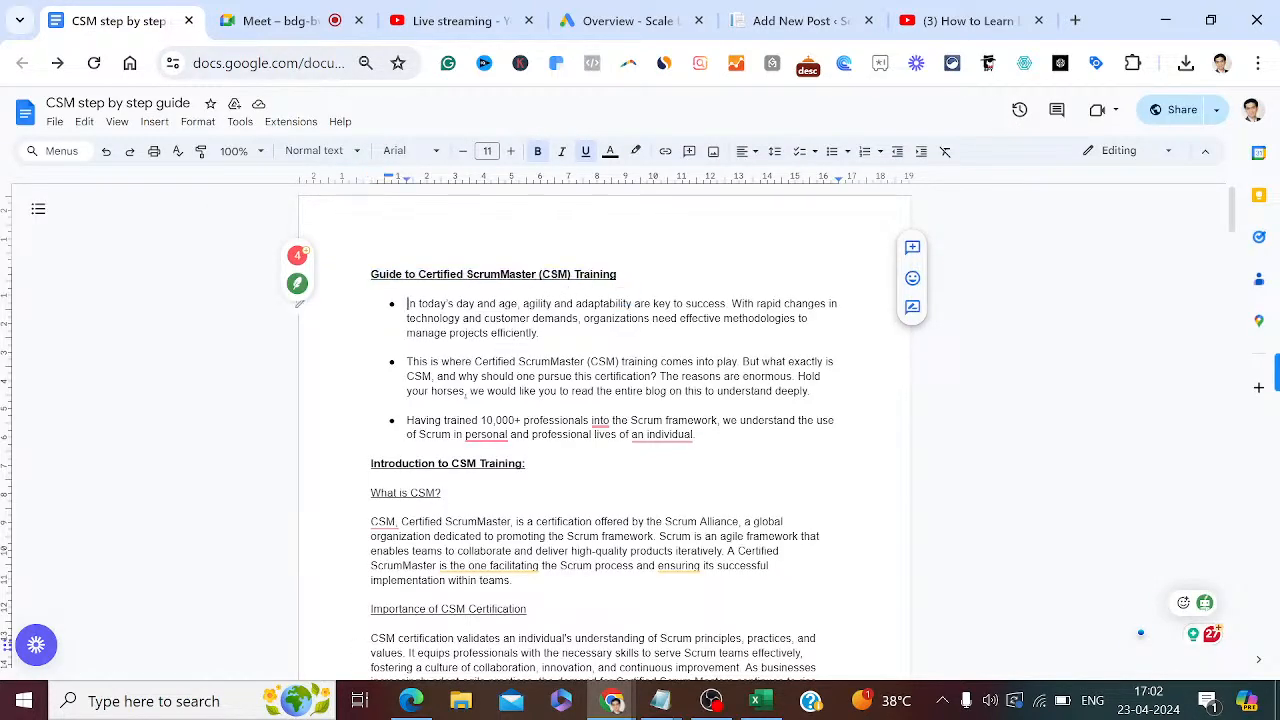
{"action": "key", "text": "shift+Down"}
{"action": "key", "text": "shift+Down"}
{"action": "key", "text": "shift+Down"}
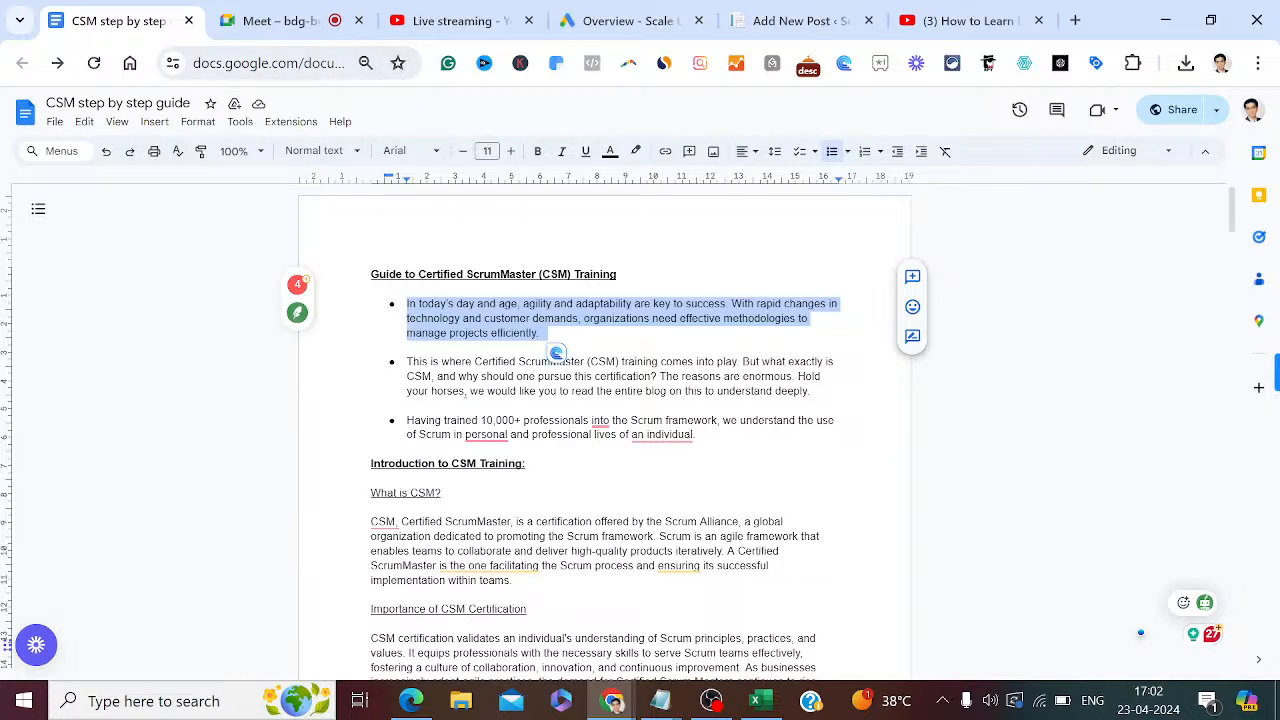
{"action": "left_click", "coordinate": [408, 347]}
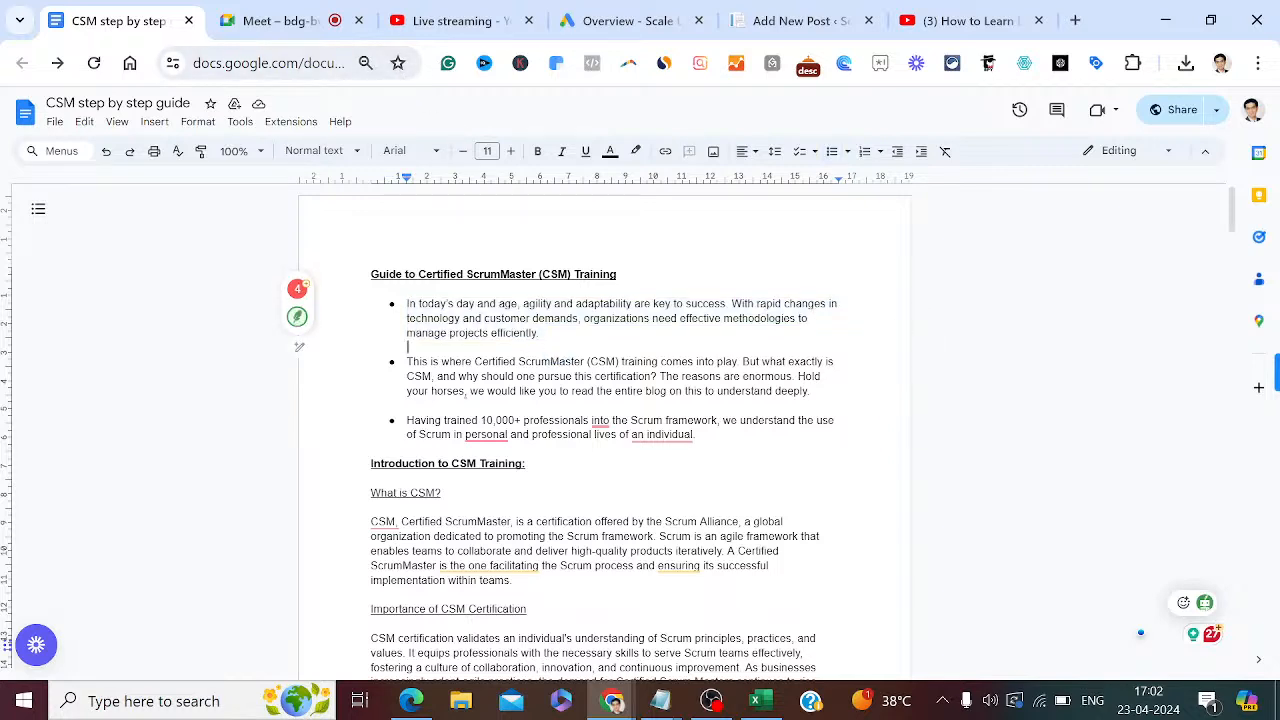
{"action": "left_click", "coordinate": [417, 304]}
{"action": "left_click_drag", "start_coordinate": [406, 304], "coordinate": [550, 338]}
{"action": "key", "text": "ctrl+c"}
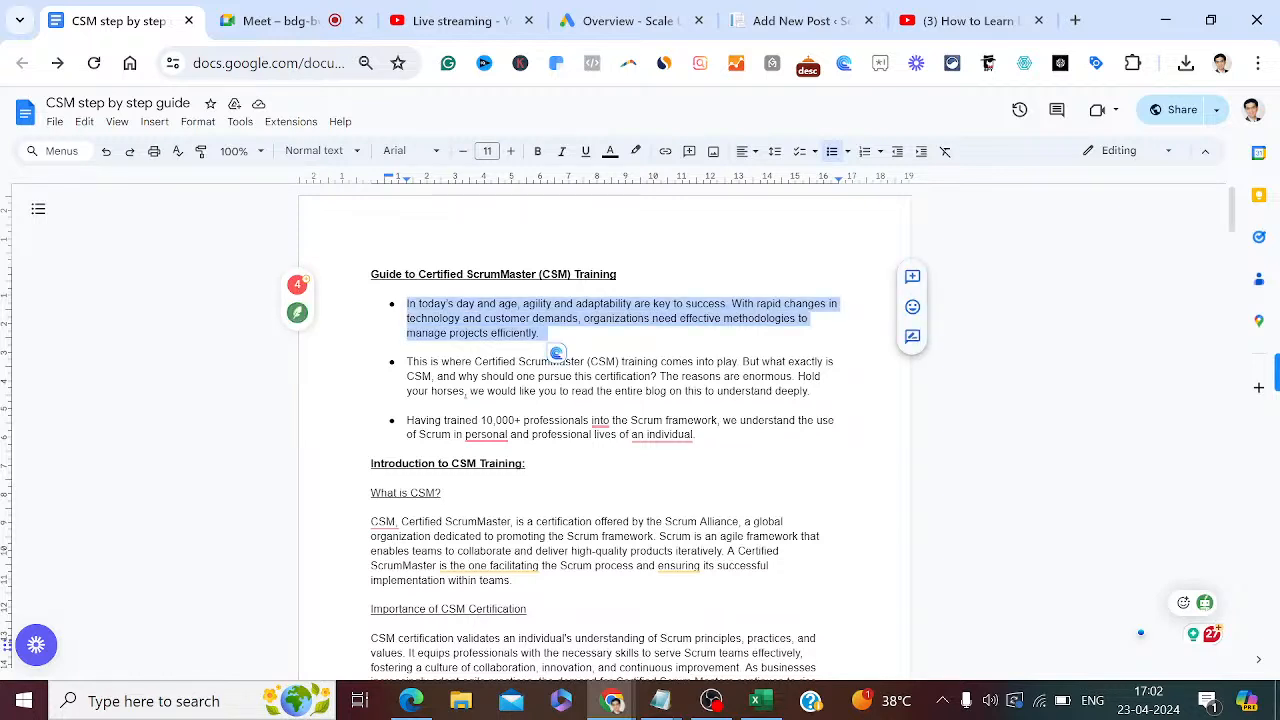
Paste the copied text as the first paragraph of the WordPress post and add an empty paragraph block beneath it.
{"action": "left_click", "coordinate": [789, 18]}
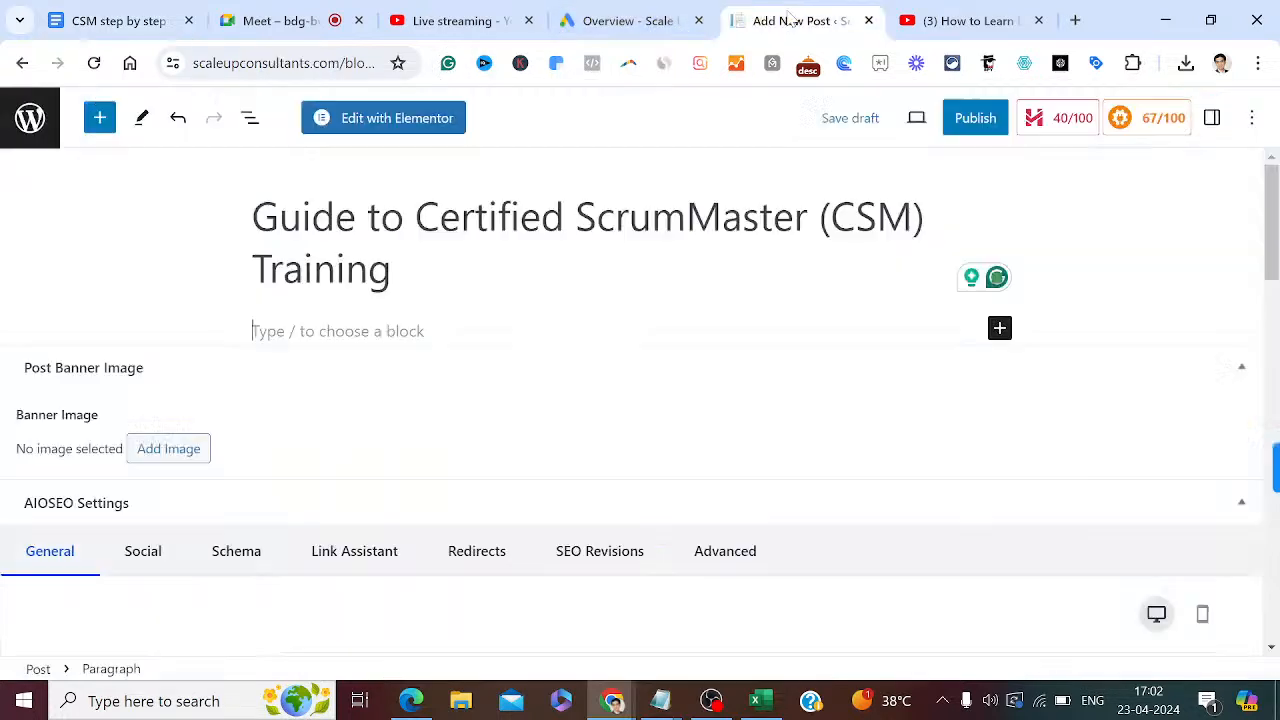
{"action": "key", "text": "ctrl+v"}
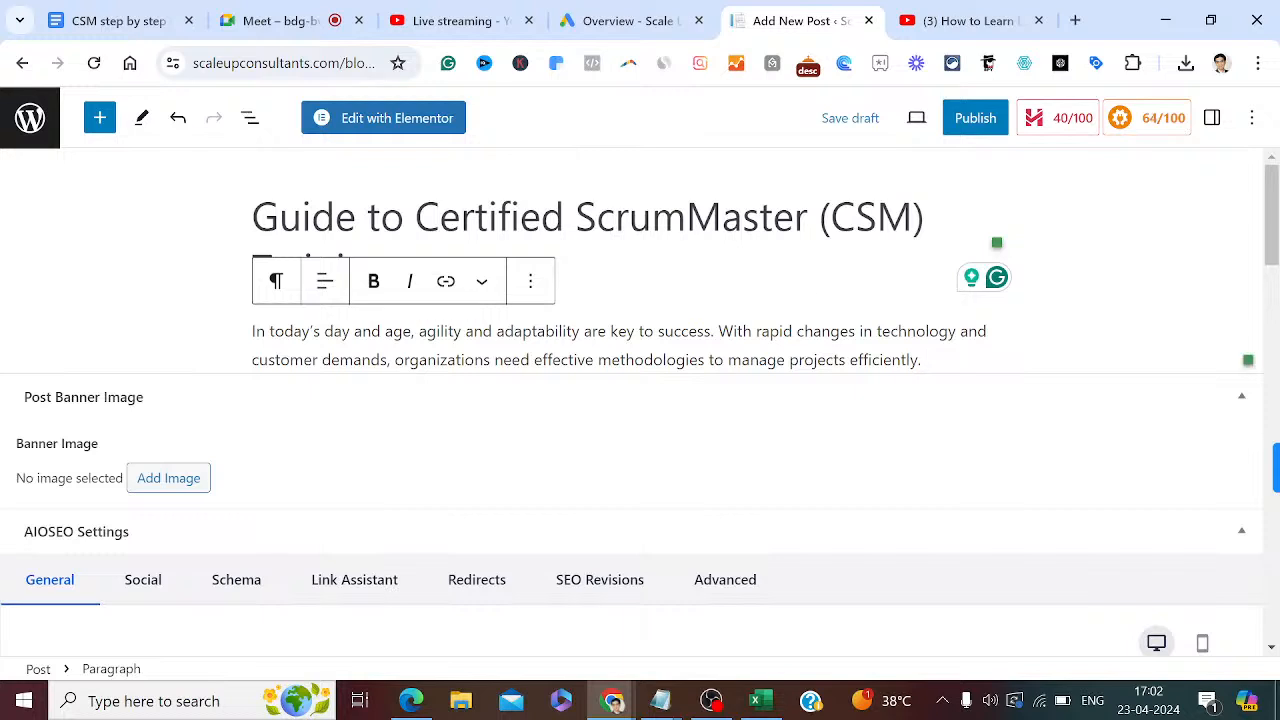
{"action": "key", "text": "Return"}
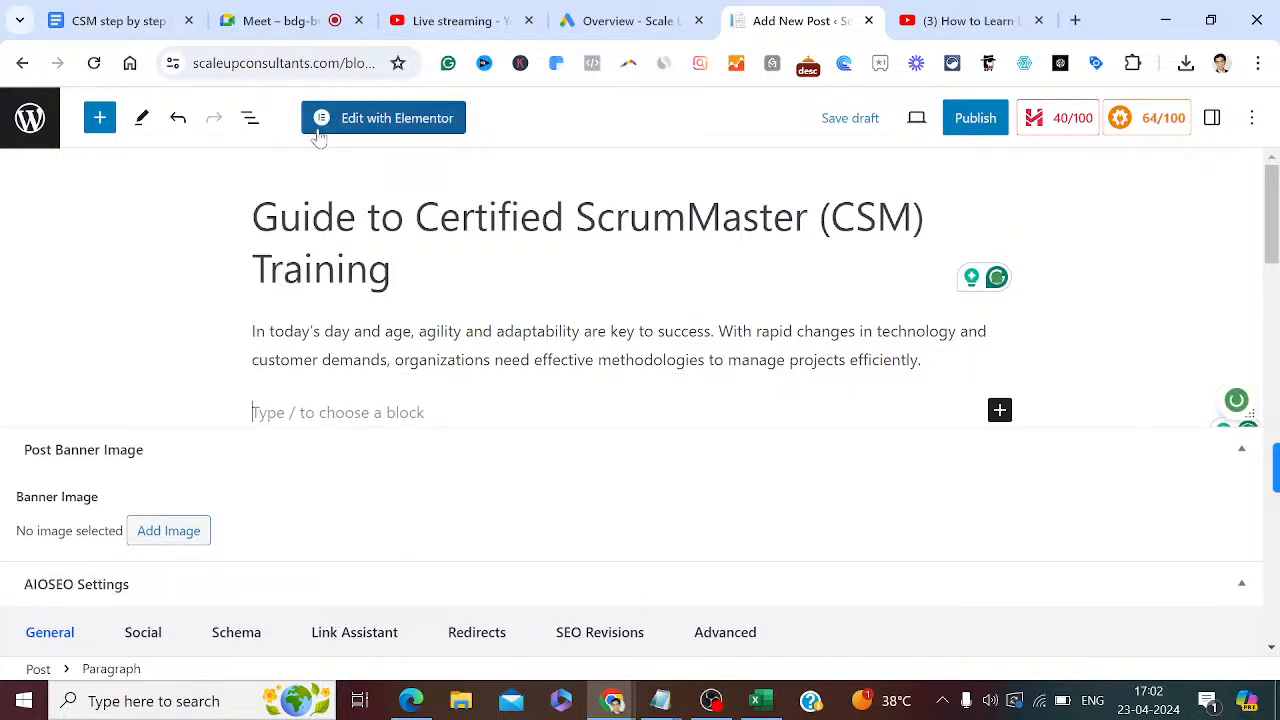
{"action": "left_click", "coordinate": [99, 121]}
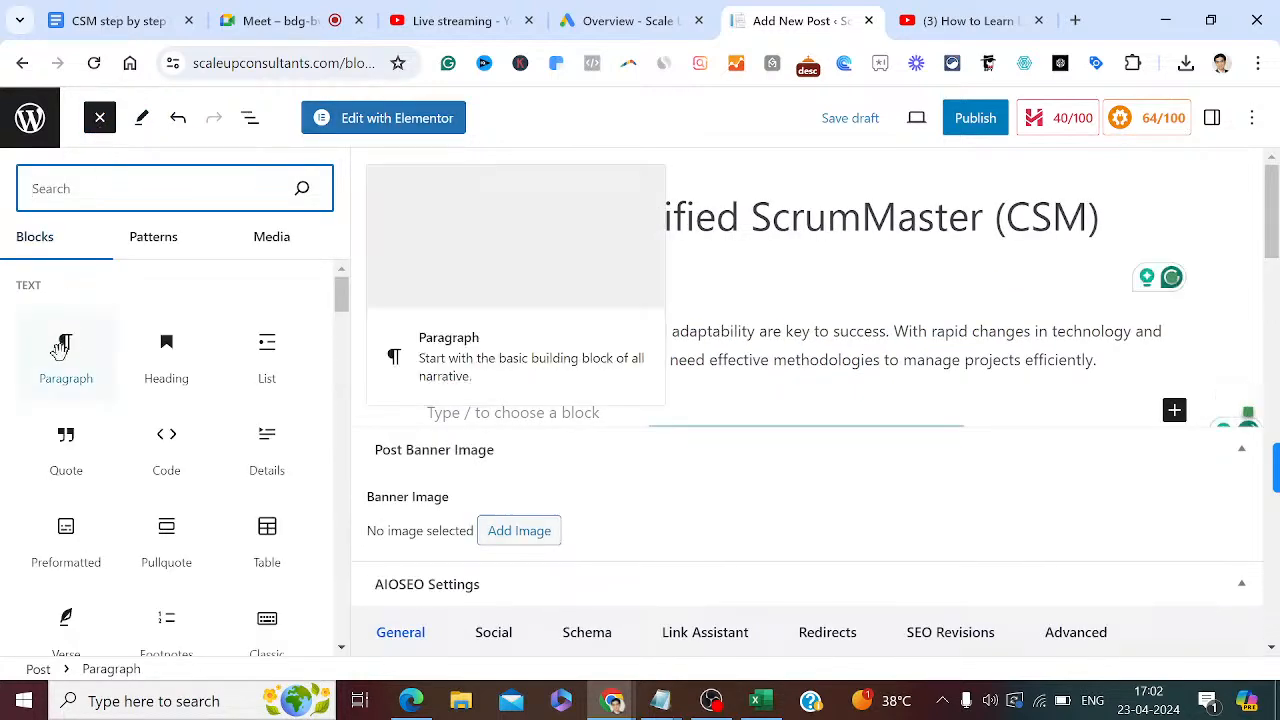
{"action": "left_click", "coordinate": [63, 340]}
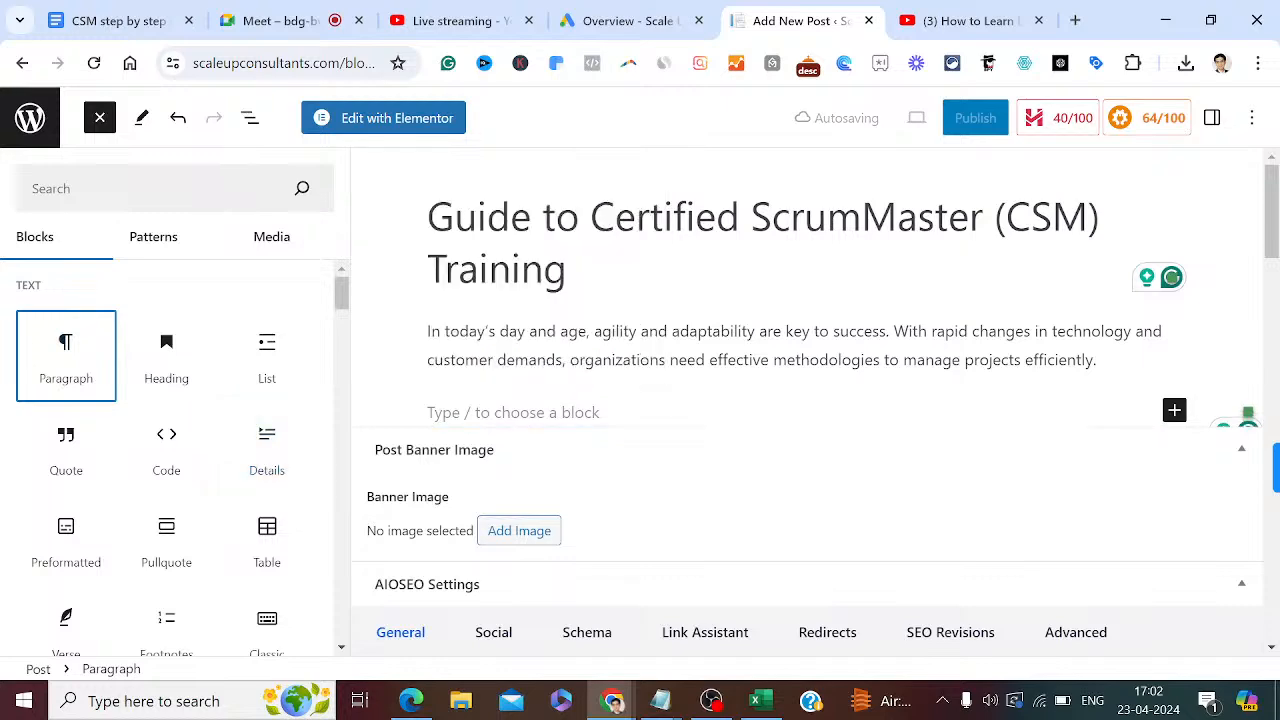
{"action": "left_click", "coordinate": [513, 412]}
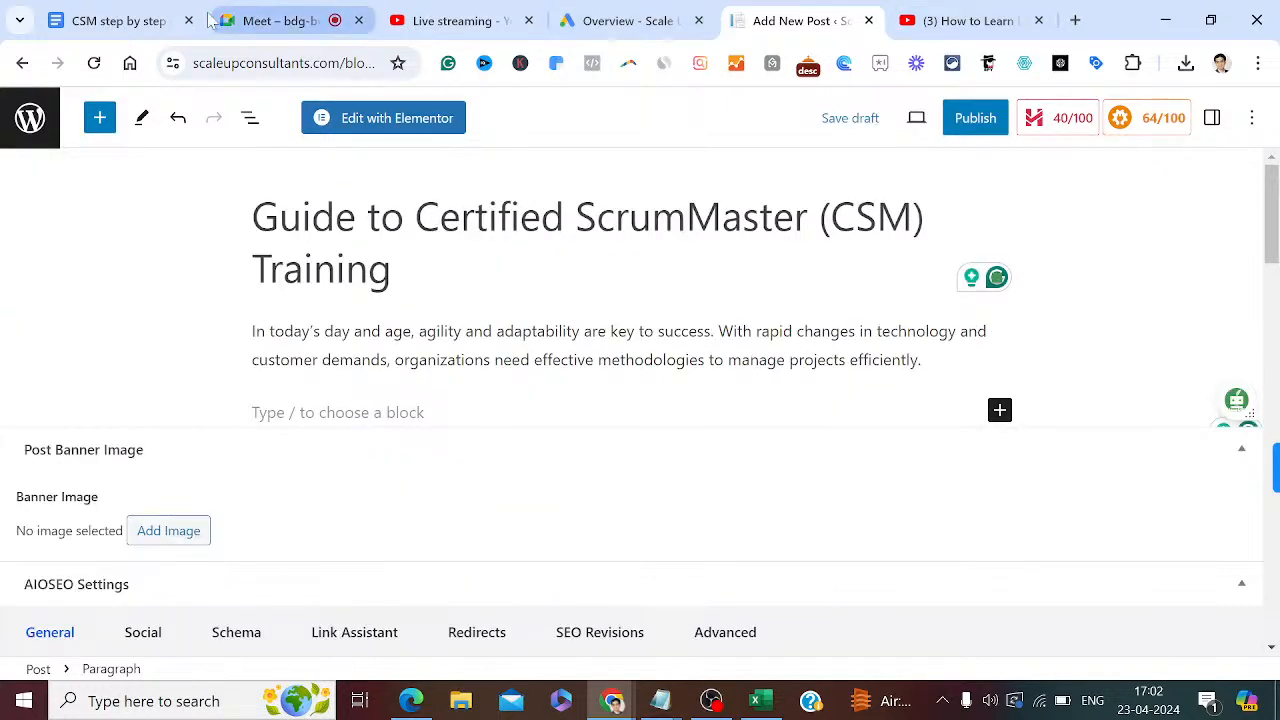
Copy the second introductory bullet, starting "This is where Certified ScrumMaster (CSM) training comes into play", from the guide document.
{"action": "left_click", "coordinate": [118, 20]}
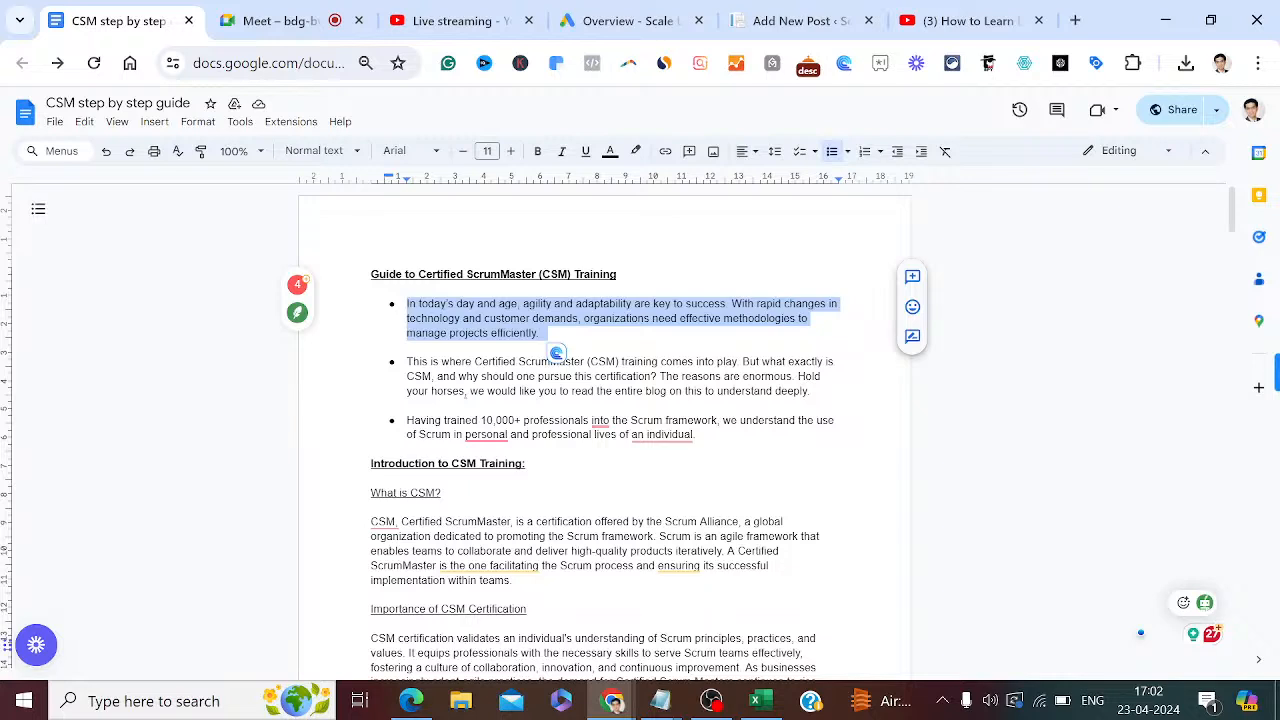
{"action": "left_click", "coordinate": [407, 362]}
{"action": "key", "text": "shift+Down"}
{"action": "key", "text": "shift+Down"}
{"action": "key", "text": "shift+Down"}
{"action": "key", "text": "ctrl+c"}
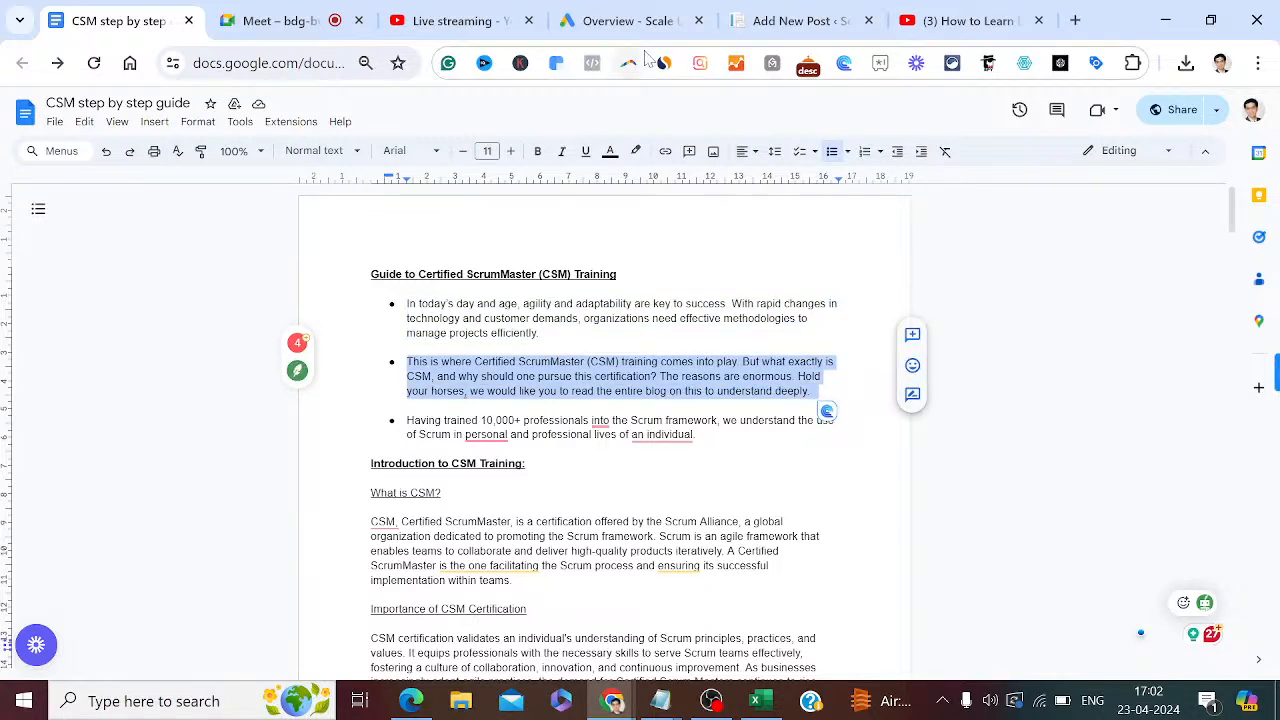
Paste the copied second bullet into the WordPress post, and copy the third bullet, starting "Having trained 10,000+ professionals", from the guide document.
{"action": "left_click", "coordinate": [808, 18]}
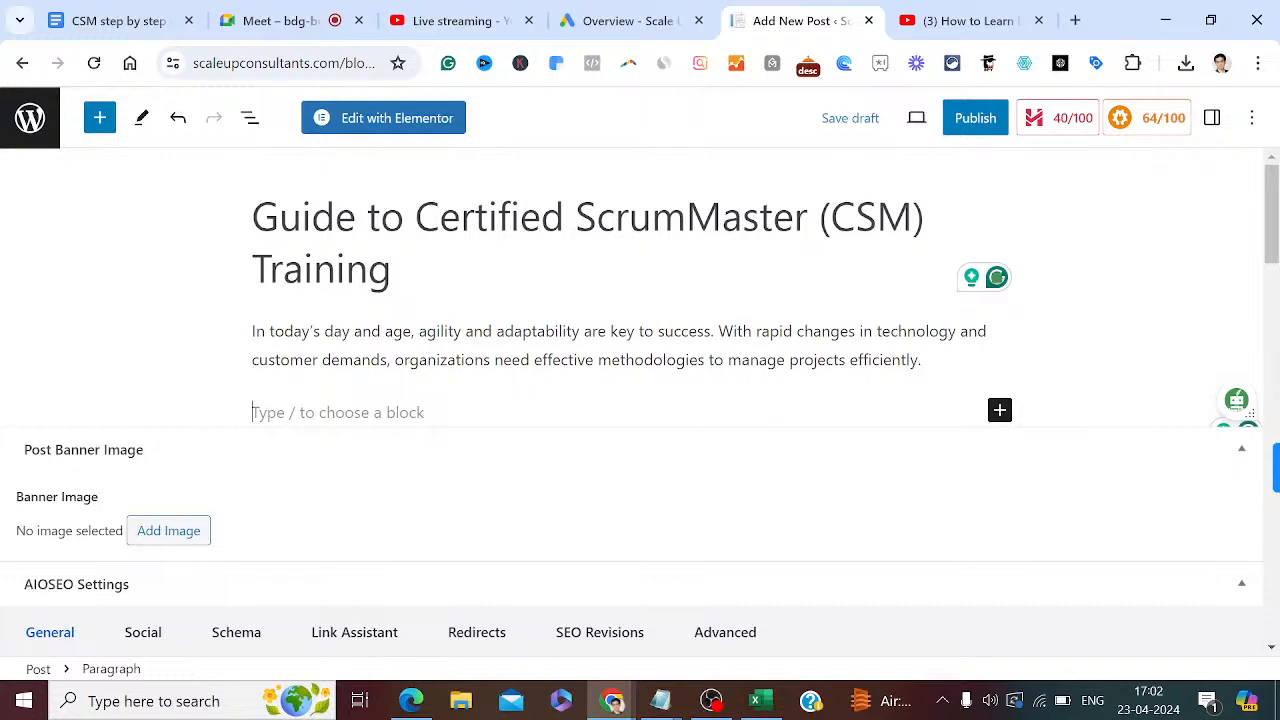
{"action": "key", "text": "ctrl+v"}
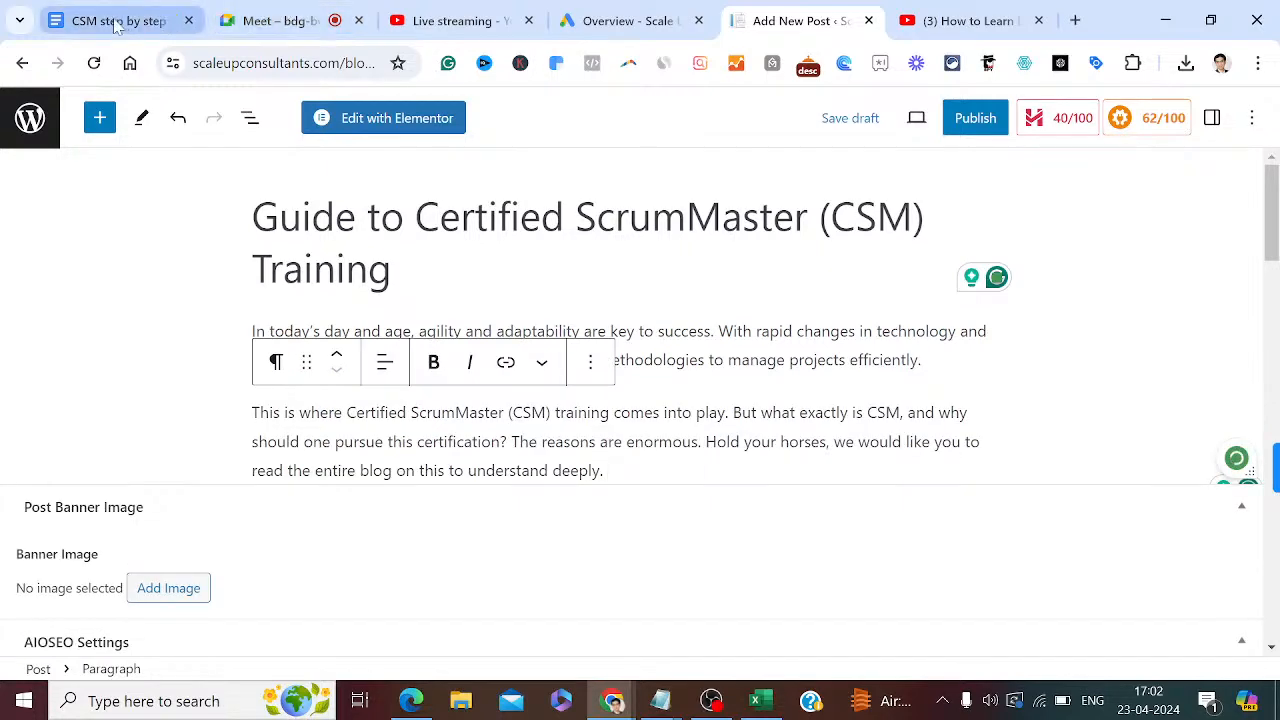
{"action": "left_click", "coordinate": [117, 22]}
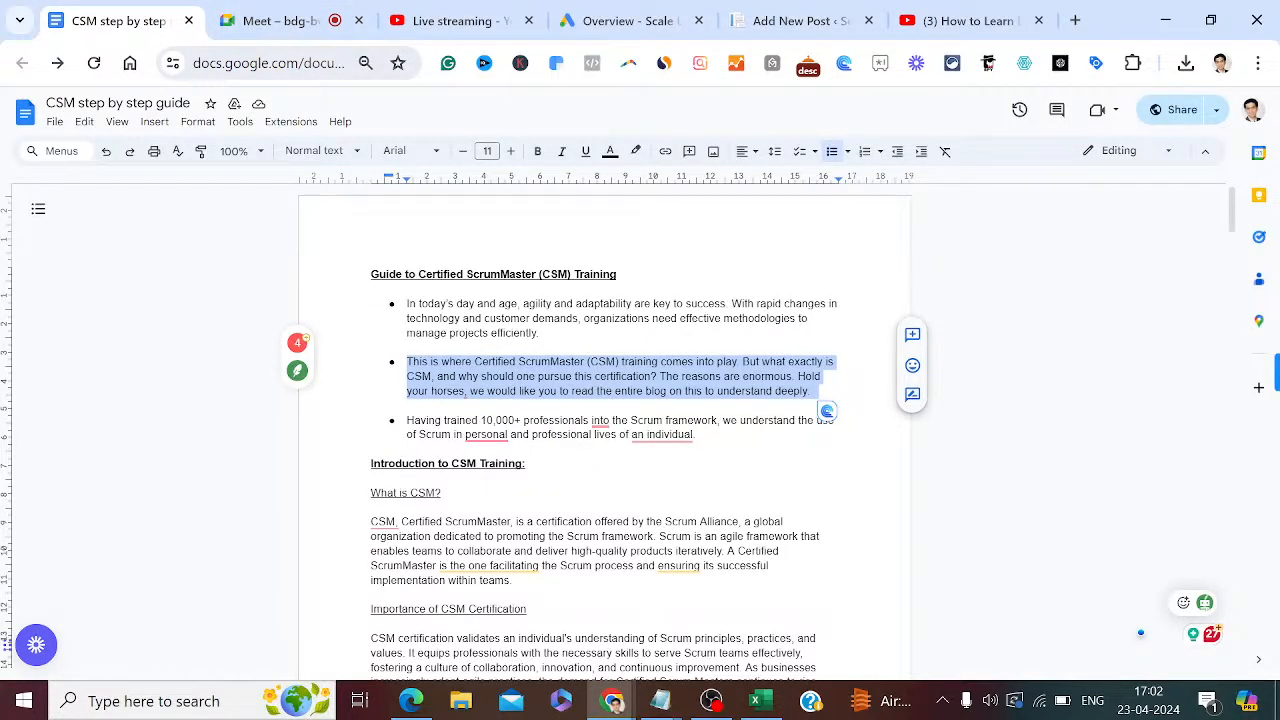
{"action": "left_click_drag", "start_coordinate": [406, 420], "coordinate": [694, 435]}
{"action": "key", "text": "ctrl+c"}
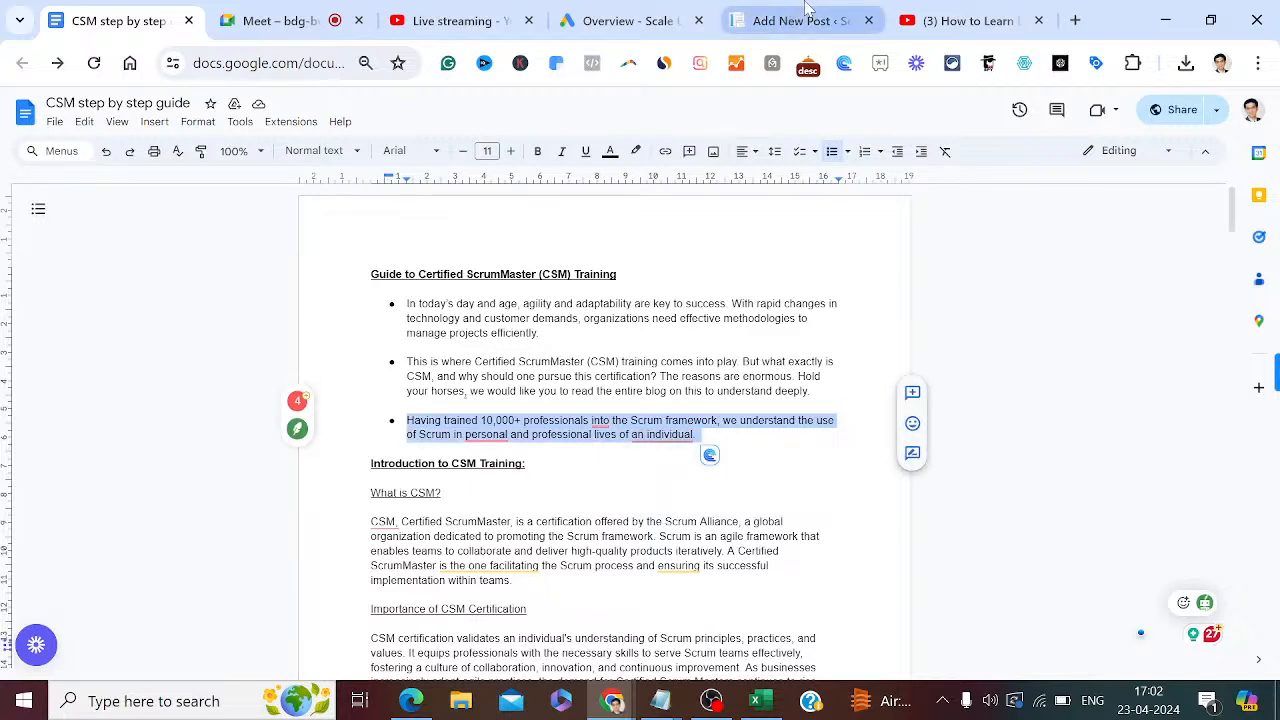
Paste the copied third bullet as the third paragraph of the WordPress post and start an empty block beneath it.
{"action": "left_click", "coordinate": [805, 18]}
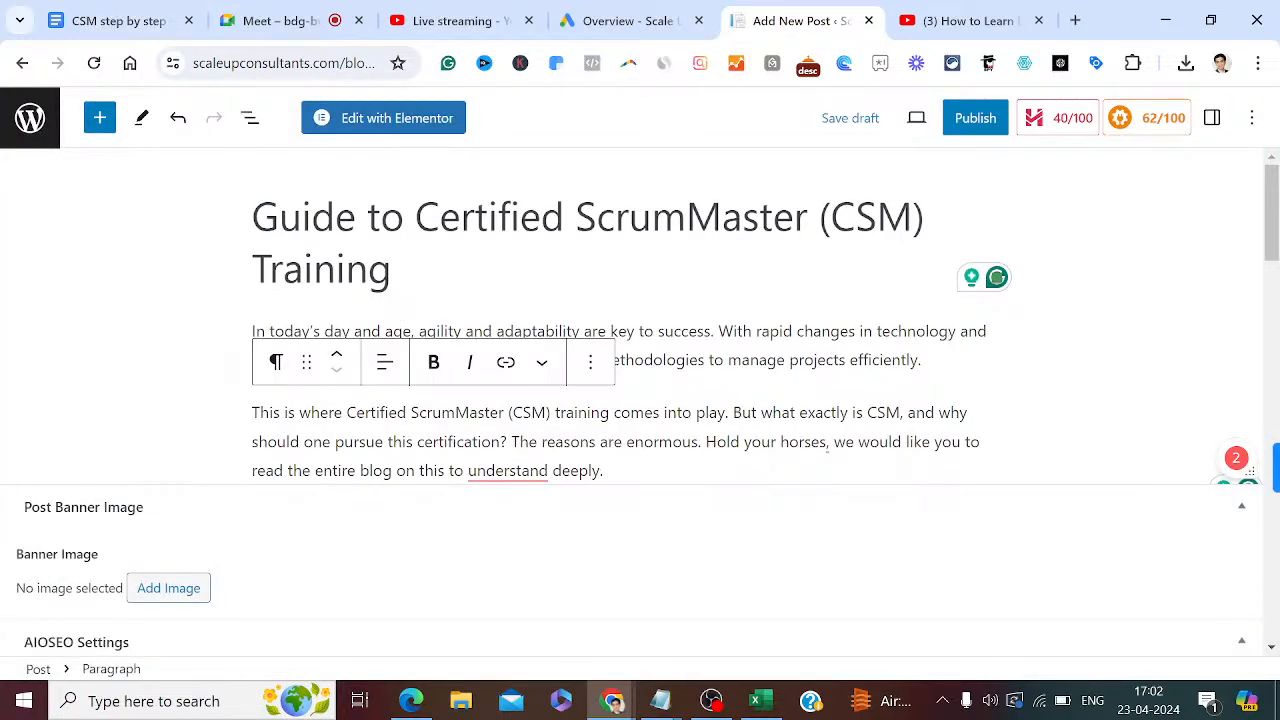
{"action": "key", "text": "Return"}
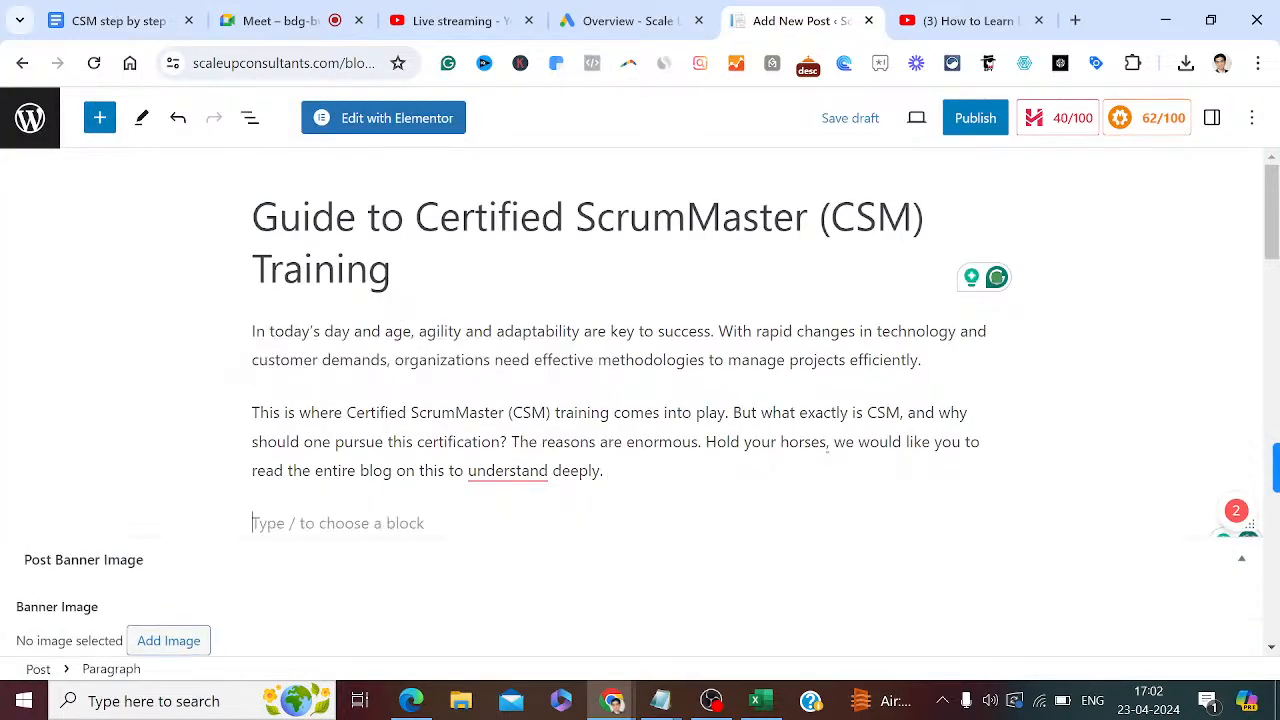
{"action": "left_click", "coordinate": [100, 121]}
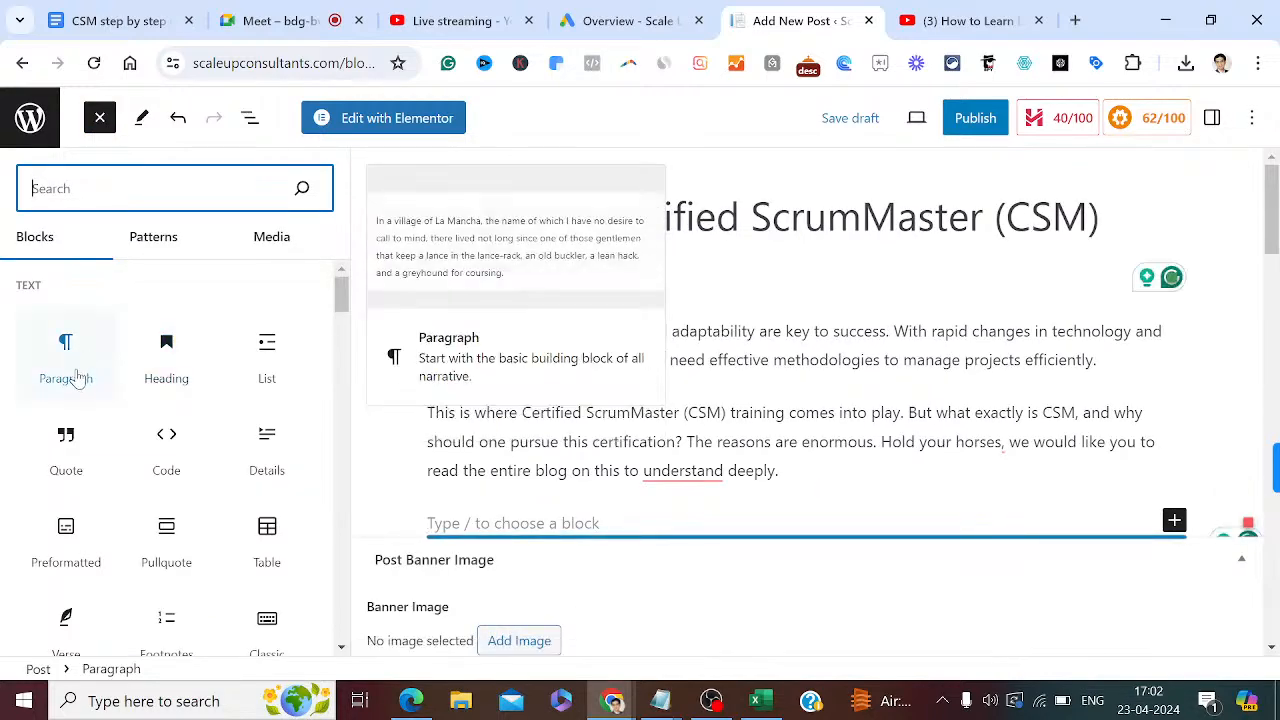
{"action": "left_click", "coordinate": [506, 520]}
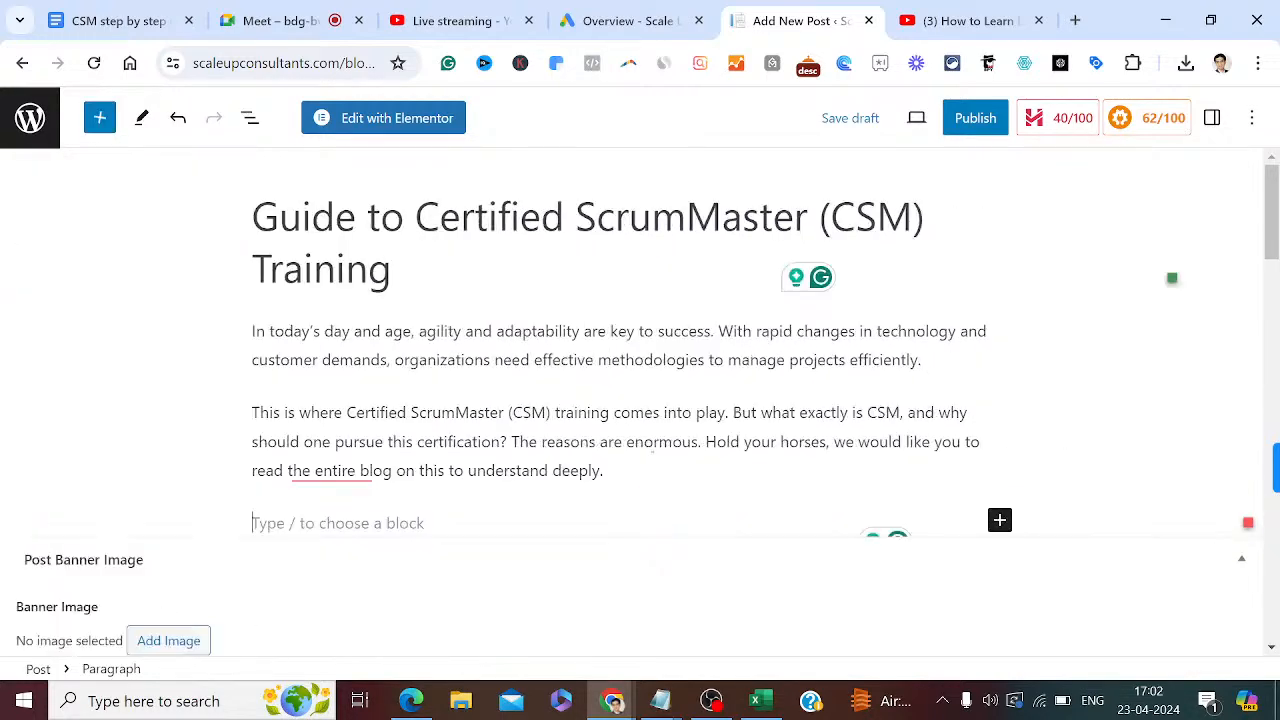
{"action": "key", "text": "ctrl+v"}
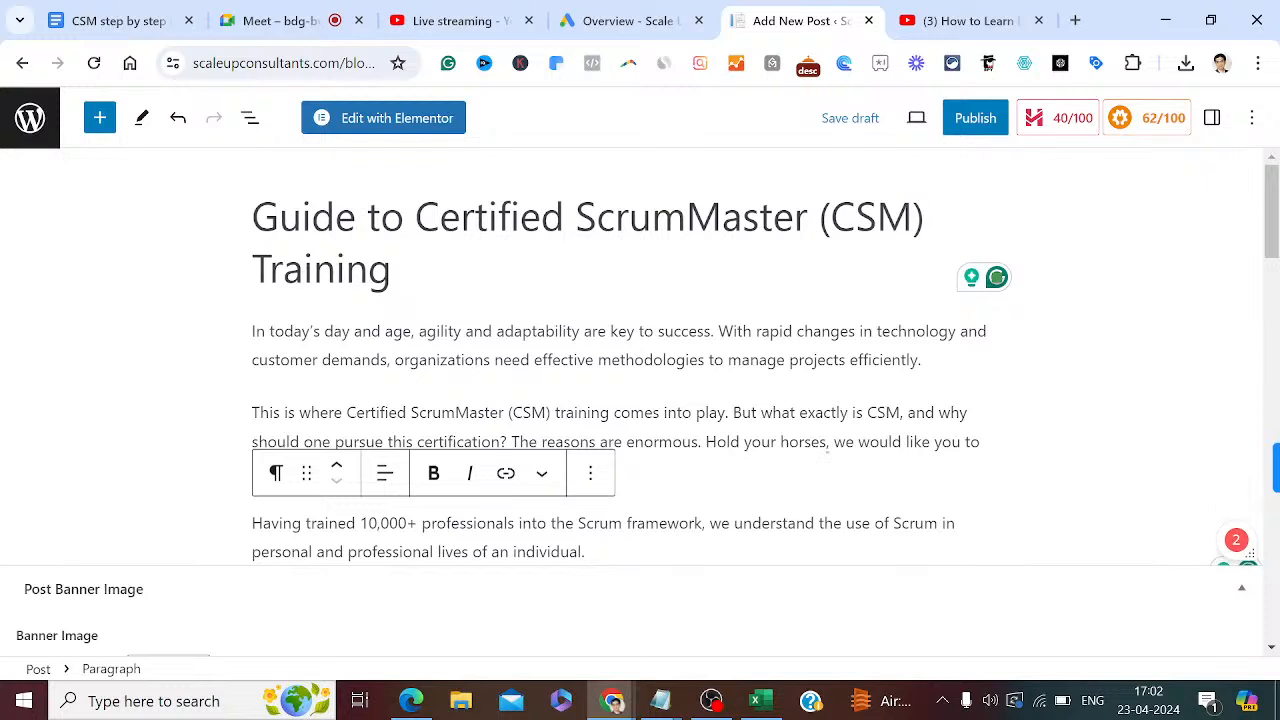
{"action": "key", "text": "Return"}
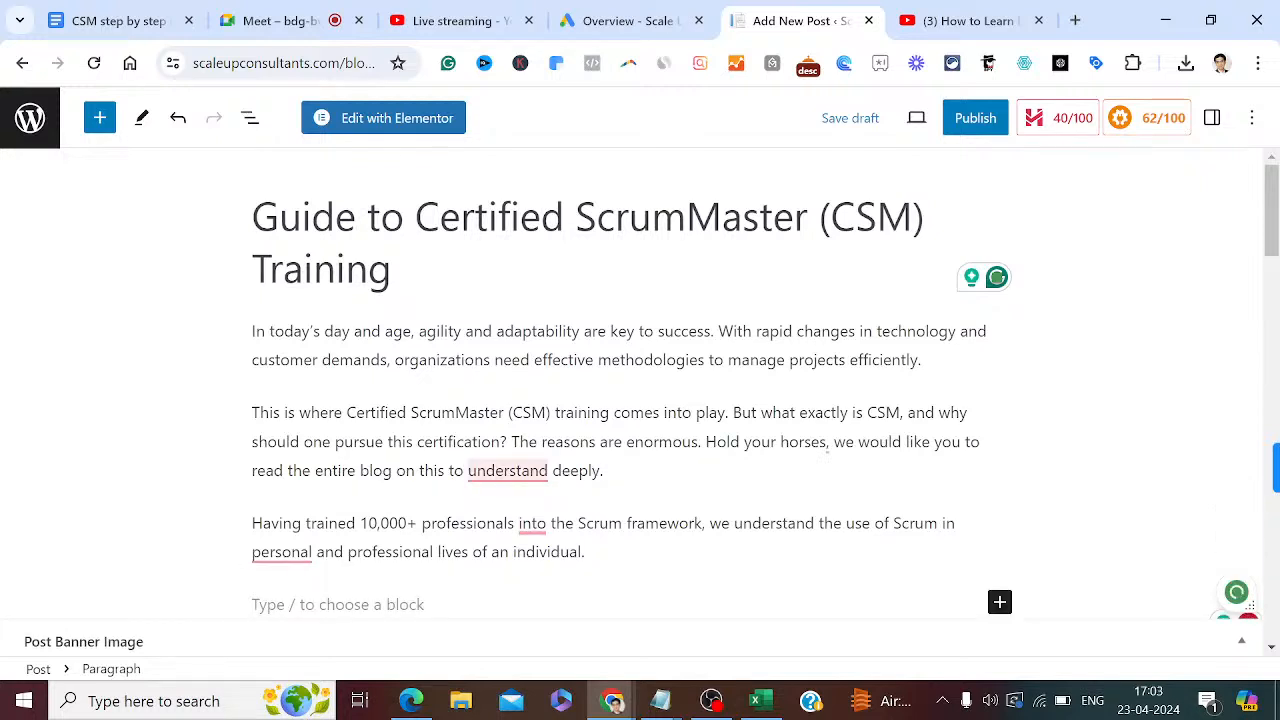
Accept the grammar suggestions "in" and "individuals" in the post's third paragraph and "understand it" in the second paragraph.
{"action": "left_click", "coordinate": [118, 20]}
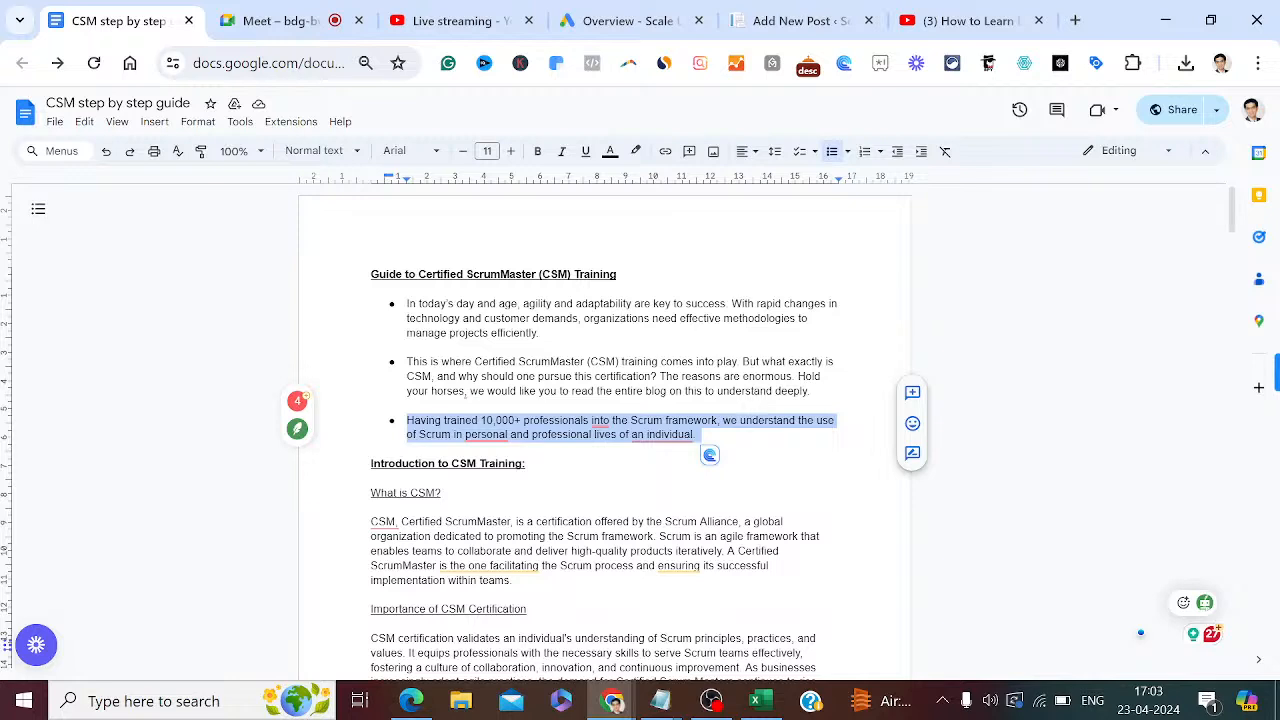
{"action": "left_click", "coordinate": [767, 22]}
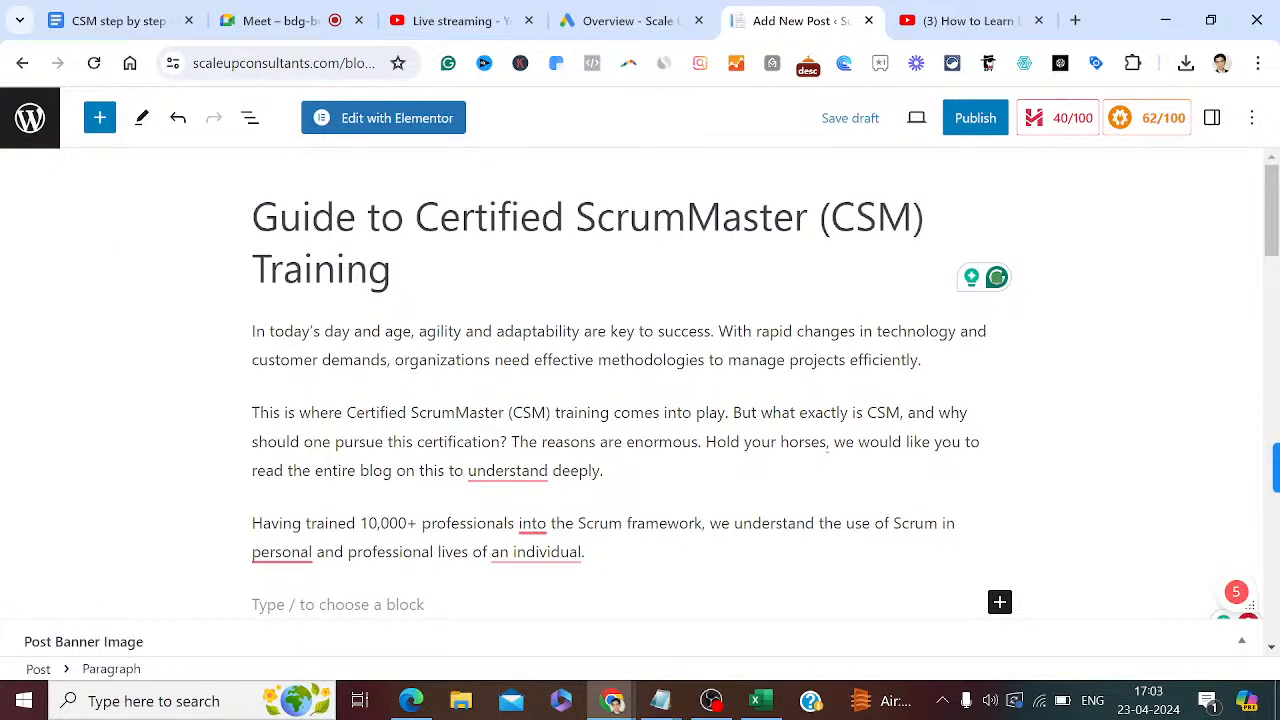
{"action": "left_click", "coordinate": [586, 552]}
{"action": "mouse_move", "coordinate": [528, 525]}
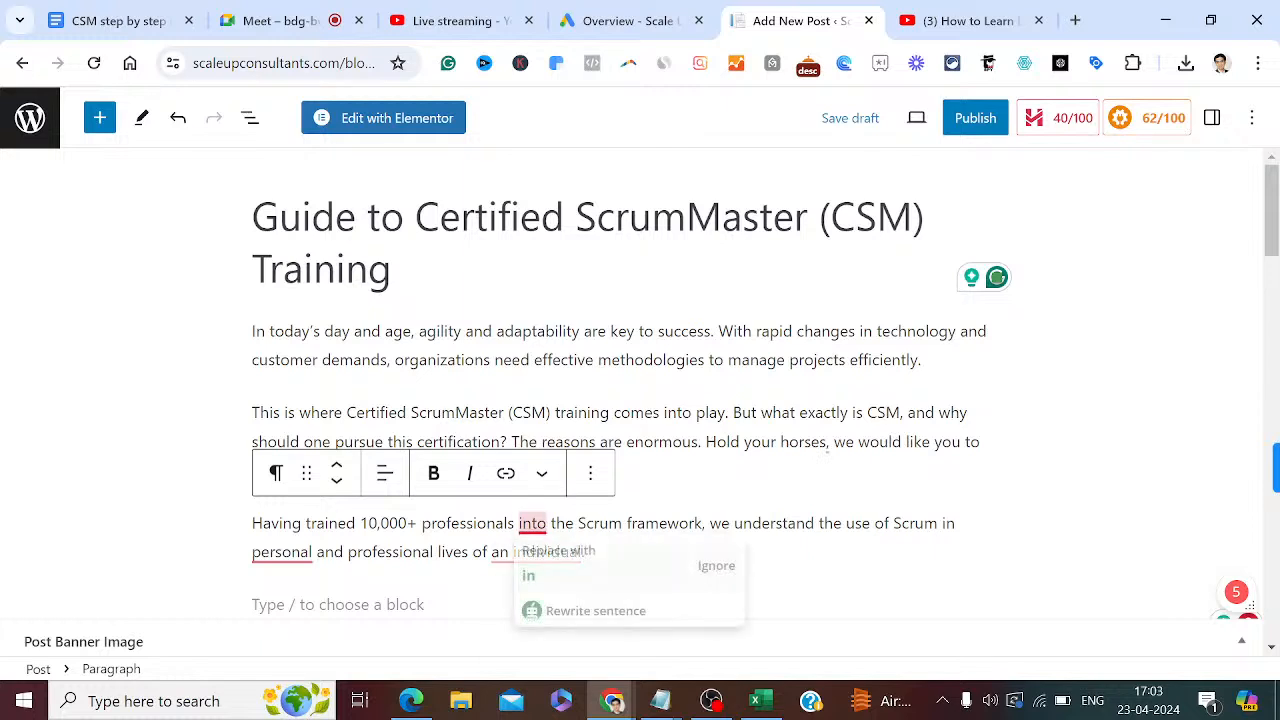
{"action": "left_click", "coordinate": [534, 574]}
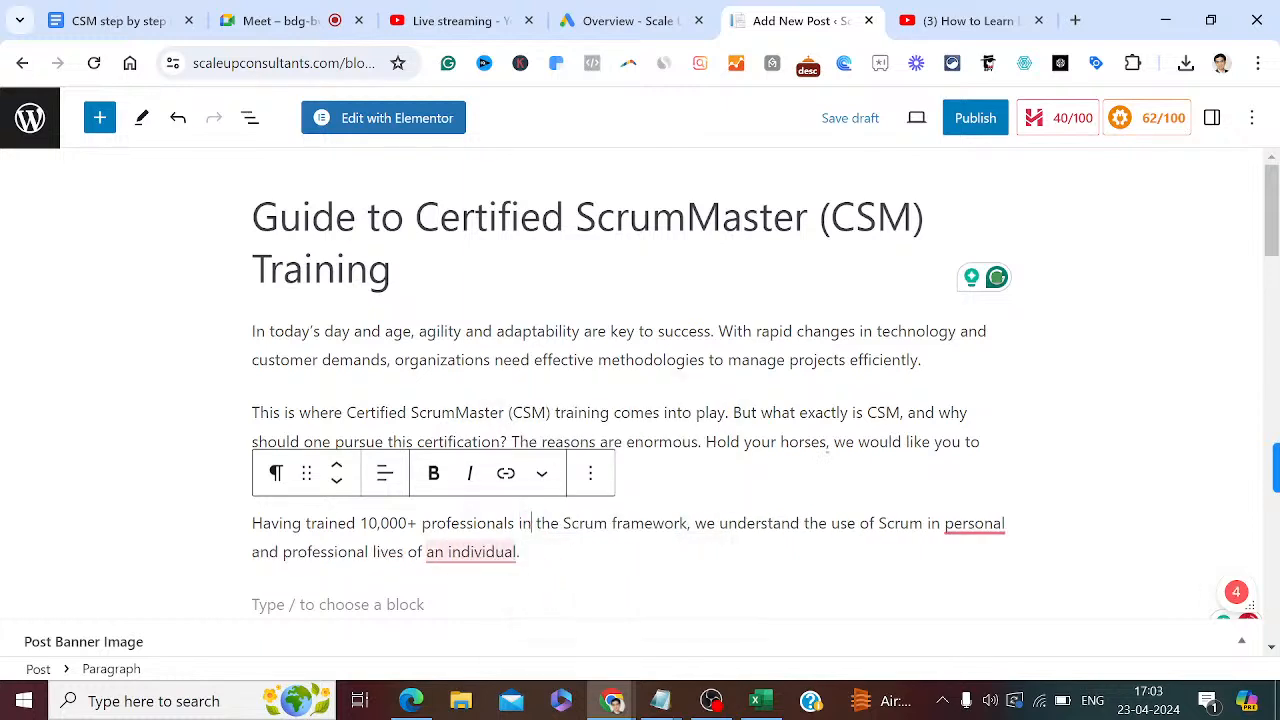
{"action": "mouse_move", "coordinate": [470, 555]}
{"action": "left_click", "coordinate": [468, 606]}
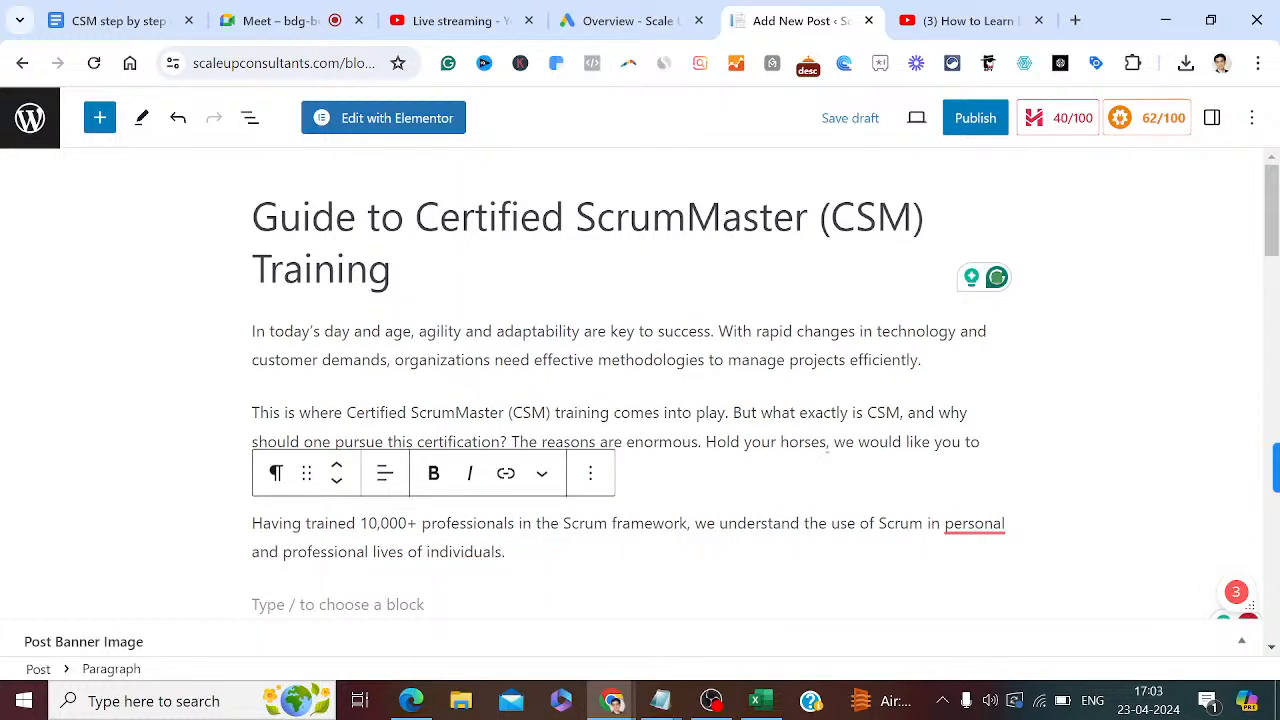
{"action": "mouse_move", "coordinate": [507, 472]}
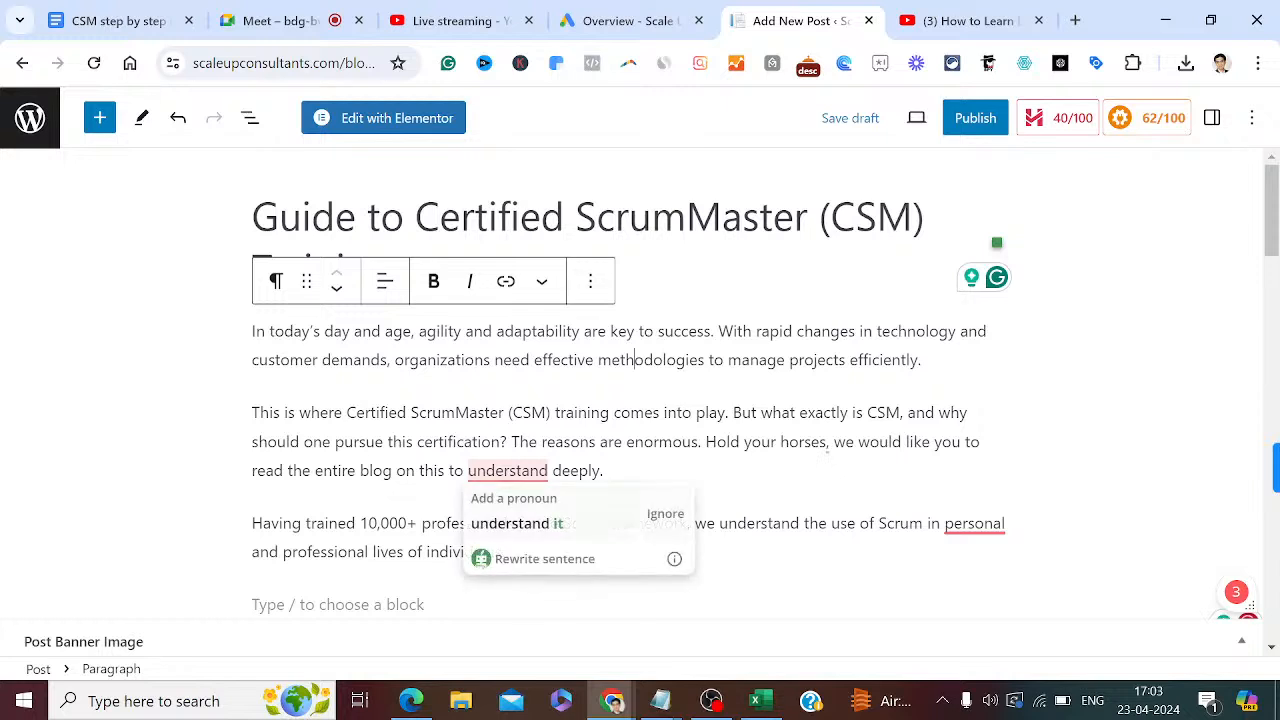
{"action": "left_click", "coordinate": [514, 527]}
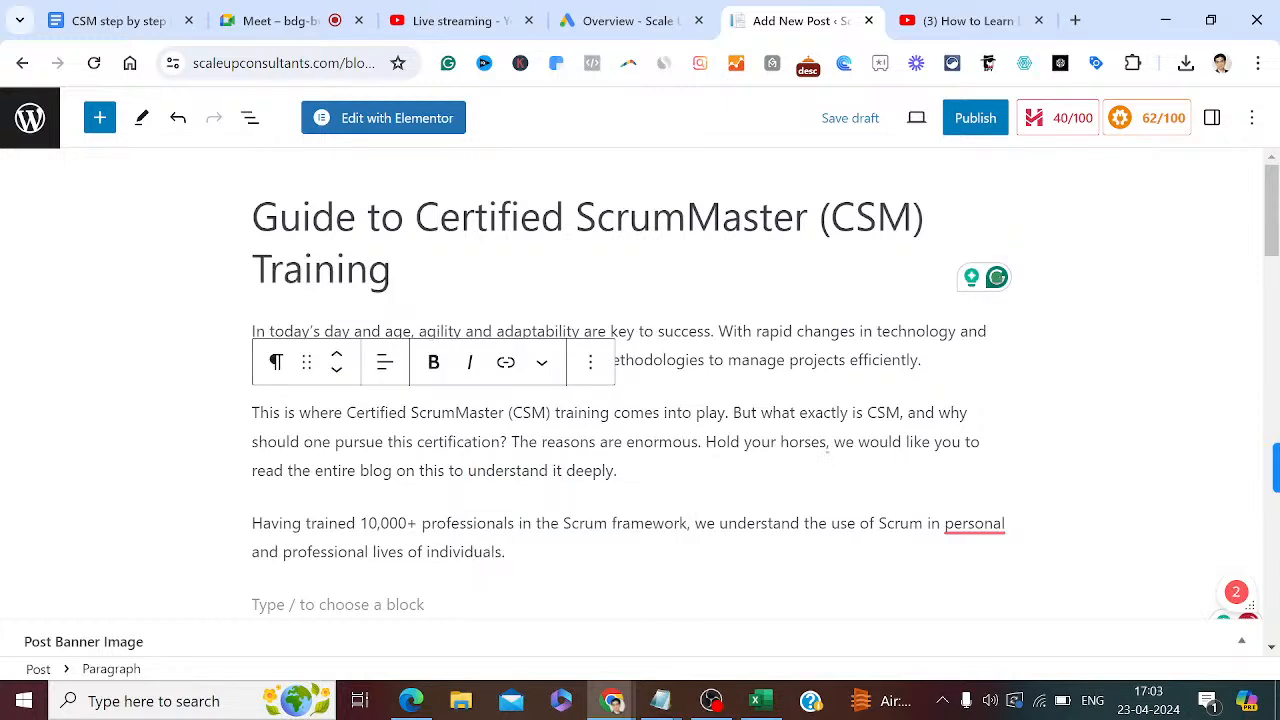
Add an empty paragraph block below the post's third paragraph, ending in "professional lives of individuals".
{"action": "left_click", "coordinate": [506, 552]}
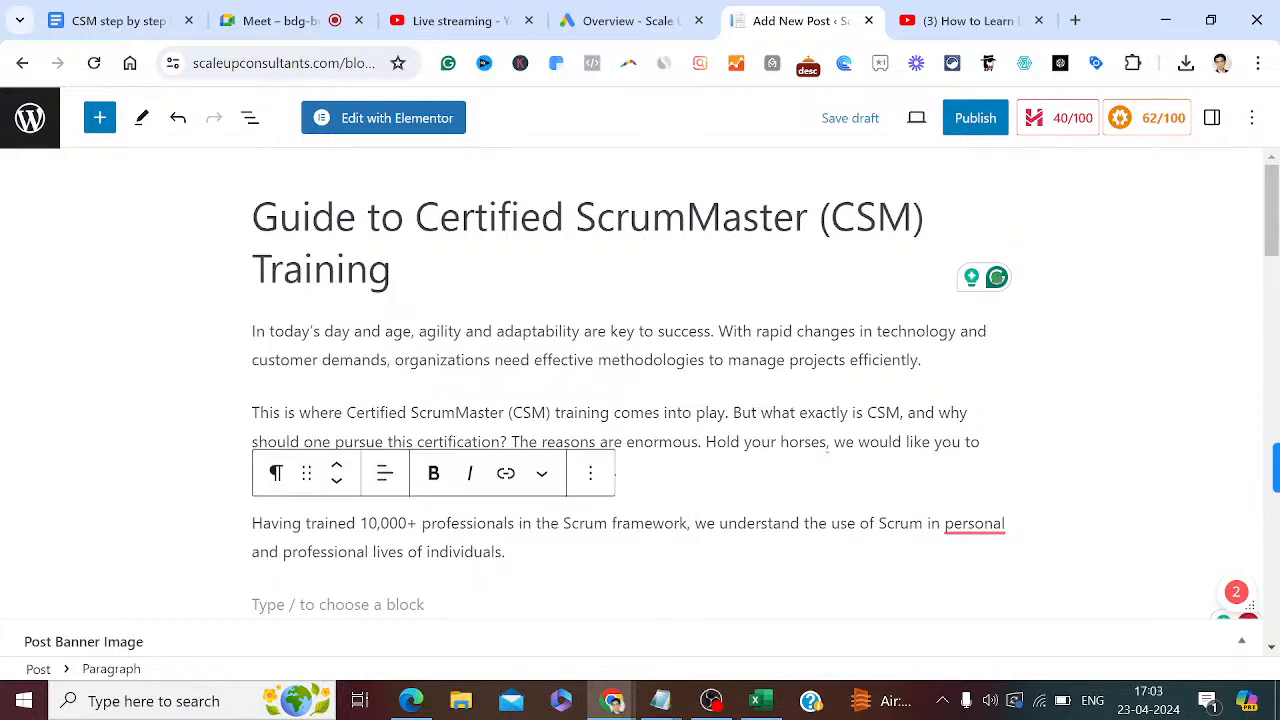
{"action": "key", "text": "Return"}
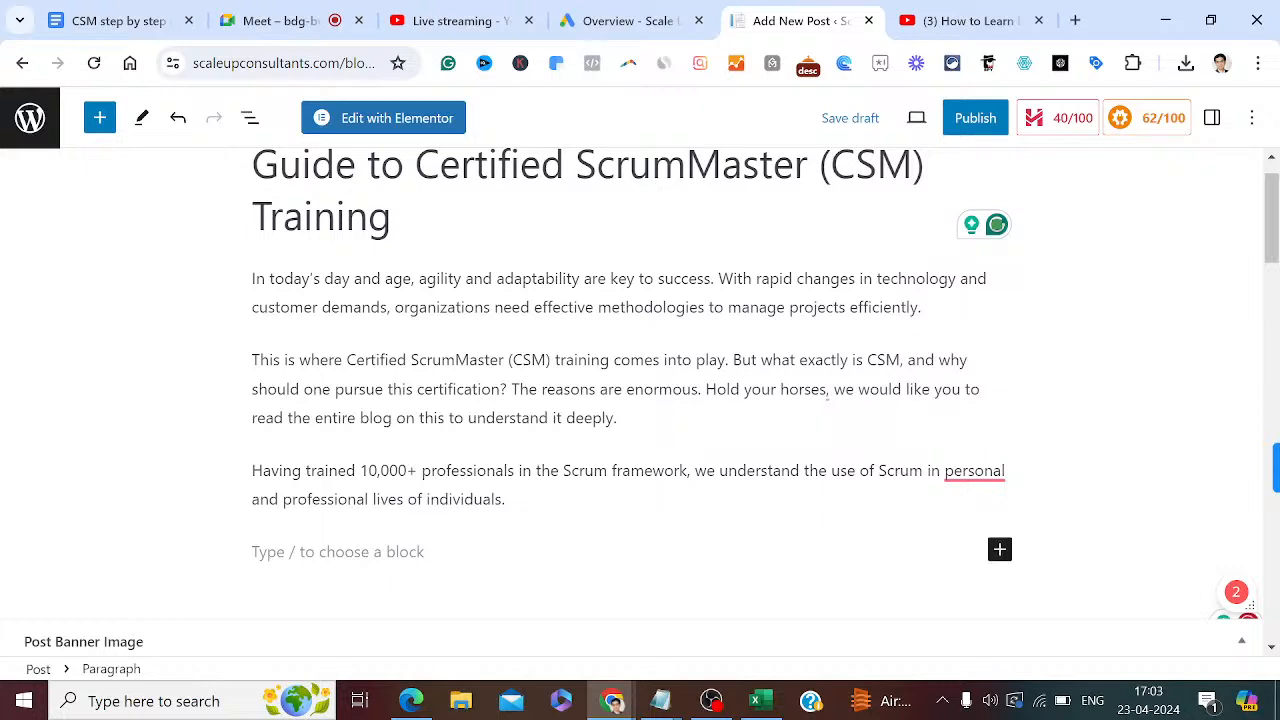
{"action": "left_click", "coordinate": [97, 128]}
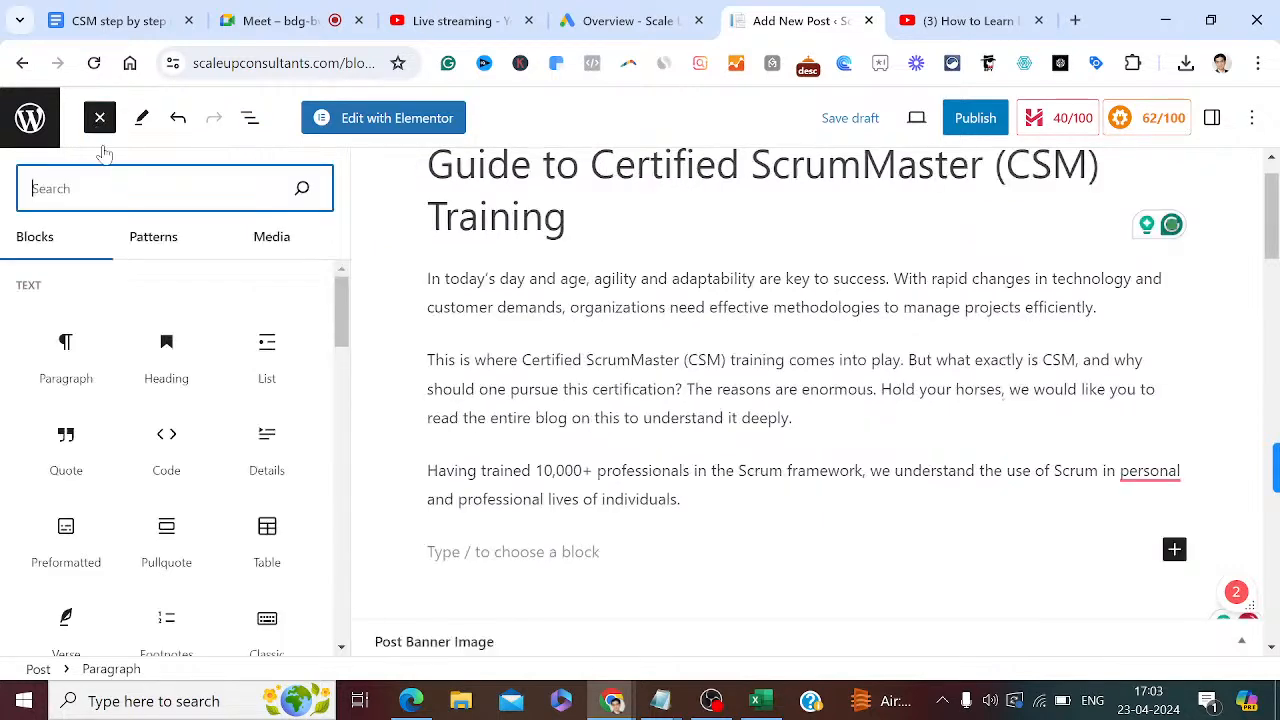
{"action": "left_click", "coordinate": [72, 358]}
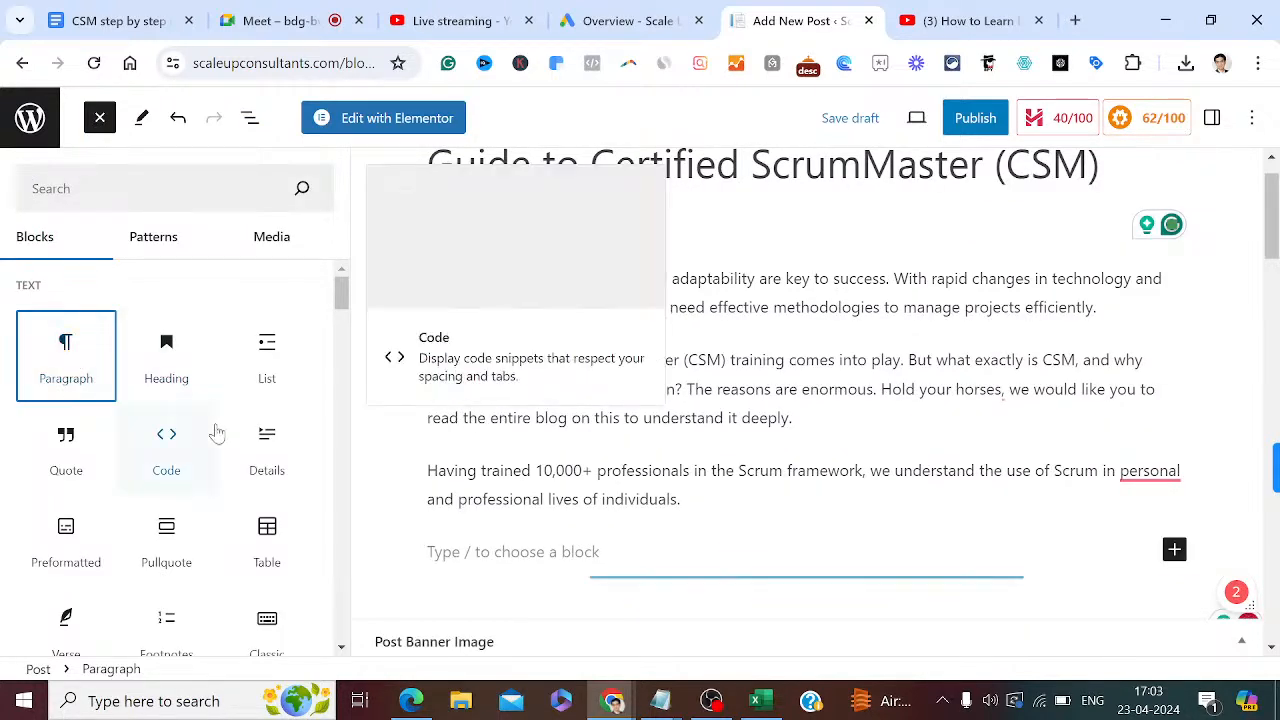
{"action": "left_click", "coordinate": [100, 118]}
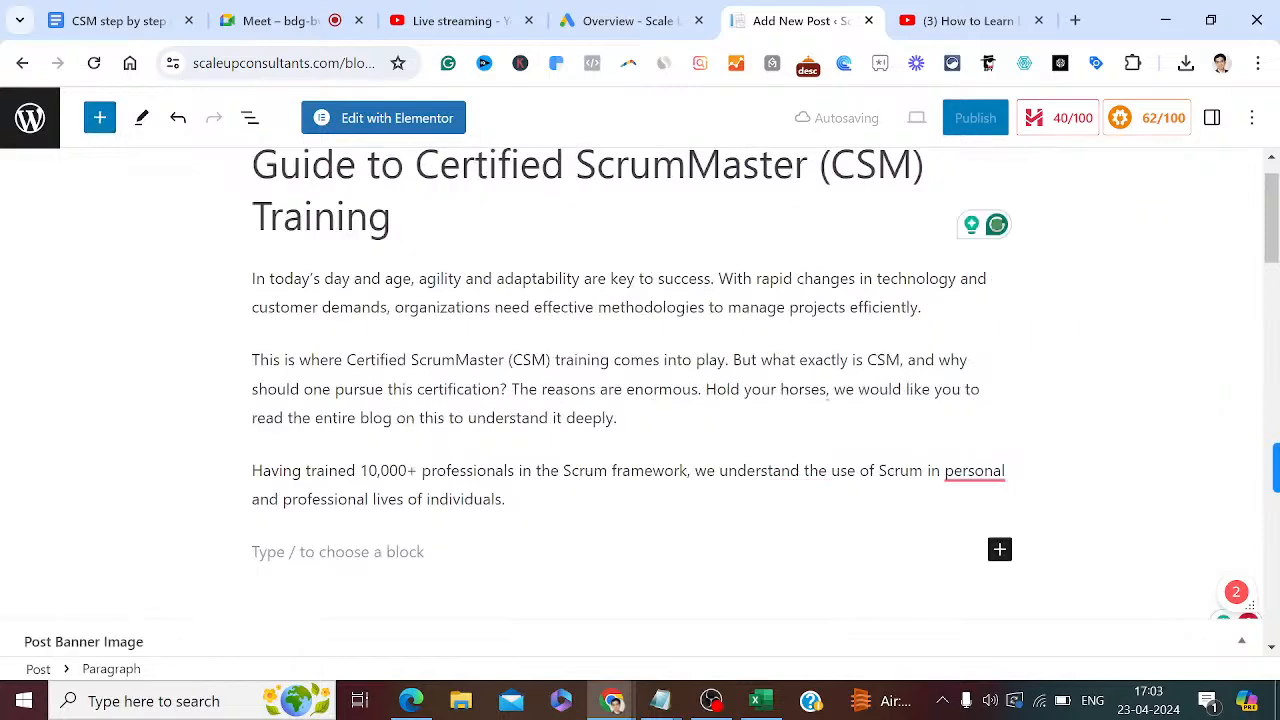
Copy the text from "Introduction to CSM Training:" through the full "What is CSM?" paragraph in the guide document into the post's empty block.
{"action": "left_click", "coordinate": [113, 30]}
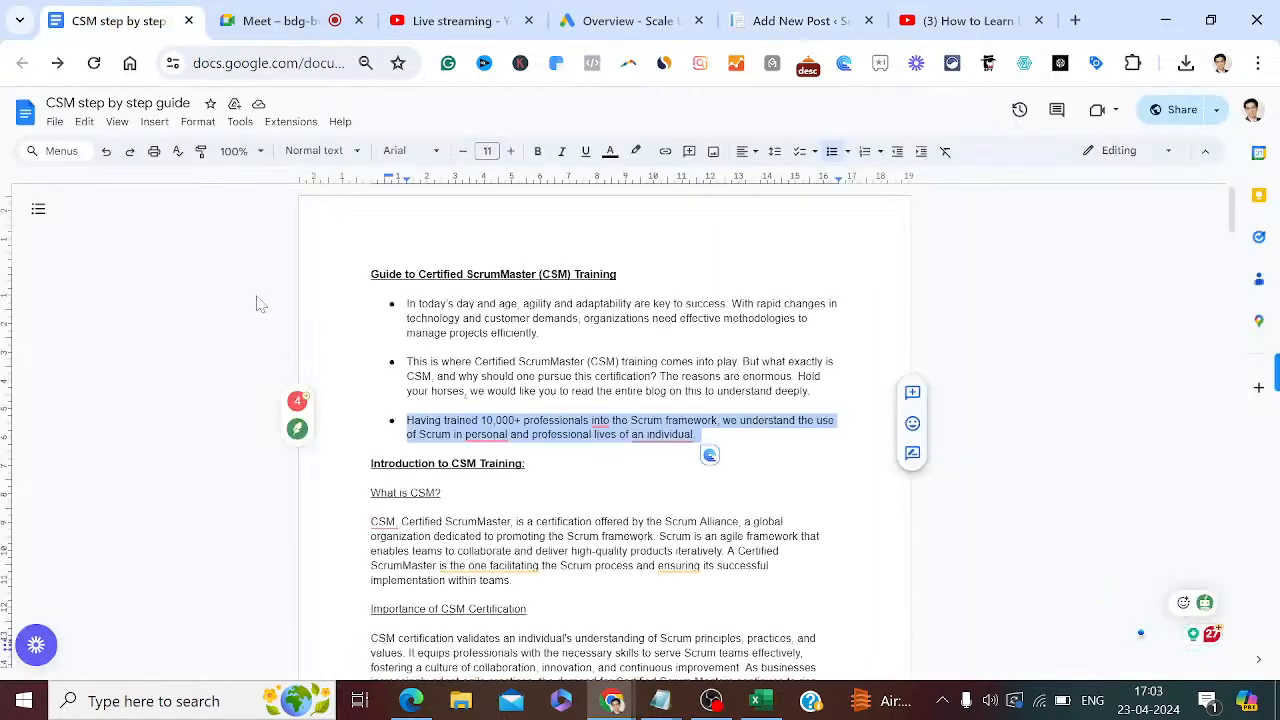
{"action": "left_click", "coordinate": [298, 462]}
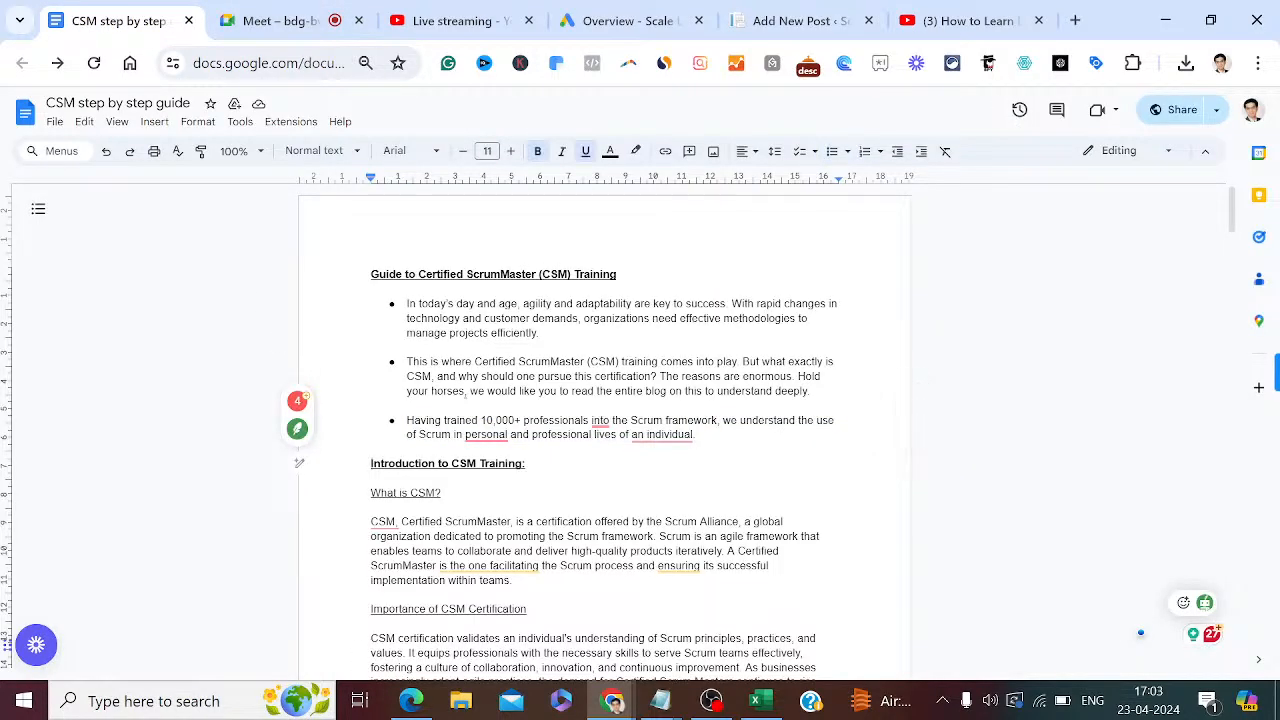
{"action": "key", "text": "shift+Down"}
{"action": "key", "text": "shift+Down"}
{"action": "key", "text": "shift+Down"}
{"action": "key", "text": "shift+Down"}
{"action": "key", "text": "shift+Down"}
{"action": "key", "text": "shift+Down"}
{"action": "key", "text": "shift+Down"}
{"action": "key", "text": "shift+Down"}
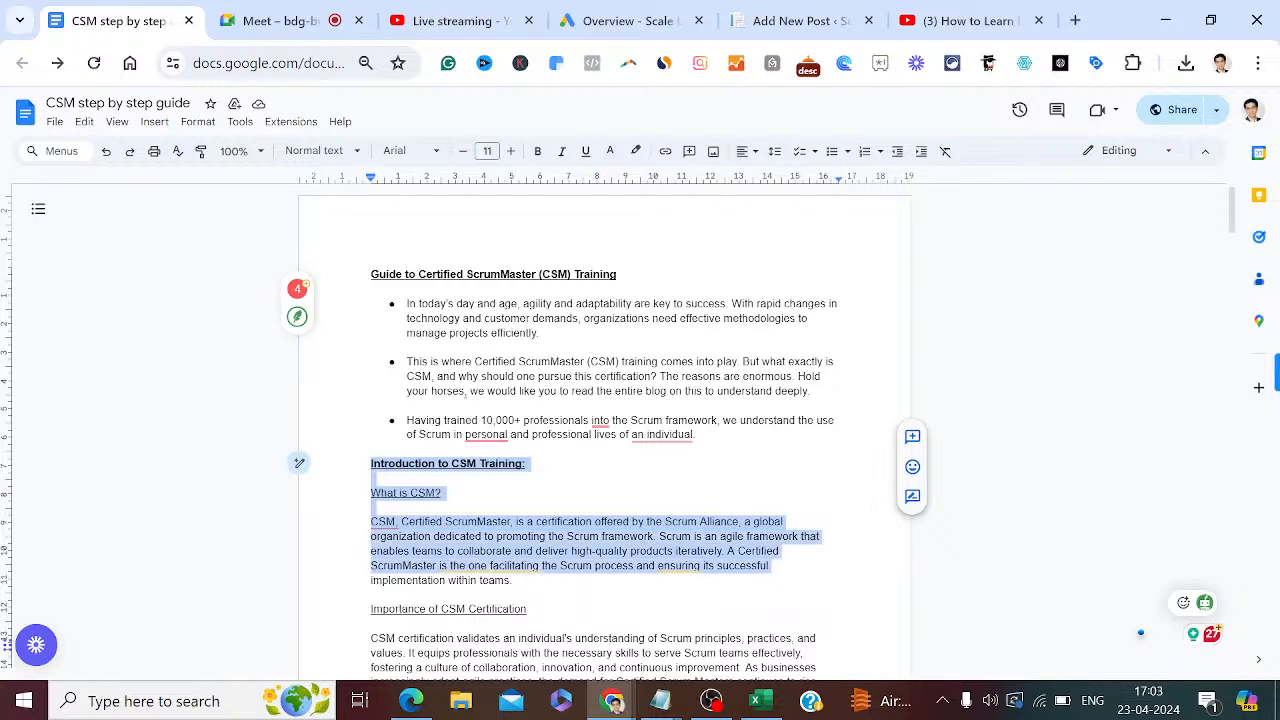
{"action": "key", "text": "shift+Down"}
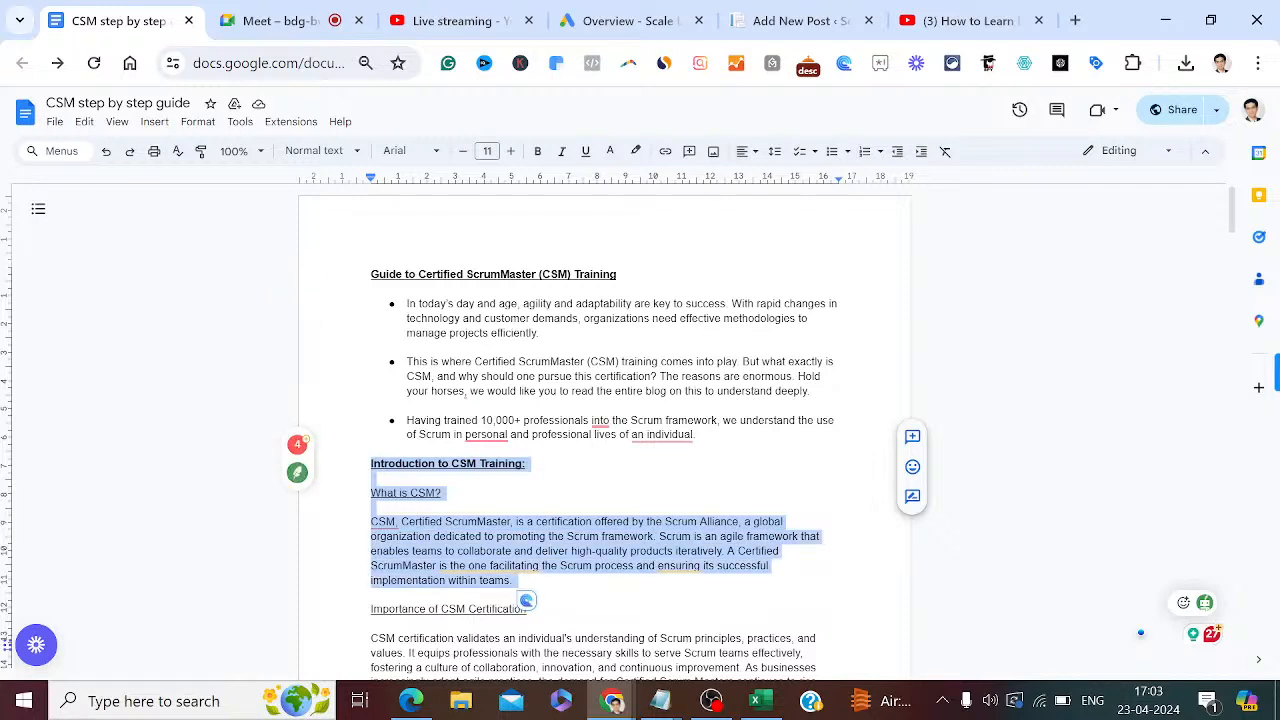
{"action": "left_click", "coordinate": [797, 20]}
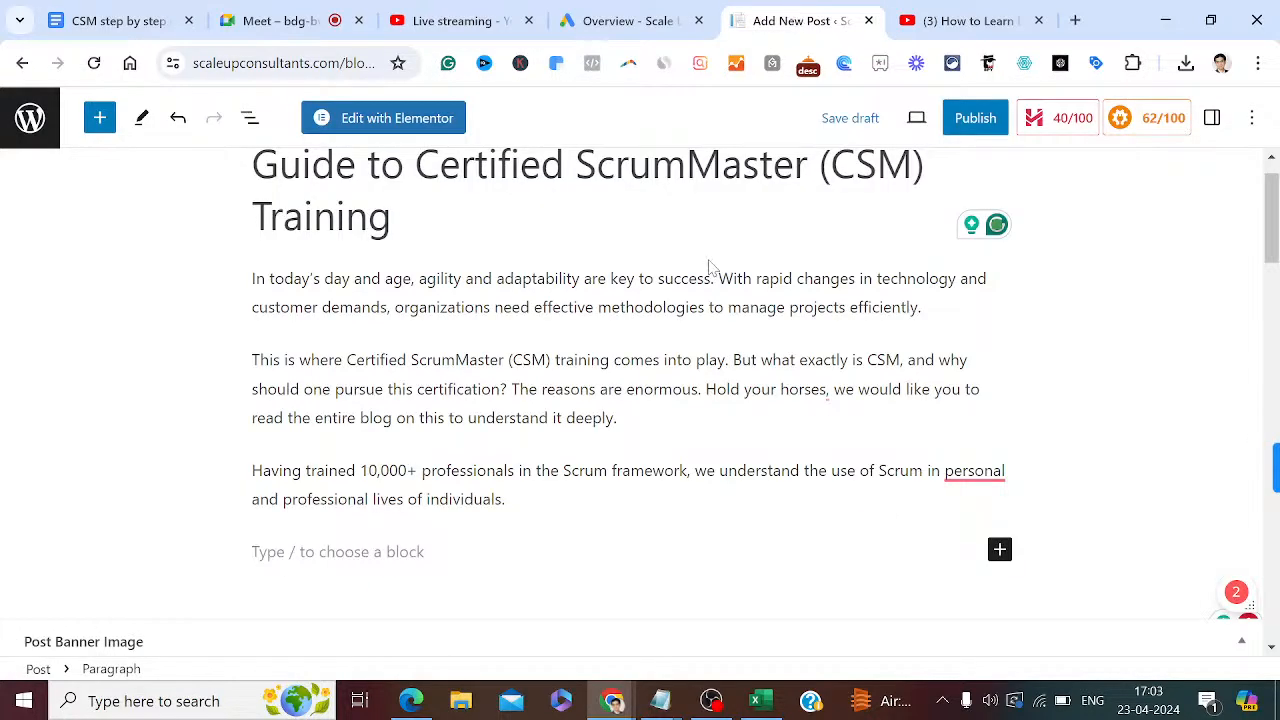
{"action": "type", "text": "Introduction to CSM Training: CSM, Certified ScrumMaster, is a certification offered by the Scrum Alliance, a global organization dedicated to promoting the Scrum framework. Scrum is an agile framework that enables teams to collaborate and deliver high-quality products iteratively. A Certified ScrumMaster is the one facilitating the Scrum process and ensuring its successful implementation within teams."}
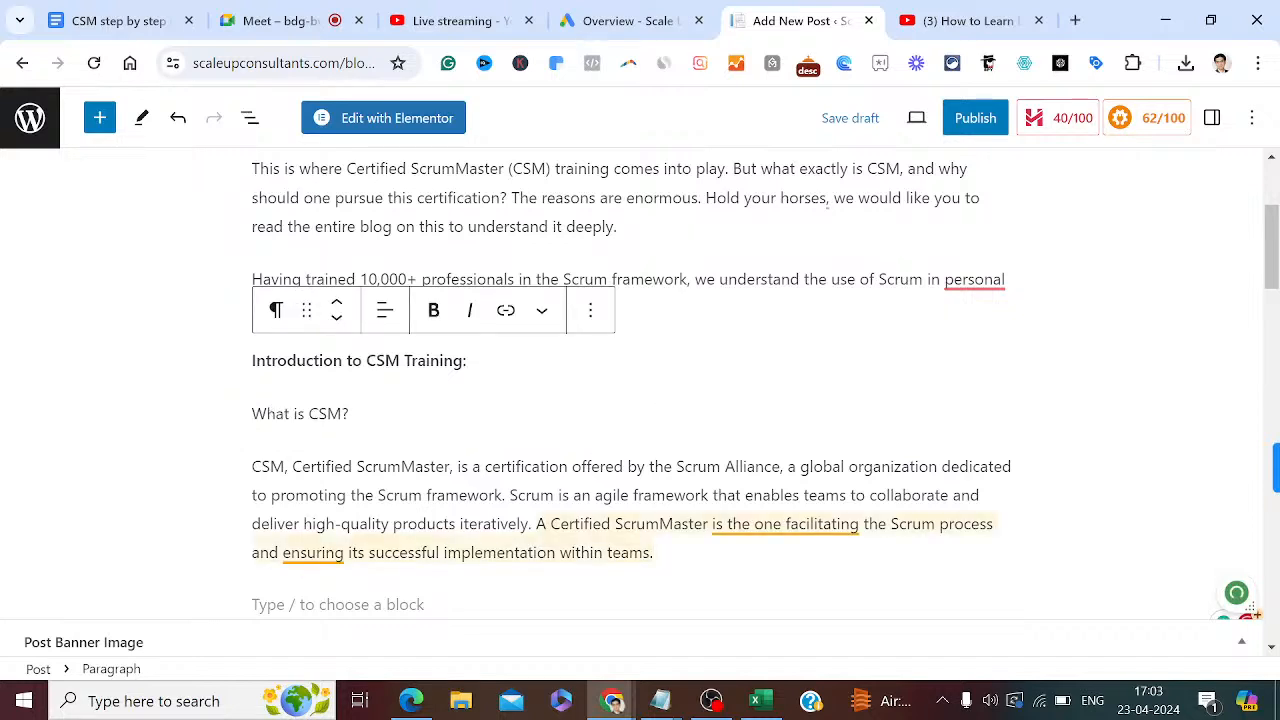
Dismiss the clarity suggestion on "is the one facilitating" and accept the correction "CSM, or" in the "What is CSM?" paragraph.
{"action": "mouse_move", "coordinate": [790, 525]}
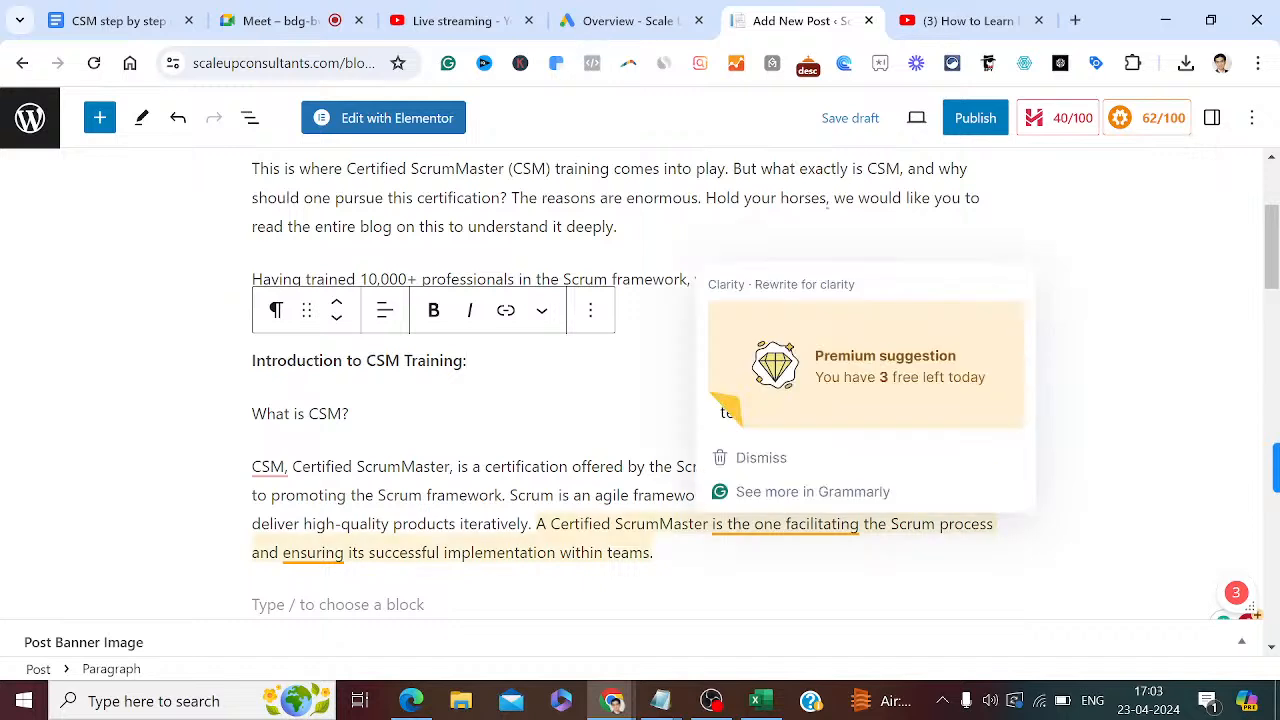
{"action": "left_click", "coordinate": [748, 460]}
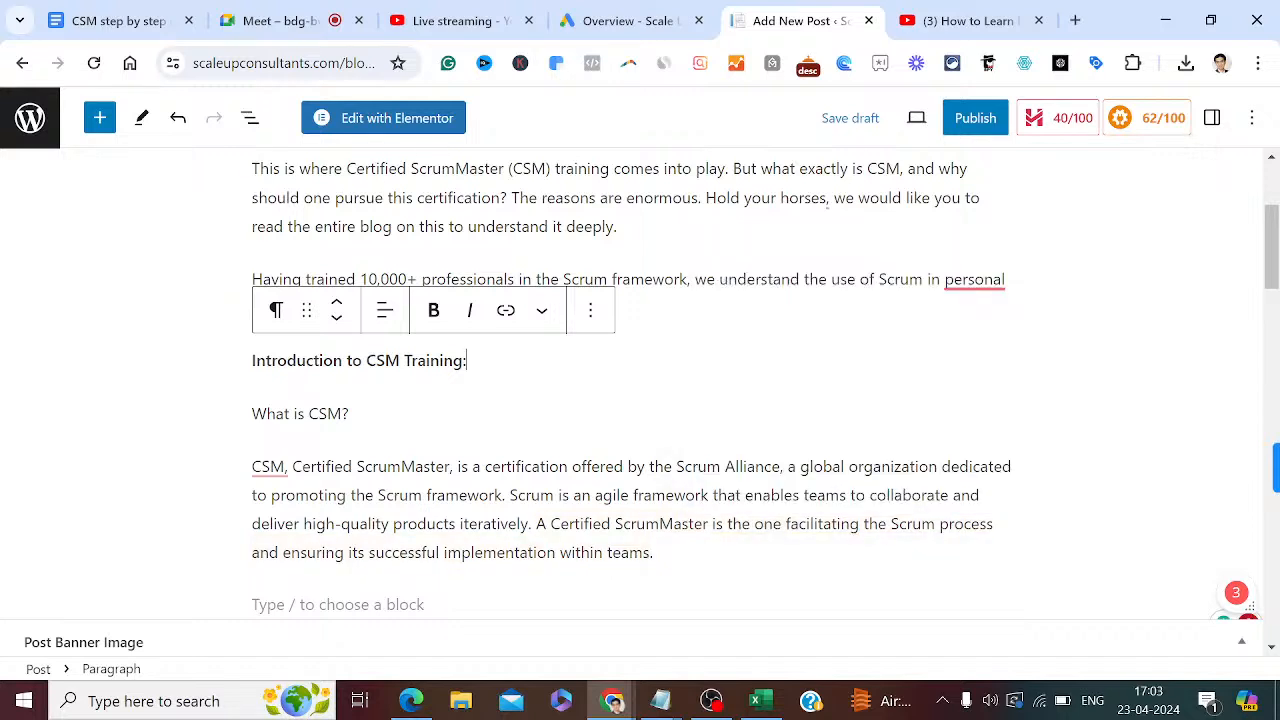
{"action": "mouse_move", "coordinate": [270, 468]}
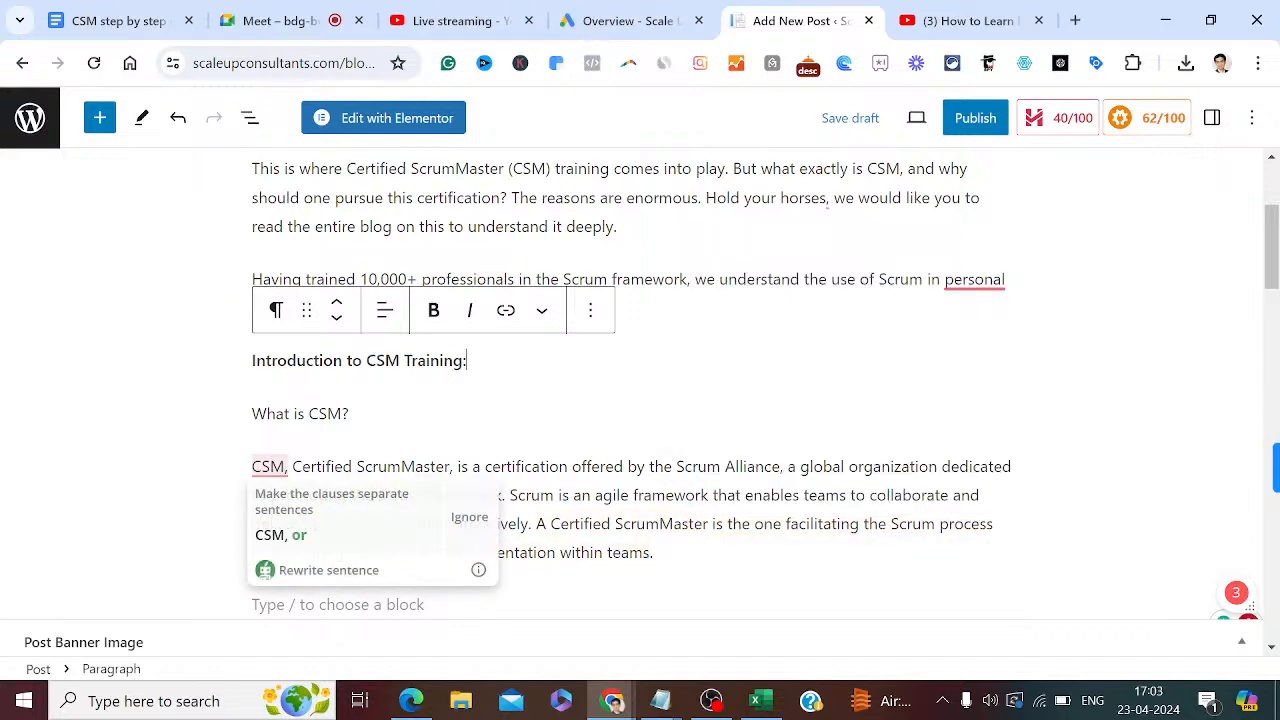
{"action": "left_click", "coordinate": [283, 536]}
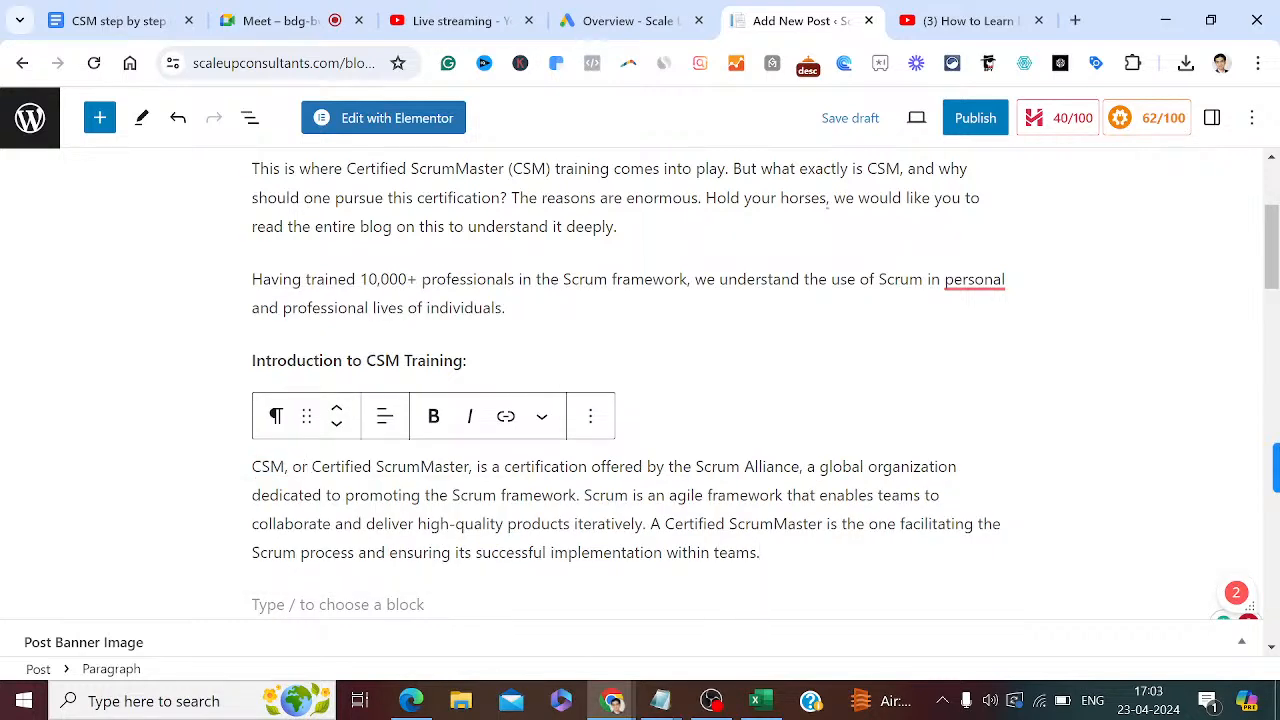
Add an empty paragraph block below the post's "What is CSM?" paragraph.
{"action": "key", "text": "Return"}
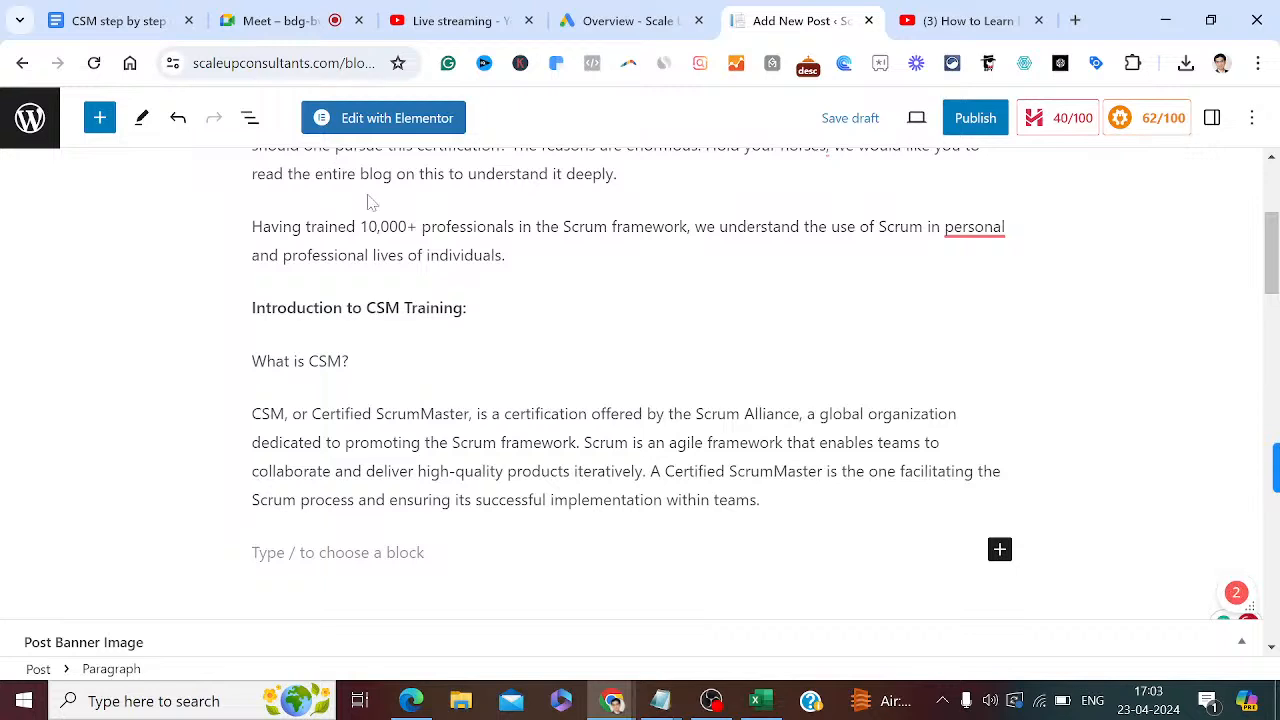
{"action": "left_click", "coordinate": [95, 119]}
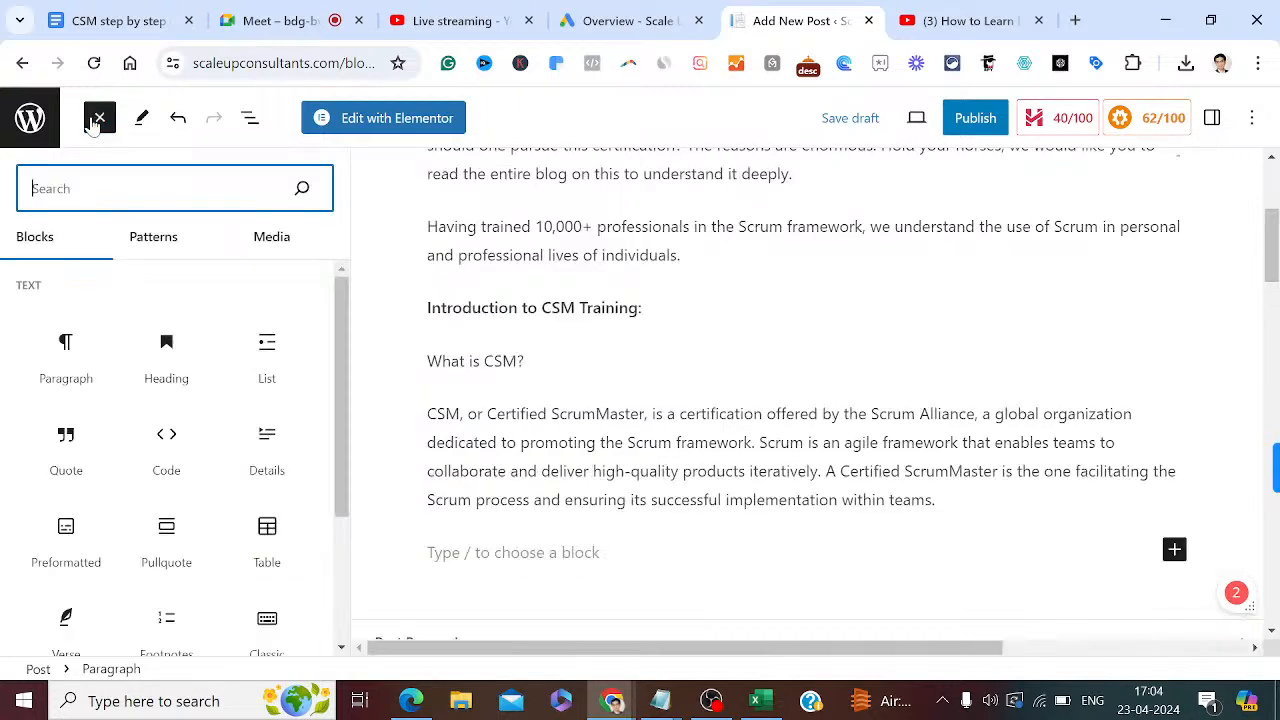
{"action": "left_click", "coordinate": [76, 374]}
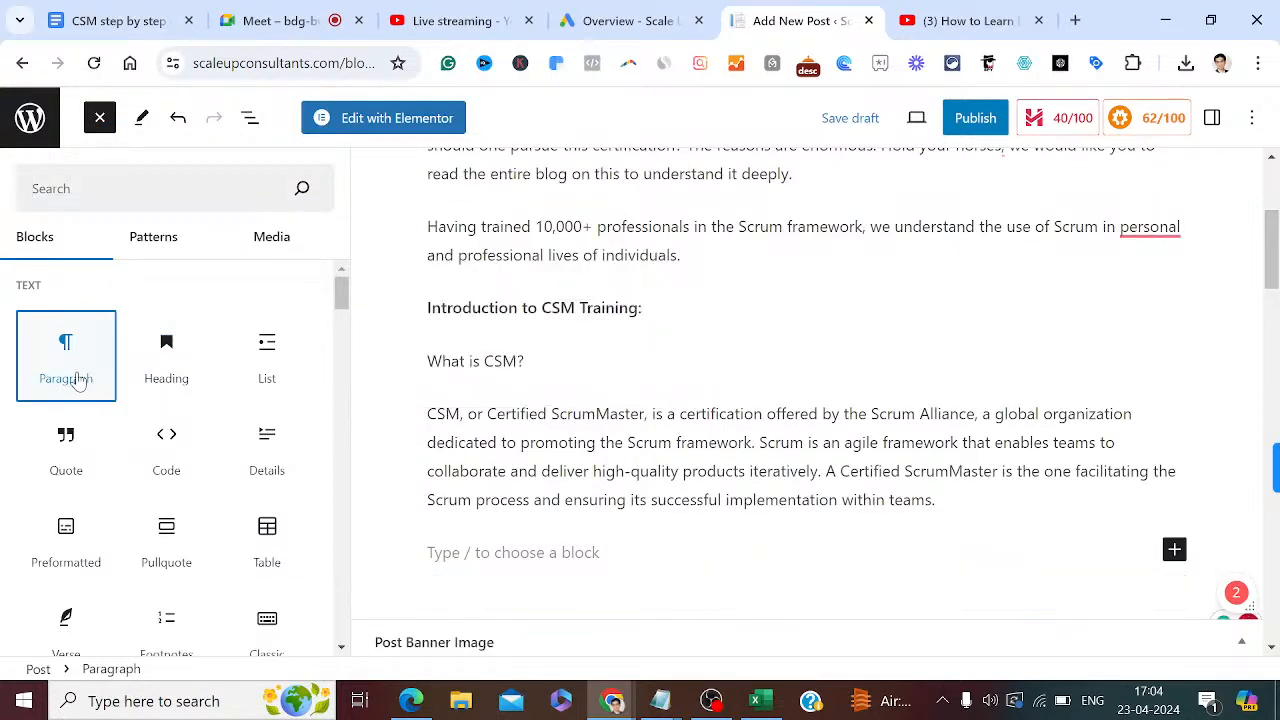
Copy the "Importance of CSM Certification" heading and its paragraph from the guide document into the post's empty block, leaving an empty block below.
{"action": "left_click", "coordinate": [500, 553]}
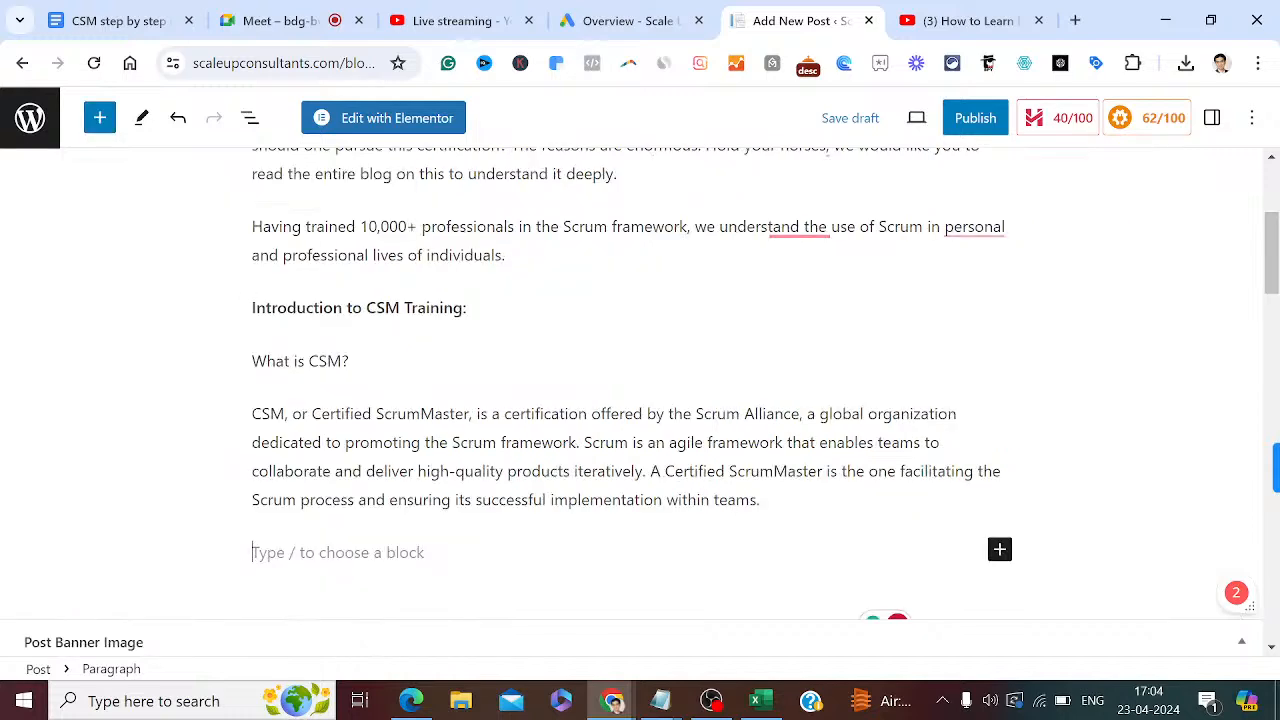
{"action": "left_click", "coordinate": [98, 12]}
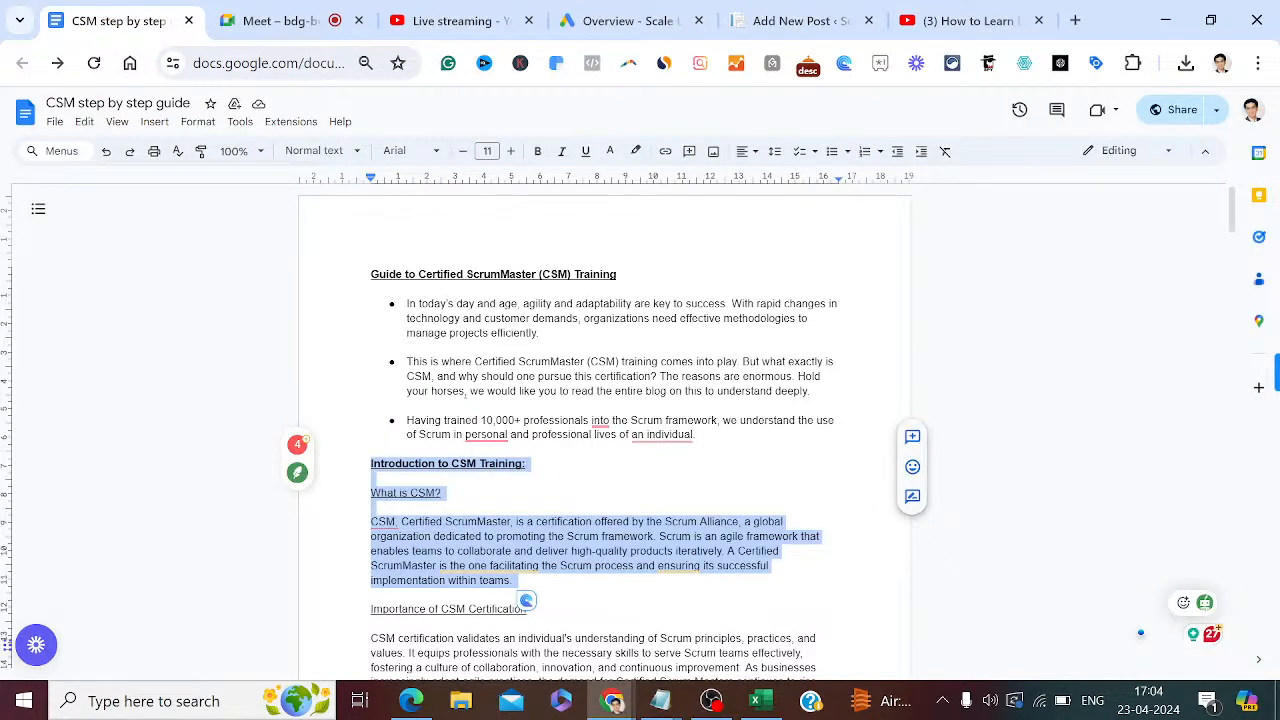
{"action": "left_click", "coordinate": [371, 609]}
{"action": "key", "text": "shift+Down"}
{"action": "key", "text": "shift+Down"}
{"action": "key", "text": "shift+Down"}
{"action": "key", "text": "shift+Down"}
{"action": "key", "text": "shift+Down"}
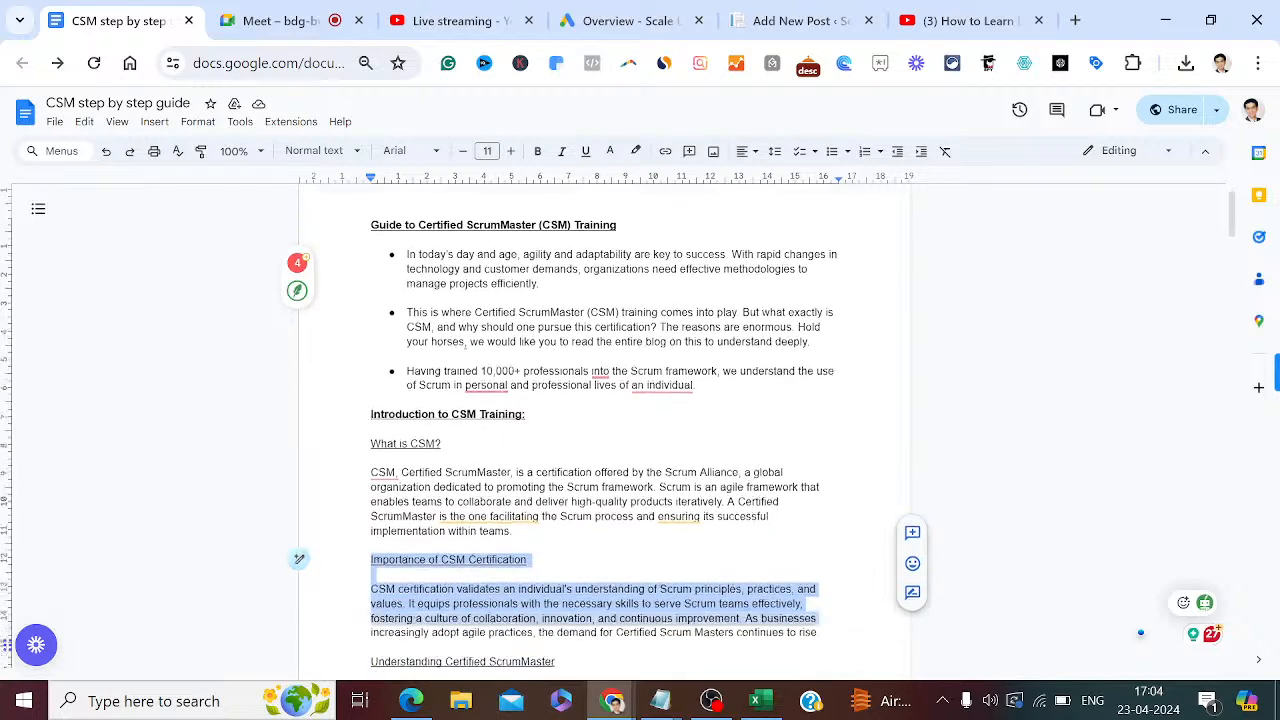
{"action": "key", "text": "shift+Down"}
{"action": "key", "text": "ctrl+c"}
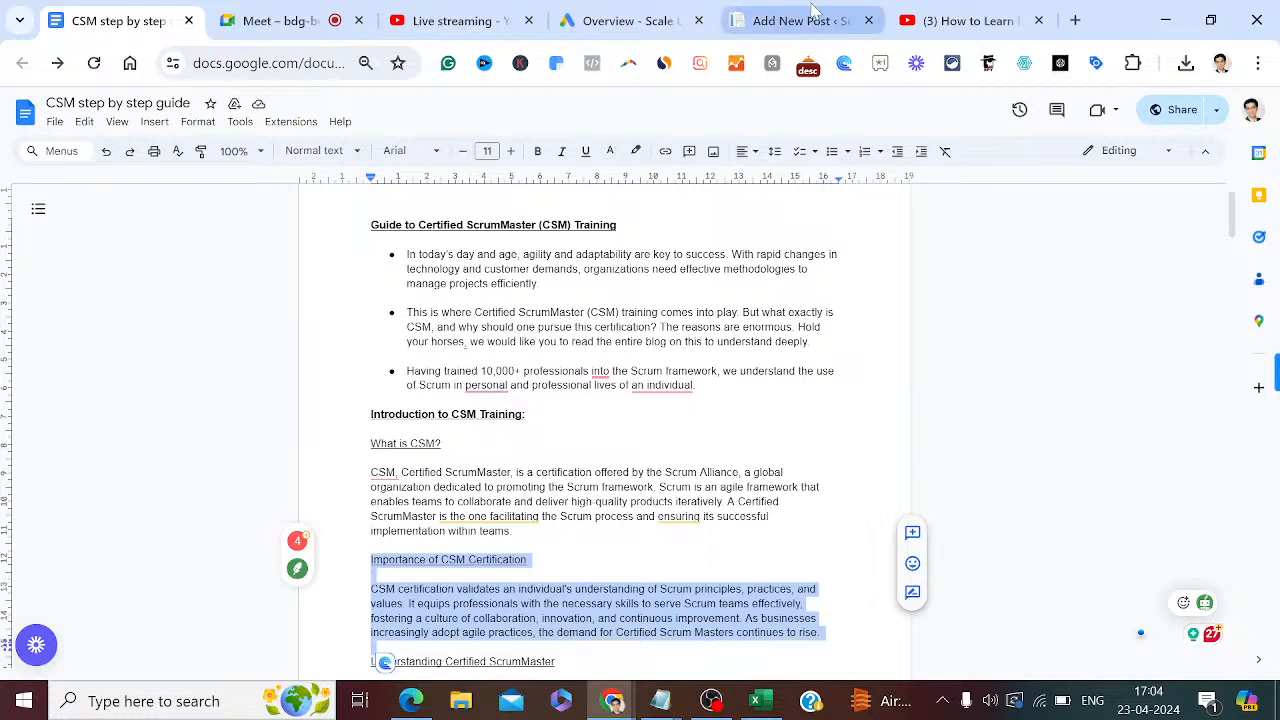
{"action": "left_click", "coordinate": [813, 18]}
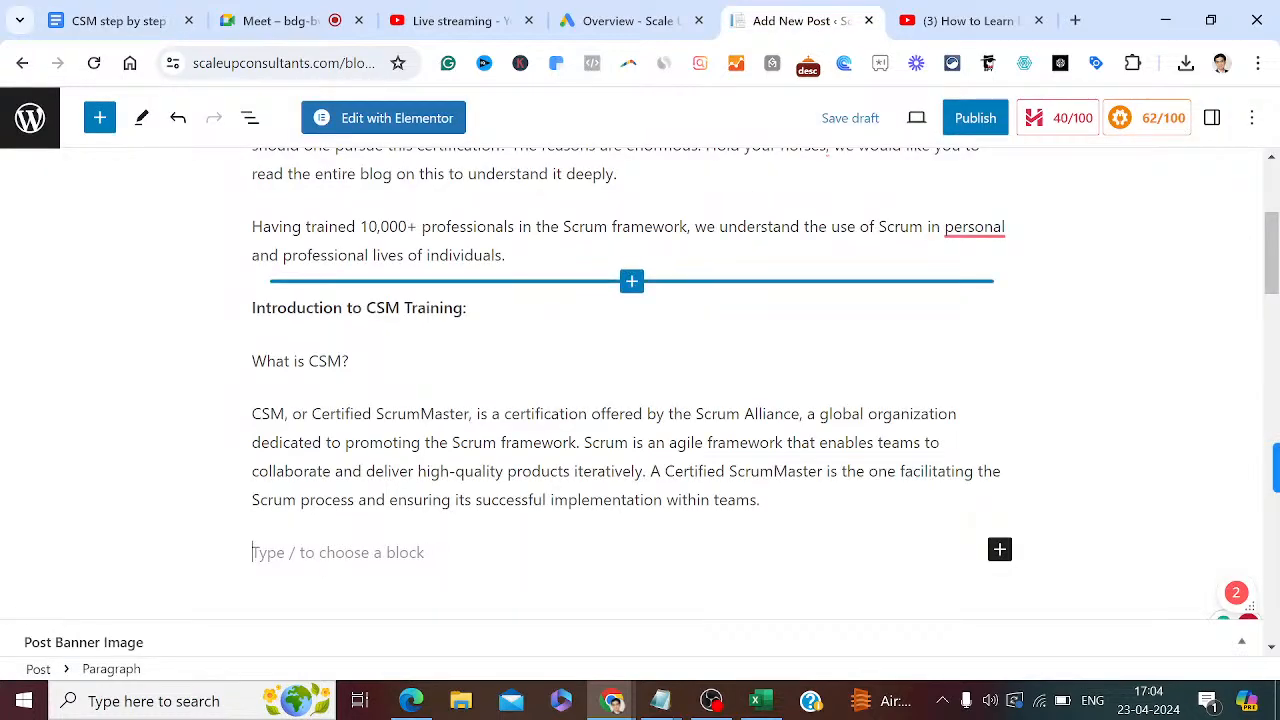
{"action": "key", "text": "ctrl+v"}
{"action": "key", "text": "Return"}
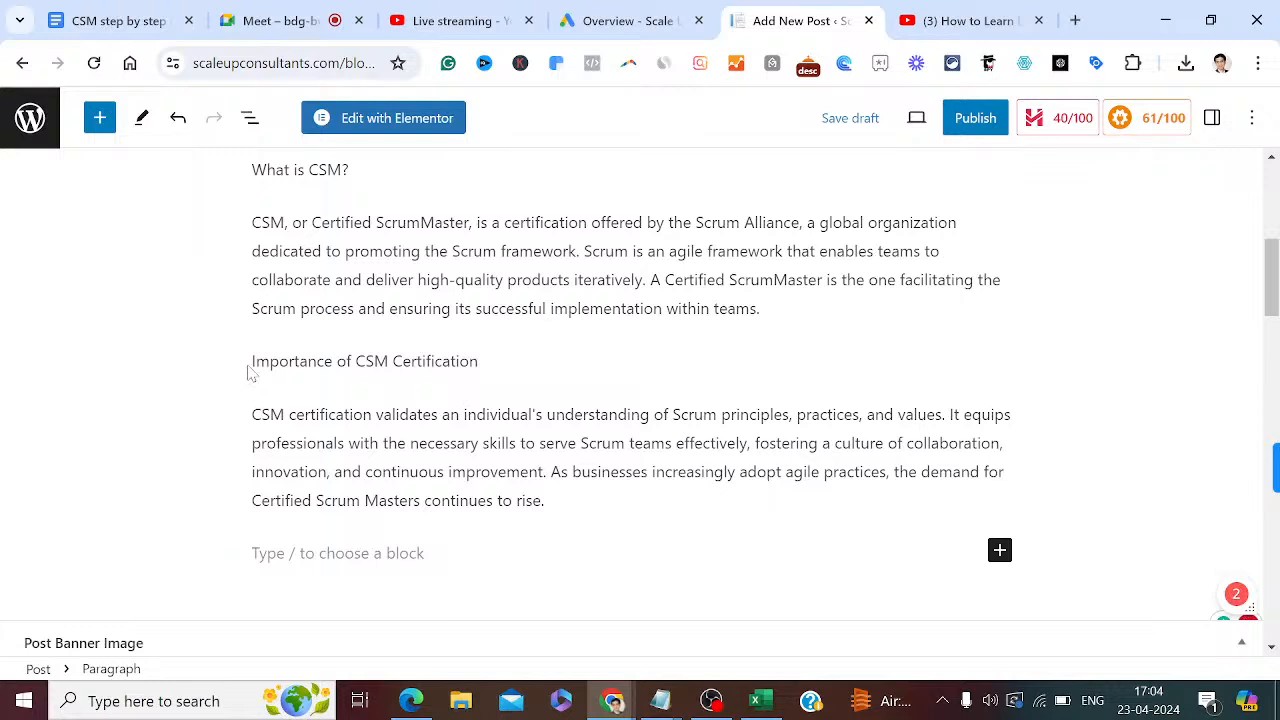
{"action": "left_click", "coordinate": [254, 172]}
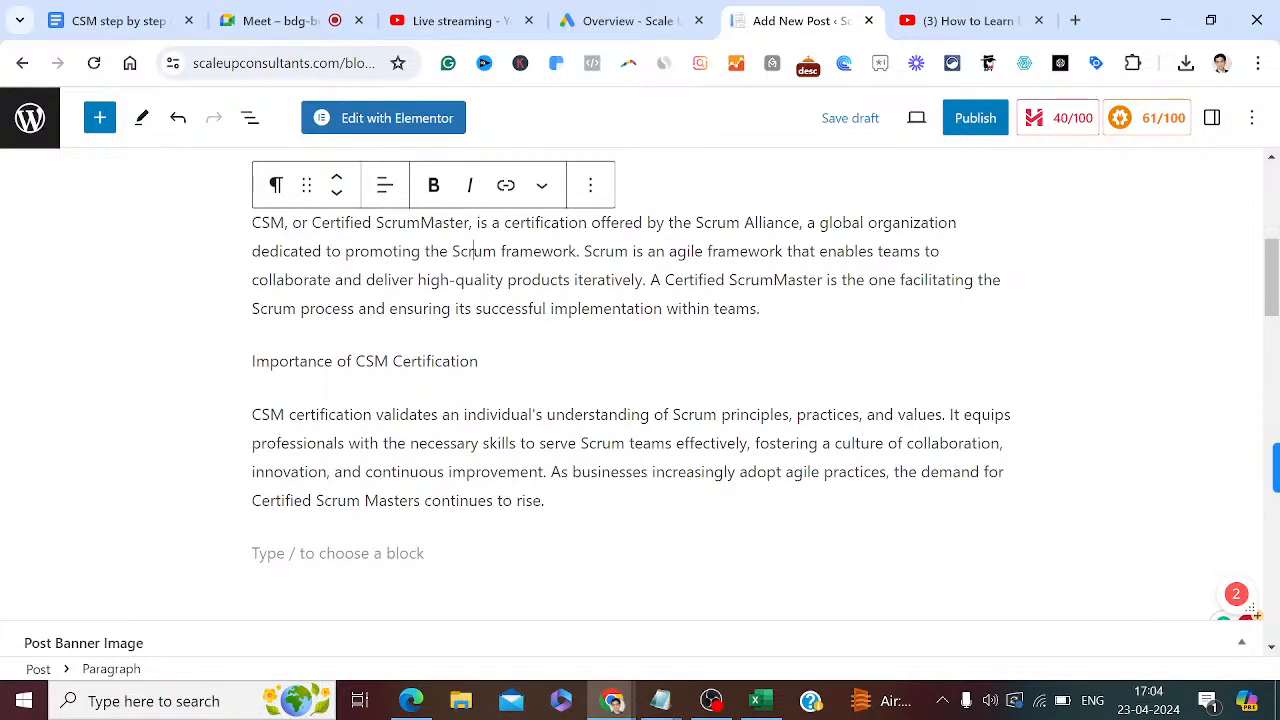
{"action": "left_click", "coordinate": [434, 185]}
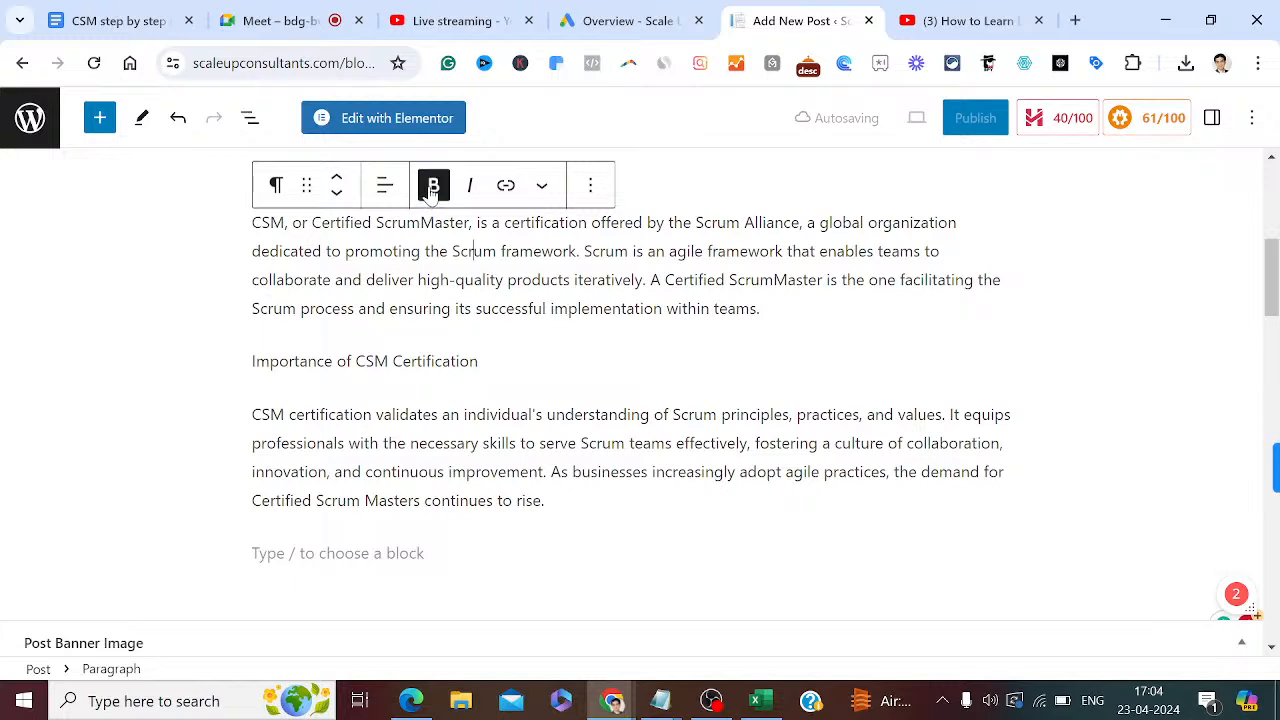
{"action": "left_click", "coordinate": [697, 202]}
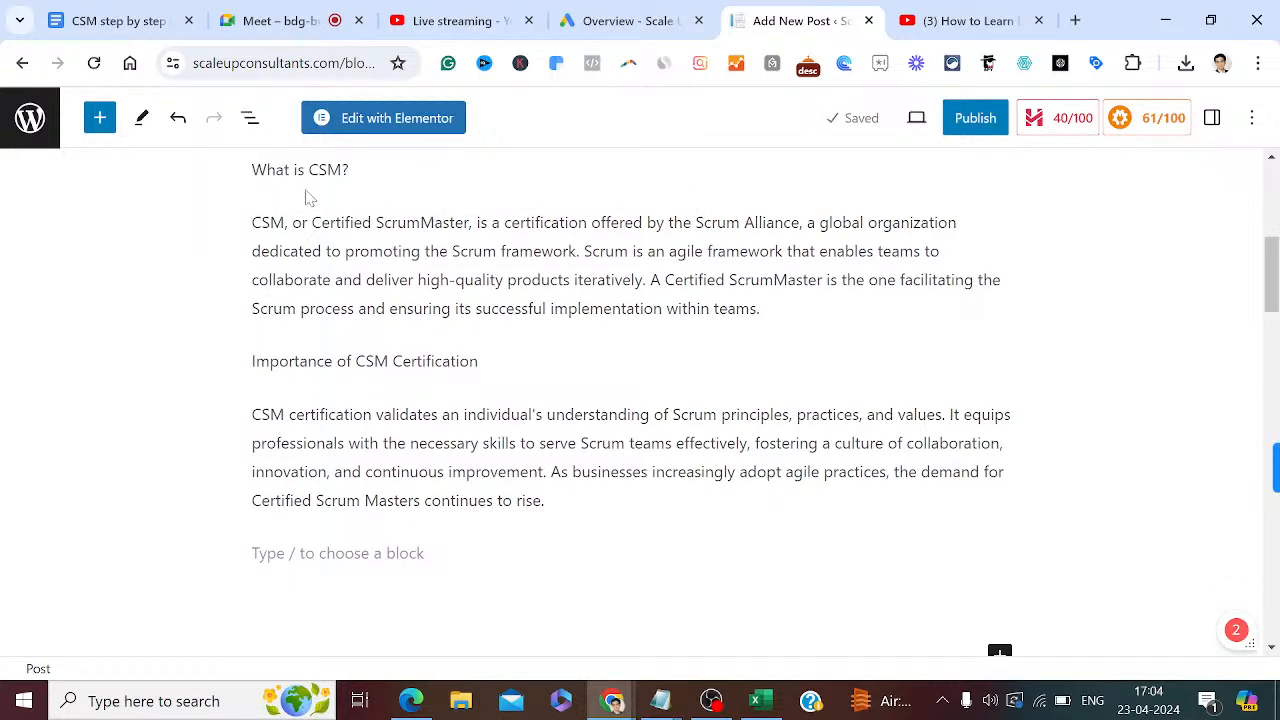
Bold the headings "What is CSM?" and "Importance of CSM Certification", and add an empty paragraph after the certification paragraph.
{"action": "left_click", "coordinate": [253, 170]}
{"action": "key", "text": "shift+End"}
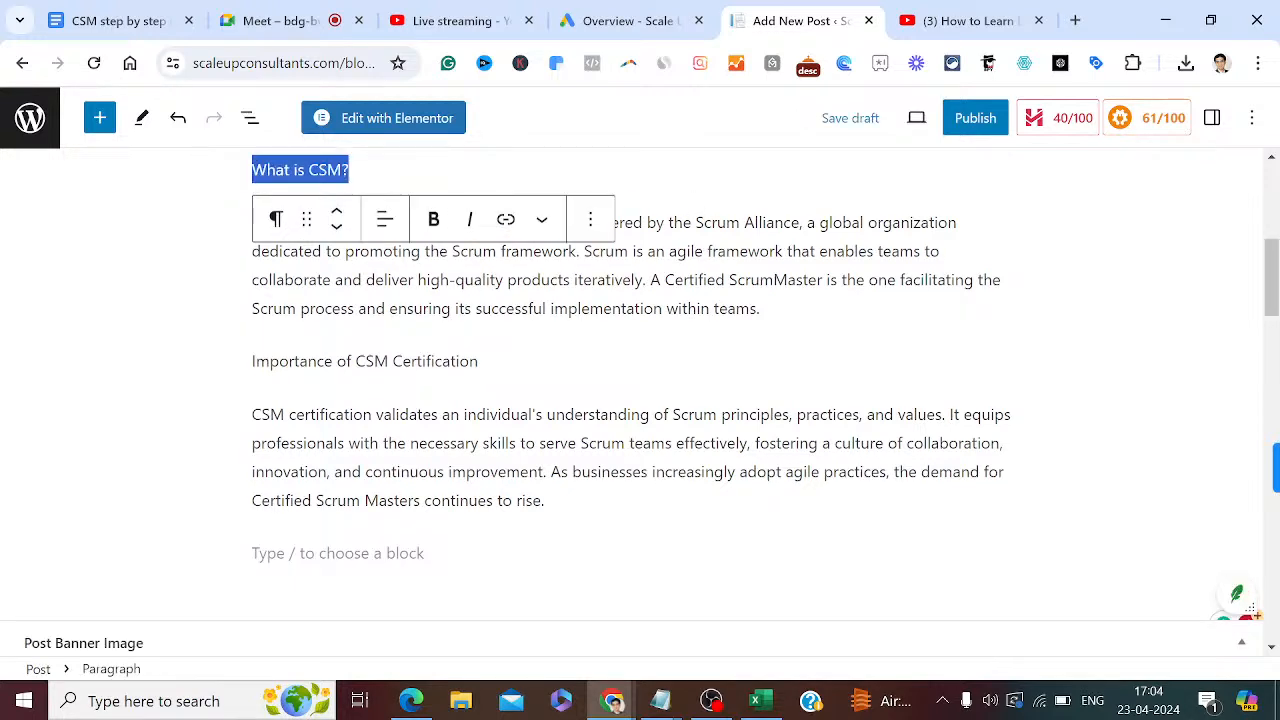
{"action": "key", "text": "ctrl+b"}
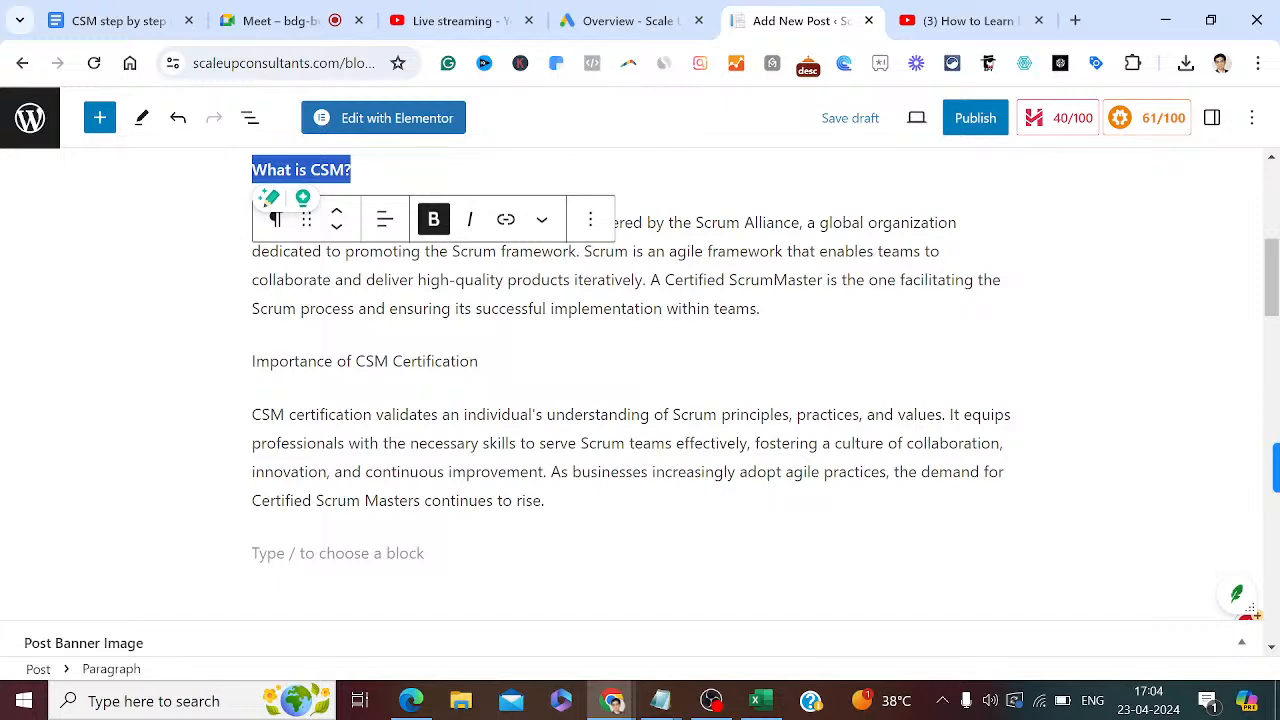
{"action": "left_click", "coordinate": [264, 361]}
{"action": "key", "text": "Left"}
{"action": "key", "text": "shift+End"}
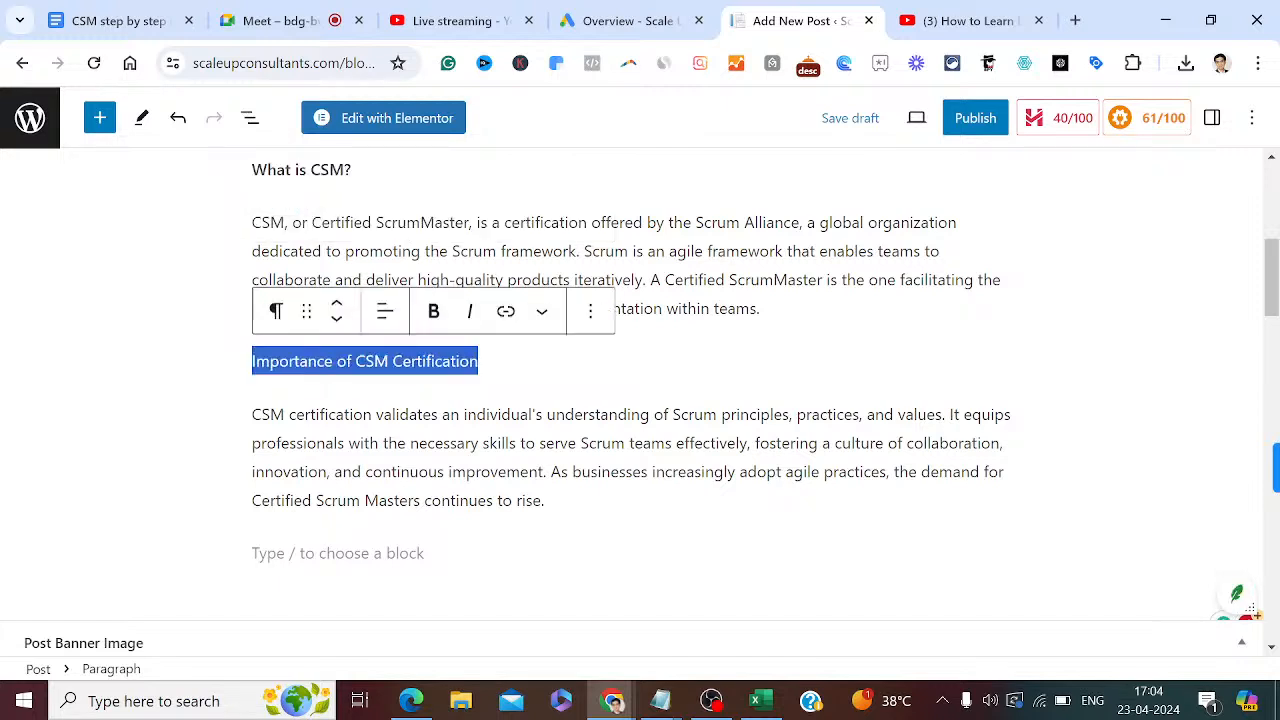
{"action": "key", "text": "ctrl+b"}
{"action": "left_click", "coordinate": [546, 501]}
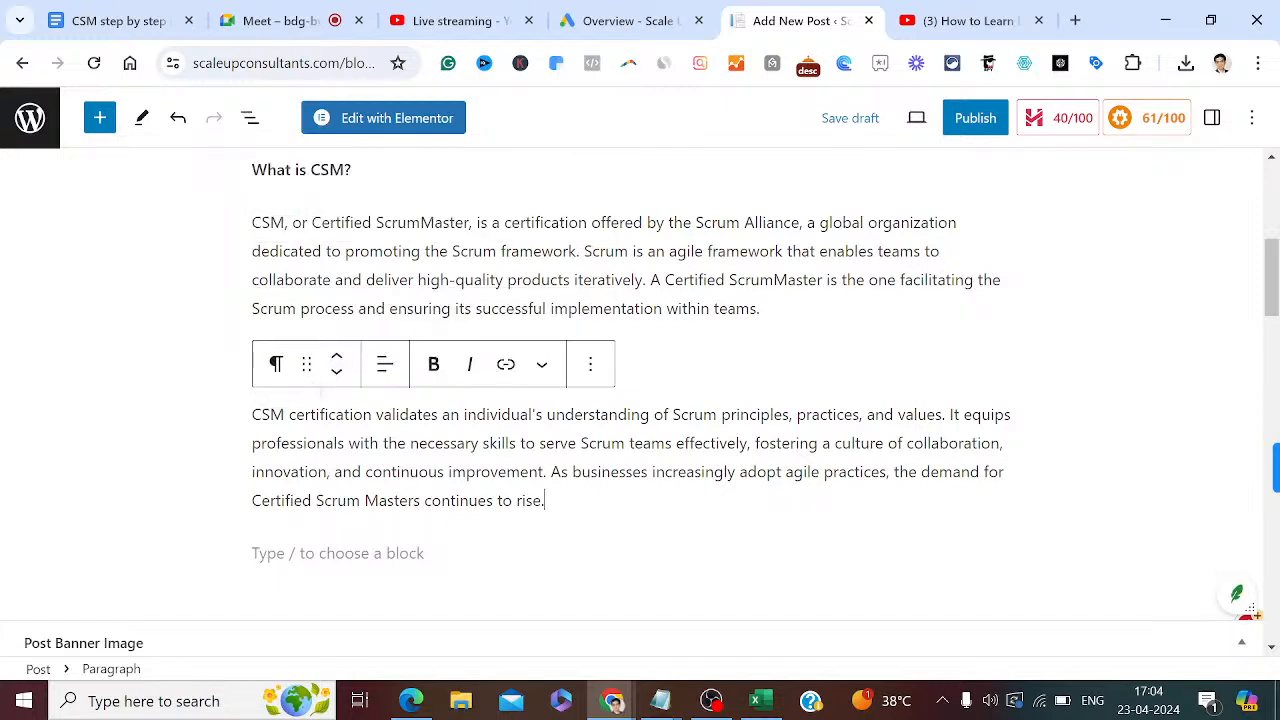
{"action": "key", "text": "Return"}
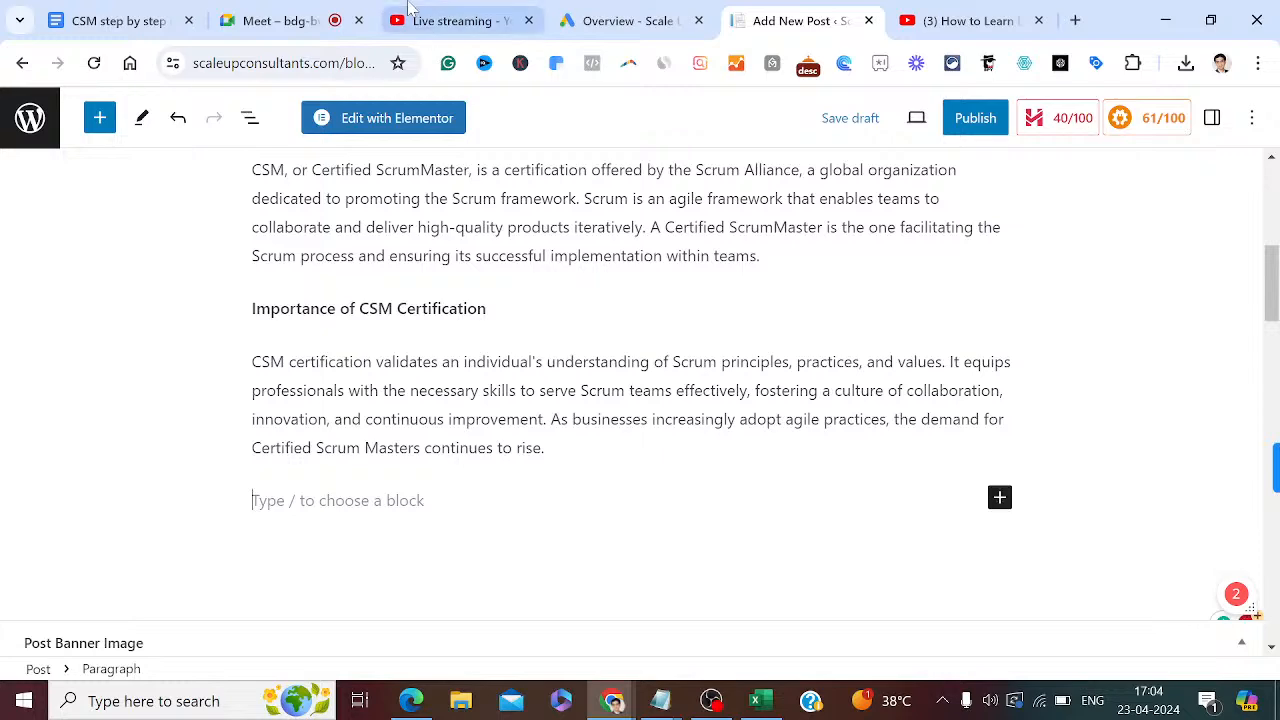
In the guide document, copy the text from "Understanding Certified ScrumMaster" through the third bullet under "Definition and Role".
{"action": "left_click", "coordinate": [95, 15]}
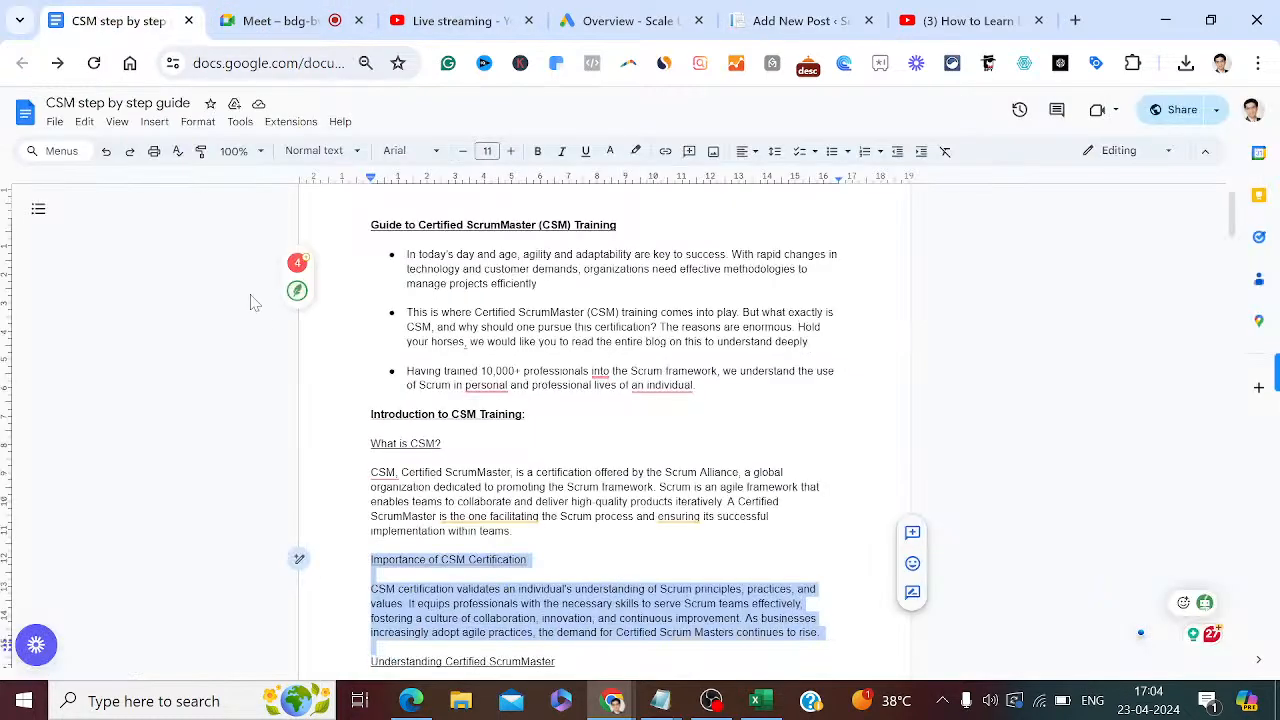
{"action": "left_click", "coordinate": [416, 632]}
{"action": "key", "text": "Down"}
{"action": "key", "text": "Down"}
{"action": "key", "text": "Down"}
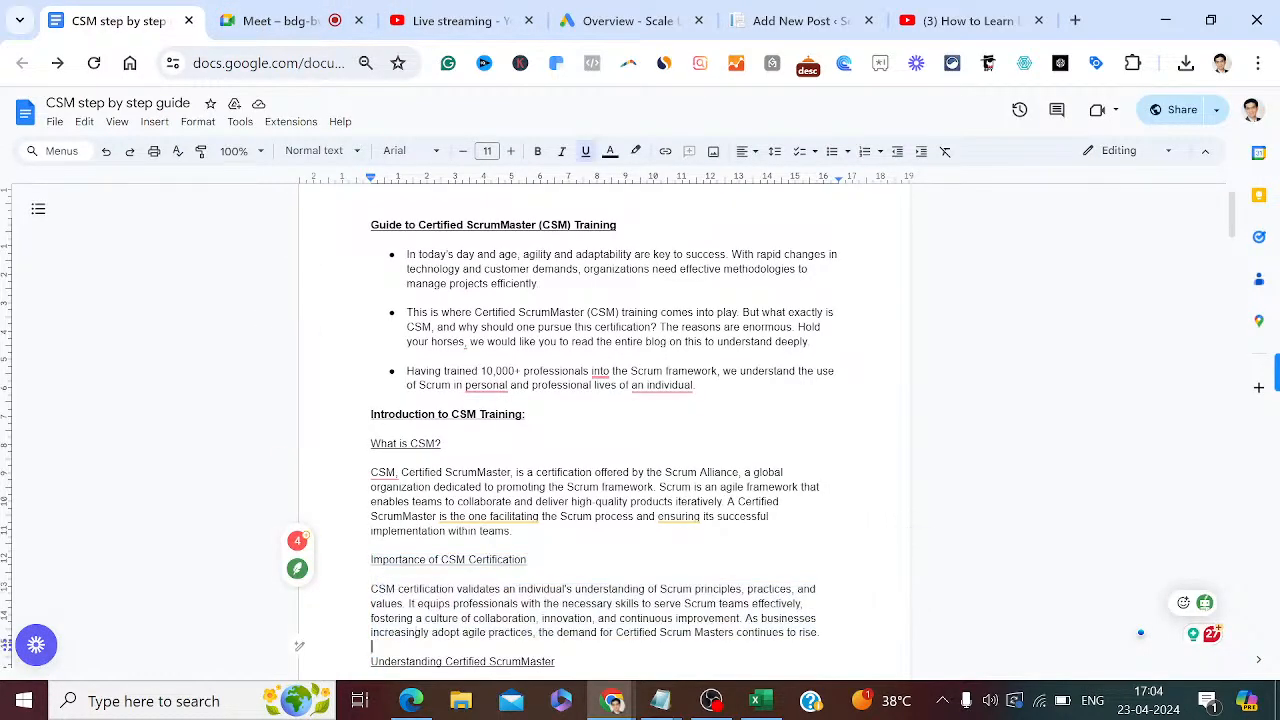
{"action": "key", "text": "Up"}
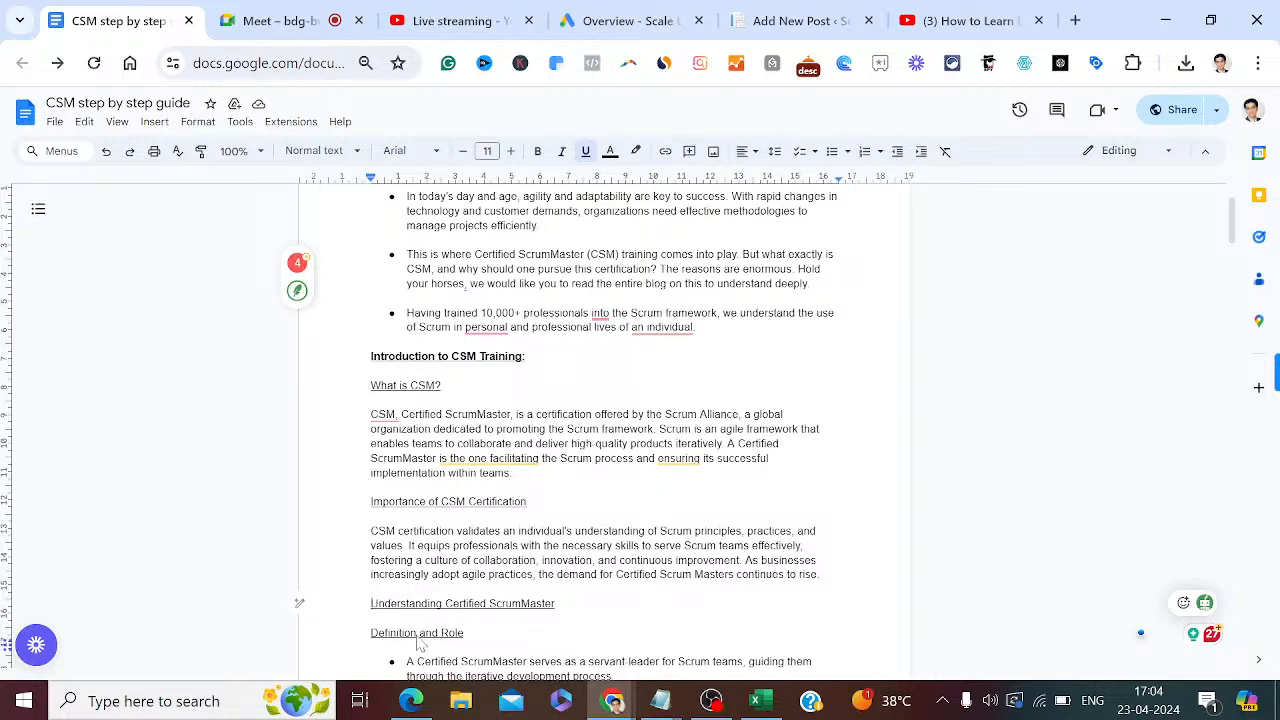
{"action": "key", "text": "shift+Down"}
{"action": "key", "text": "shift+Down"}
{"action": "key", "text": "shift+Down"}
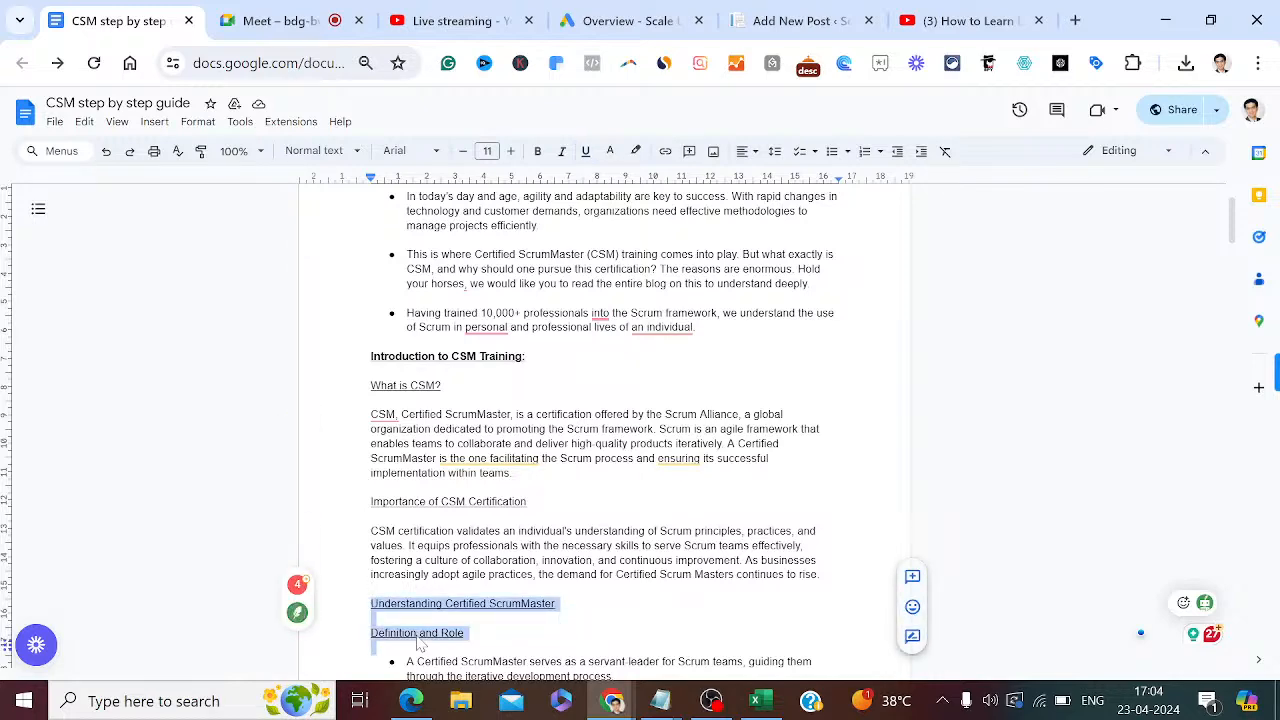
{"action": "key", "text": "shift+Down"}
{"action": "key", "text": "shift+Down"}
{"action": "key", "text": "shift+Down"}
{"action": "key", "text": "shift+Down"}
{"action": "key", "text": "shift+Down"}
{"action": "key", "text": "shift+Down"}
{"action": "key", "text": "shift+Down"}
{"action": "key", "text": "shift+Down"}
{"action": "key", "text": "shift+Down"}
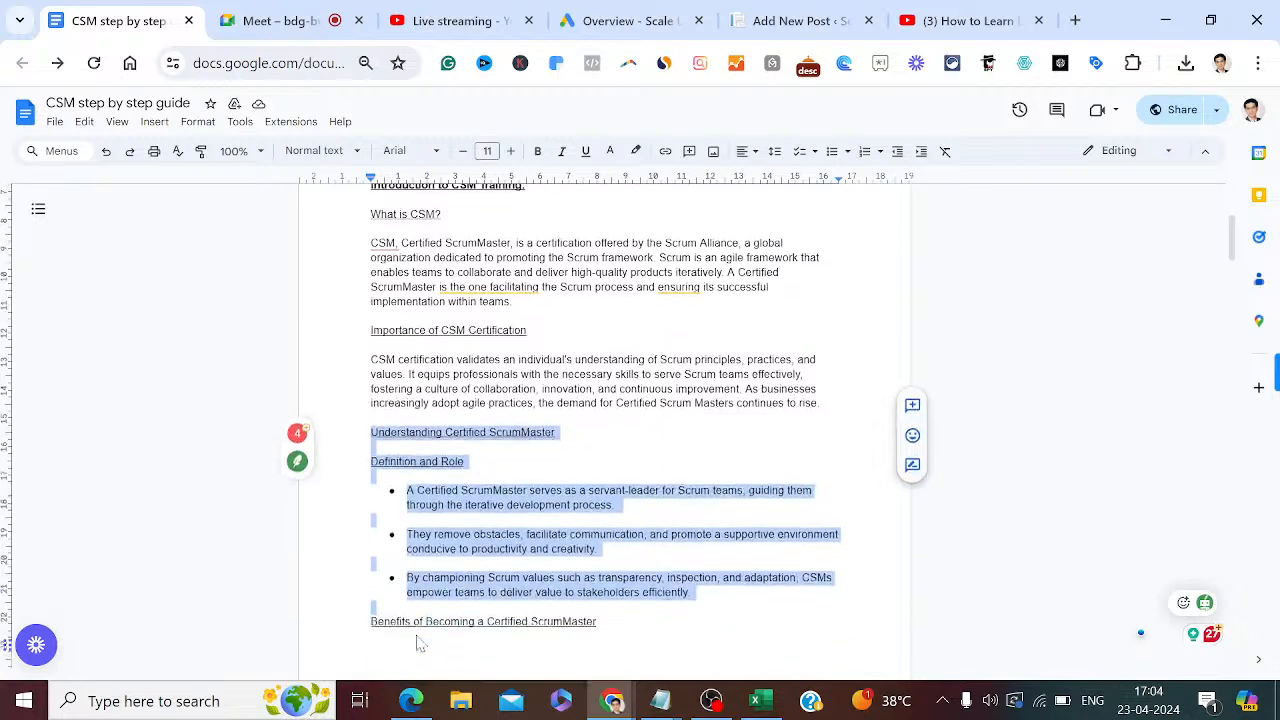
{"action": "key", "text": "shift+Down"}
{"action": "key", "text": "shift+Up"}
{"action": "key", "text": "shift+Up"}
{"action": "key", "text": "ctrl+c"}
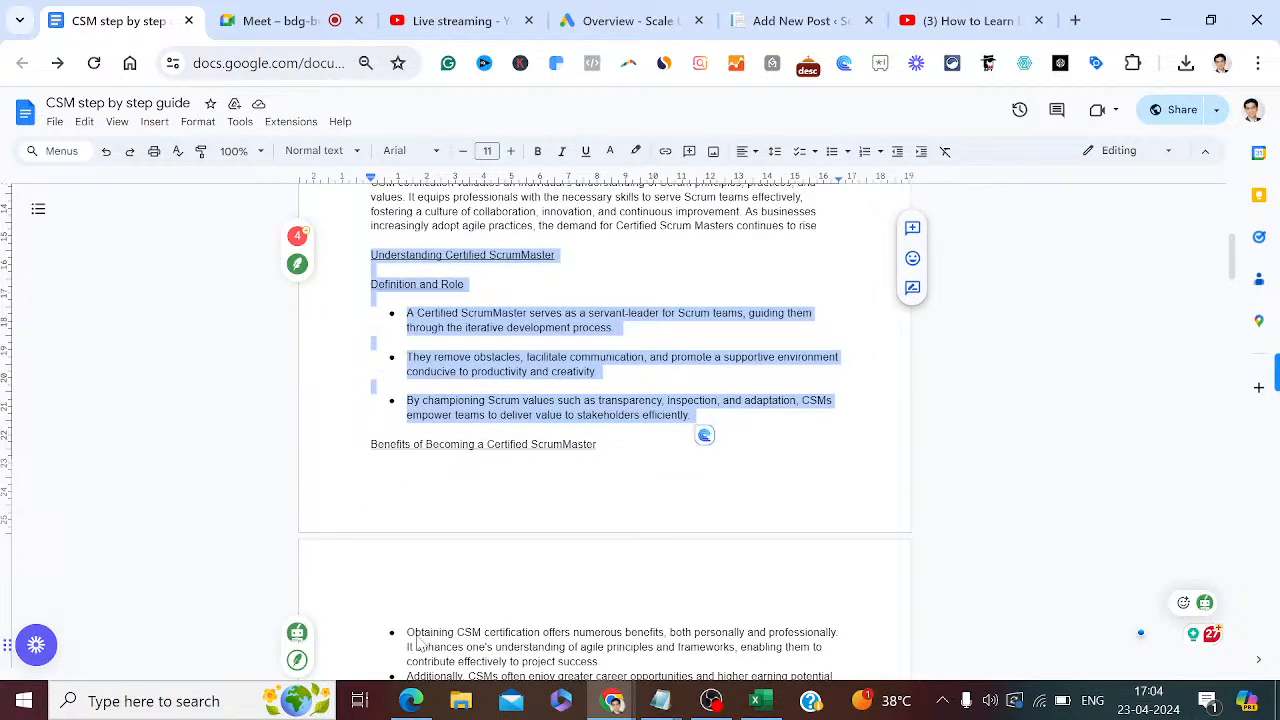
Paste the copied "Understanding Certified ScrumMaster" section into the post's empty block below the certification paragraph.
{"action": "left_click", "coordinate": [783, 20]}
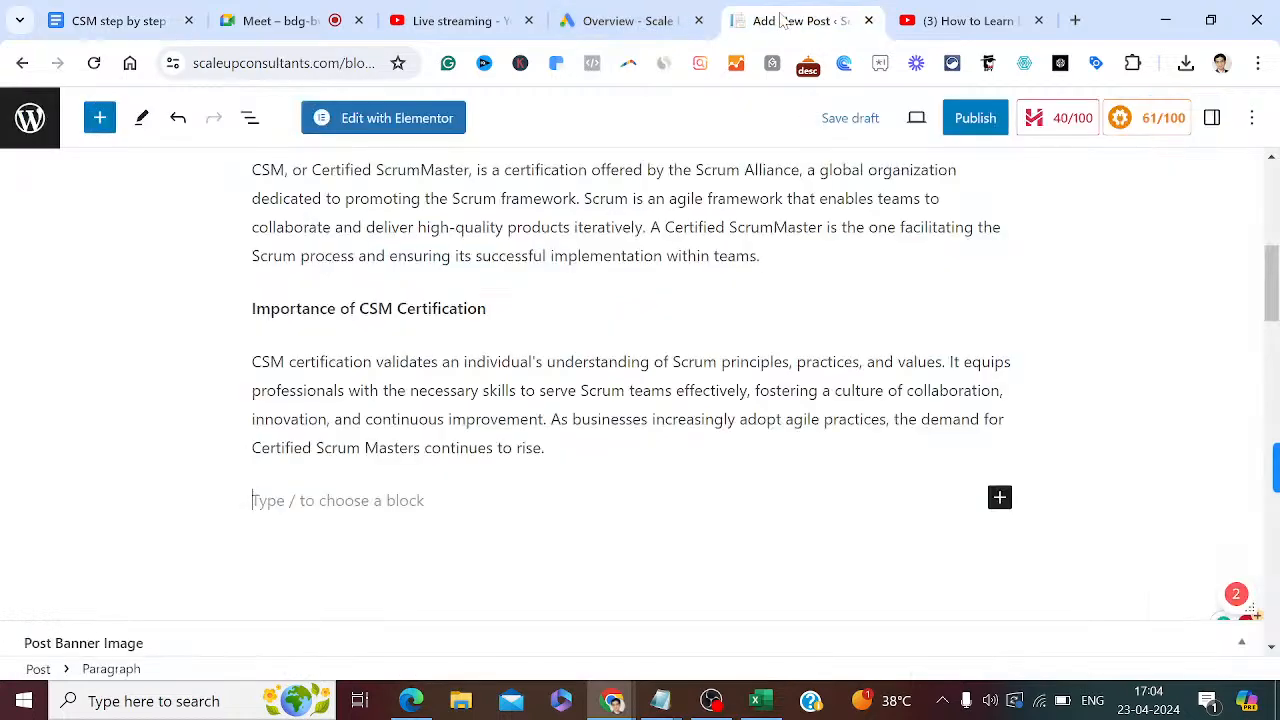
{"action": "left_click", "coordinate": [99, 118]}
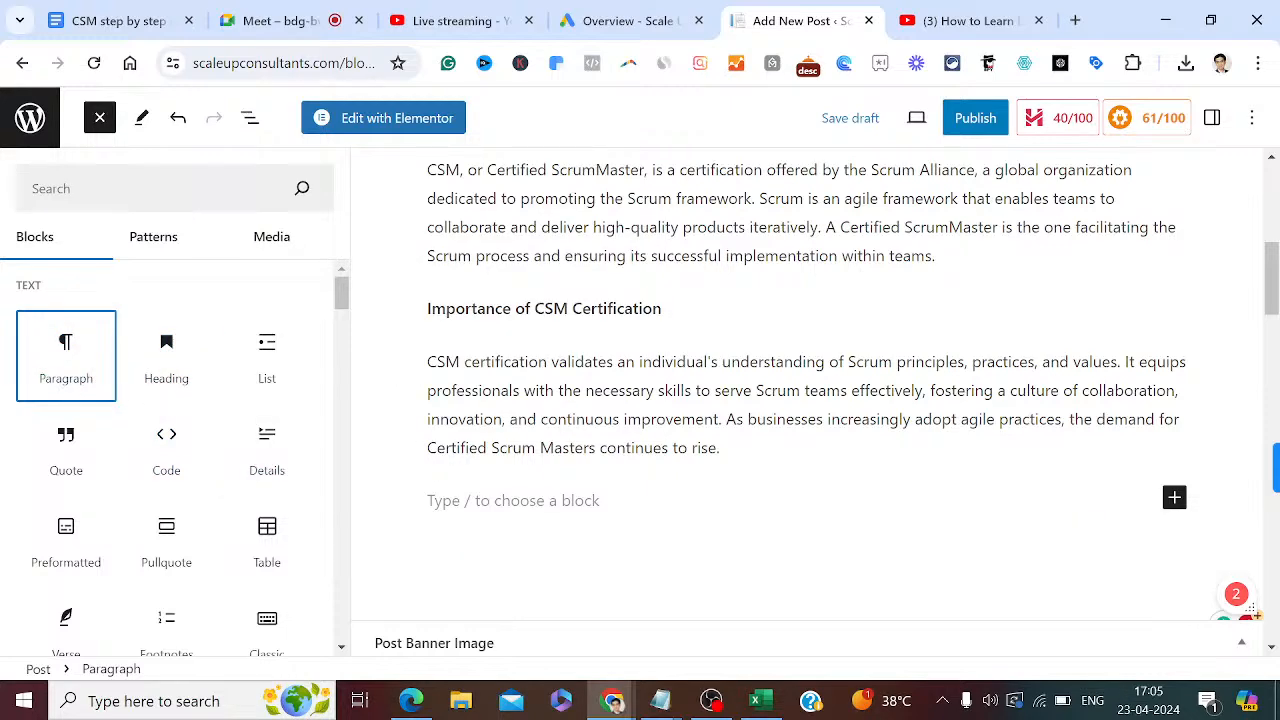
{"action": "left_click", "coordinate": [437, 493]}
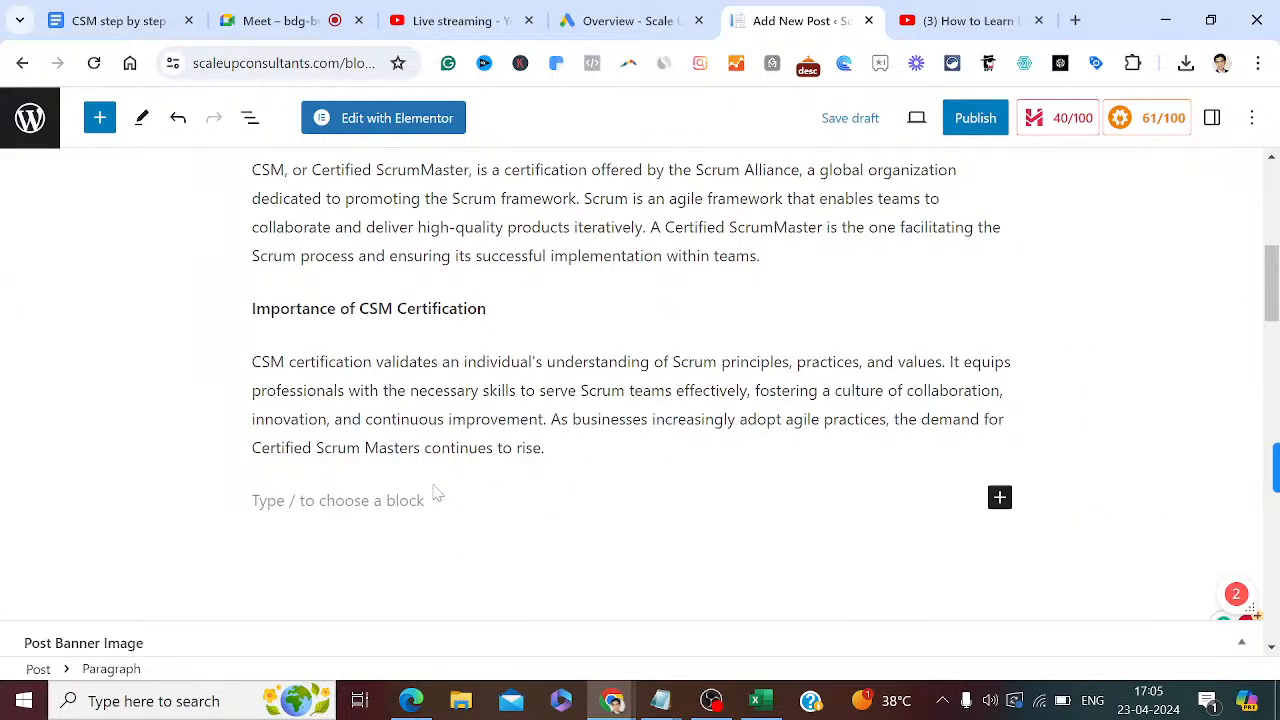
{"action": "key", "text": "ctrl+v"}
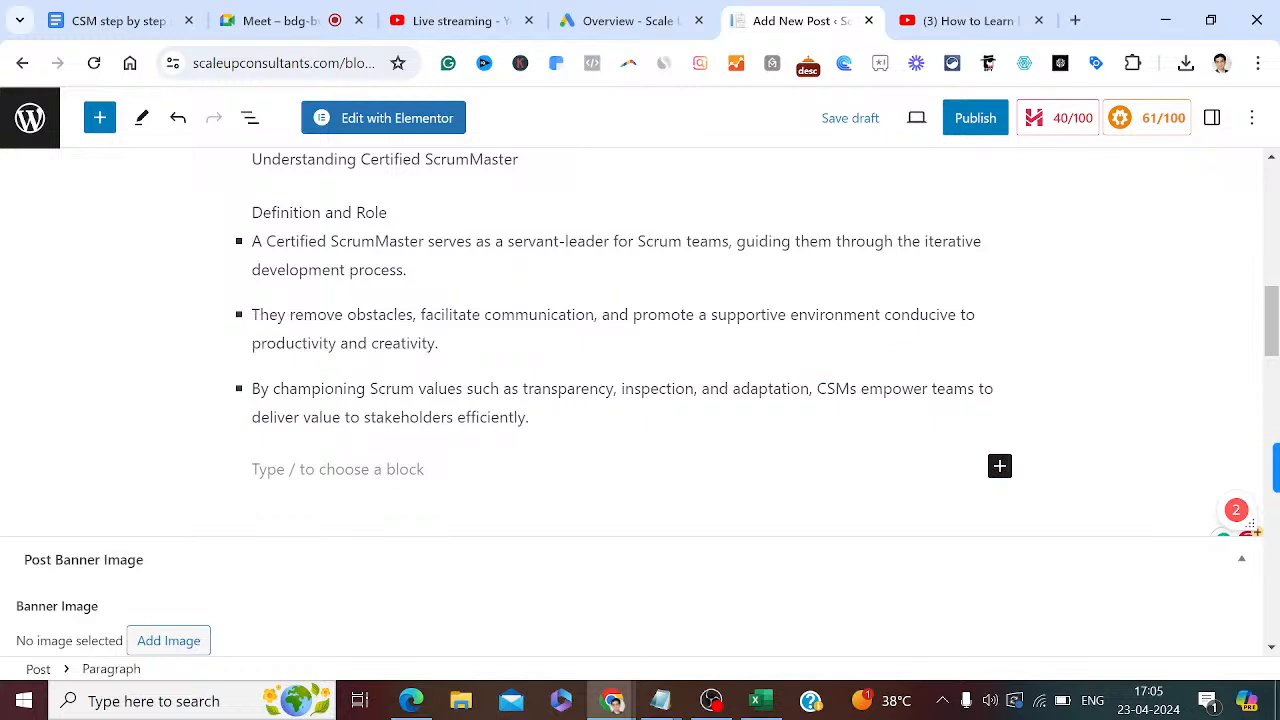
Insert an empty paragraph between the "Definition and Role" heading and the first bullet.
{"action": "left_click", "coordinate": [443, 217]}
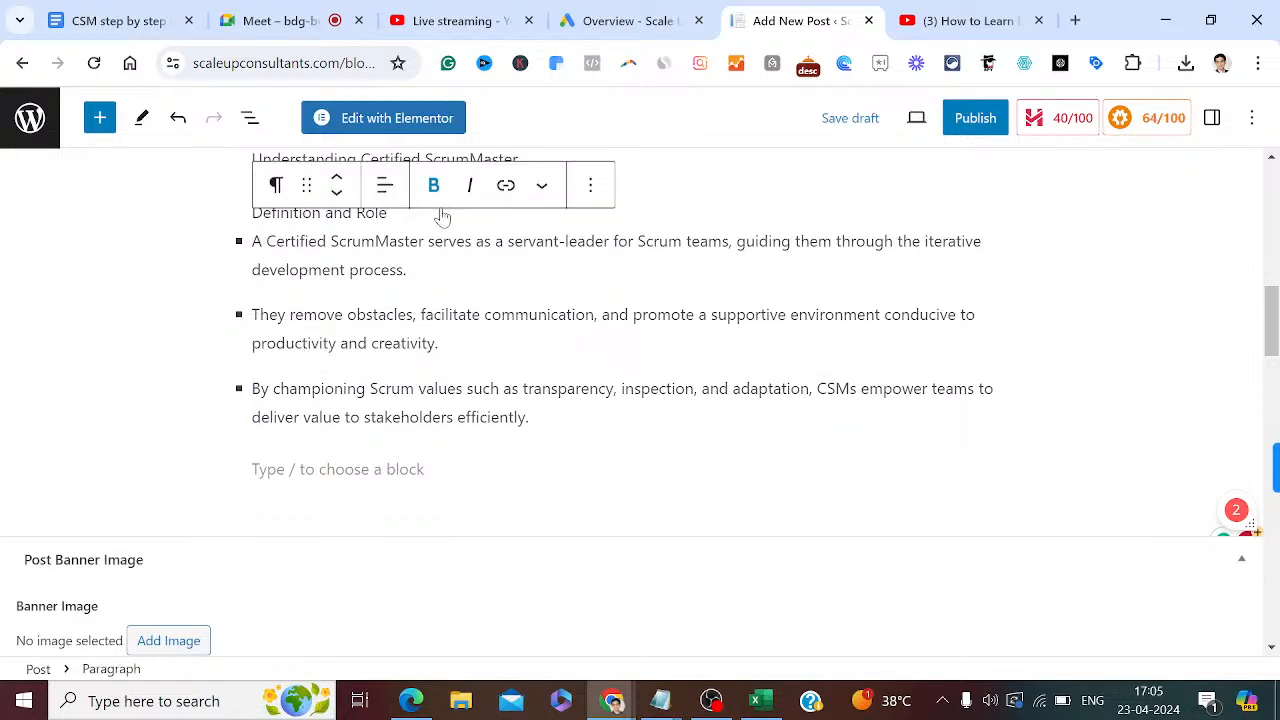
{"action": "key", "text": "Return"}
{"action": "key", "text": "Up"}
{"action": "key", "text": "Up"}
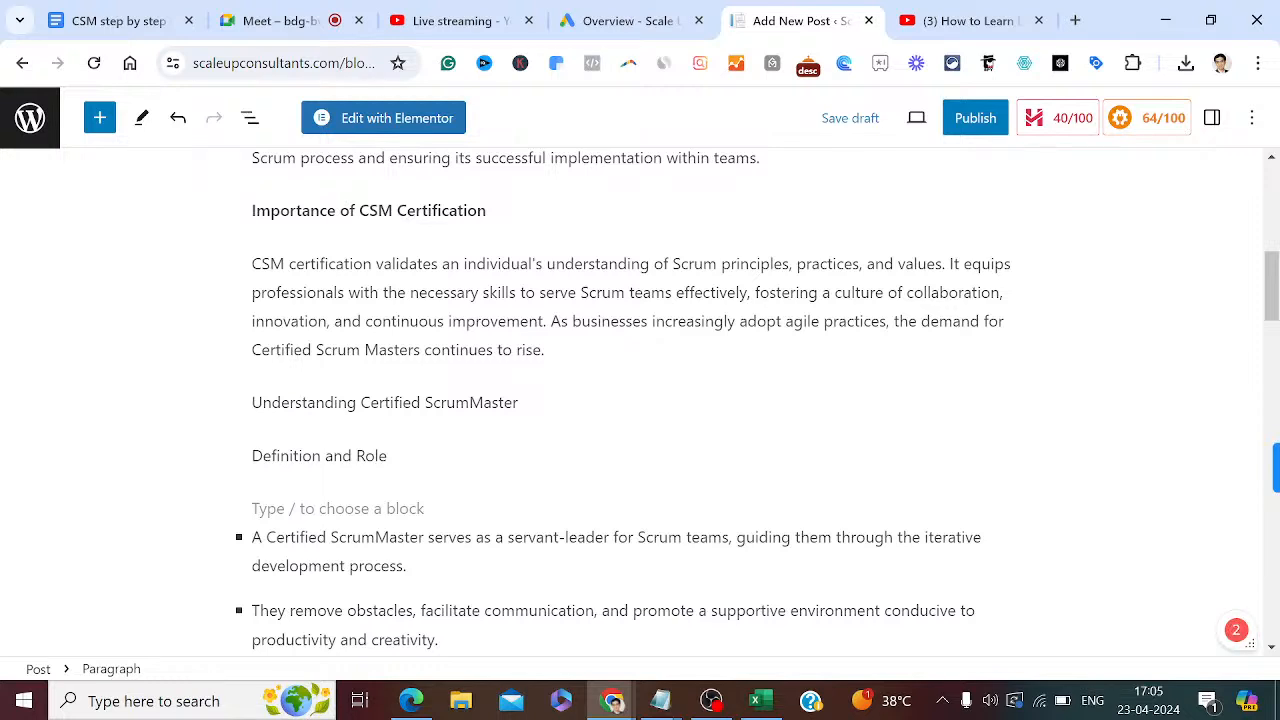
Bold the headings "Understanding Certified ScrumMaster" and "Definition and Role" in the post.
{"action": "left_click", "coordinate": [100, 20]}
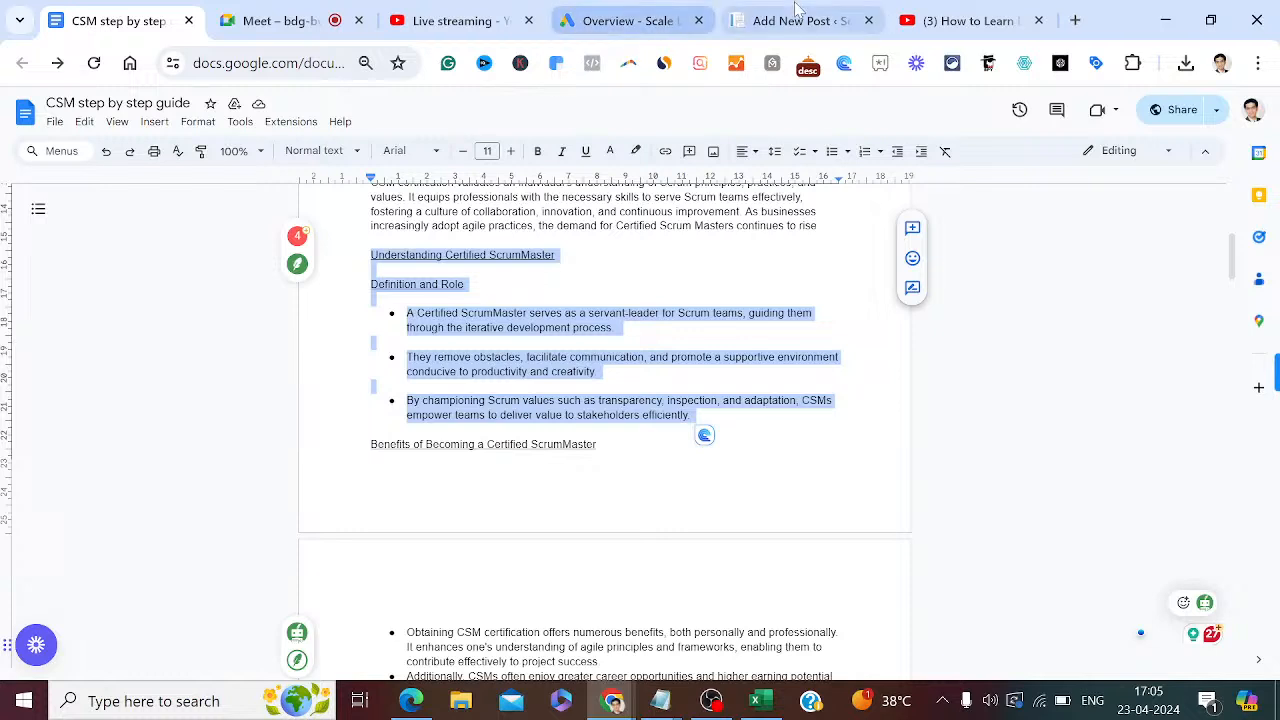
{"action": "left_click", "coordinate": [798, 14]}
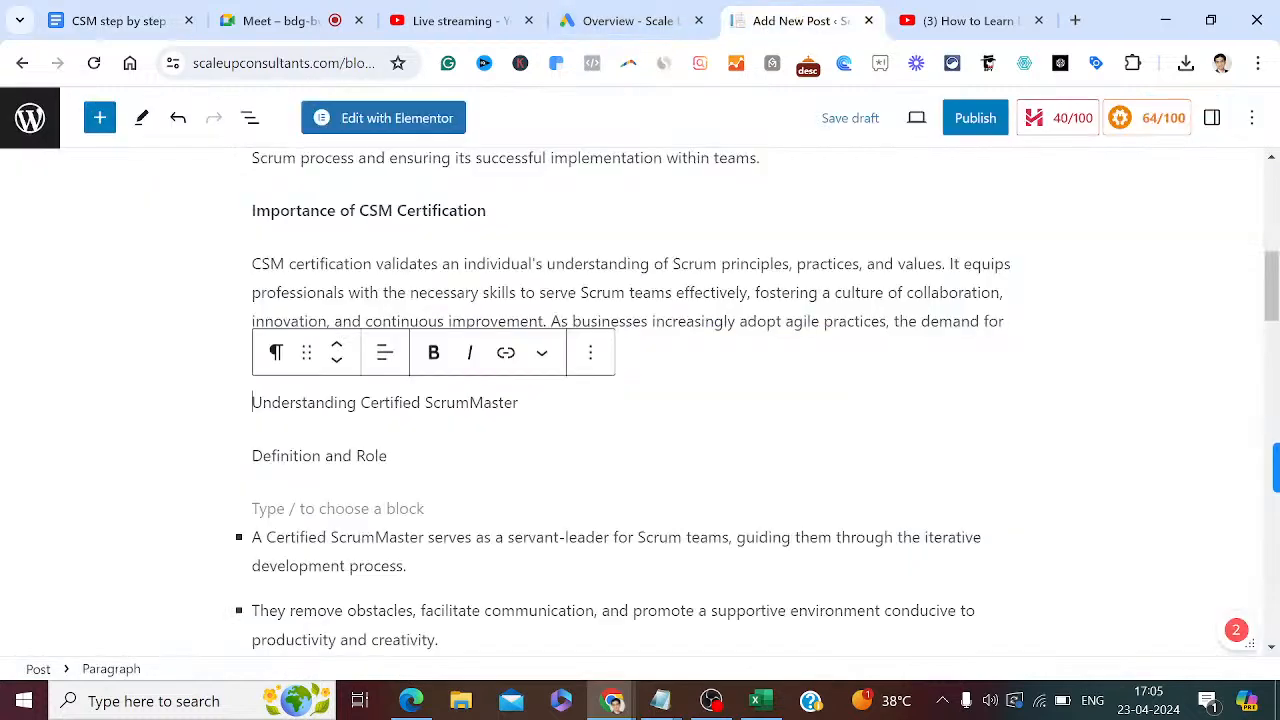
{"action": "triple_click", "coordinate": [375, 390]}
{"action": "key", "text": "ctrl+b"}
{"action": "key", "text": "Down"}
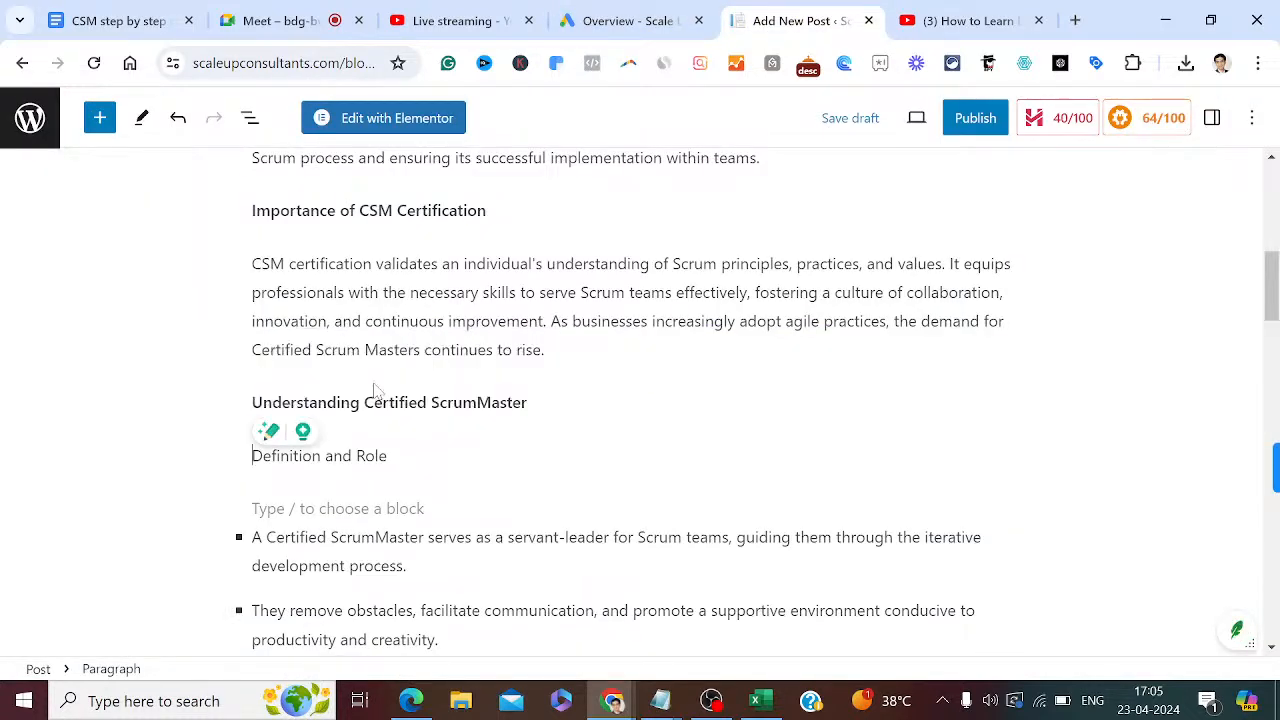
{"action": "key", "text": "shift+End"}
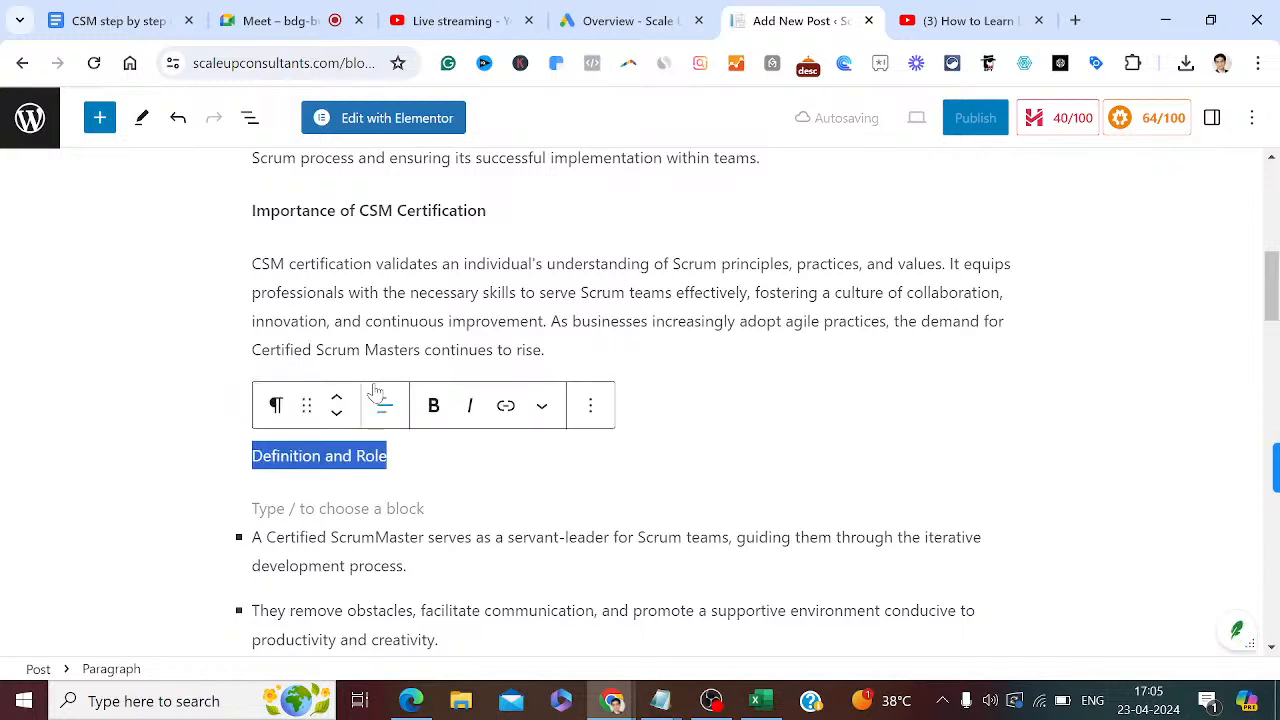
{"action": "key", "text": "ctrl+b"}
Join the separate bullet "By championing Scrum values…" to the list containing "They remove obstacles…", leaving no empty item between them.
{"action": "key", "text": "Down"}
{"action": "key", "text": "Down"}
{"action": "key", "text": "Down"}
{"action": "key", "text": "Down"}
{"action": "key", "text": "Down"}
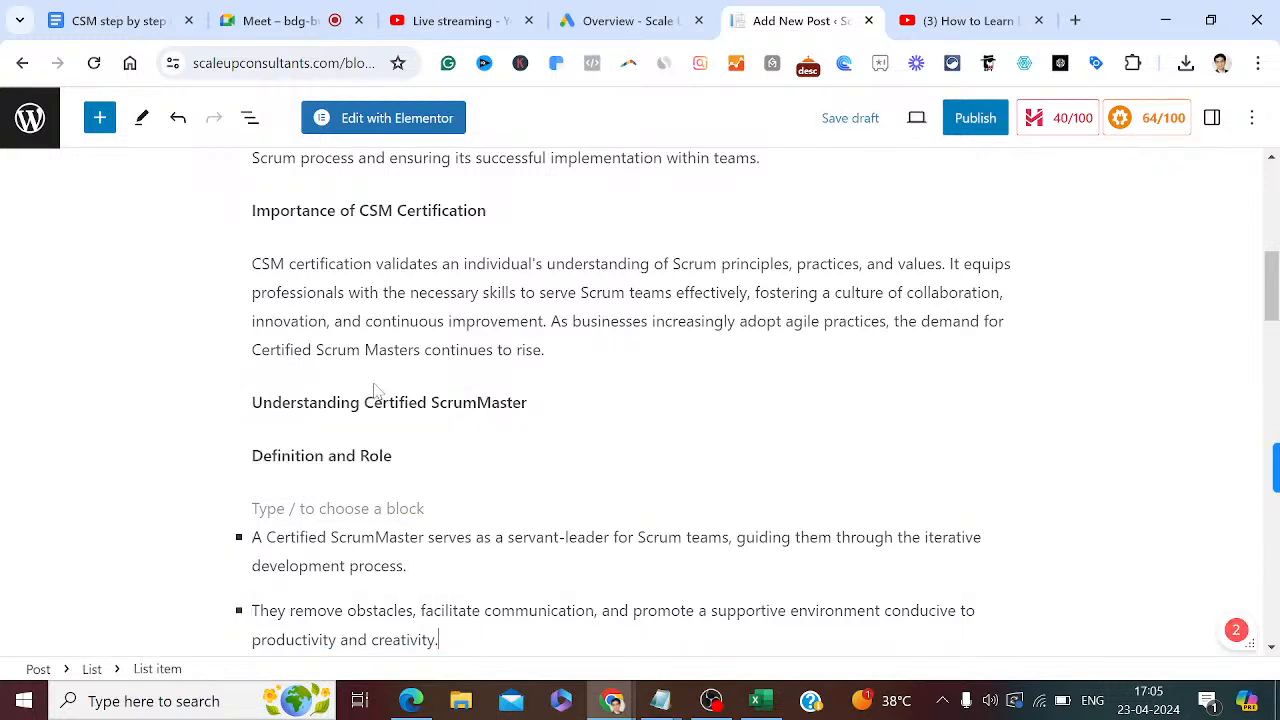
{"action": "key", "text": "Return"}
{"action": "type", "text": "By championing Scrum values such as transparency, inspection, and adaptation, CSMs empower teams to deliver value to stakeholders efficiently."}
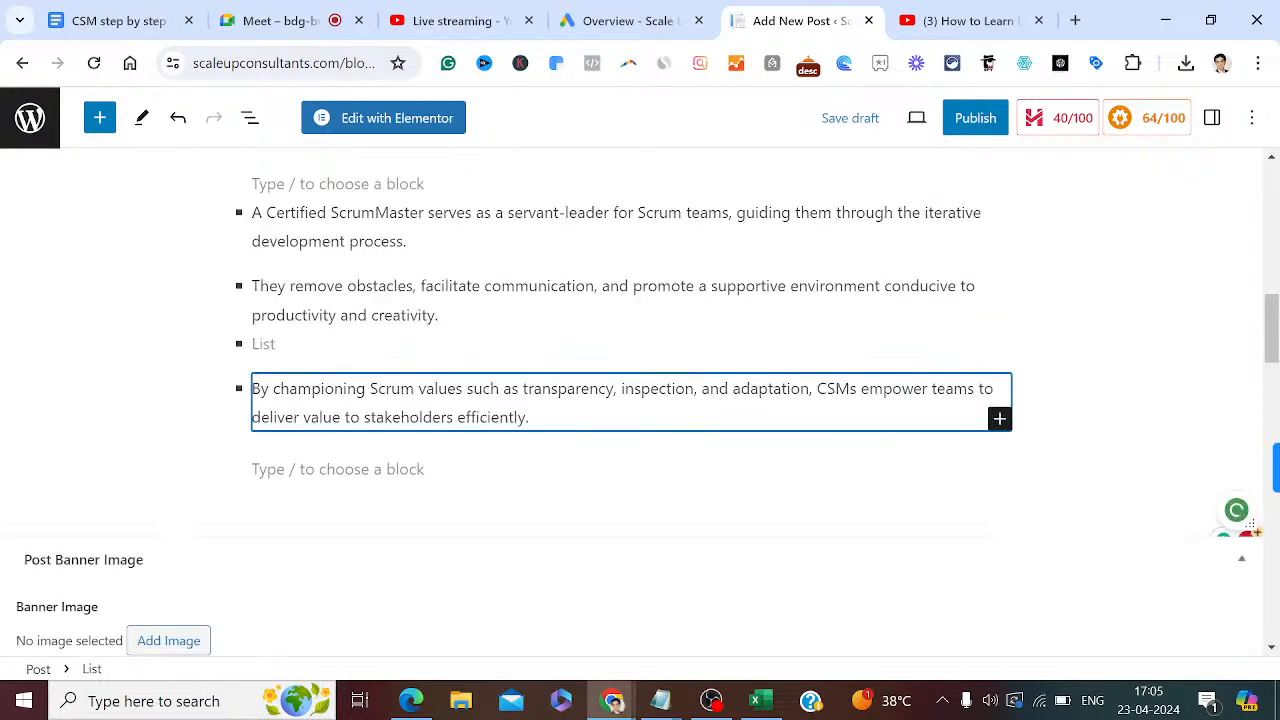
{"action": "key", "text": "Up"}
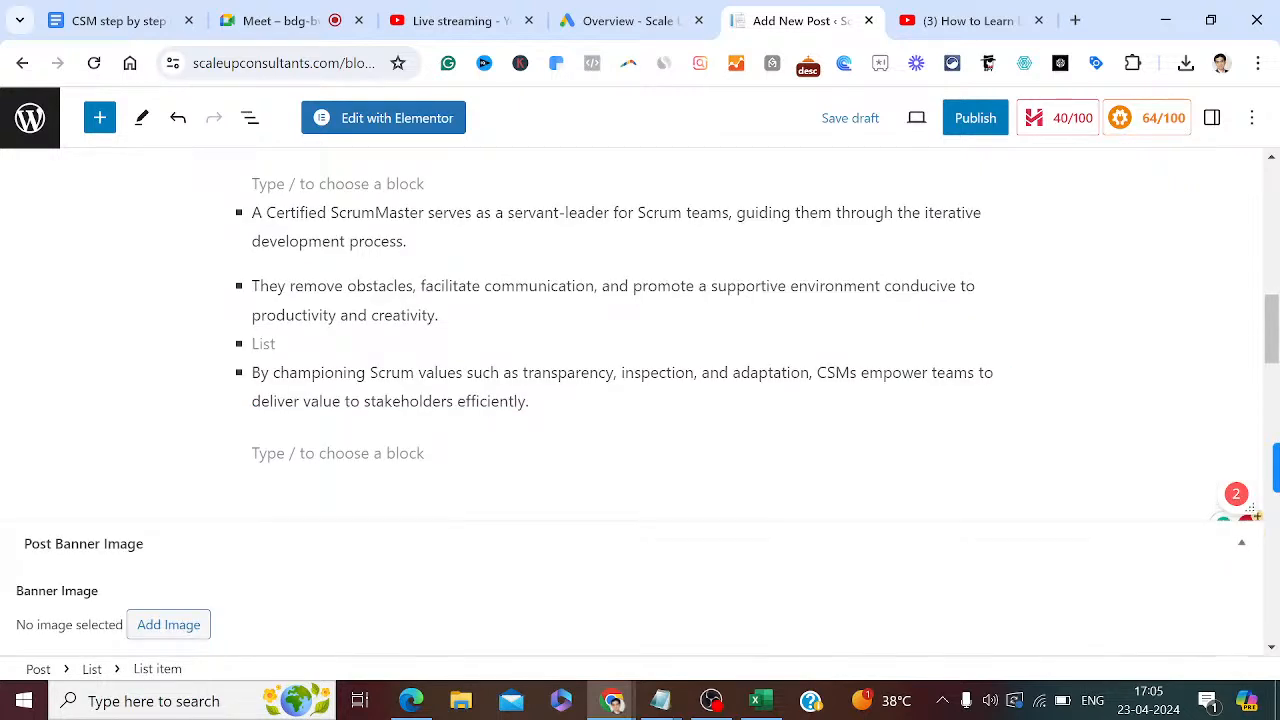
{"action": "key", "text": "Delete"}
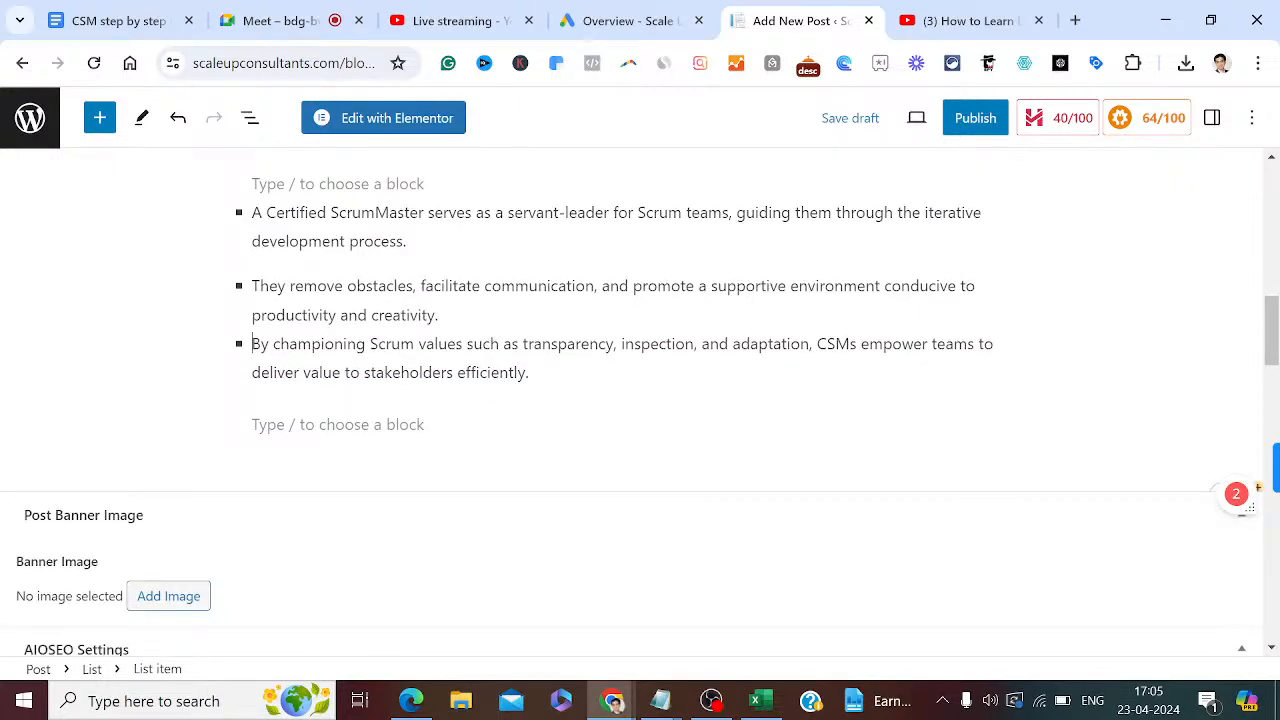
{"action": "key", "text": "Left"}
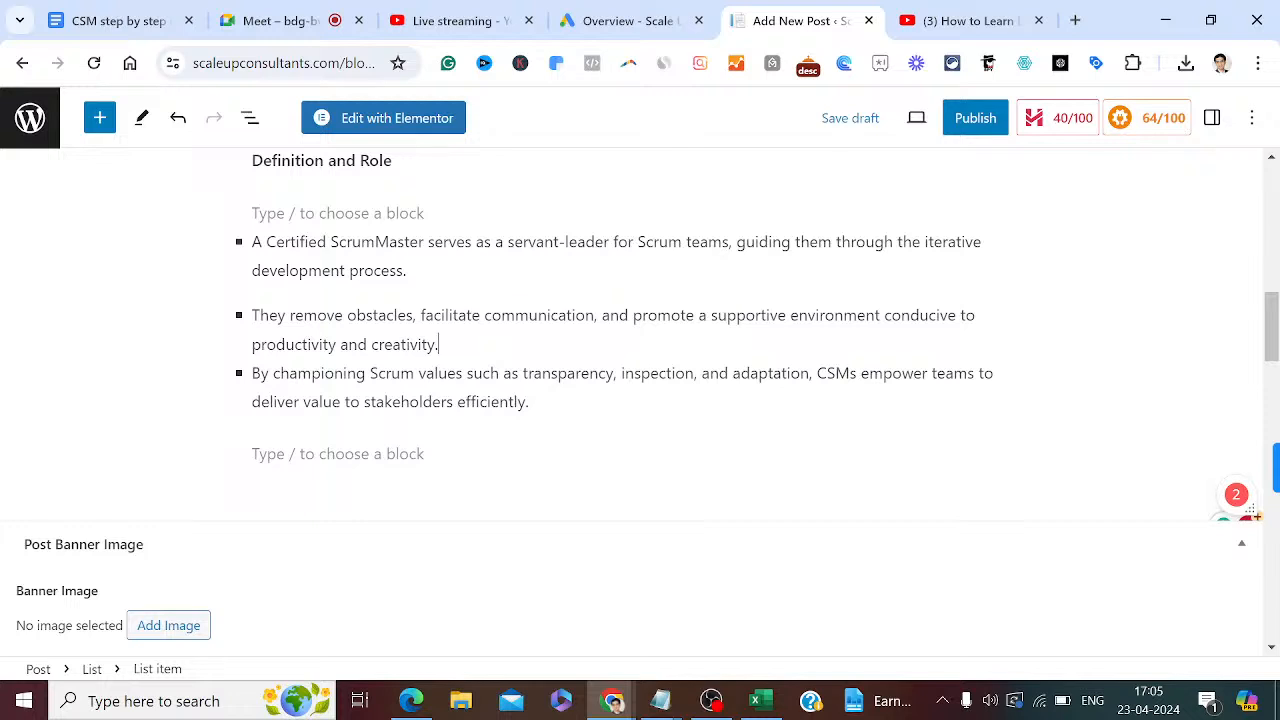
Convert the bullets "A Certified ScrumMaster serves…" and "They remove obstacles…" into plain paragraphs.
{"action": "key", "text": "Return"}
{"action": "key", "text": "BackSpace"}
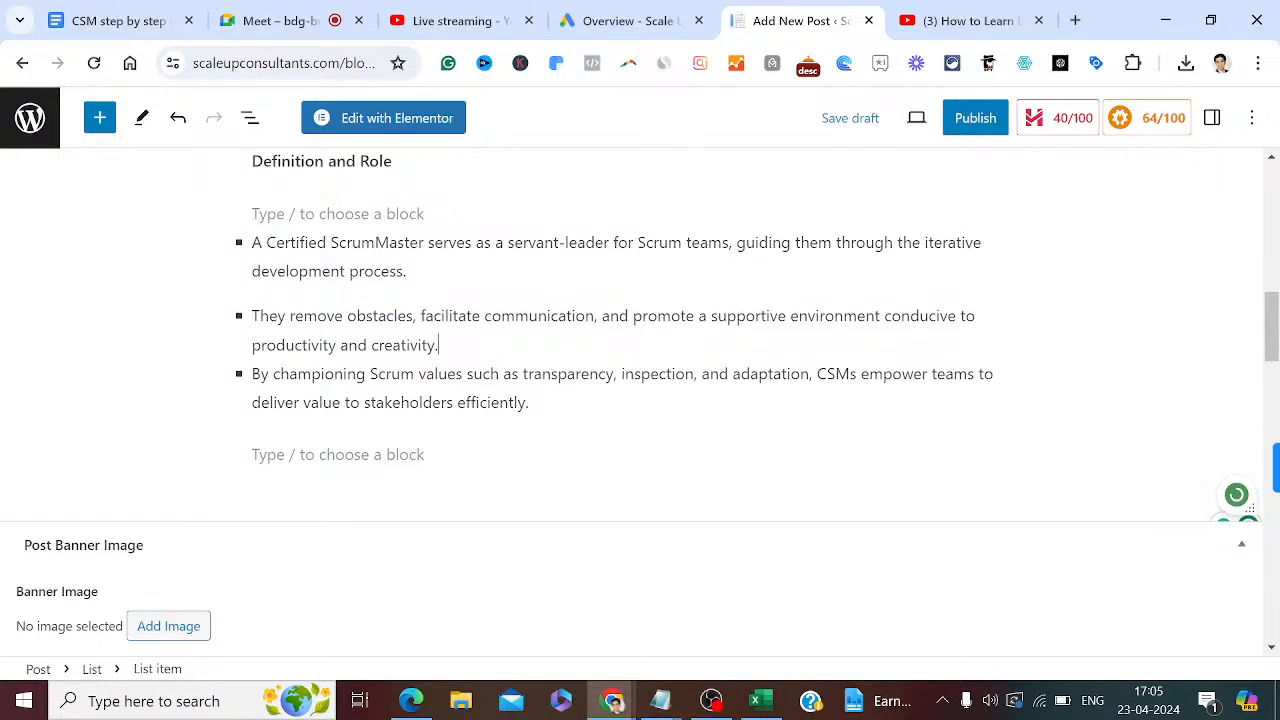
{"action": "left_click", "coordinate": [253, 271]}
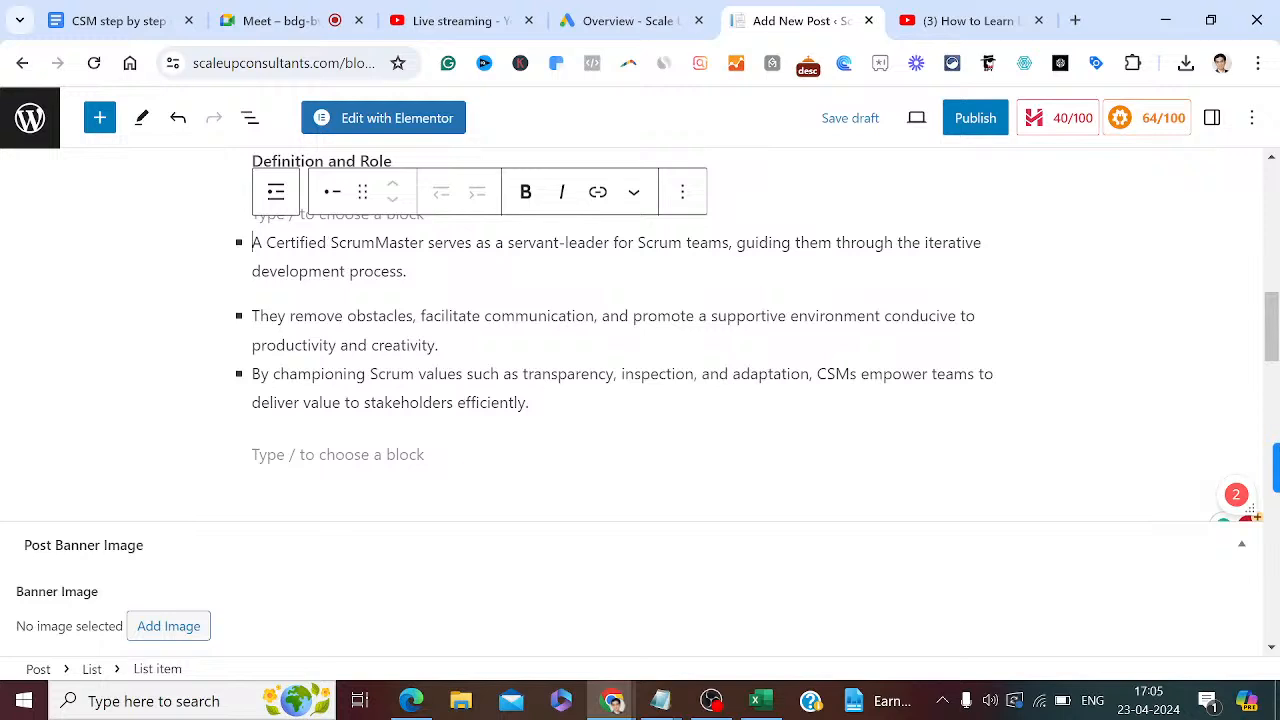
{"action": "key", "text": "BackSpace"}
{"action": "key", "text": "Down"}
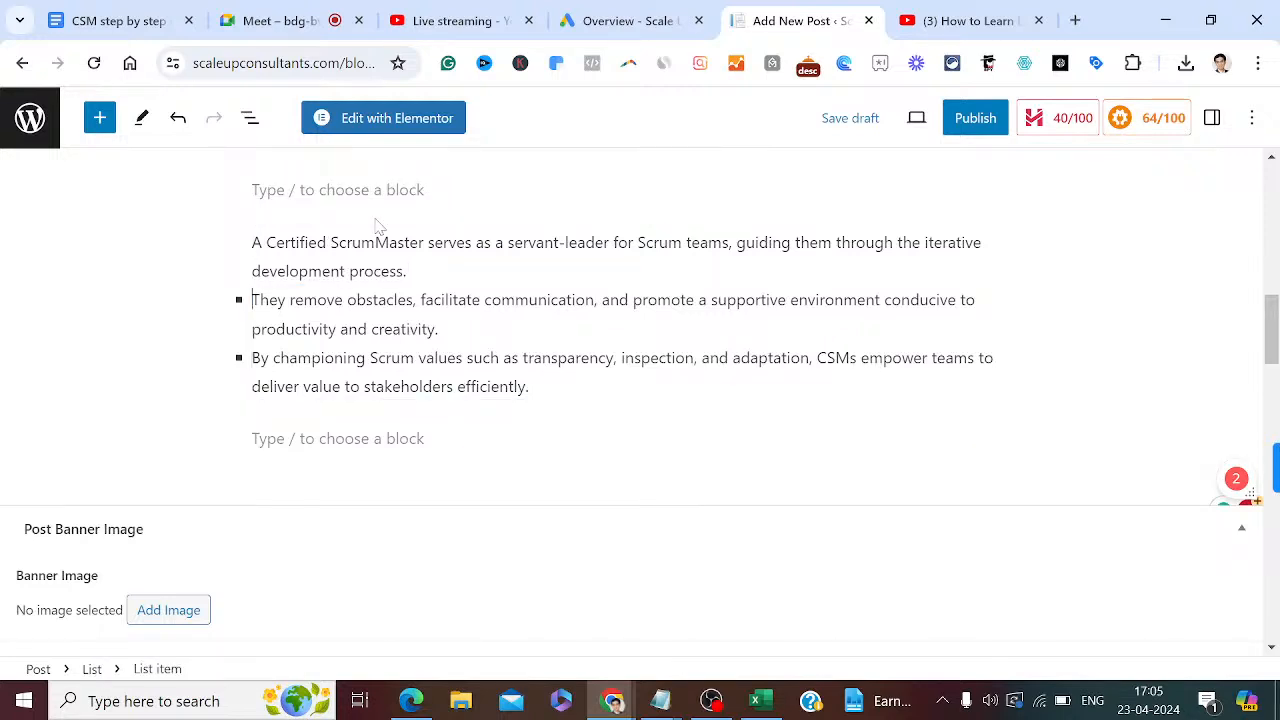
{"action": "key", "text": "Up"}
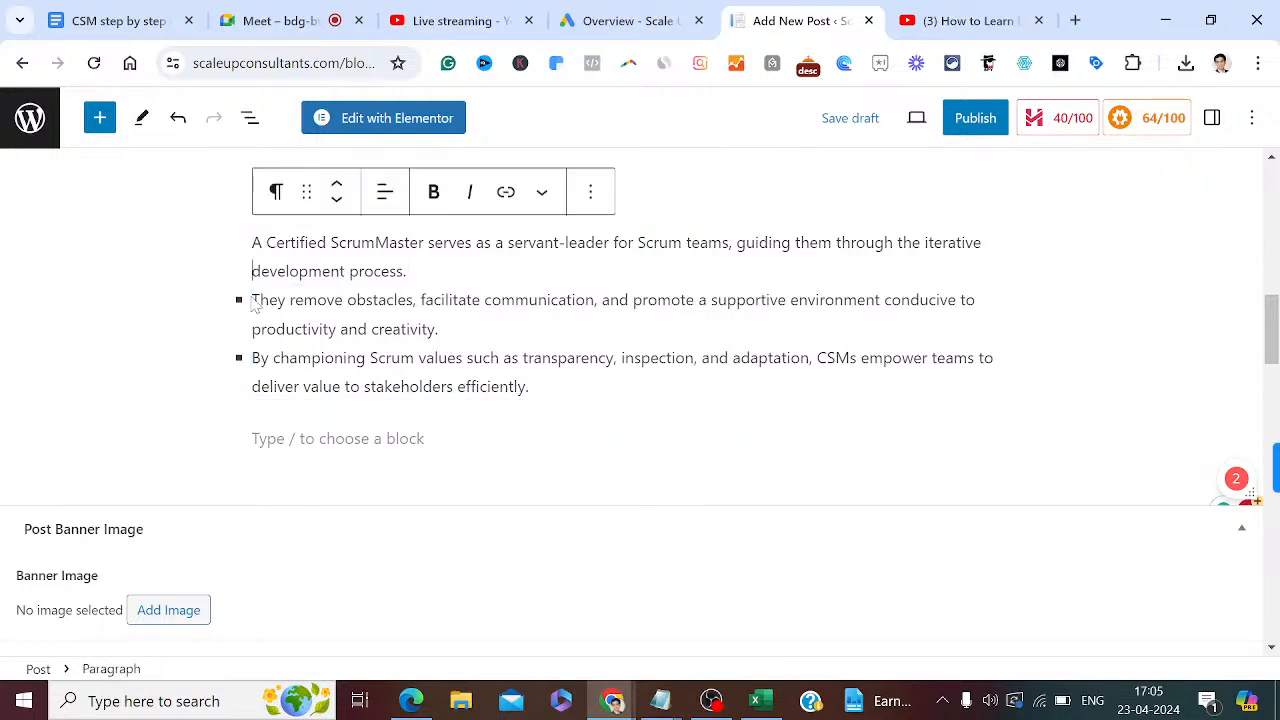
{"action": "key", "text": "Down"}
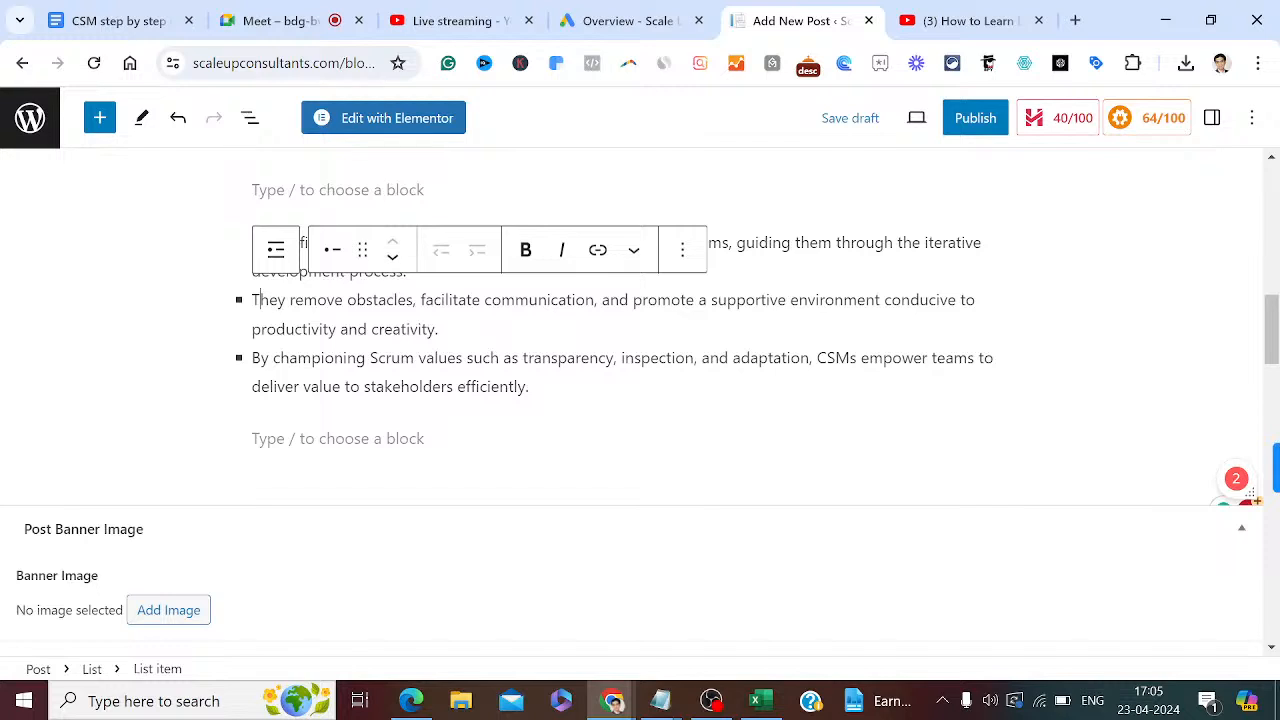
{"action": "key", "text": "Left"}
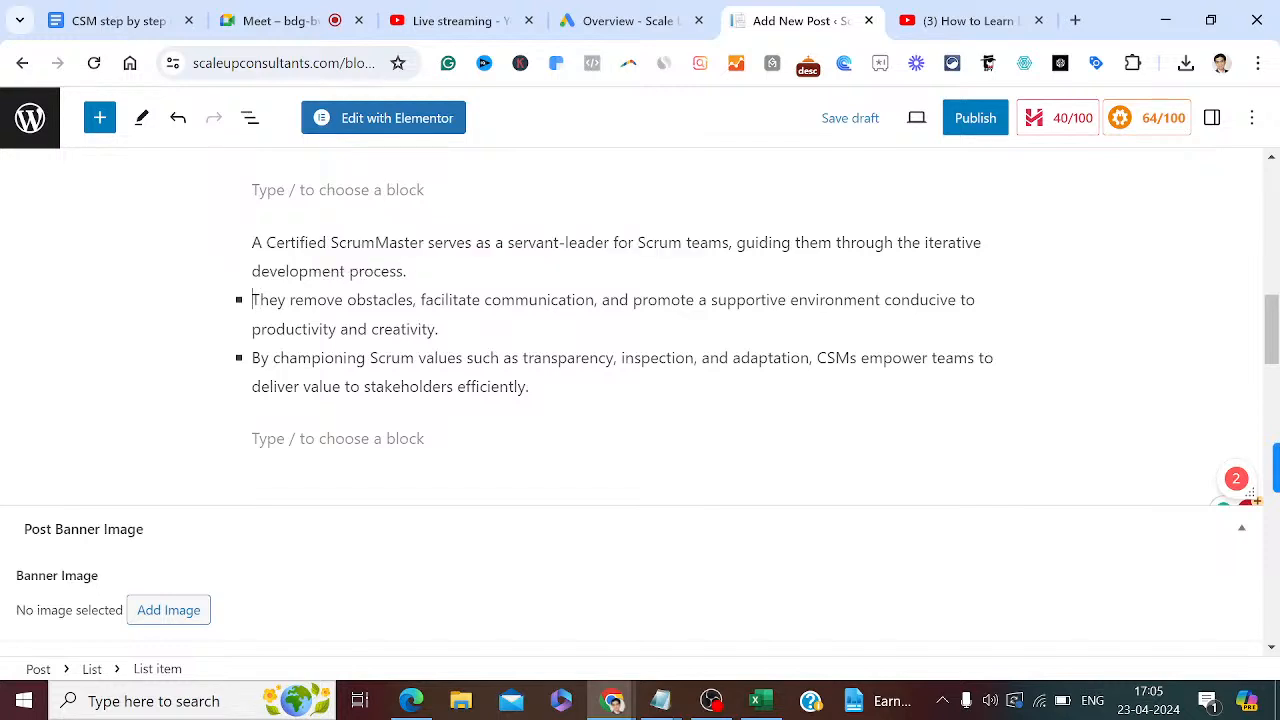
{"action": "key", "text": "BackSpace"}
{"action": "key", "text": "Down"}
{"action": "key", "text": "Up"}
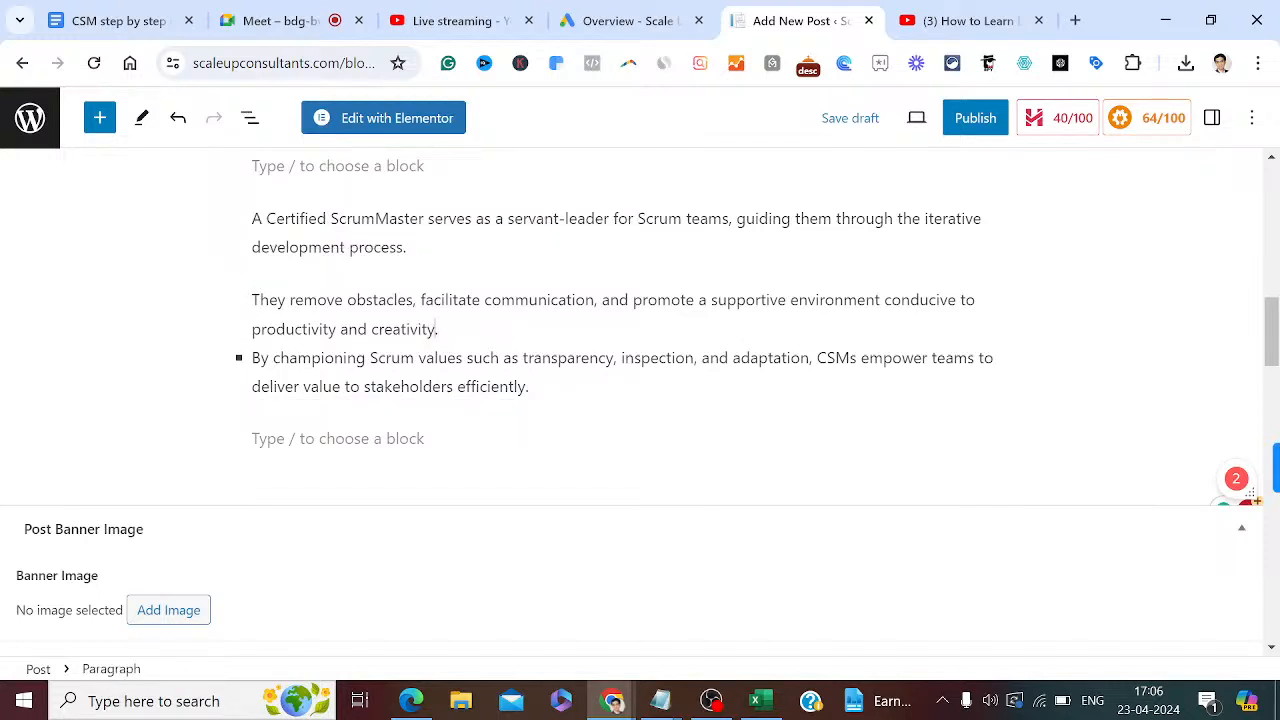
Convert the remaining bullet "By championing Scrum values…" into a plain paragraph.
{"action": "double_click", "coordinate": [258, 358]}
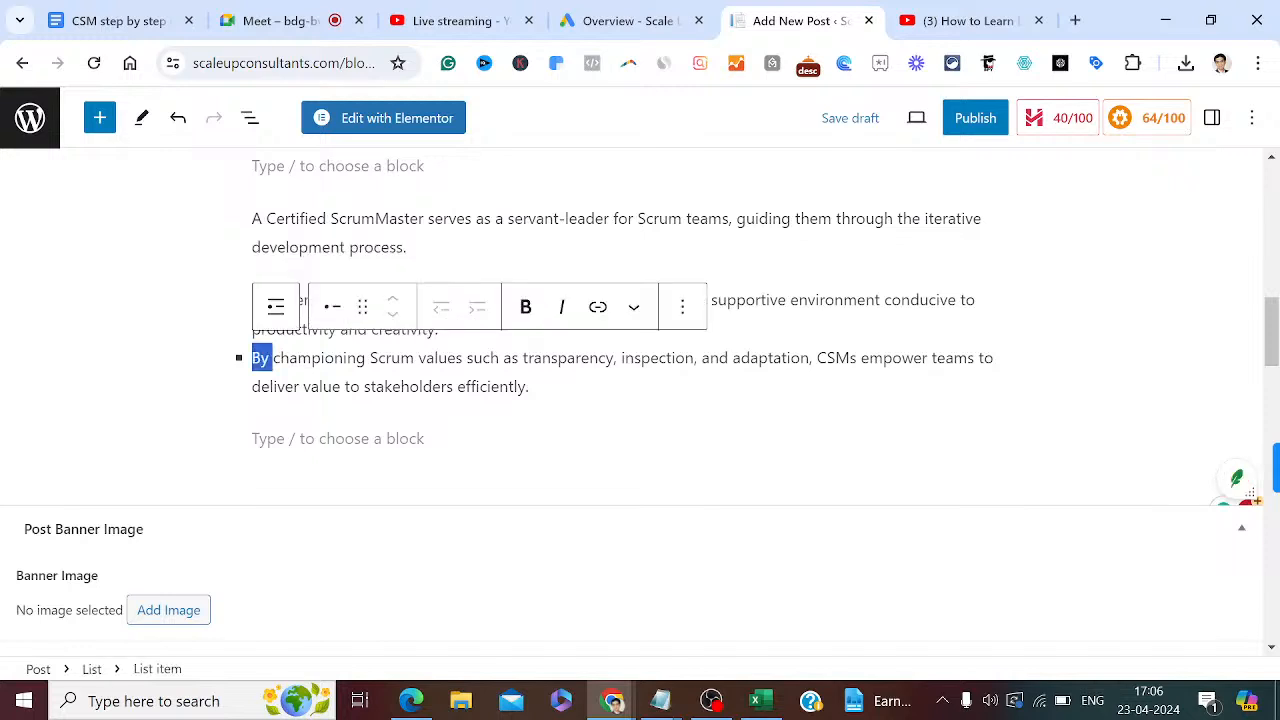
{"action": "key", "text": "Left"}
{"action": "key", "text": "BackSpace"}
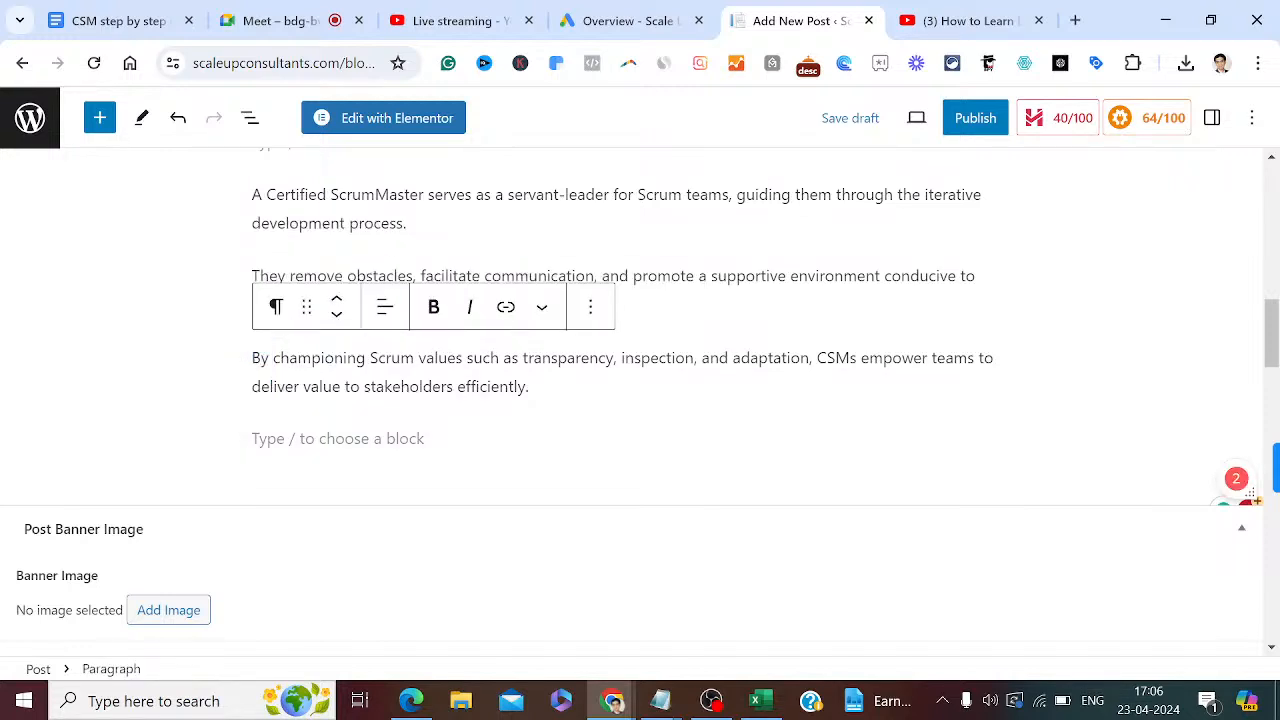
{"action": "key", "text": "Left"}
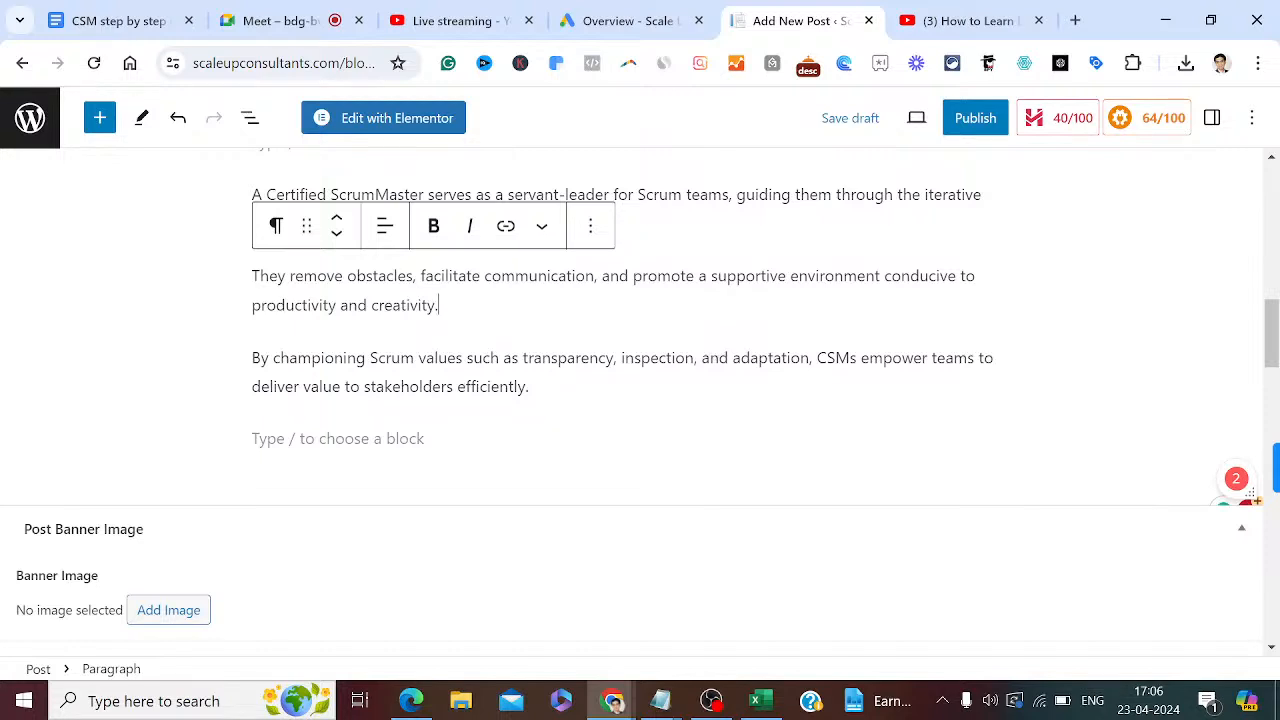
{"action": "left_click", "coordinate": [531, 387]}
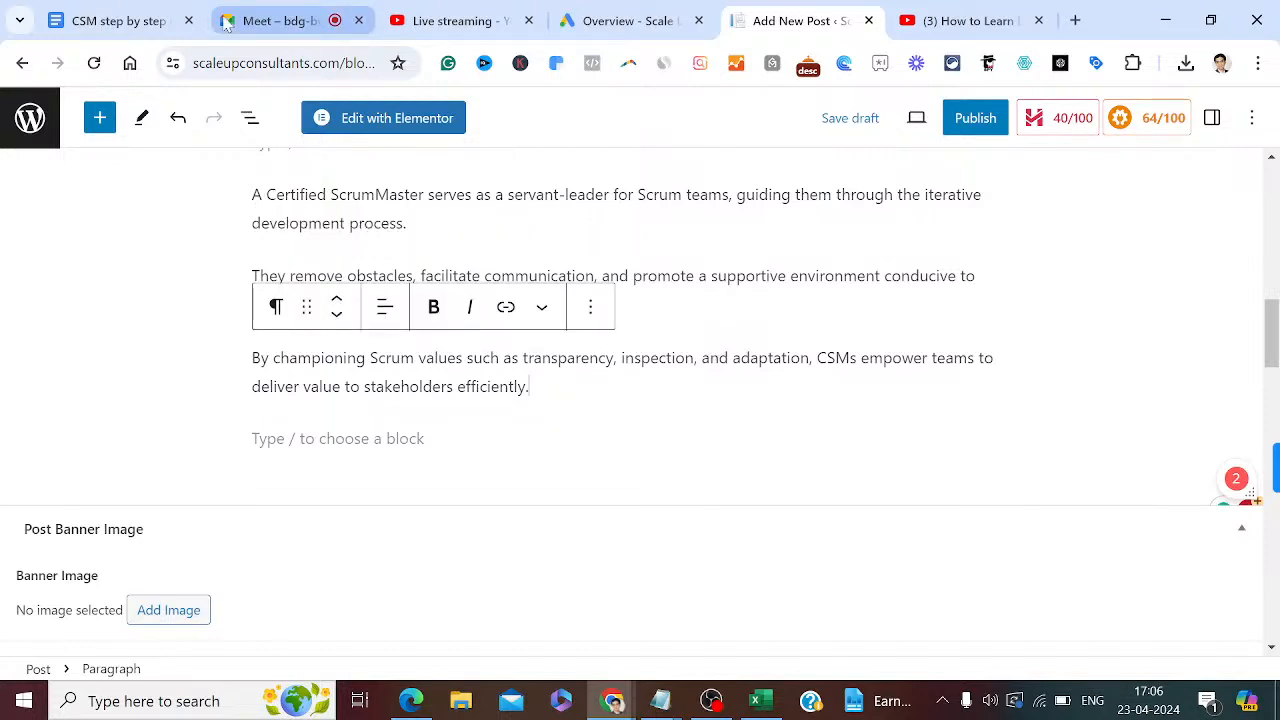
Switch to the "CSM step by step guide" in Google Docs and insert an empty line above the "Benefits of Becoming a Certified ScrumMaster" heading.
{"action": "left_click", "coordinate": [118, 20]}
{"action": "key", "text": "Down"}
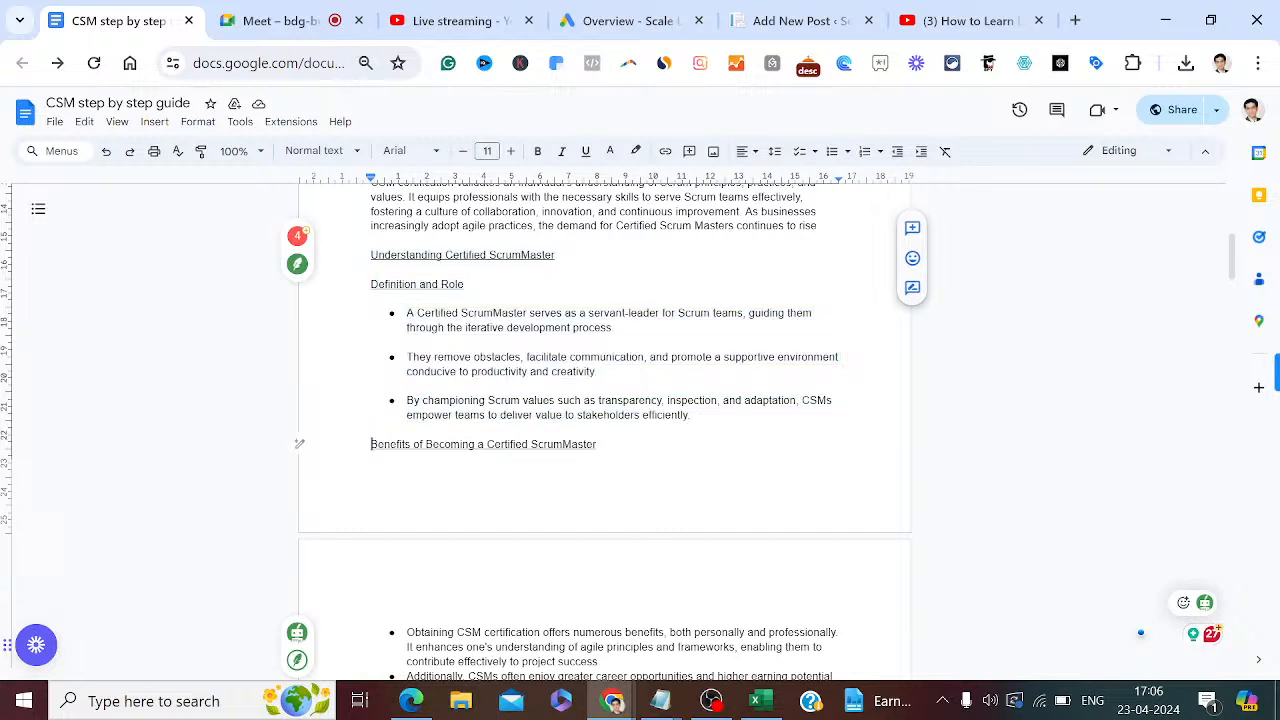
{"action": "key", "text": "Return"}
{"action": "key", "text": "Down"}
{"action": "key", "text": "Down"}
{"action": "key", "text": "Down"}
{"action": "key", "text": "Down"}
{"action": "key", "text": "Down"}
{"action": "key", "text": "Down"}
{"action": "key", "text": "Down"}
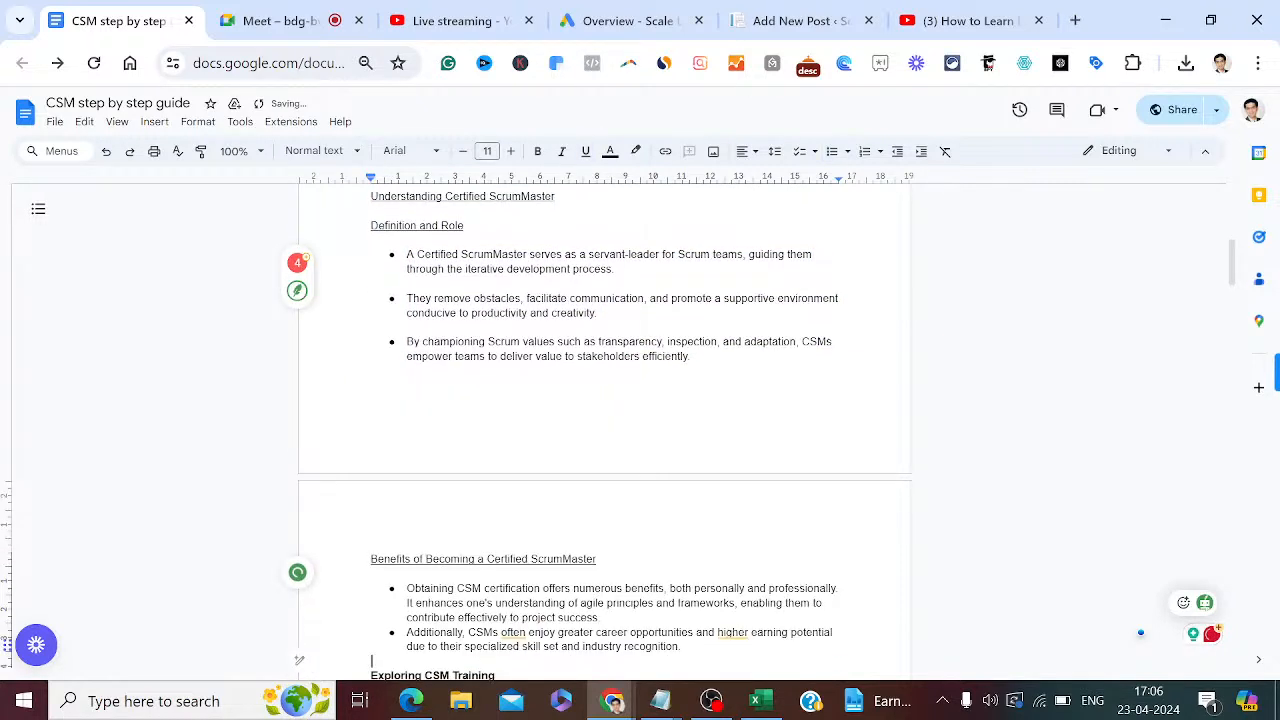
Return to the WordPress post and add an empty paragraph block below the "By championing Scrum values…" paragraph.
{"action": "left_click", "coordinate": [800, 20]}
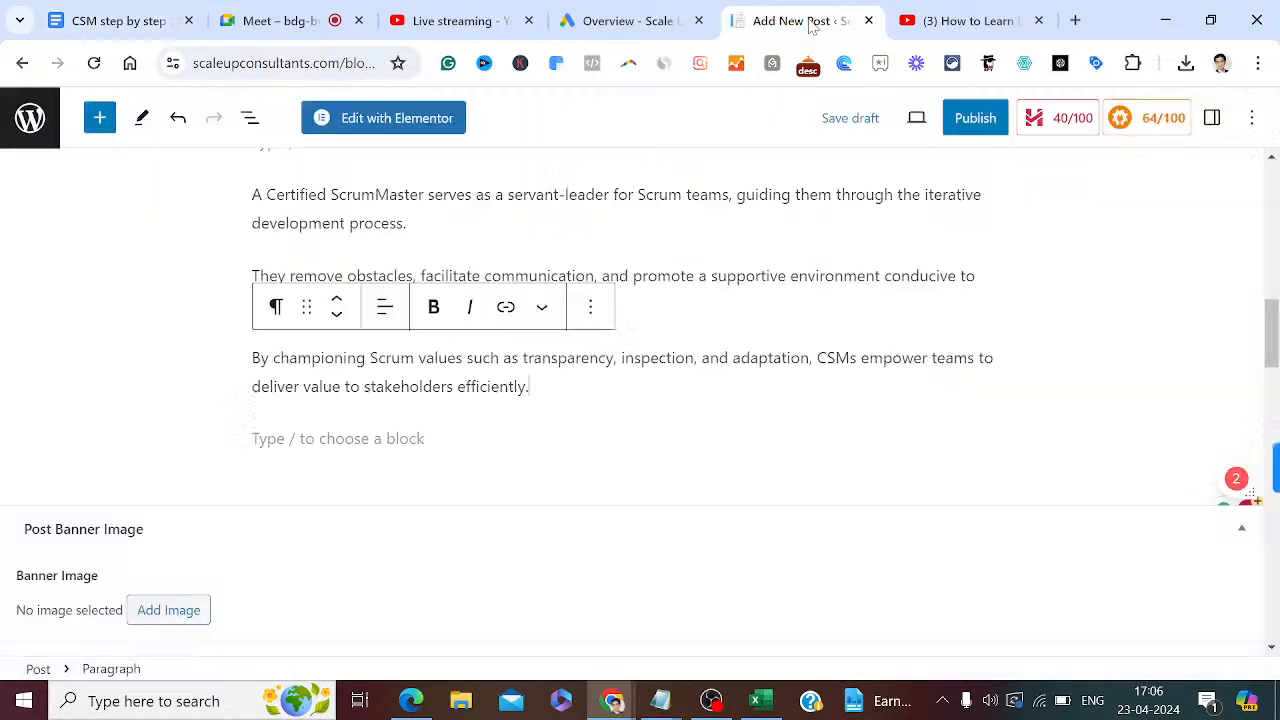
{"action": "left_click", "coordinate": [100, 120]}
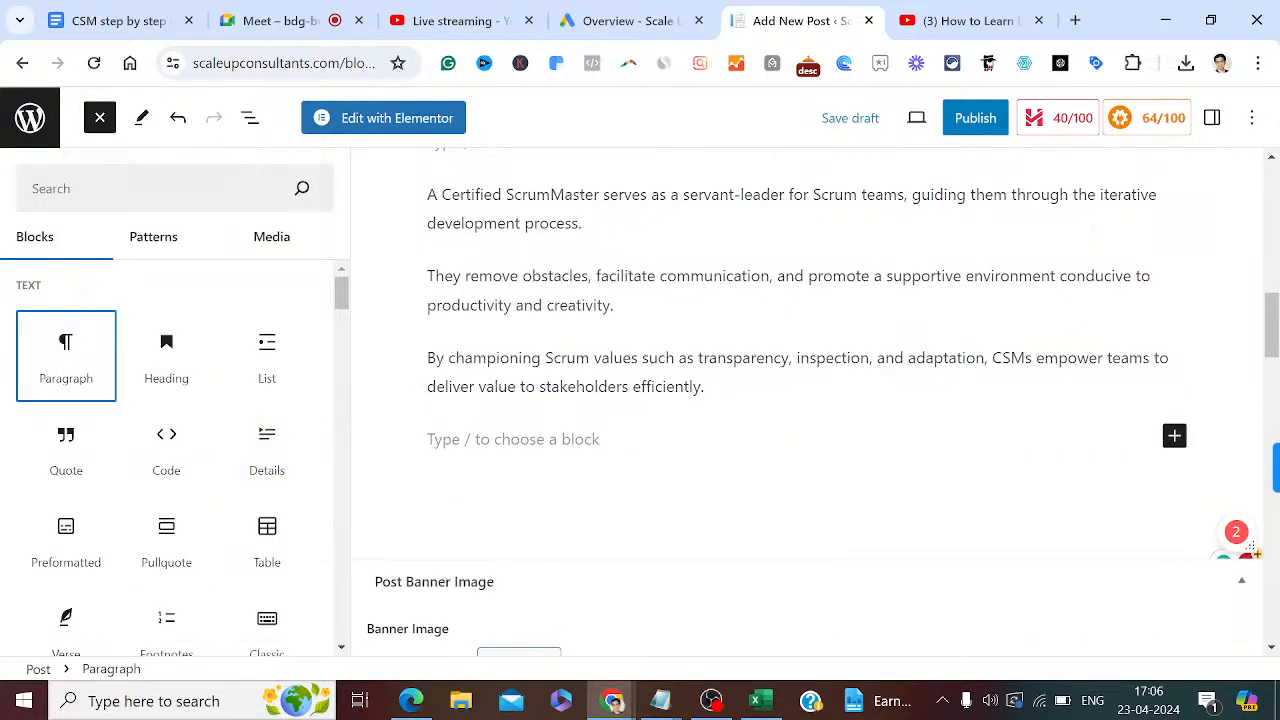
{"action": "left_click", "coordinate": [513, 439]}
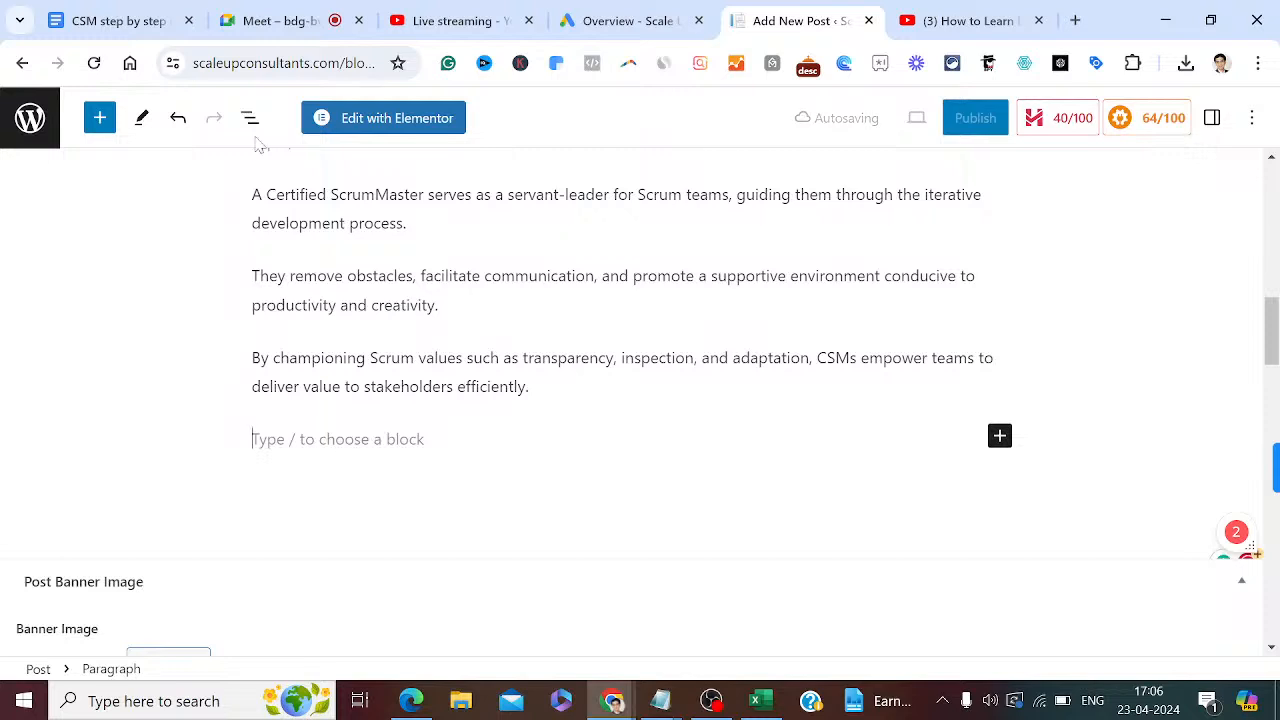
Copy the "Benefits of Becoming a Certified ScrumMaster" heading and its two bullets from the Google Docs guide.
{"action": "left_click", "coordinate": [129, 20]}
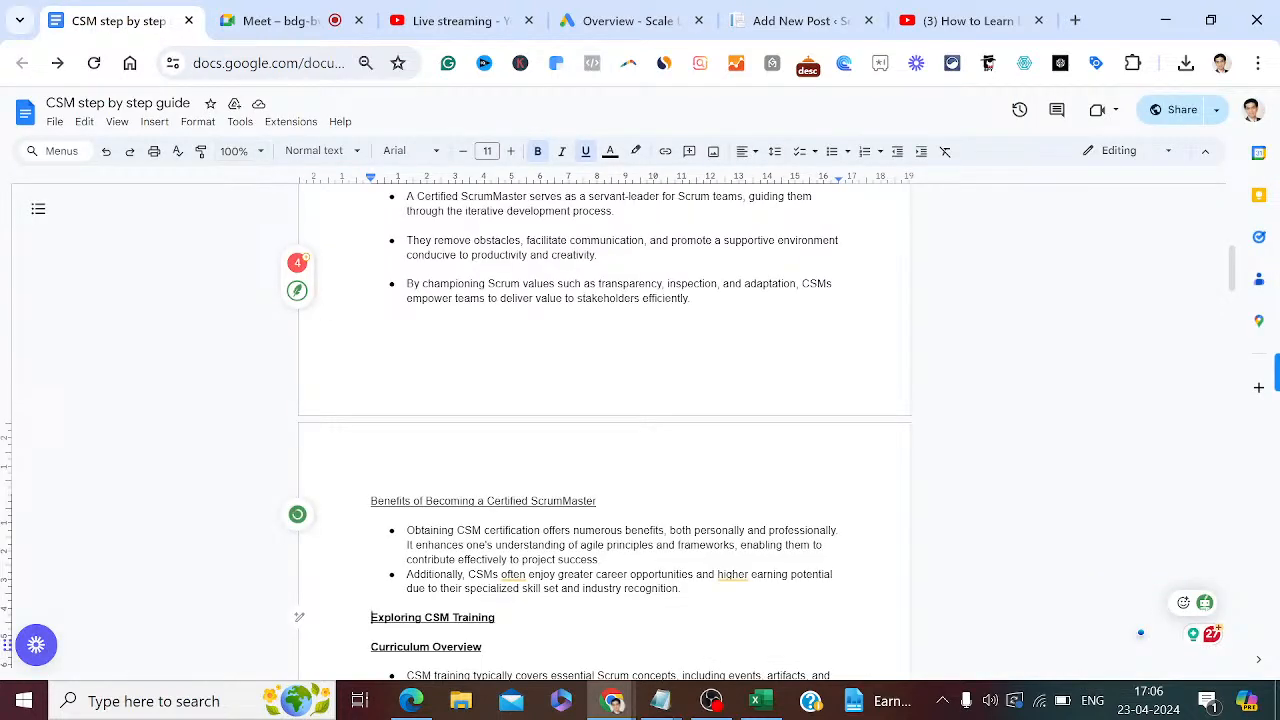
{"action": "left_click", "coordinate": [299, 500]}
{"action": "key", "text": "shift+Down"}
{"action": "key", "text": "shift+Down"}
{"action": "key", "text": "shift+Down"}
{"action": "key", "text": "shift+Down"}
{"action": "key", "text": "shift+Down"}
{"action": "key", "text": "shift+Down"}
{"action": "key", "text": "shift+Down"}
{"action": "key", "text": "ctrl+c"}
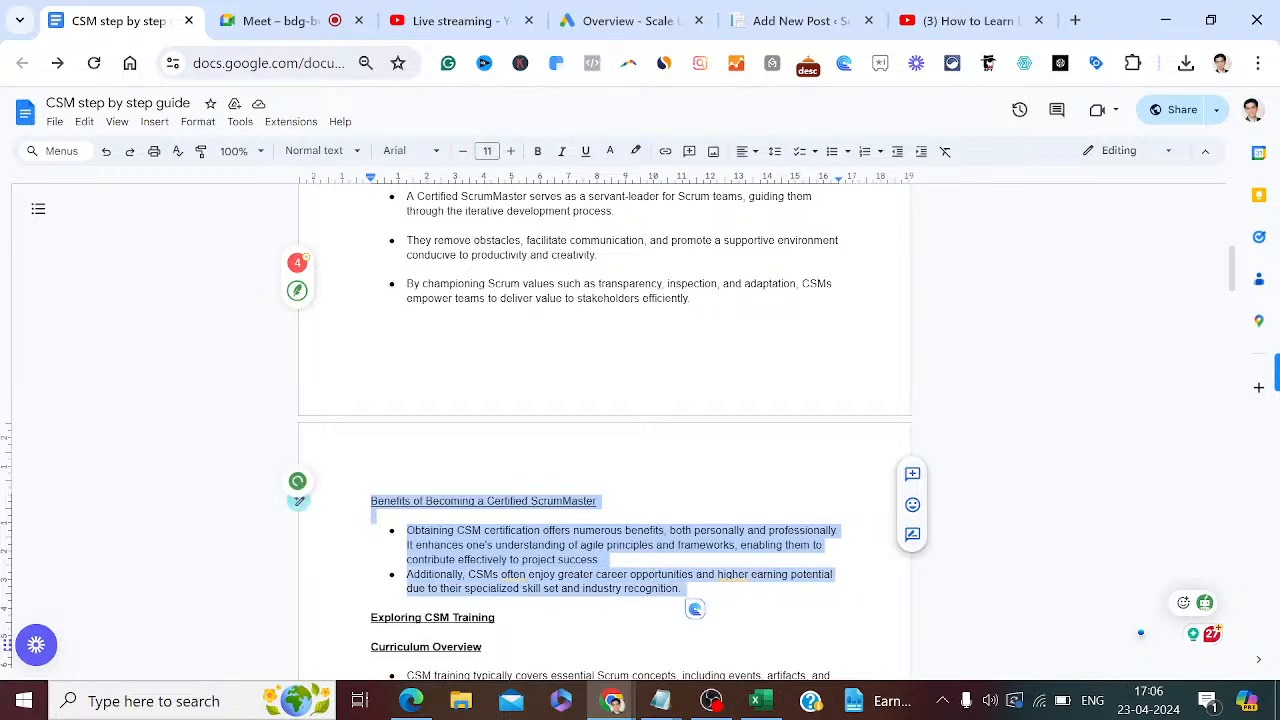
Paste the copied benefits section into the post's empty block below the "By championing Scrum values…" paragraph.
{"action": "left_click", "coordinate": [786, 22]}
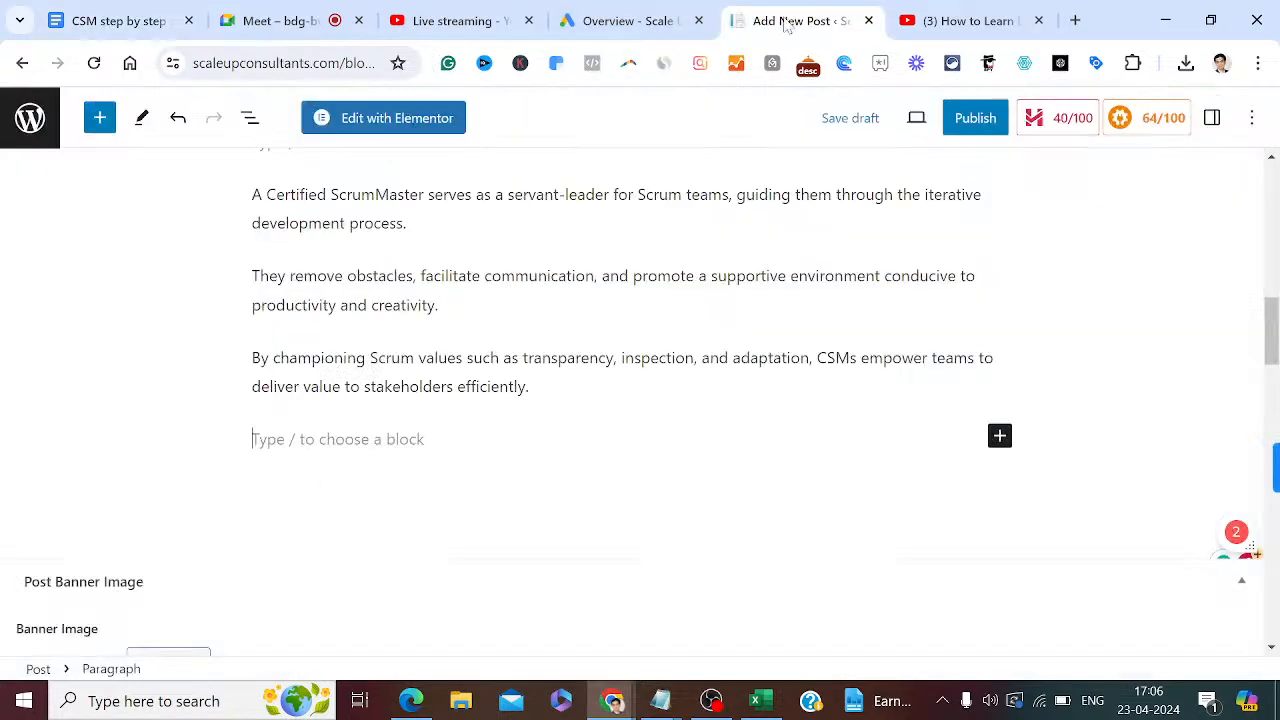
{"action": "key", "text": "ctrl+v"}
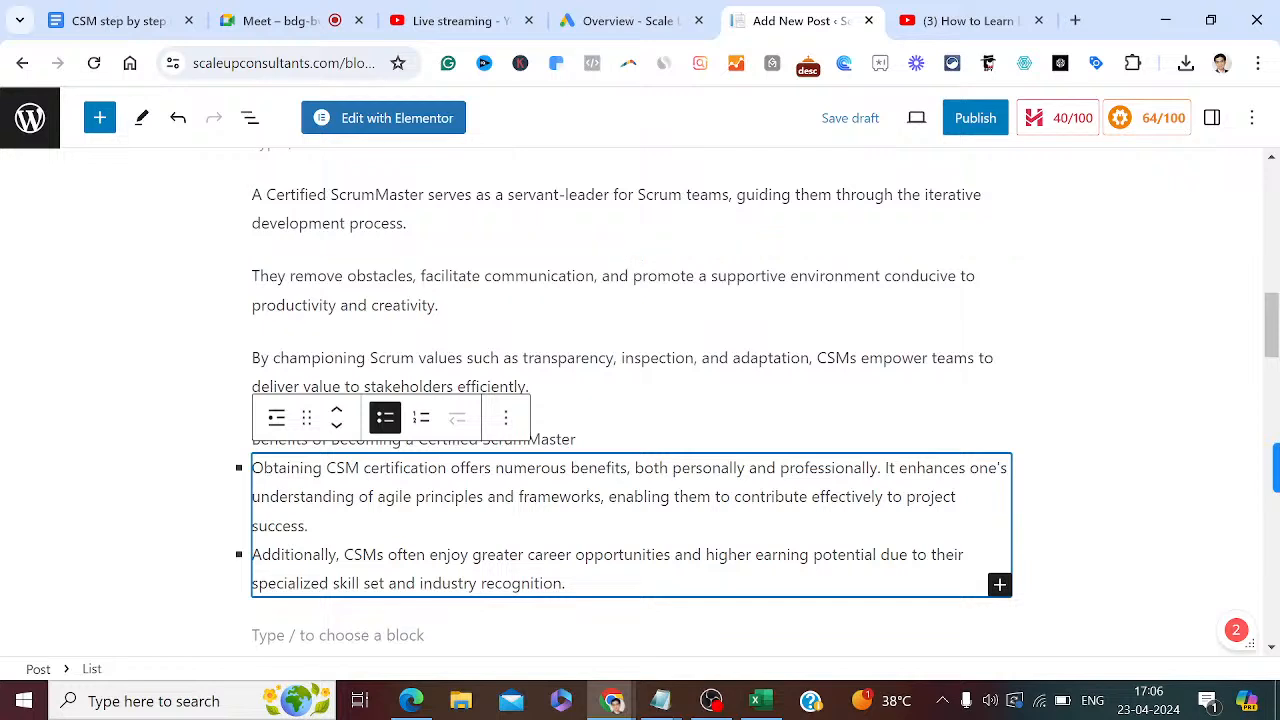
{"action": "left_click", "coordinate": [789, 425]}
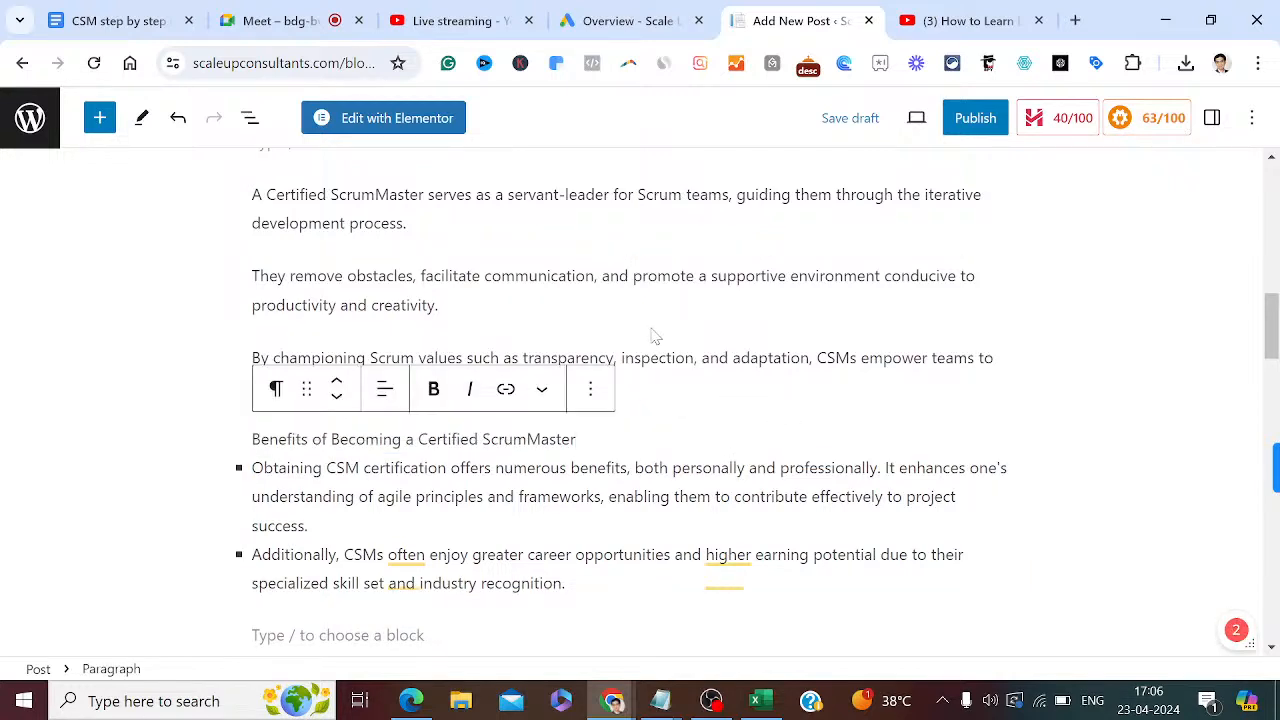
{"action": "left_click", "coordinate": [634, 382]}
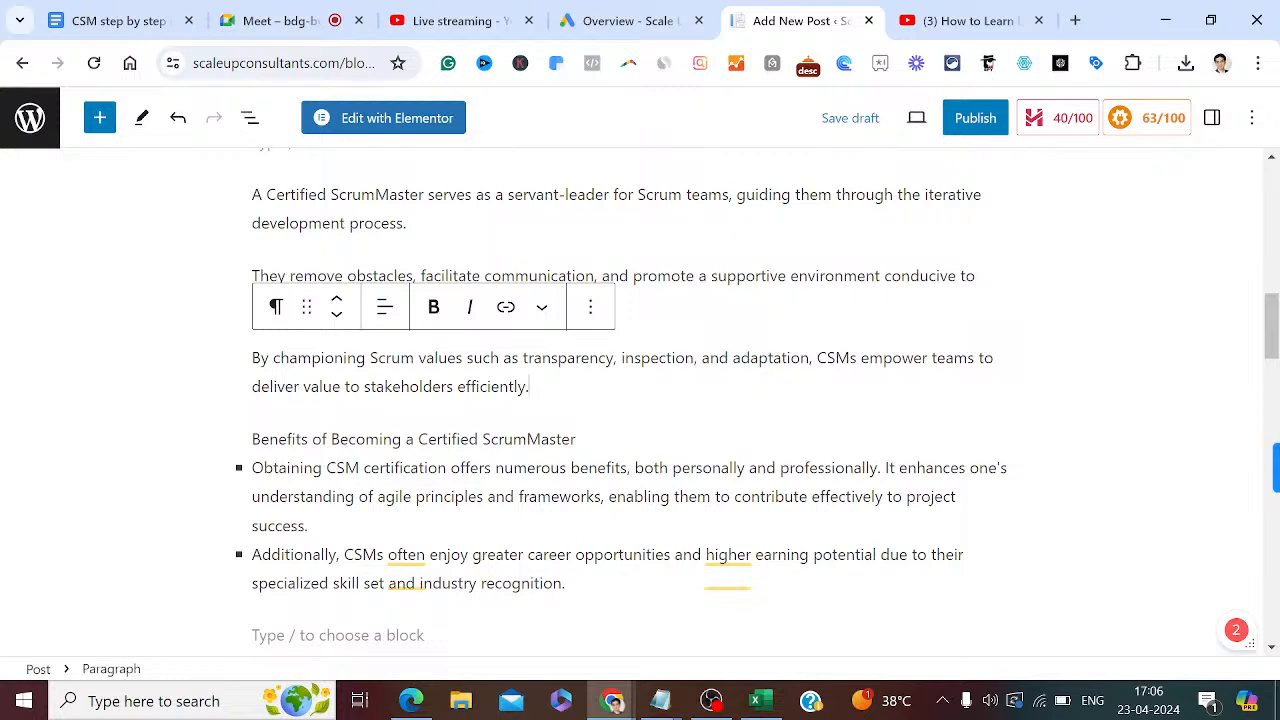
Insert an empty paragraph below the heading "Benefits of Becoming a Certified ScrumMaster" and bold the heading.
{"action": "left_click", "coordinate": [580, 439]}
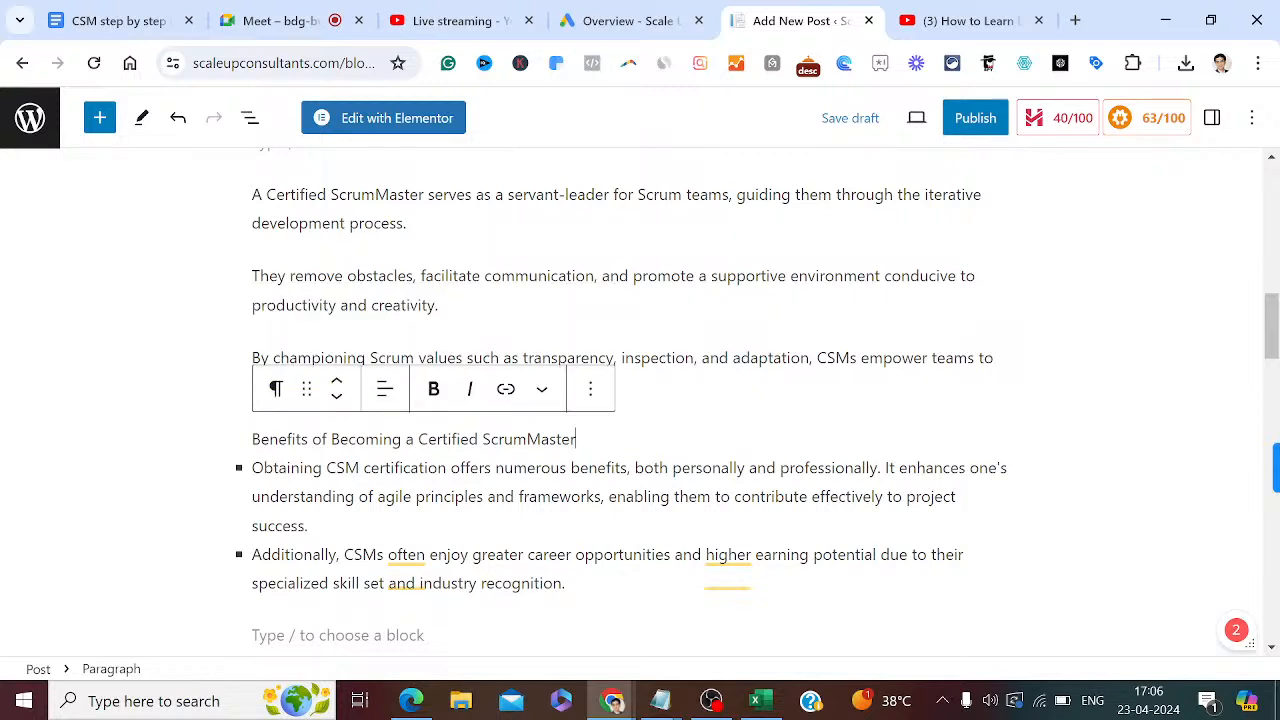
{"action": "key", "text": "Return"}
{"action": "key", "text": "shift+End"}
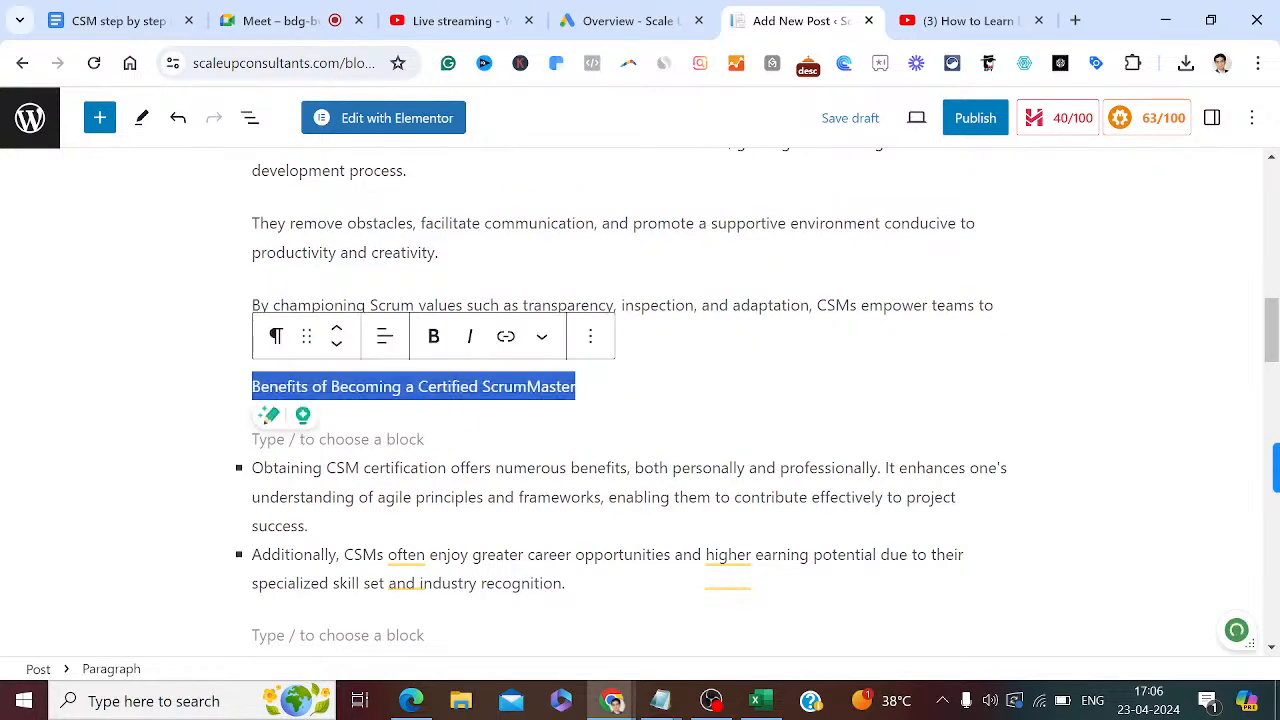
{"action": "key", "text": "ctrl+b"}
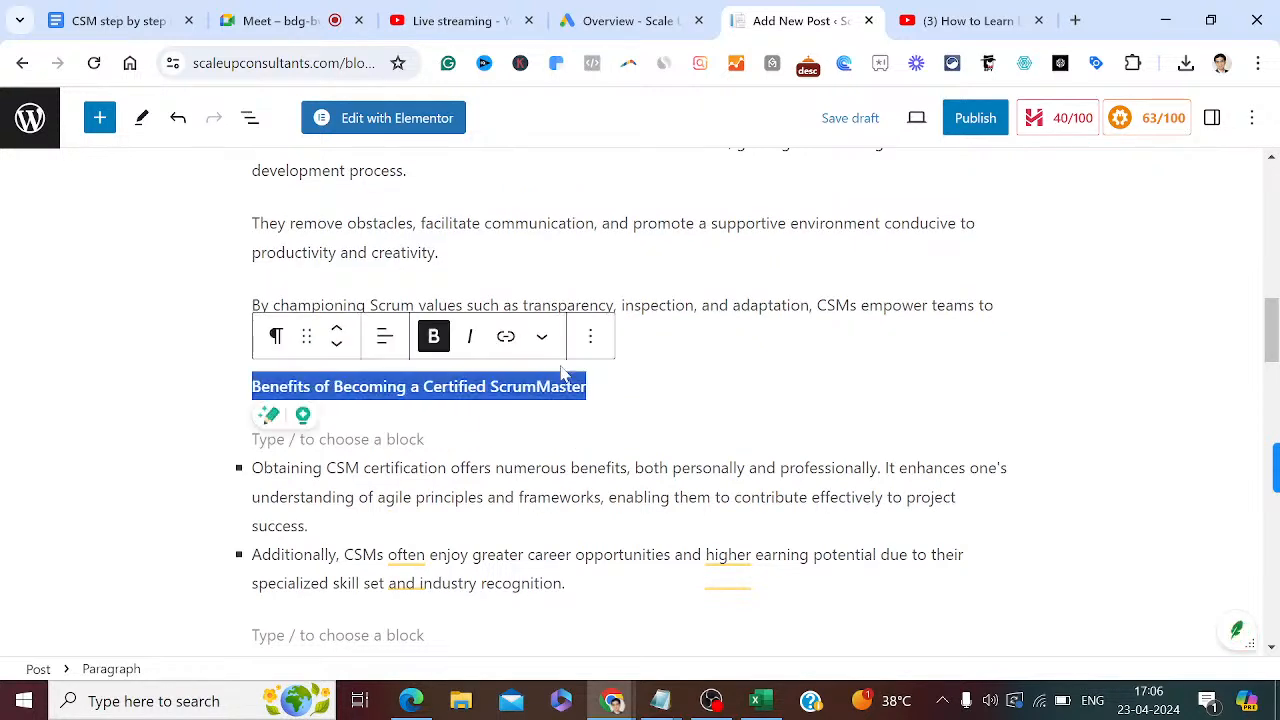
Check the live stream's analytics and chat in YouTube Studio, returning to the WordPress post.
{"action": "left_click", "coordinate": [470, 12]}
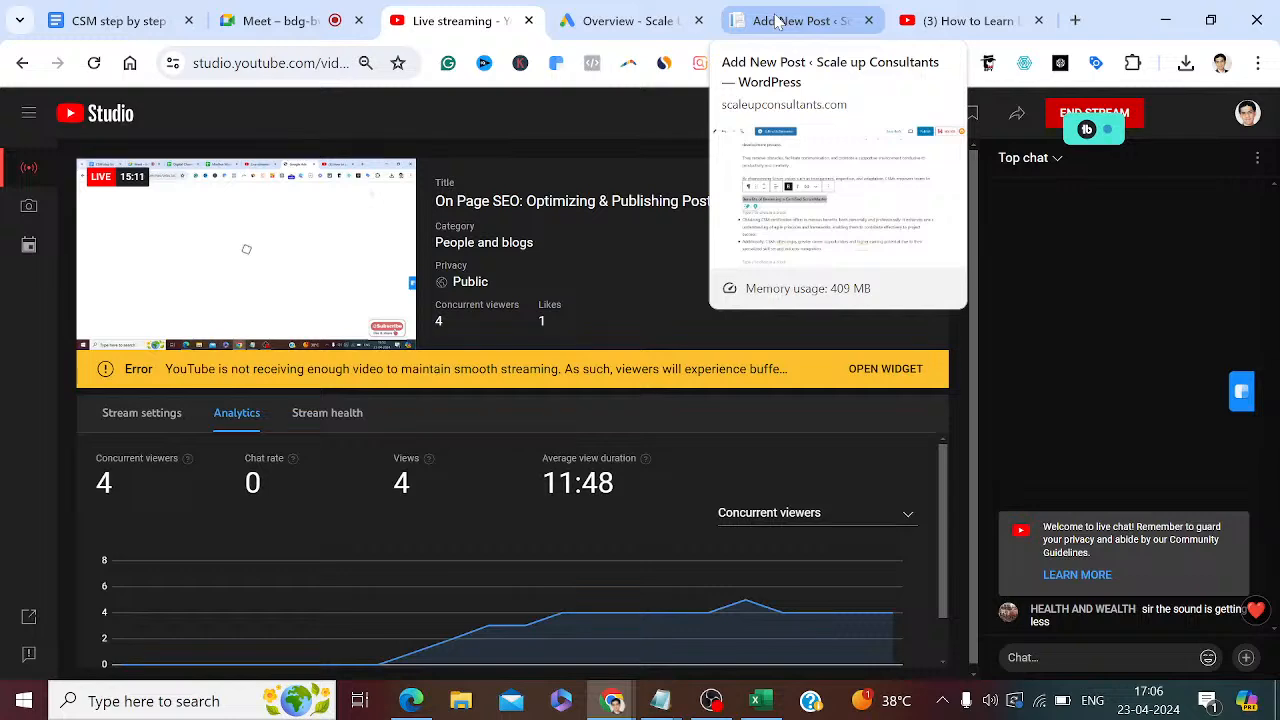
{"action": "left_click", "coordinate": [776, 20]}
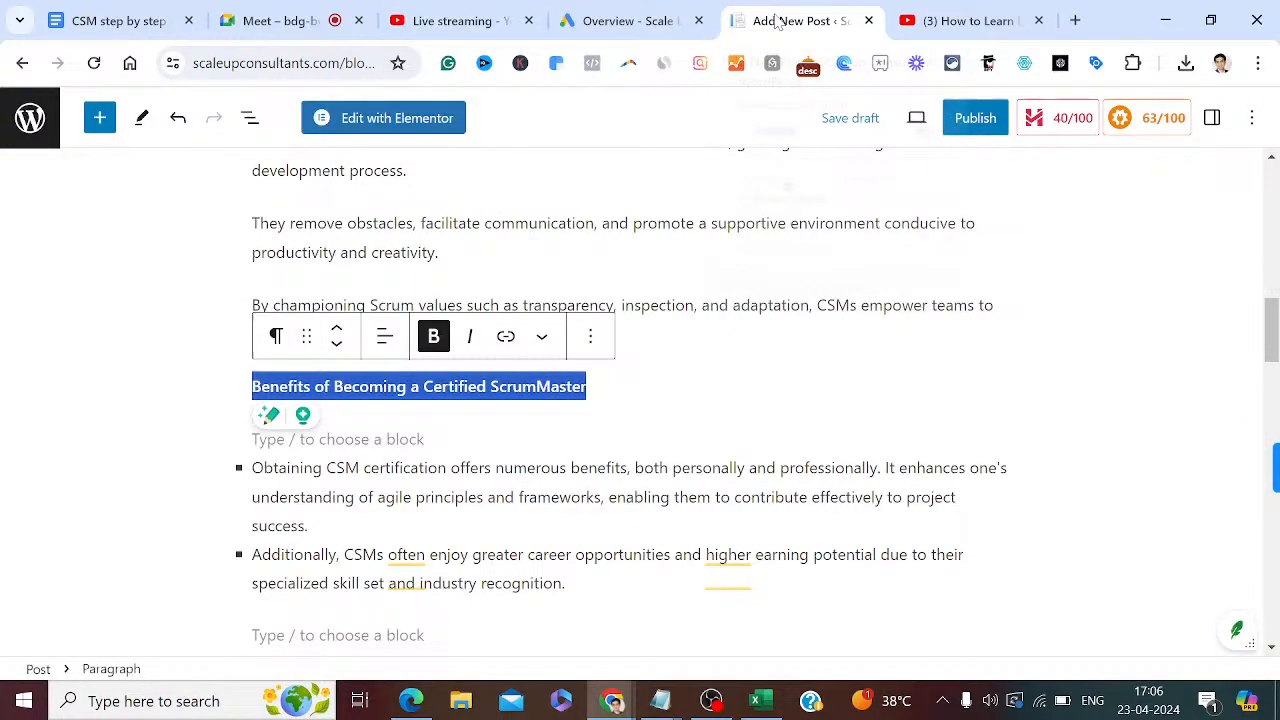
{"action": "left_click", "coordinate": [338, 439]}
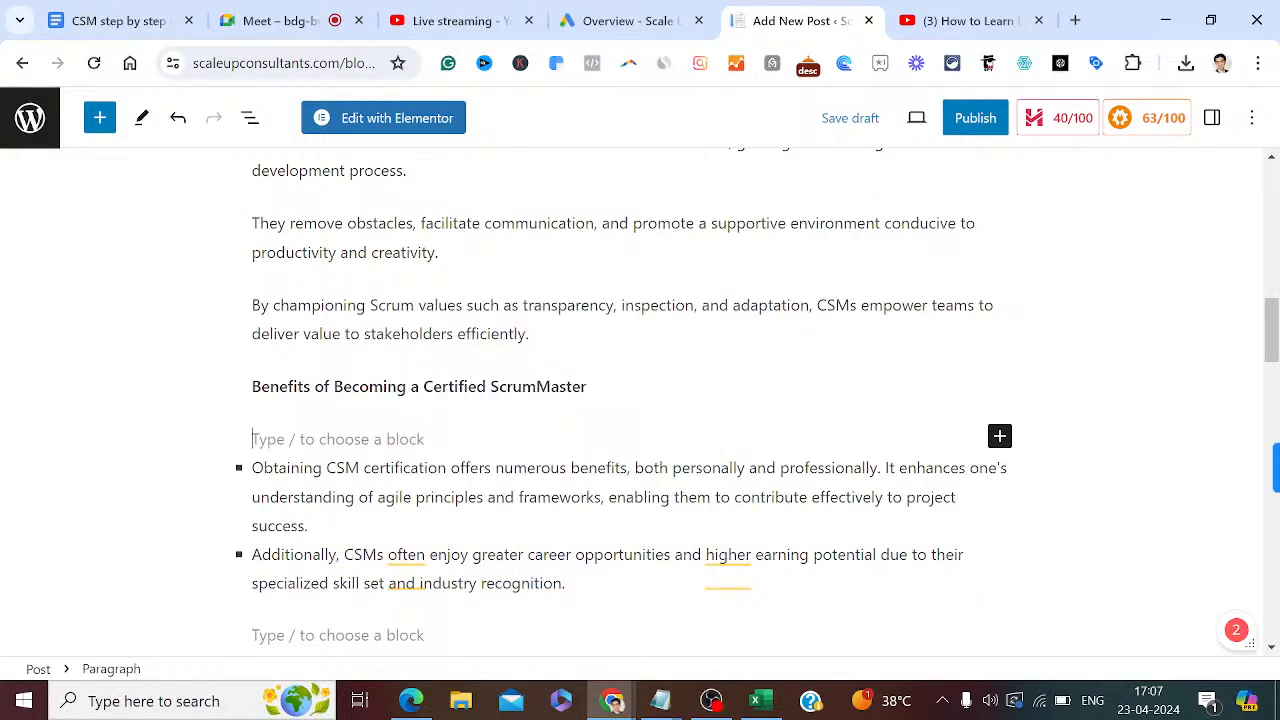
{"action": "left_click", "coordinate": [566, 584]}
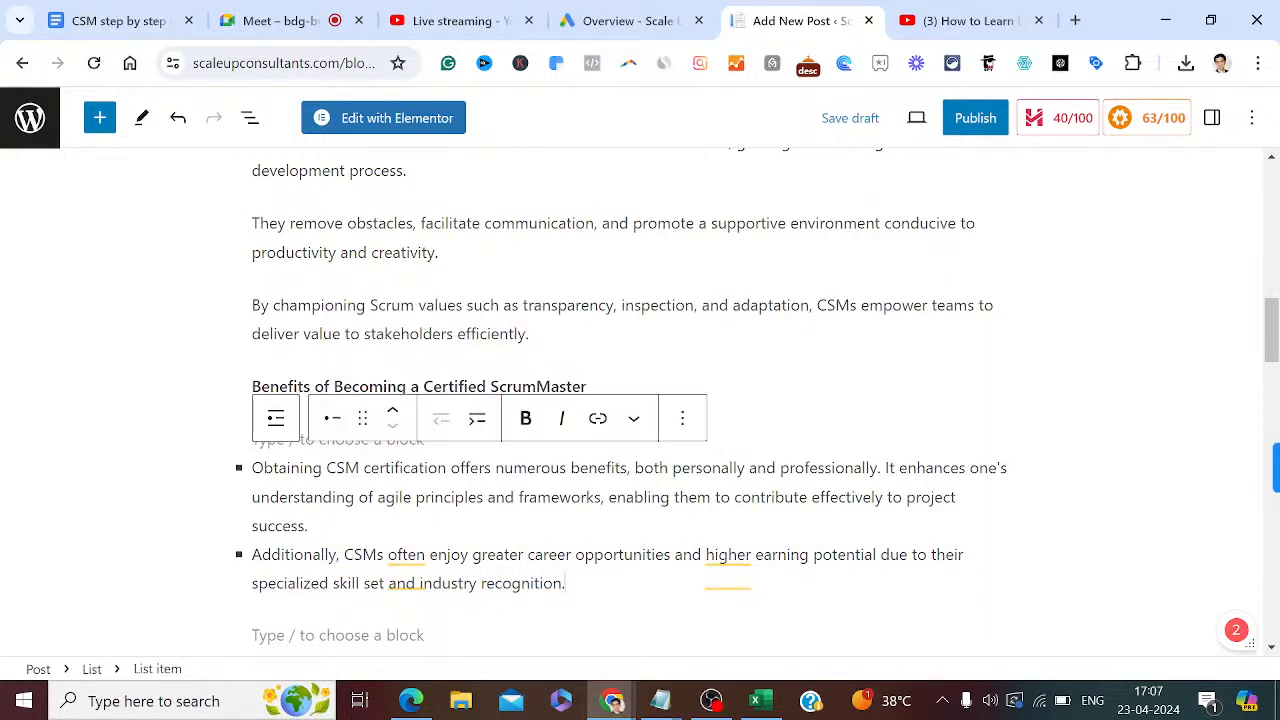
{"action": "key", "text": "Return"}
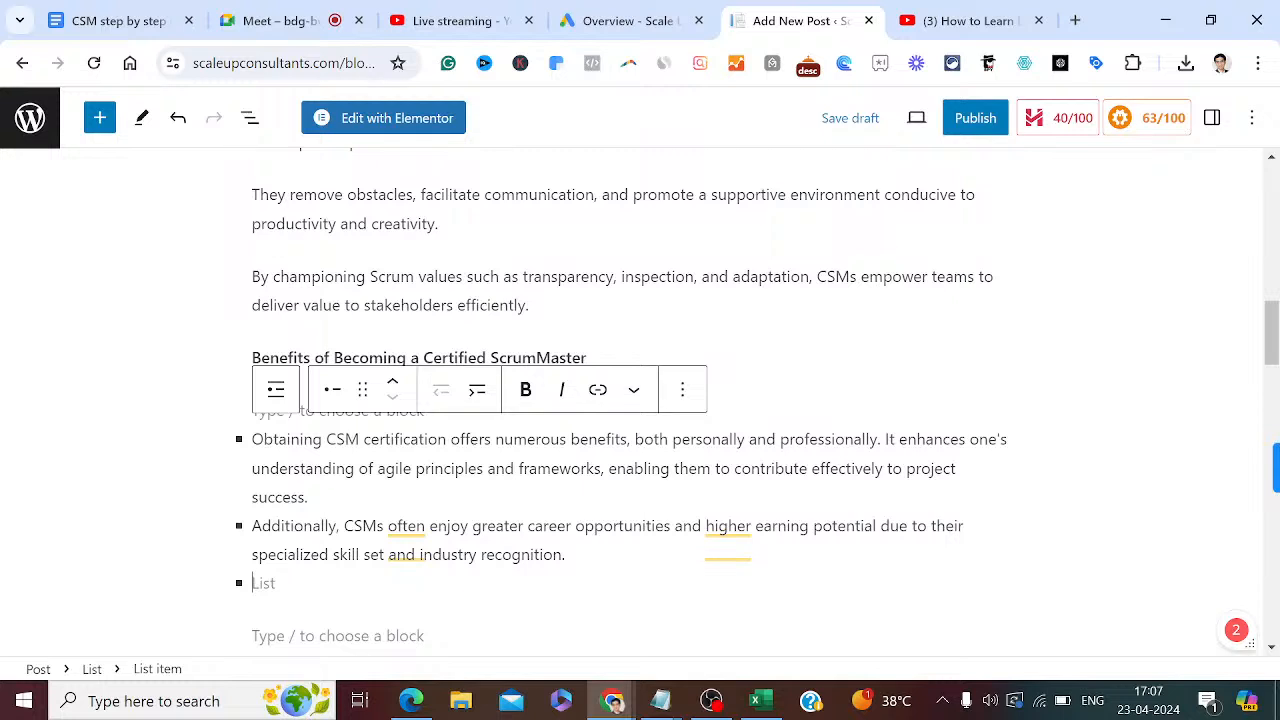
{"action": "key", "text": "BackSpace"}
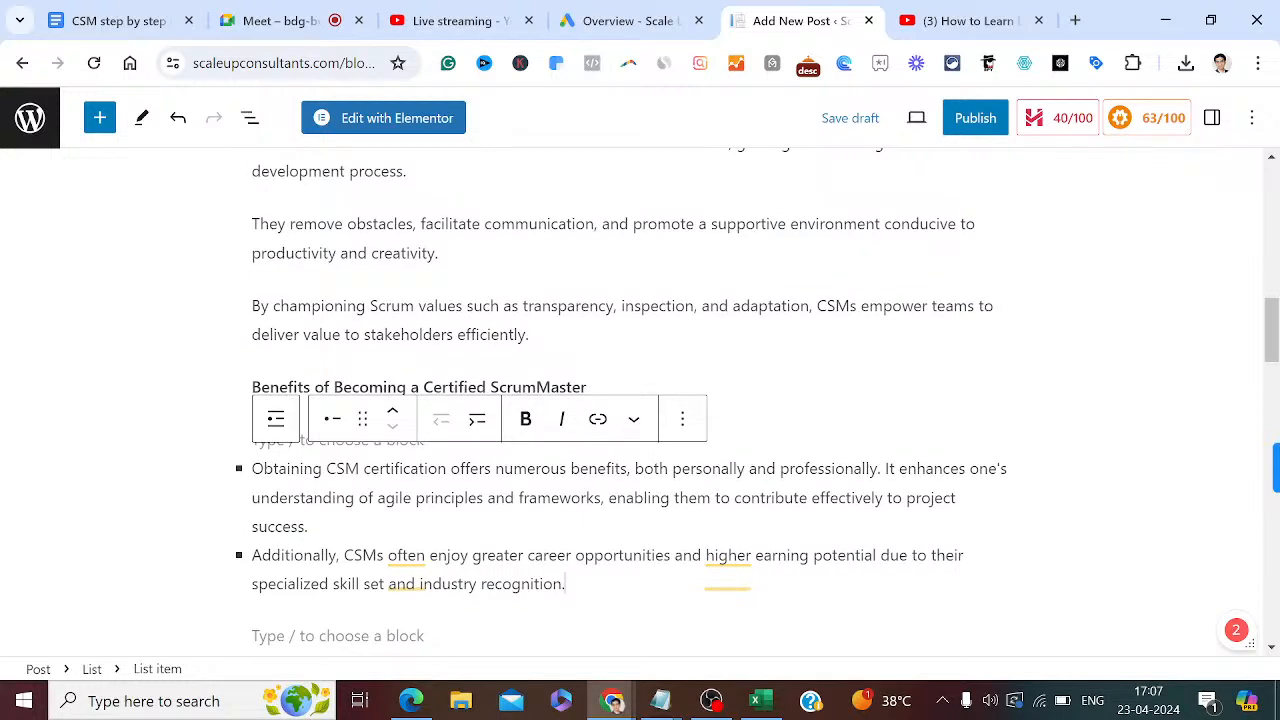
{"action": "left_click", "coordinate": [254, 636]}
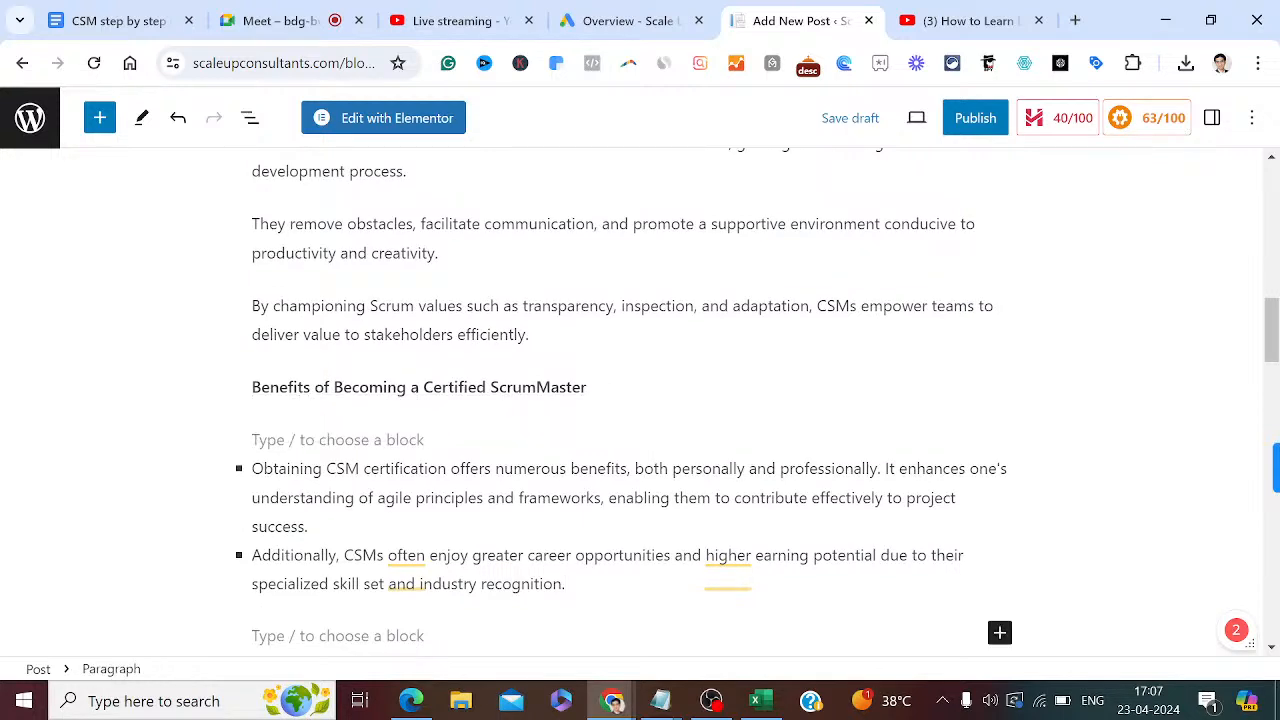
Leave the benefits bullet list after its last item and place the cursor in an empty paragraph below it.
{"action": "left_click", "coordinate": [566, 584]}
{"action": "key", "text": "Return"}
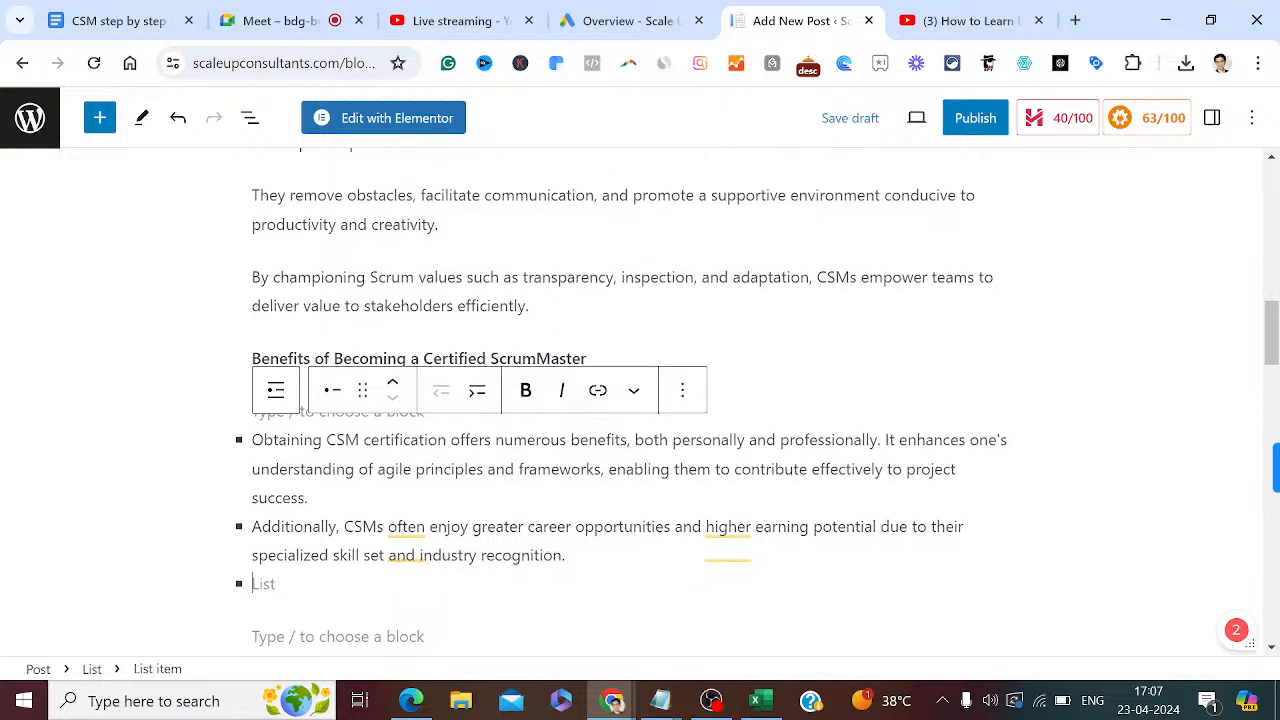
{"action": "key", "text": "Return"}
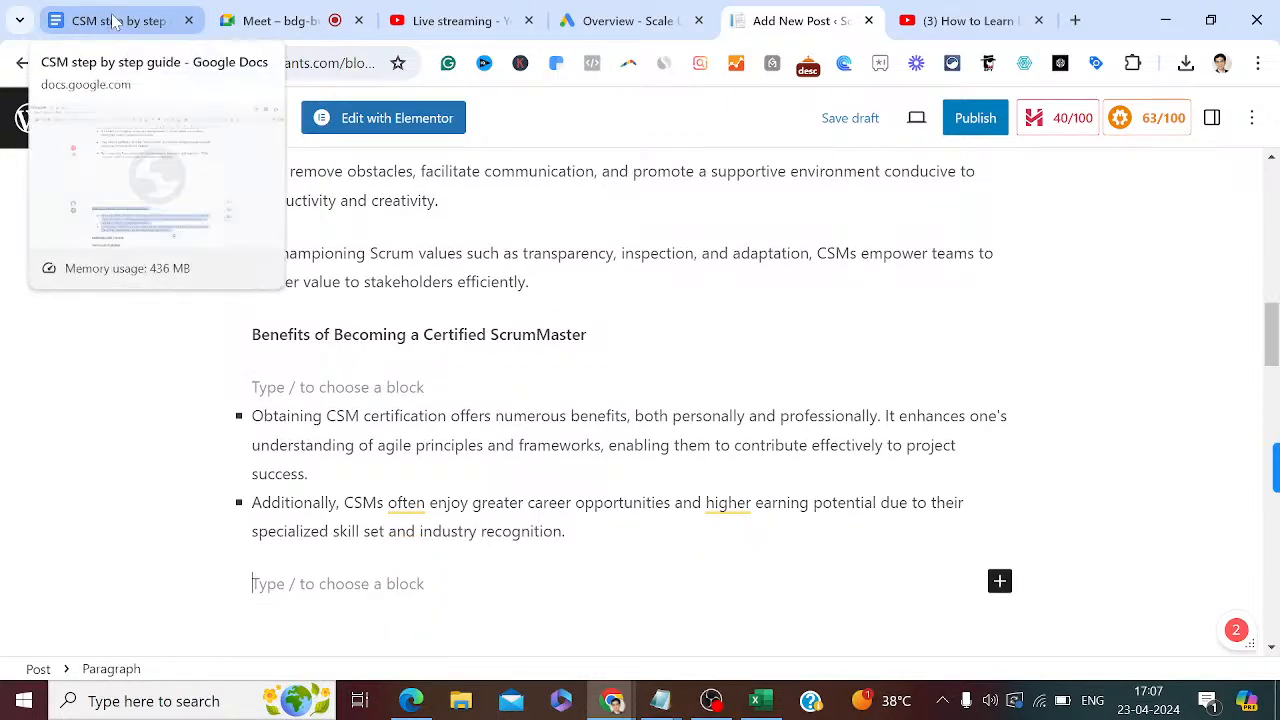
{"action": "left_click", "coordinate": [98, 120]}
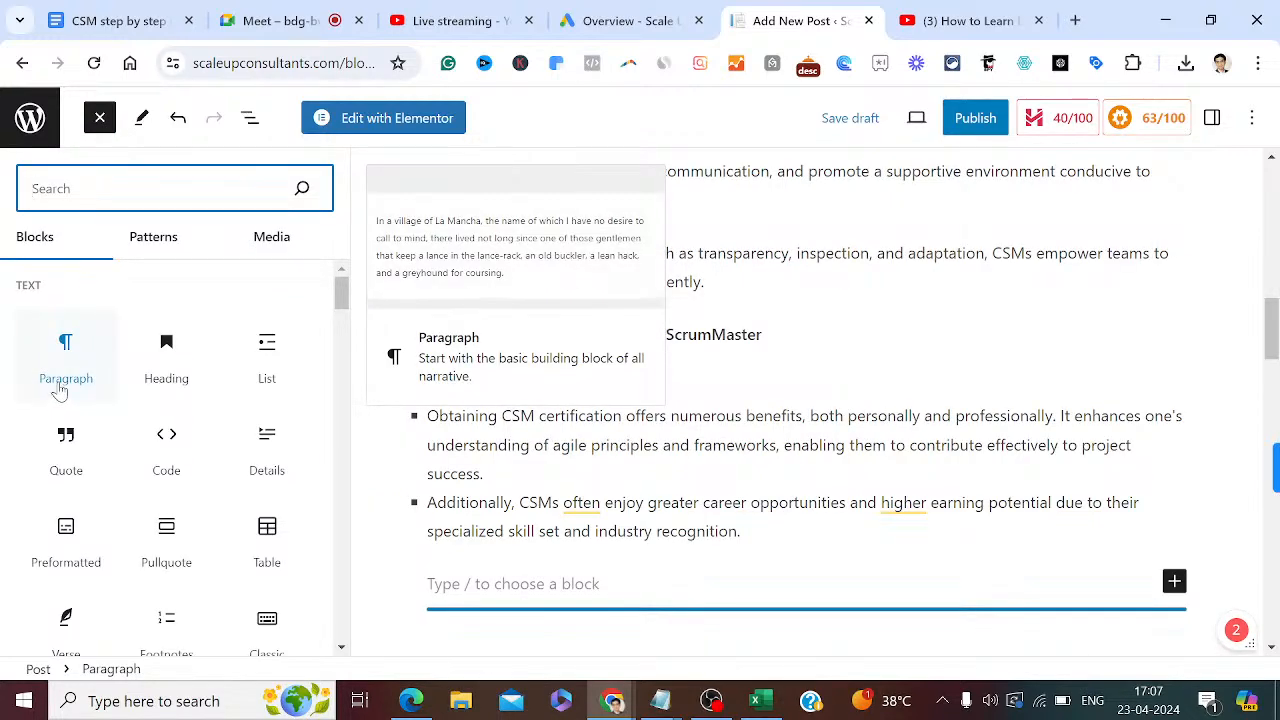
{"action": "left_click", "coordinate": [59, 394]}
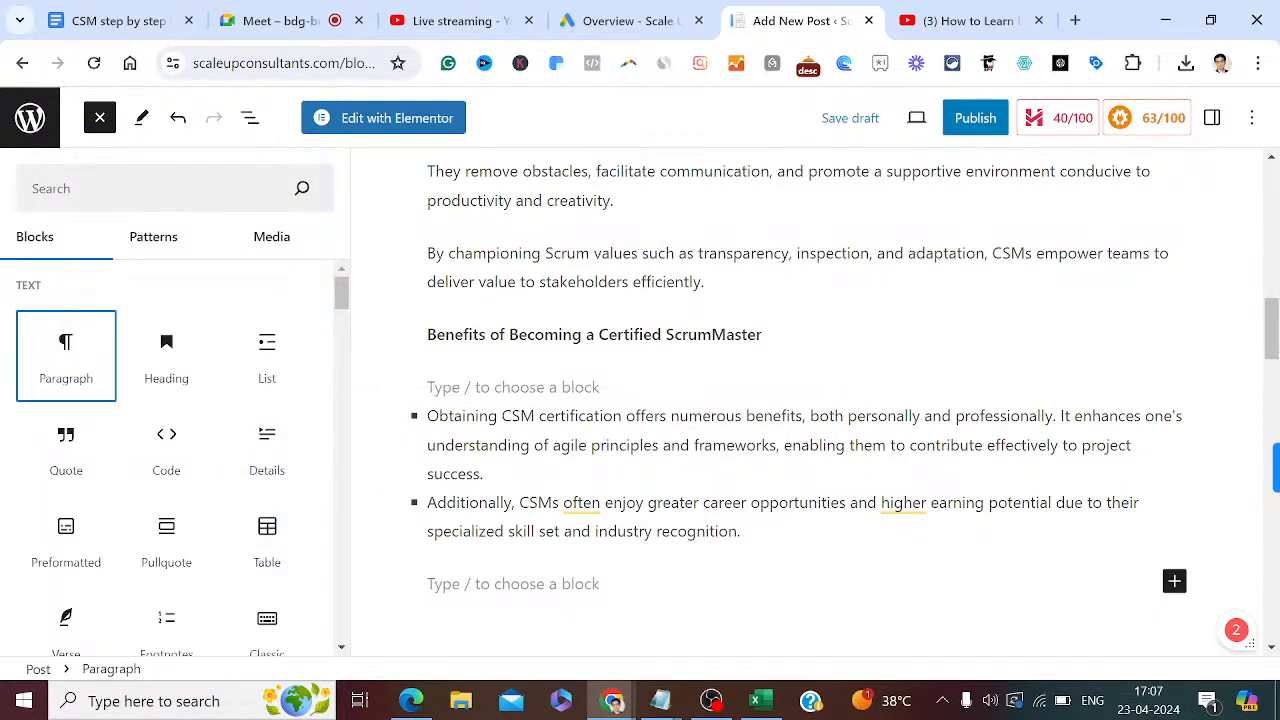
{"action": "left_click", "coordinate": [429, 582]}
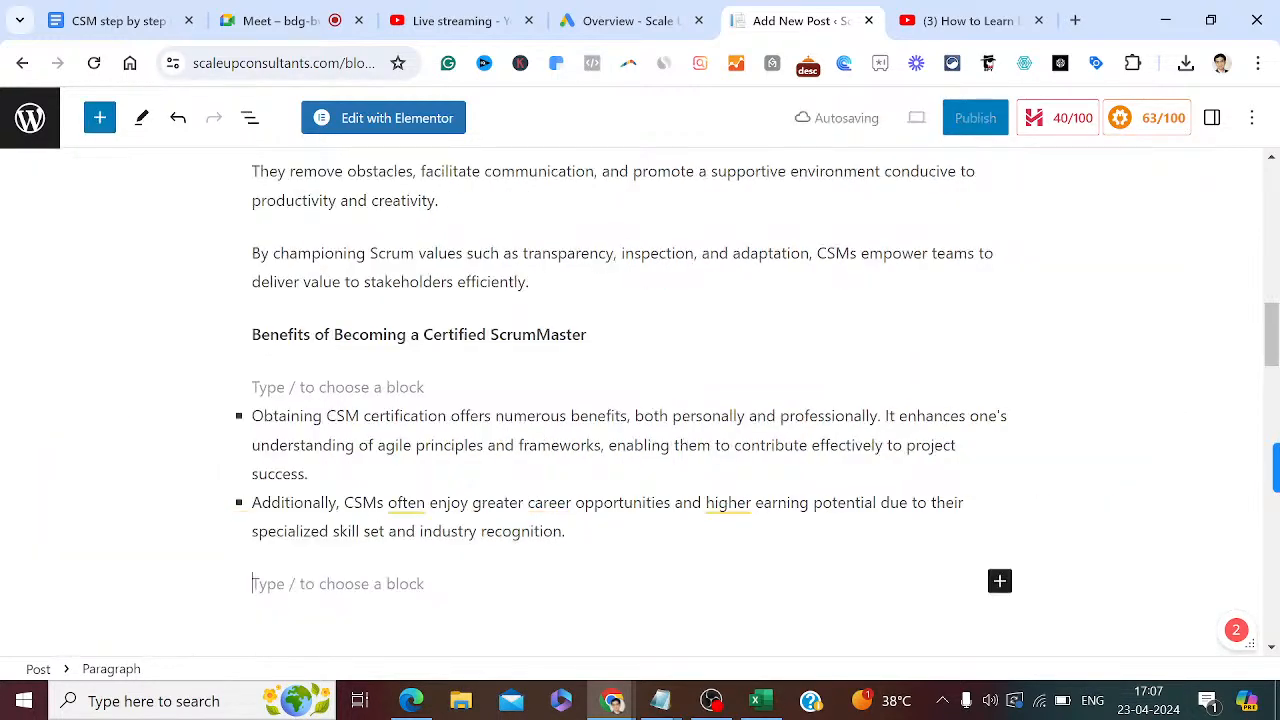
Copy the Google Docs guide from "Exploring CSM Training" through the contact details just above "Steps to download CSM Certificate:".
{"action": "left_click", "coordinate": [112, 14]}
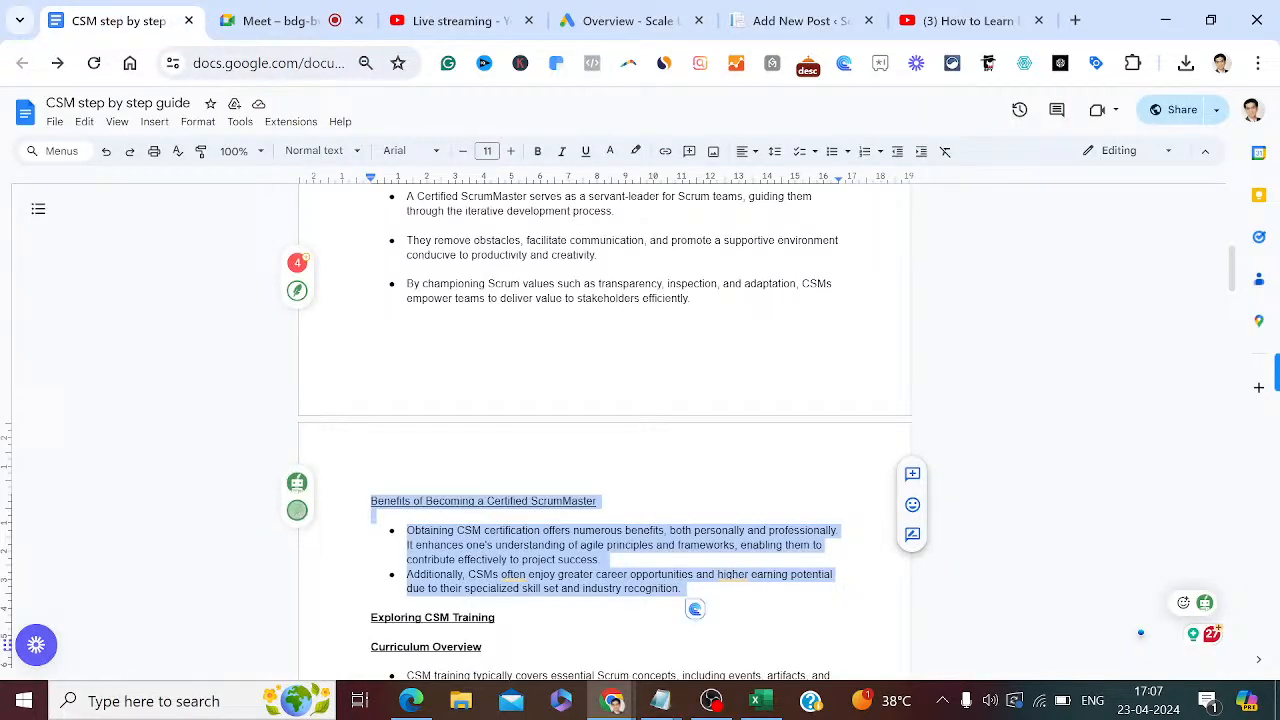
{"action": "left_click", "coordinate": [376, 617]}
{"action": "key", "text": "Left"}
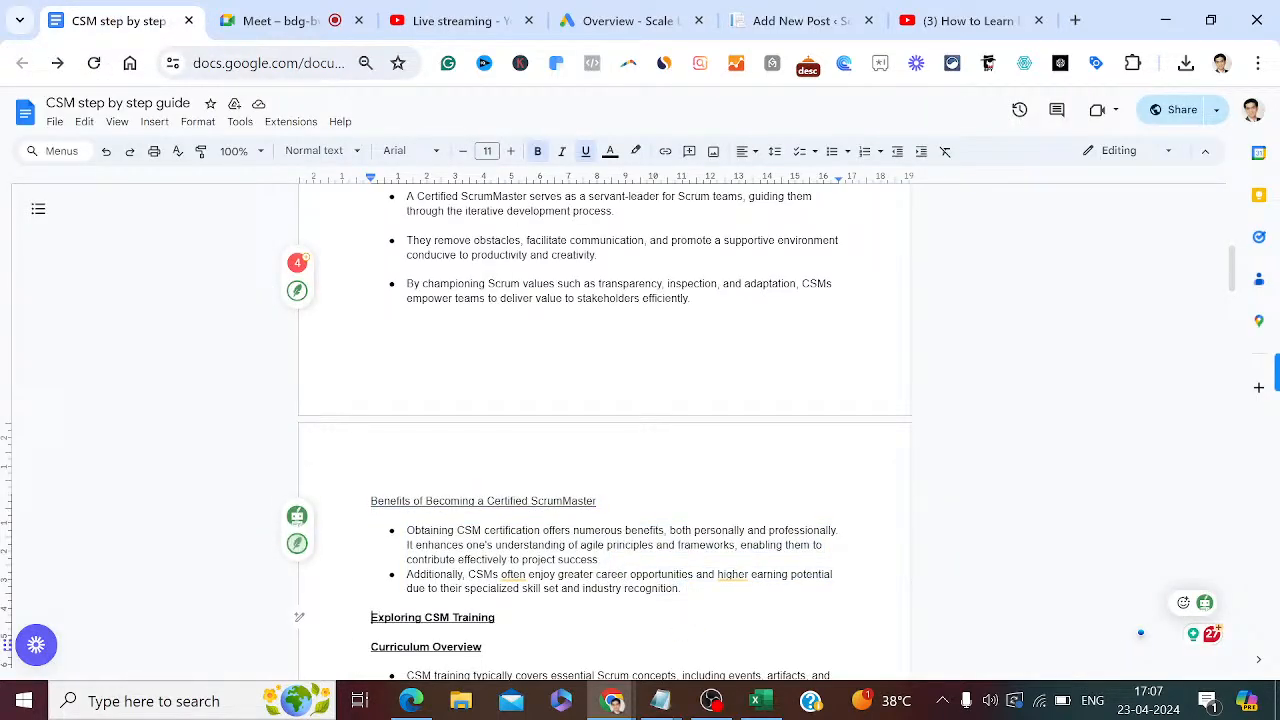
{"action": "key", "text": "shift+Down"}
{"action": "key", "text": "shift+Down"}
{"action": "key", "text": "shift+Down"}
{"action": "key", "text": "shift+Down"}
{"action": "key", "text": "shift+Down"}
{"action": "key", "text": "shift+Down"}
{"action": "key", "text": "shift+Down"}
{"action": "key", "text": "shift+Down"}
{"action": "key", "text": "shift+Down"}
{"action": "key", "text": "shift+Down"}
{"action": "key", "text": "shift+Down"}
{"action": "key", "text": "shift+Down"}
{"action": "key", "text": "shift+Down"}
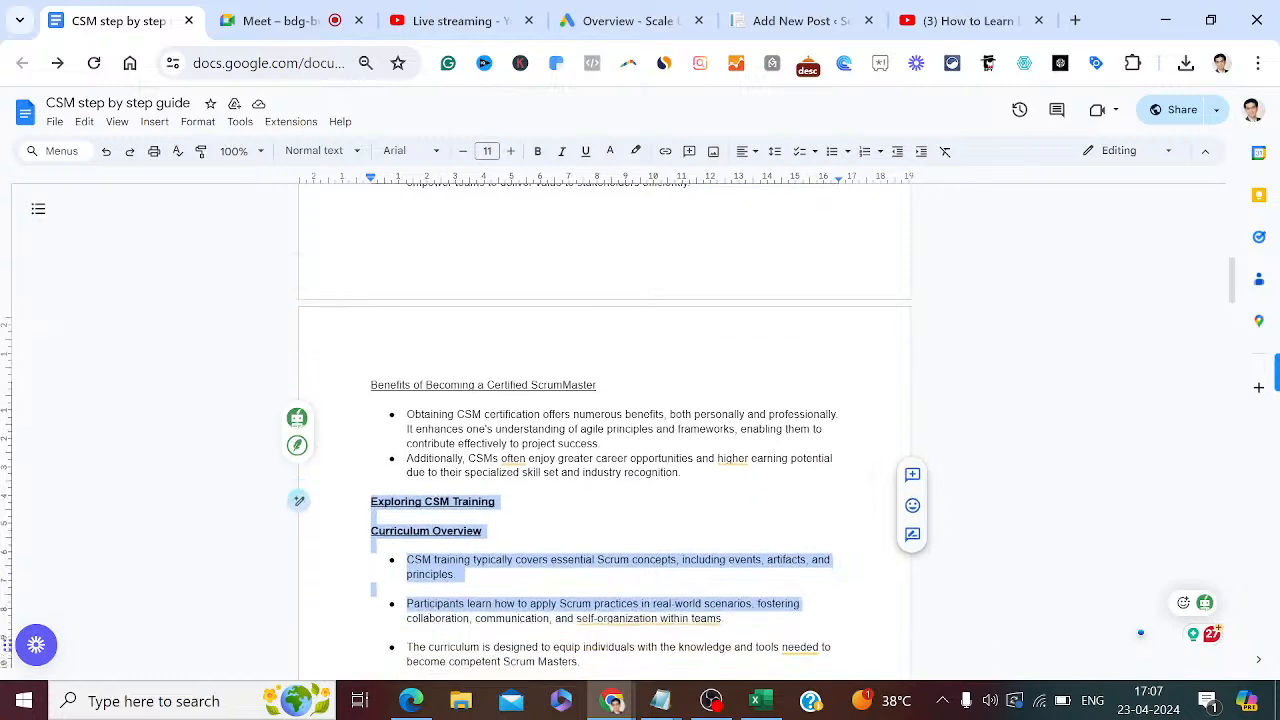
{"action": "key", "text": "shift+Down"}
{"action": "key", "text": "shift+Down"}
{"action": "key", "text": "shift+Down"}
{"action": "key", "text": "shift+Down"}
{"action": "key", "text": "shift+Down"}
{"action": "key", "text": "shift+Down"}
{"action": "key", "text": "shift+Down"}
{"action": "key", "text": "shift+Down"}
{"action": "key", "text": "shift+Down"}
{"action": "key", "text": "shift+Down"}
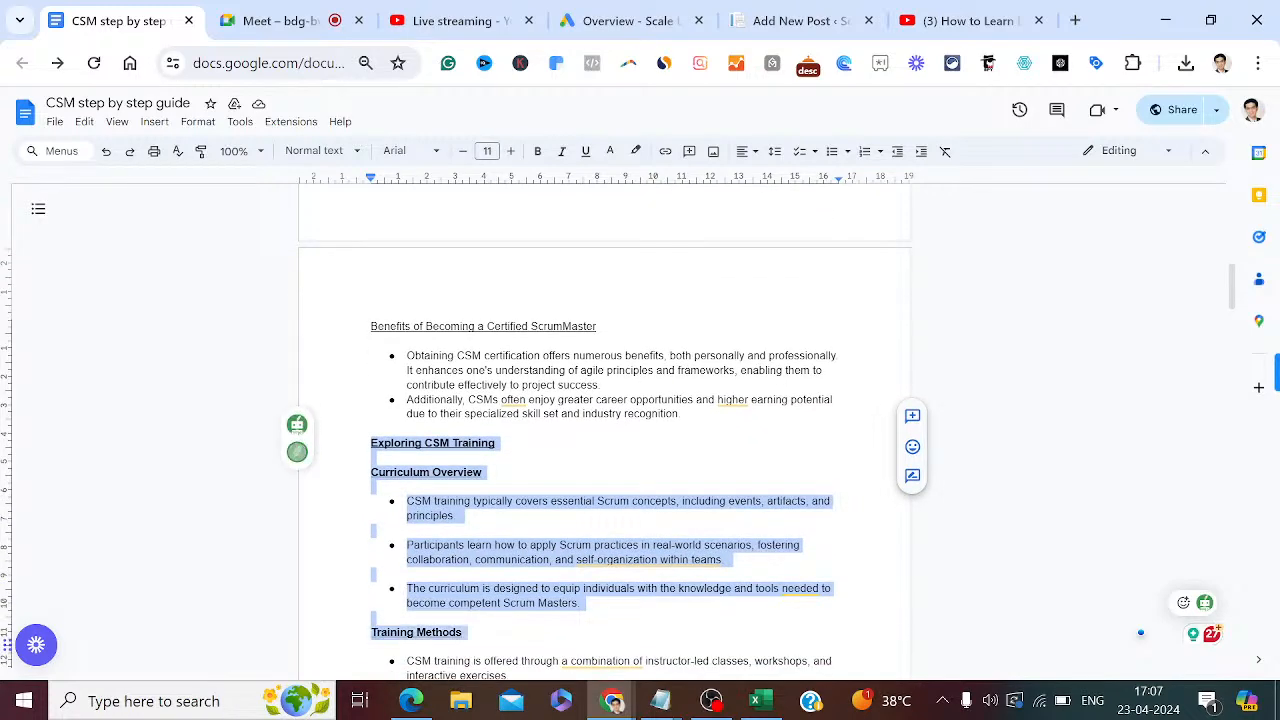
{"action": "key", "text": "shift+Down"}
{"action": "key", "text": "shift+Down"}
{"action": "key", "text": "shift+Down"}
{"action": "key", "text": "shift+Down"}
{"action": "key", "text": "shift+Down"}
{"action": "key", "text": "shift+Down"}
{"action": "key", "text": "shift+Down"}
{"action": "key", "text": "shift+Down"}
{"action": "key", "text": "shift+Down"}
{"action": "key", "text": "shift+Down"}
{"action": "key", "text": "shift+Down"}
{"action": "key", "text": "shift+Down"}
{"action": "key", "text": "shift+Down"}
{"action": "key", "text": "shift+Down"}
{"action": "key", "text": "shift+Down"}
{"action": "key", "text": "shift+Down"}
{"action": "key", "text": "shift+Down"}
{"action": "key", "text": "shift+Down"}
{"action": "key", "text": "shift+Down"}
{"action": "key", "text": "shift+Down"}
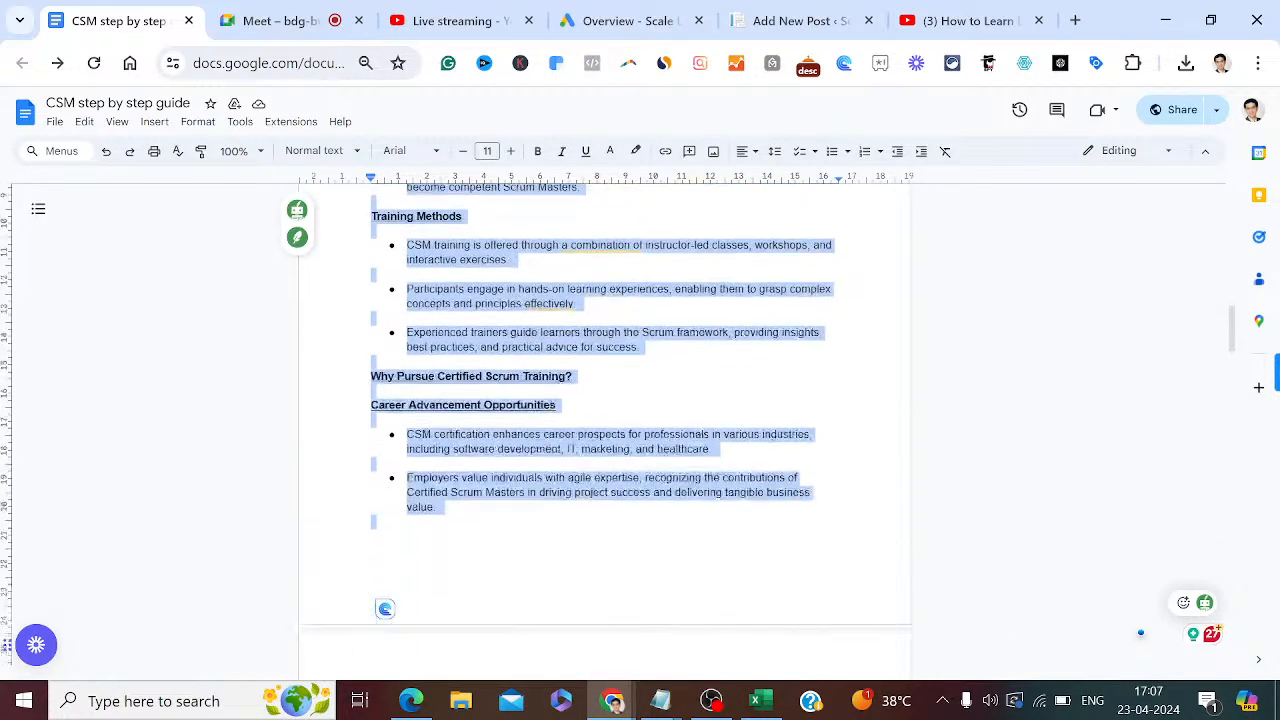
{"action": "key", "text": "shift+Down"}
{"action": "key", "text": "shift+Down"}
{"action": "key", "text": "shift+Down"}
{"action": "key", "text": "shift+Down"}
{"action": "key", "text": "shift+Down"}
{"action": "key", "text": "shift+Down"}
{"action": "key", "text": "shift+Down"}
{"action": "key", "text": "shift+Down"}
{"action": "key", "text": "shift+Down"}
{"action": "key", "text": "shift+Down"}
{"action": "key", "text": "shift+Down"}
{"action": "key", "text": "shift+Down"}
{"action": "key", "text": "shift+Down"}
{"action": "key", "text": "shift+Down"}
{"action": "key", "text": "shift+Down"}
{"action": "key", "text": "shift+Down"}
{"action": "key", "text": "shift+Down"}
{"action": "key", "text": "shift+Down"}
{"action": "key", "text": "shift+Down"}
{"action": "key", "text": "shift+Down"}
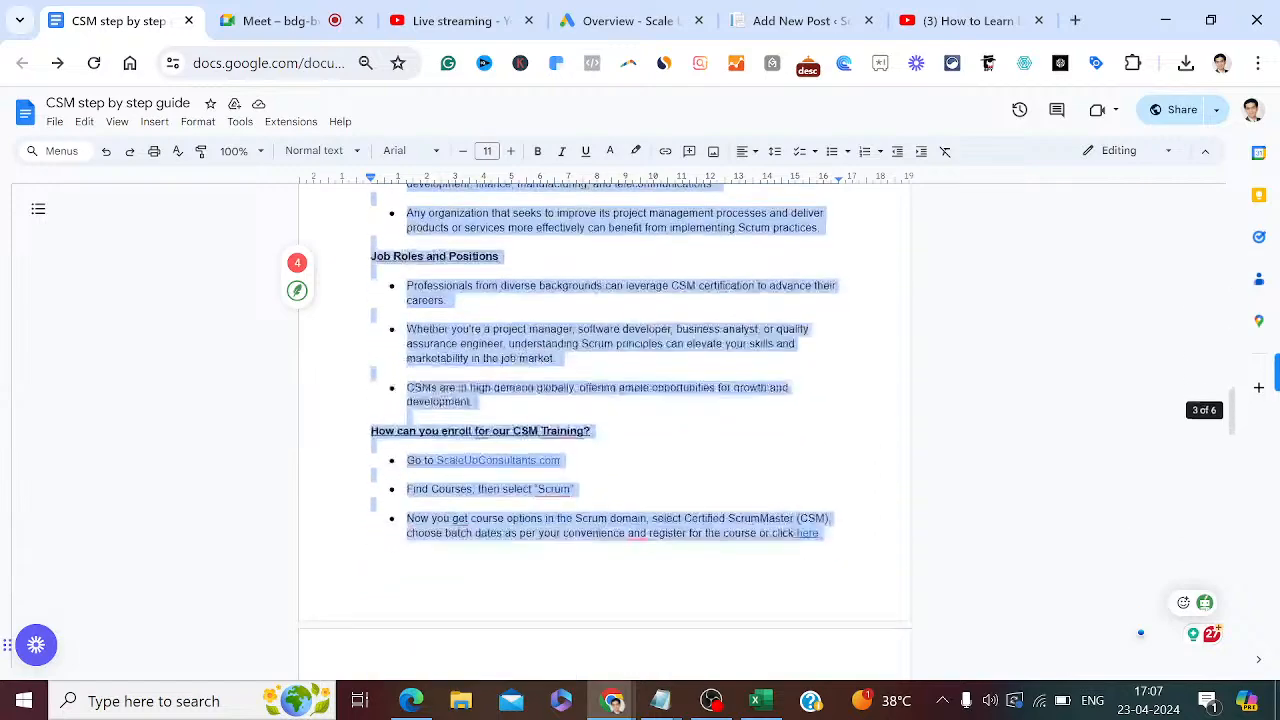
{"action": "key", "text": "shift+Down"}
{"action": "key", "text": "shift+Down"}
{"action": "key", "text": "shift+Down"}
{"action": "key", "text": "shift+Down"}
{"action": "key", "text": "shift+Down"}
{"action": "key", "text": "shift+Down"}
{"action": "key", "text": "shift+Down"}
{"action": "key", "text": "shift+Down"}
{"action": "key", "text": "shift+Down"}
{"action": "key", "text": "shift+Down"}
{"action": "key", "text": "shift+Down"}
{"action": "key", "text": "shift+Down"}
{"action": "key", "text": "shift+Down"}
{"action": "key", "text": "shift+Down"}
{"action": "key", "text": "shift+Down"}
{"action": "key", "text": "shift+Down"}
{"action": "key", "text": "shift+Down"}
{"action": "key", "text": "shift+Down"}
{"action": "key", "text": "shift+Down"}
{"action": "key", "text": "shift+Down"}
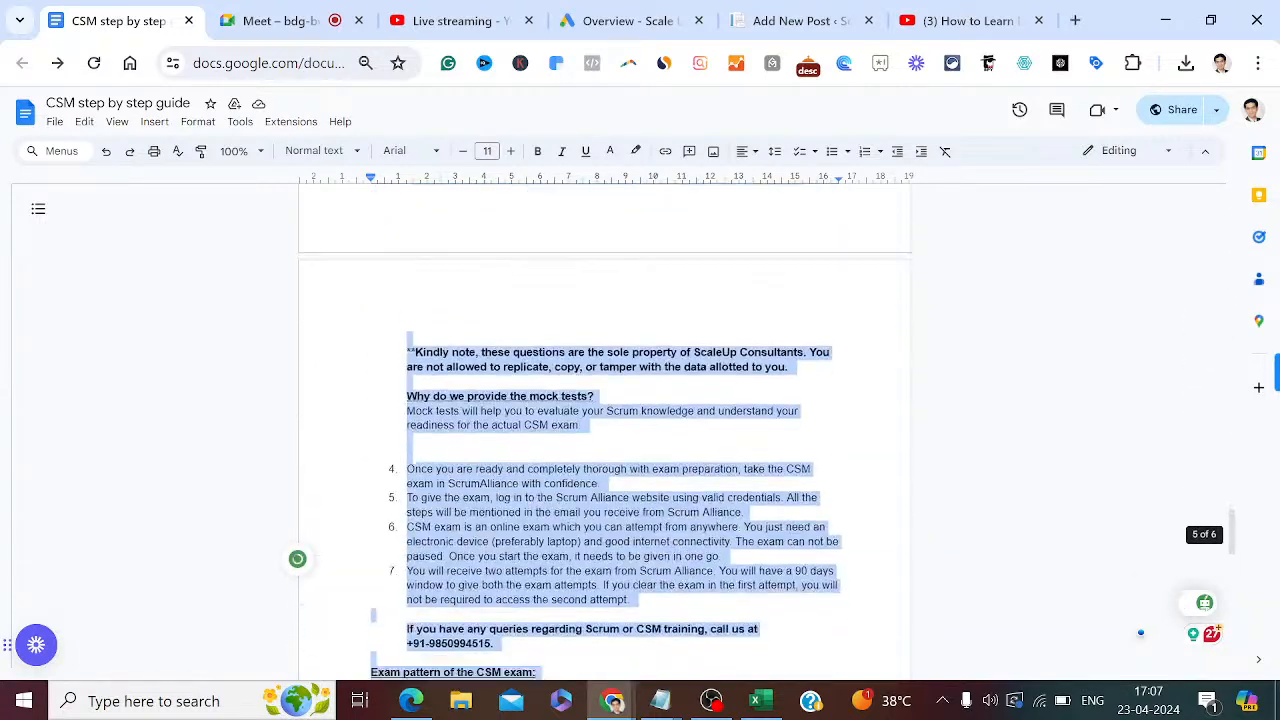
{"action": "key", "text": "shift+Down"}
{"action": "key", "text": "shift+Down"}
{"action": "key", "text": "shift+Down"}
{"action": "key", "text": "shift+Down"}
{"action": "key", "text": "shift+Down"}
{"action": "key", "text": "shift+Down"}
{"action": "key", "text": "shift+Down"}
{"action": "key", "text": "shift+Down"}
{"action": "key", "text": "shift+Down"}
{"action": "key", "text": "shift+Down"}
{"action": "key", "text": "shift+Down"}
{"action": "key", "text": "shift+Down"}
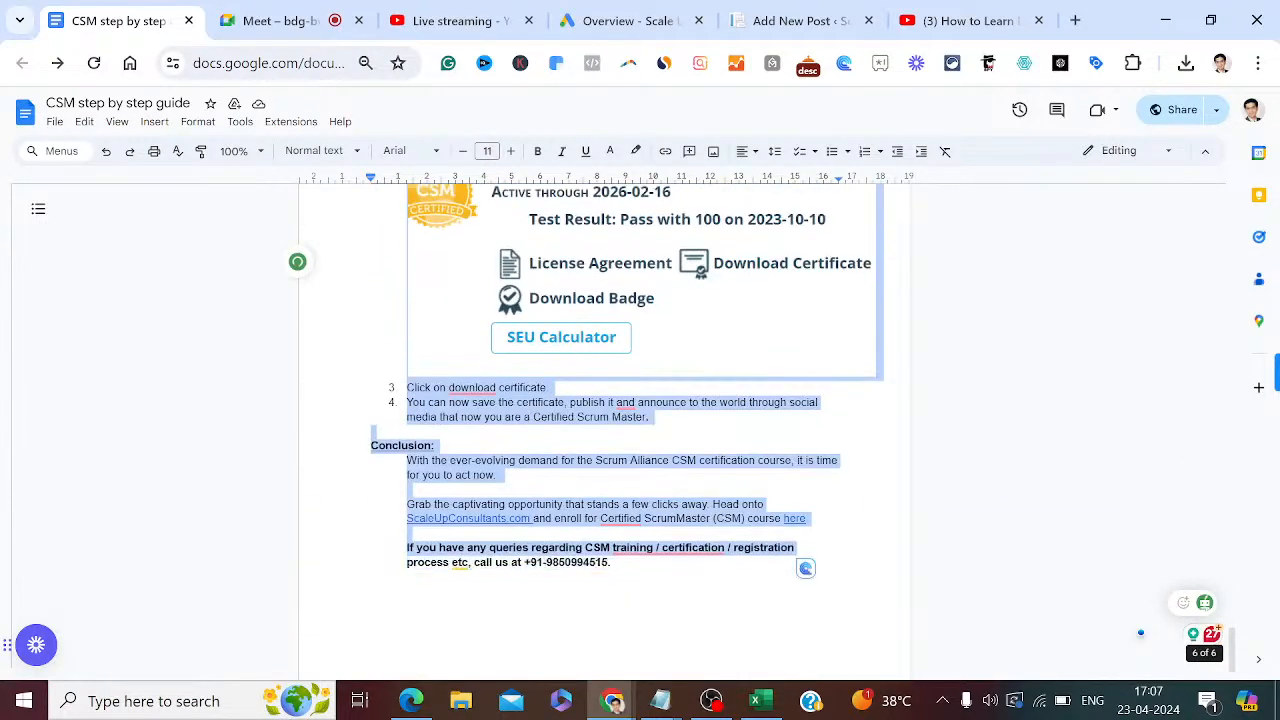
{"action": "key", "text": "shift+Up"}
{"action": "key", "text": "shift+Up"}
{"action": "key", "text": "shift+Up"}
{"action": "key", "text": "shift+Up"}
{"action": "key", "text": "shift+Up"}
{"action": "key", "text": "shift+Up"}
{"action": "key", "text": "shift+Up"}
{"action": "key", "text": "shift+Up"}
{"action": "key", "text": "shift+Up"}
{"action": "key", "text": "shift+Up"}
{"action": "key", "text": "shift+Up"}
{"action": "key", "text": "shift+Up"}
{"action": "key", "text": "shift+Up"}
{"action": "key", "text": "shift+Up"}
{"action": "key", "text": "shift+Up"}
{"action": "key", "text": "shift+Up"}
{"action": "key", "text": "shift+Up"}
{"action": "key", "text": "shift+Up"}
{"action": "key", "text": "shift+Up"}
{"action": "key", "text": "shift+Up"}
{"action": "key", "text": "shift+Up"}
{"action": "key", "text": "shift+Up"}
{"action": "key", "text": "shift+Up"}
{"action": "key", "text": "shift+Up"}
{"action": "key", "text": "shift+Up"}
{"action": "key", "text": "shift+Up"}
{"action": "key", "text": "shift+Up"}
{"action": "key", "text": "shift+Down"}
{"action": "key", "text": "shift+Down"}
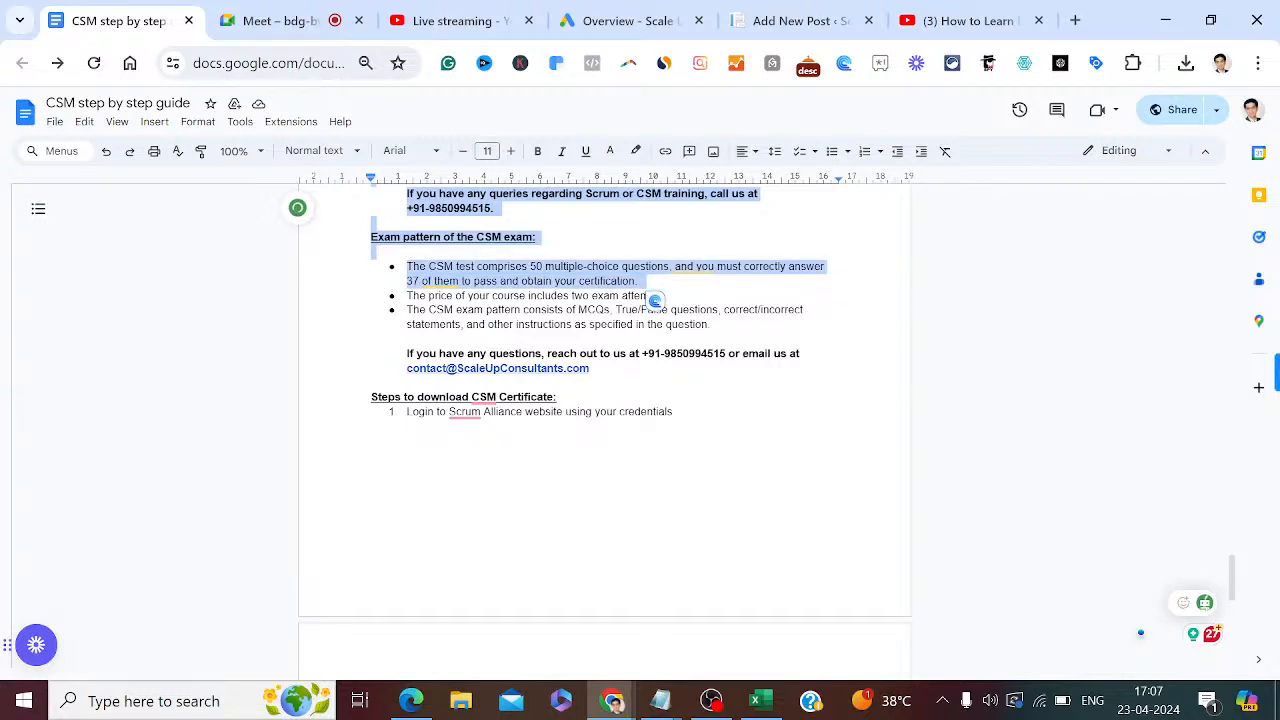
{"action": "key", "text": "shift+Down"}
{"action": "key", "text": "shift+Down"}
{"action": "key", "text": "shift+Down"}
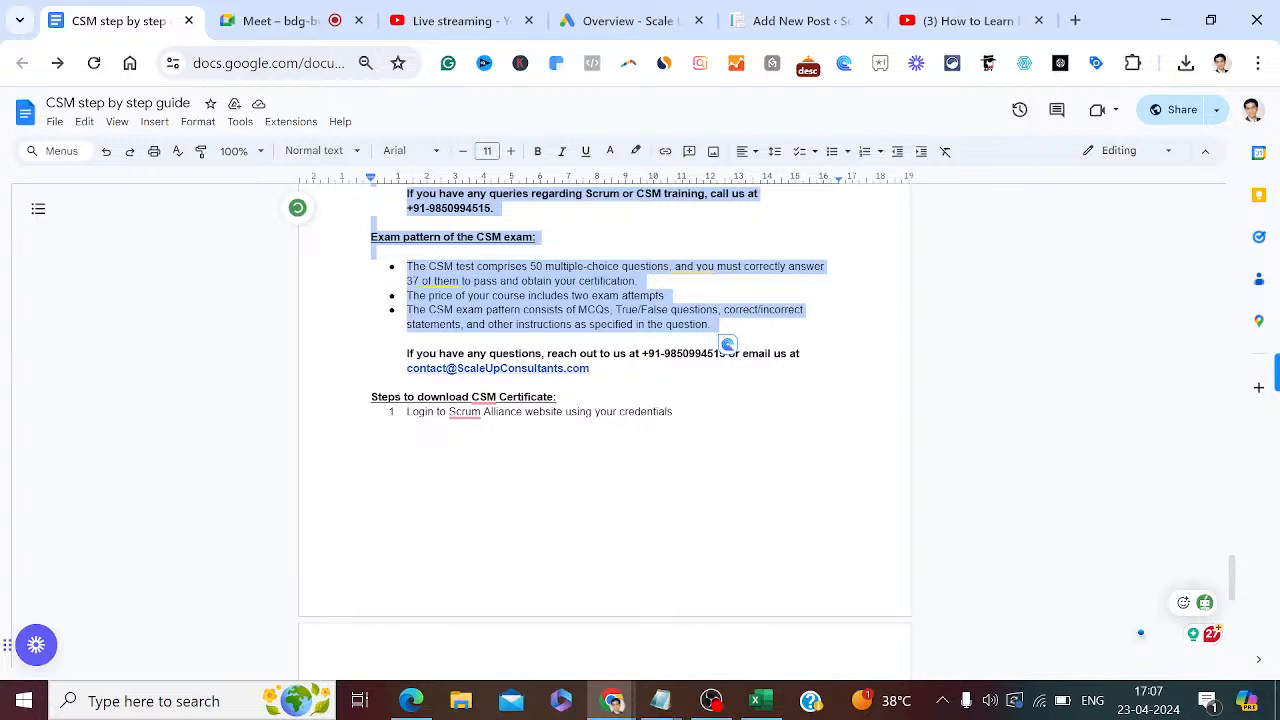
{"action": "left_click", "coordinate": [810, 373], "text": "shift"}
{"action": "key", "text": "shift+Down"}
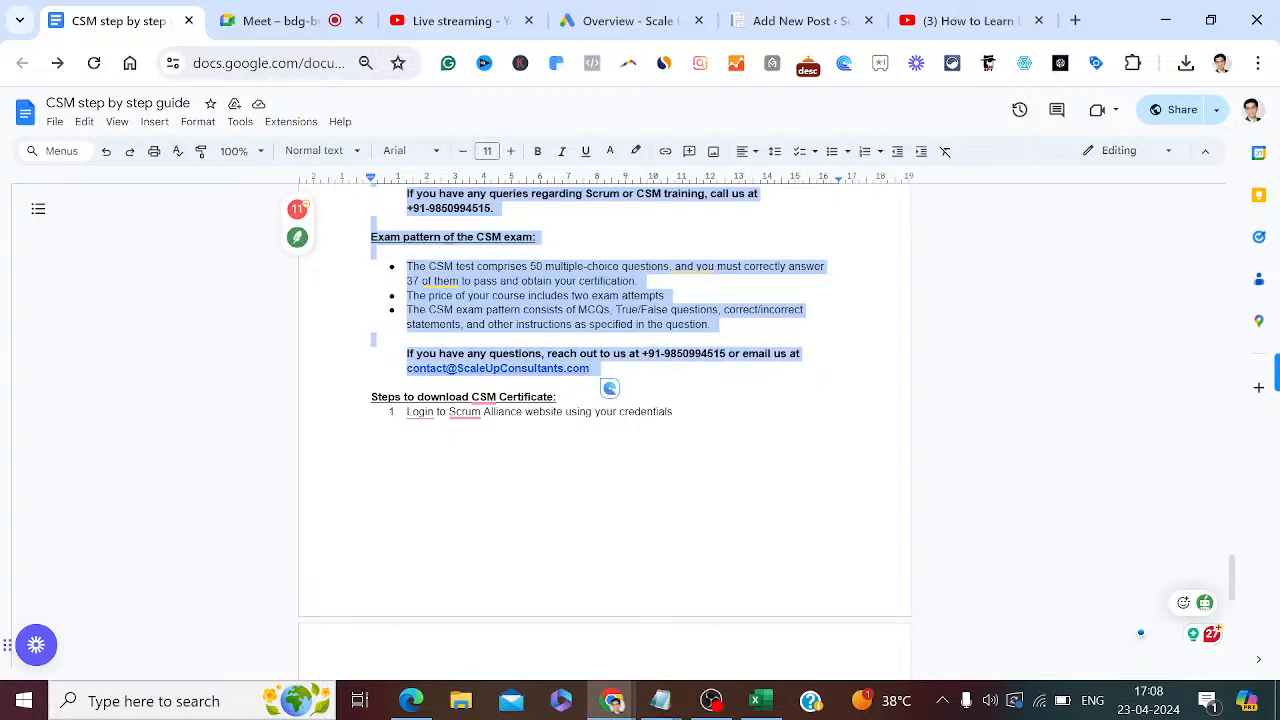
Paste the copied guide sections into the WordPress post's empty block below the benefits bullets.
{"action": "left_click", "coordinate": [820, 10]}
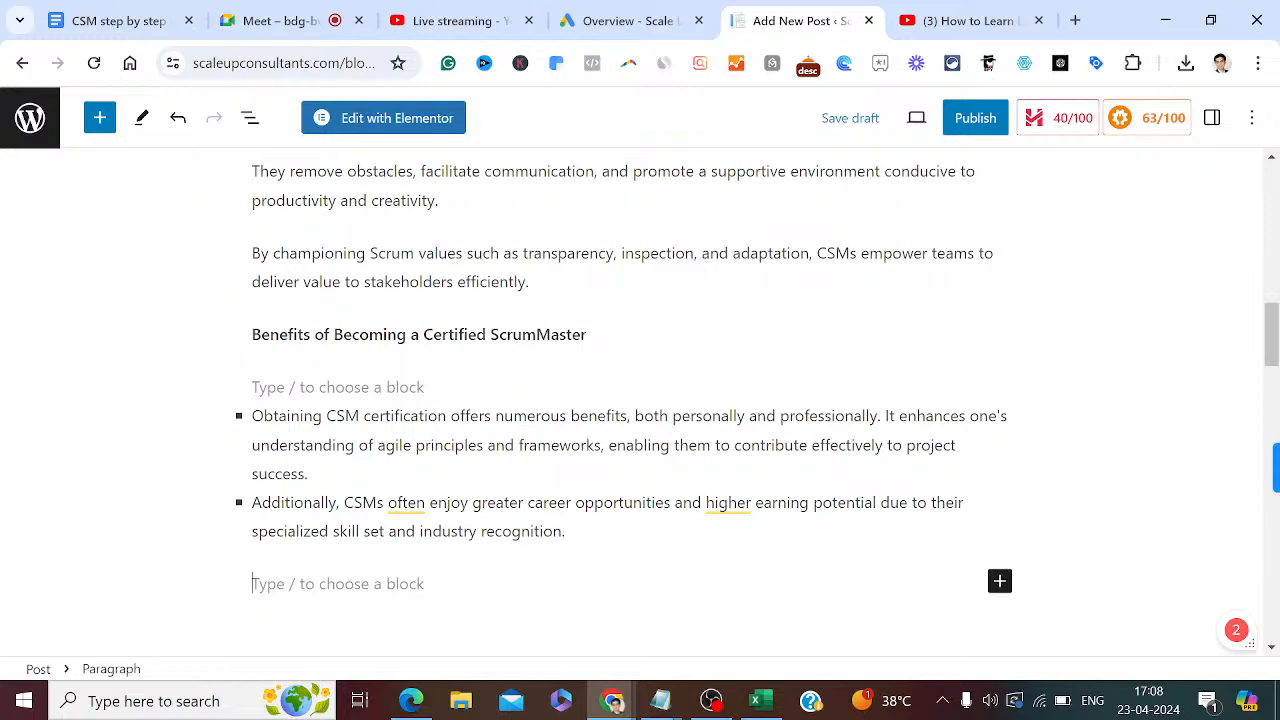
{"action": "left_click", "coordinate": [100, 122]}
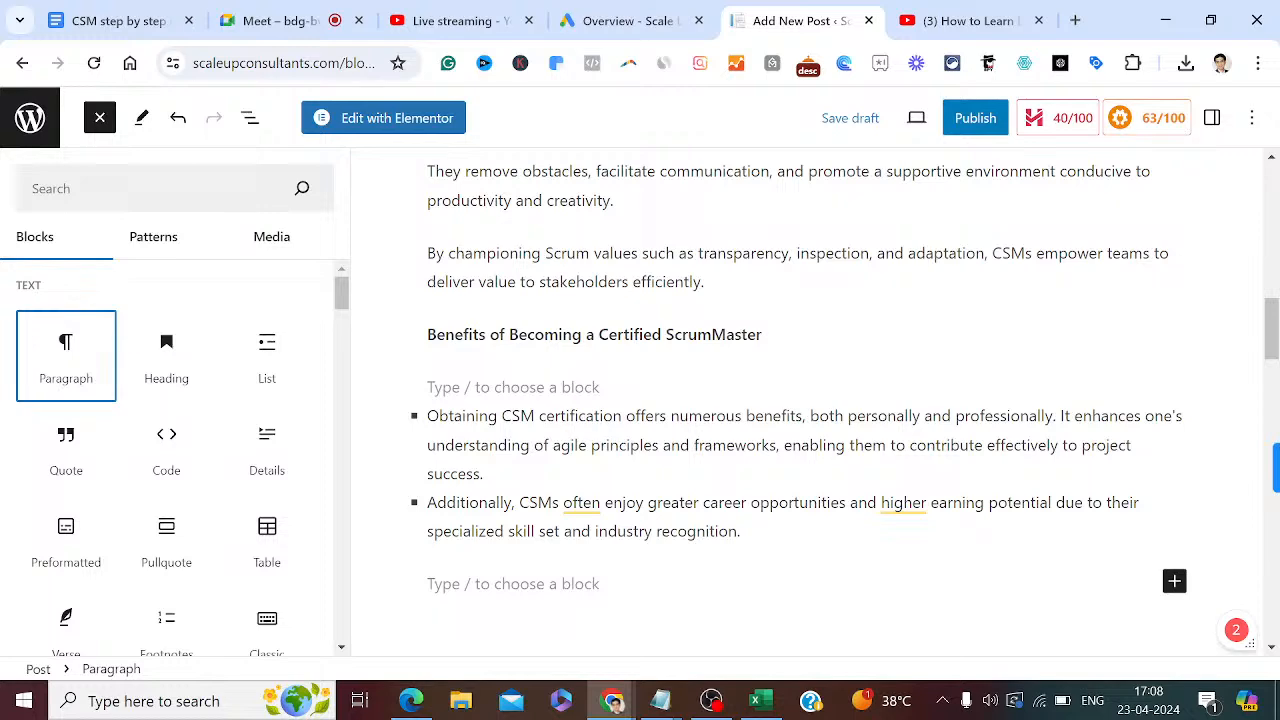
{"action": "left_click", "coordinate": [514, 584]}
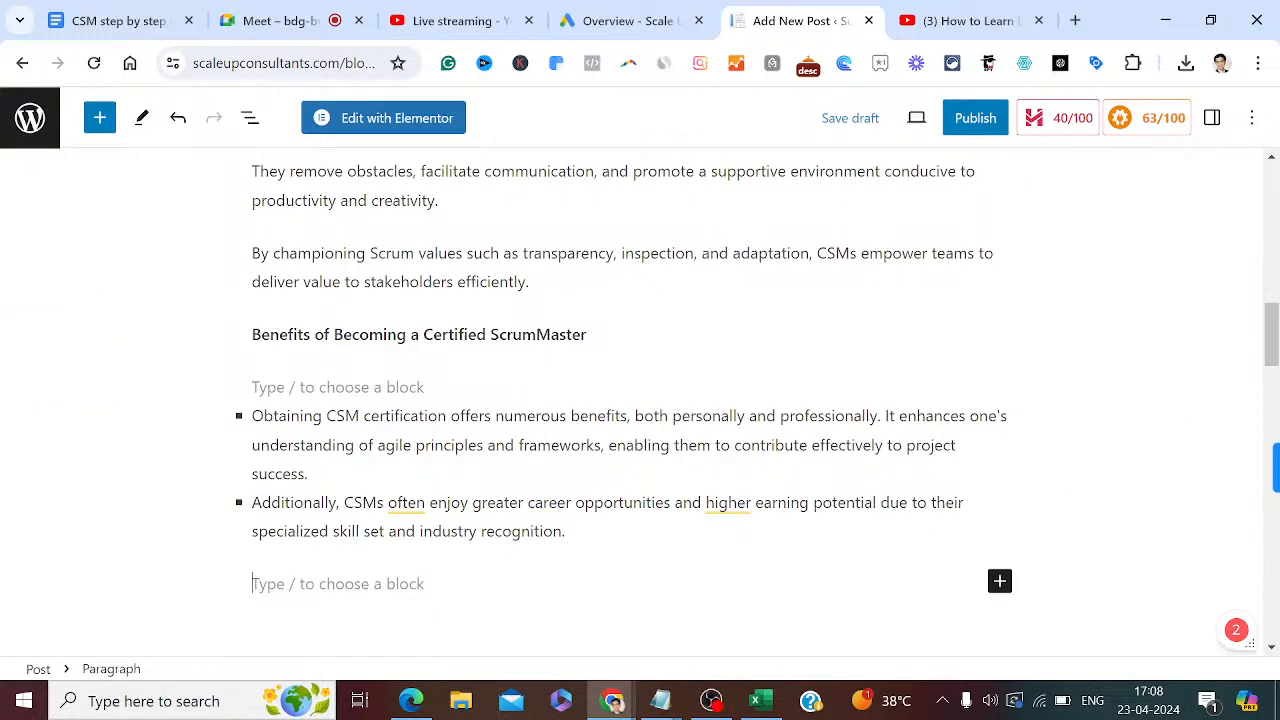
{"action": "key", "text": "ctrl+v"}
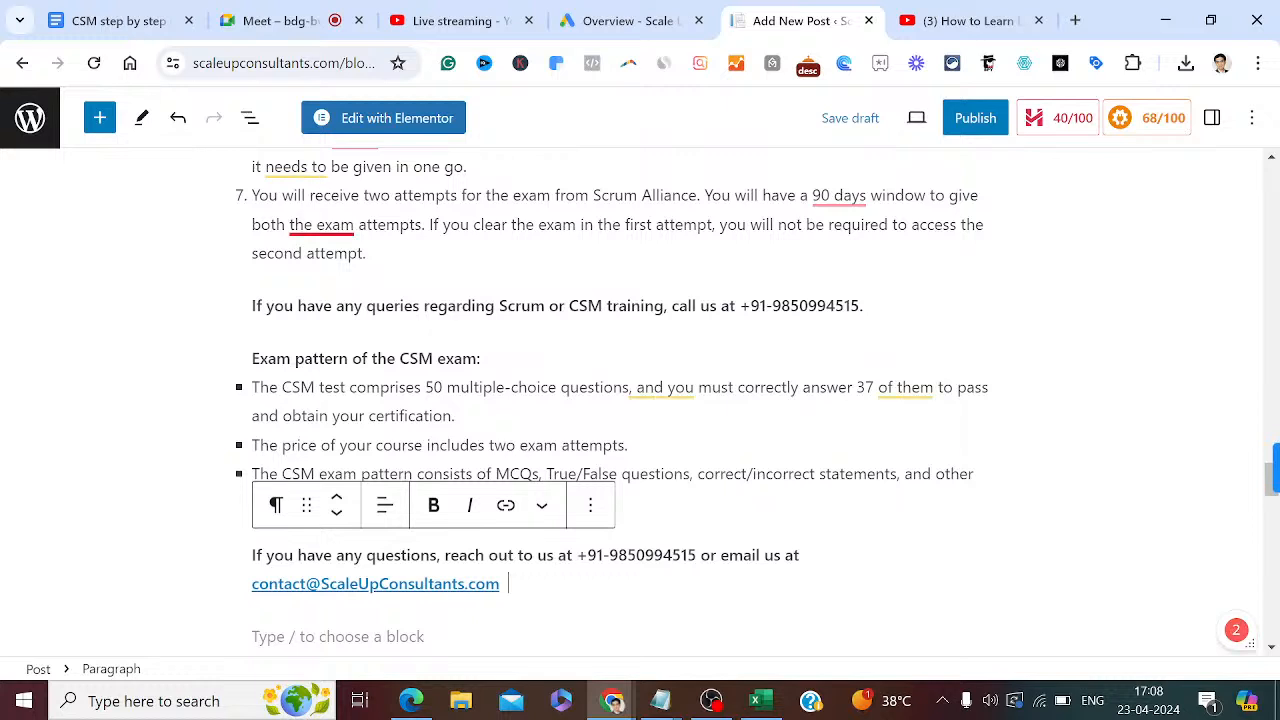
Remove "the" before "exam attempts" in numbered item 7 and insert "a" before "laptop" in item 6.
{"action": "left_click", "coordinate": [340, 285]}
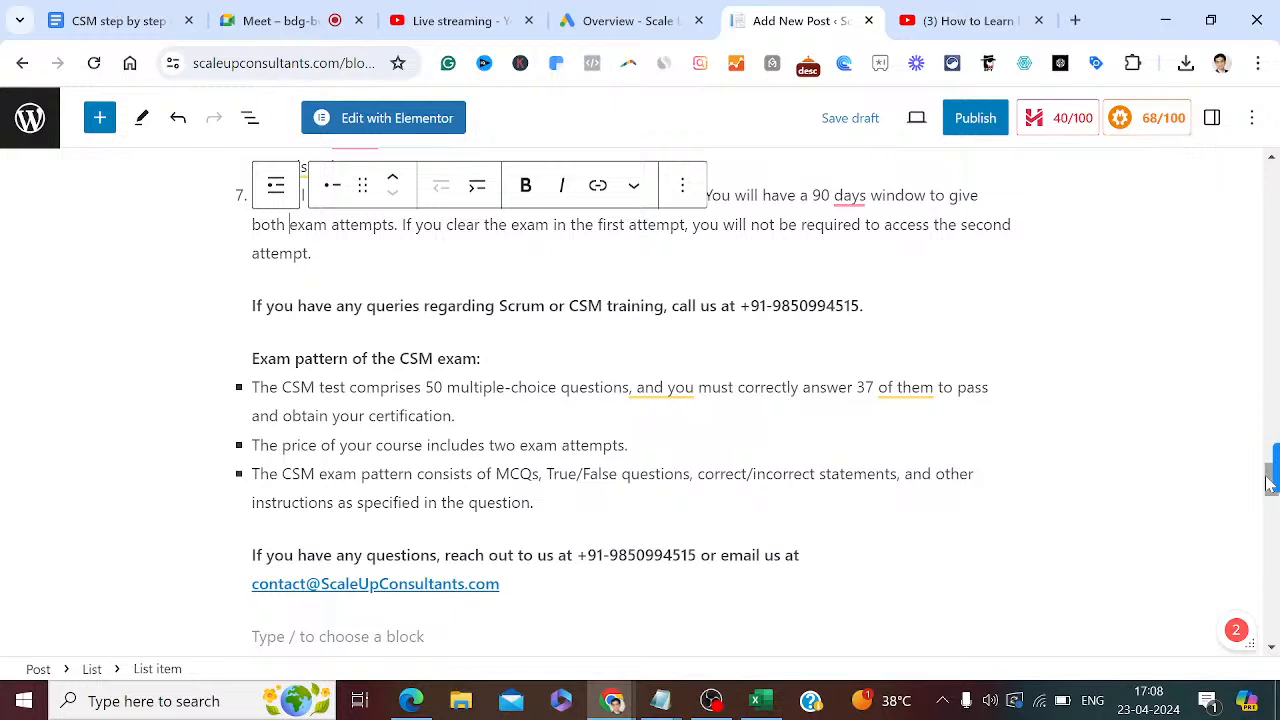
{"action": "scroll", "coordinate": [1270, 483], "scroll_direction": "up", "scroll_amount": 2}
{"action": "left_click", "coordinate": [363, 423]}
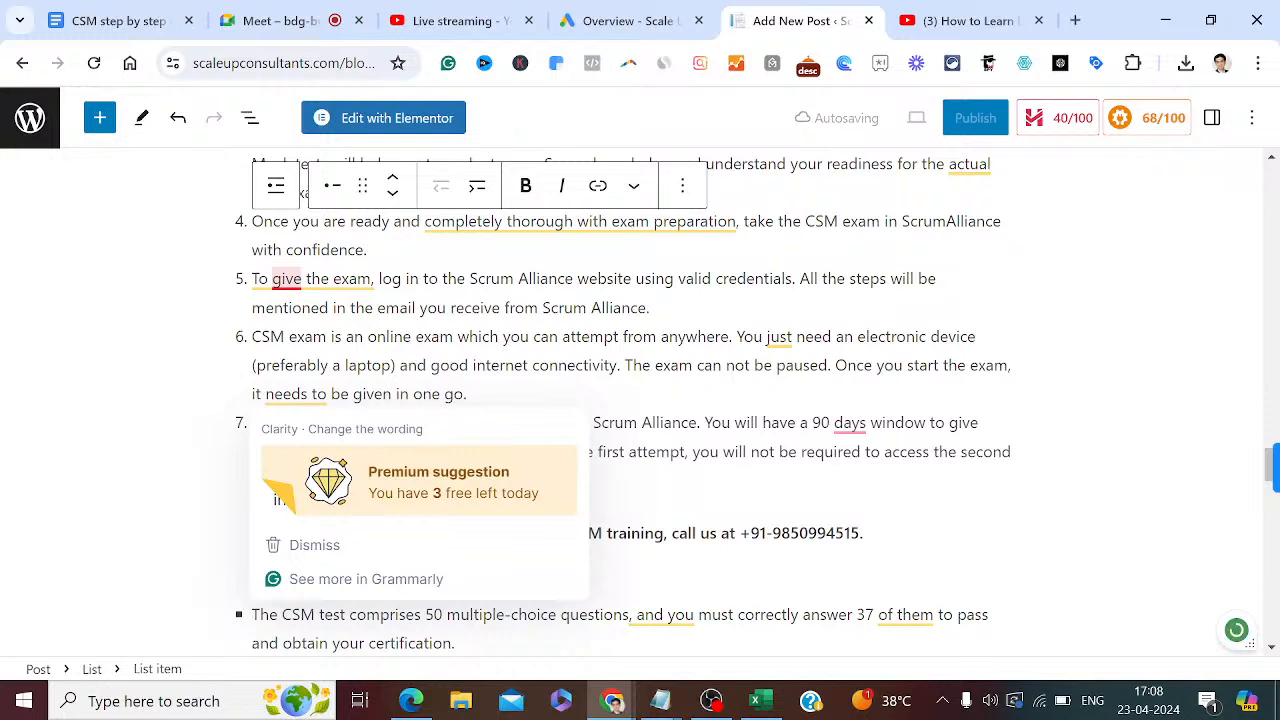
Change "give" to "take" in numbered item 5 and dismiss the clarity rewrite suggested for that sentence.
{"action": "mouse_move", "coordinate": [287, 280]}
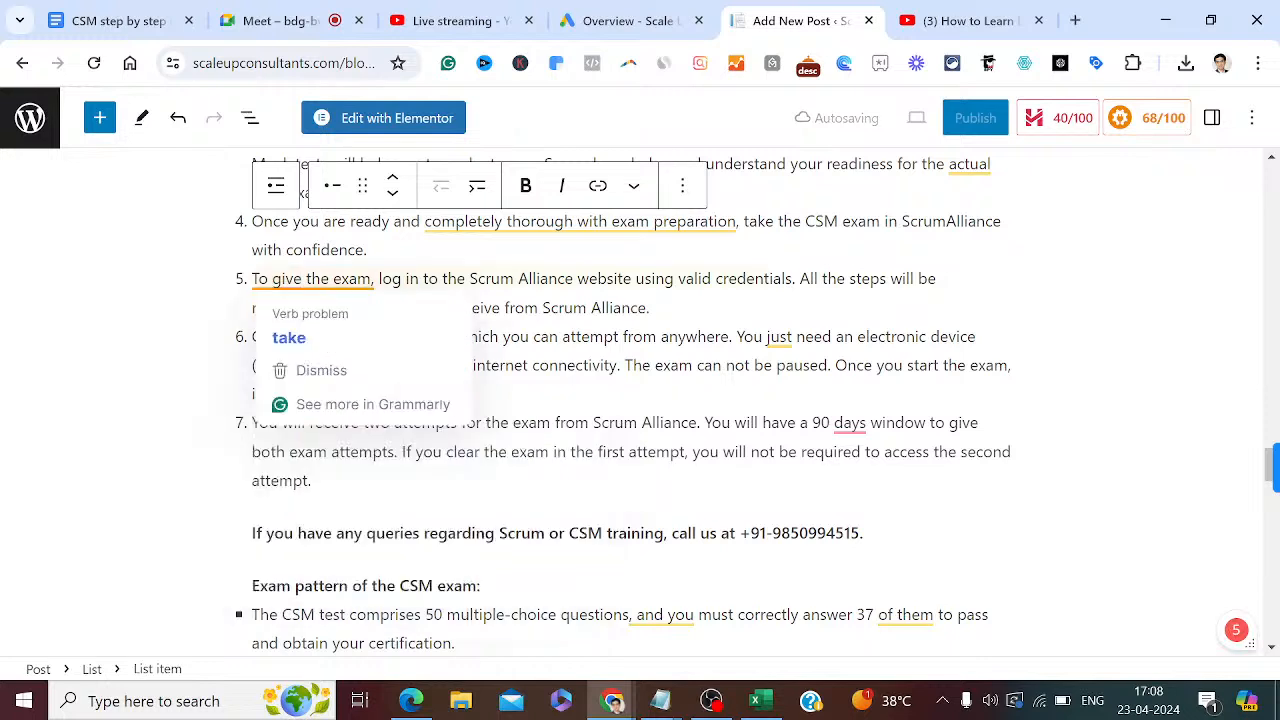
{"action": "left_click", "coordinate": [312, 324]}
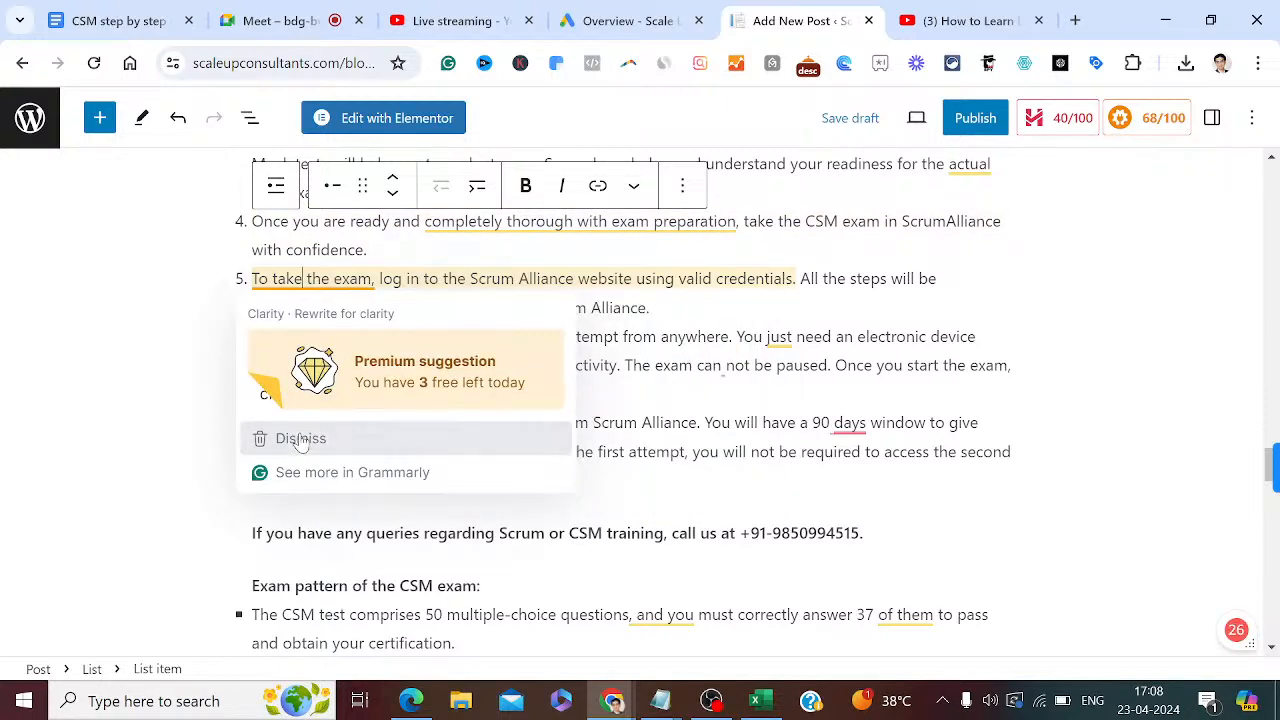
{"action": "left_click", "coordinate": [301, 441]}
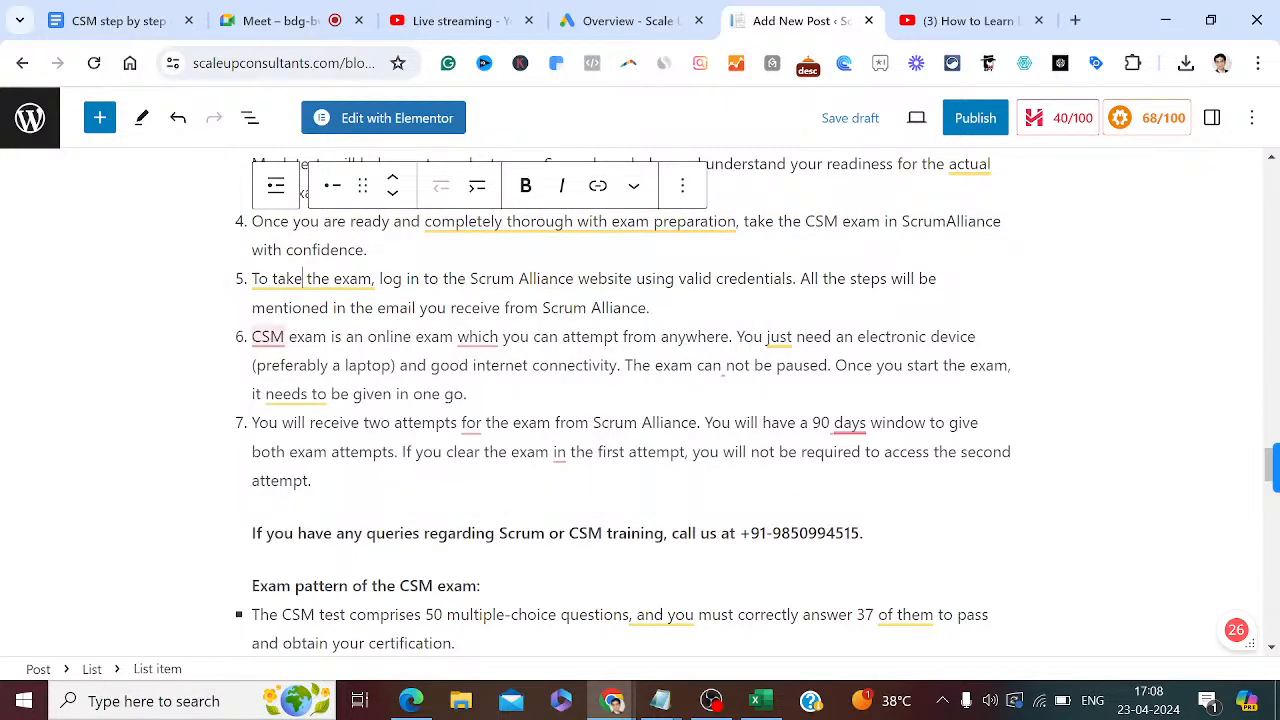
Correct item 6 to begin "The CSM exam", replace "which" with "that", and dismiss the suggestion on "just".
{"action": "mouse_move", "coordinate": [270, 339]}
{"action": "left_click", "coordinate": [284, 389]}
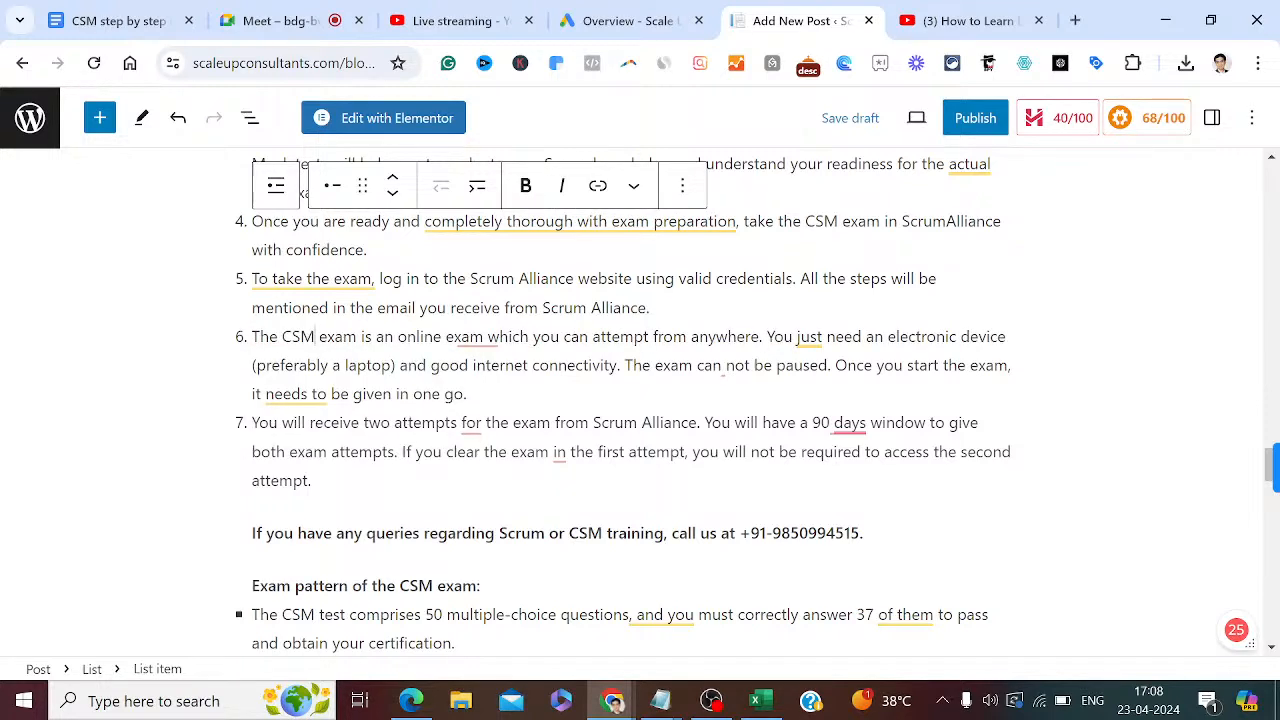
{"action": "mouse_move", "coordinate": [505, 342]}
{"action": "left_click", "coordinate": [508, 387]}
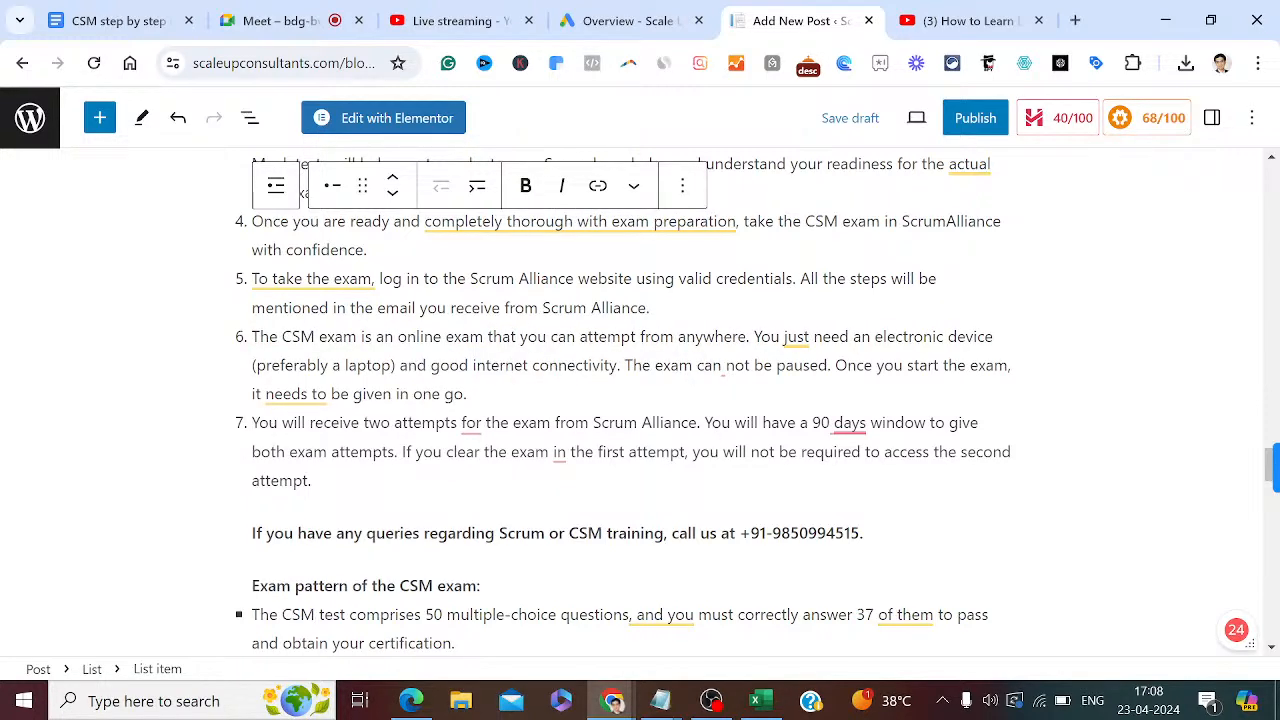
{"action": "mouse_move", "coordinate": [798, 340]}
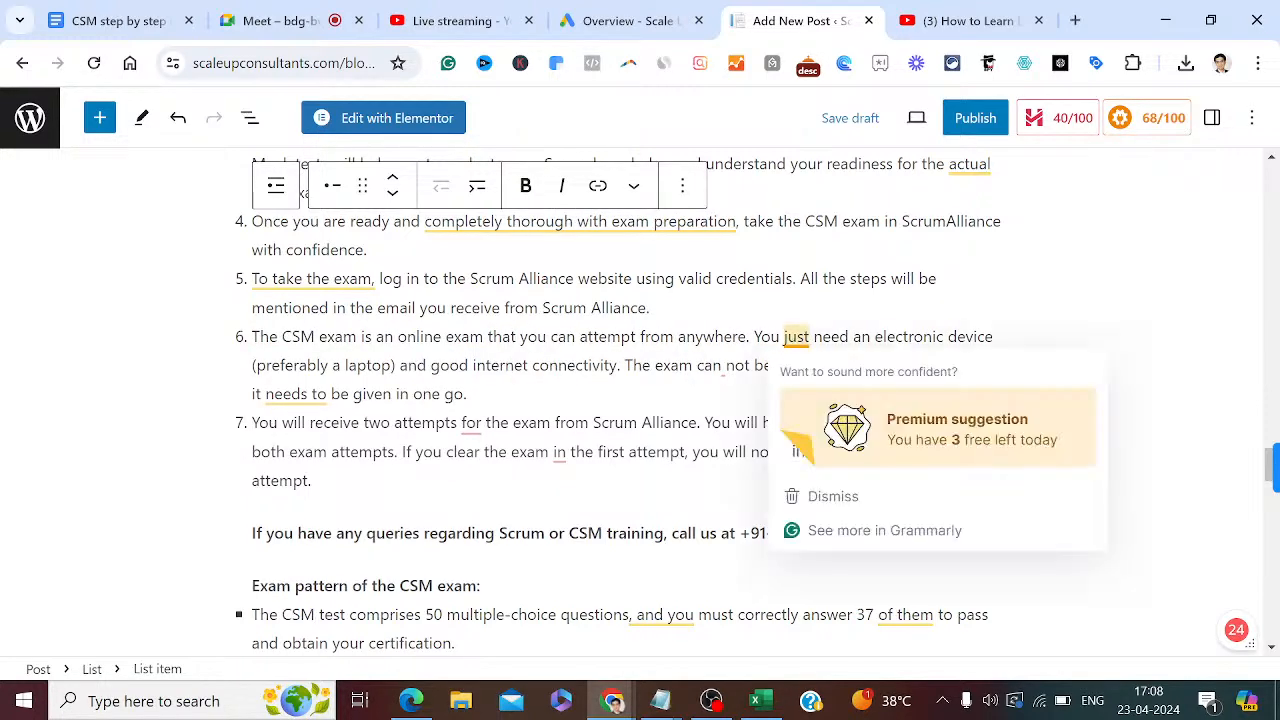
{"action": "left_click", "coordinate": [812, 497]}
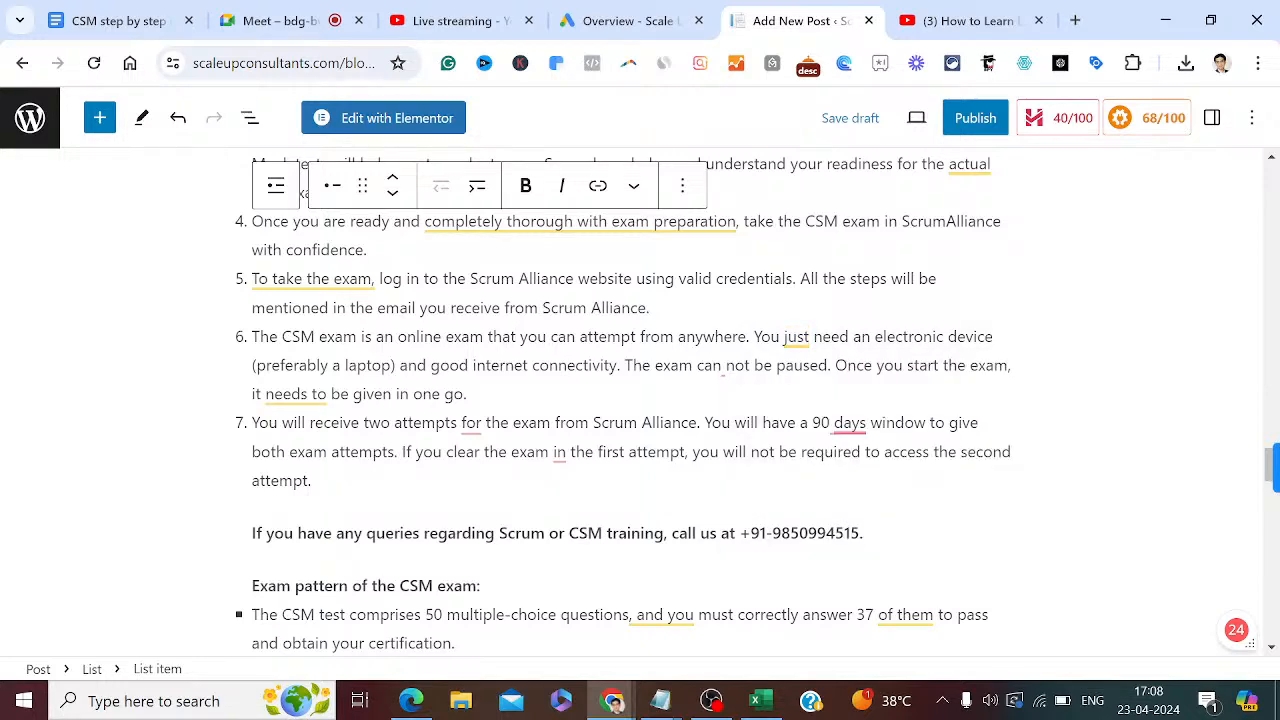
Remove the double asterisks in front of the "Kindly note" paragraph above the mock tests question.
{"action": "scroll", "coordinate": [350, 226], "scroll_direction": "up", "scroll_amount": 2}
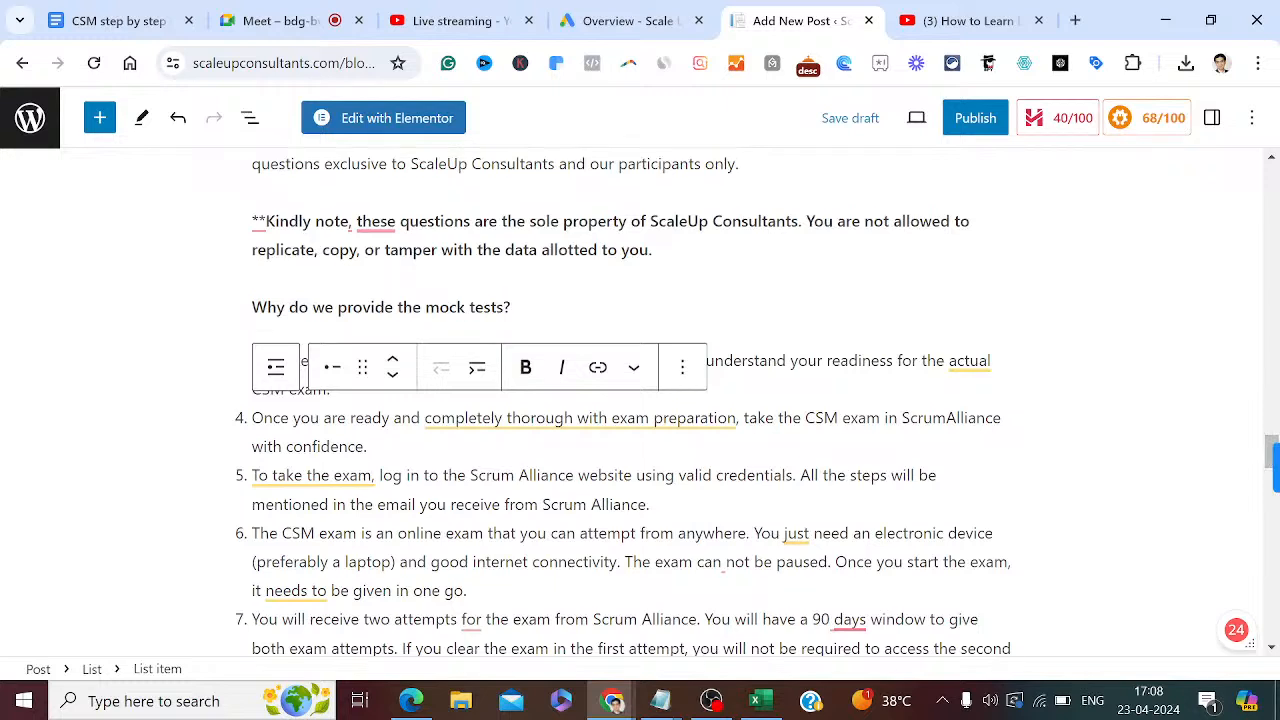
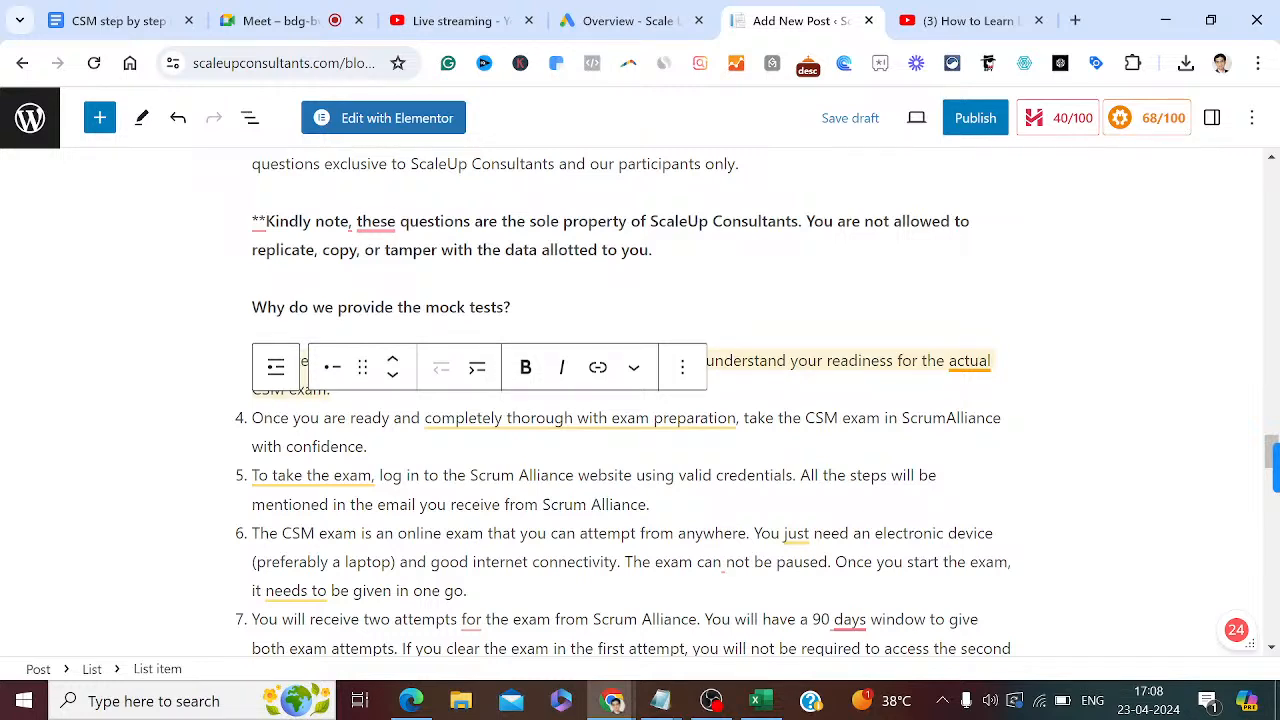
{"action": "mouse_move", "coordinate": [260, 226]}
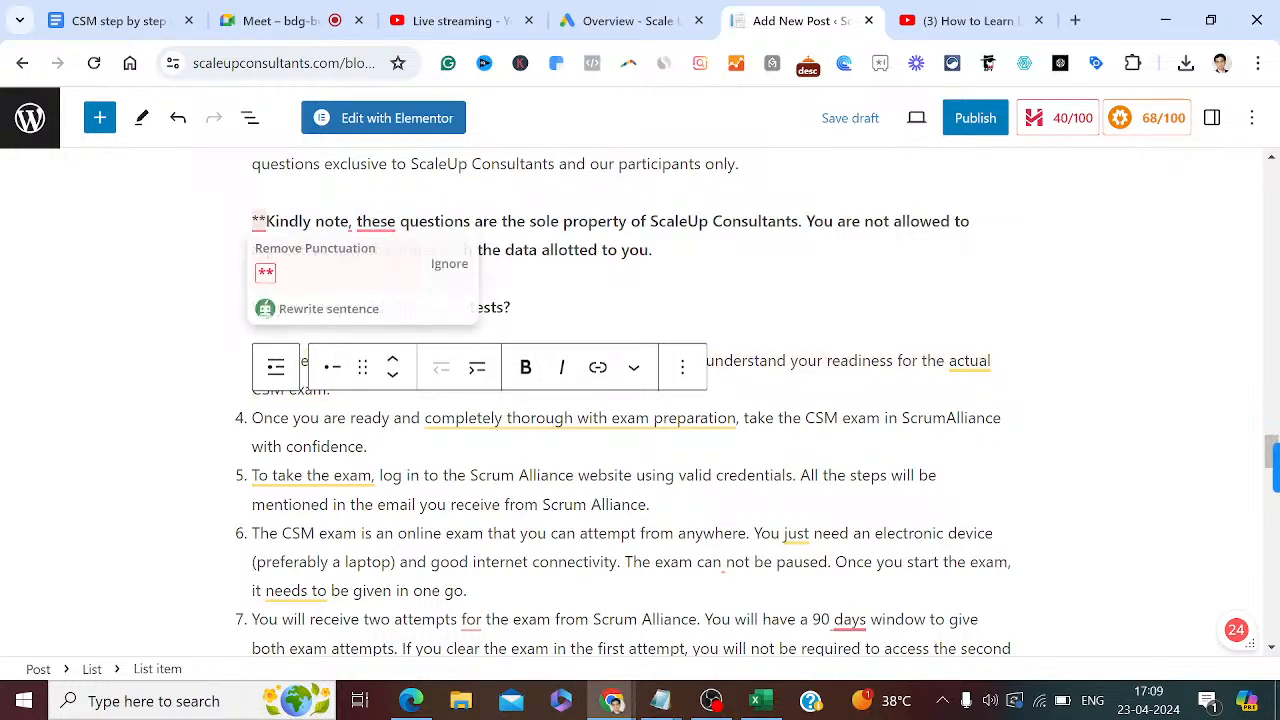
{"action": "left_click", "coordinate": [270, 262]}
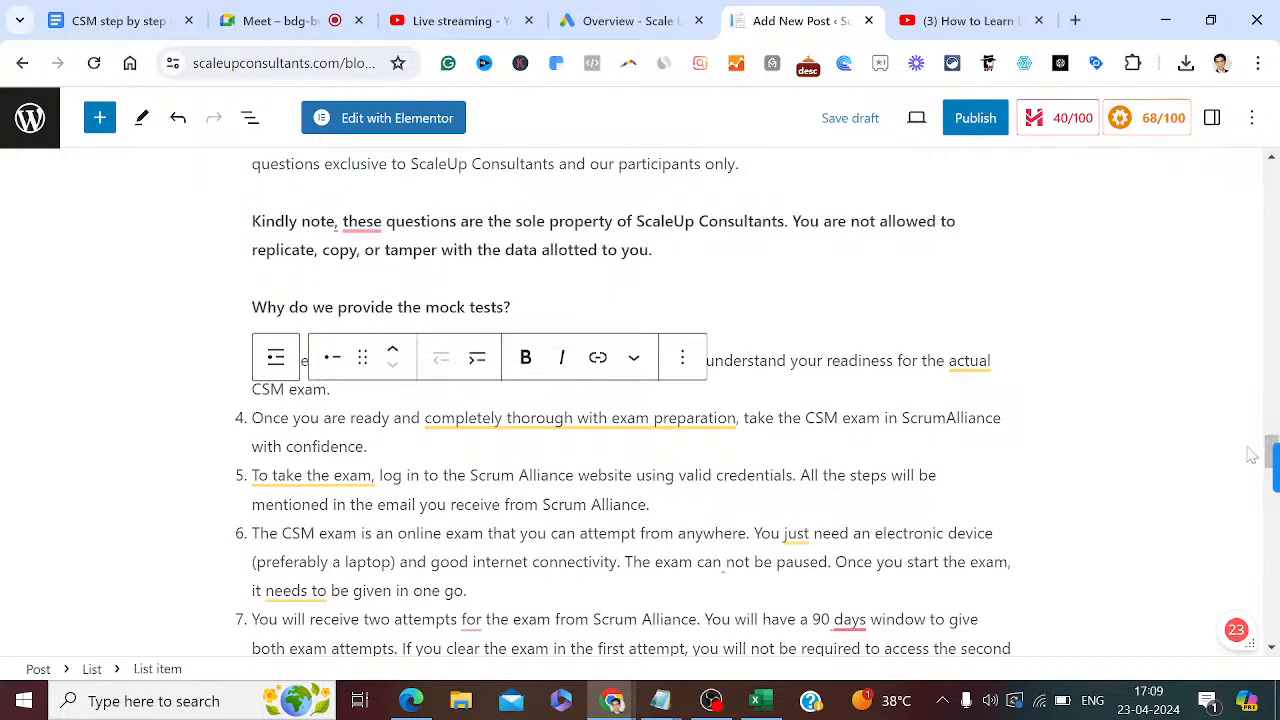
Insert an empty paragraph below the heading "How can you enroll for our CSM Training?" and turn its first bullet into a plain paragraph.
{"action": "left_click_drag", "start_coordinate": [1272, 449], "coordinate": [1258, 366]}
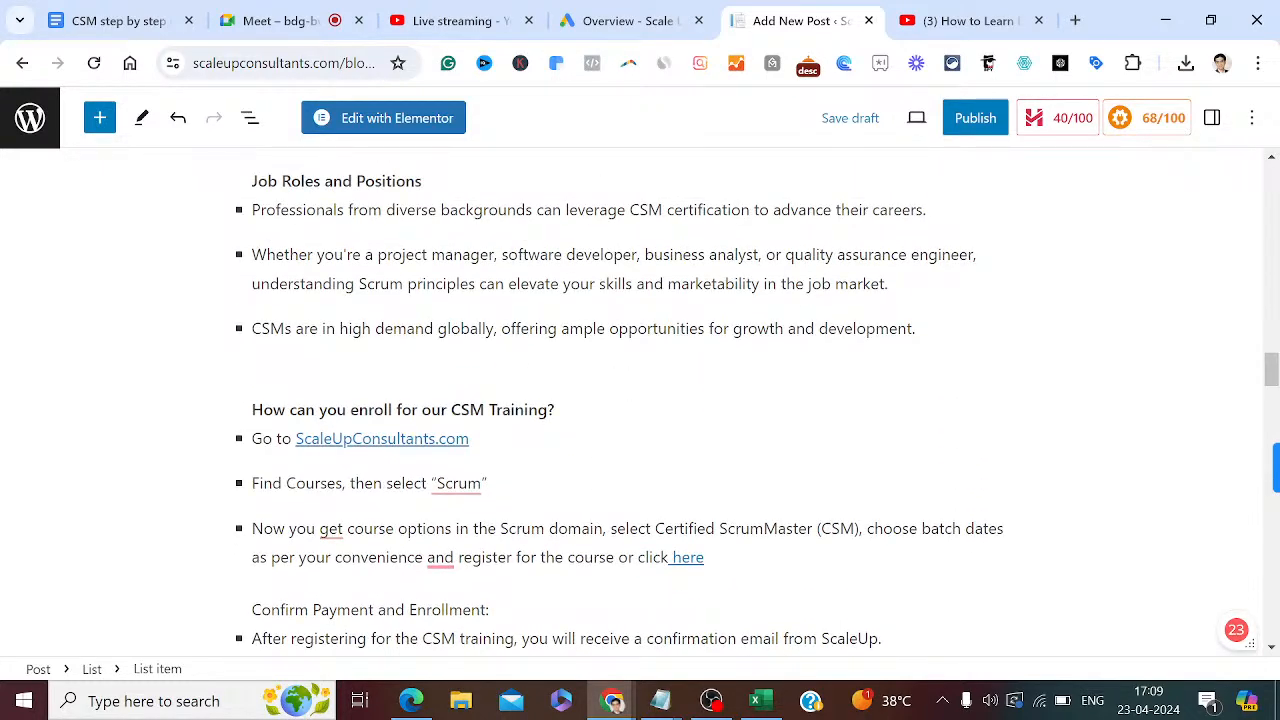
{"action": "left_click", "coordinate": [556, 410]}
{"action": "key", "text": "Return"}
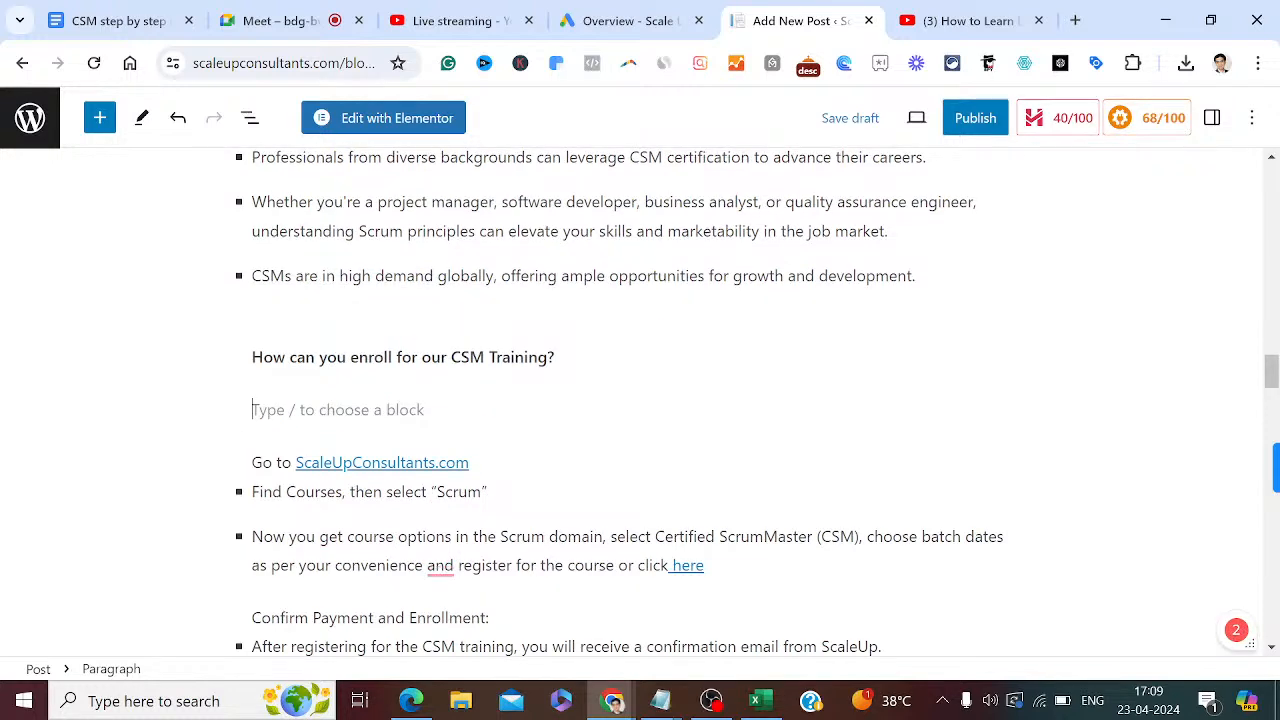
Remove the empty paragraph above "Go to ScaleUpConsultants.com" and turn the "Find Courses, then select 'Scrum'" bullet into a plain paragraph.
{"action": "key", "text": "Delete"}
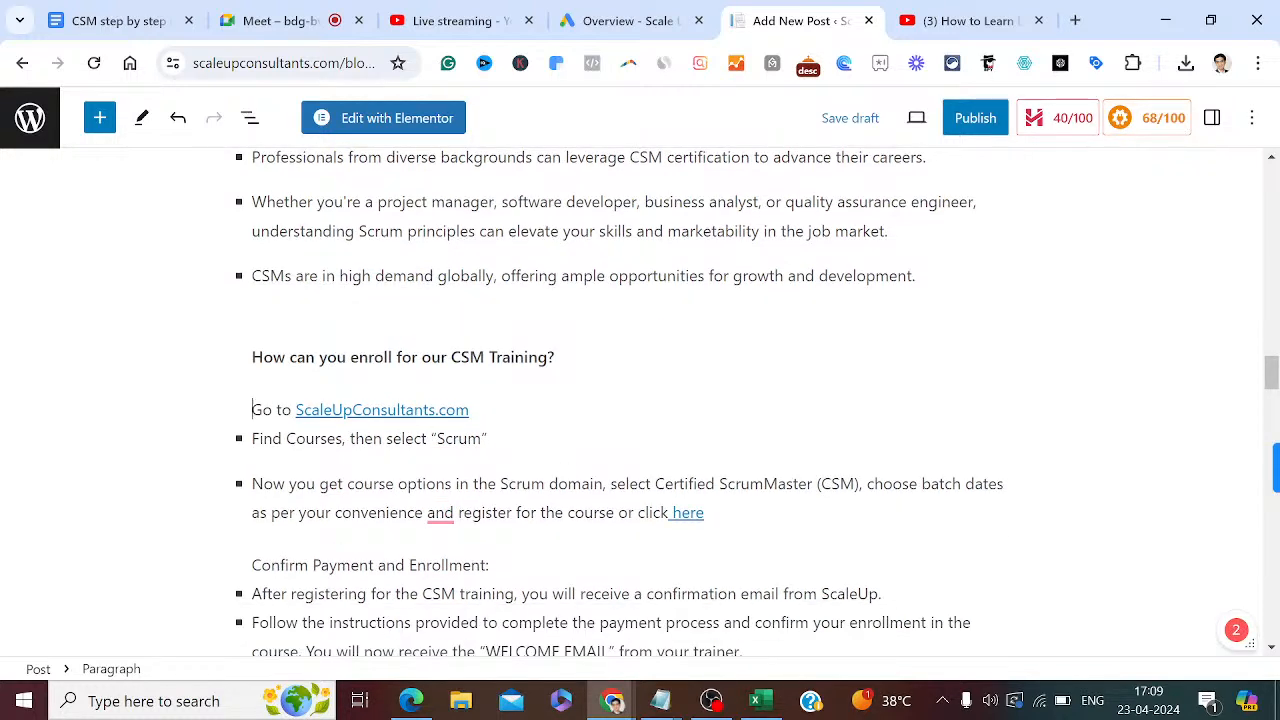
{"action": "key", "text": "End"}
{"action": "key", "text": "Return"}
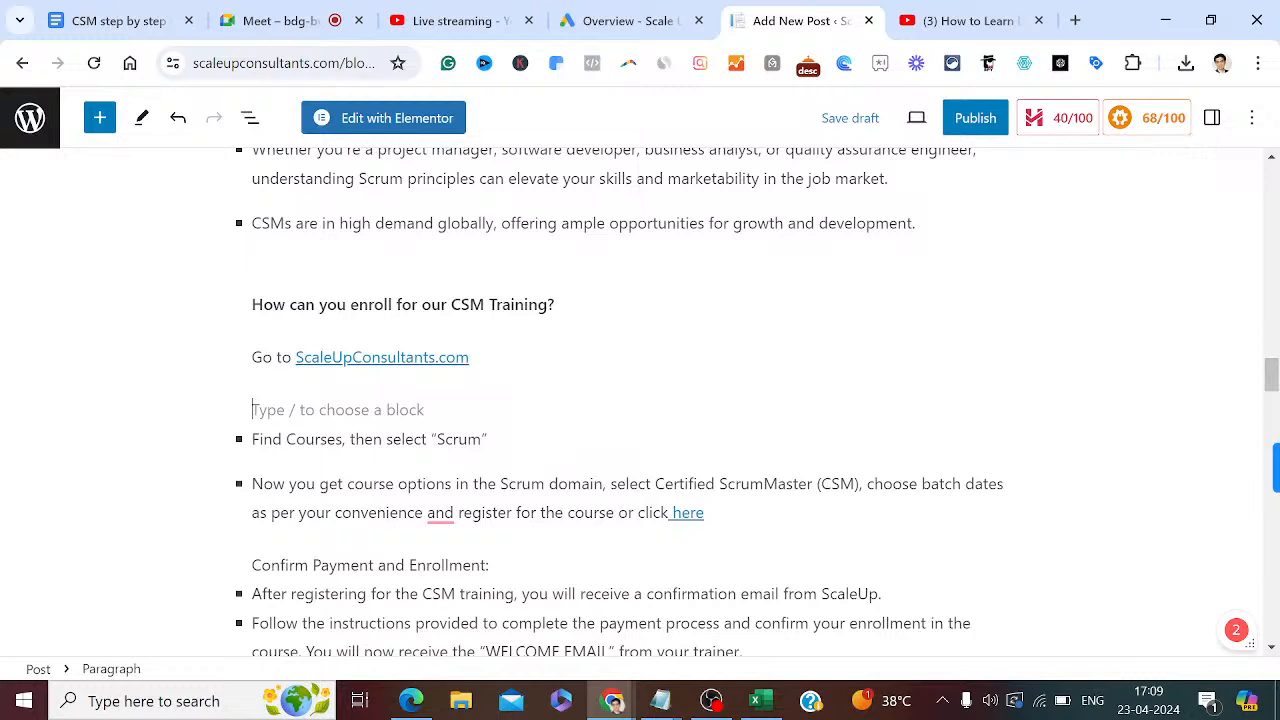
{"action": "key", "text": "Delete"}
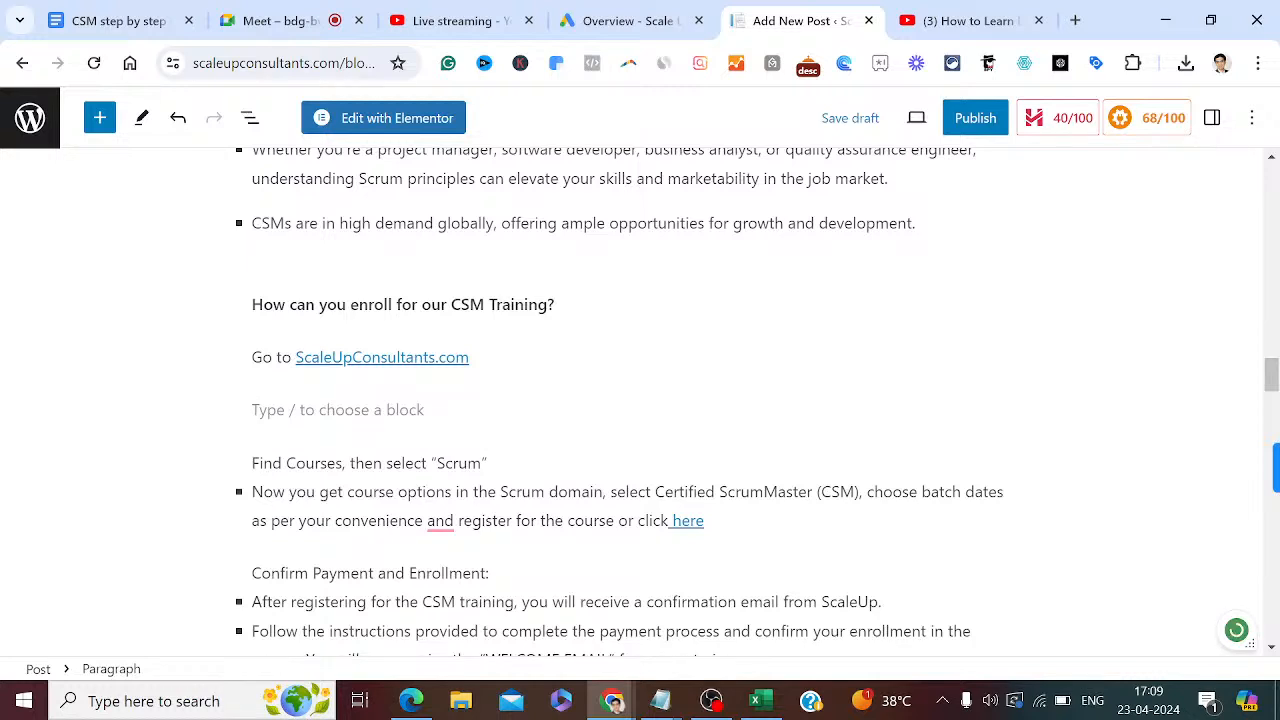
{"action": "key", "text": "Delete"}
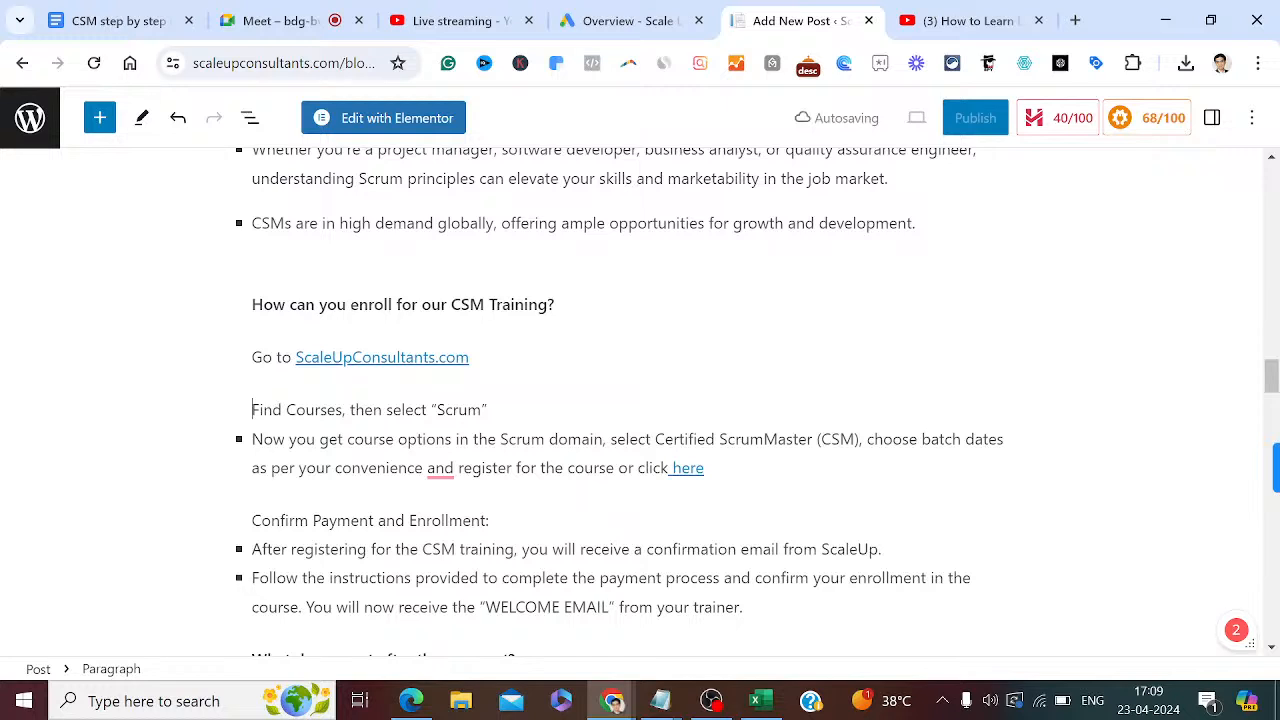
Turn the bullet beginning "Now you get course options in the Scrum domain" into a plain paragraph.
{"action": "key", "text": "End"}
{"action": "key", "text": "Return"}
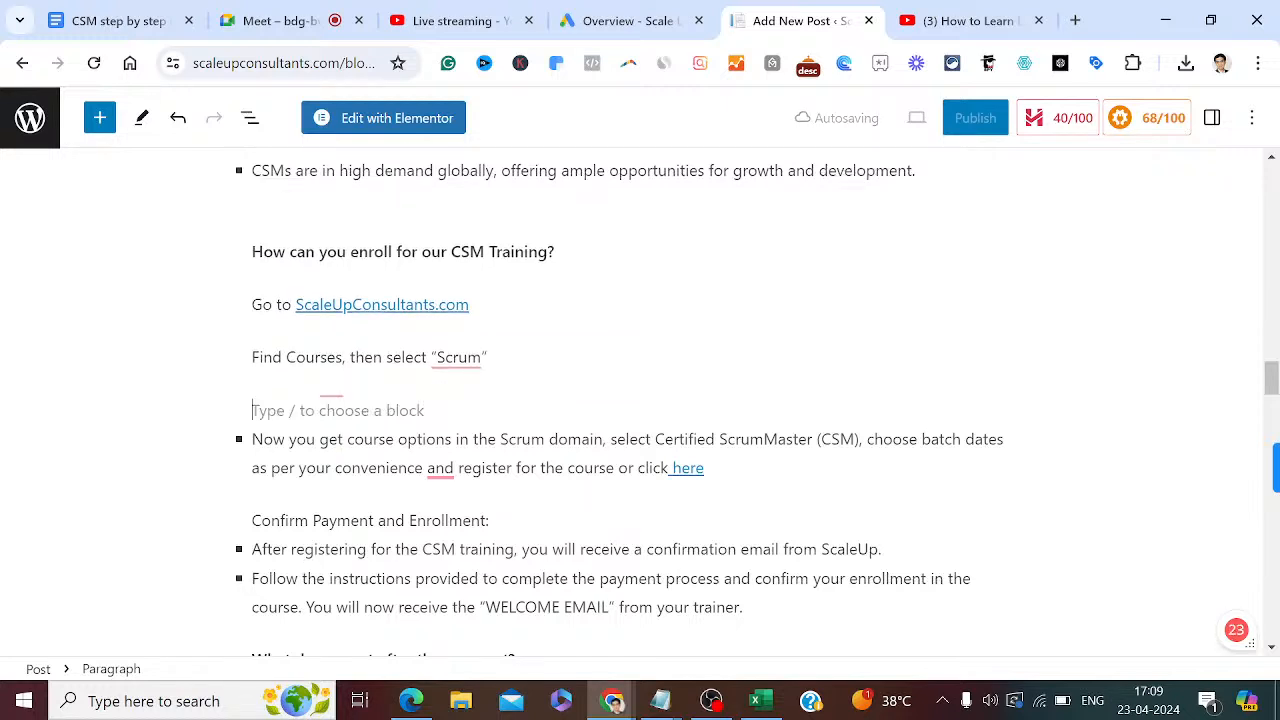
{"action": "key", "text": "Delete"}
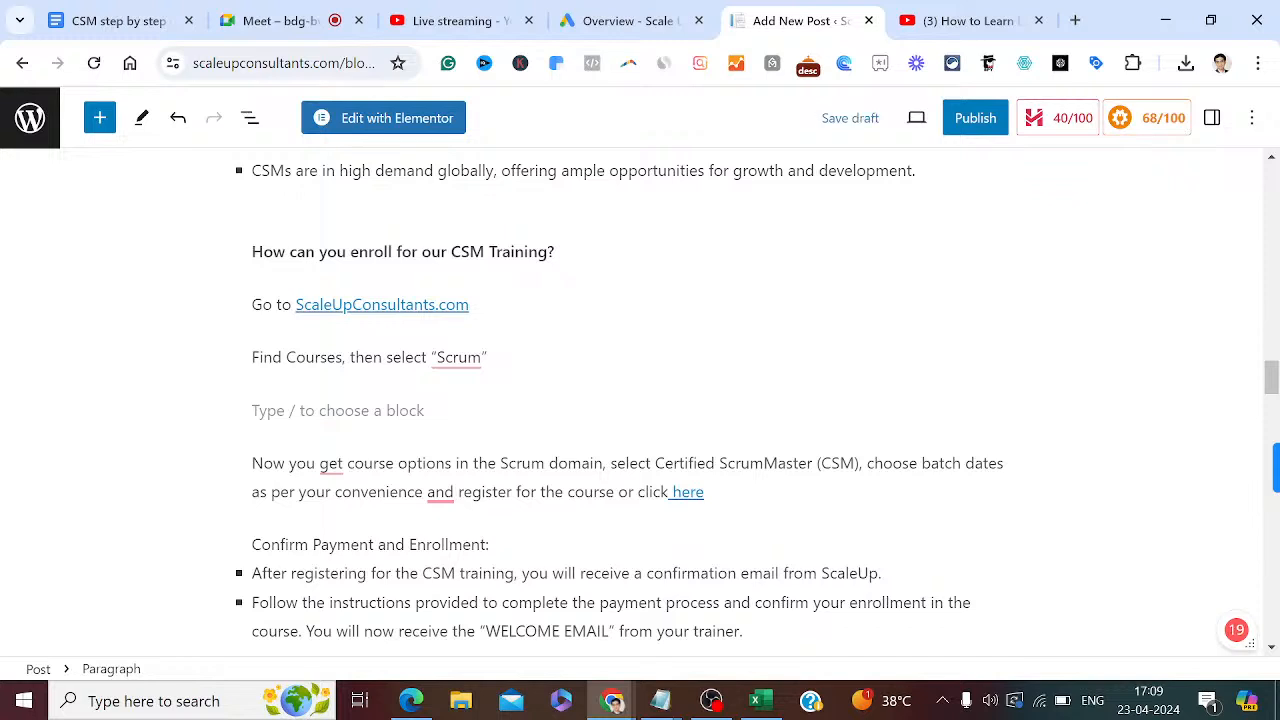
{"action": "key", "text": "Delete"}
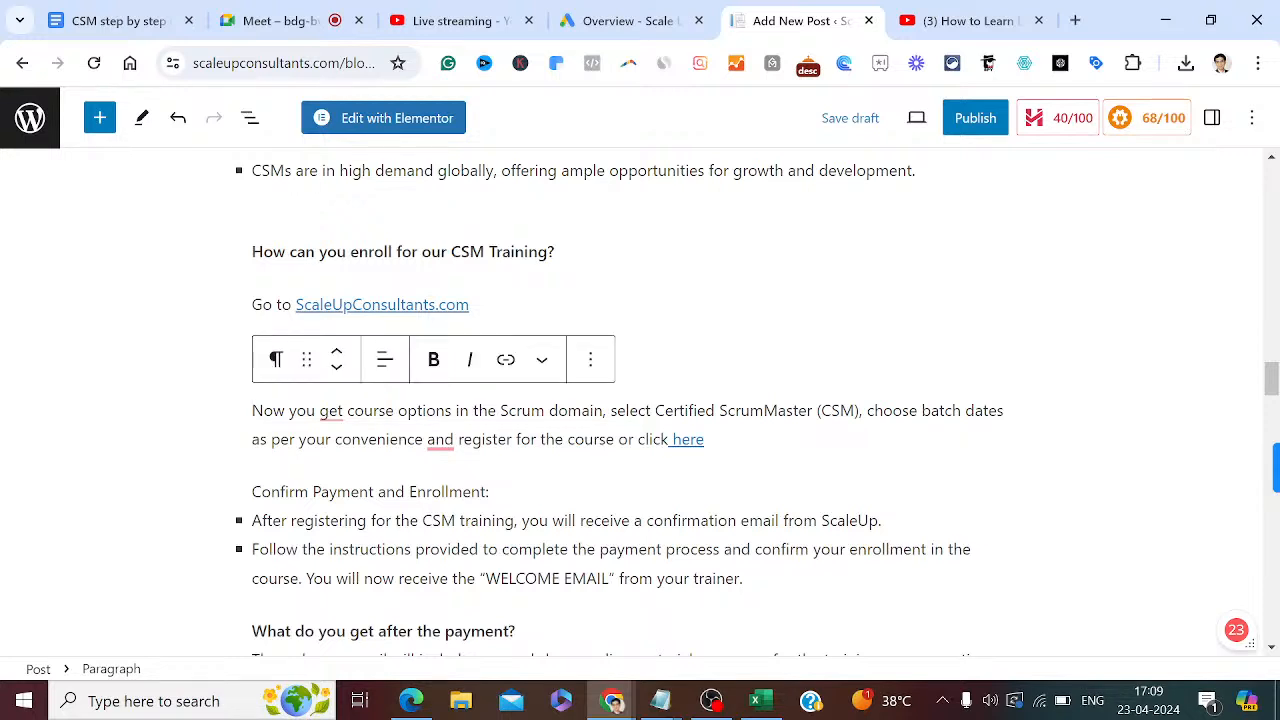
{"action": "key", "text": "Left"}
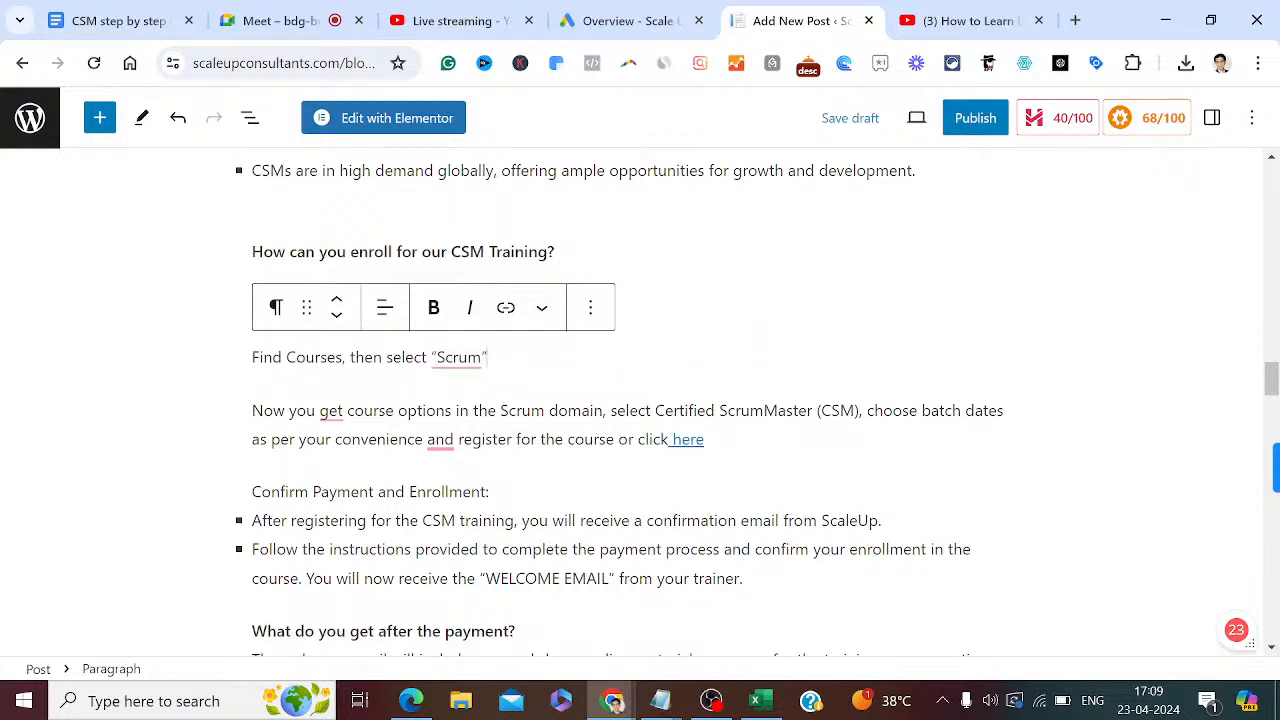
Insert an empty paragraph below the line "Confirm Payment and Enrollment:" and make that line bold.
{"action": "left_click", "coordinate": [494, 492]}
{"action": "key", "text": "Return"}
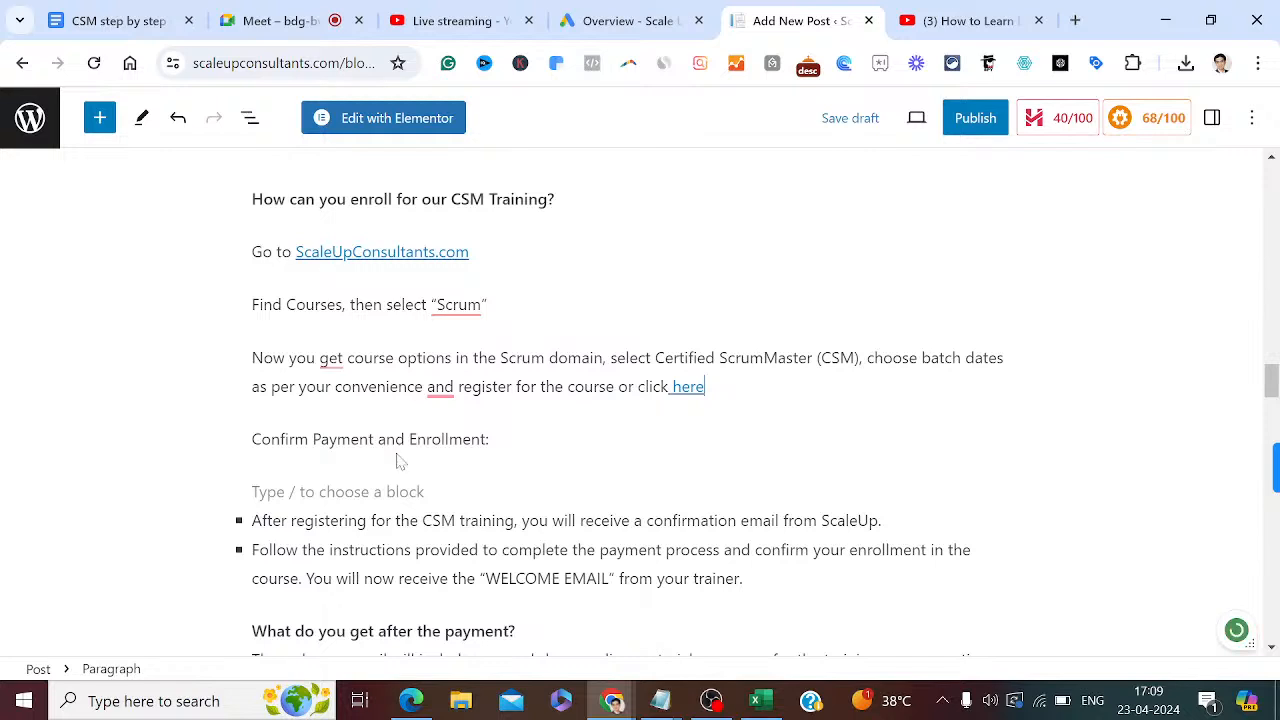
{"action": "key", "text": "End"}
{"action": "left_click", "coordinate": [260, 439]}
{"action": "key", "text": "Left"}
{"action": "key", "text": "shift+End"}
{"action": "key", "text": "ctrl+b"}
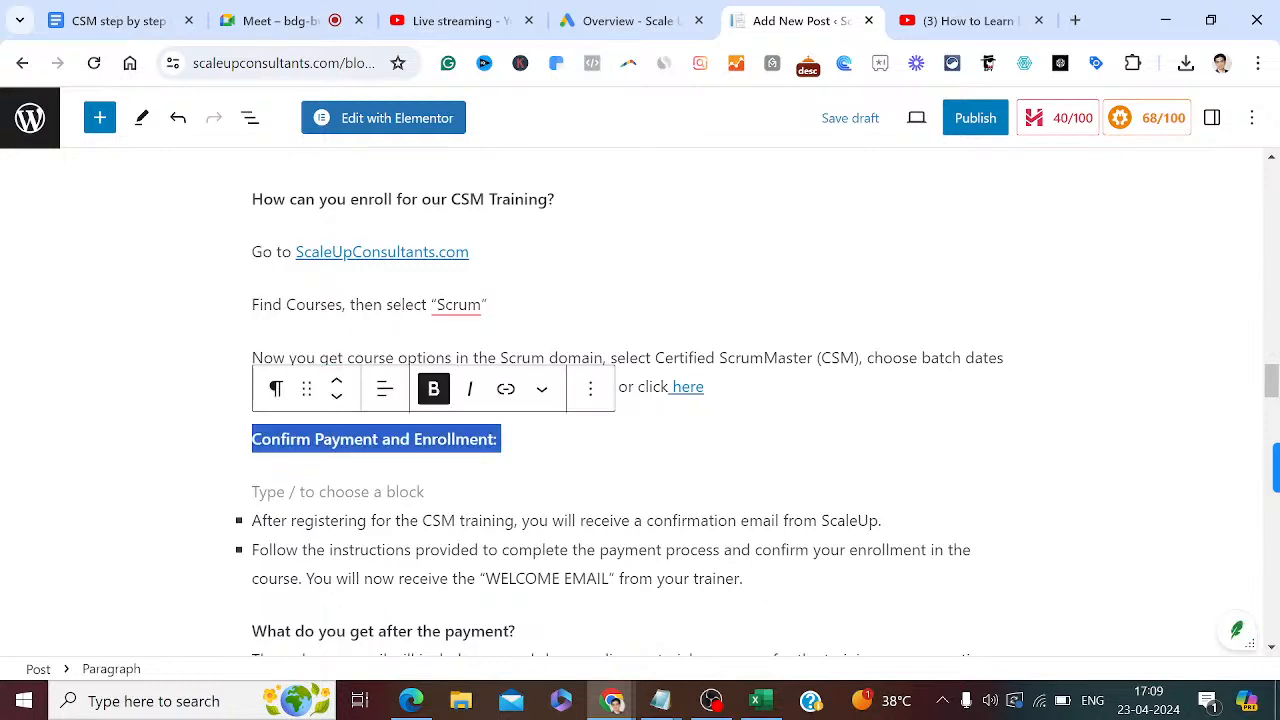
Turn the bullet "After registering for the CSM training" into a plain paragraph directly below the "Confirm Payment and Enrollment:" line.
{"action": "key", "text": "Down"}
{"action": "key", "text": "Down"}
{"action": "key", "text": "Up"}
{"action": "key", "text": "Delete"}
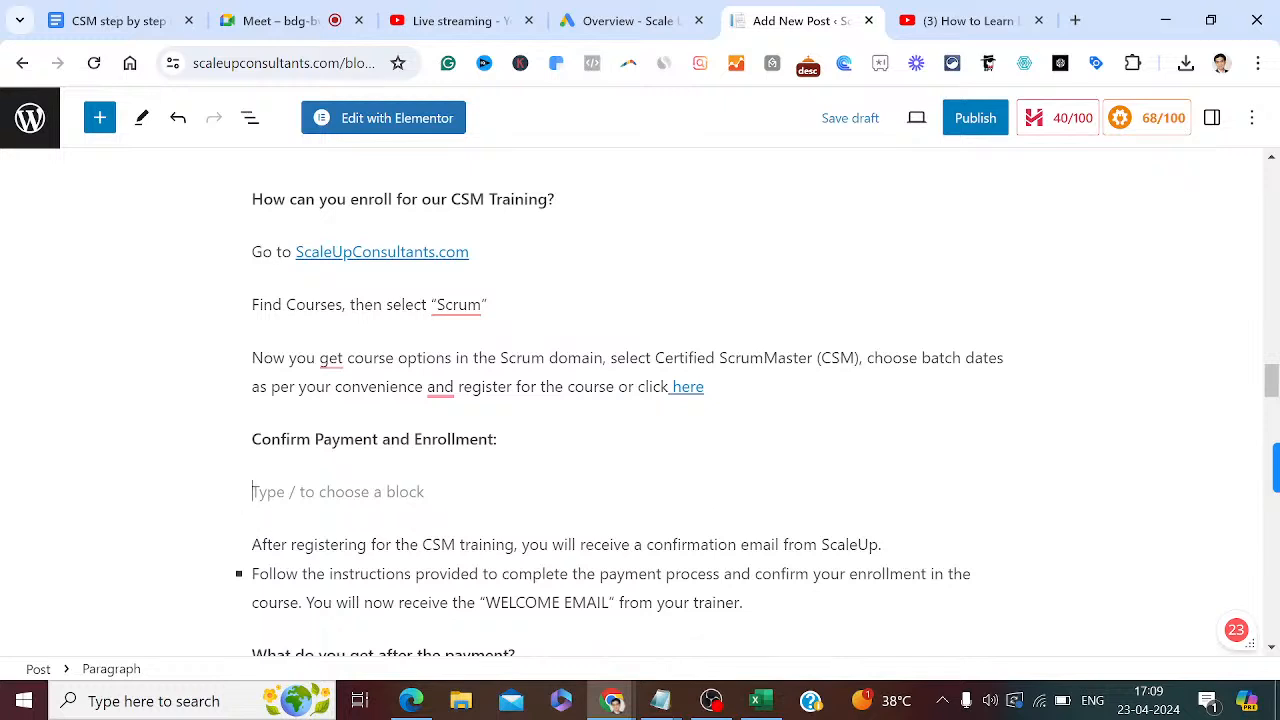
{"action": "key", "text": "Delete"}
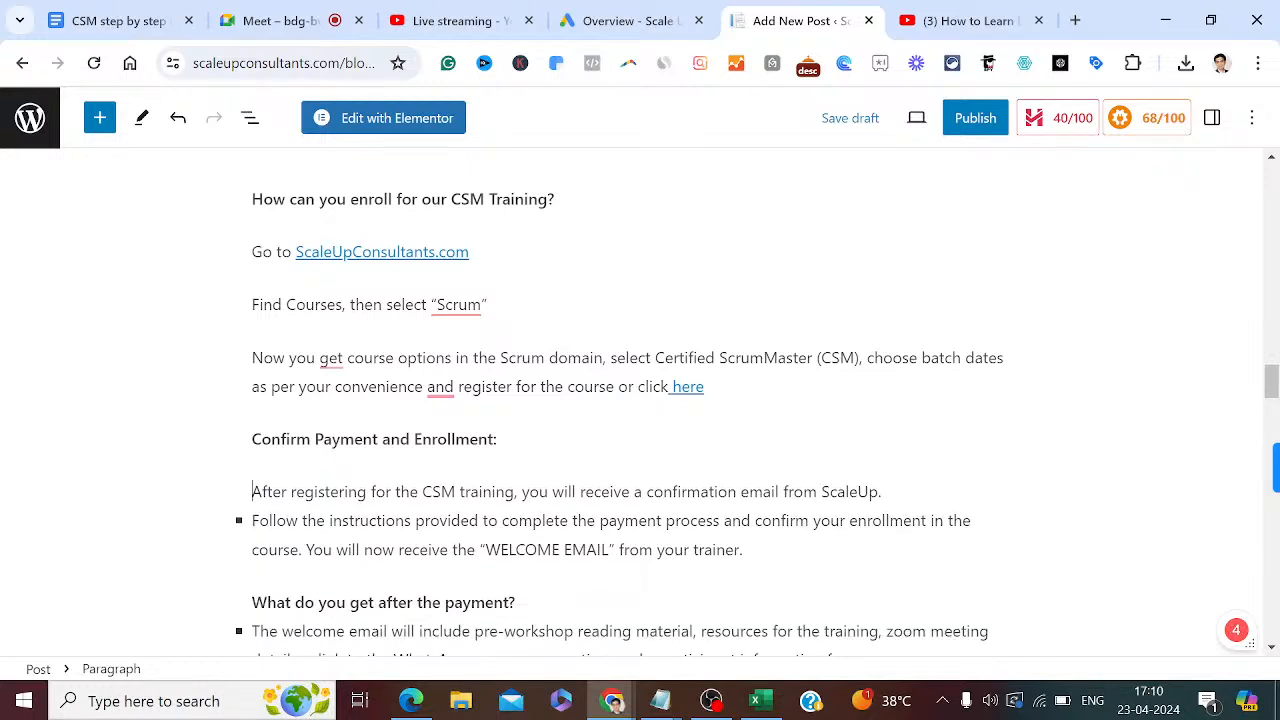
Turn the bullet beginning "Follow the instructions provided to complete the payment process" into a separate plain paragraph.
{"action": "key", "text": "End"}
{"action": "key", "text": "Return"}
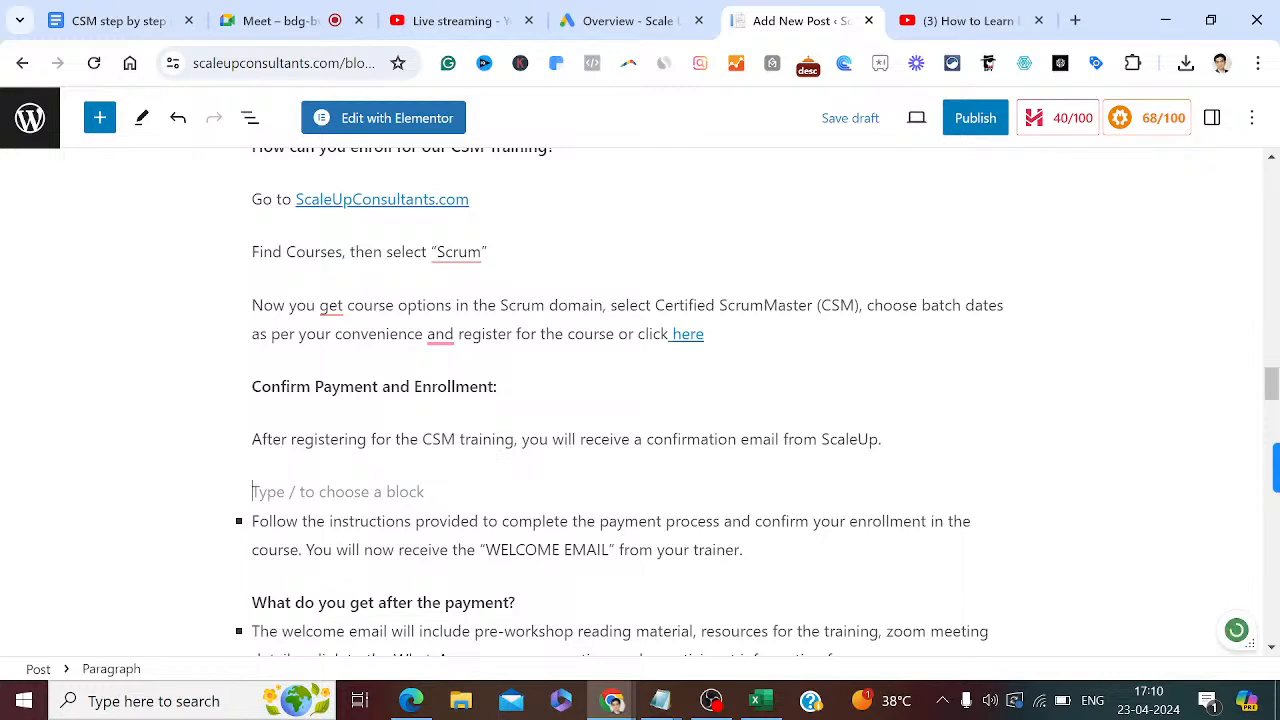
{"action": "key", "text": "Delete"}
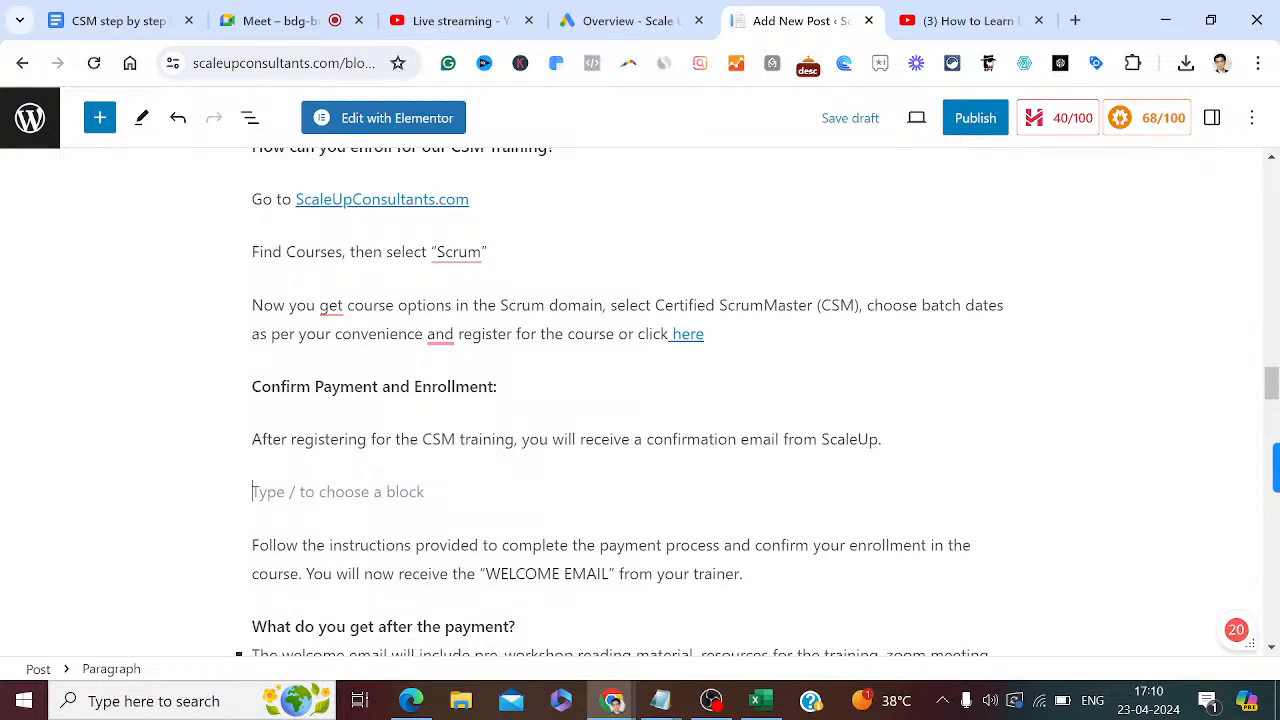
{"action": "key", "text": "Delete"}
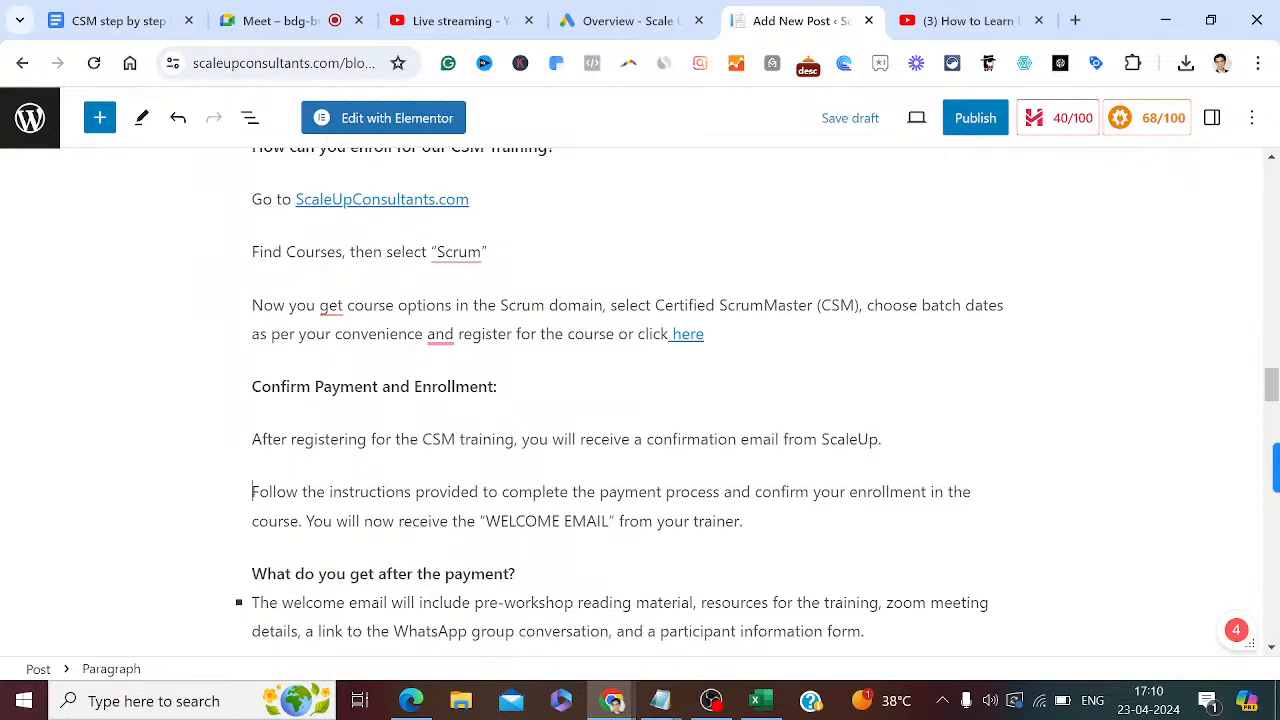
Turn the "The welcome email will include" bullet below "What do you get after the payment?" into a plain paragraph.
{"action": "key", "text": "End"}
{"action": "key", "text": "Right"}
{"action": "key", "text": "Up"}
{"action": "key", "text": "End"}
{"action": "left_click", "coordinate": [516, 574]}
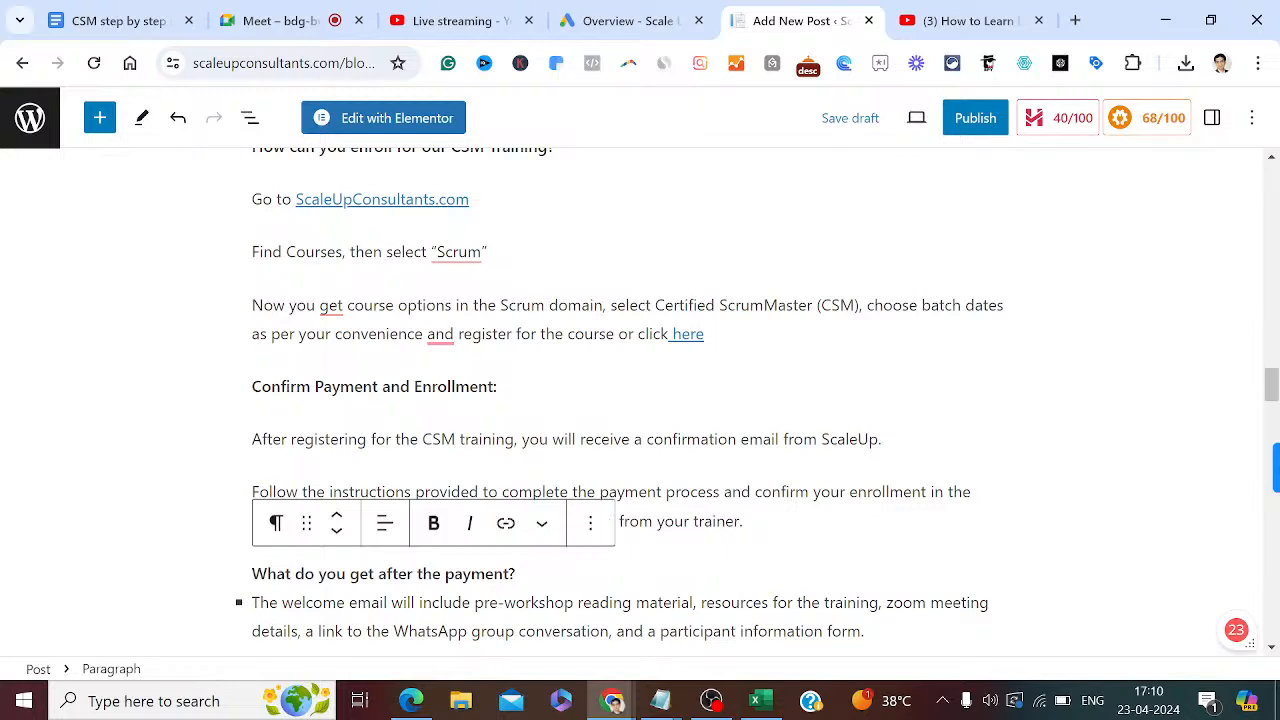
{"action": "key", "text": "Return"}
{"action": "key", "text": "Delete"}
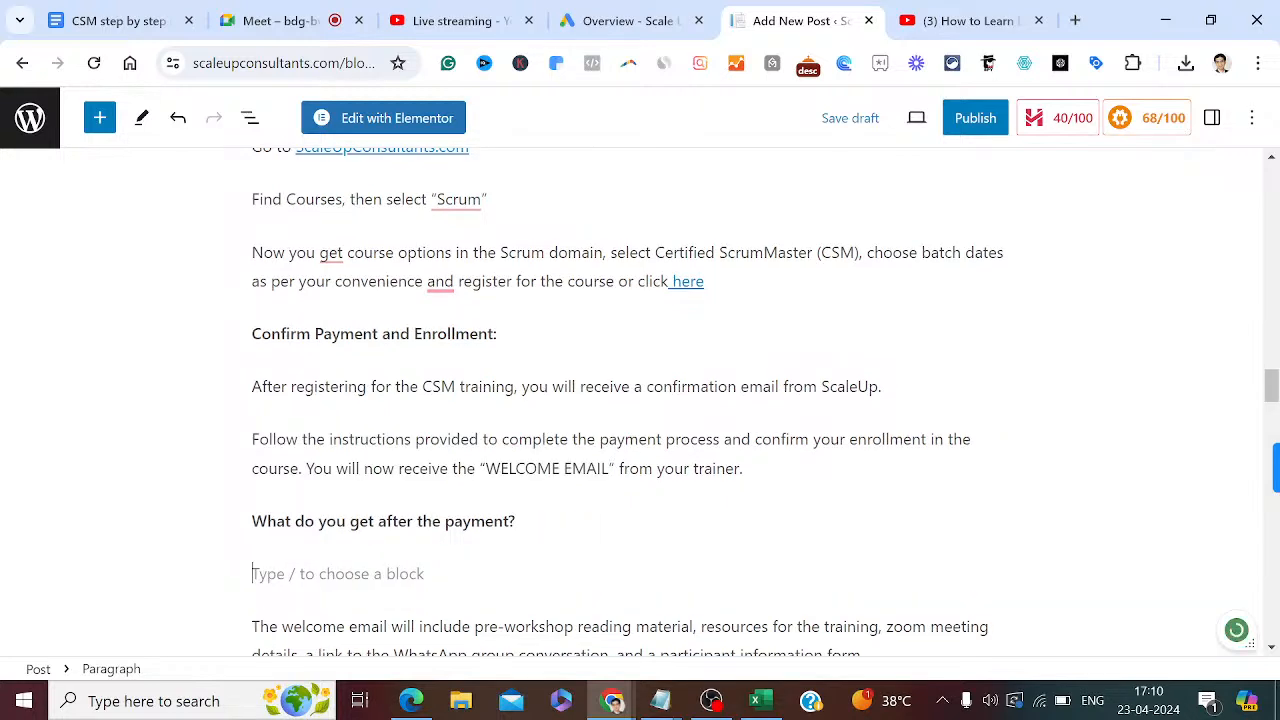
{"action": "key", "text": "Delete"}
{"action": "key", "text": "Down"}
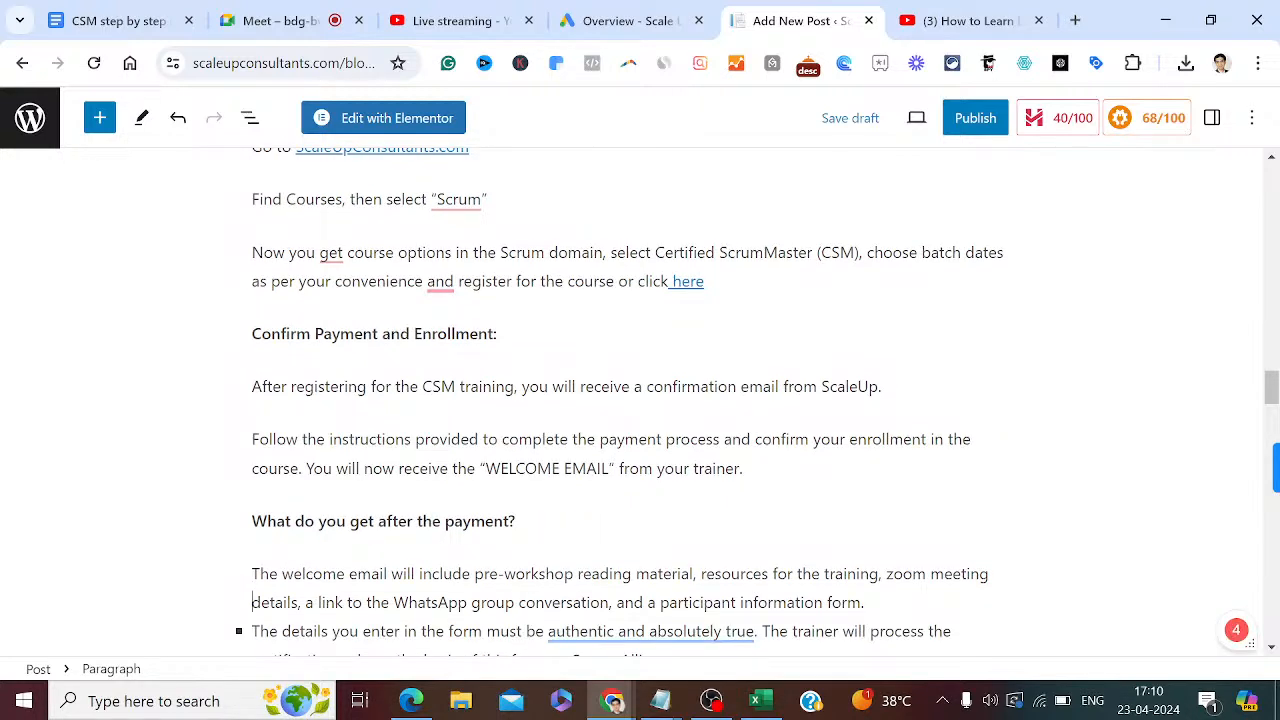
Turn the bullets beginning "The details you enter in the form" and "Any additional support you need" into separate plain paragraphs.
{"action": "key", "text": "End"}
{"action": "key", "text": "Return"}
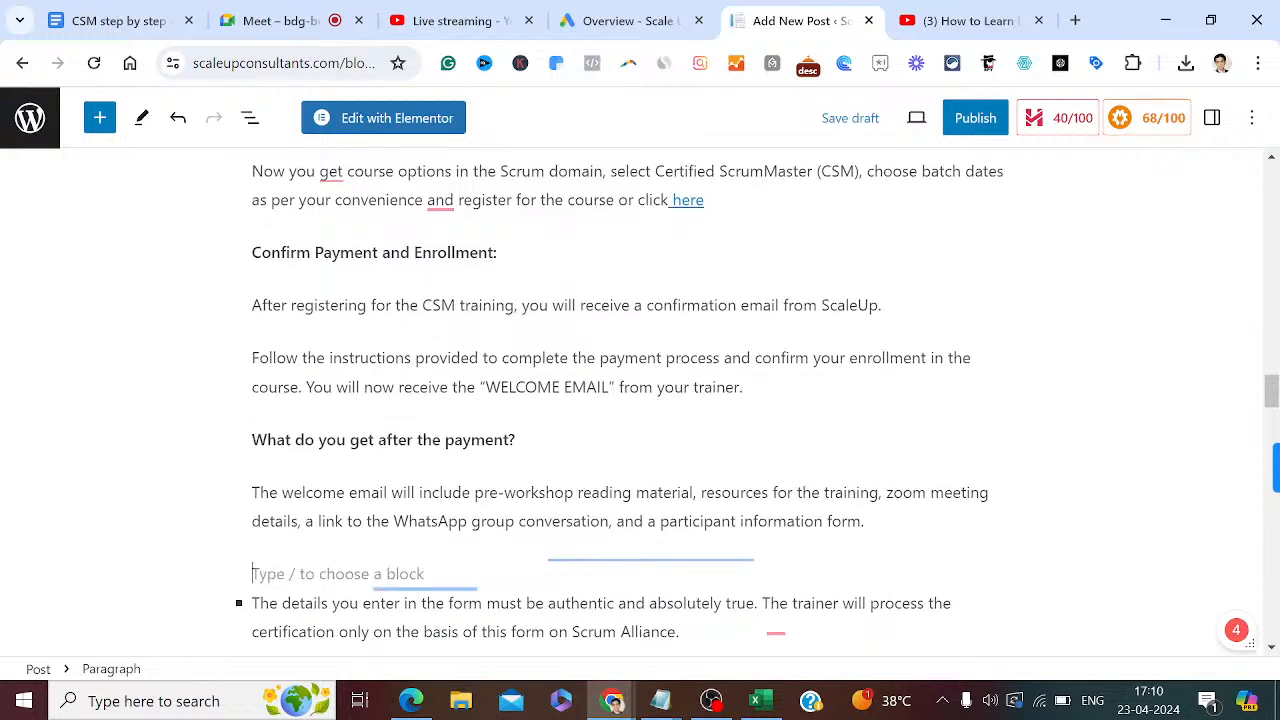
{"action": "key", "text": "Delete"}
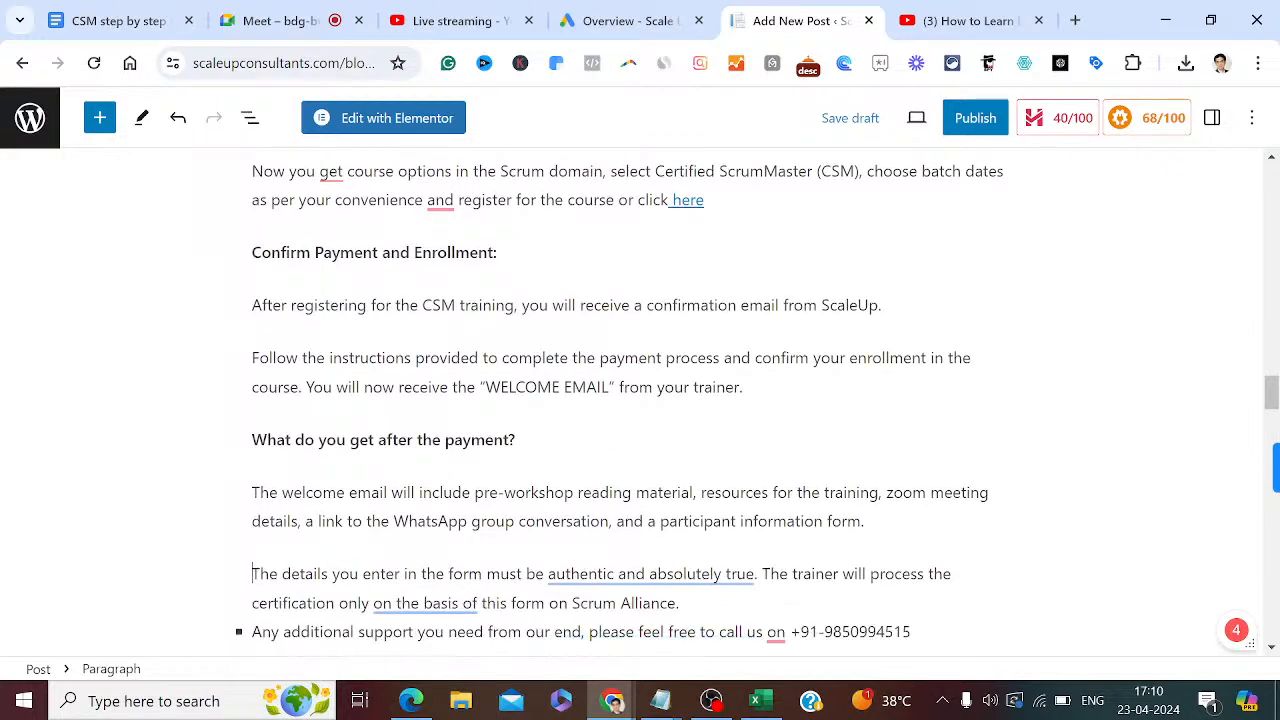
{"action": "key", "text": "Down"}
{"action": "key", "text": "End"}
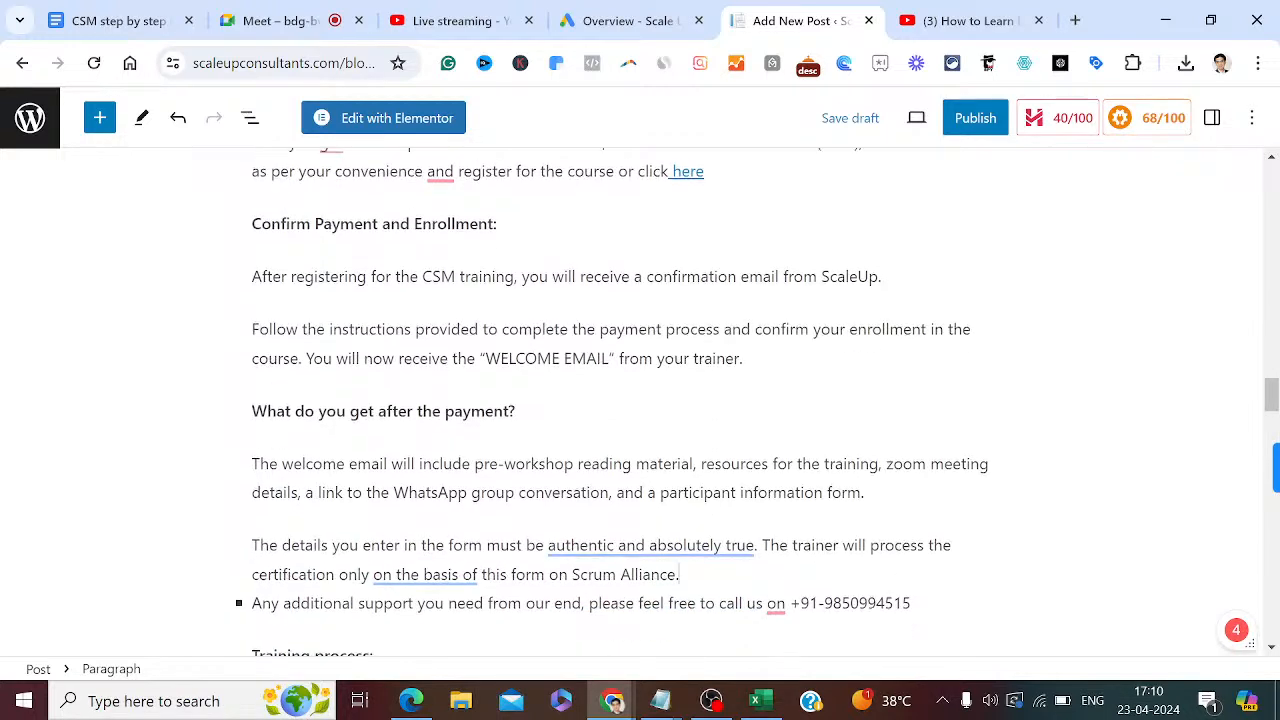
{"action": "key", "text": "Return"}
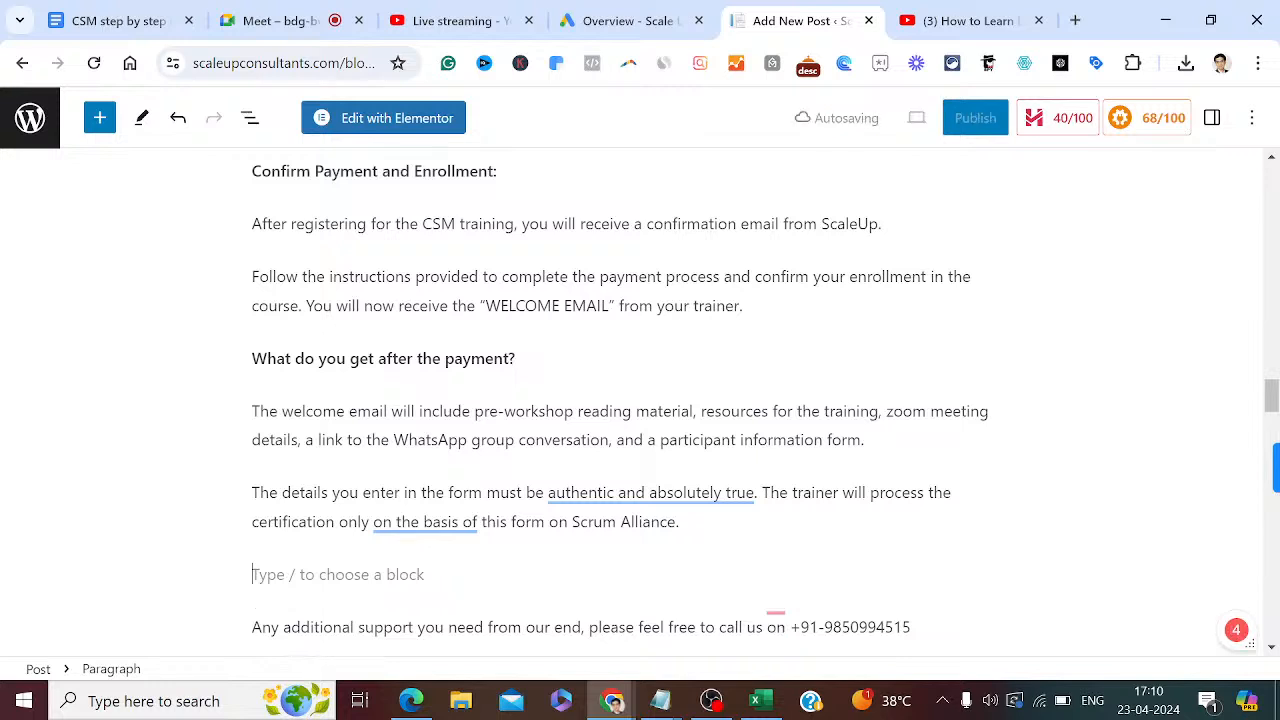
{"action": "key", "text": "Delete"}
{"action": "key", "text": "Down"}
{"action": "key", "text": "Down"}
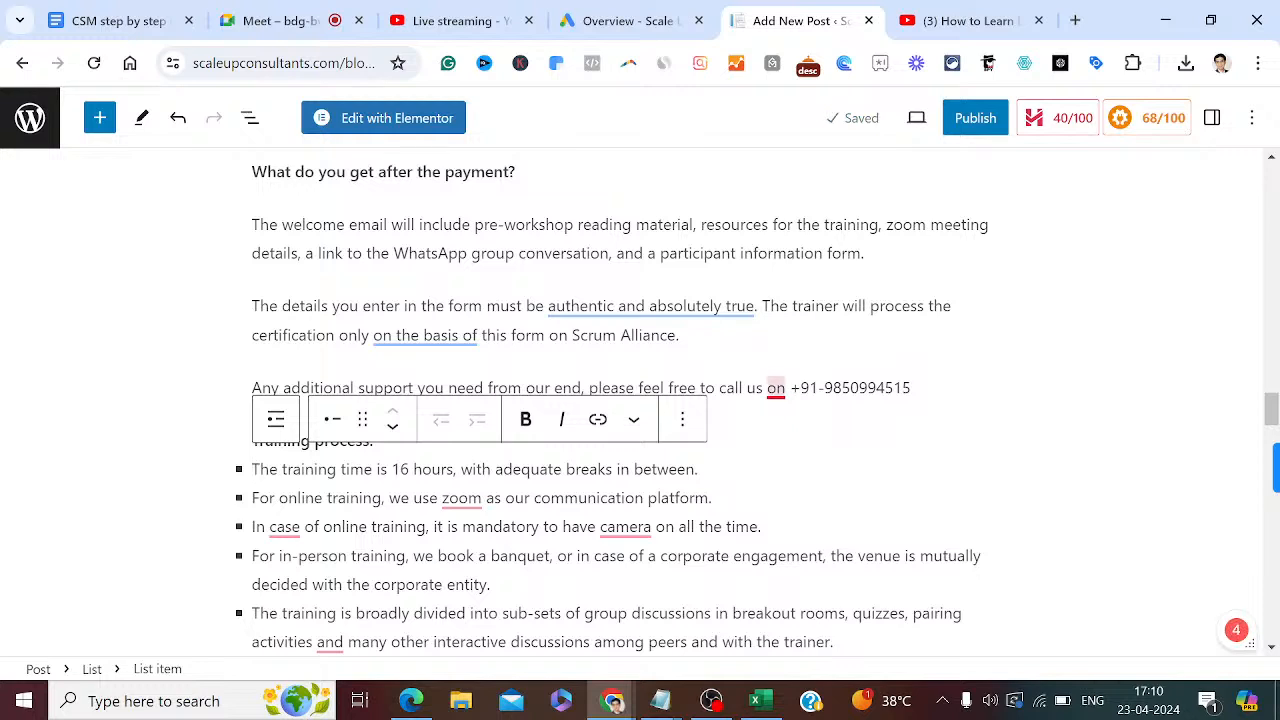
Accept the suggested correction of "Any" to "For any" at the start of the additional support sentence.
{"action": "key", "text": "Up"}
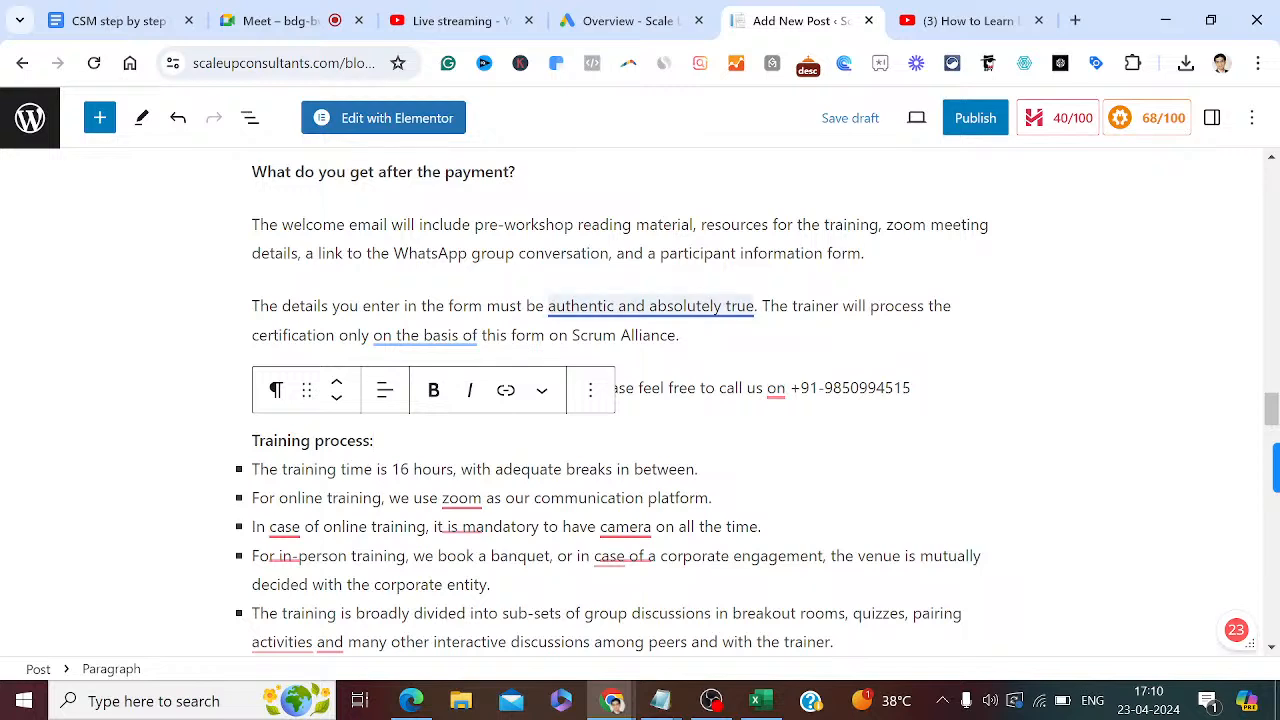
{"action": "left_click", "coordinate": [636, 306]}
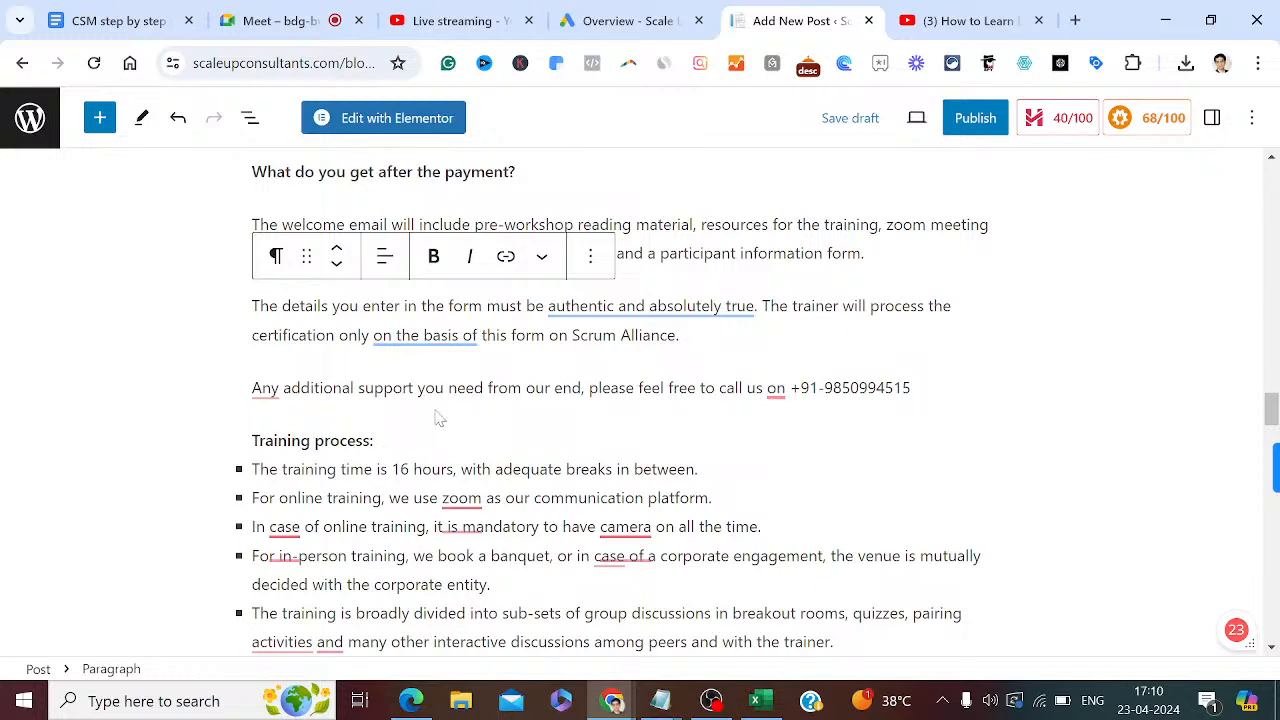
{"action": "mouse_move", "coordinate": [265, 392]}
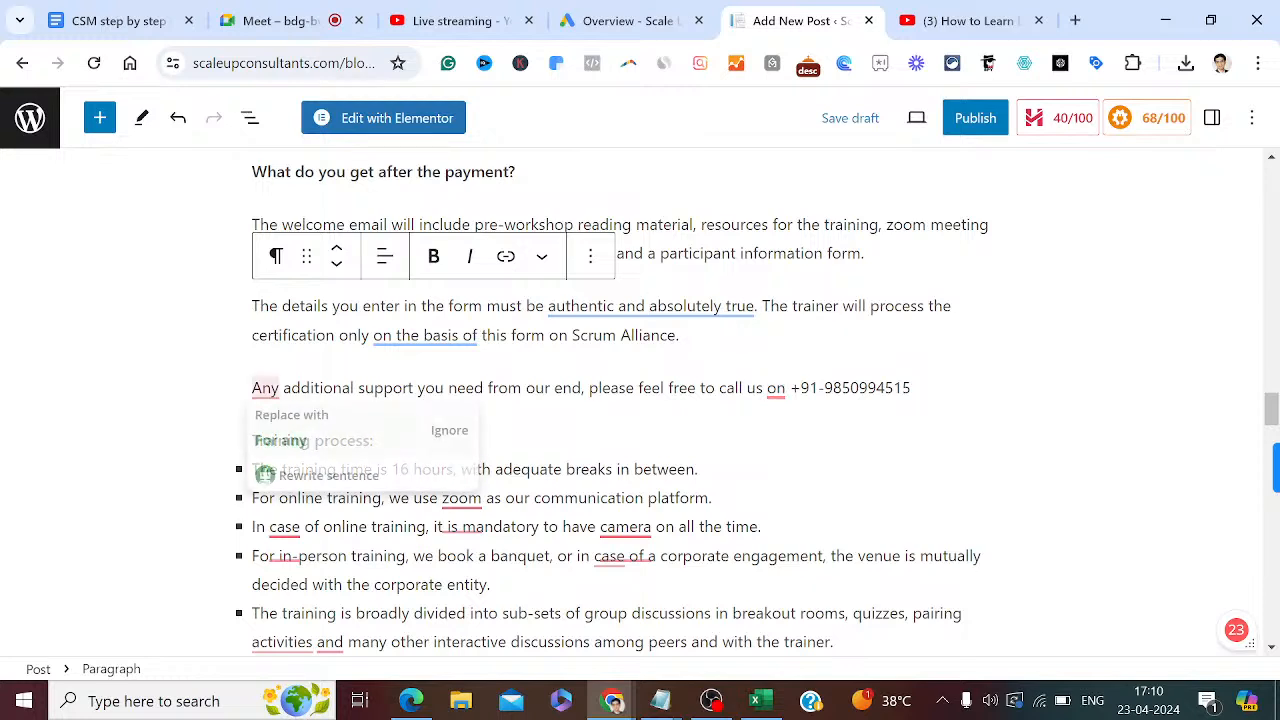
{"action": "left_click", "coordinate": [287, 440]}
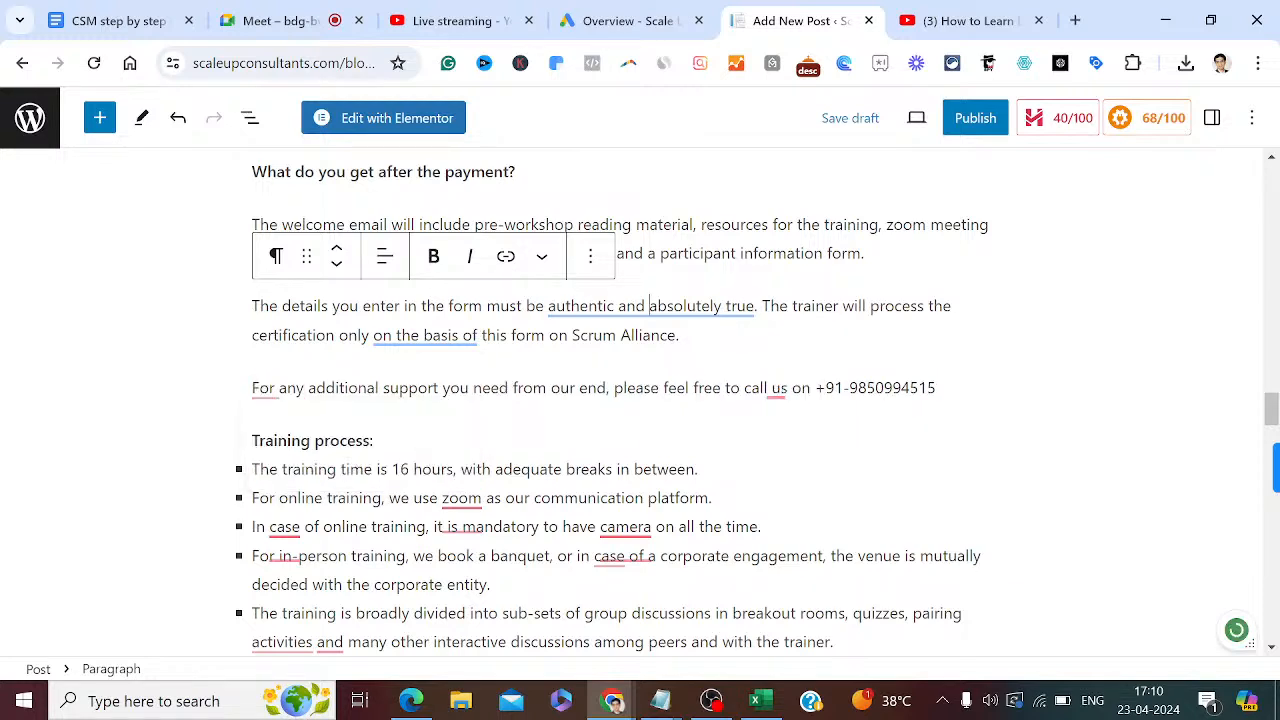
Turn the first two bullets below "Training process:", on the 16-hour training time and the communication platform, into separate plain paragraphs.
{"action": "left_click", "coordinate": [446, 438]}
{"action": "key", "text": "Return"}
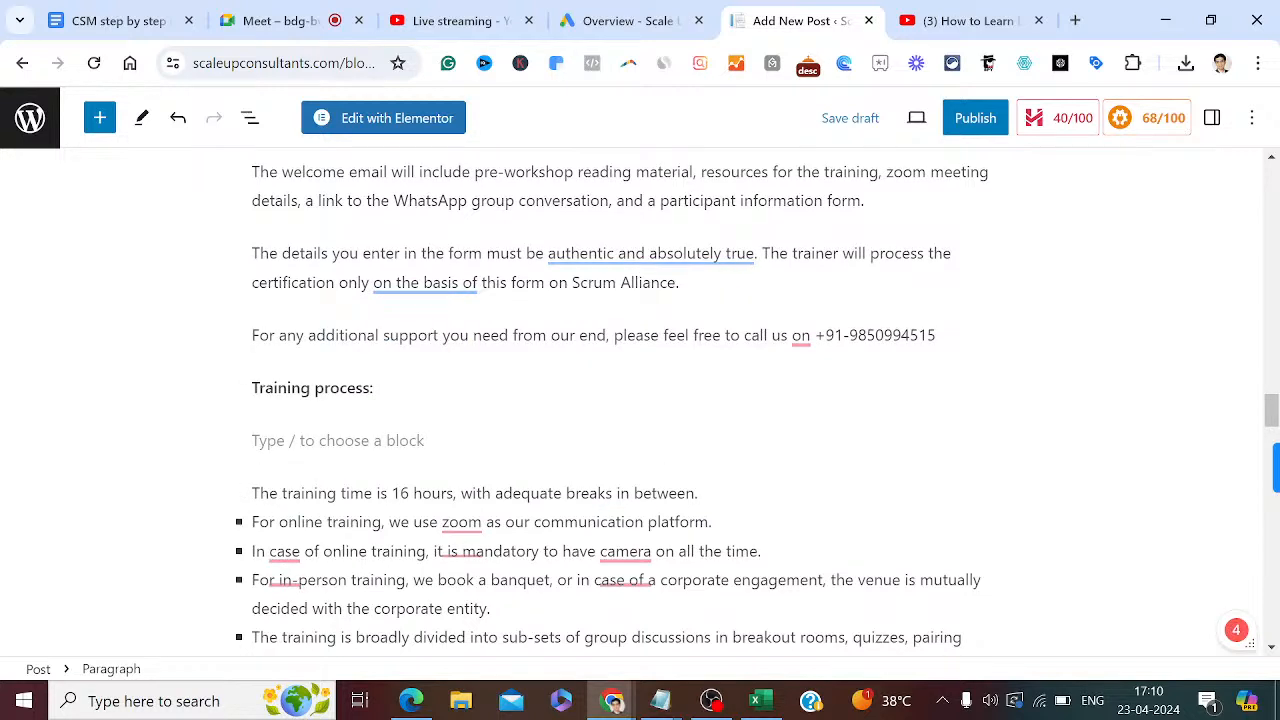
{"action": "key", "text": "Delete"}
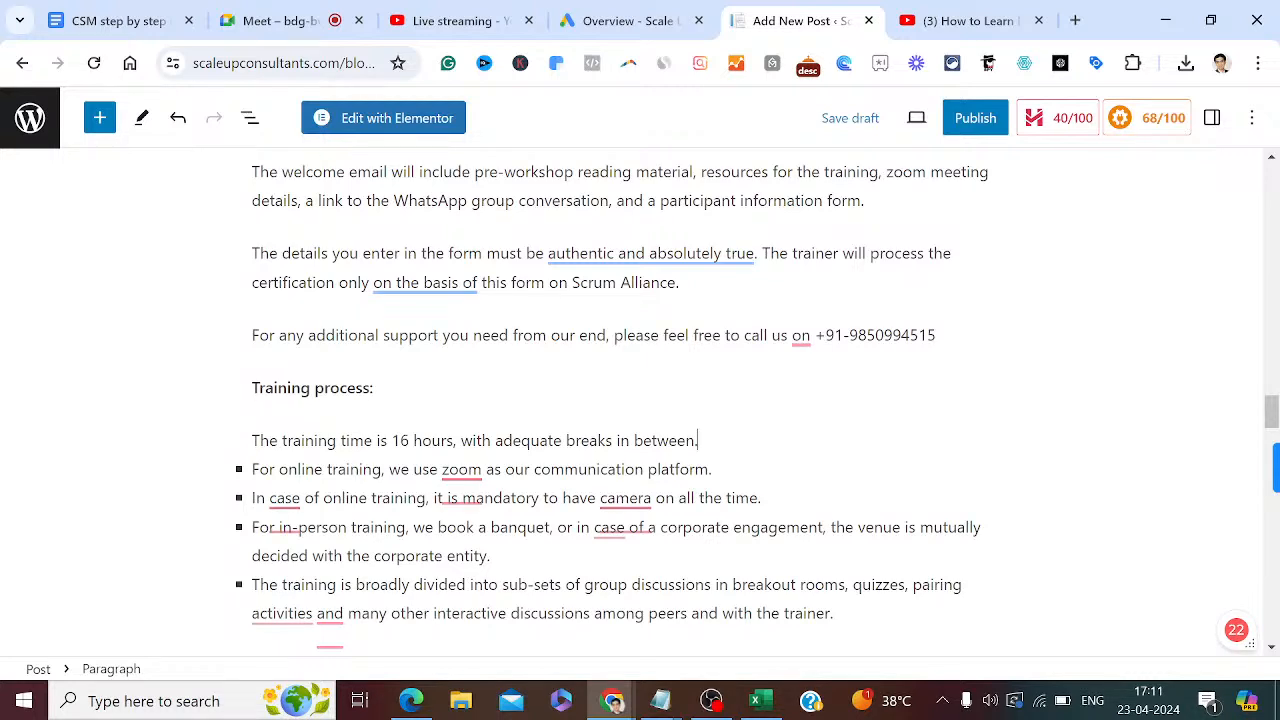
{"action": "key", "text": "Return"}
{"action": "key", "text": "Delete"}
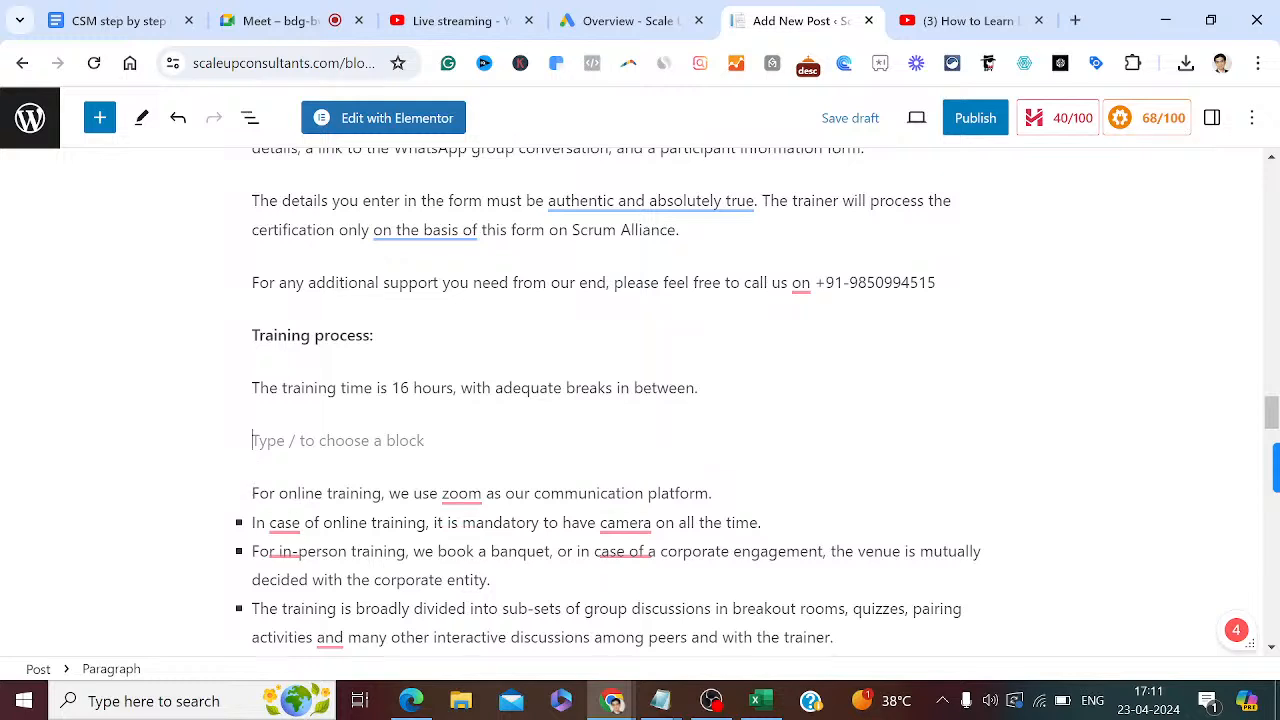
{"action": "key", "text": "Delete"}
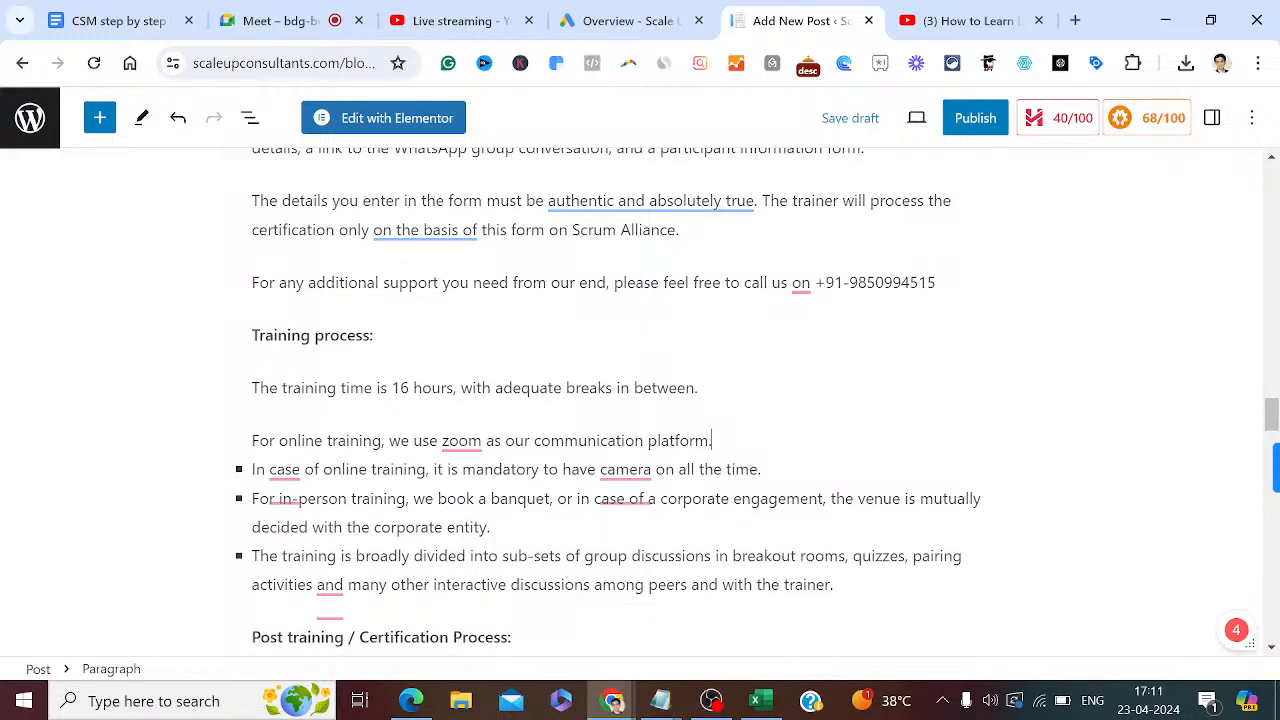
Turn the bullets beginning "In case of online training" and "For in-person training" into separate plain paragraphs.
{"action": "key", "text": "Return"}
{"action": "key", "text": "Delete"}
{"action": "key", "text": "Delete"}
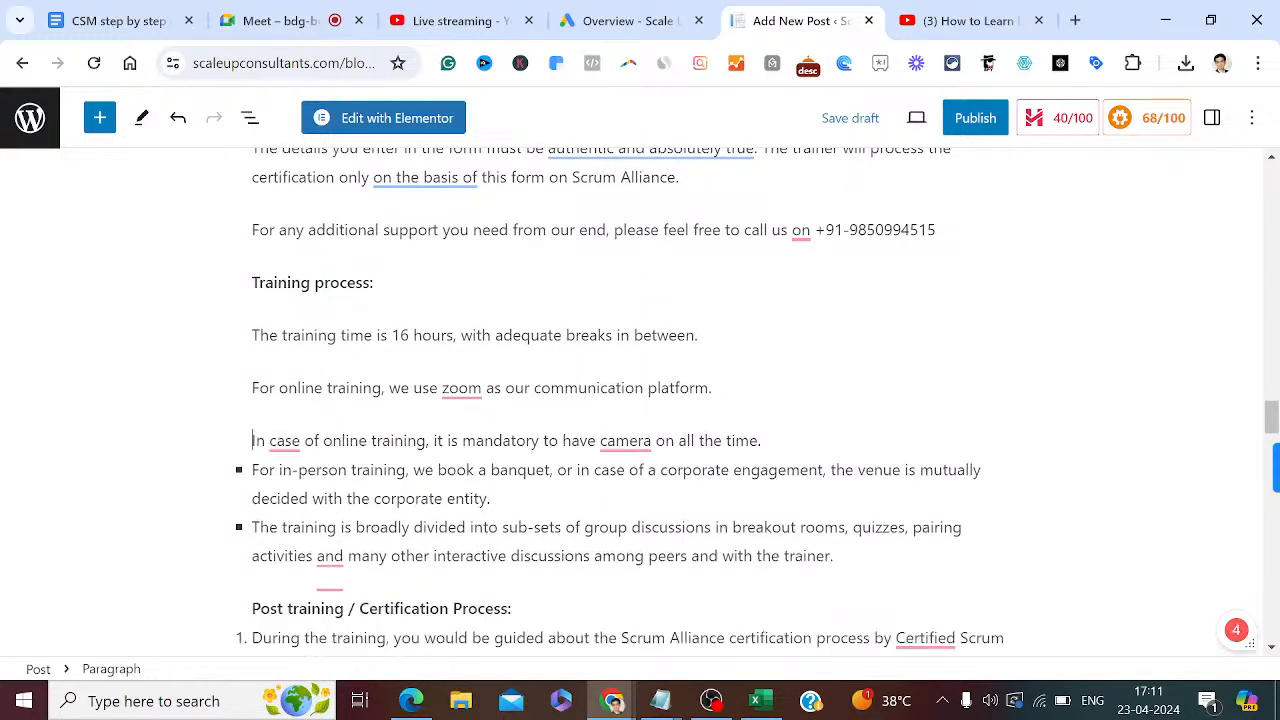
{"action": "key", "text": "Return"}
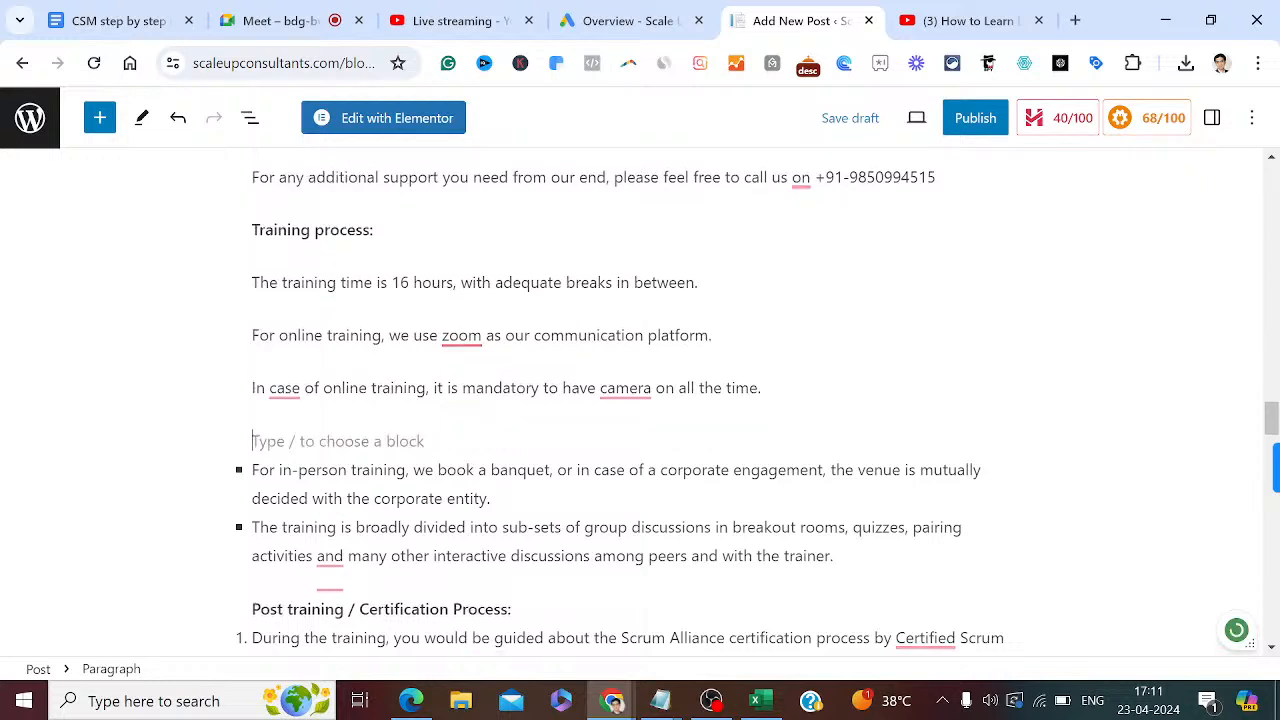
{"action": "key", "text": "Delete"}
{"action": "key", "text": "Delete"}
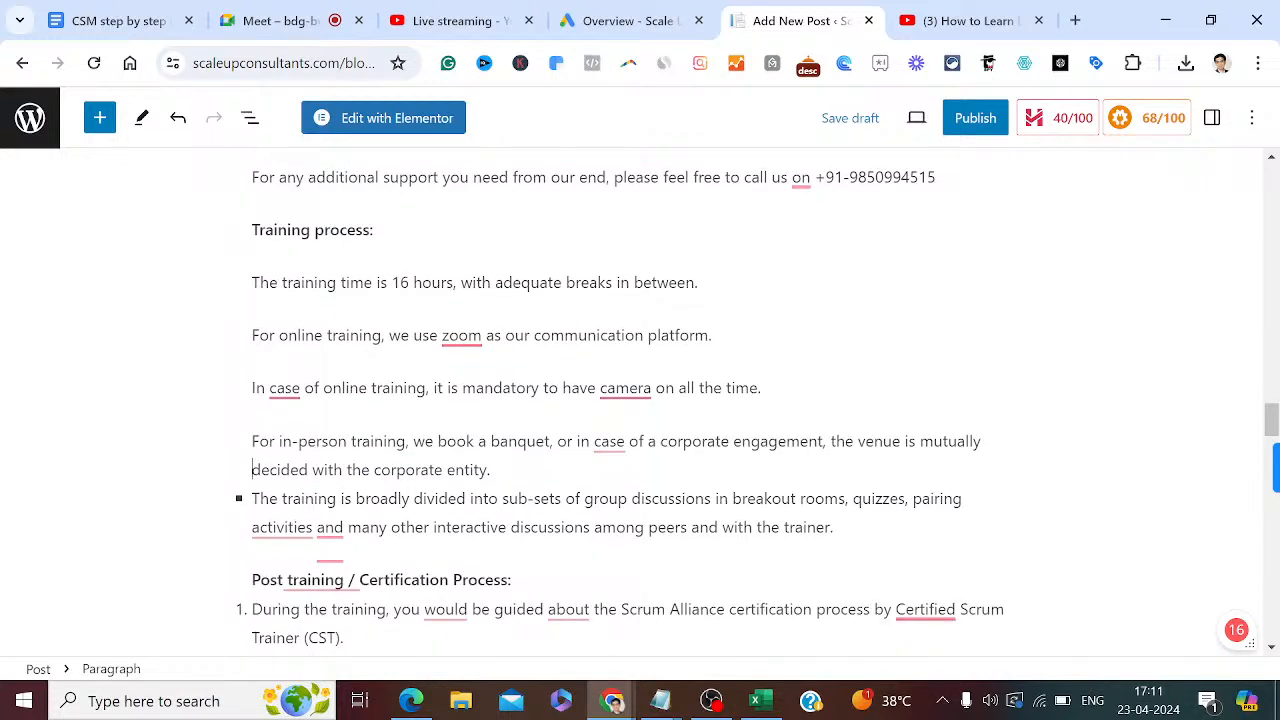
Insert an empty paragraph between the in-person training paragraph and the bullet beginning "The training is broadly divided".
{"action": "key", "text": "End"}
{"action": "key", "text": "Return"}
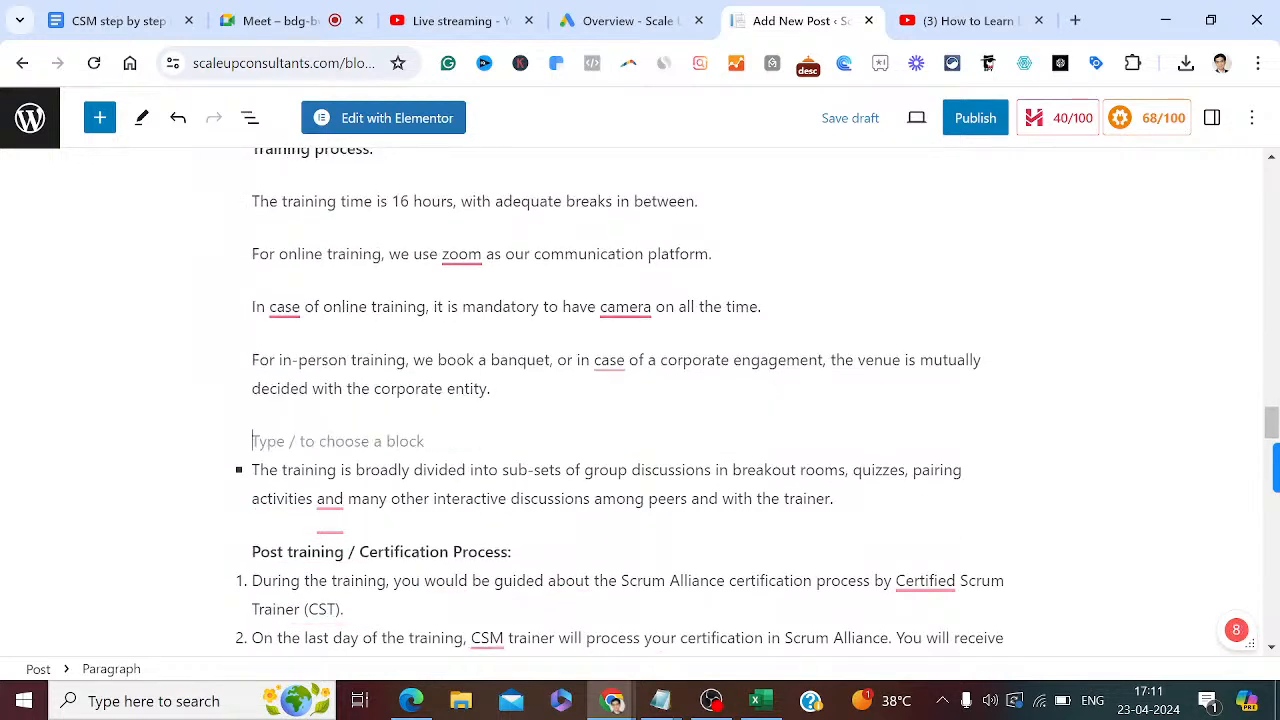
Convert the "The training is broadly divided" bullet and the first numbered item under Post training / Certification Process into plain paragraphs, without empty blocks.
{"action": "key", "text": "Delete"}
{"action": "key", "text": "Delete"}
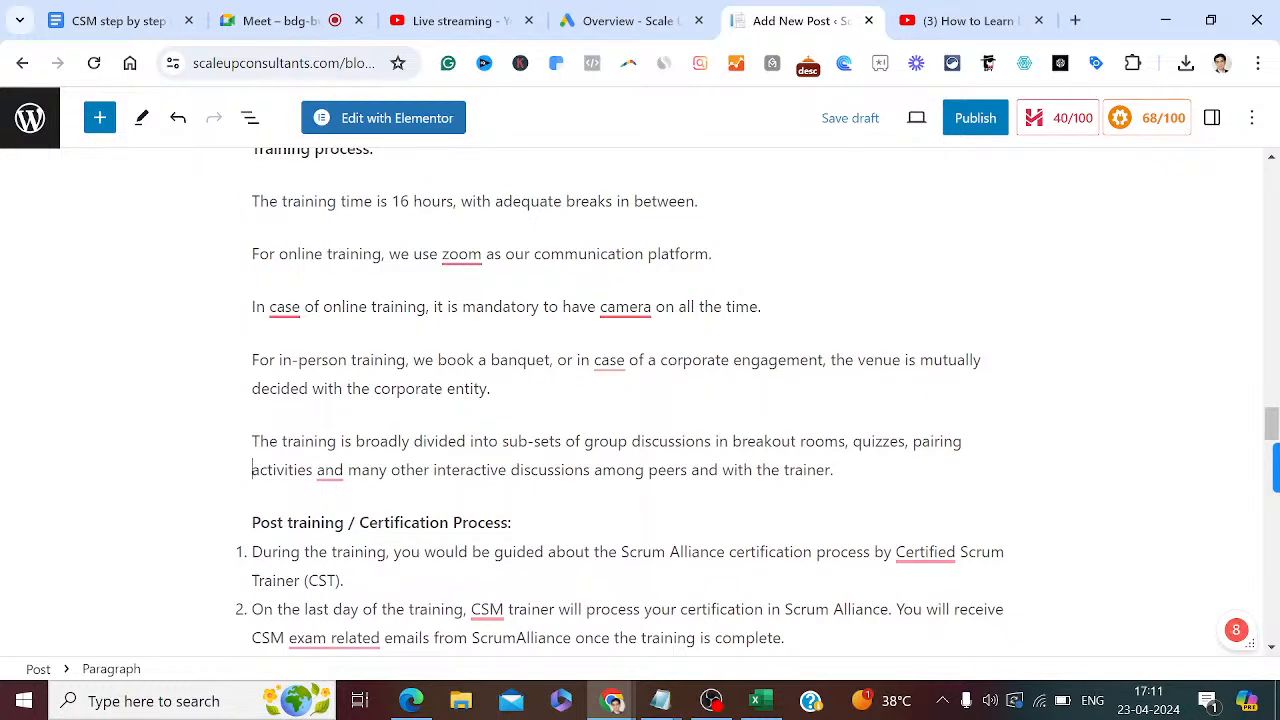
{"action": "key", "text": "End"}
{"action": "key", "text": "Right"}
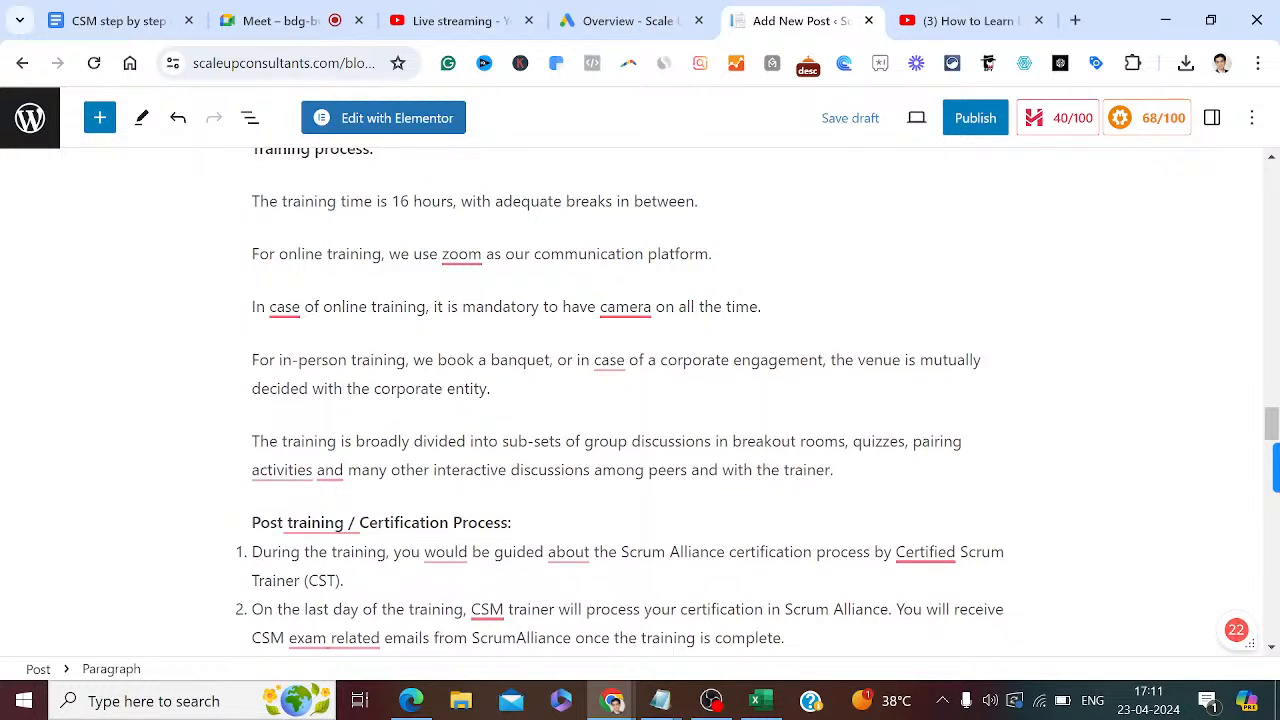
{"action": "key", "text": "Return"}
{"action": "key", "text": "Delete"}
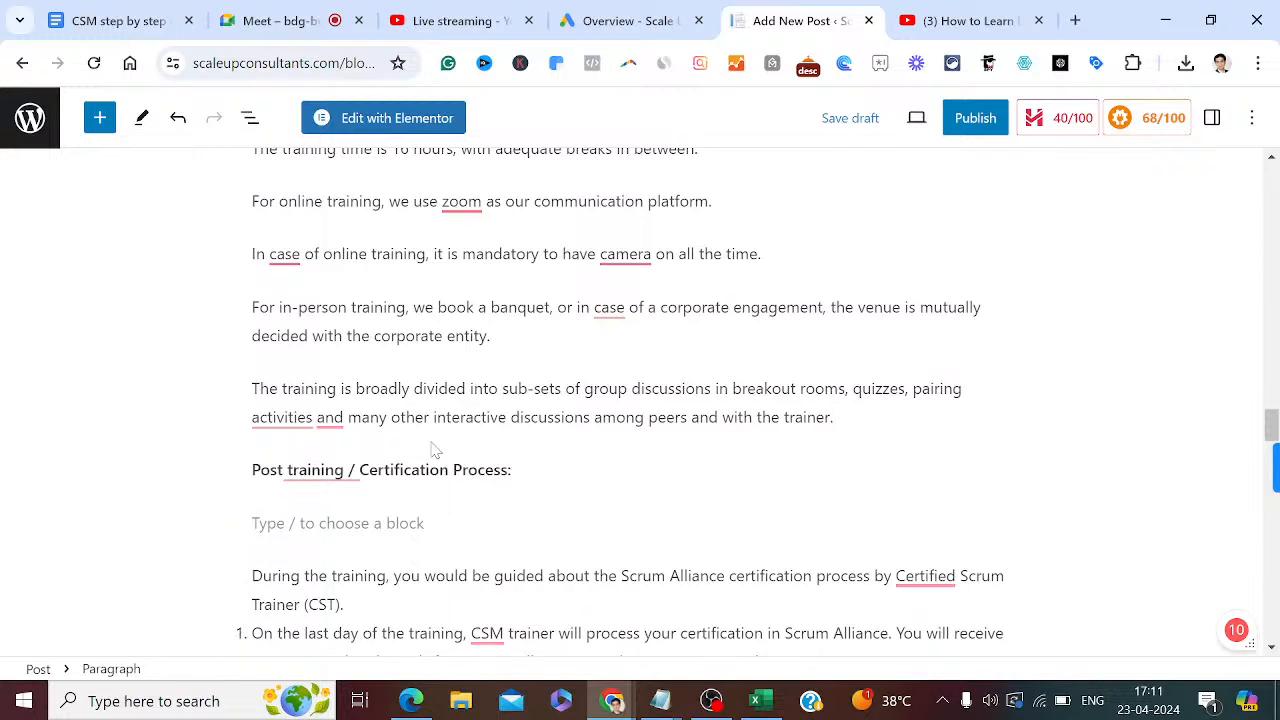
{"action": "key", "text": "Delete"}
{"action": "key", "text": "Down"}
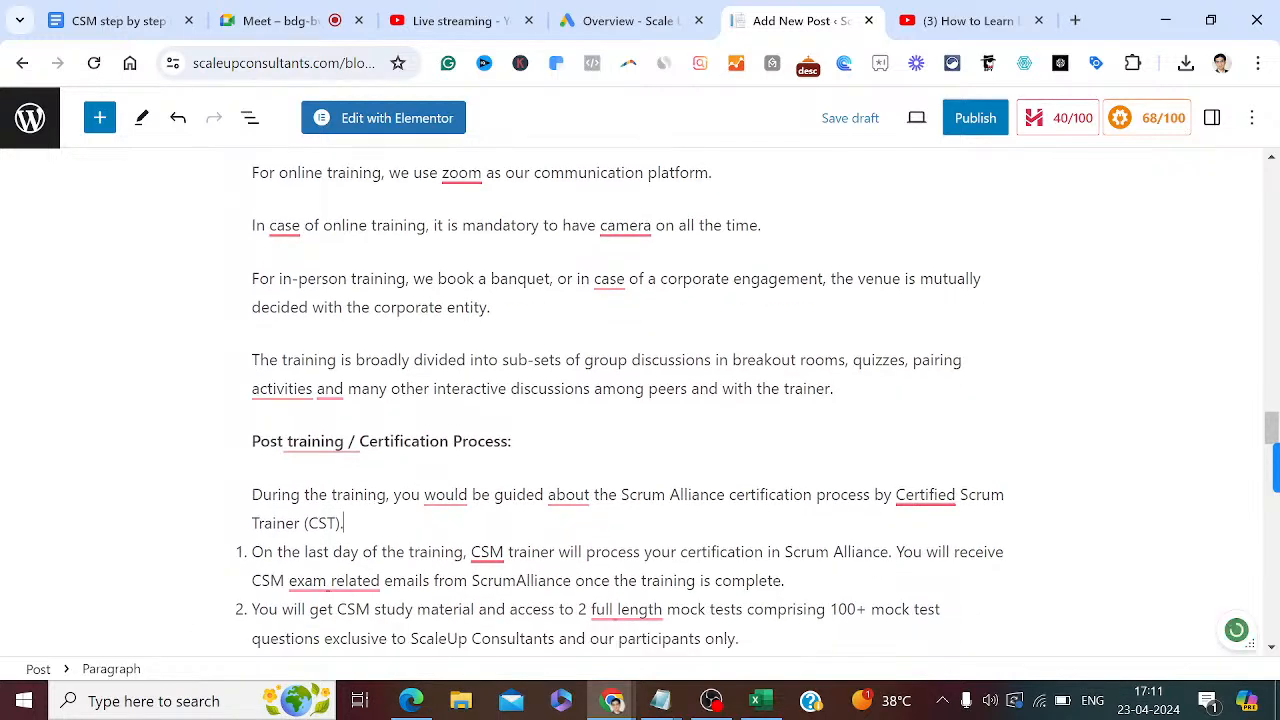
Convert the numbered items "On the last day of the training" and "You will get CSM study material" into separate plain paragraphs.
{"action": "key", "text": "End"}
{"action": "key", "text": "Return"}
{"action": "key", "text": "Delete"}
{"action": "key", "text": "Delete"}
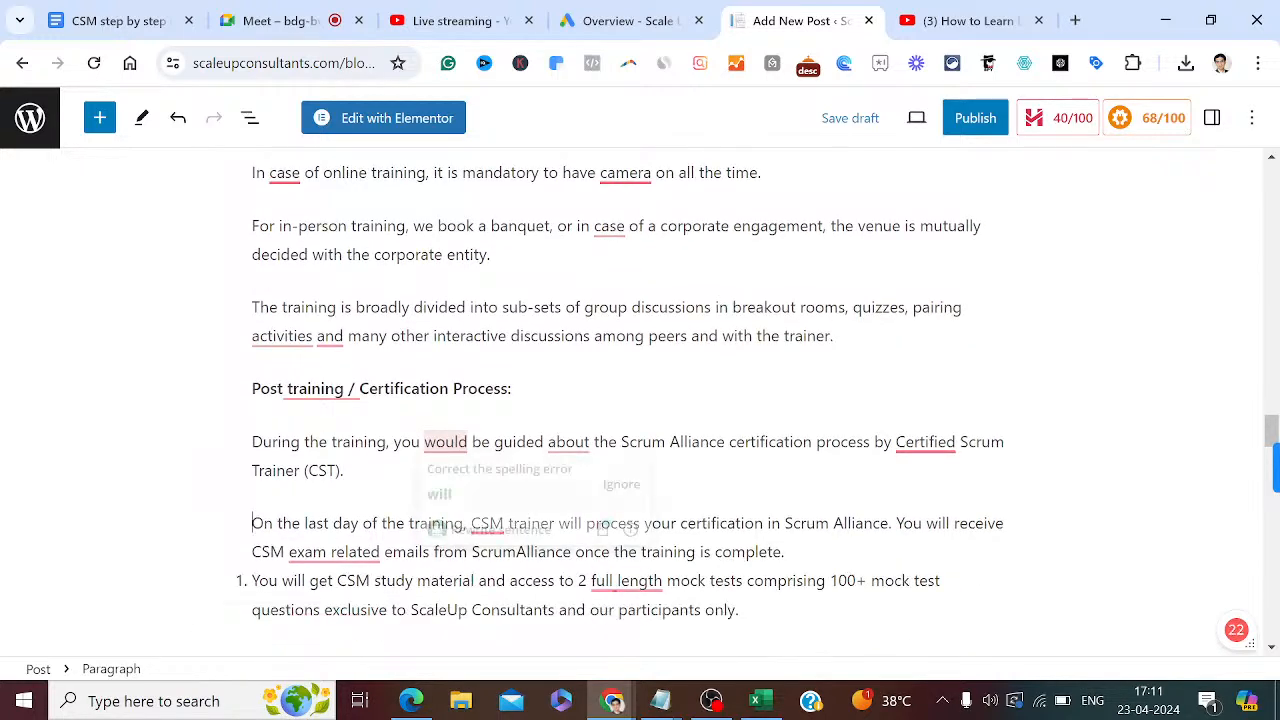
{"action": "key", "text": "End"}
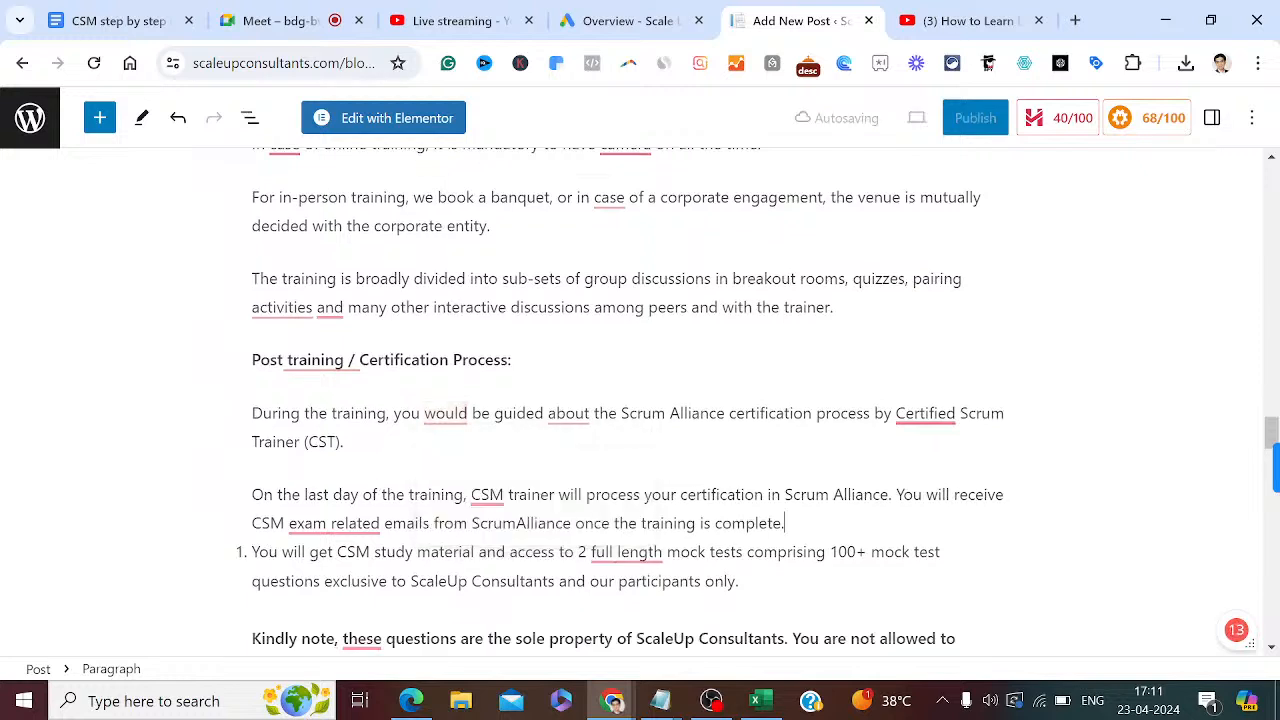
{"action": "key", "text": "Return"}
{"action": "key", "text": "Delete"}
{"action": "key", "text": "Delete"}
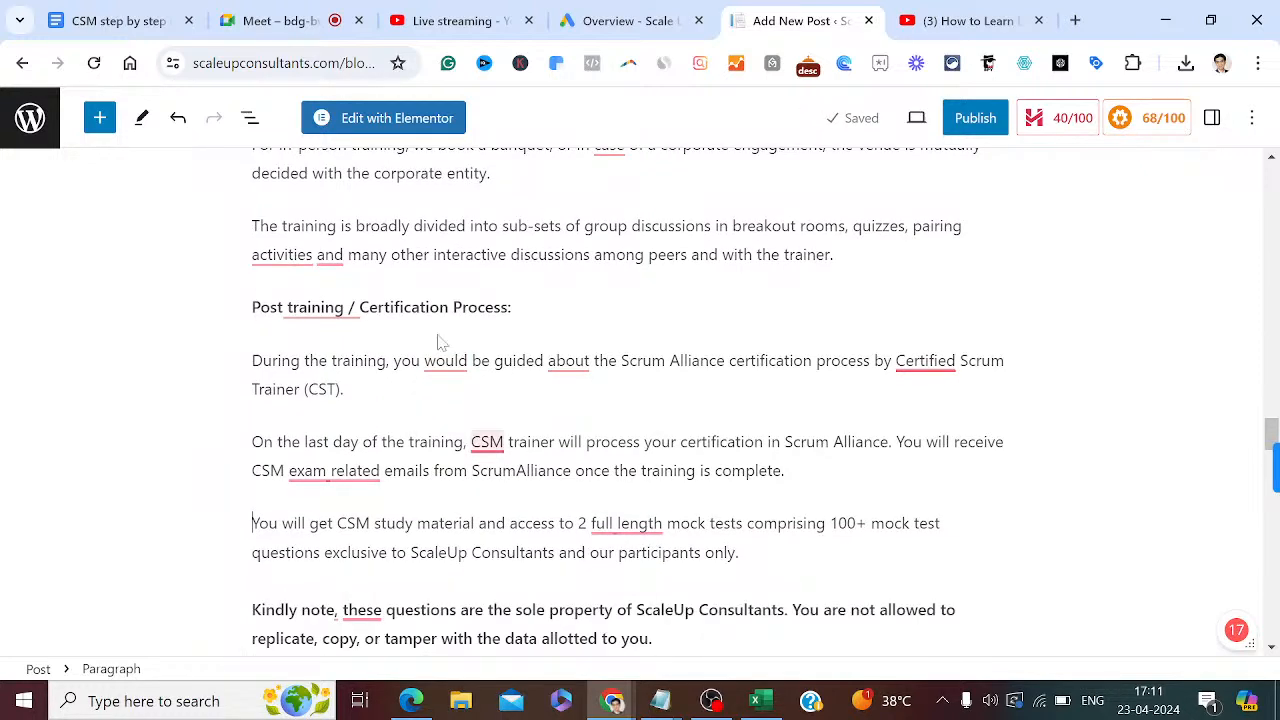
Apply the grammar suggestions "will", "through" and "a Certified" in the first certification paragraph, plus the comma after "activities" in the paragraph above the heading.
{"action": "mouse_move", "coordinate": [445, 362]}
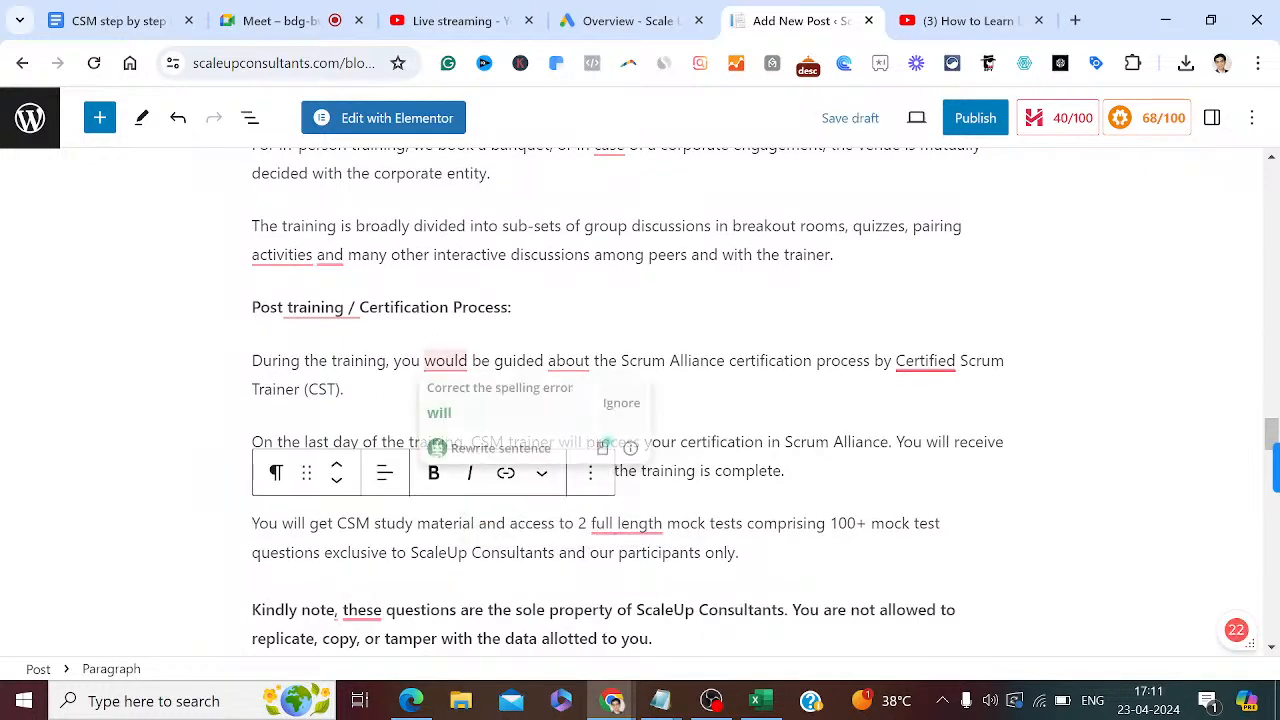
{"action": "left_click", "coordinate": [452, 410]}
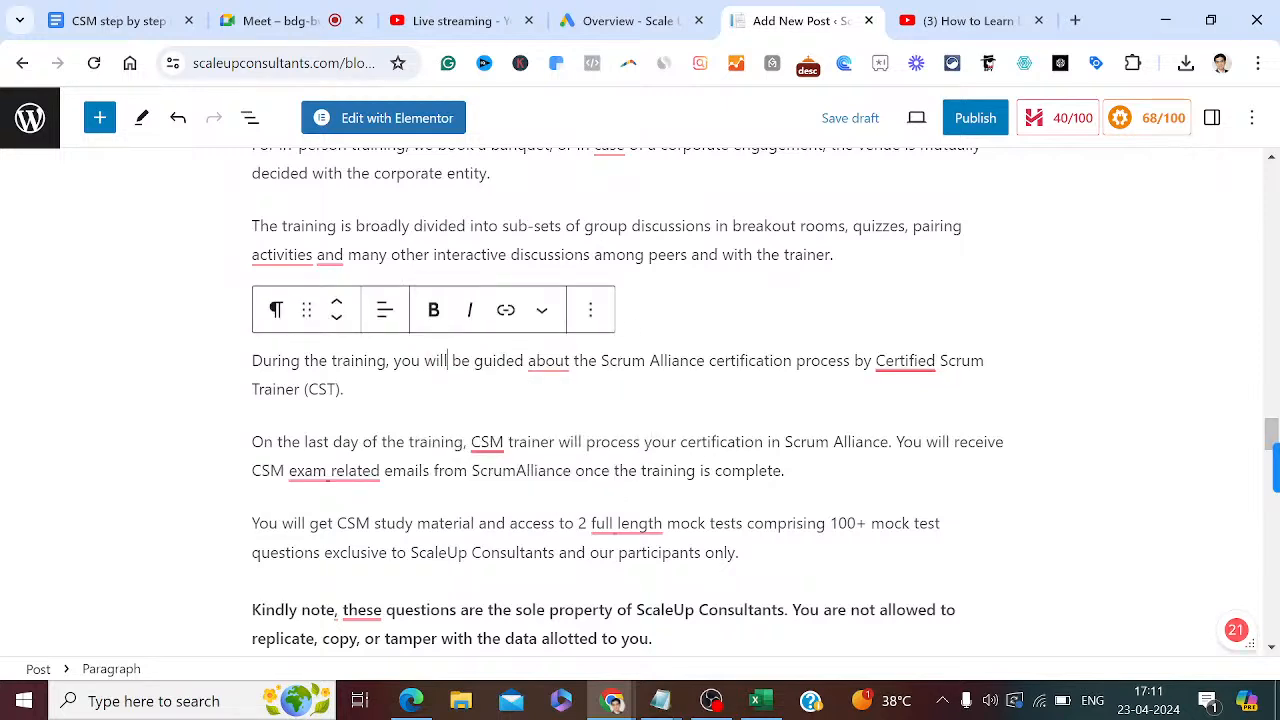
{"action": "mouse_move", "coordinate": [548, 362]}
{"action": "left_click", "coordinate": [560, 411]}
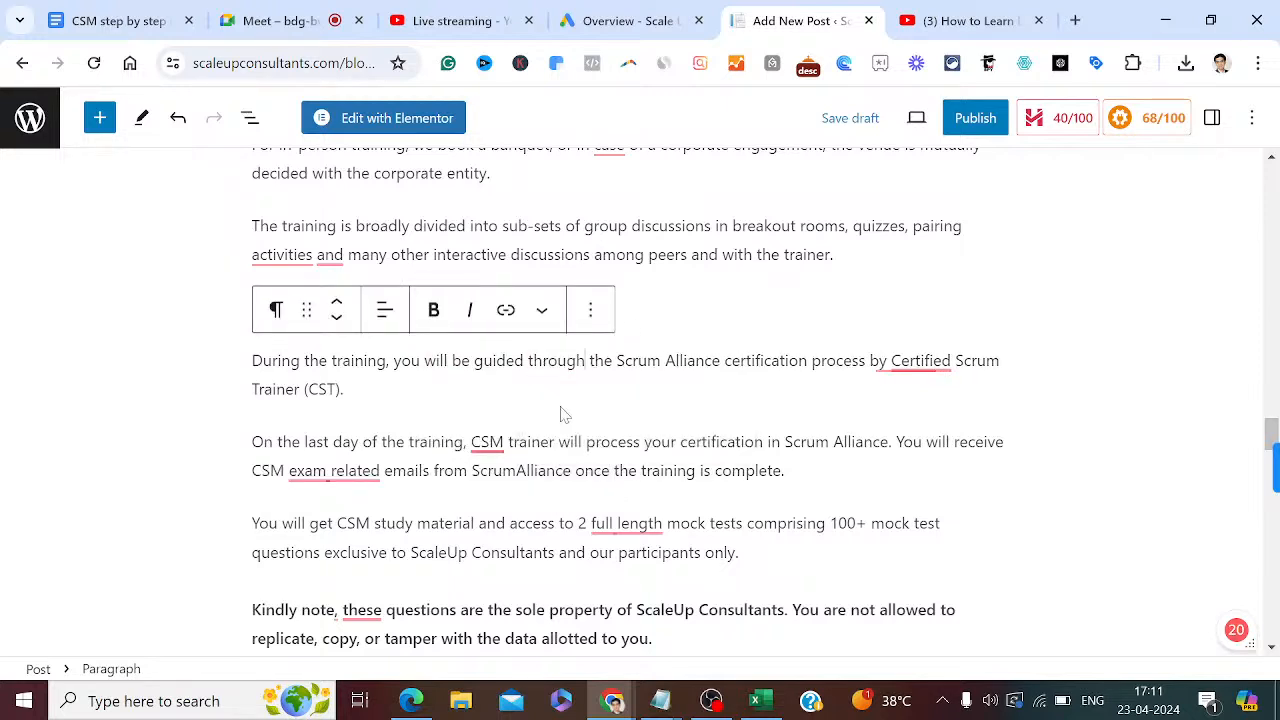
{"action": "mouse_move", "coordinate": [900, 360]}
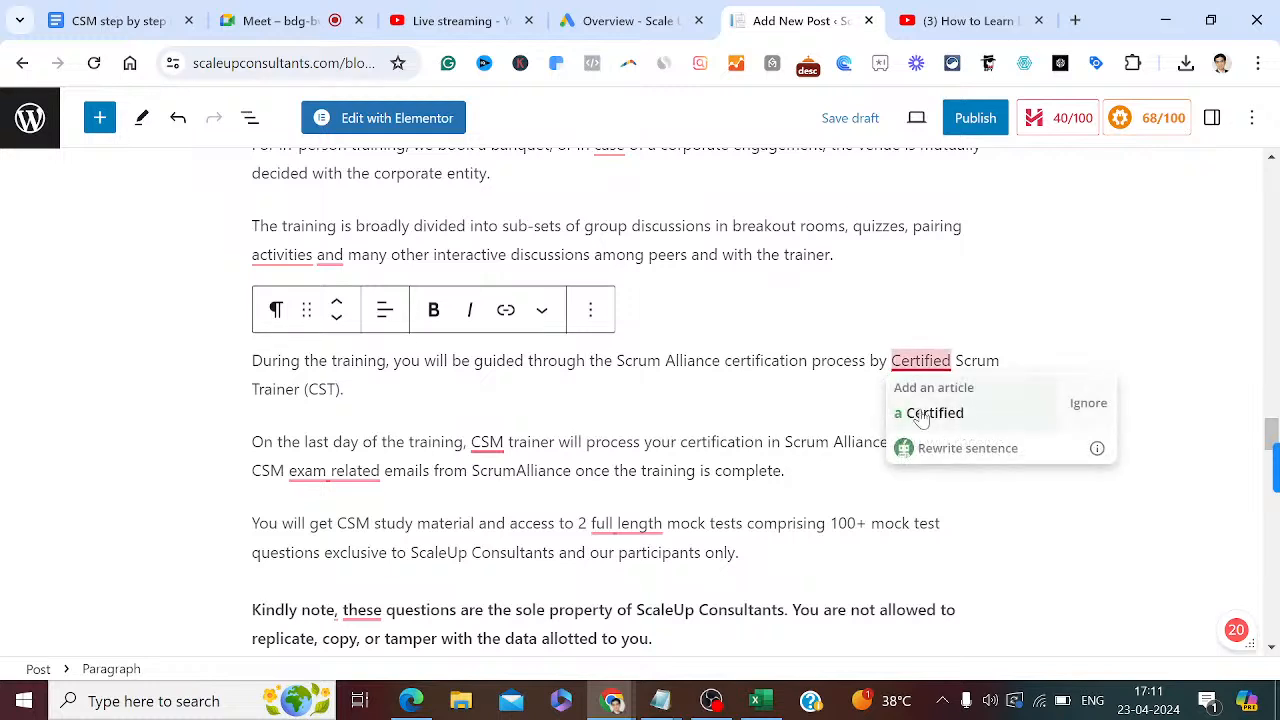
{"action": "left_click", "coordinate": [925, 414]}
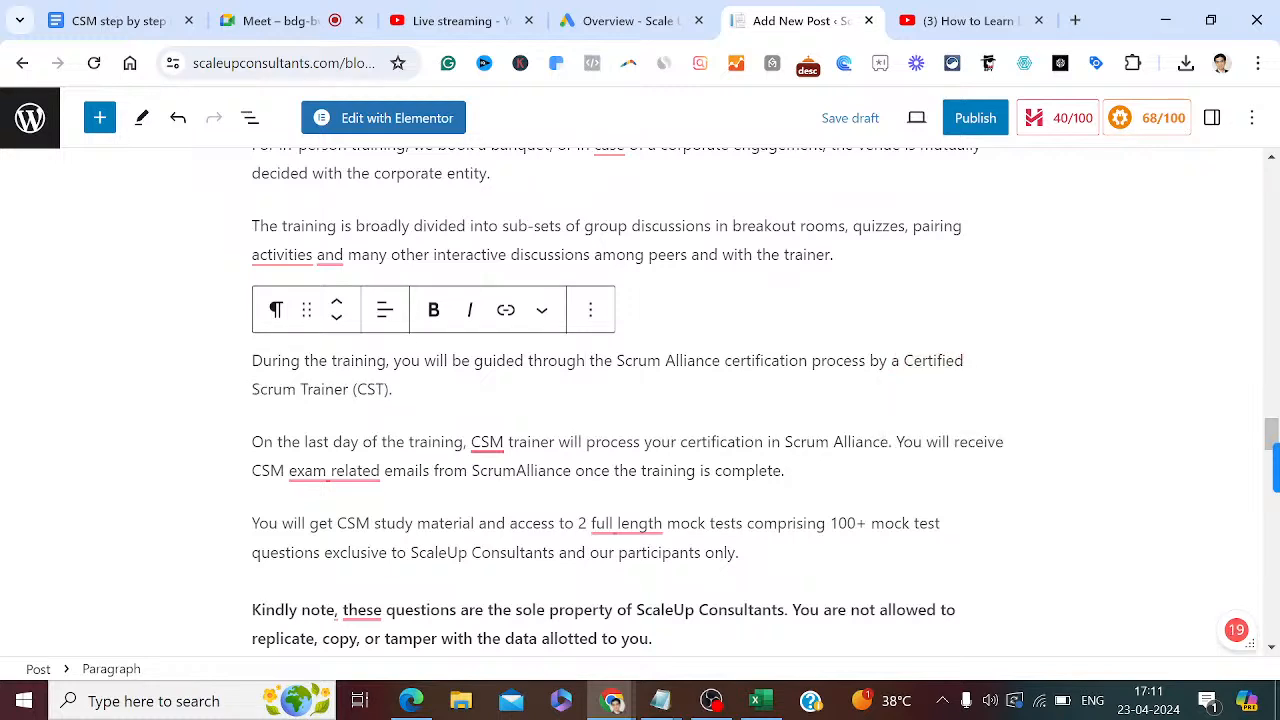
{"action": "mouse_move", "coordinate": [305, 258]}
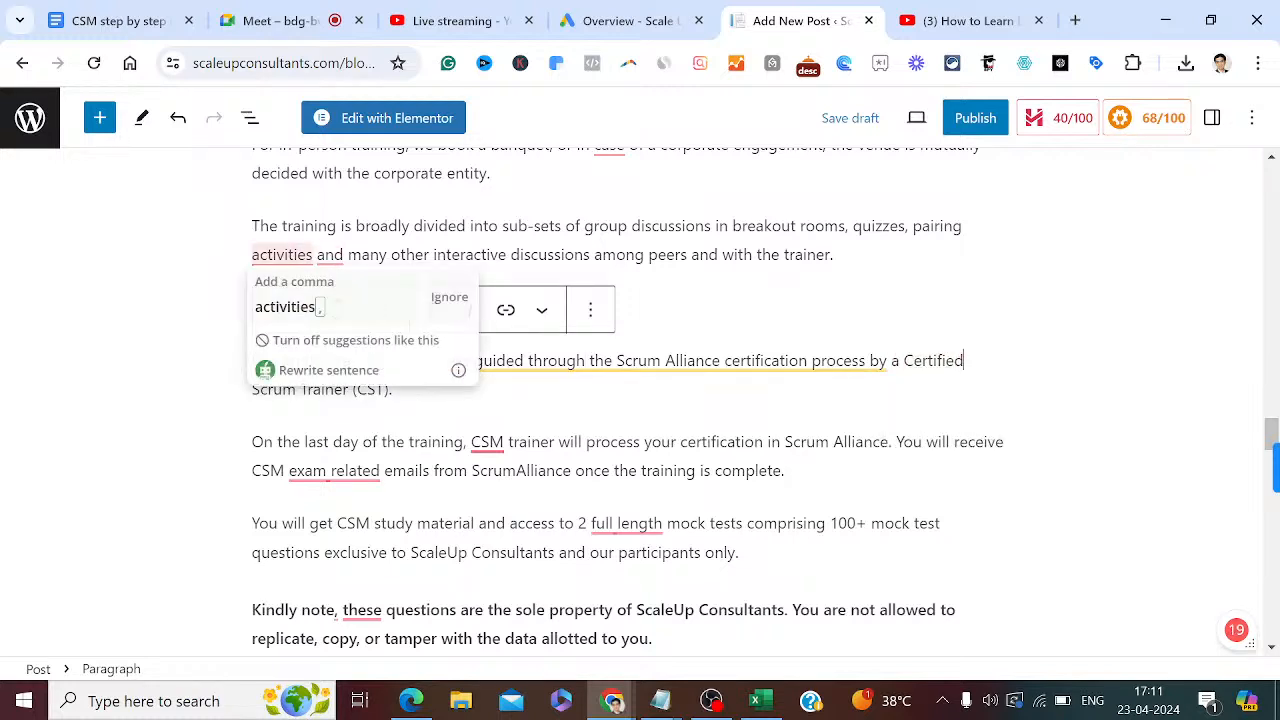
{"action": "left_click", "coordinate": [292, 310]}
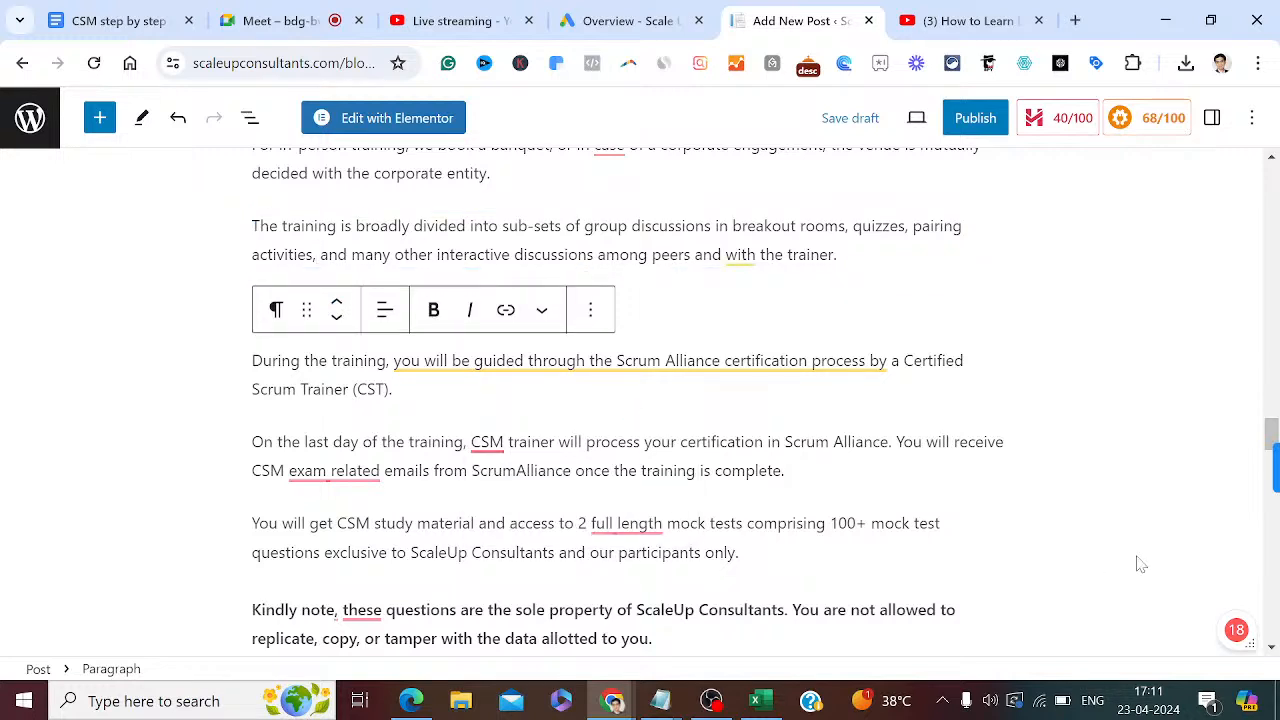
Remove the empty list item under "Why do we provide the mock tests?" and convert the "Mock tests will help you" item into a plain paragraph.
{"action": "left_click_drag", "start_coordinate": [1274, 432], "coordinate": [1274, 452]}
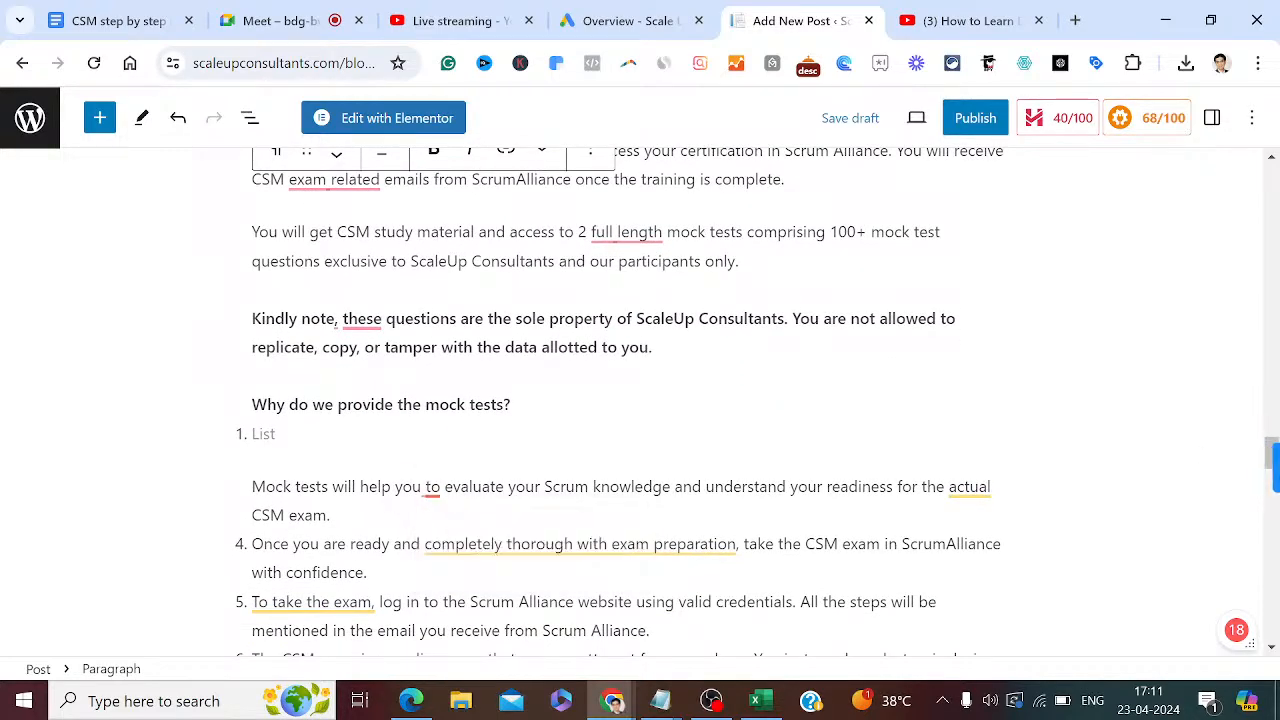
{"action": "left_click", "coordinate": [264, 434]}
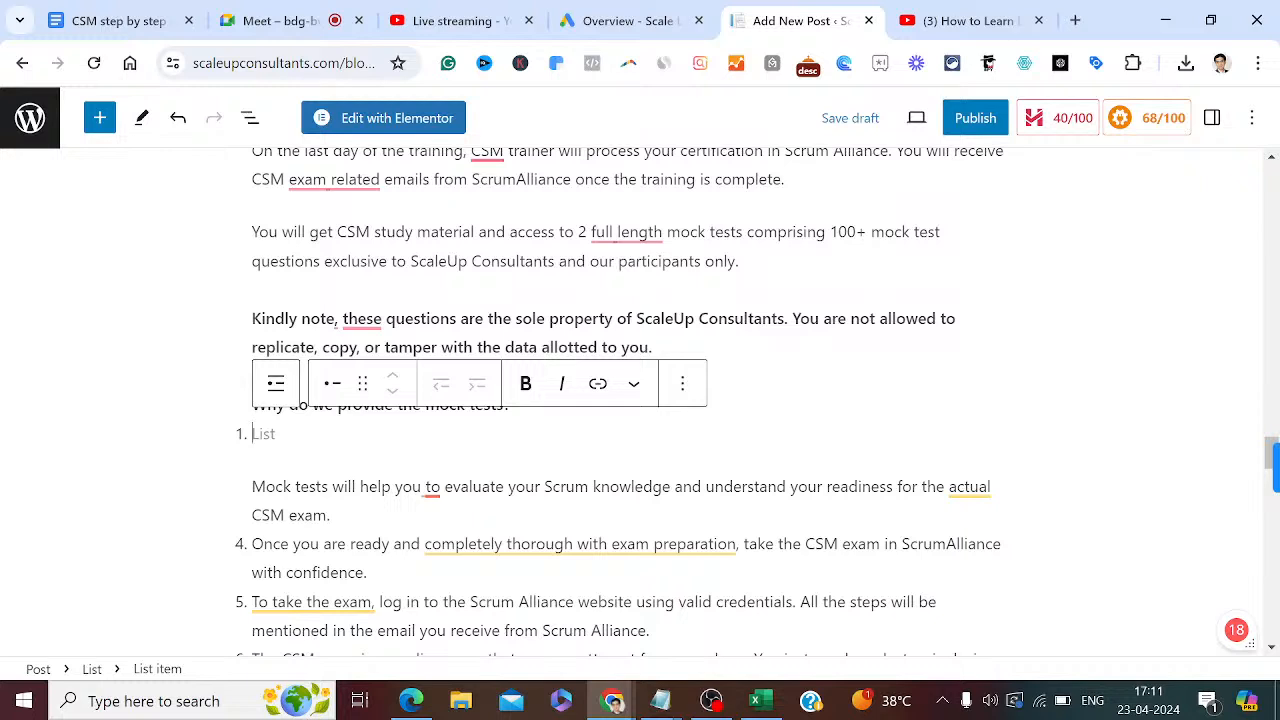
{"action": "key", "text": "Delete"}
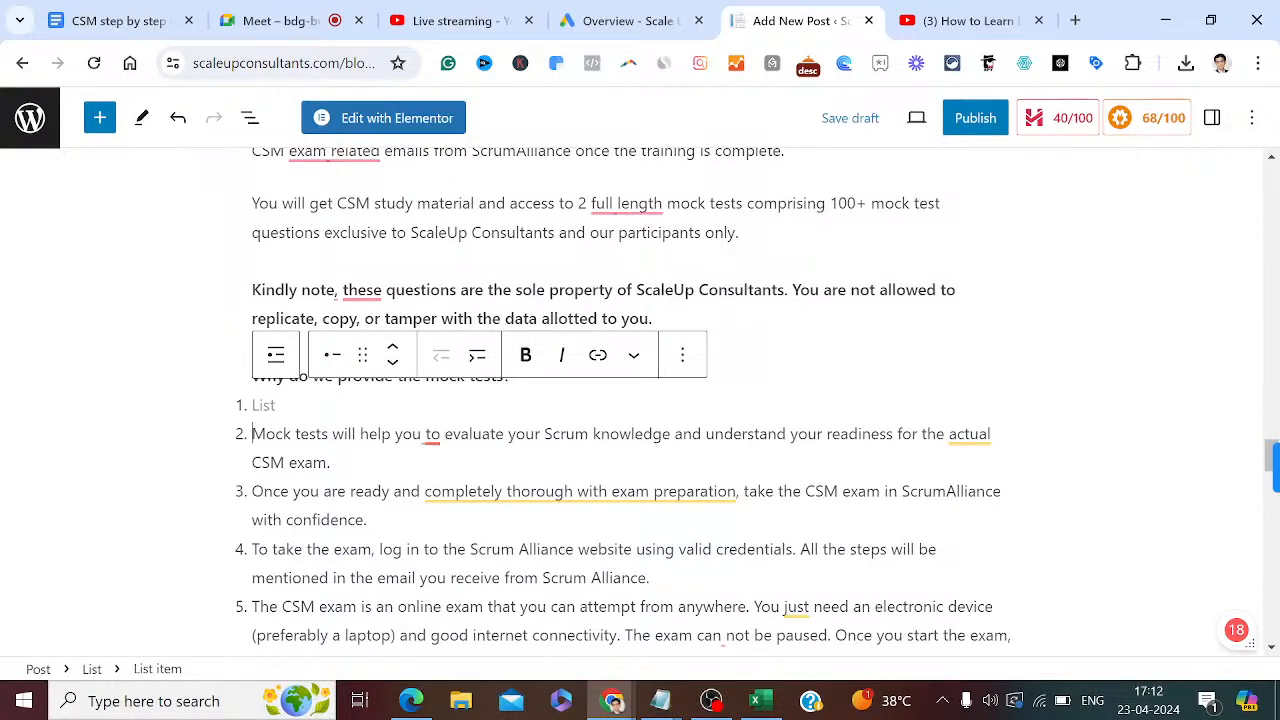
{"action": "left_click", "coordinate": [264, 405]}
{"action": "left_click", "coordinate": [511, 380]}
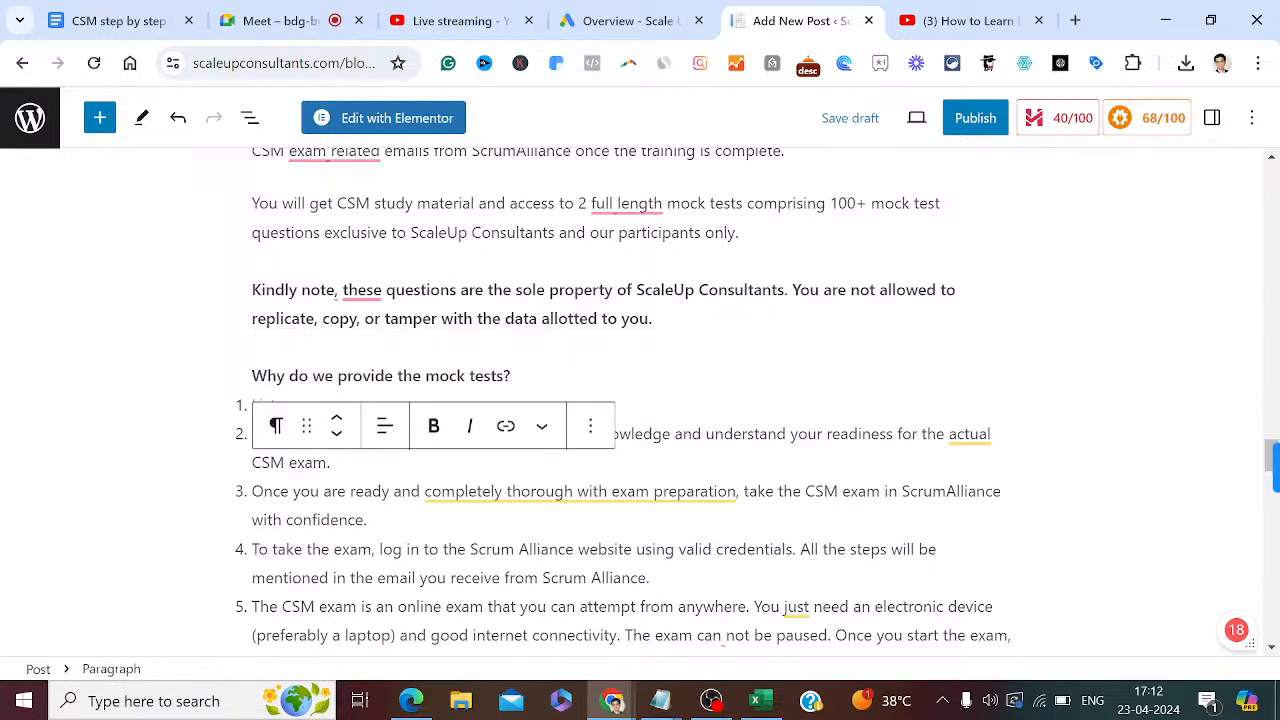
{"action": "key", "text": "Return"}
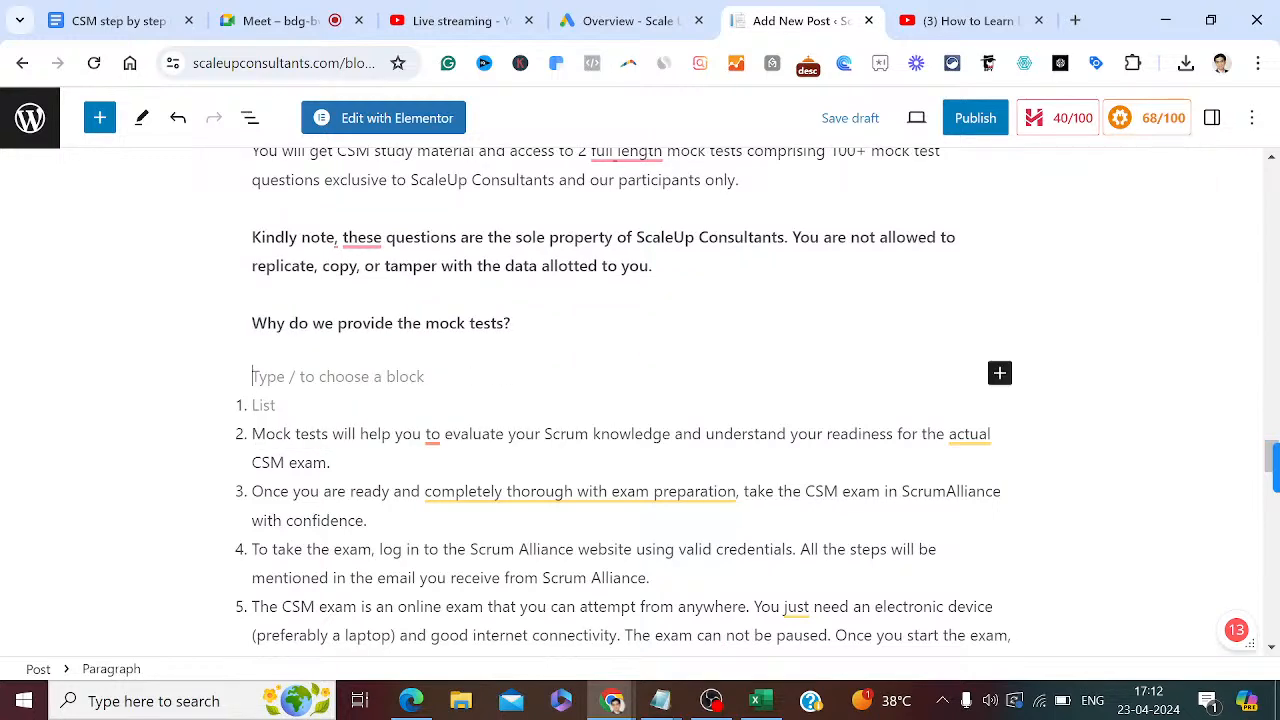
{"action": "key", "text": "Delete"}
{"action": "key", "text": "Delete"}
{"action": "key", "text": "Delete"}
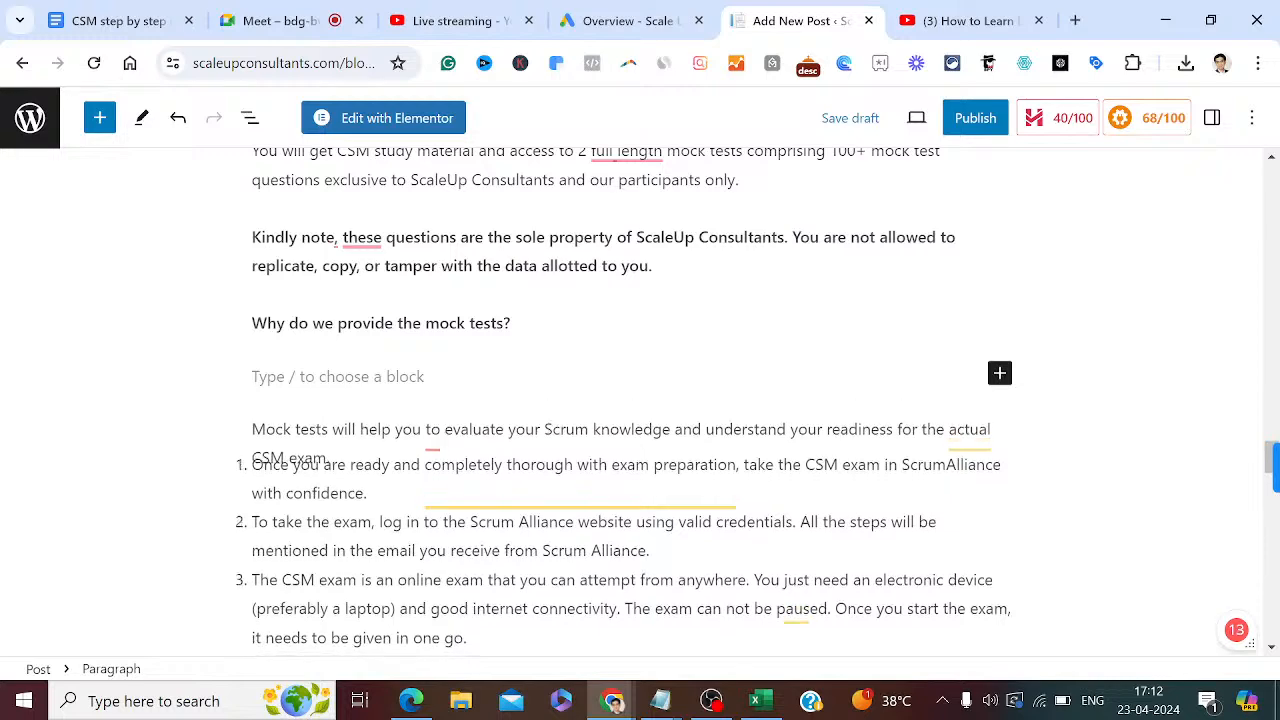
{"action": "key", "text": "Delete"}
Convert the numbered items "Once you are ready" and "To take the exam" into separate plain paragraphs.
{"action": "key", "text": "Down"}
{"action": "key", "text": "End"}
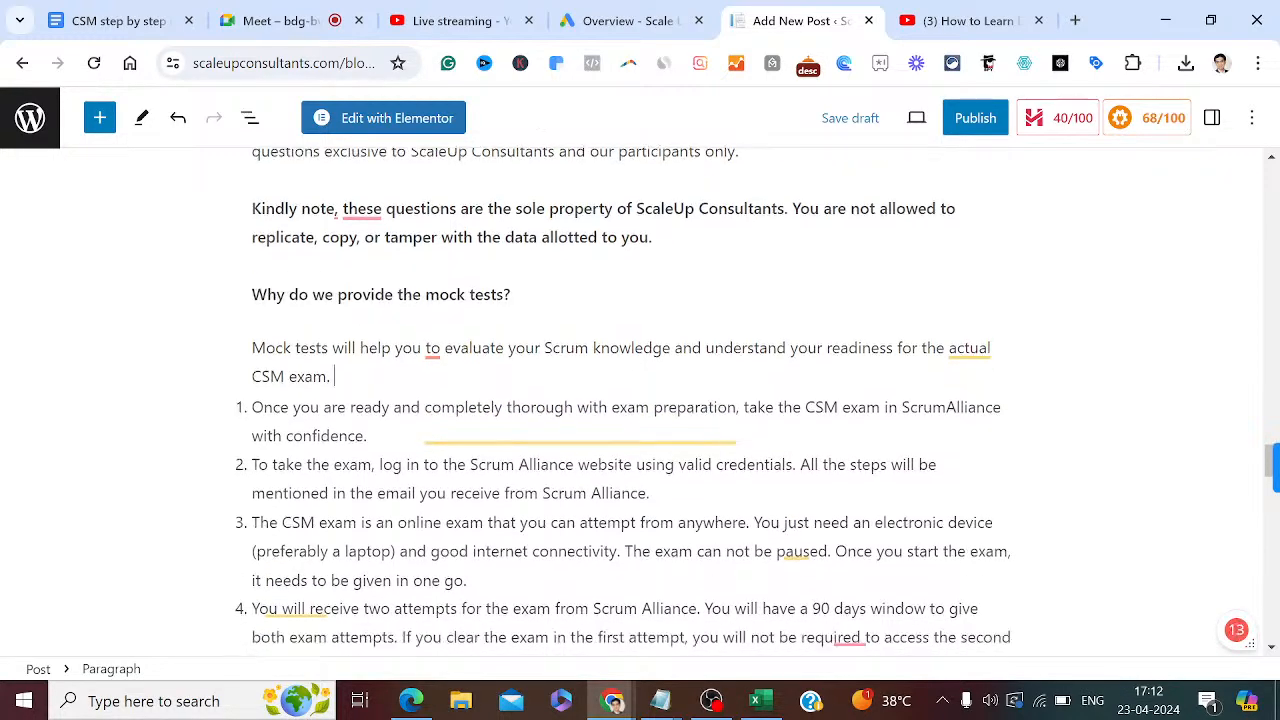
{"action": "key", "text": "Return"}
{"action": "key", "text": "Delete"}
{"action": "key", "text": "Delete"}
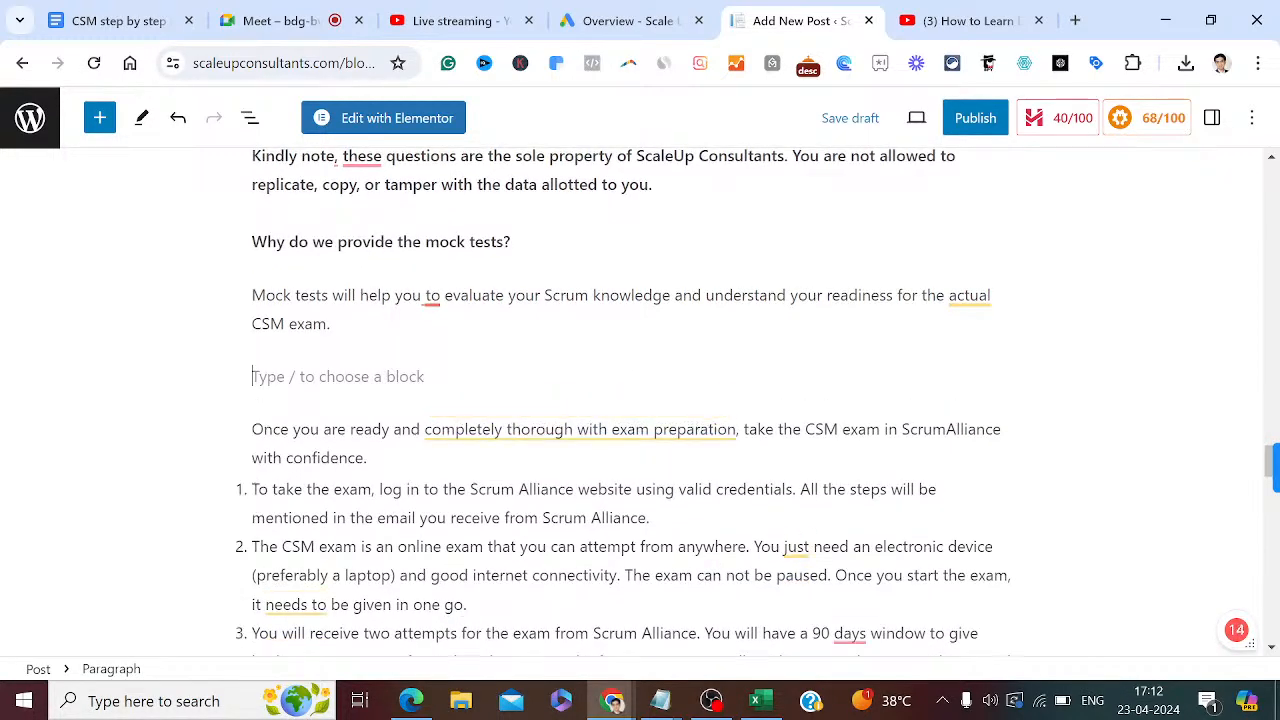
{"action": "key", "text": "Down"}
{"action": "key", "text": "End"}
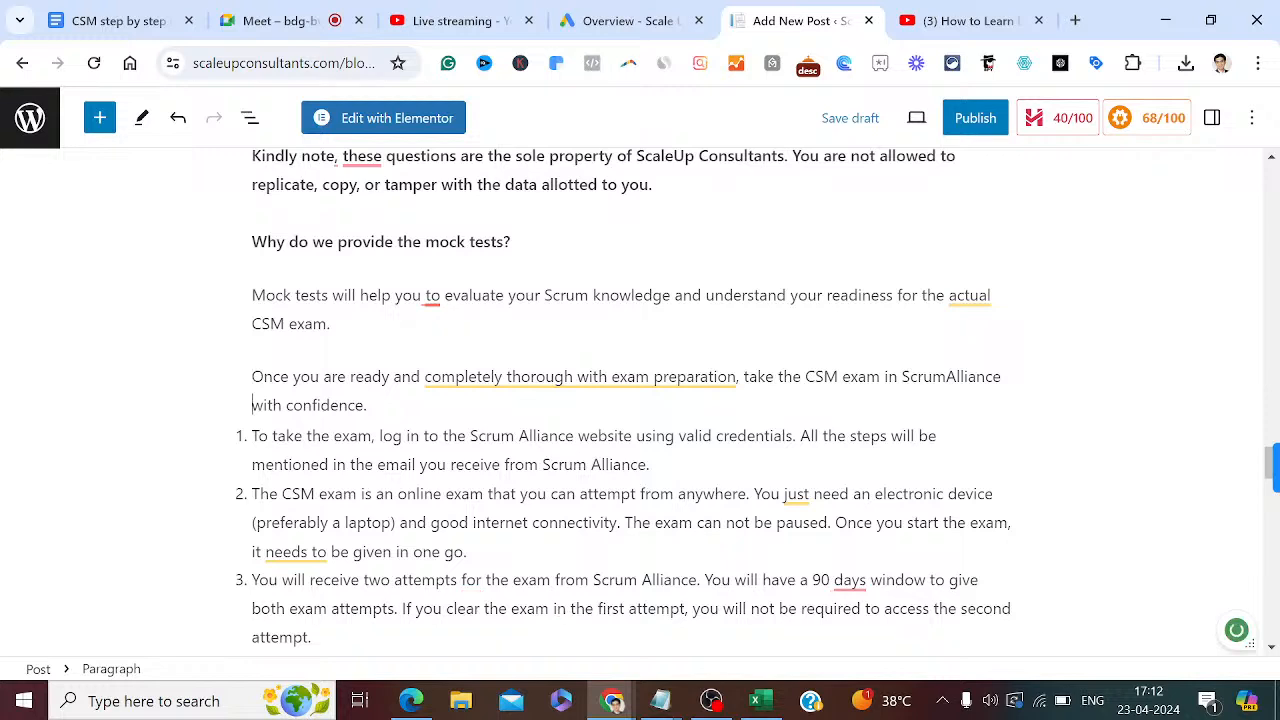
{"action": "key", "text": "Return"}
{"action": "key", "text": "Delete"}
{"action": "key", "text": "Delete"}
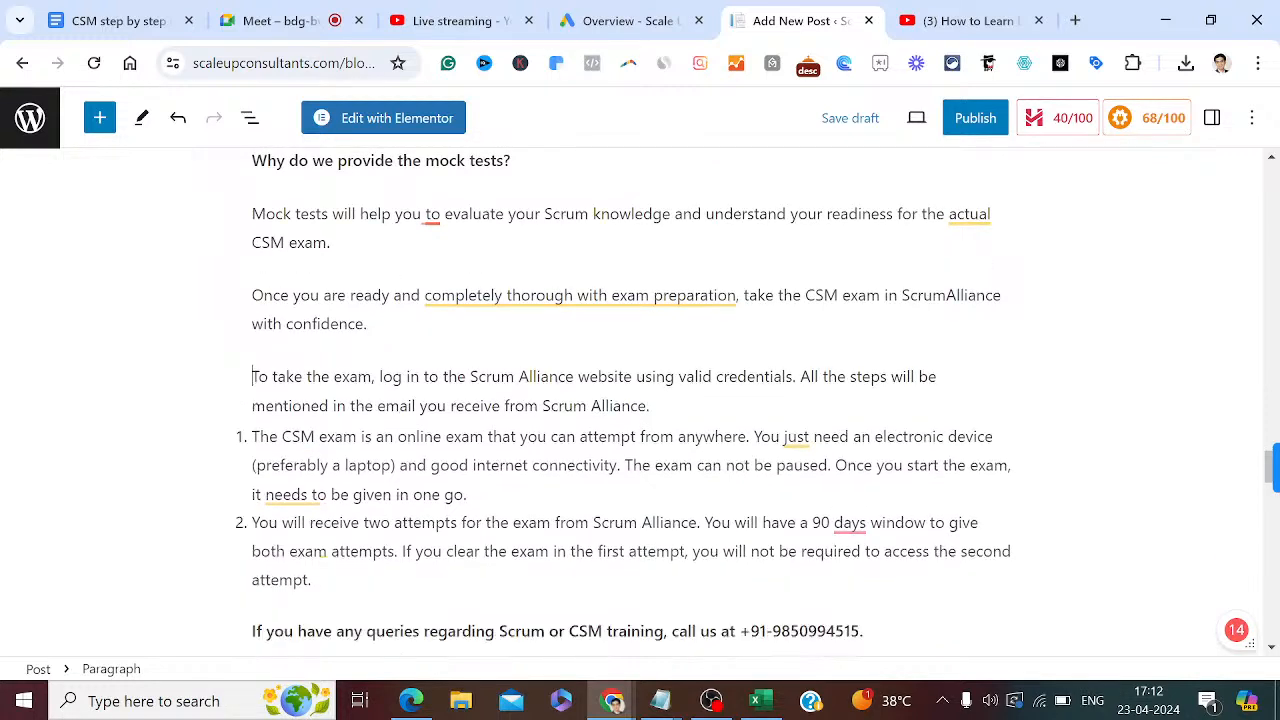
Convert the numbered items "The CSM exam is an online exam" and "You will receive two attempts" into separate plain paragraphs.
{"action": "key", "text": "Down"}
{"action": "key", "text": "End"}
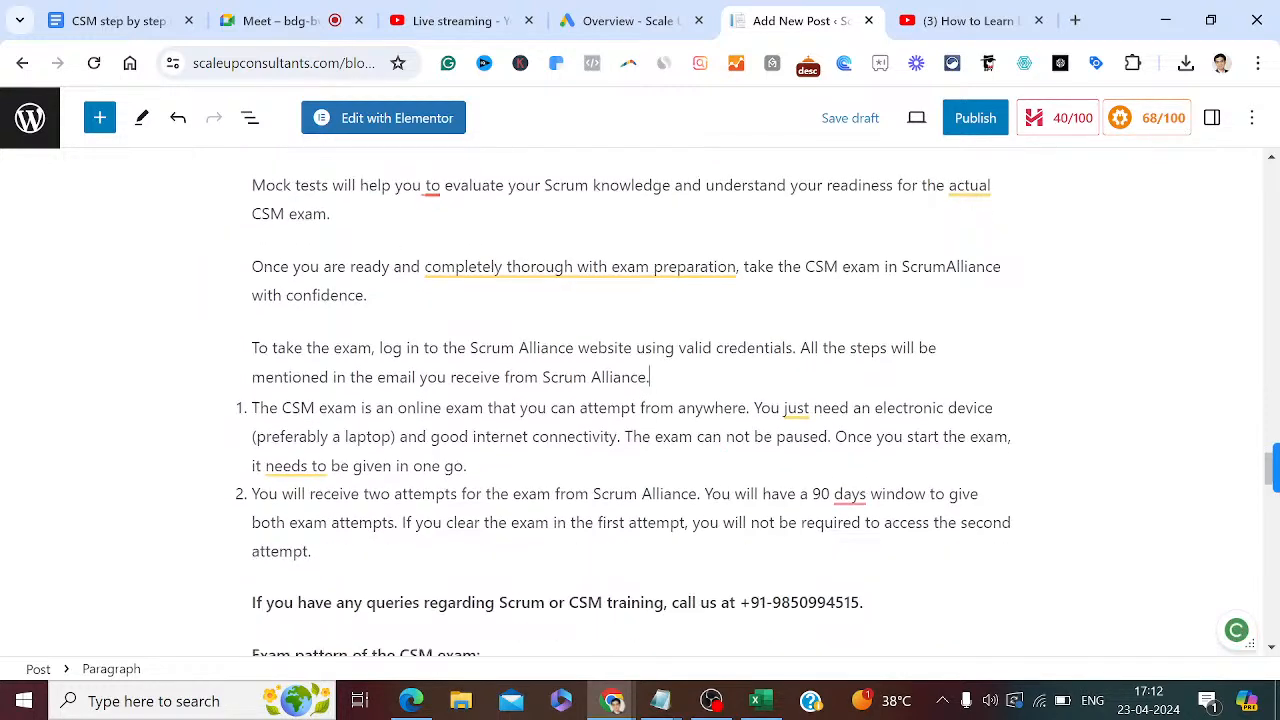
{"action": "key", "text": "Return"}
{"action": "key", "text": "Delete"}
{"action": "key", "text": "Delete"}
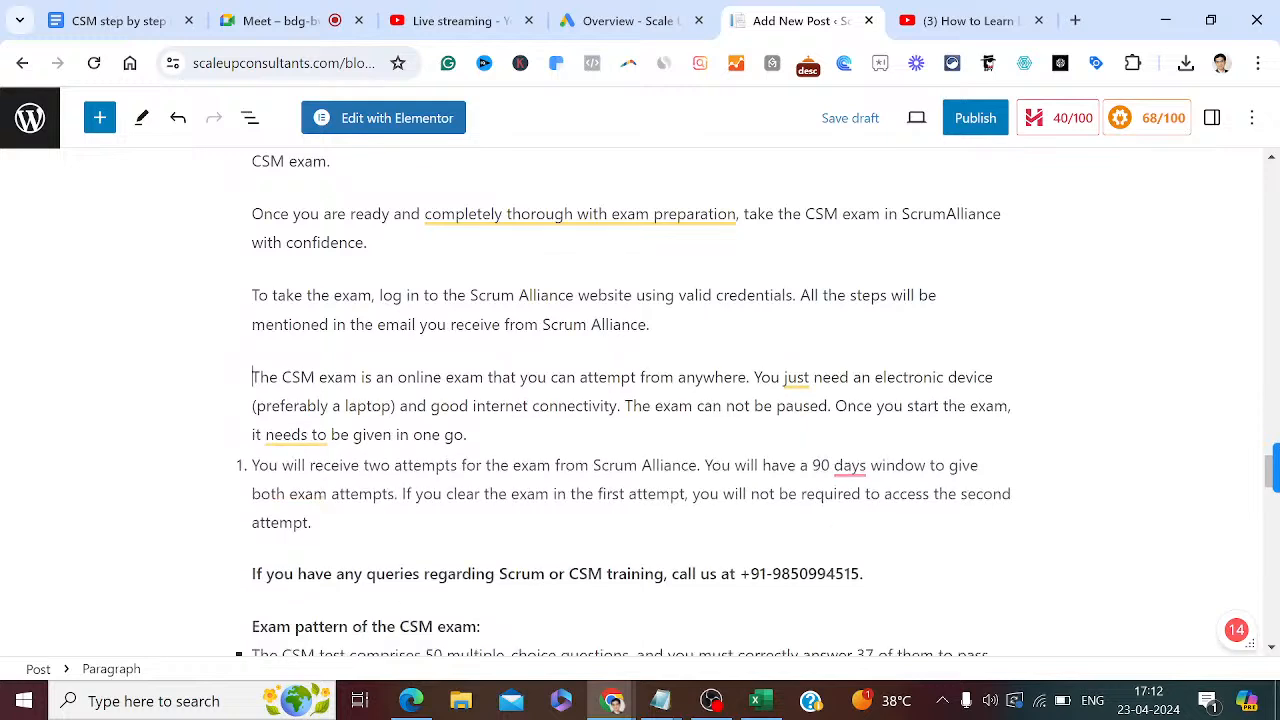
{"action": "key", "text": "Down"}
{"action": "key", "text": "Down"}
{"action": "key", "text": "End"}
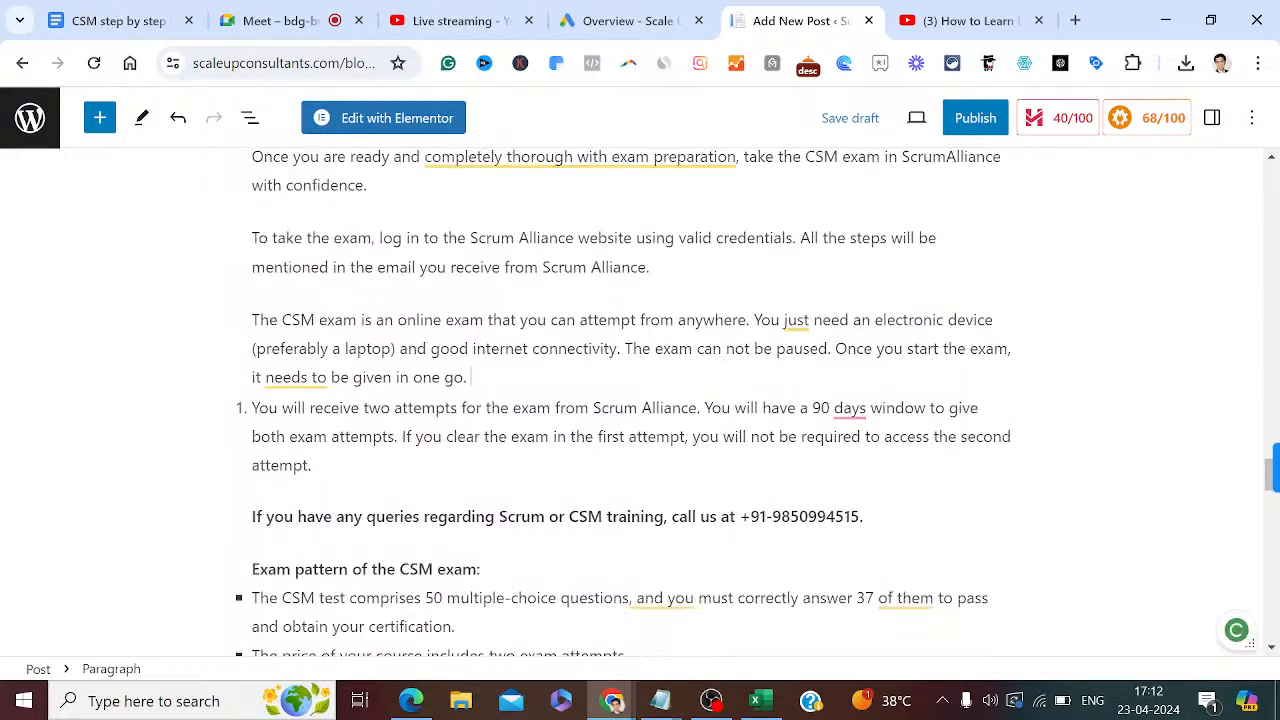
{"action": "key", "text": "Return"}
{"action": "key", "text": "Delete"}
{"action": "key", "text": "Delete"}
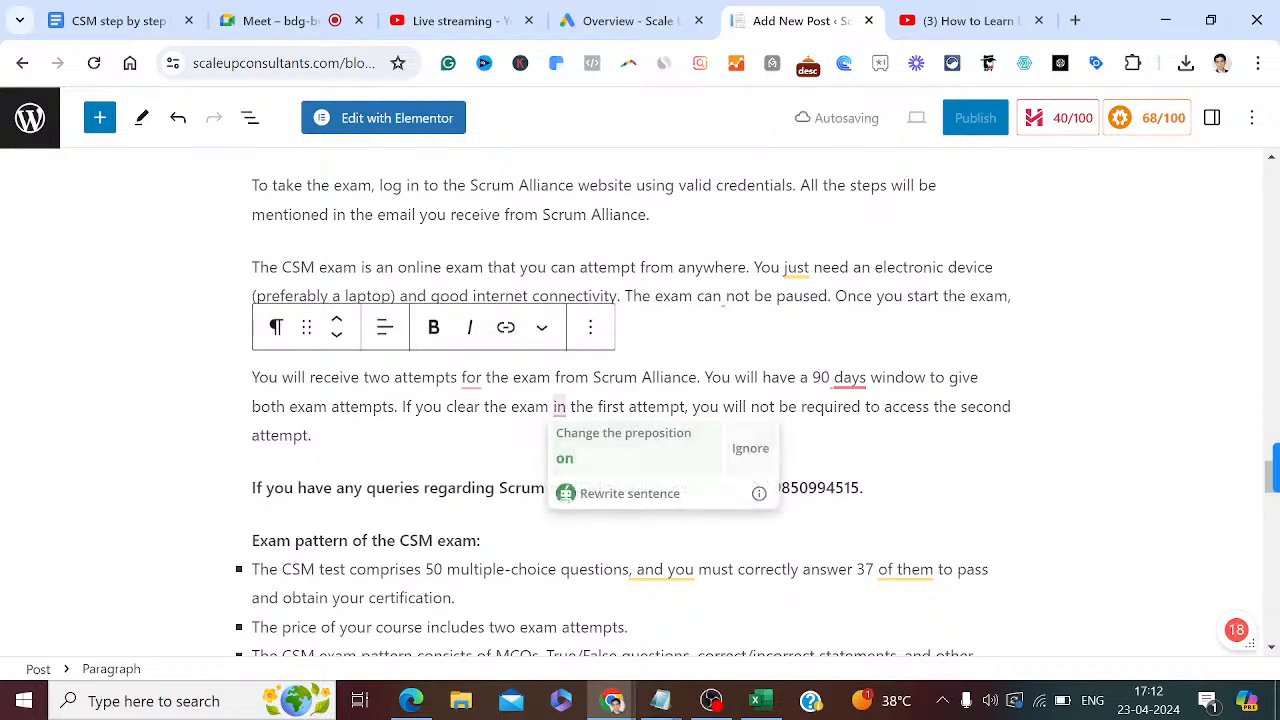
Switch to the "CSM step by step guide" Google Docs document and check its "Steps to download CSM Certificate" section.
{"action": "left_click", "coordinate": [1202, 489]}
{"action": "key", "text": "Down"}
{"action": "key", "text": "Down"}
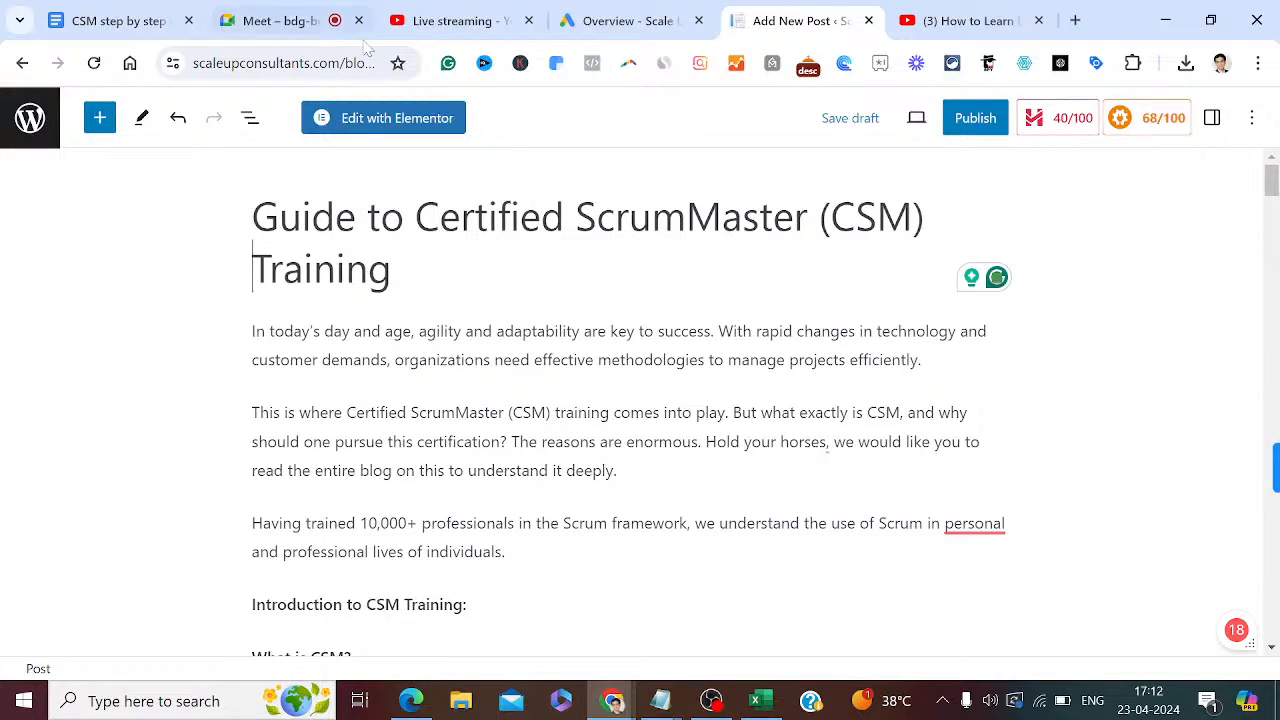
{"action": "left_click", "coordinate": [140, 20]}
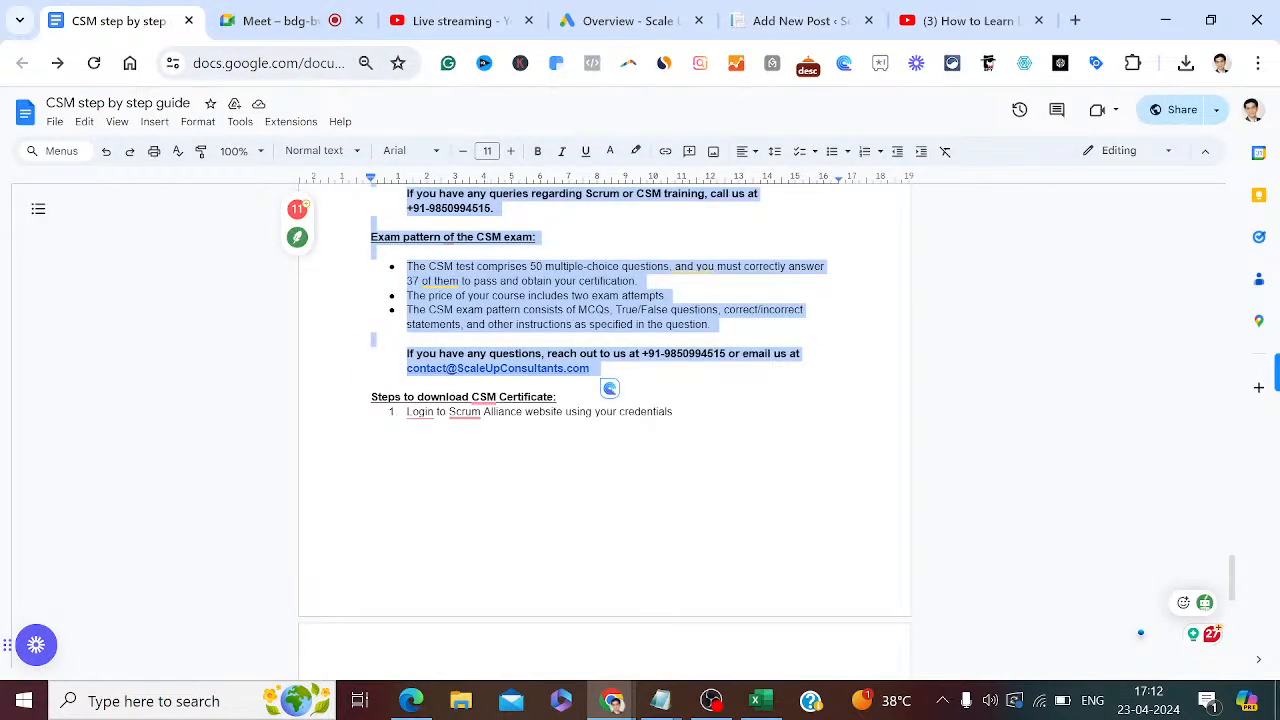
{"action": "left_click", "coordinate": [408, 412]}
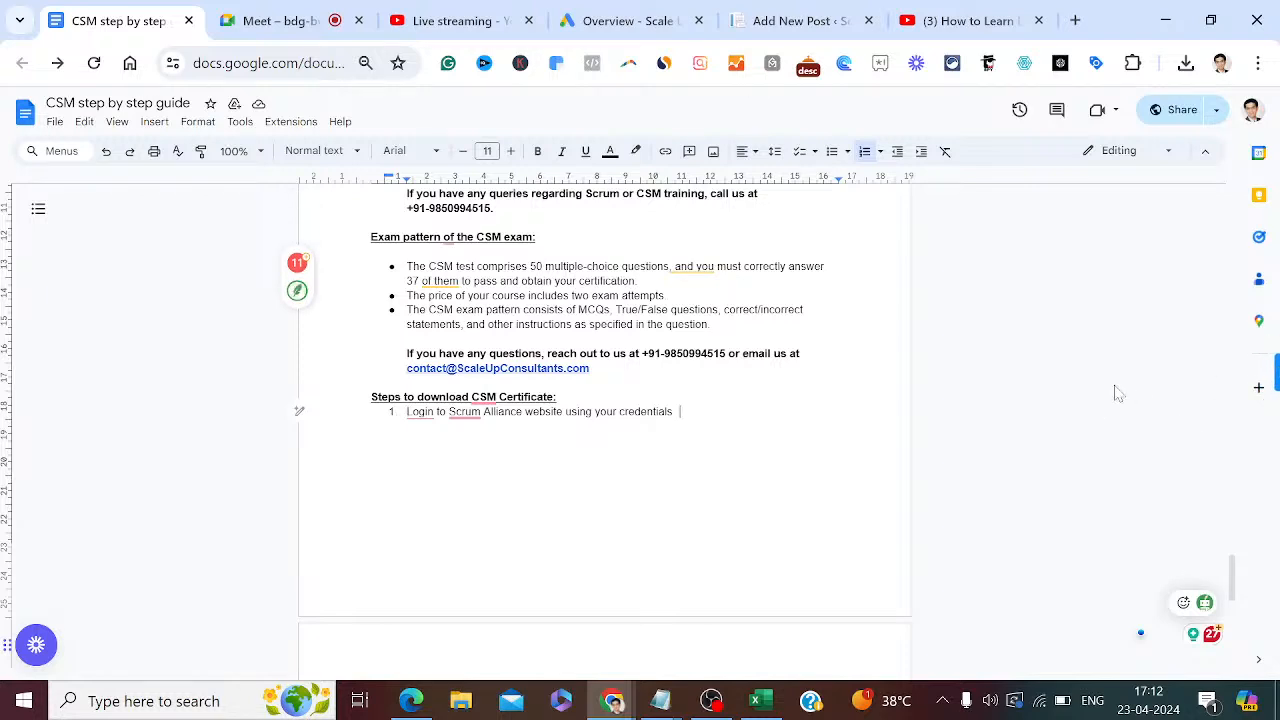
Switch to the WordPress post and prepare an empty paragraph block at its end, below the "If you have any questions" contact line.
{"action": "left_click", "coordinate": [797, 22]}
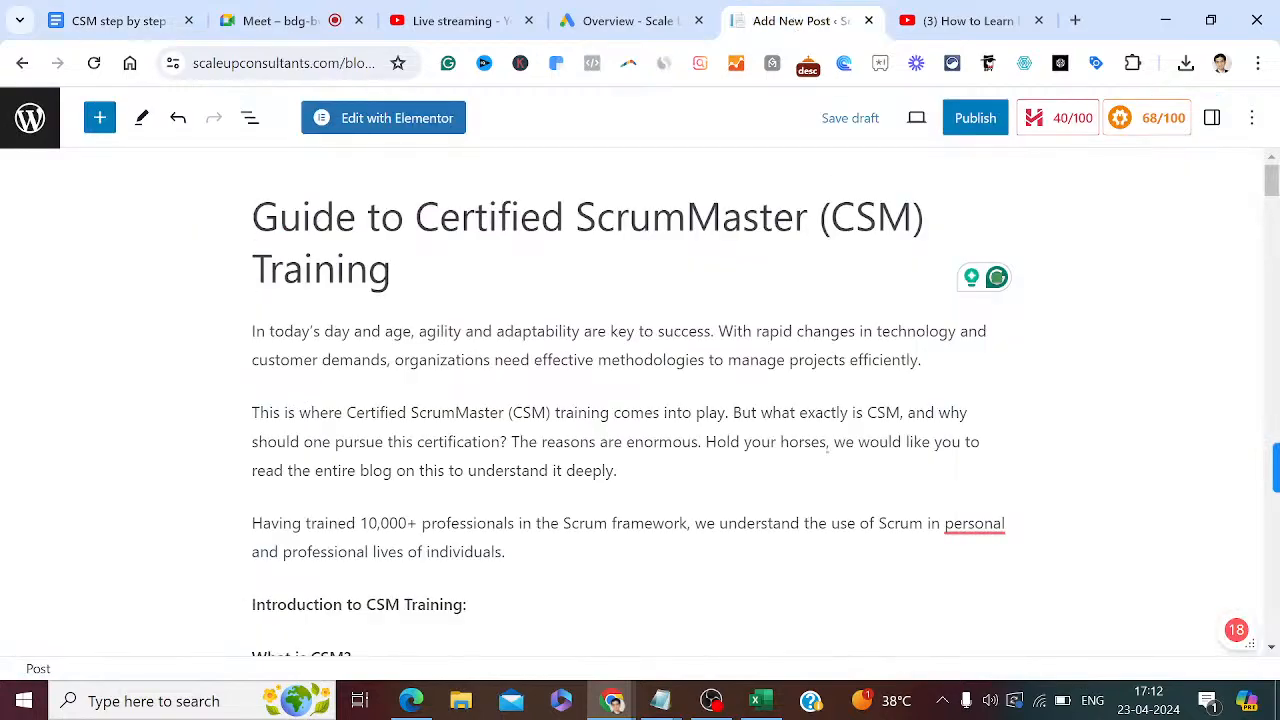
{"action": "left_click_drag", "start_coordinate": [1273, 190], "coordinate": [1273, 513]}
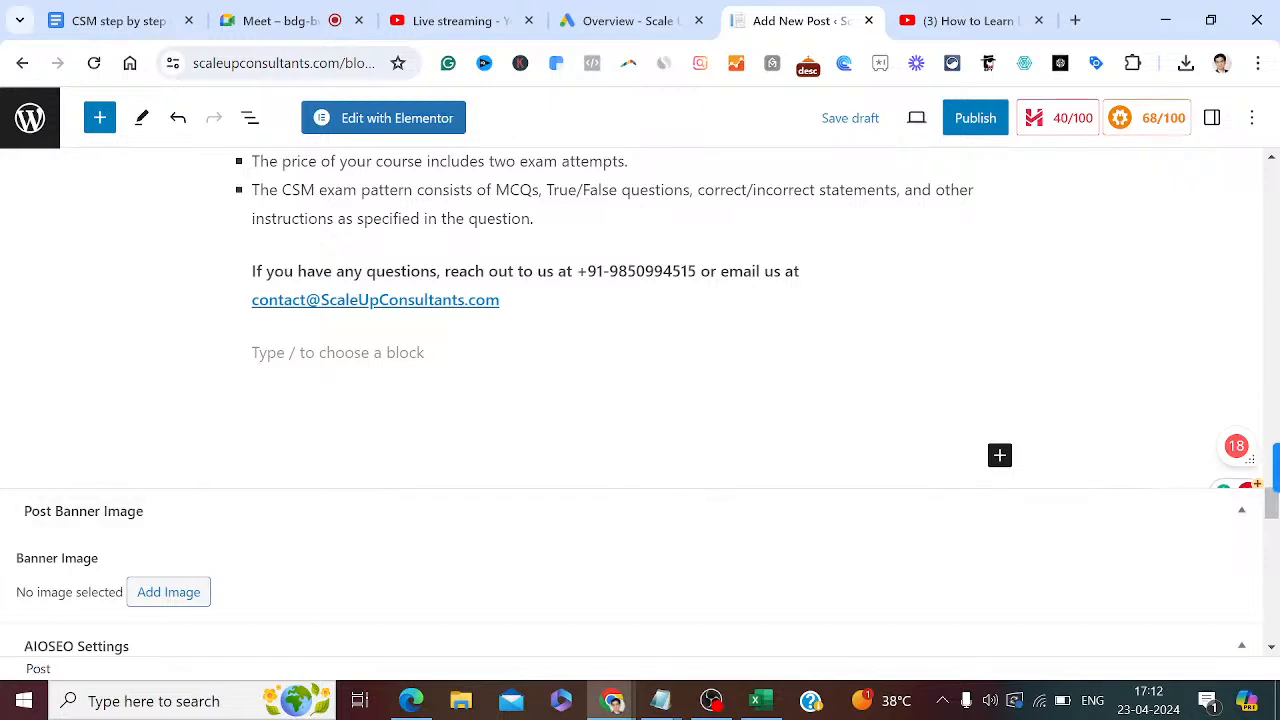
{"action": "left_click", "coordinate": [338, 353]}
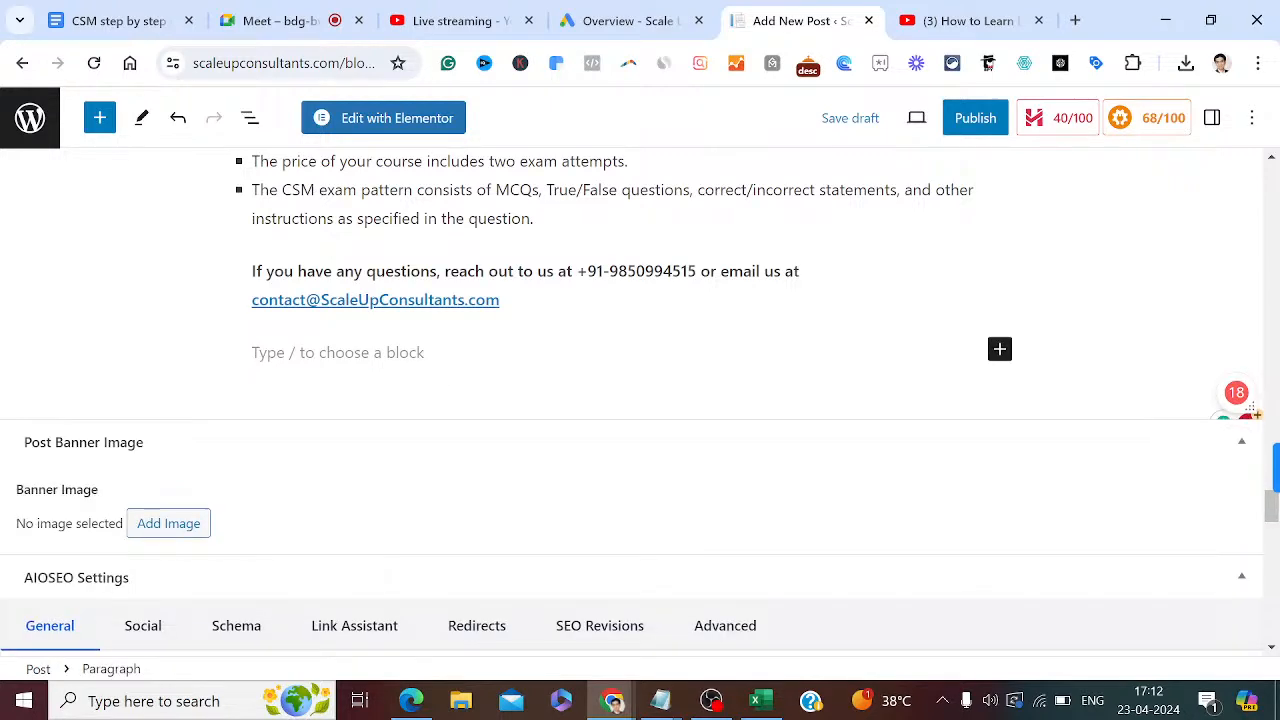
{"action": "left_click", "coordinate": [98, 118]}
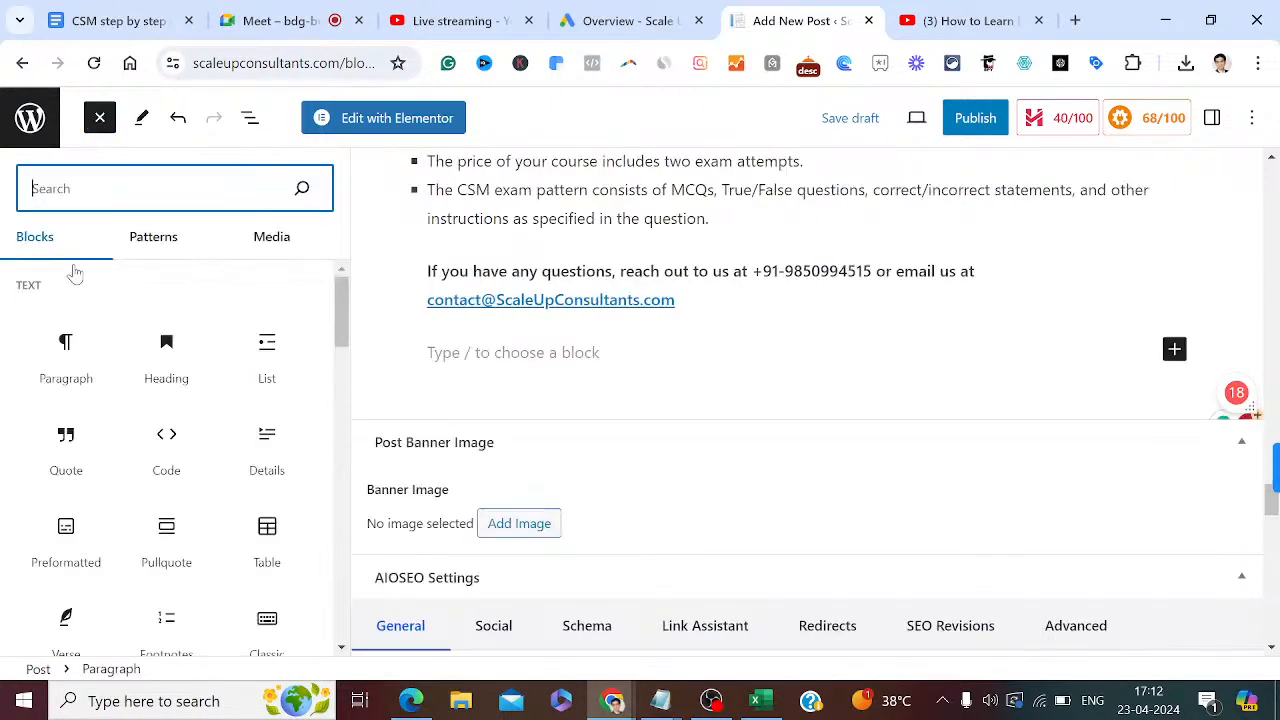
{"action": "left_click", "coordinate": [68, 352]}
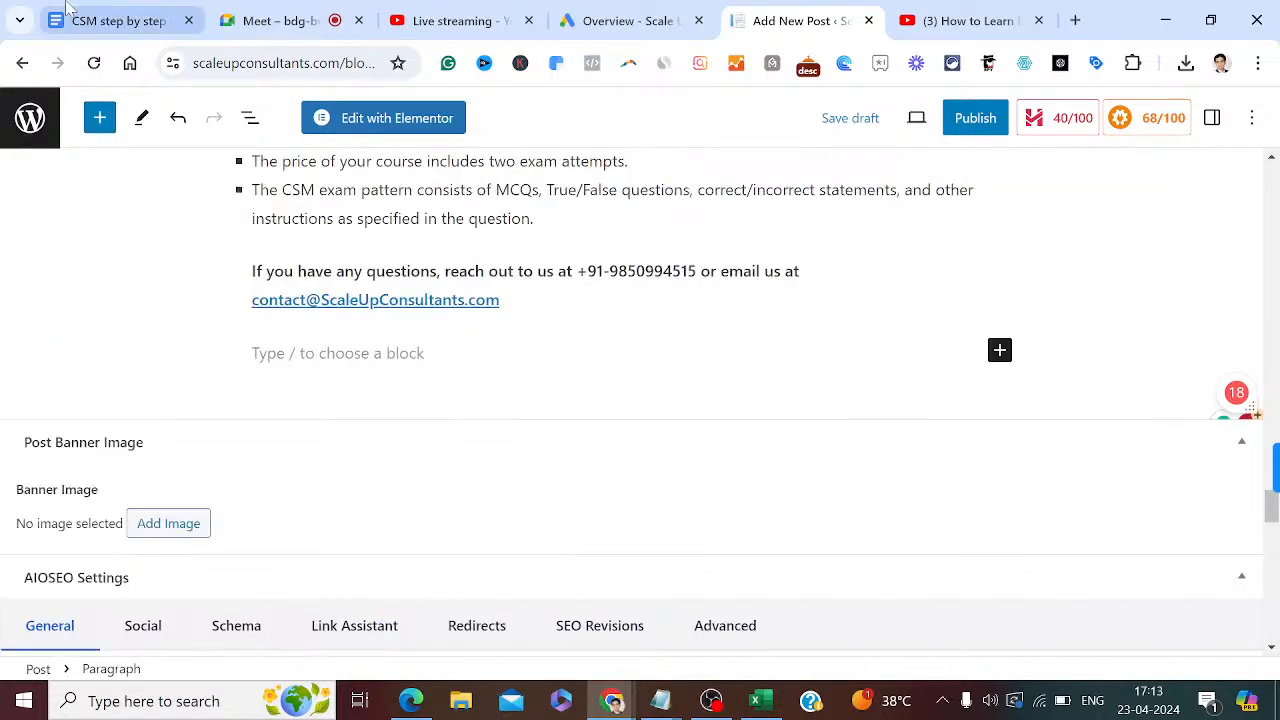
Switch to the "CSM step by step guide" Google Docs document and copy the "Steps to download CSM Certificate:" heading.
{"action": "left_click", "coordinate": [87, 21]}
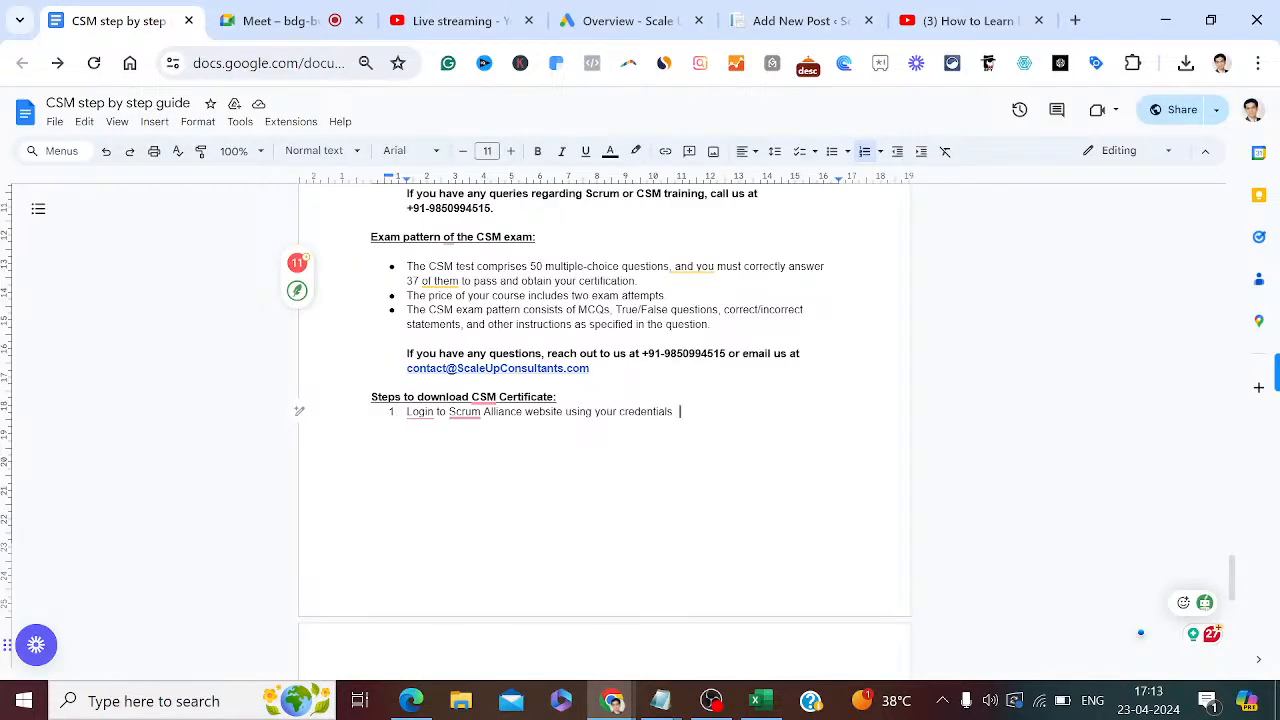
{"action": "left_click", "coordinate": [298, 382]}
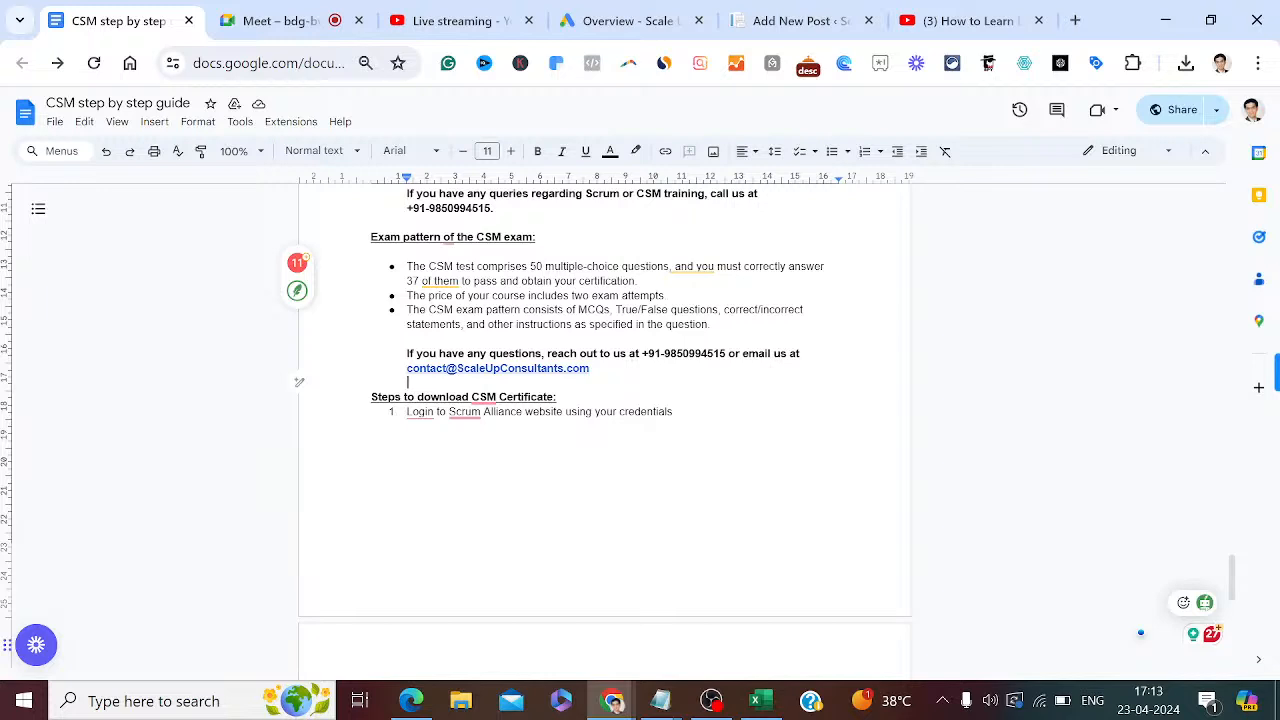
{"action": "key", "text": "Down"}
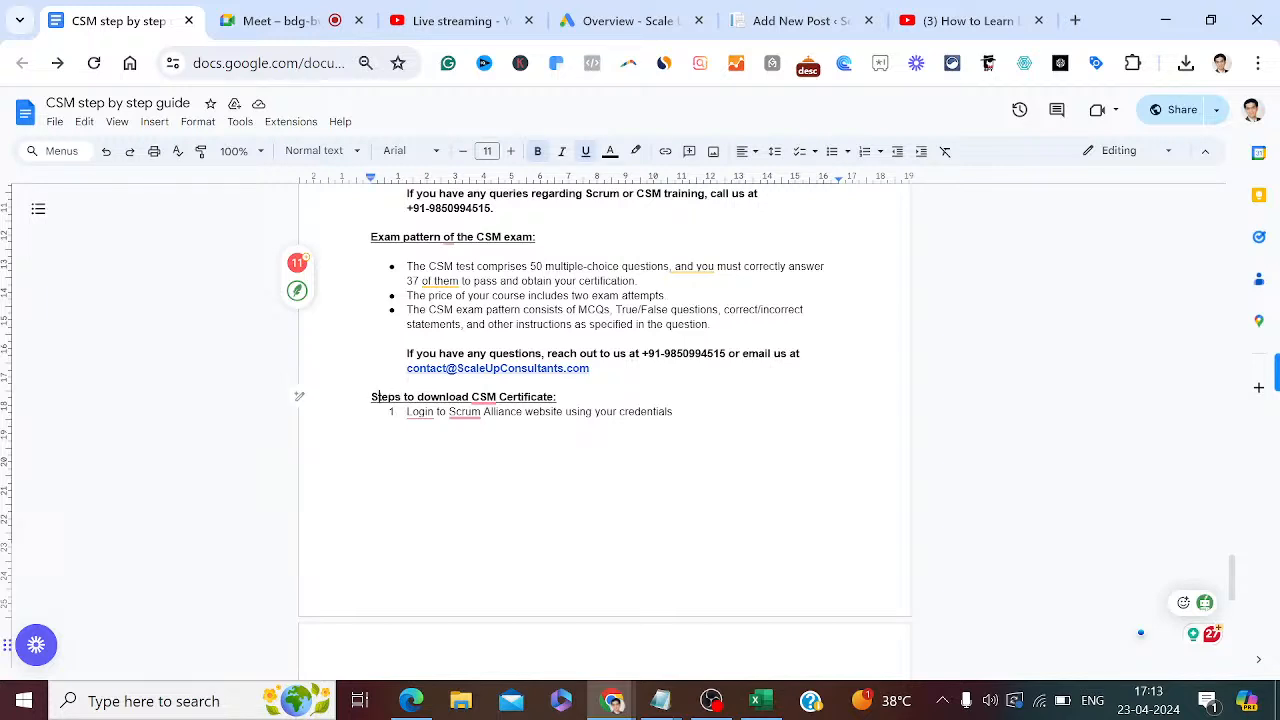
{"action": "key", "text": "Home"}
{"action": "key", "text": "shift+End"}
{"action": "key", "text": "ctrl+c"}
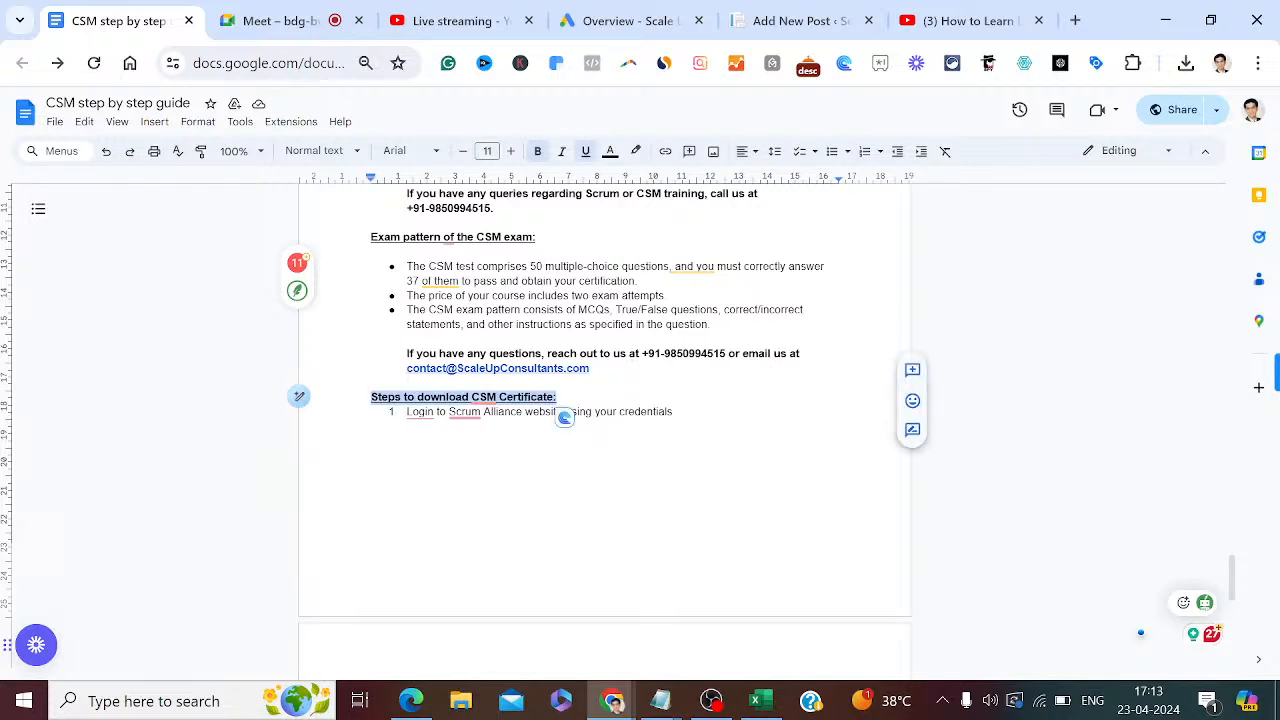
Paste the "Steps to download CSM Certificate:" heading at the end of the WordPress post and add an empty paragraph below it.
{"action": "left_click", "coordinate": [765, 21]}
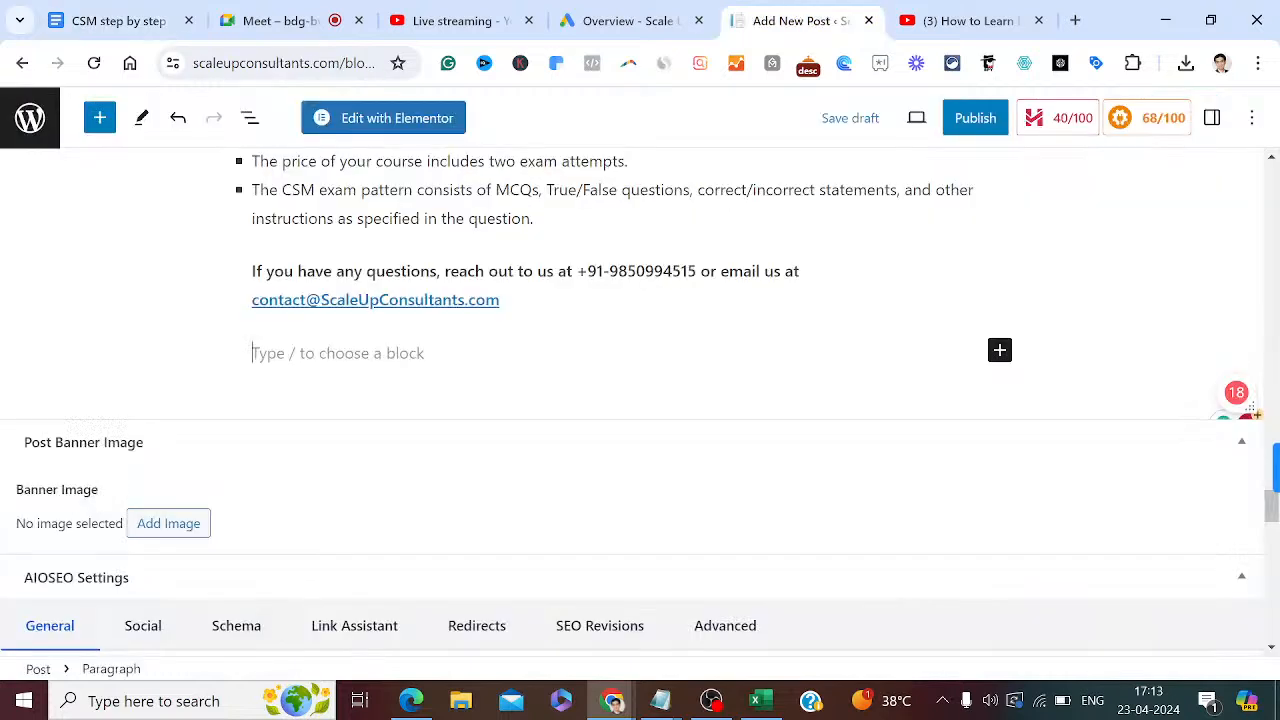
{"action": "key", "text": "ctrl+v"}
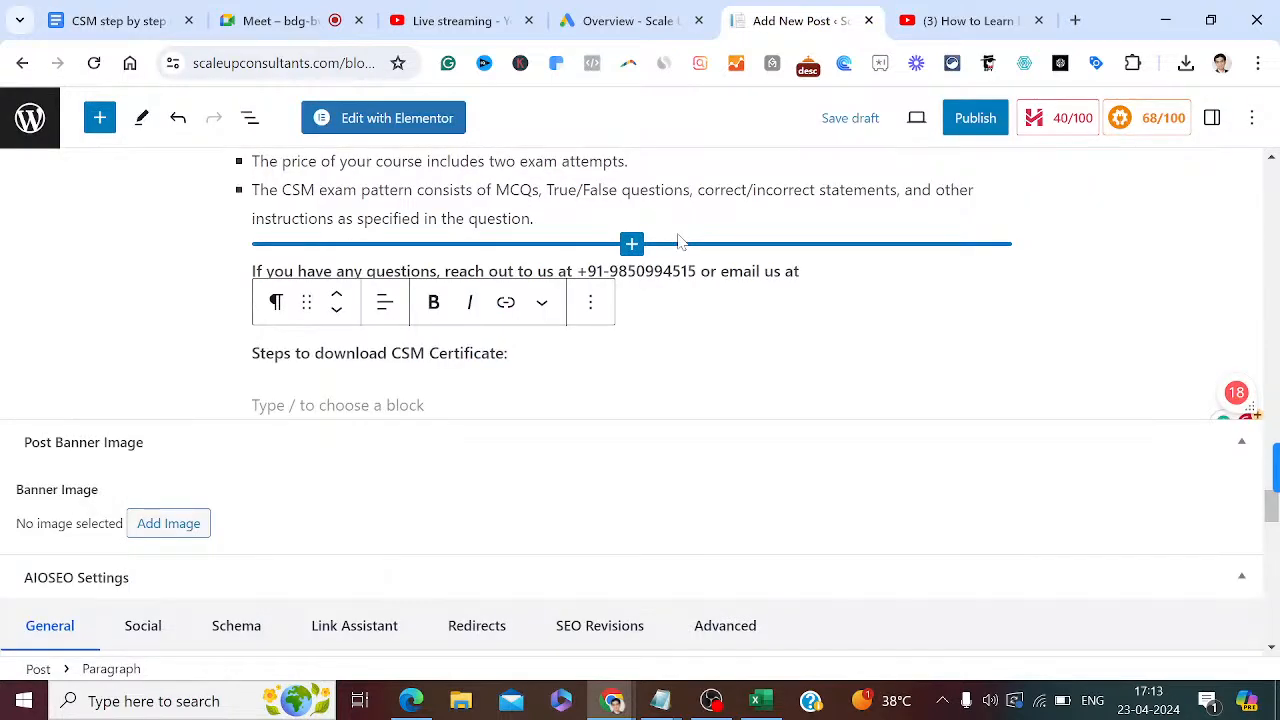
{"action": "key", "text": "Return"}
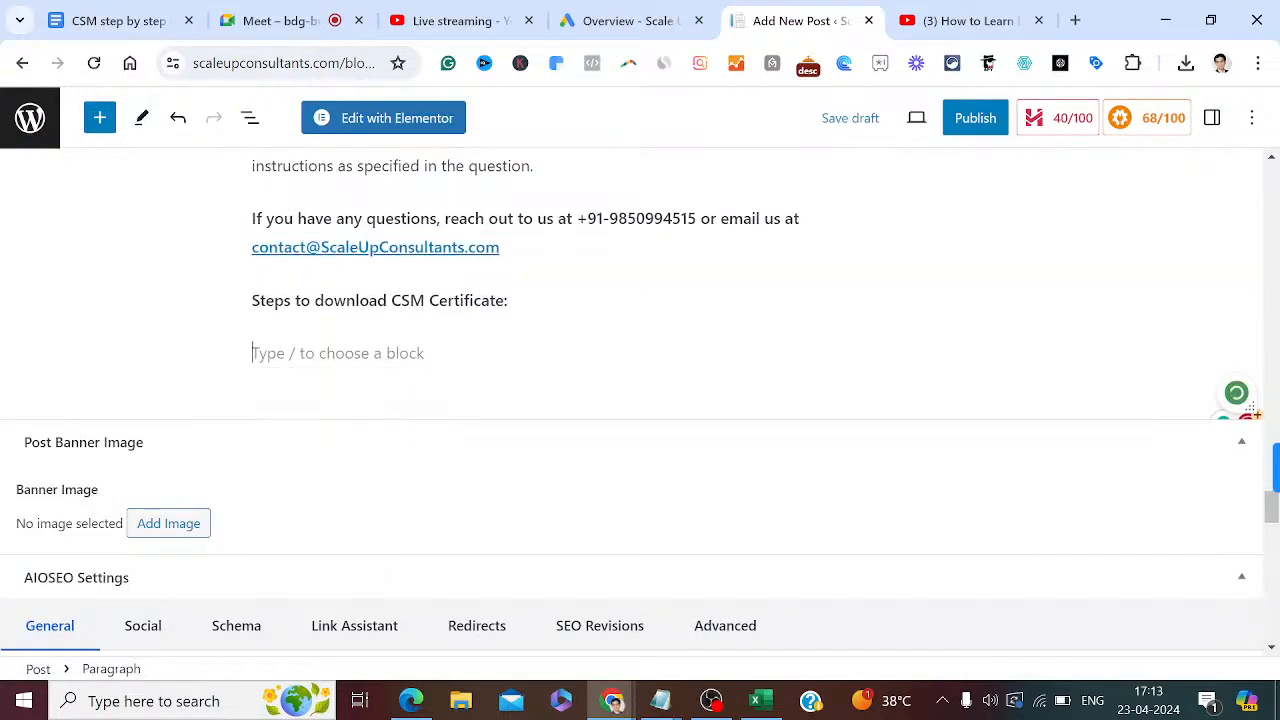
In the Google Docs document, add a blank line under the certificate heading and copy "Login to Scrum Alliance website using your credentials.".
{"action": "left_click", "coordinate": [88, 14]}
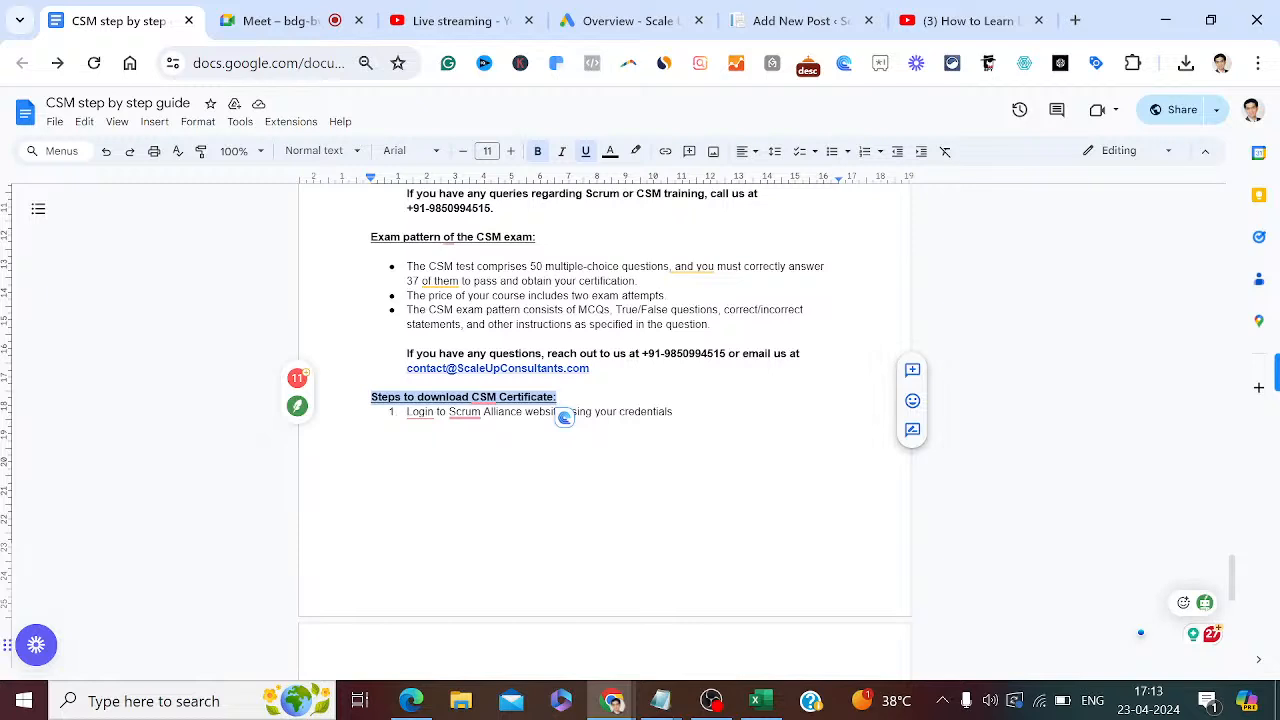
{"action": "left_click", "coordinate": [408, 411]}
{"action": "left_click", "coordinate": [558, 397]}
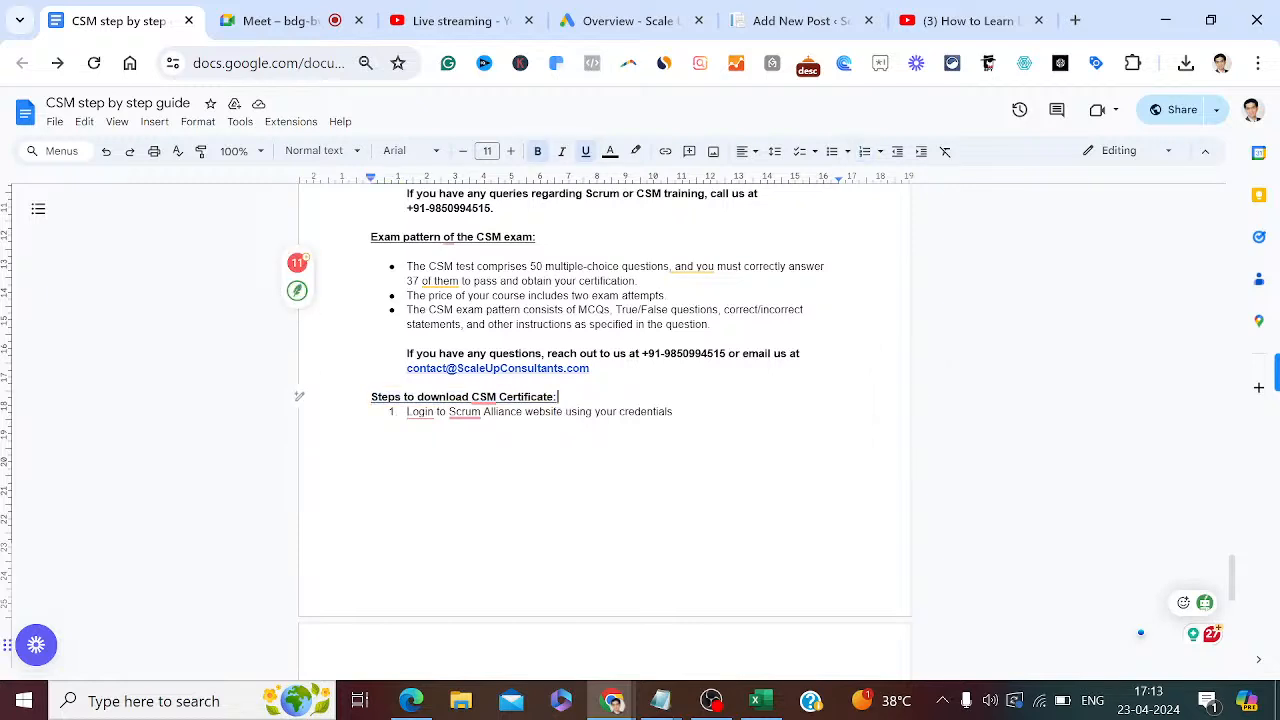
{"action": "key", "text": "Return"}
{"action": "key", "text": "Down"}
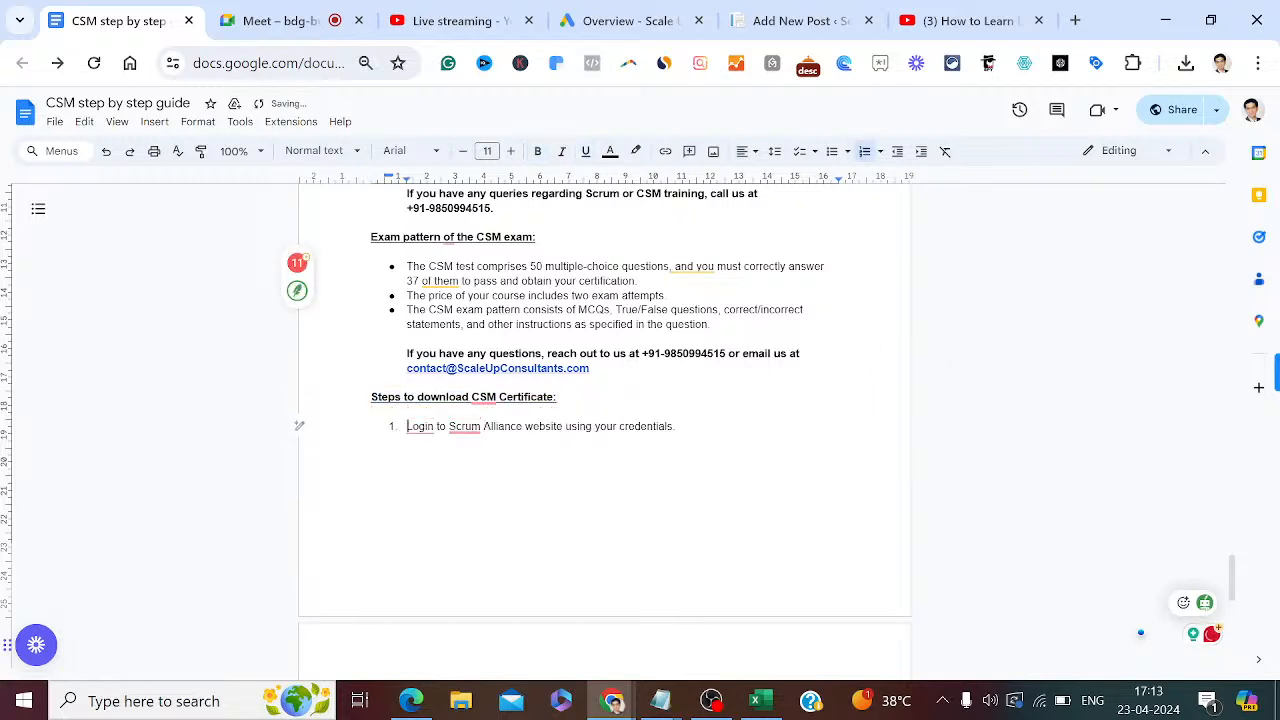
{"action": "key", "text": "shift+Down"}
{"action": "key", "text": "ctrl+c"}
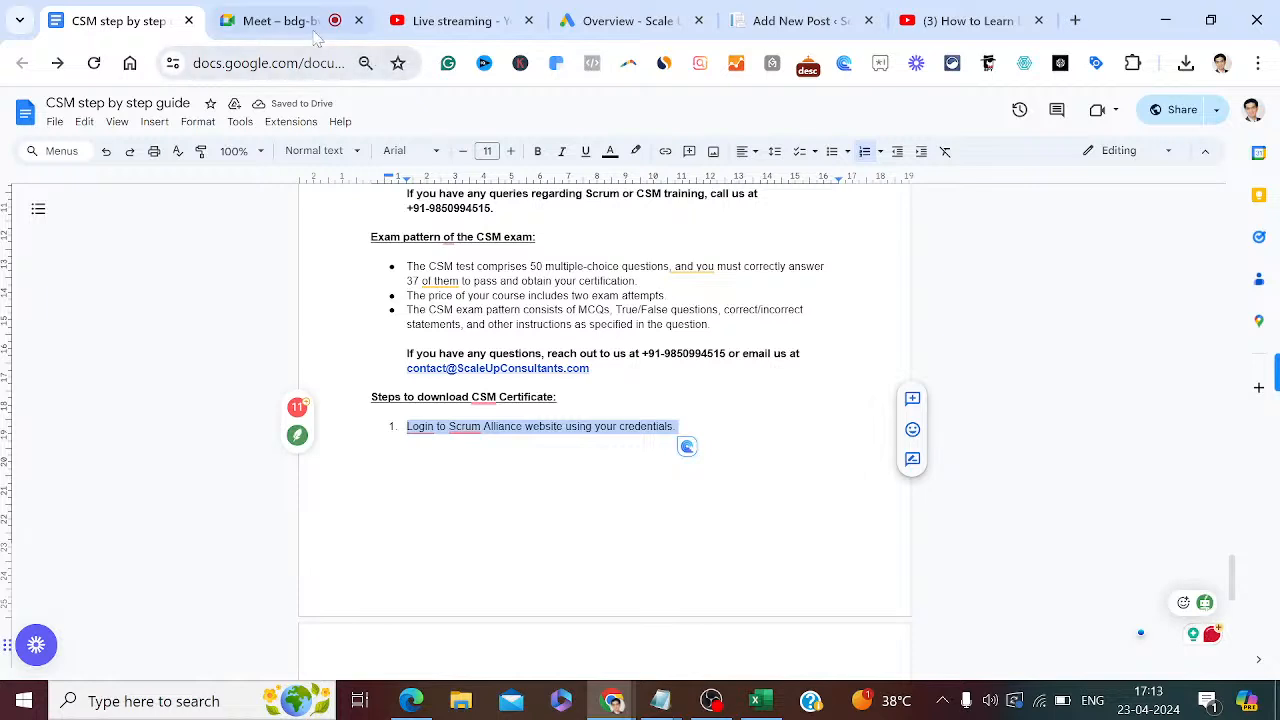
Back in the WordPress post, paste the "Login to Scrum Alliance website" sentence as a paragraph under the certificate heading.
{"action": "left_click", "coordinate": [752, 22]}
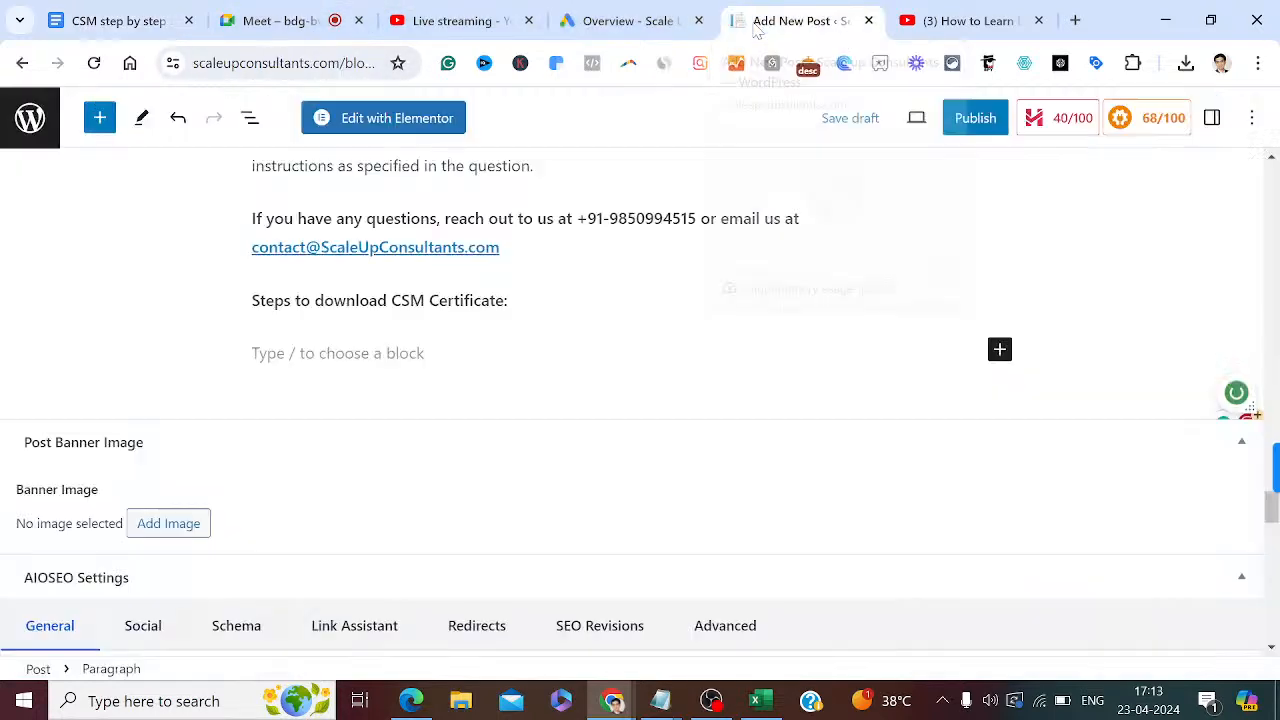
{"action": "left_click", "coordinate": [100, 118]}
{"action": "left_click", "coordinate": [68, 360]}
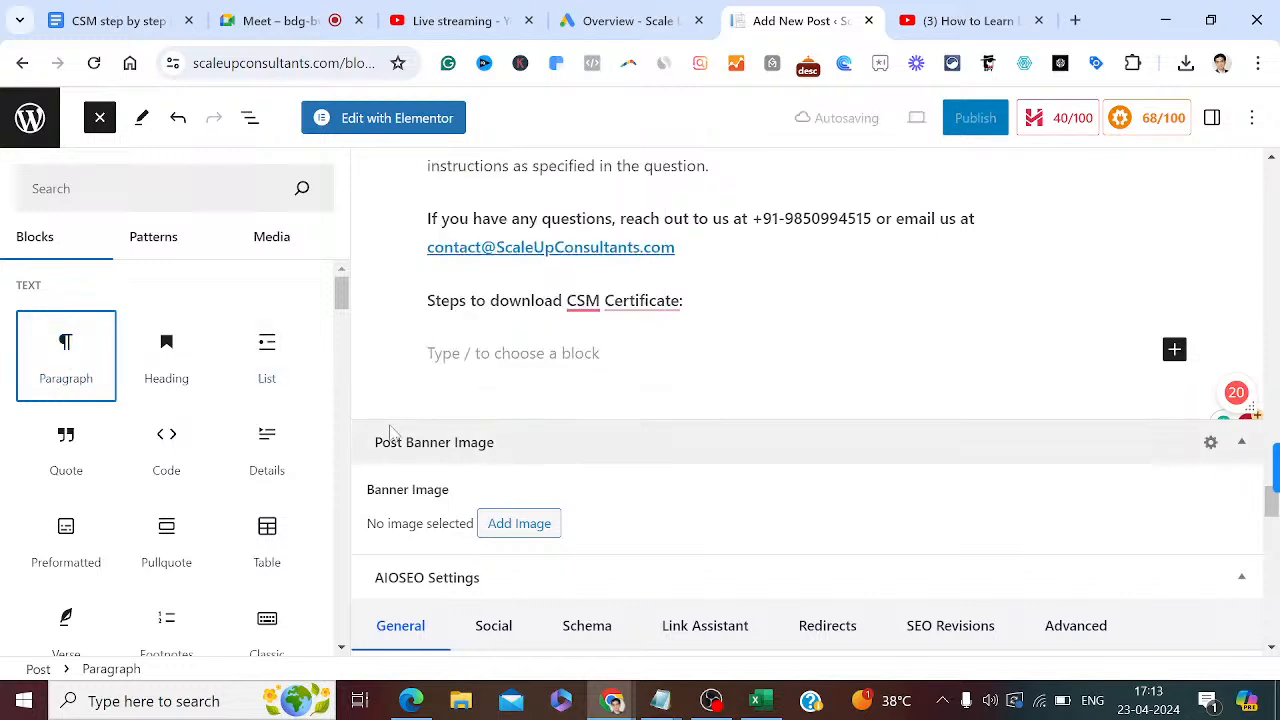
{"action": "key", "text": "ctrl+v"}
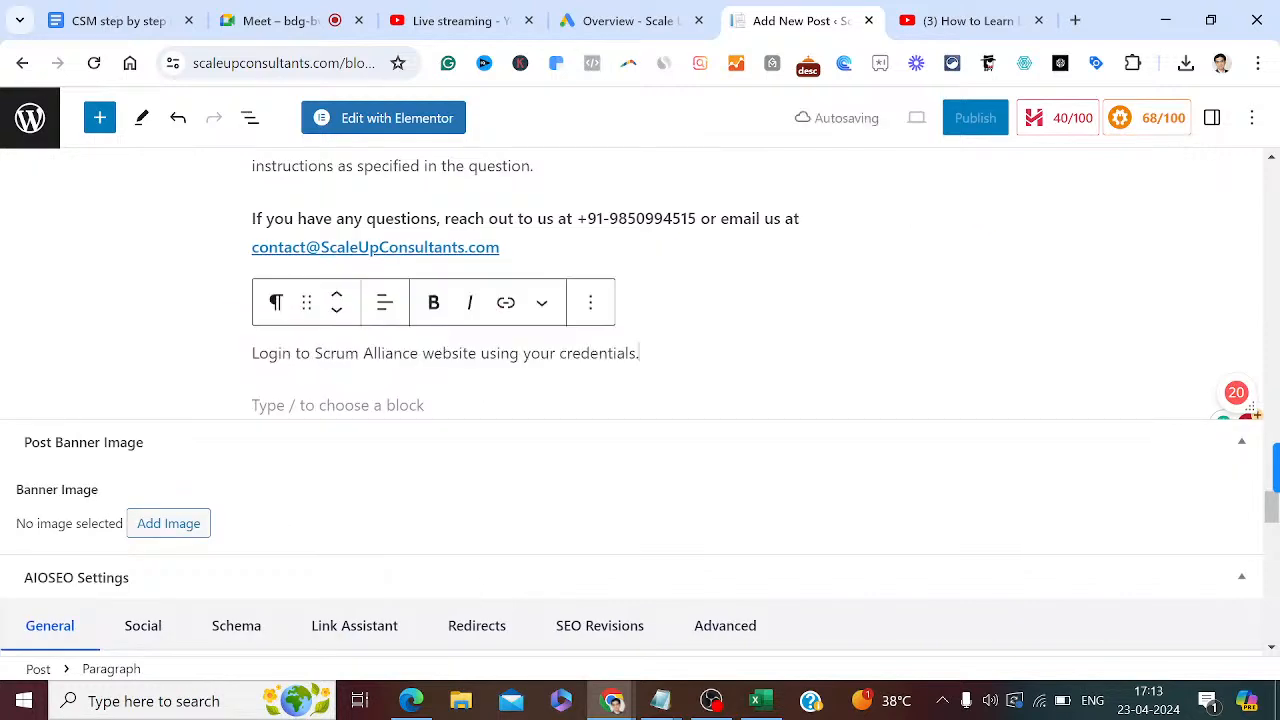
In the Google Docs document, copy item 2 from "You will see your course details" through "dashboard", leaving out "(as shown below)".
{"action": "left_click", "coordinate": [110, 20]}
{"action": "left_click", "coordinate": [407, 427]}
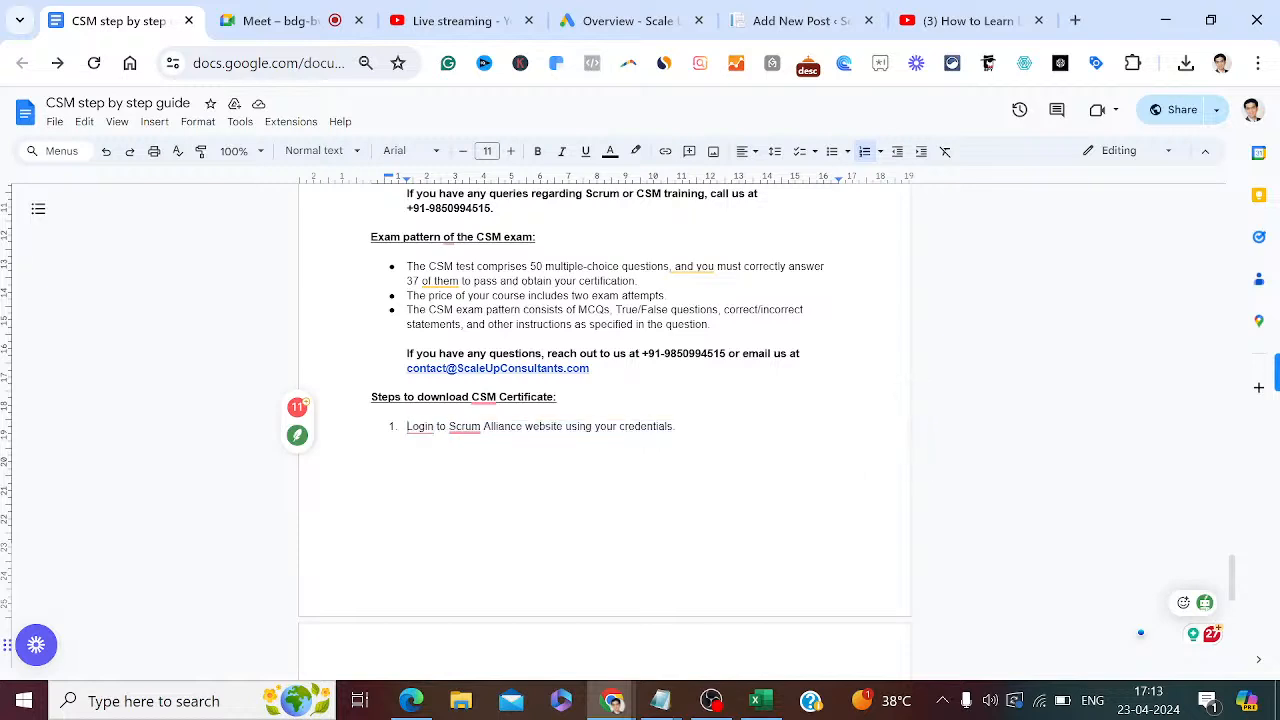
{"action": "key", "text": "Down"}
{"action": "key", "text": "Down"}
{"action": "key", "text": "Down"}
{"action": "key", "text": "Down"}
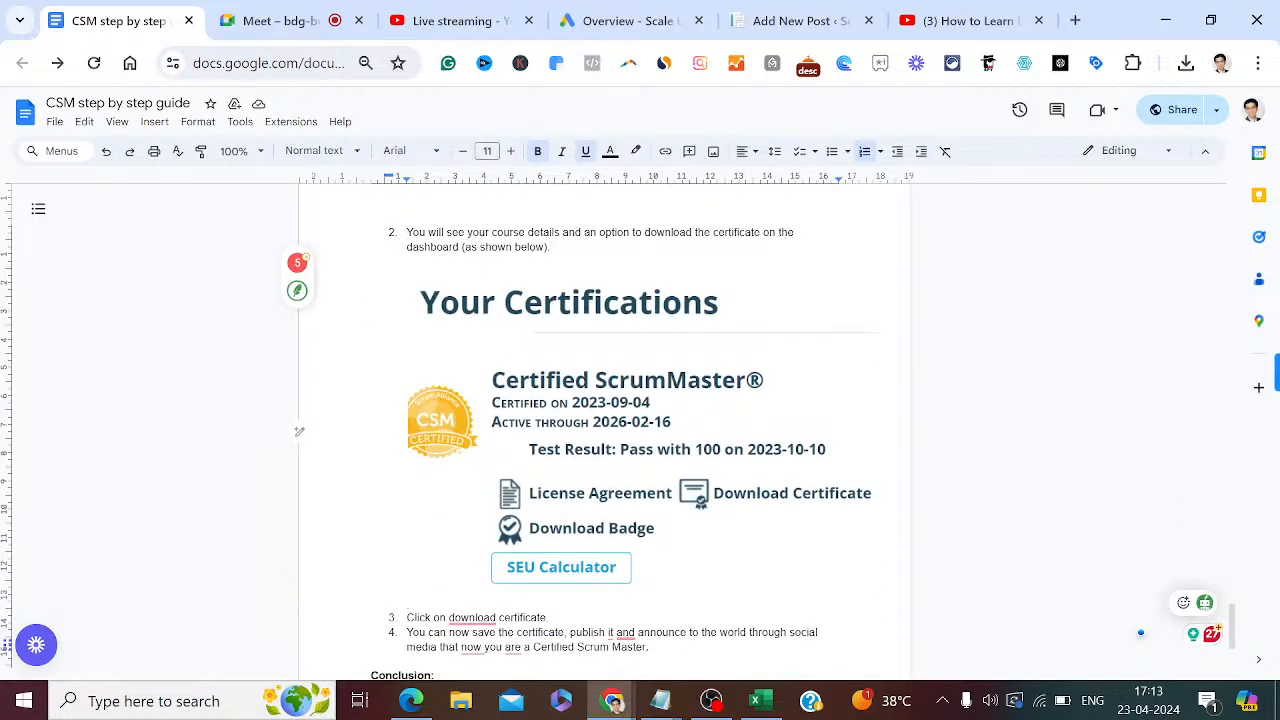
{"action": "left_click", "coordinate": [407, 232]}
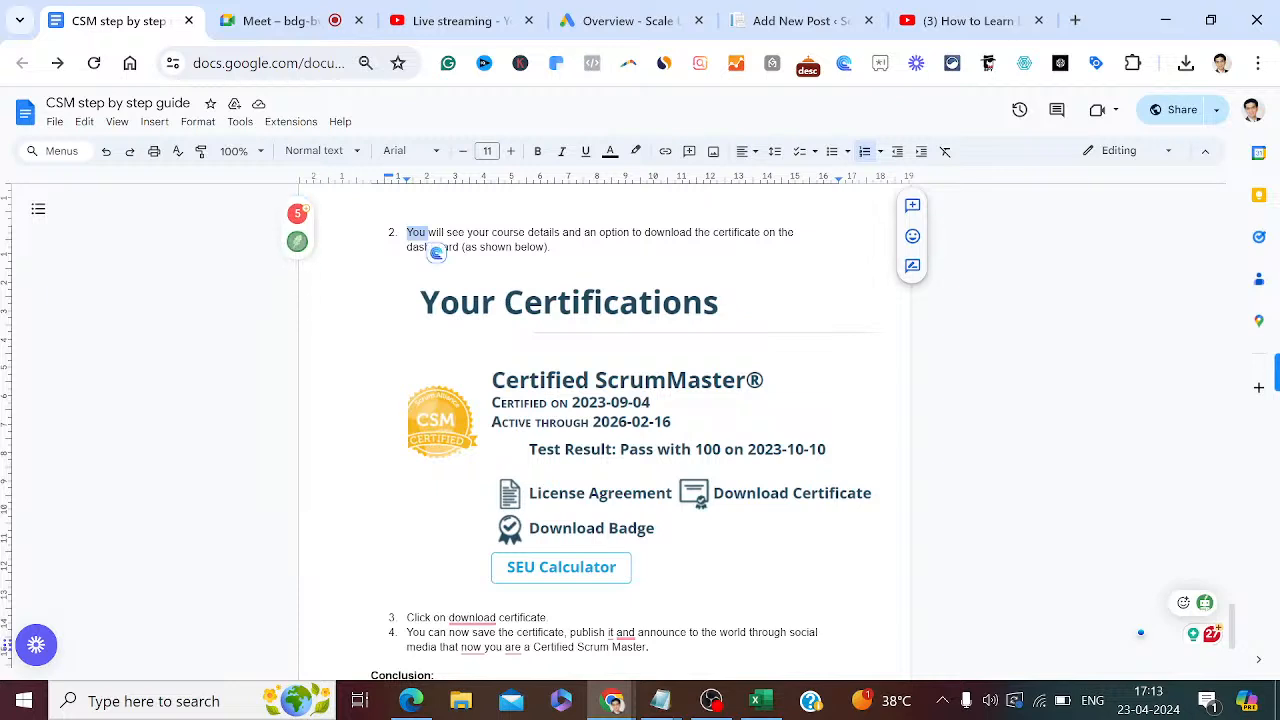
{"action": "left_click", "coordinate": [430, 248], "text": "shift"}
{"action": "left_click_drag", "start_coordinate": [430, 248], "coordinate": [490, 248]}
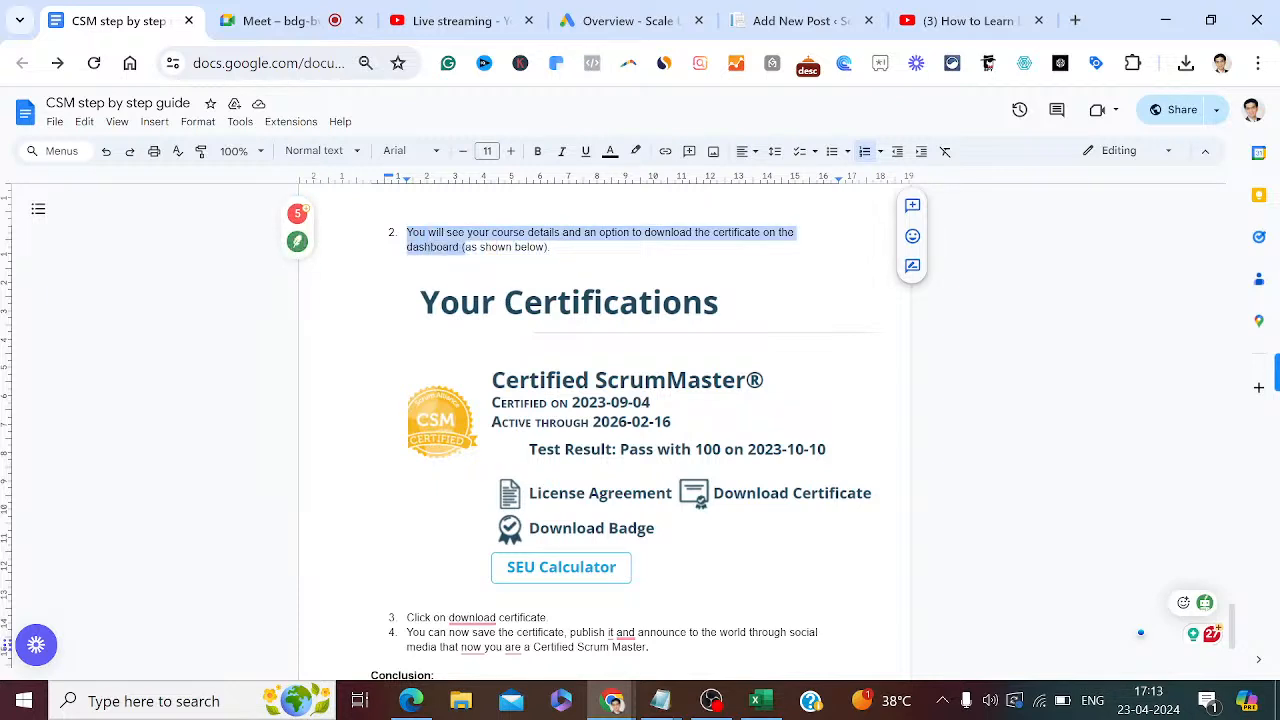
{"action": "key", "text": "shift+Left"}
{"action": "key", "text": "ctrl+c"}
Paste the "You will see your course details" sentence below the login paragraph in the WordPress post and add an empty paragraph after it.
{"action": "left_click", "coordinate": [797, 20]}
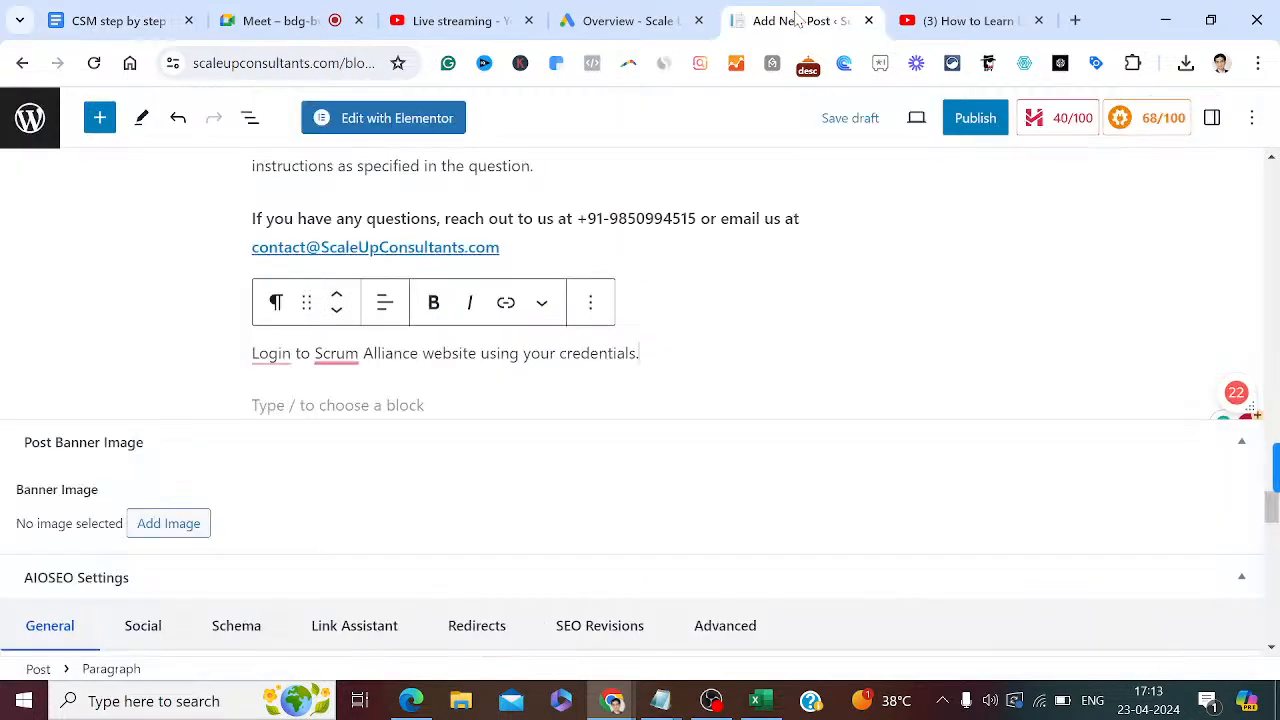
{"action": "left_click", "coordinate": [320, 405]}
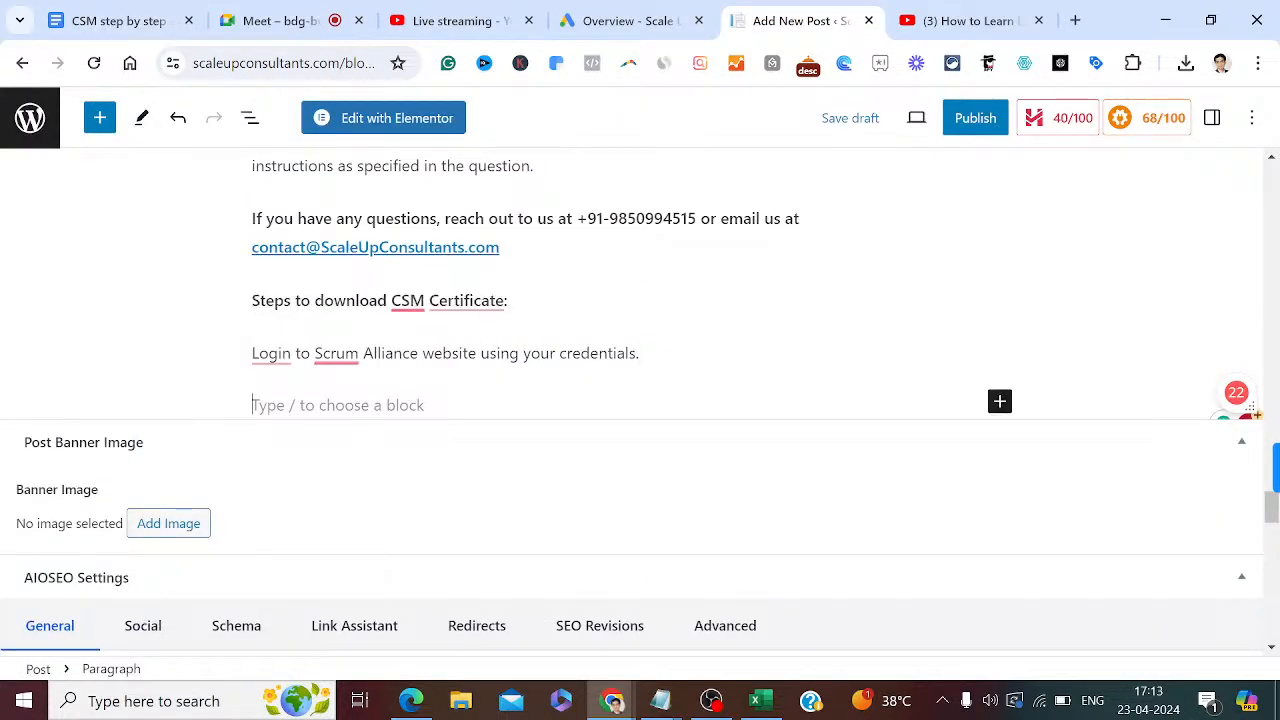
{"action": "key", "text": "ctrl+v"}
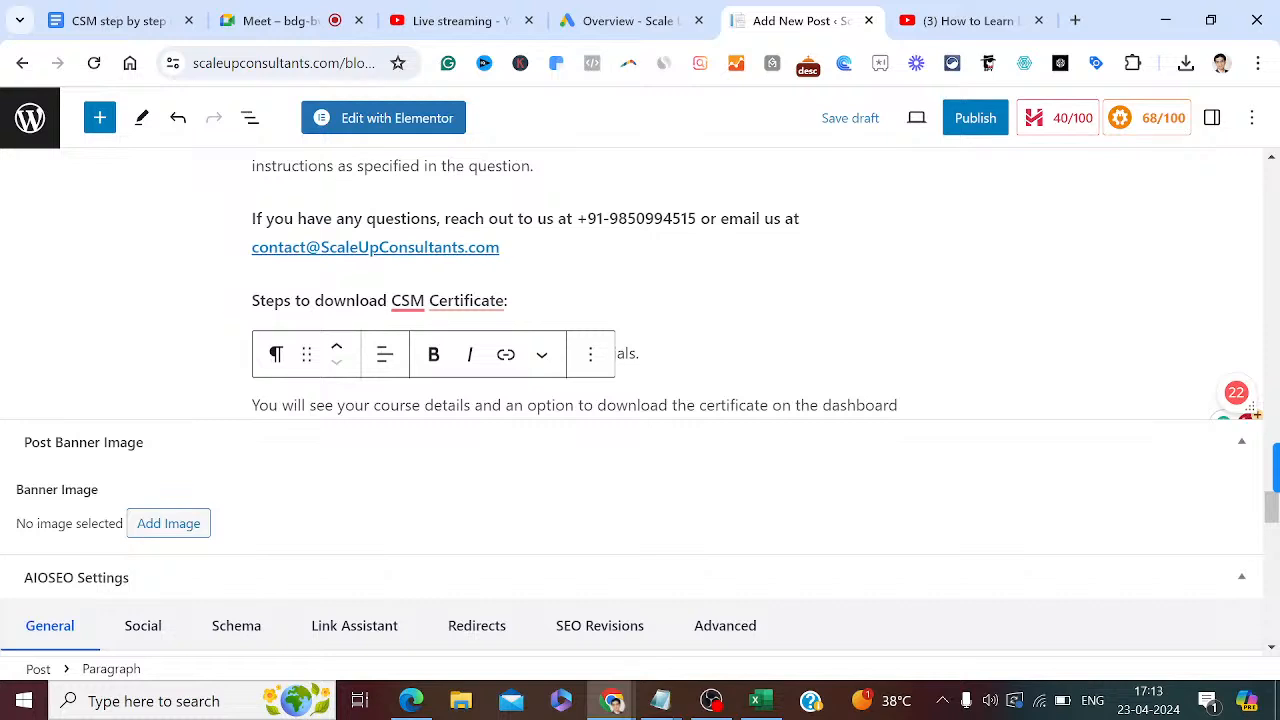
{"action": "key", "text": "Return"}
In the Google Docs document, copy items 3 and 4, from "Click on download certificate" through "Certified Scrum Master.".
{"action": "left_click", "coordinate": [128, 18]}
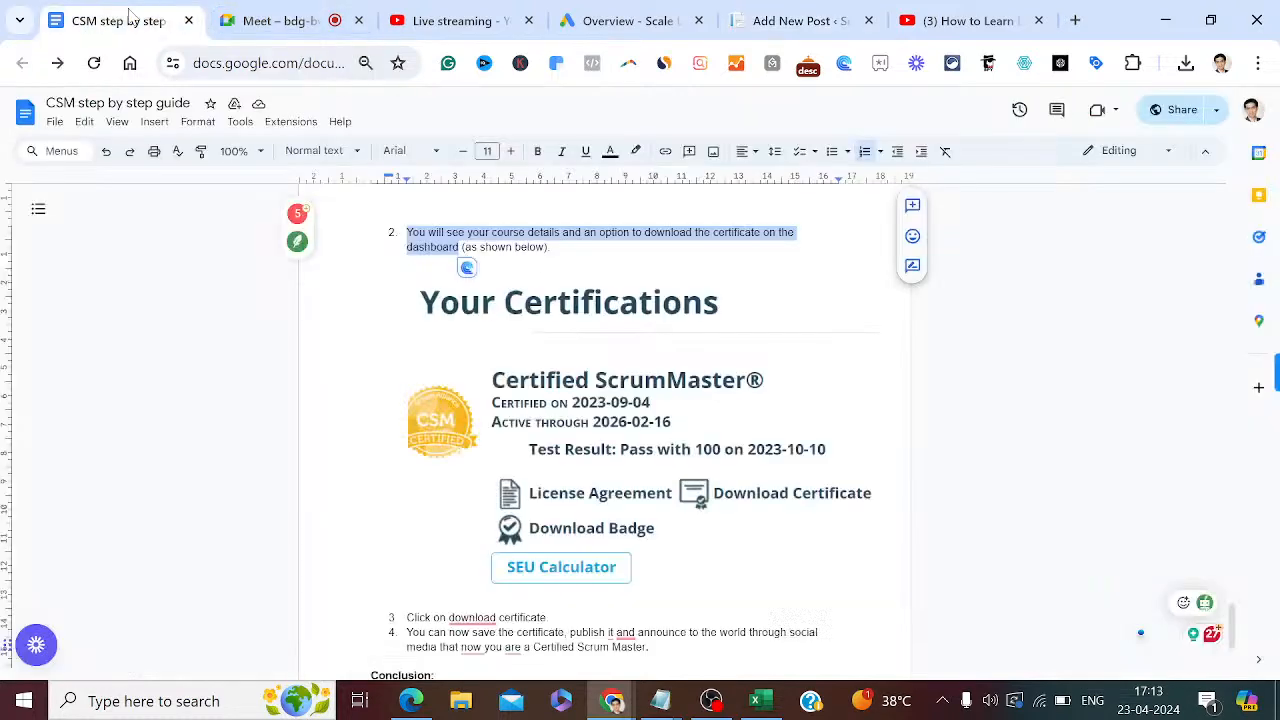
{"action": "left_click", "coordinate": [407, 617]}
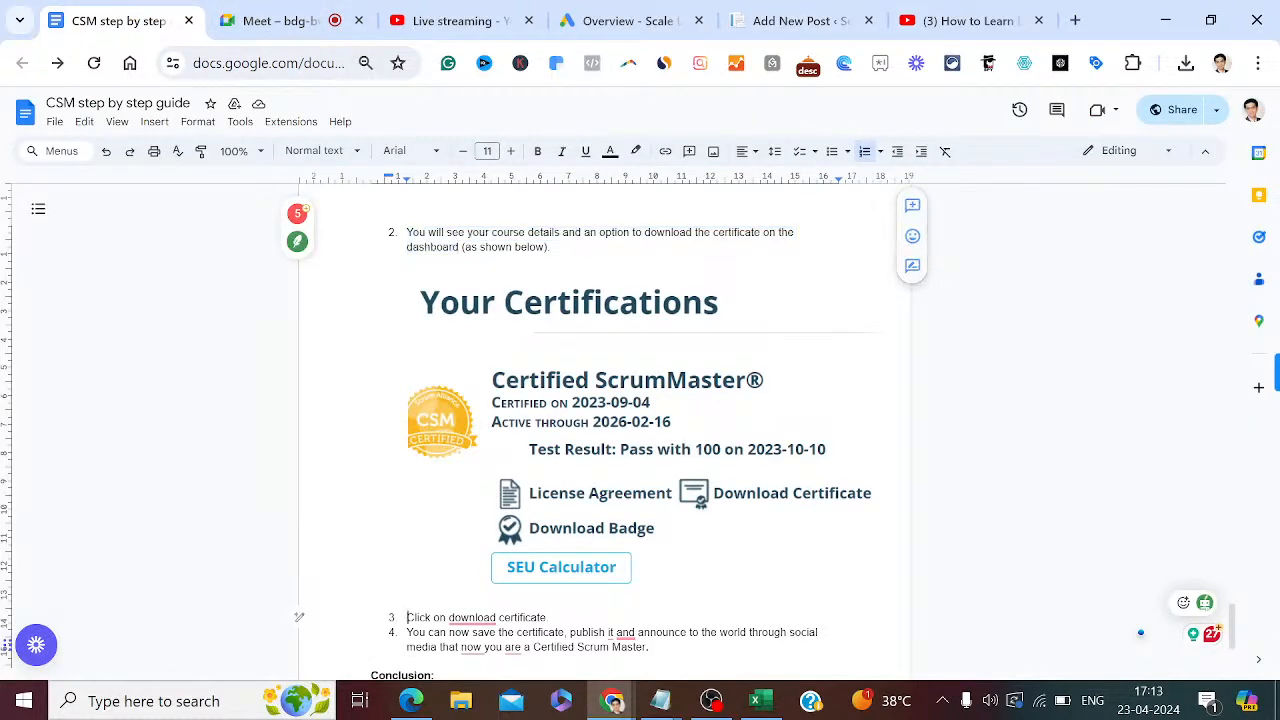
{"action": "left_click_drag", "start_coordinate": [407, 617], "coordinate": [650, 648]}
{"action": "key", "text": "ctrl+c"}
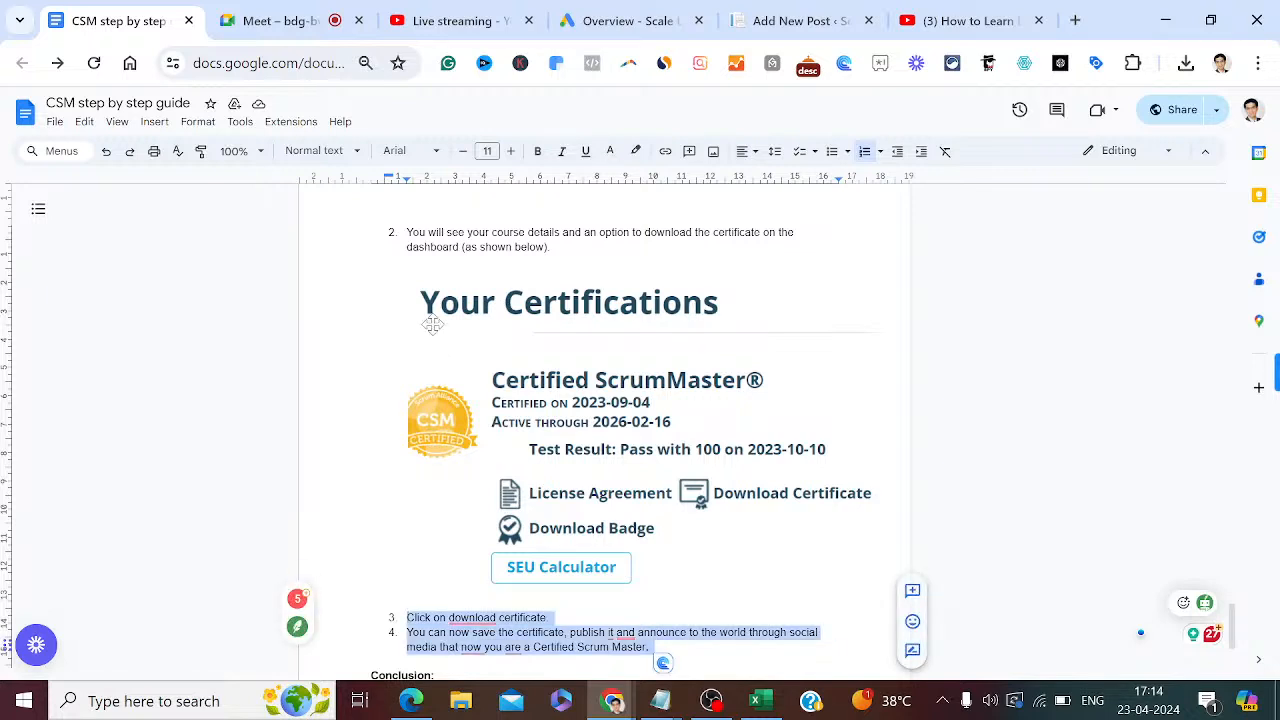
Paste the two copied items as a numbered list below the "You will see your course details" paragraph in the WordPress post.
{"action": "left_click", "coordinate": [772, 12]}
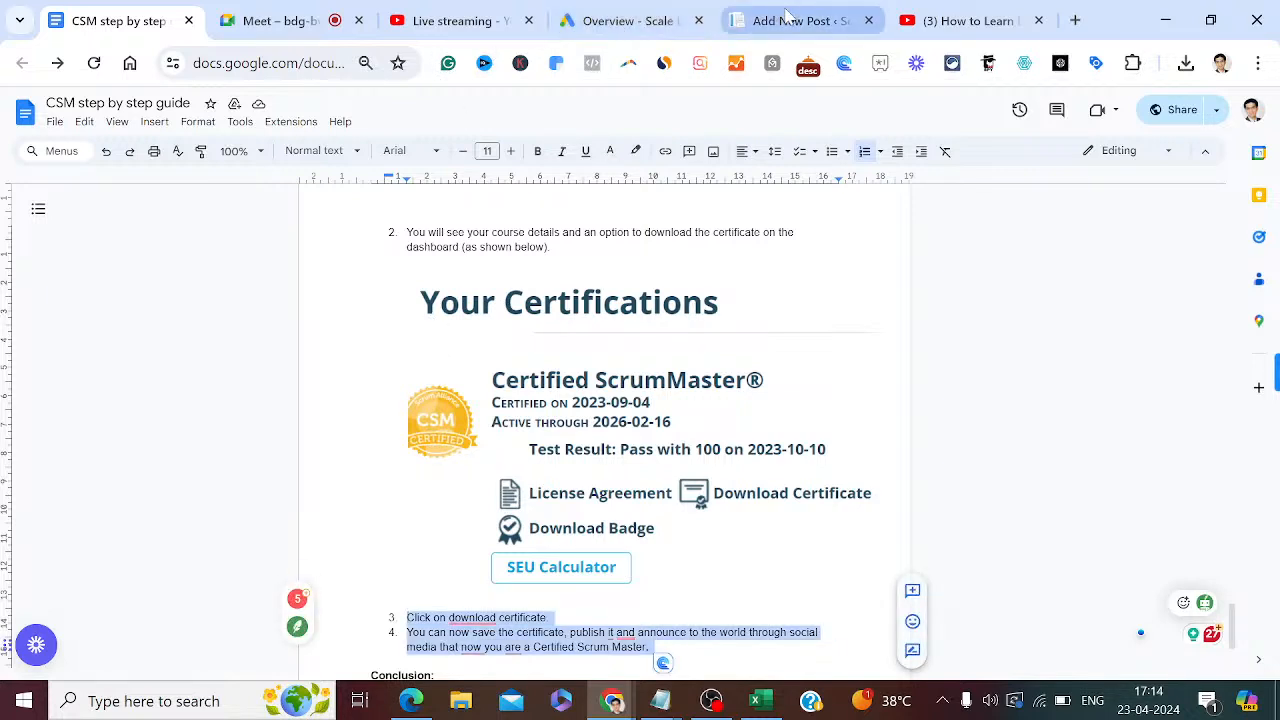
{"action": "left_click", "coordinate": [100, 118]}
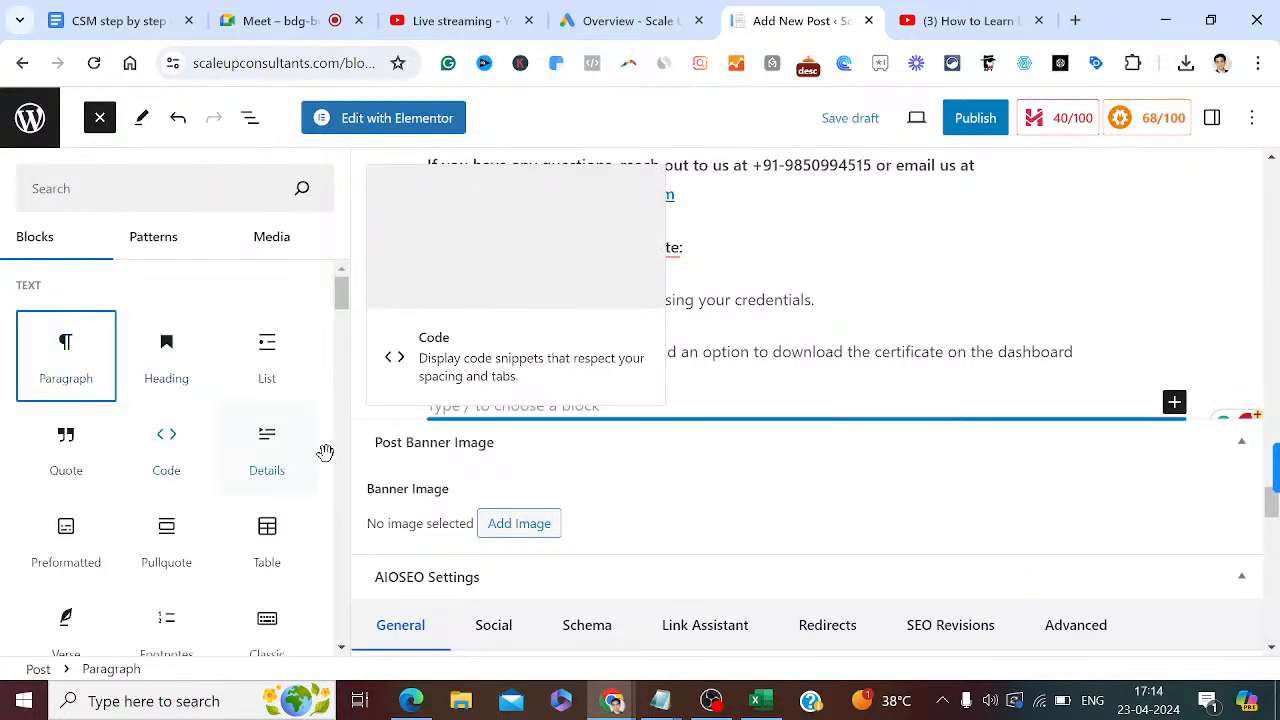
{"action": "left_click", "coordinate": [480, 405]}
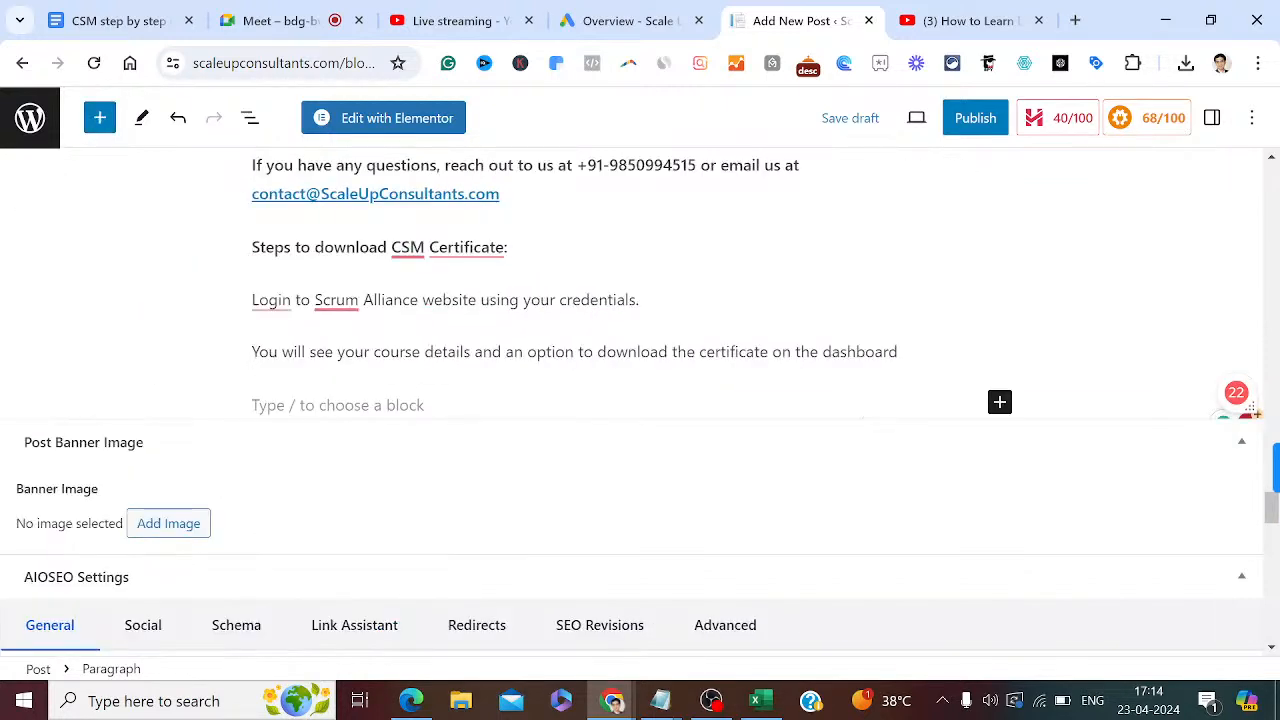
{"action": "key", "text": "ctrl+v"}
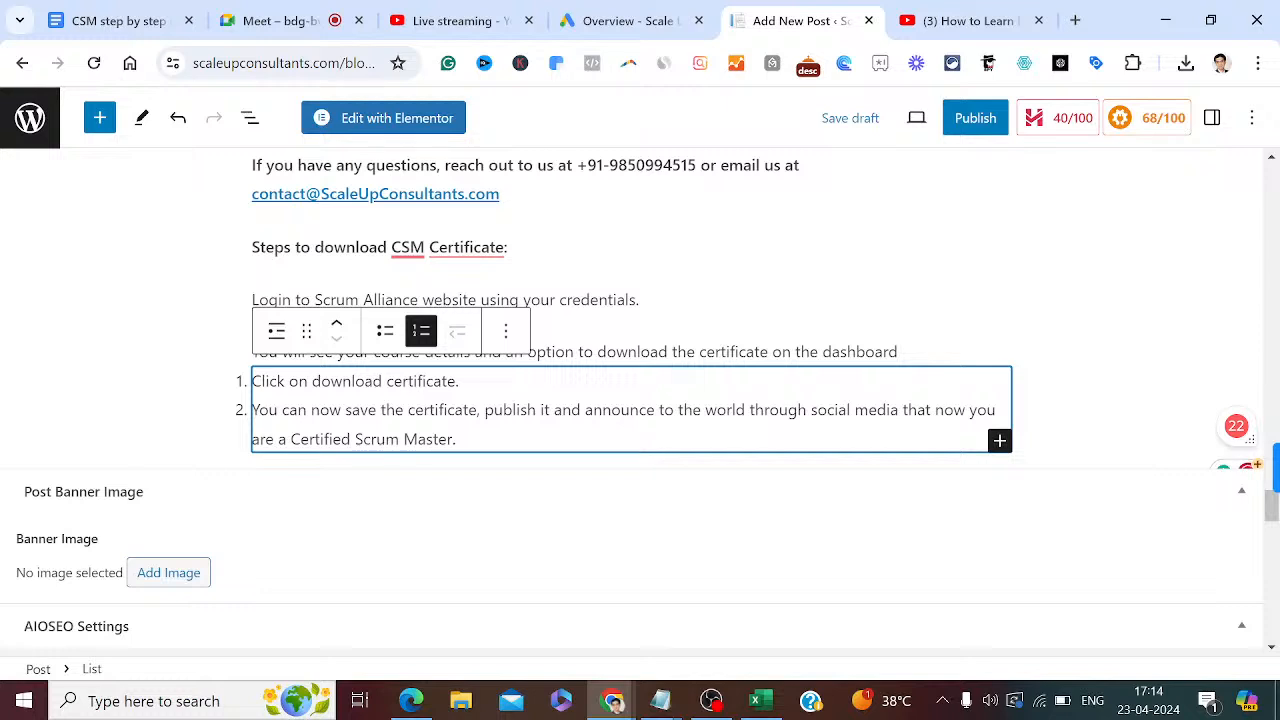
Insert an empty paragraph between the "You will see your course details" paragraph and the numbered list.
{"action": "left_click", "coordinate": [690, 325]}
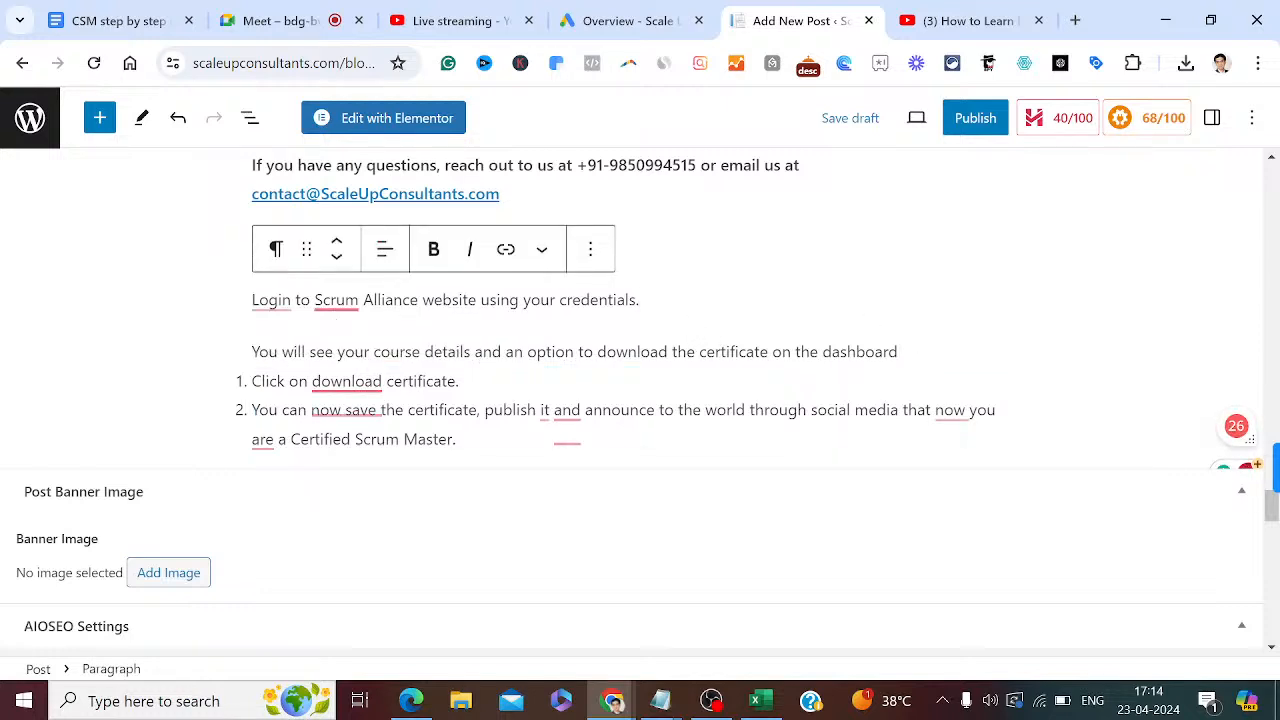
{"action": "type", "text": "Steps to download CSM Certificate:"}
{"action": "key", "text": "Return"}
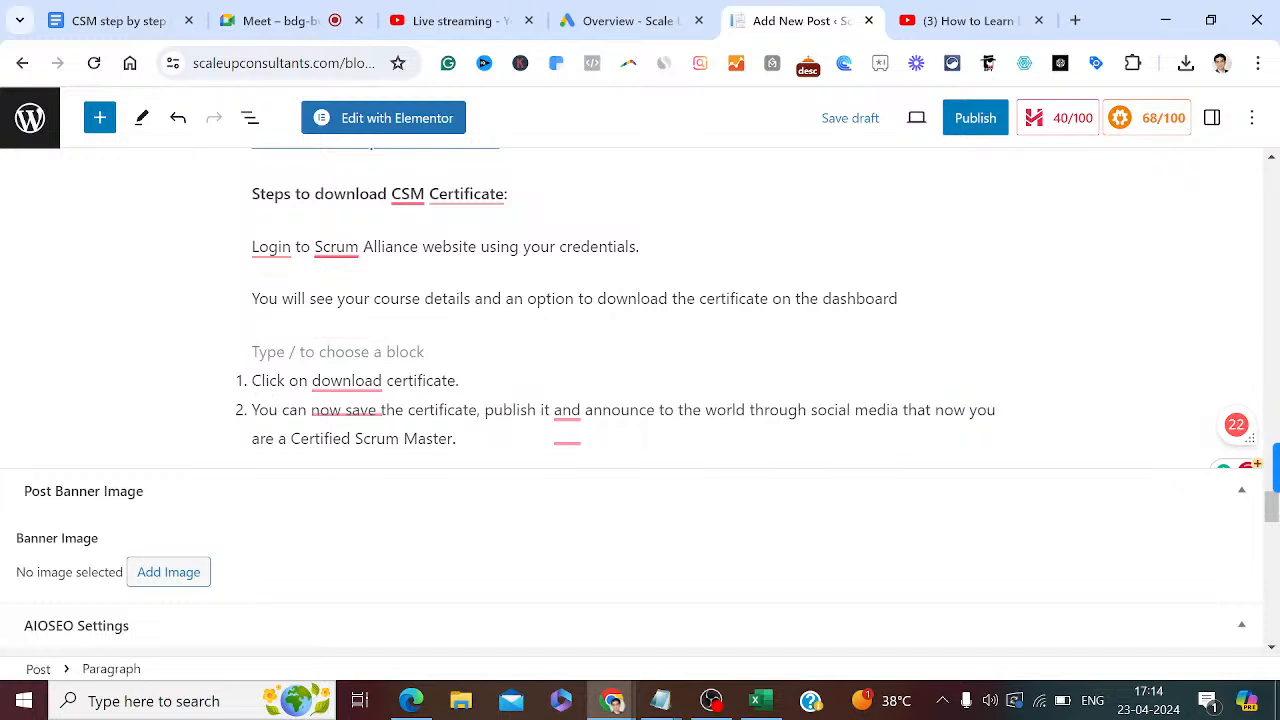
Turn the "Click on download certificate" and "You can now save the certificate" list items into separate paragraphs and add an empty paragraph after them.
{"action": "key", "text": "Delete"}
{"action": "key", "text": "Delete"}
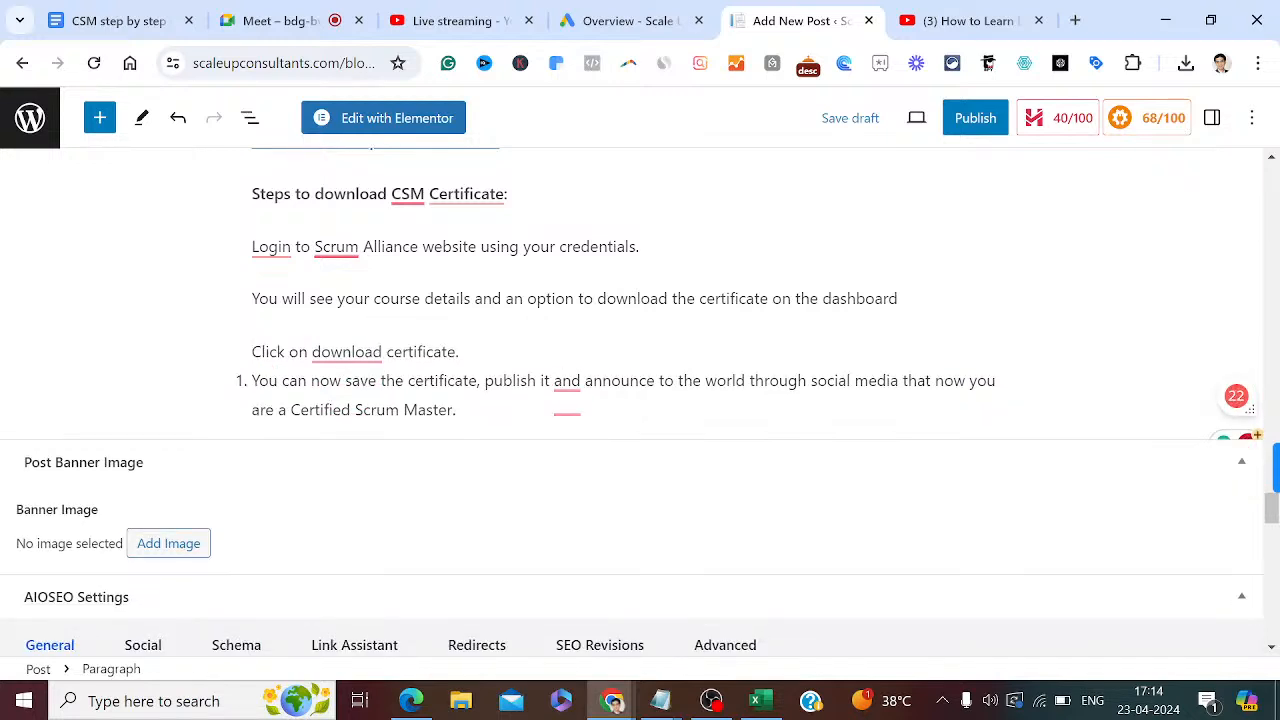
{"action": "key", "text": "Return"}
{"action": "key", "text": "Delete"}
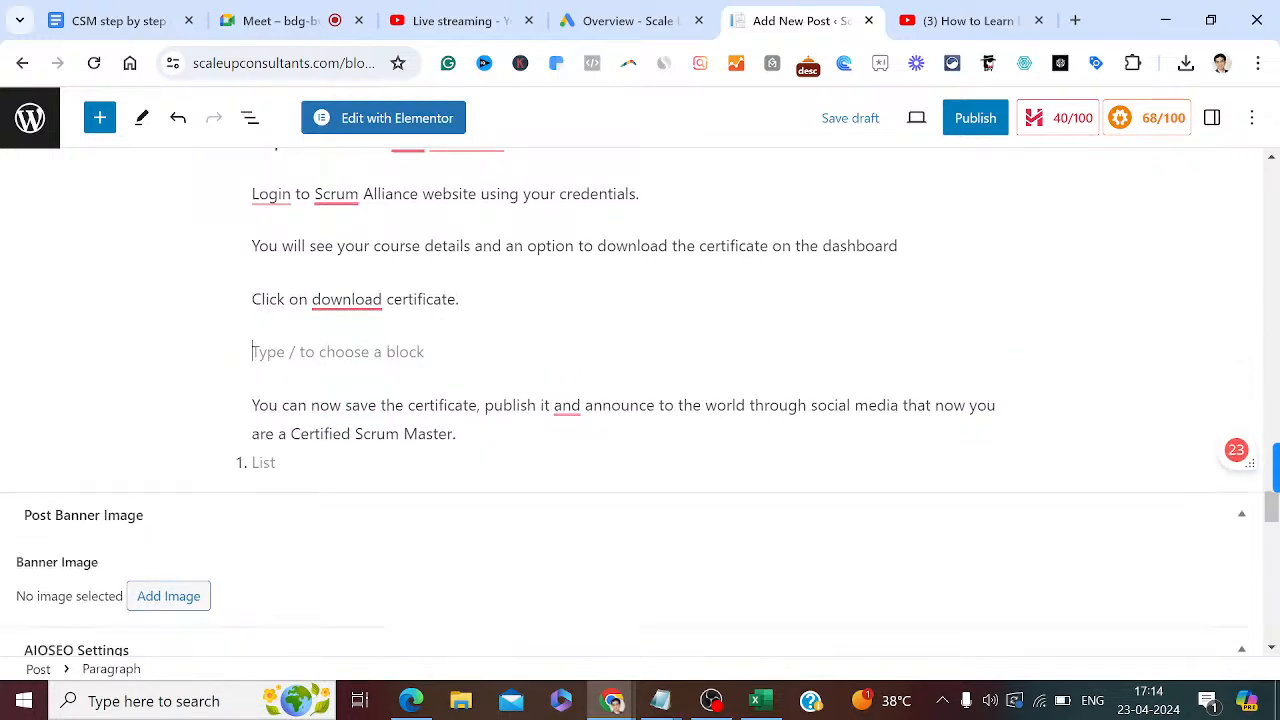
{"action": "key", "text": "Delete"}
{"action": "key", "text": "End"}
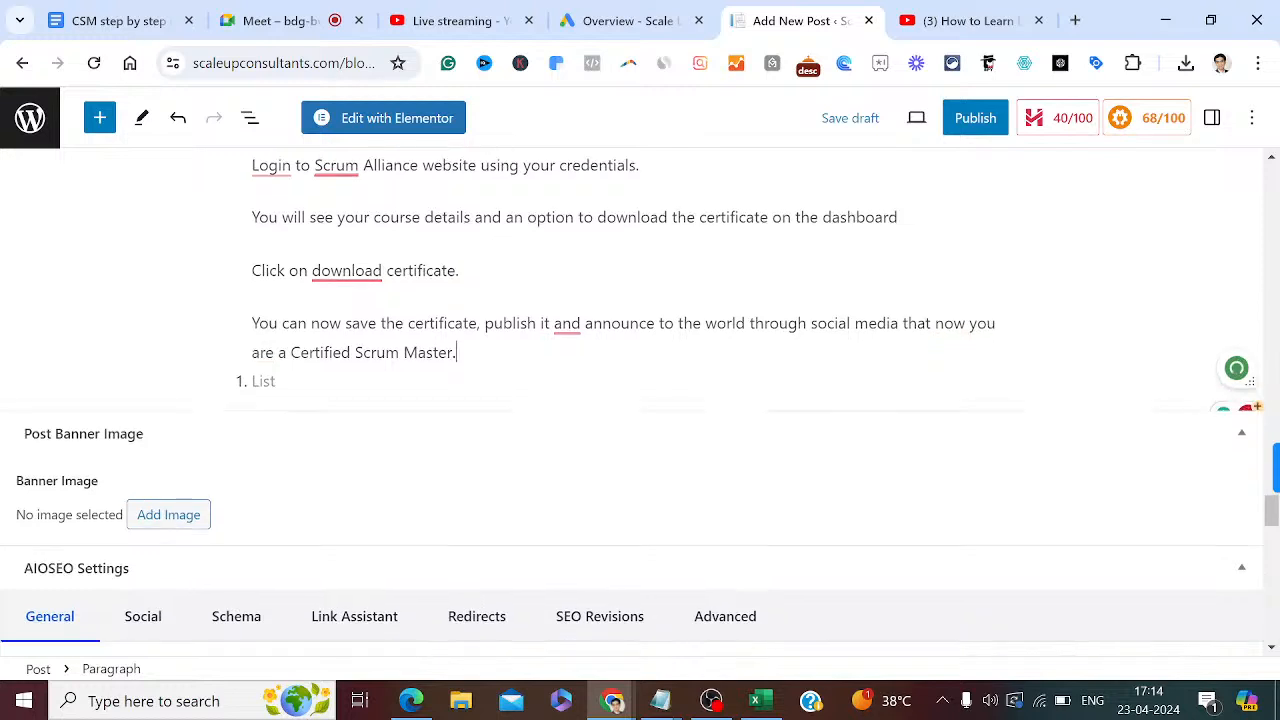
{"action": "key", "text": "Return"}
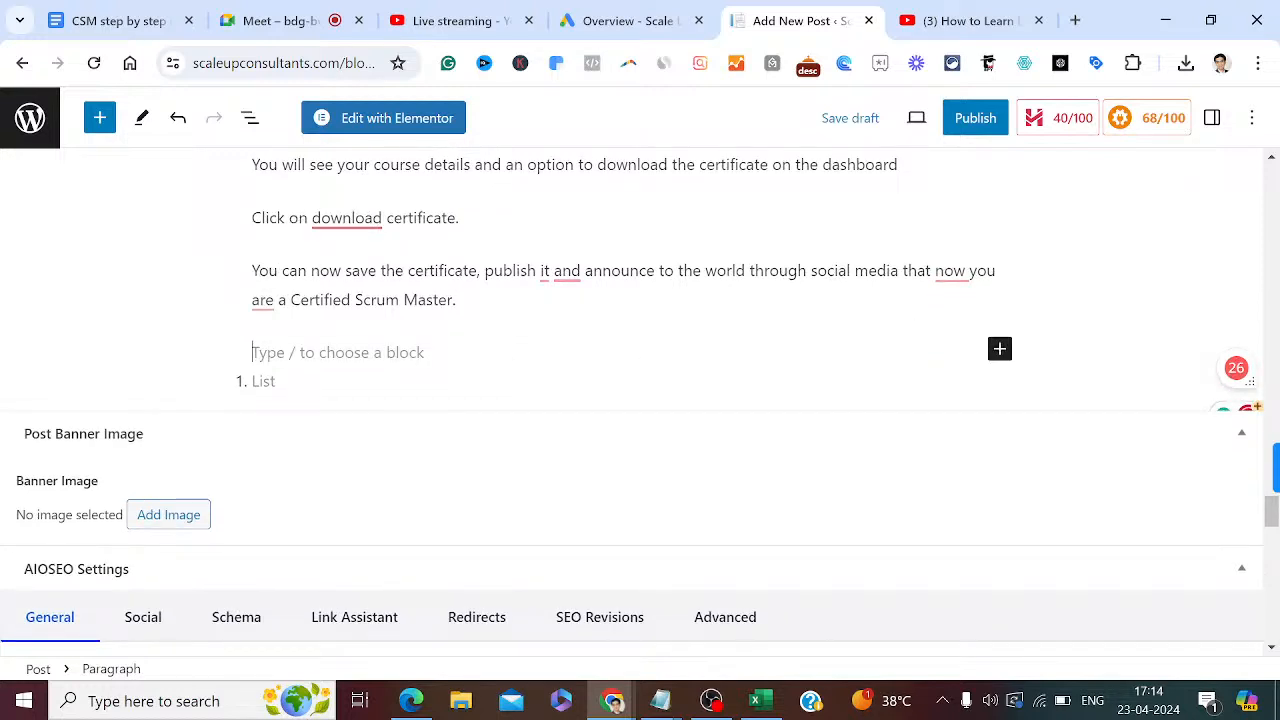
Correct the "You can now save" sentence with the grammar suggestions so it reads "publish it, and announce" and "you are now a Certified Scrum Master".
{"action": "mouse_move", "coordinate": [545, 271]}
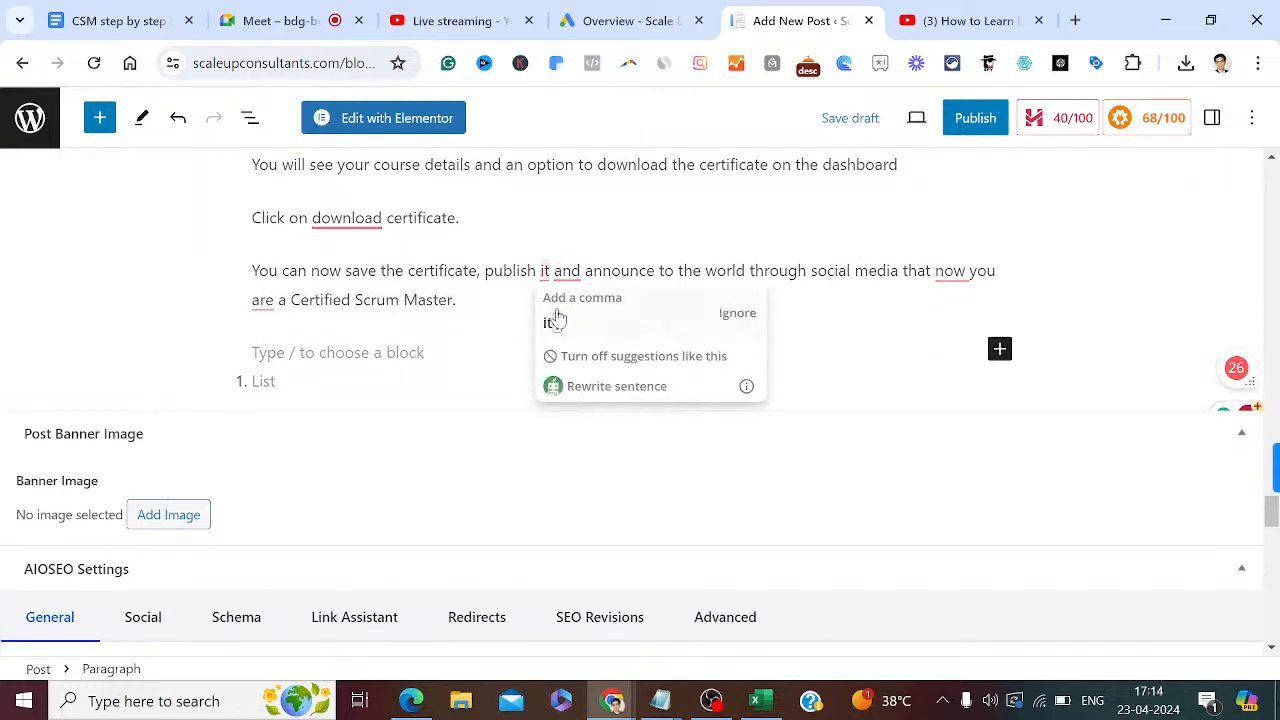
{"action": "left_click", "coordinate": [555, 324]}
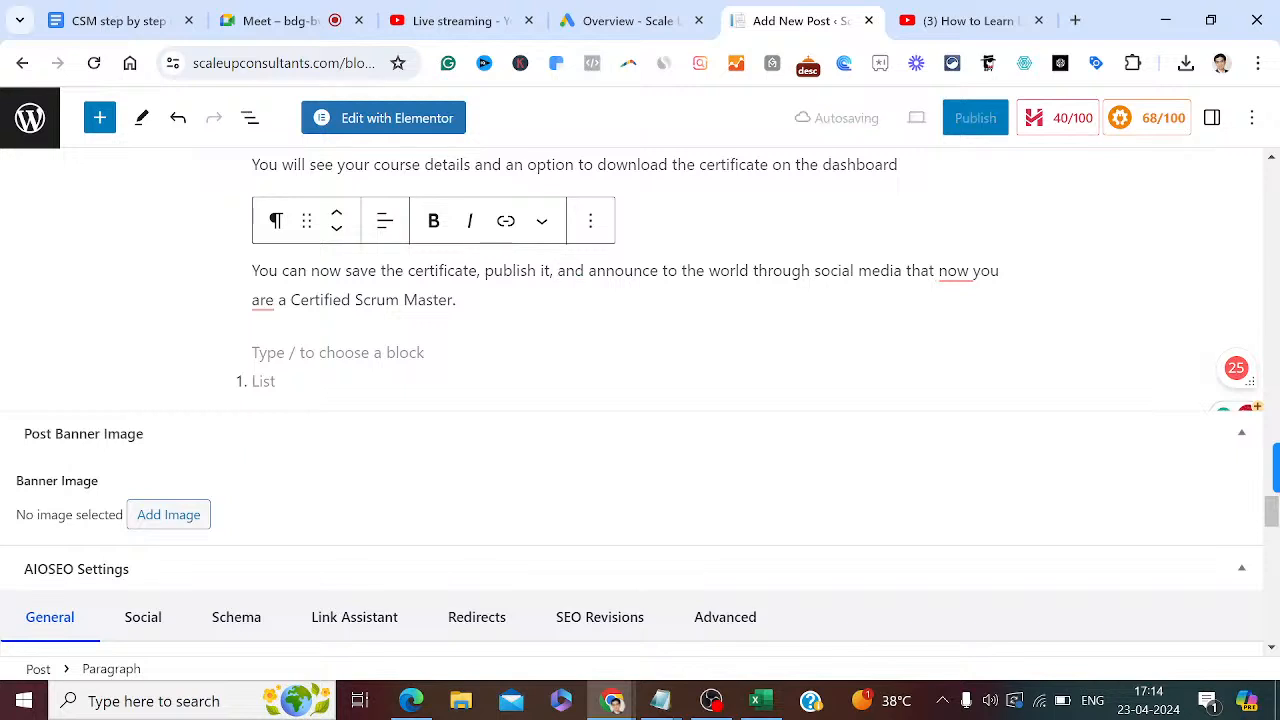
{"action": "mouse_move", "coordinate": [955, 270]}
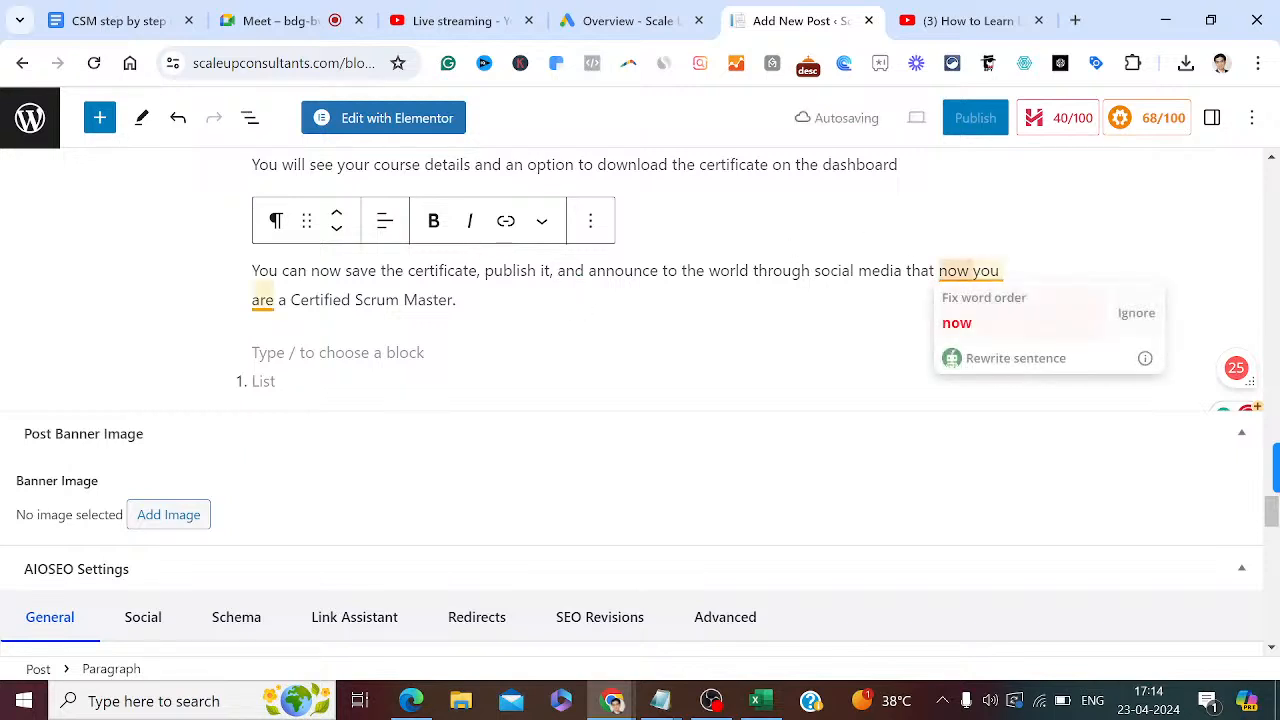
{"action": "left_click", "coordinate": [958, 323]}
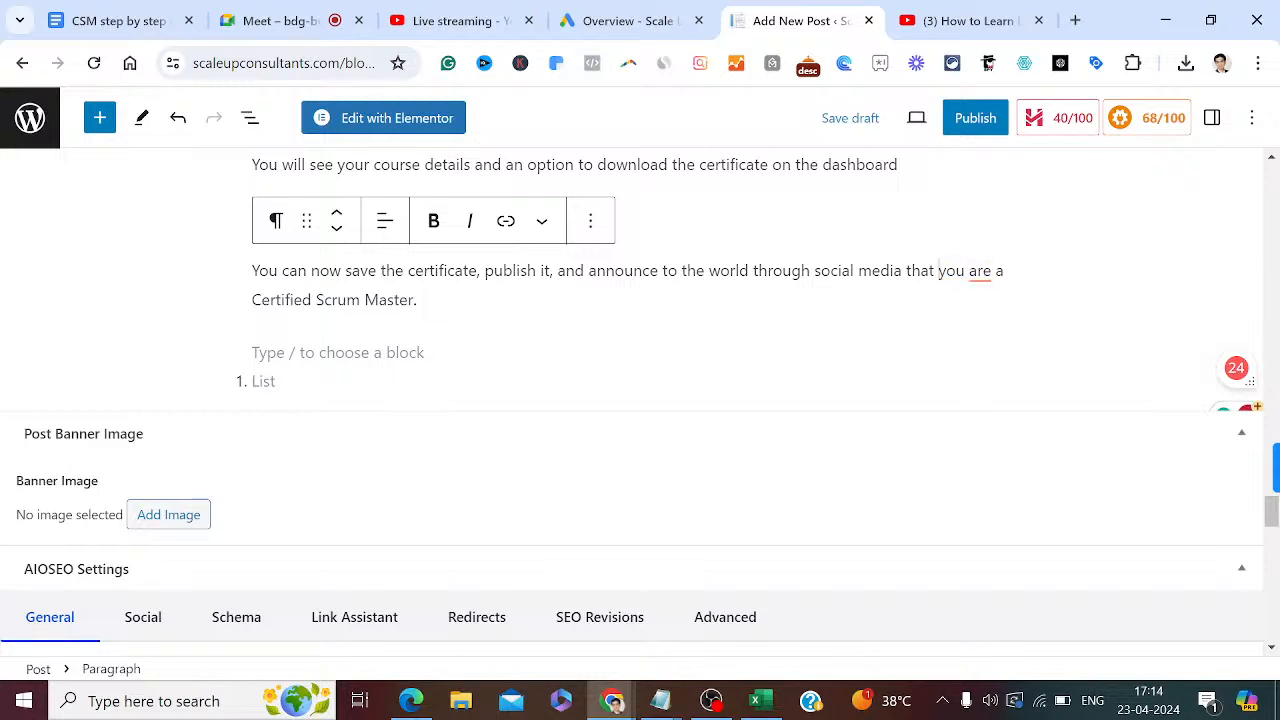
{"action": "mouse_move", "coordinate": [981, 272]}
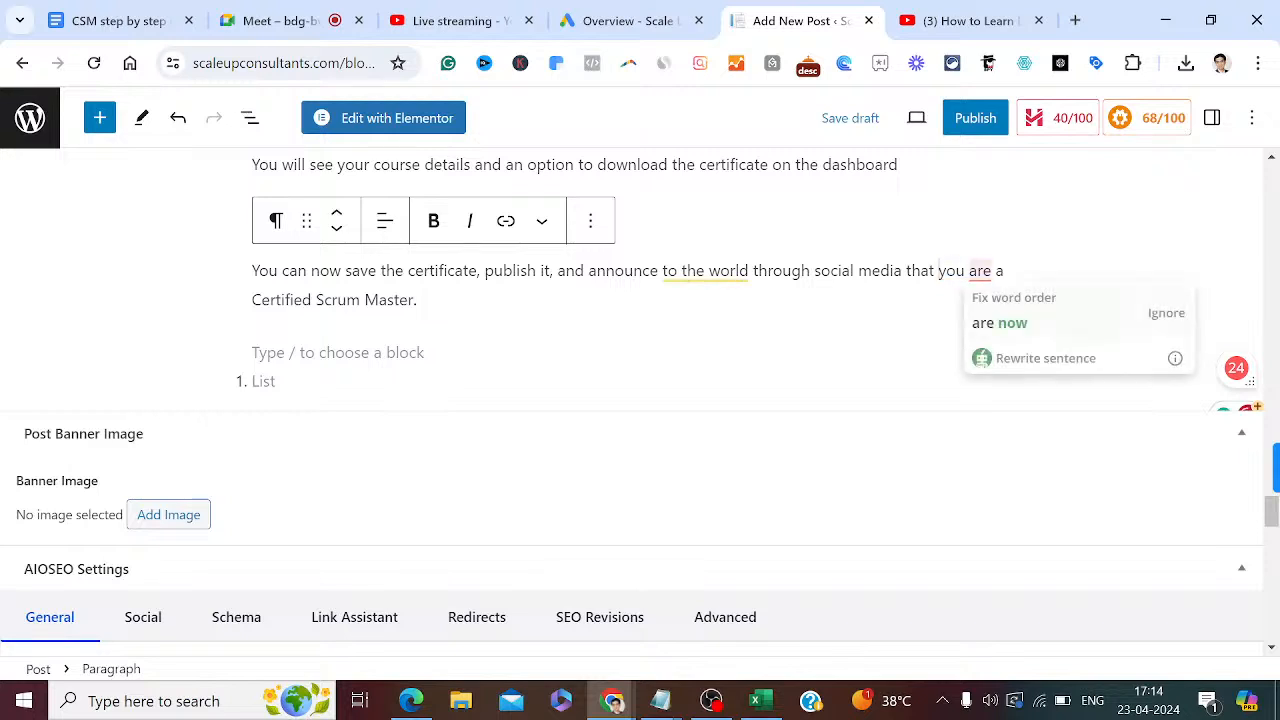
{"action": "left_click", "coordinate": [993, 325]}
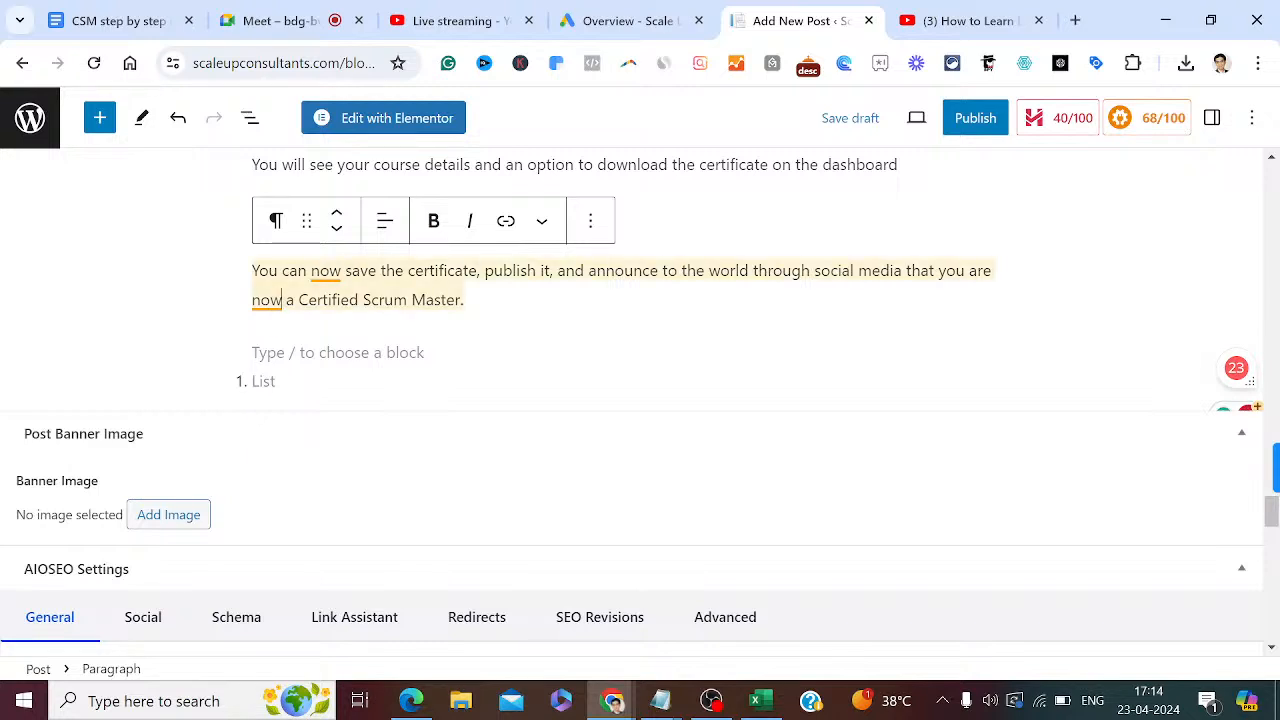
{"action": "left_click", "coordinate": [466, 300]}
{"action": "left_click", "coordinate": [1036, 335]}
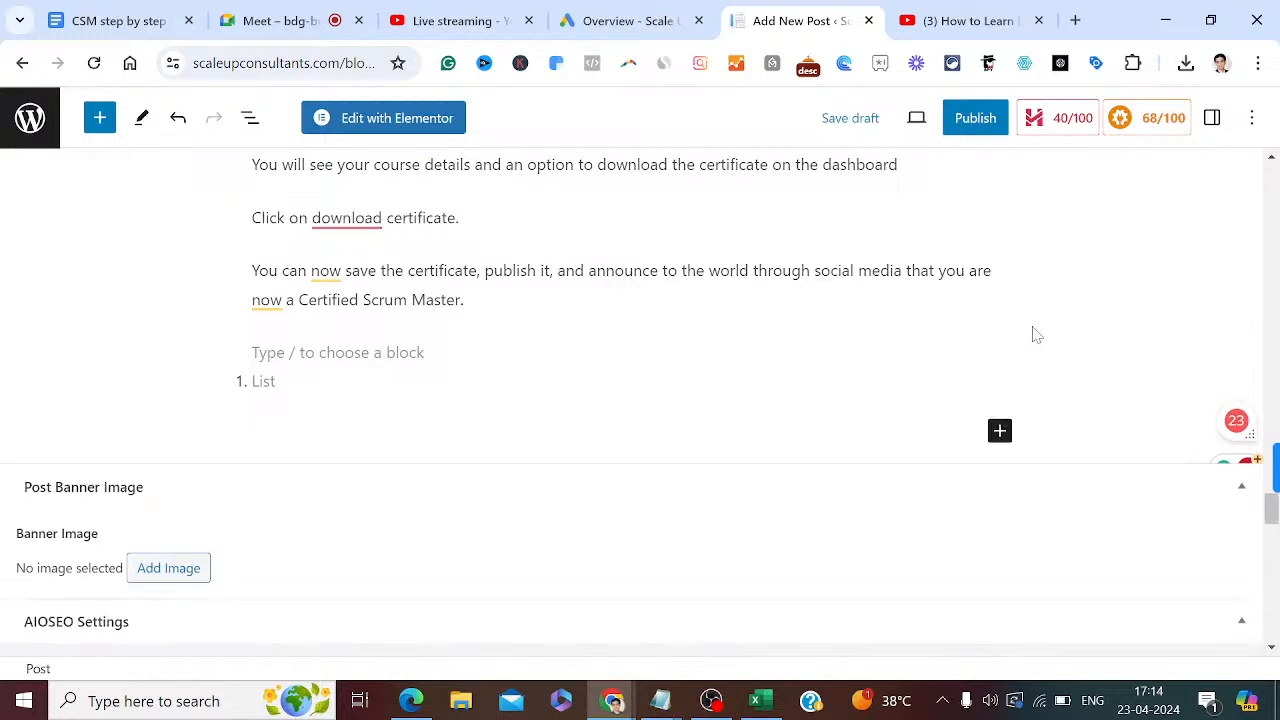
Accept the grammar suggestion that adds "the" before "download" in the "Click on download certificate" paragraph.
{"action": "mouse_move", "coordinate": [365, 222]}
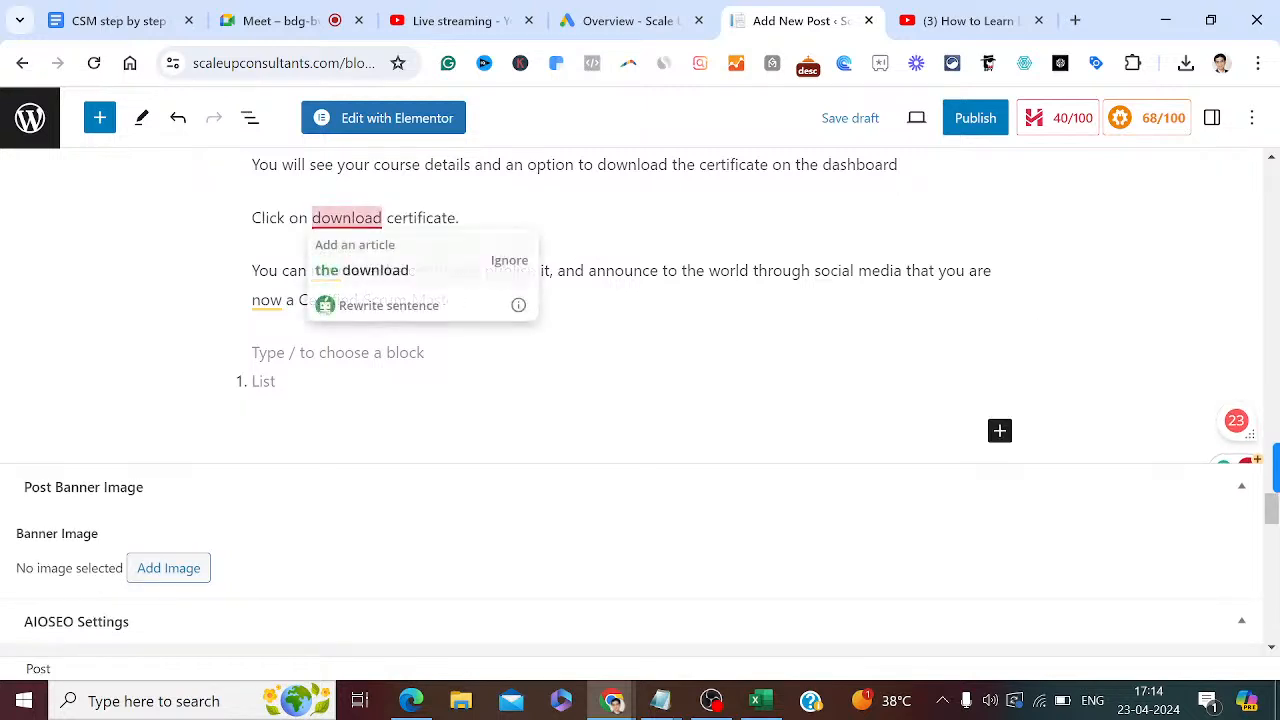
{"action": "left_click", "coordinate": [367, 270]}
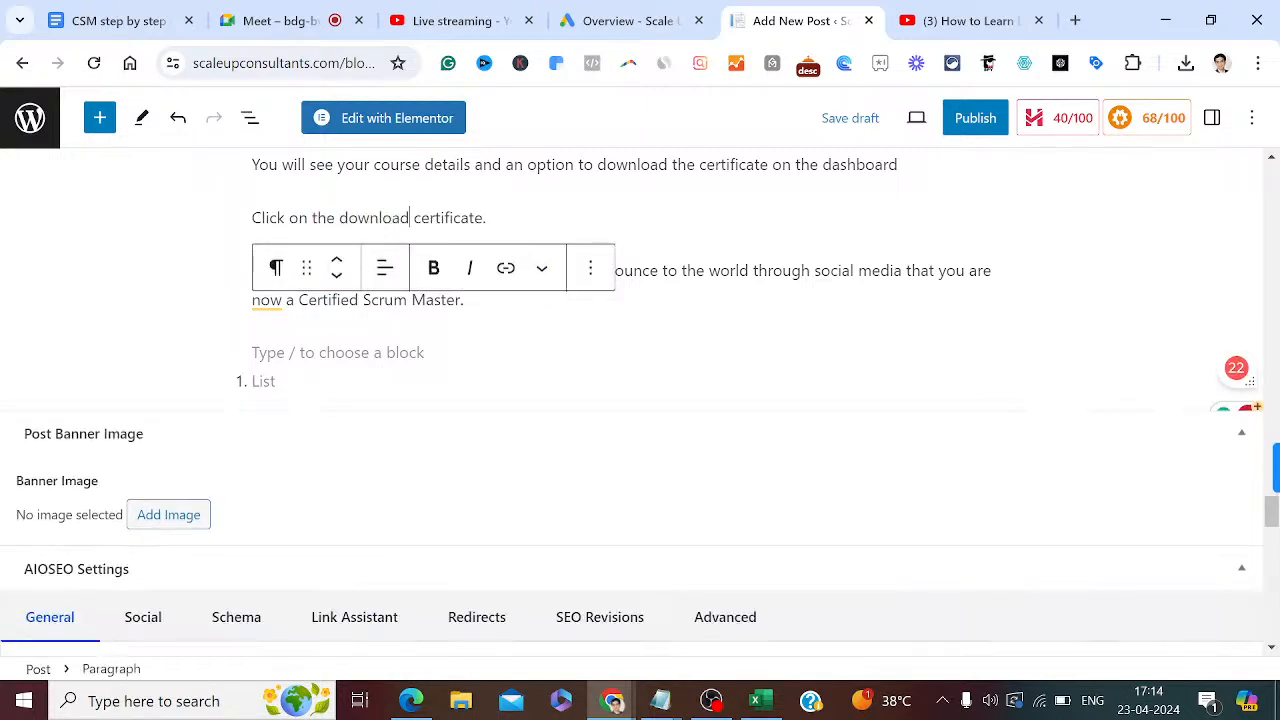
{"action": "left_click", "coordinate": [487, 218]}
{"action": "scroll", "coordinate": [1272, 512], "scroll_direction": "up", "scroll_amount": 3}
{"action": "scroll", "coordinate": [1270, 507], "scroll_direction": "down", "scroll_amount": 3}
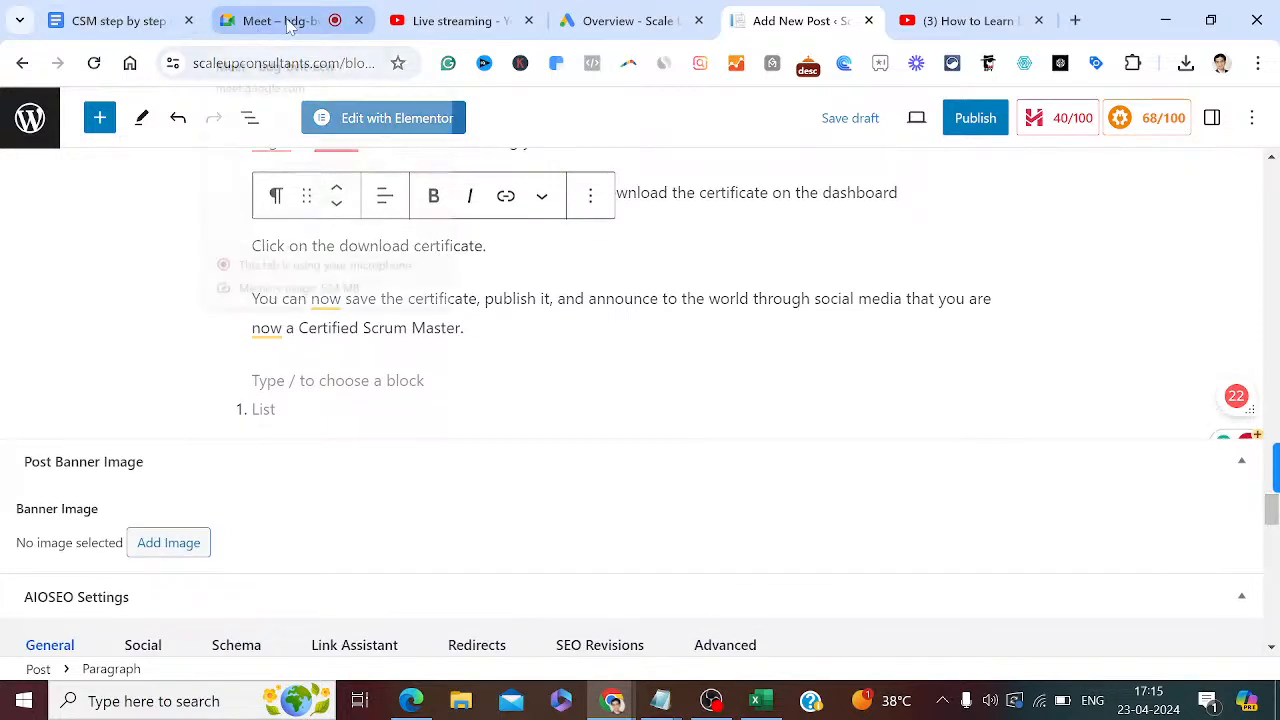
Switch to the Google Docs guide and examine the content that follows certificate steps 3 and 4.
{"action": "left_click", "coordinate": [470, 18]}
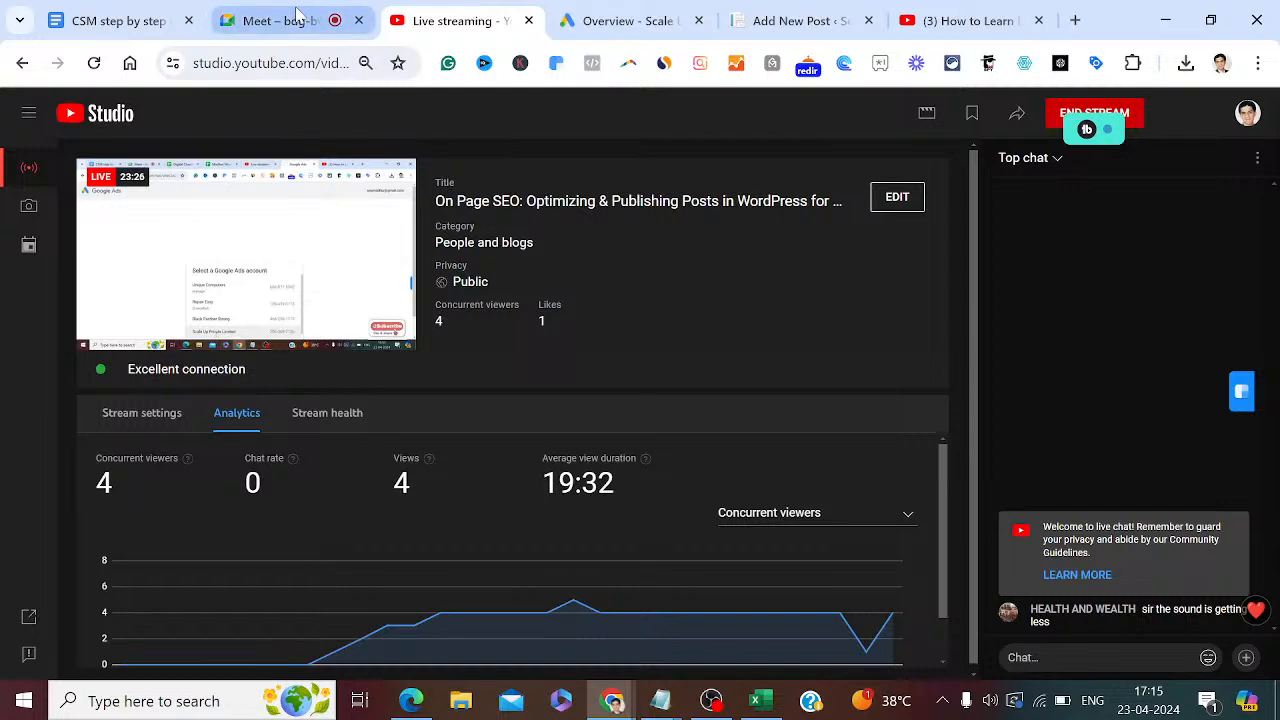
{"action": "left_click", "coordinate": [110, 10]}
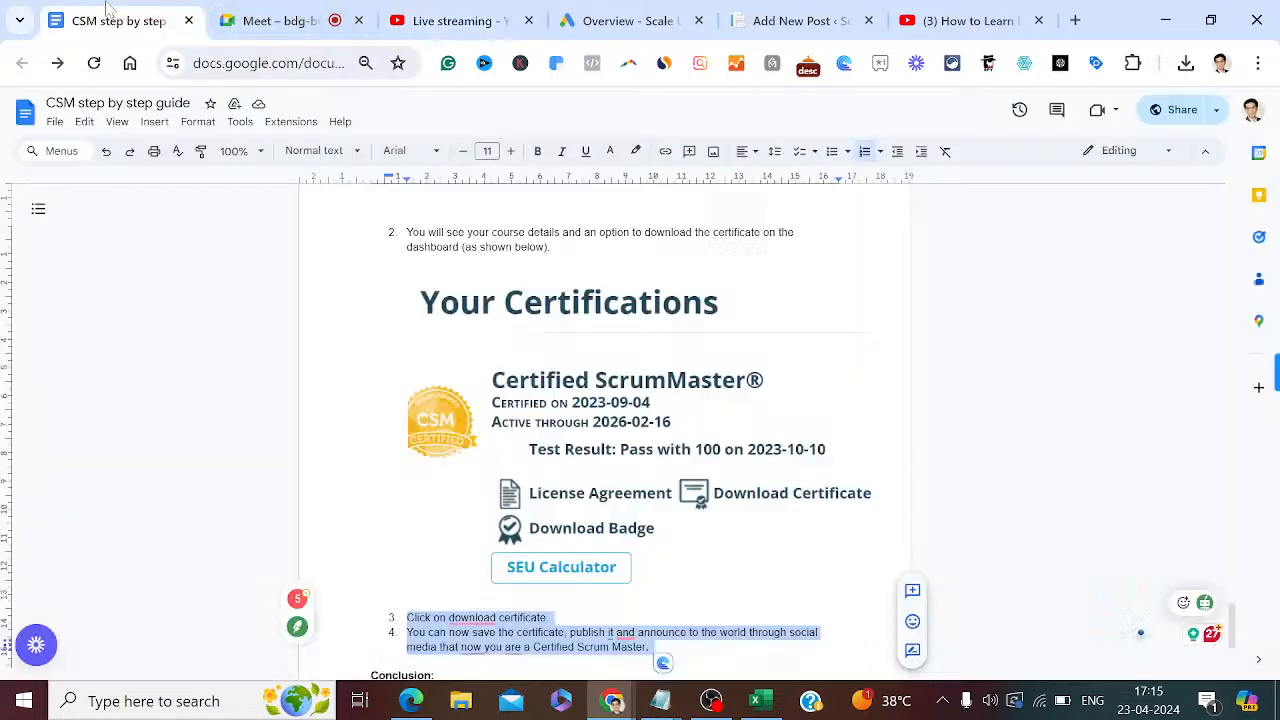
{"action": "left_click", "coordinate": [410, 545]}
{"action": "key", "text": "Down"}
{"action": "key", "text": "Down"}
{"action": "key", "text": "Down"}
{"action": "key", "text": "Down"}
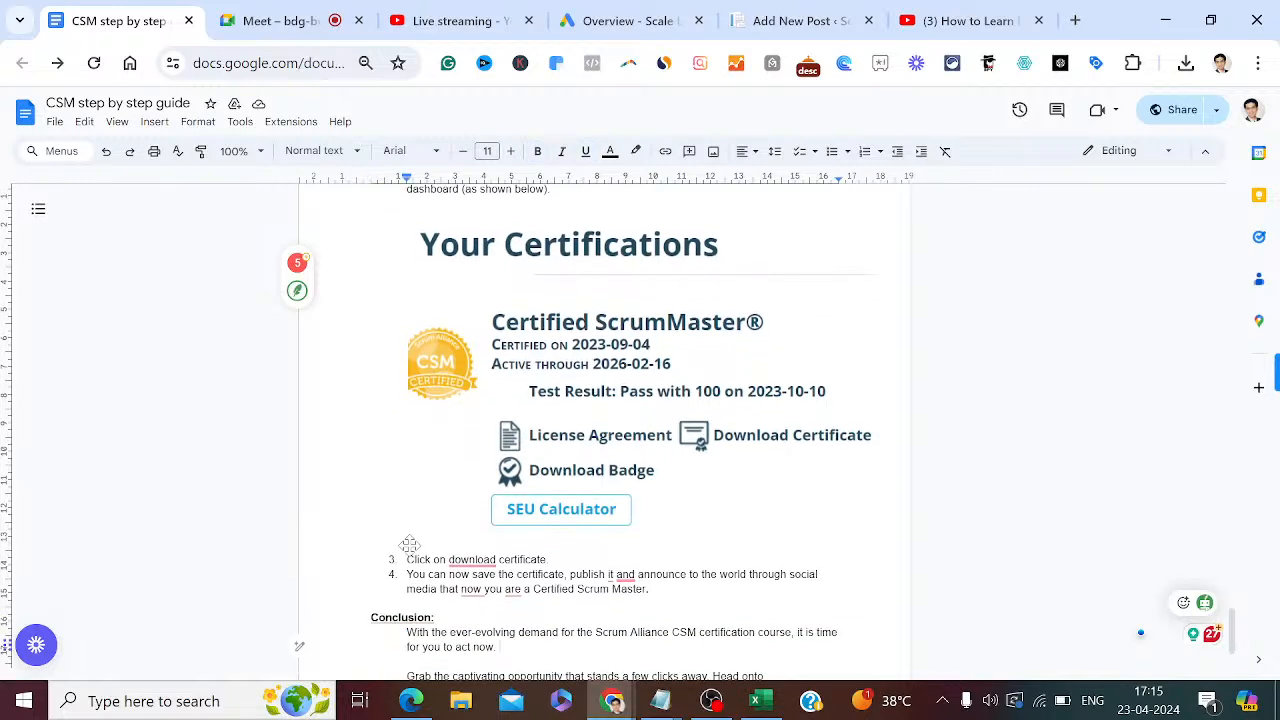
{"action": "left_click", "coordinate": [795, 20]}
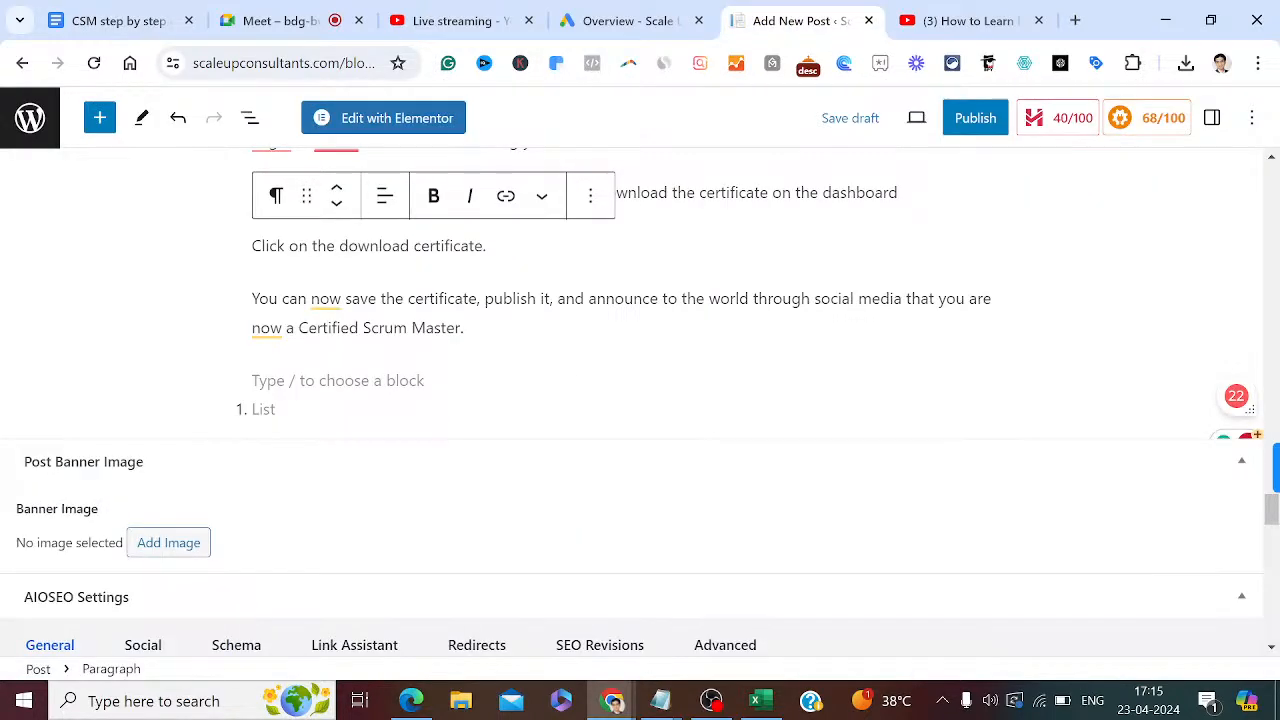
{"action": "left_click", "coordinate": [100, 118]}
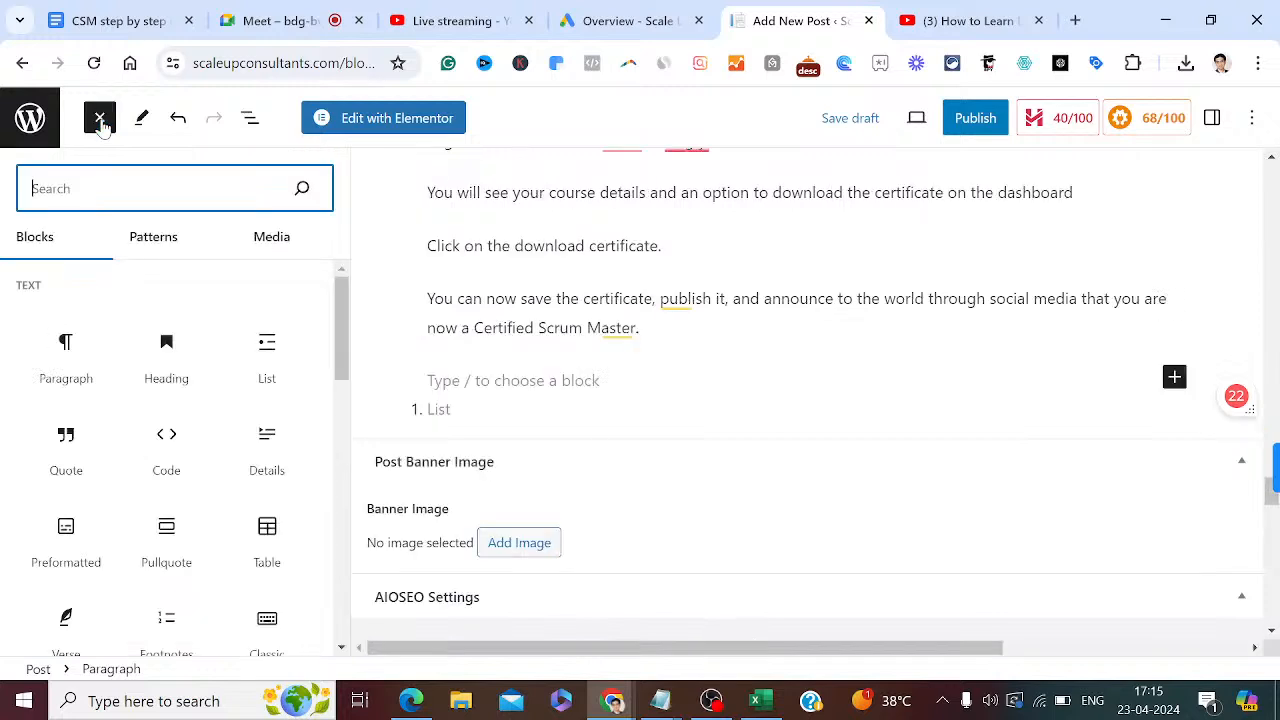
{"action": "left_click", "coordinate": [63, 365]}
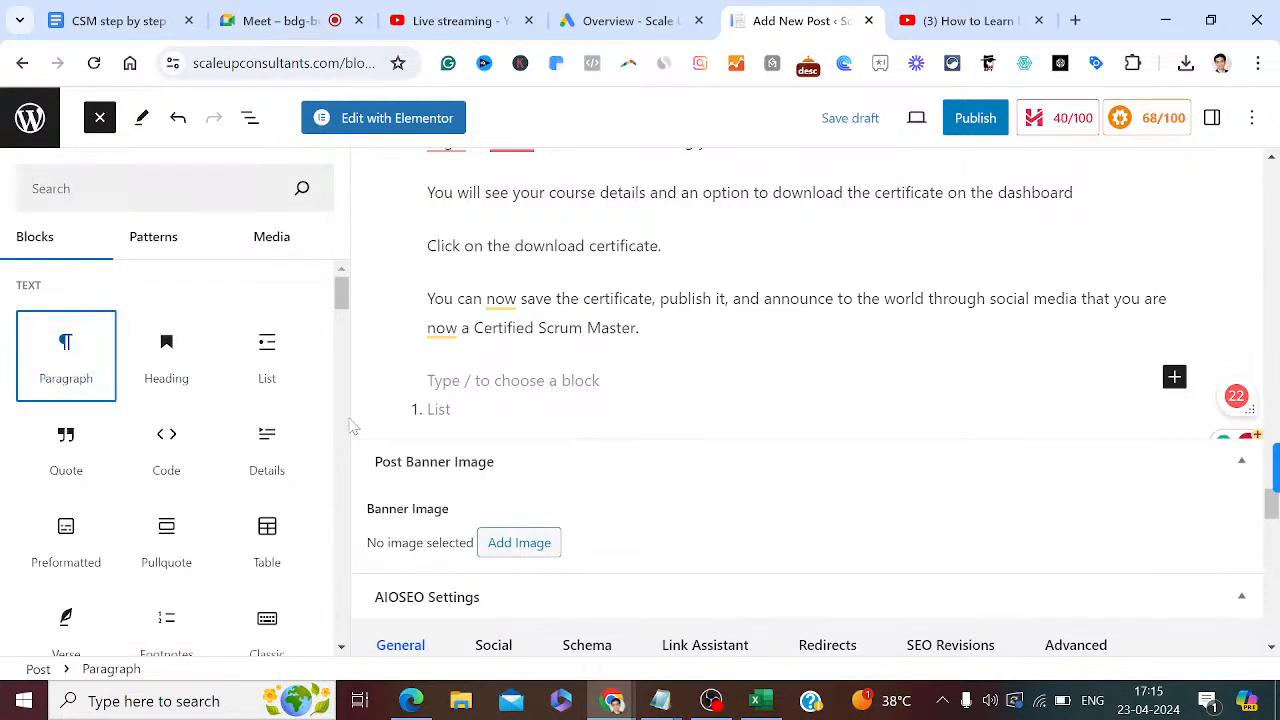
{"action": "key", "text": "Escape"}
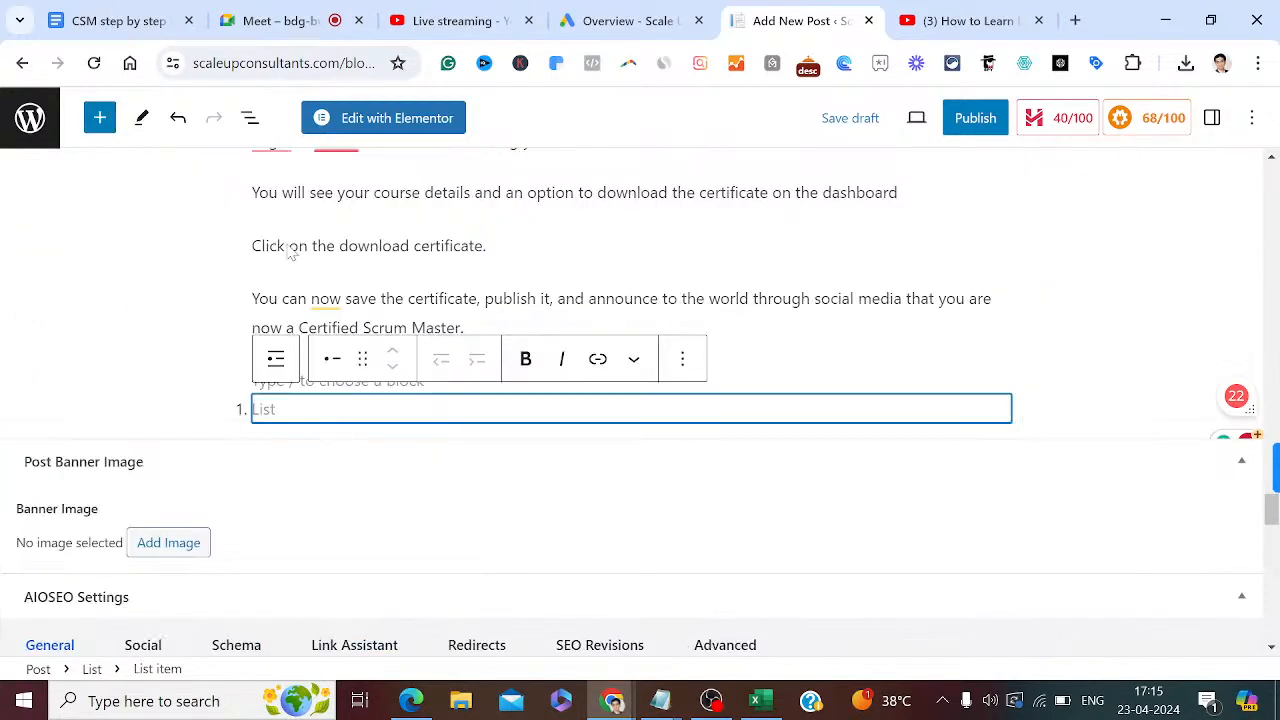
In the Google Docs guide, copy the section from "Conclusion:" through the sentence ending "Certified ScrumMaster (CSM) course here".
{"action": "left_click", "coordinate": [100, 22]}
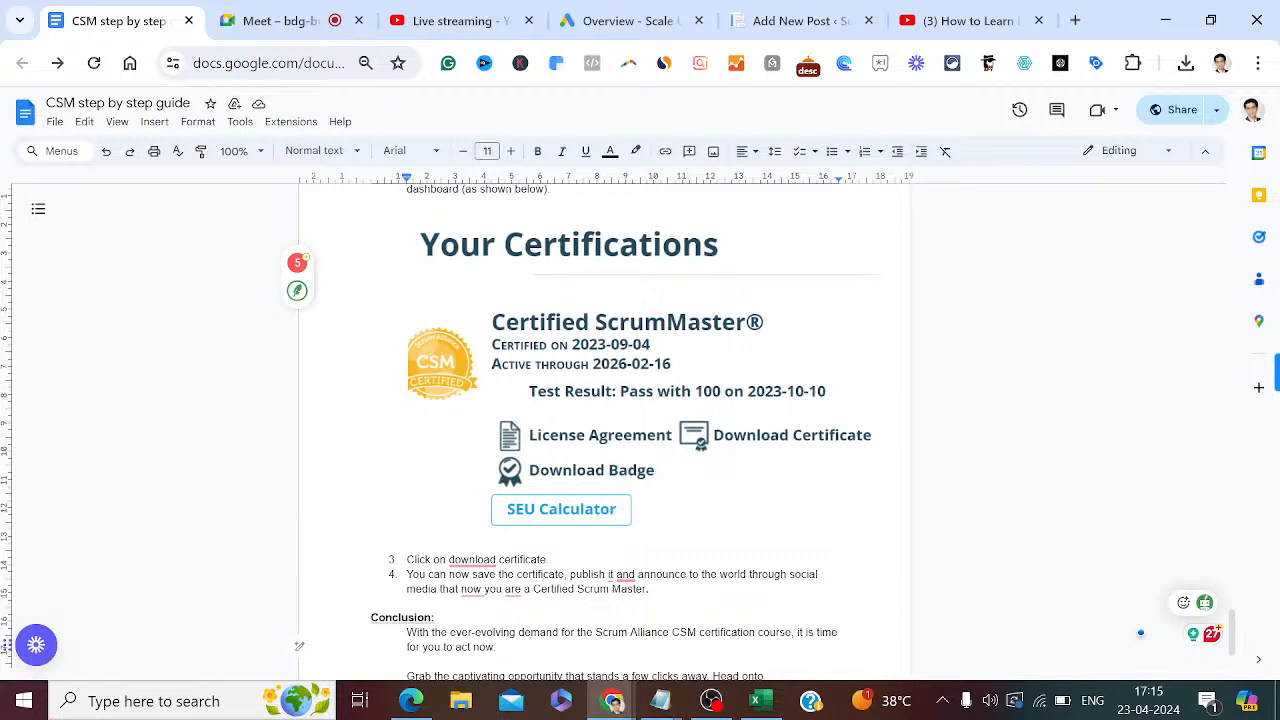
{"action": "left_click", "coordinate": [298, 617]}
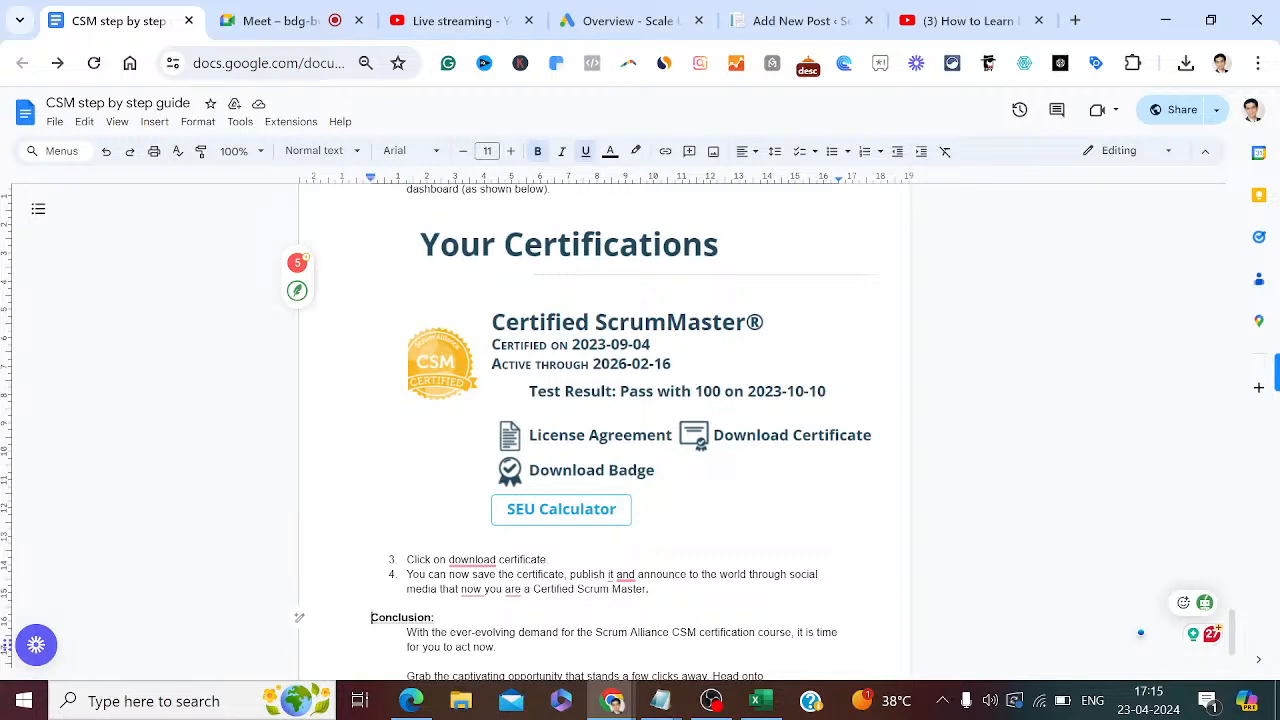
{"action": "left_click_drag", "start_coordinate": [298, 617], "coordinate": [412, 648]}
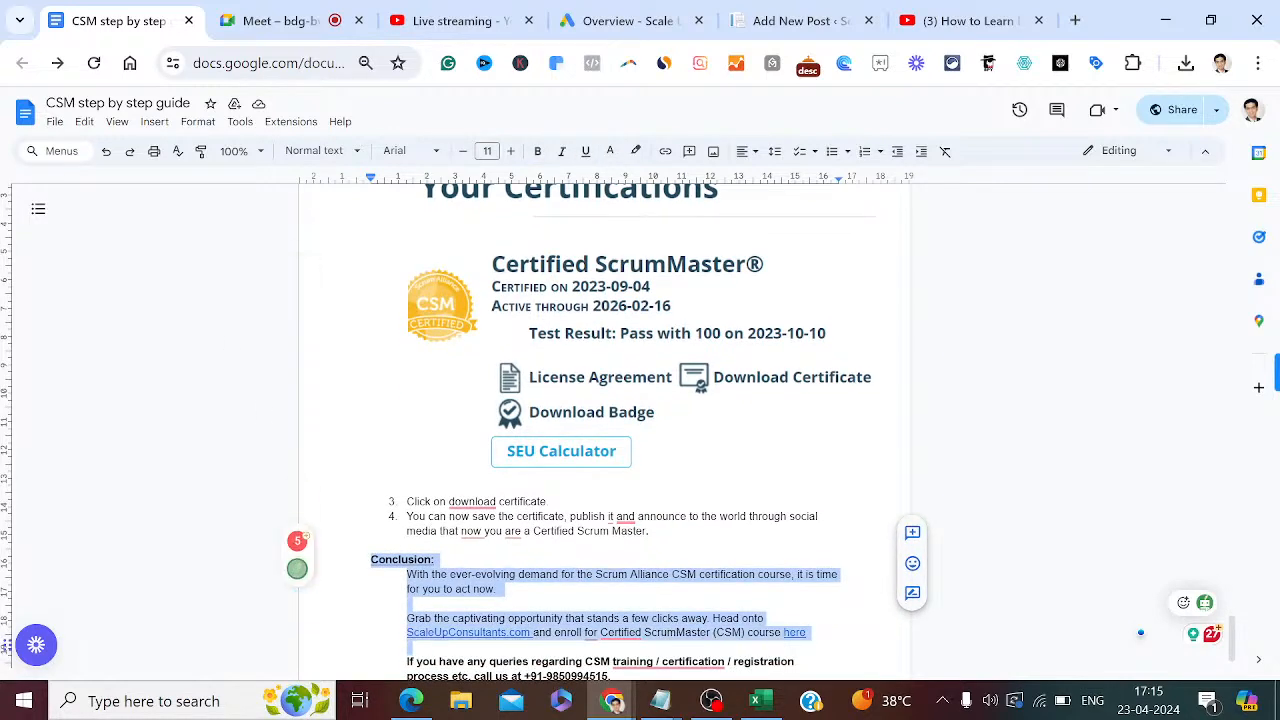
{"action": "key", "text": "shift+Up"}
{"action": "key", "text": "ctrl+c"}
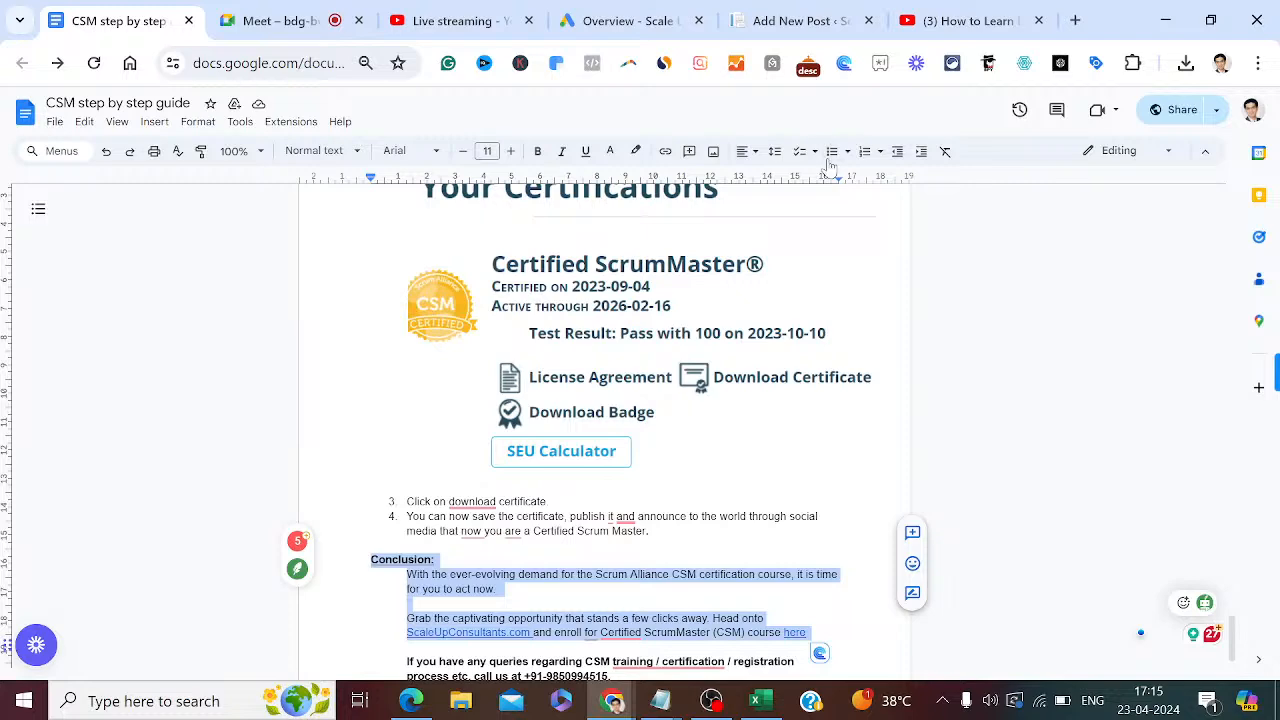
Paste the copied Conclusion section into the empty list item below the certificate steps in the WordPress post.
{"action": "left_click", "coordinate": [800, 20]}
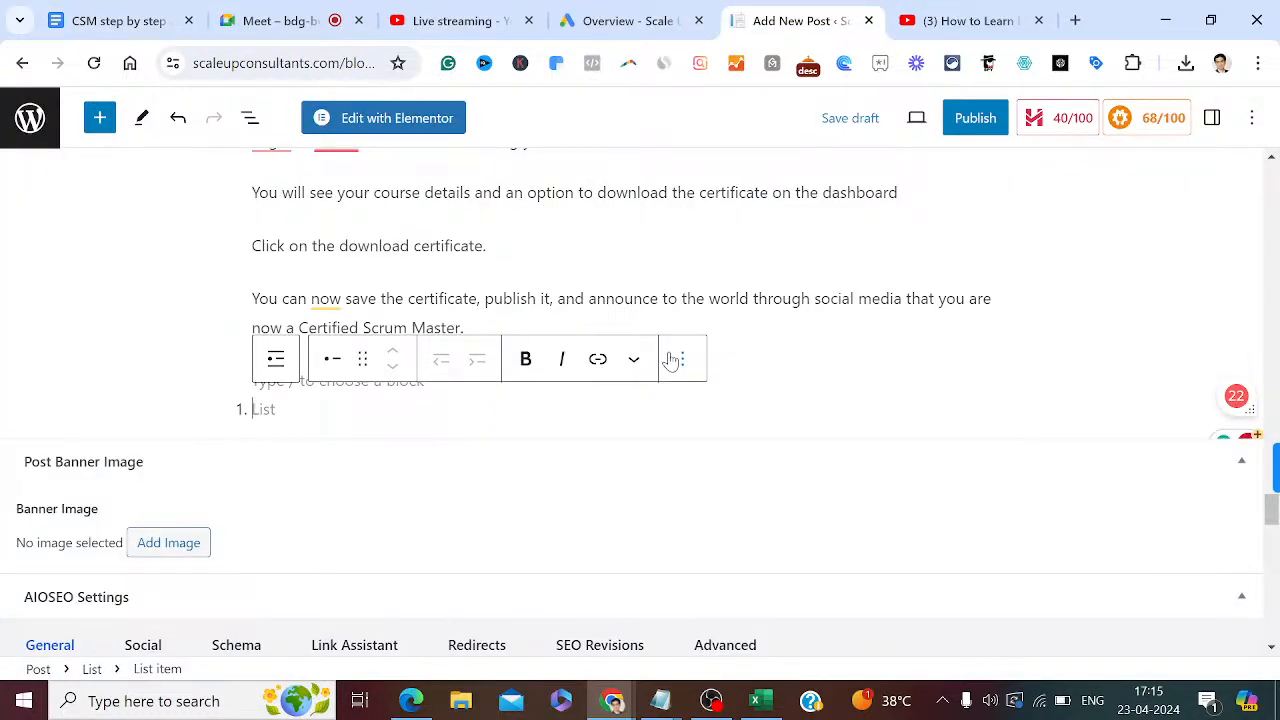
{"action": "key", "text": "ctrl+v"}
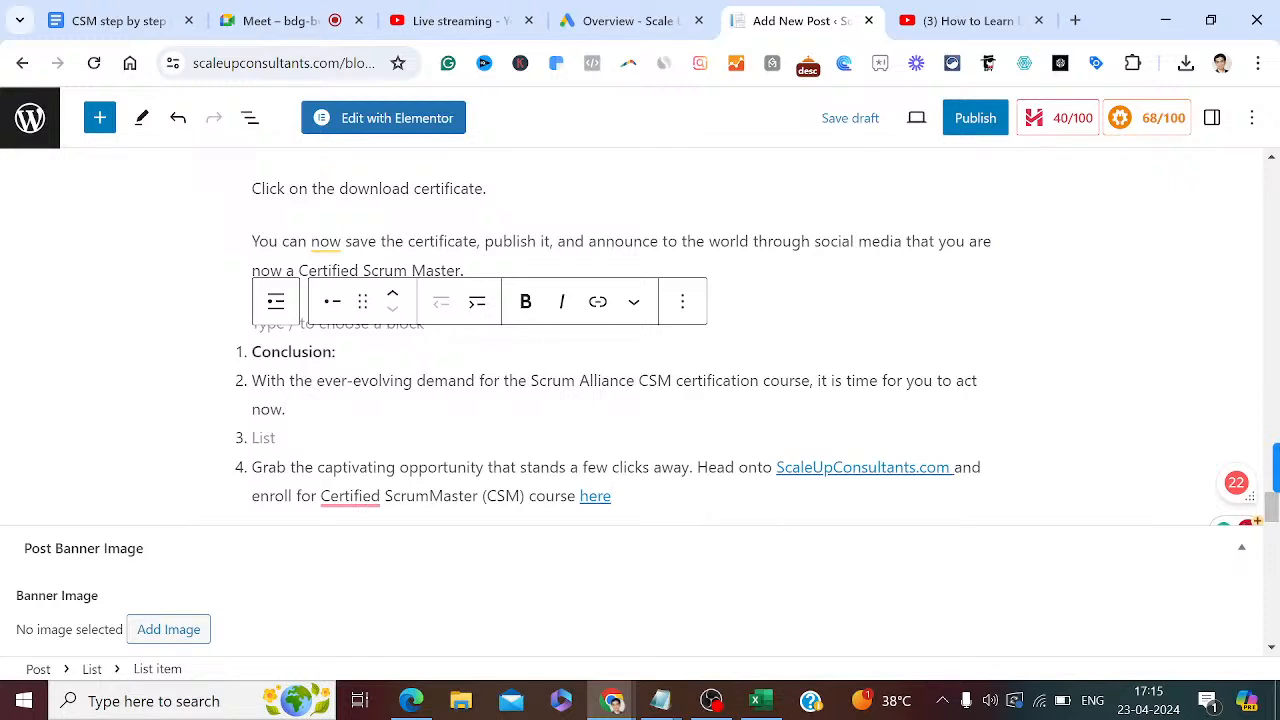
{"action": "left_click", "coordinate": [337, 352]}
{"action": "left_click", "coordinate": [466, 271]}
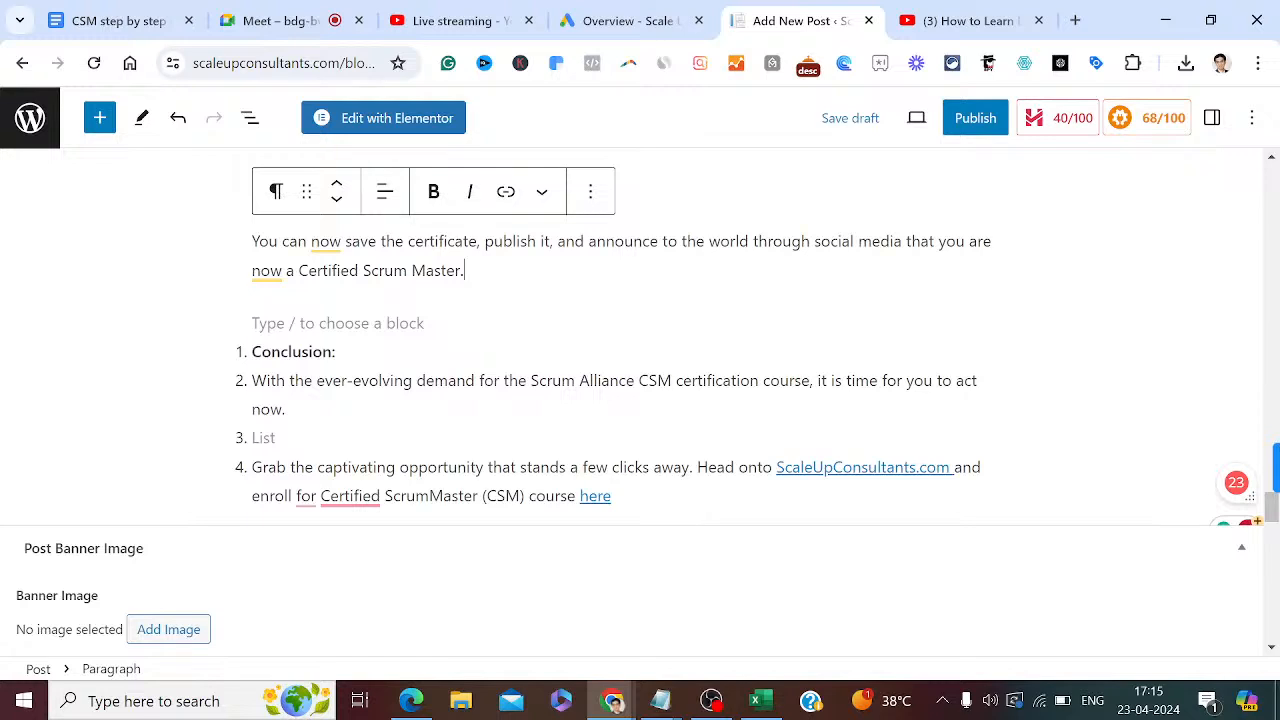
Turn the "Conclusion:" and "With the ever-evolving demand" list items into separate paragraphs.
{"action": "left_click", "coordinate": [337, 352]}
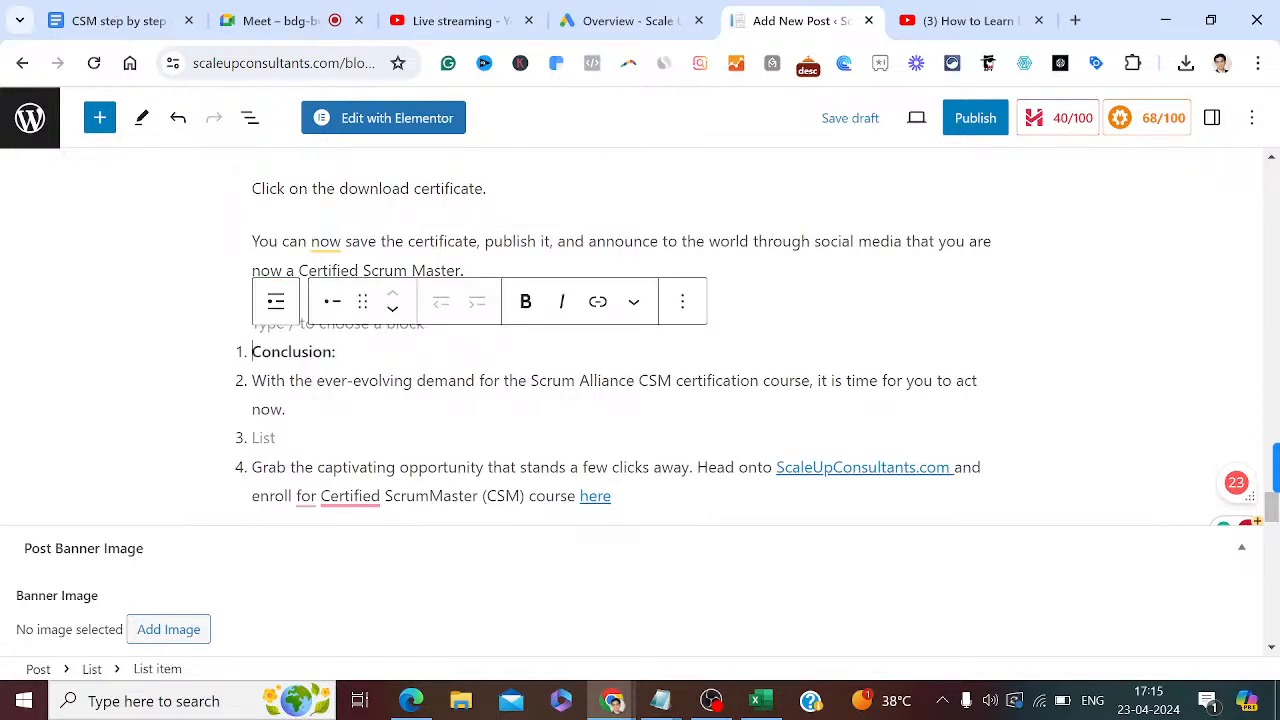
{"action": "key", "text": "BackSpace"}
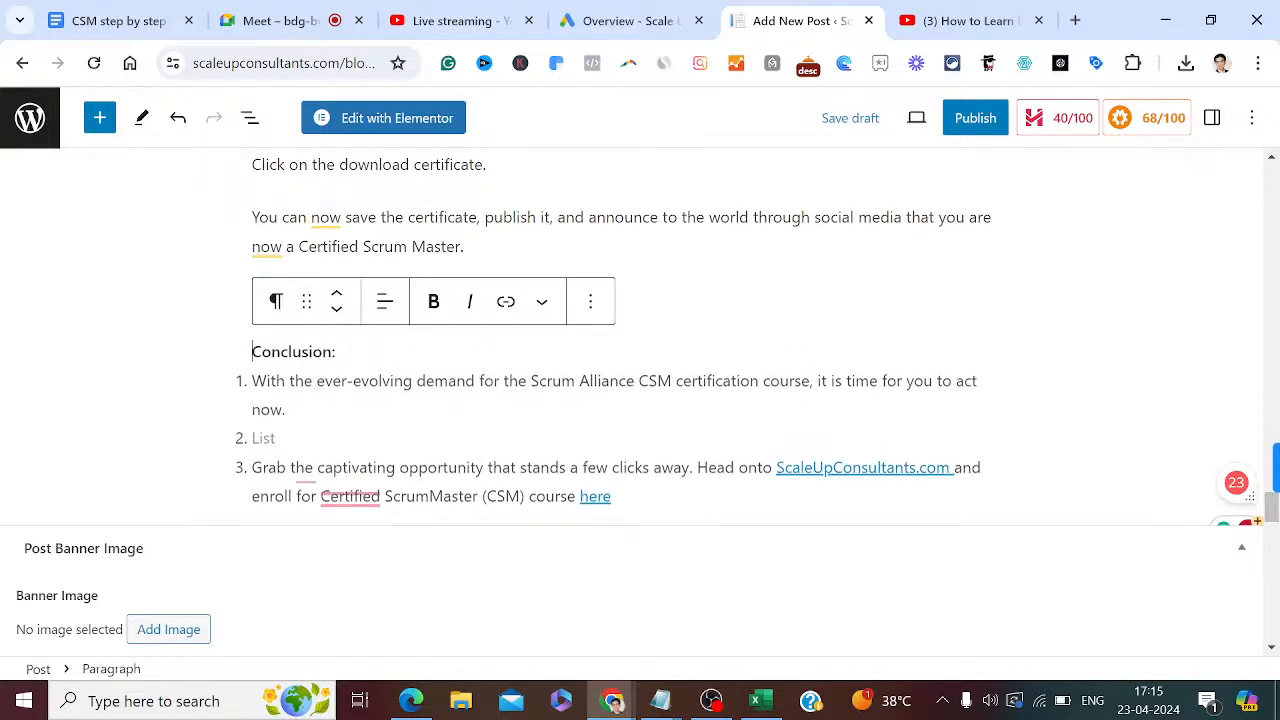
{"action": "key", "text": "Return"}
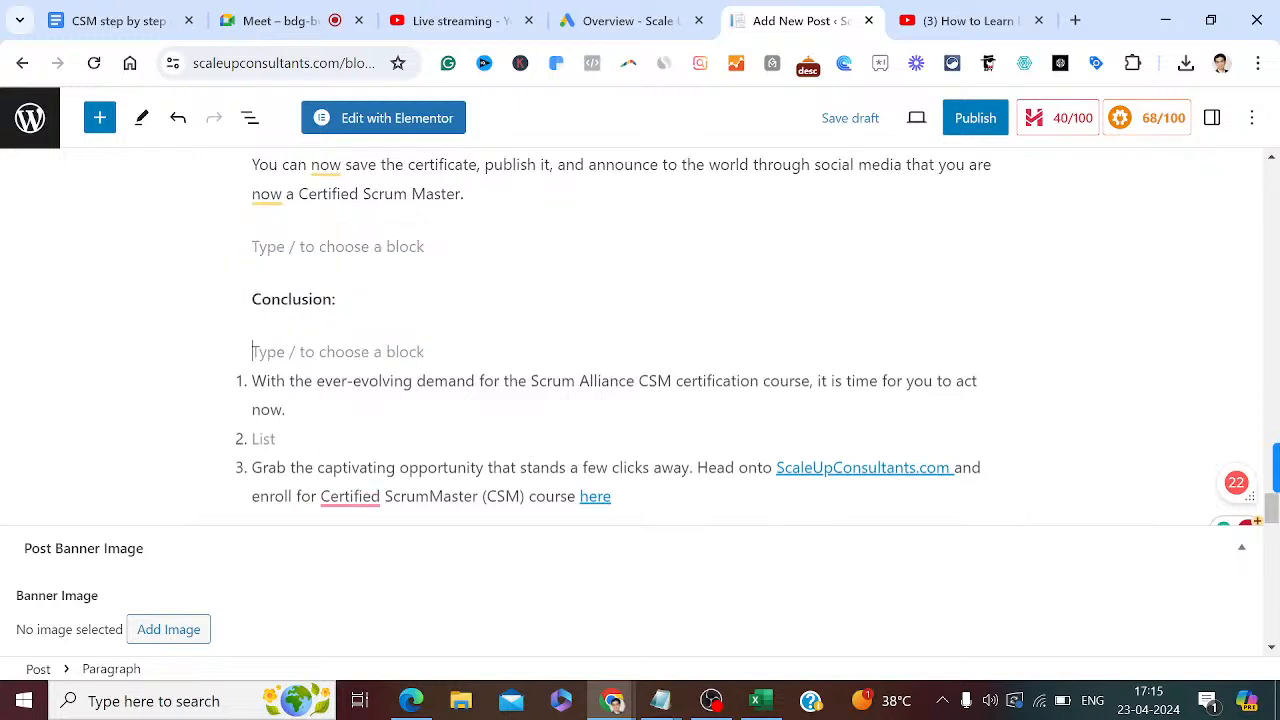
{"action": "key", "text": "Delete"}
{"action": "key", "text": "Delete"}
{"action": "key", "text": "Down"}
{"action": "key", "text": "End"}
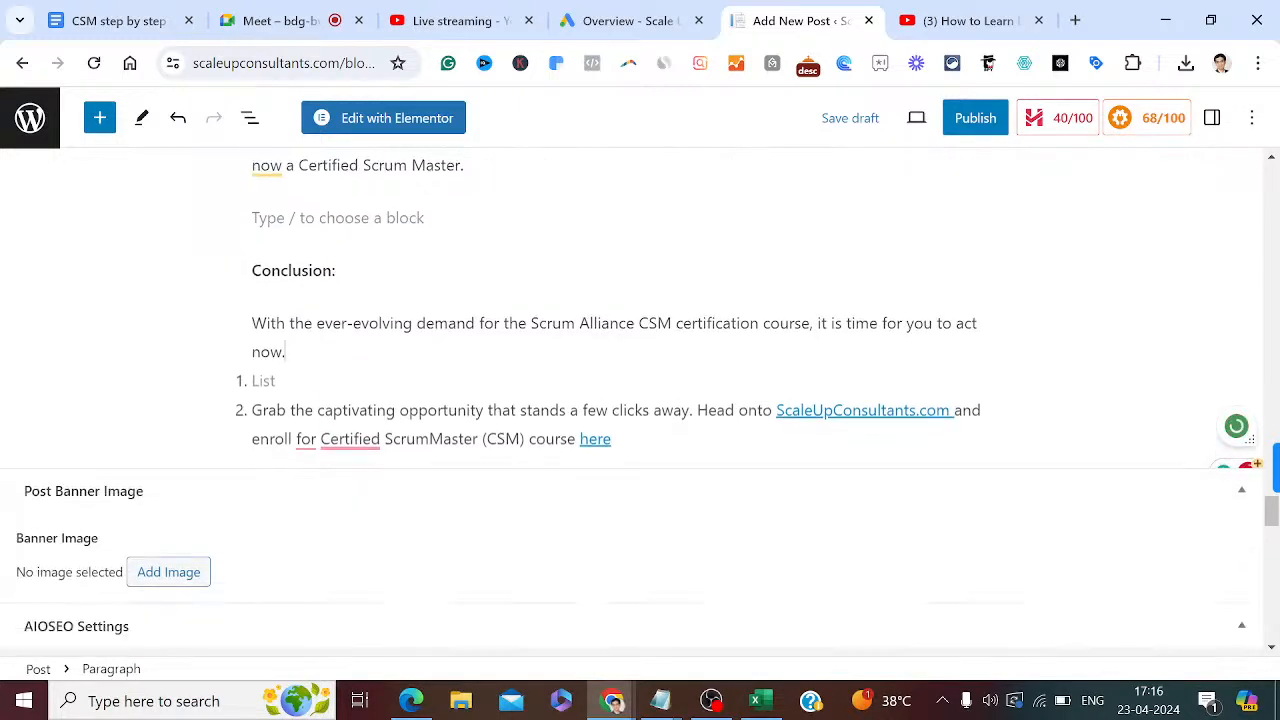
Remove the empty list item and turn the "Grab the captivating opportunity" item into a paragraph directly below the "ever-evolving demand" paragraph.
{"action": "key", "text": "Return"}
{"action": "key", "text": "Delete"}
{"action": "key", "text": "Delete"}
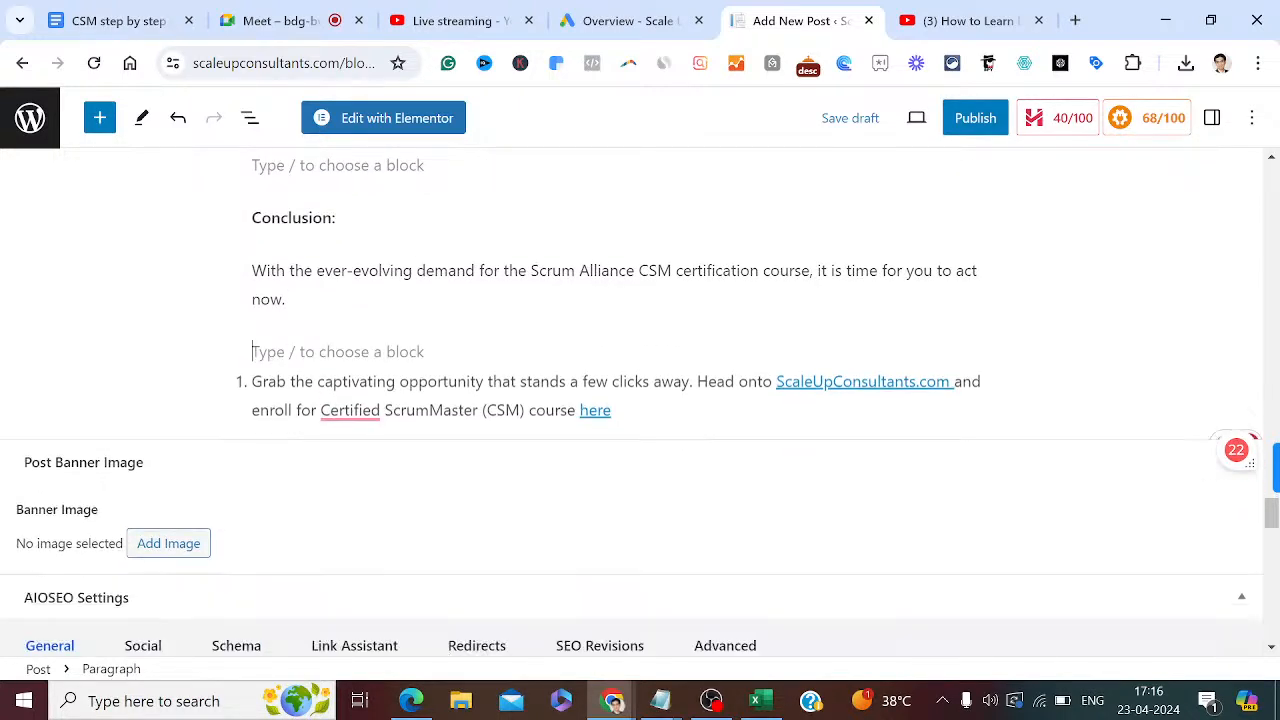
{"action": "key", "text": "Up"}
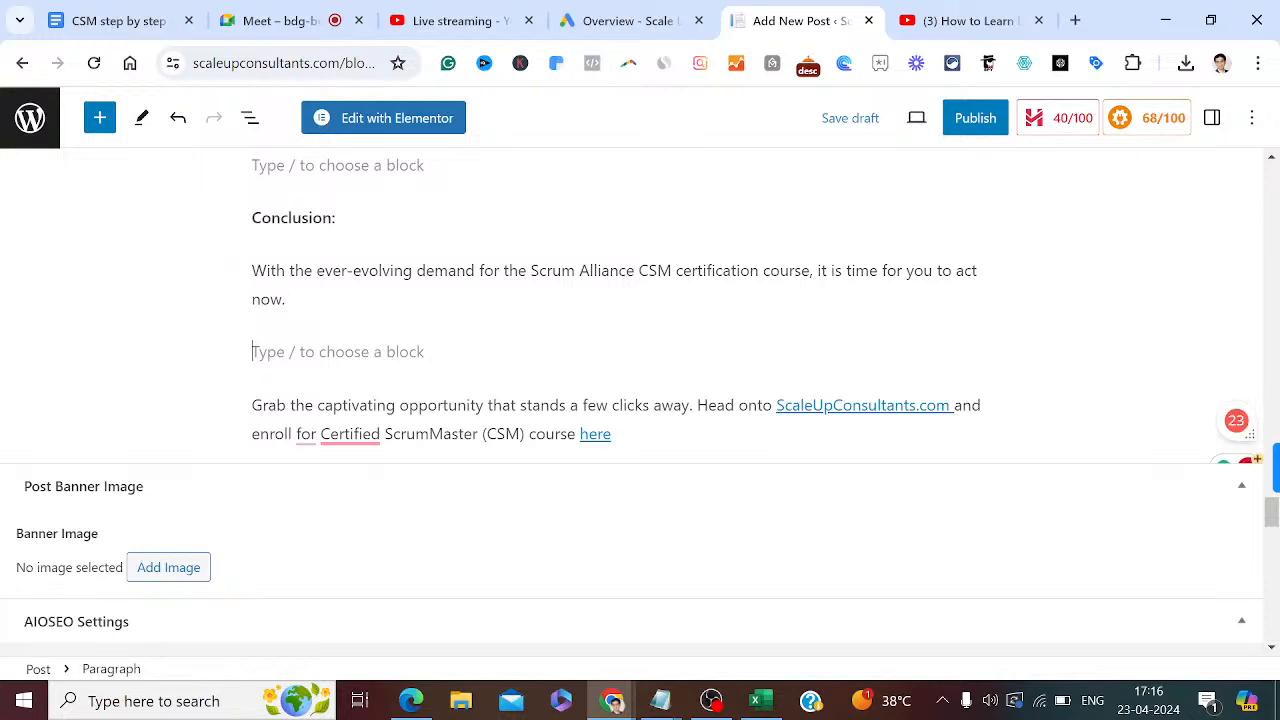
{"action": "key", "text": "Delete"}
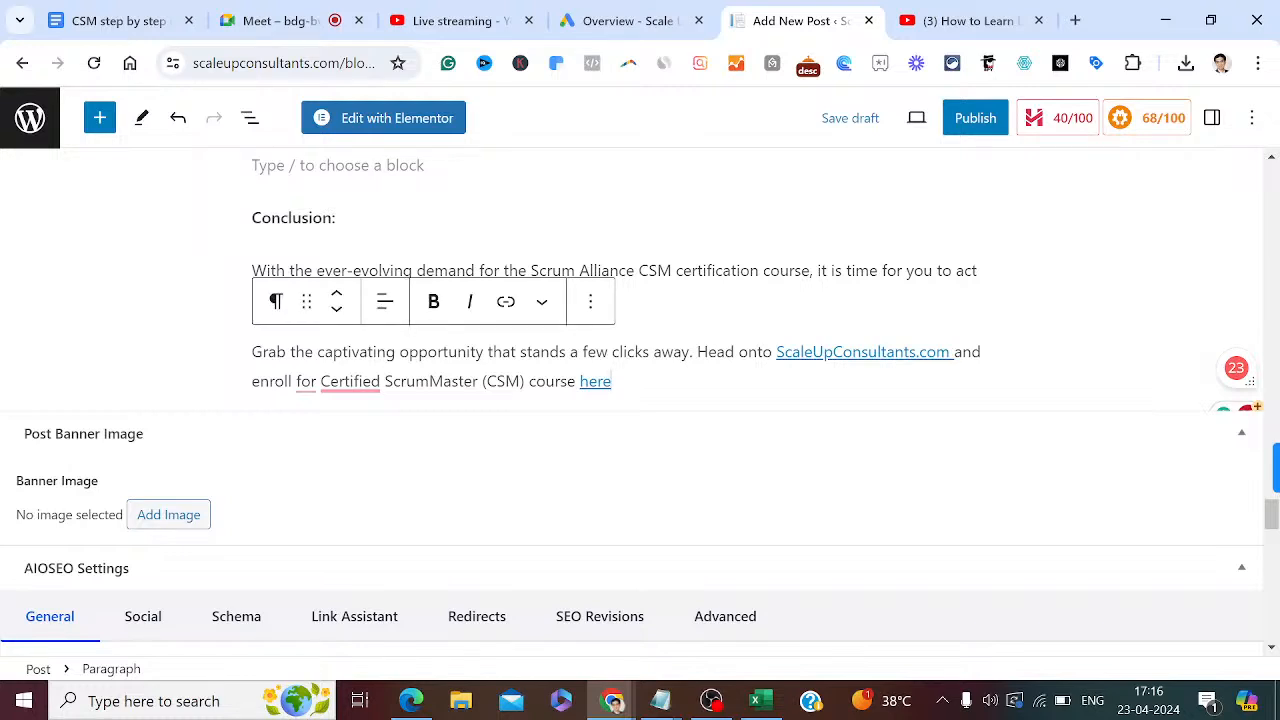
Switch to Edge, review the content strategy and "Publish Like a Pro" items in the 30 Steps PDF, and return to the WordPress post in Chrome.
{"action": "mouse_move", "coordinate": [305, 381]}
{"action": "left_click_drag", "start_coordinate": [1270, 520], "coordinate": [1270, 175]}
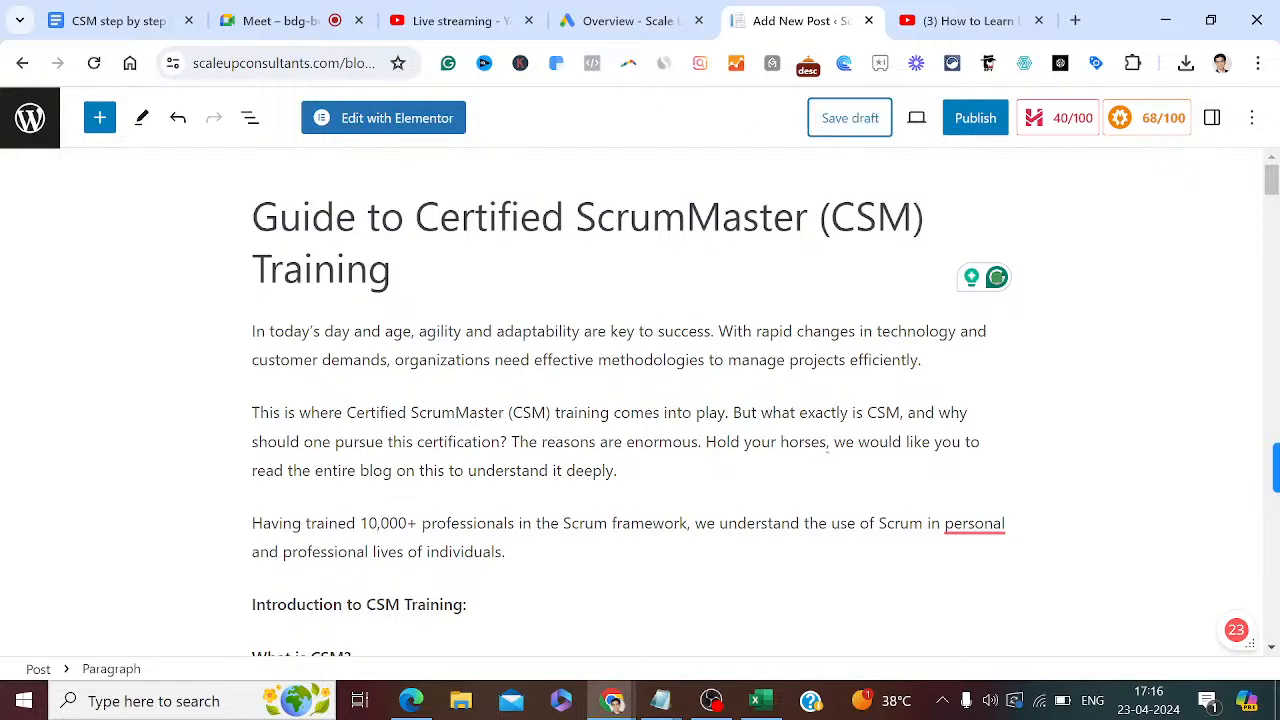
{"action": "left_click", "coordinate": [413, 701]}
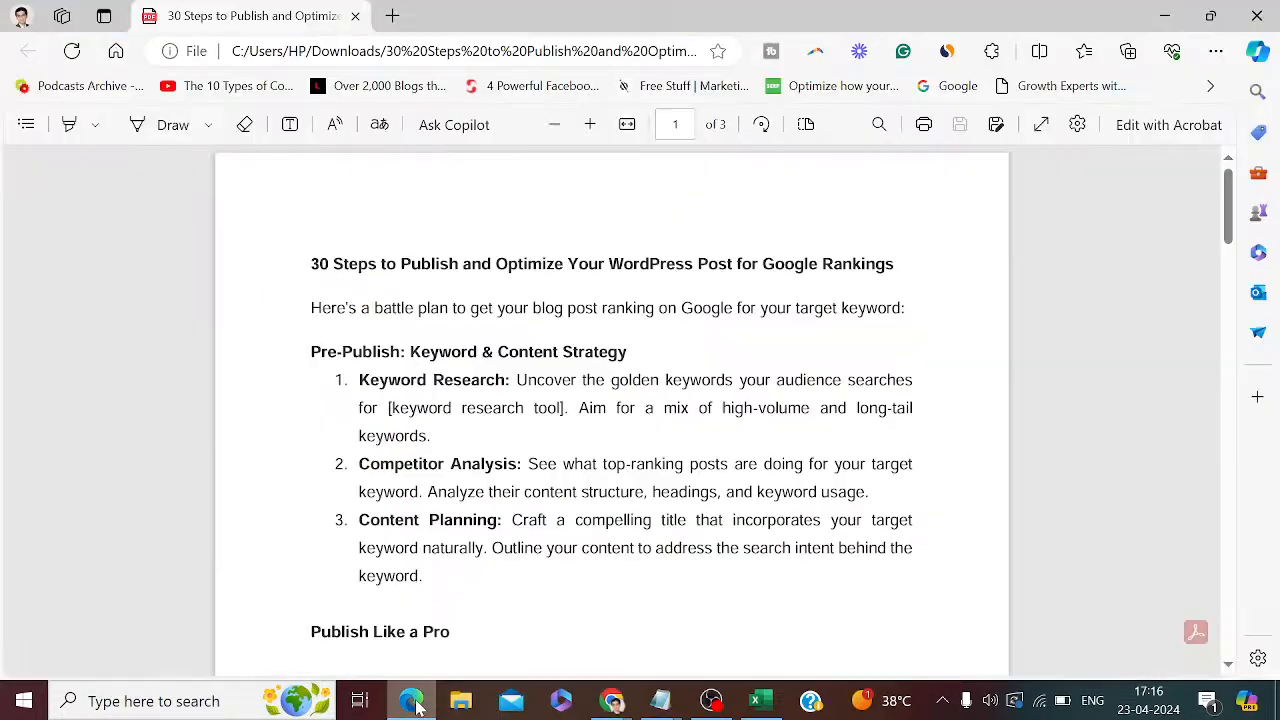
{"action": "scroll", "coordinate": [474, 642], "scroll_direction": "down", "scroll_amount": 3}
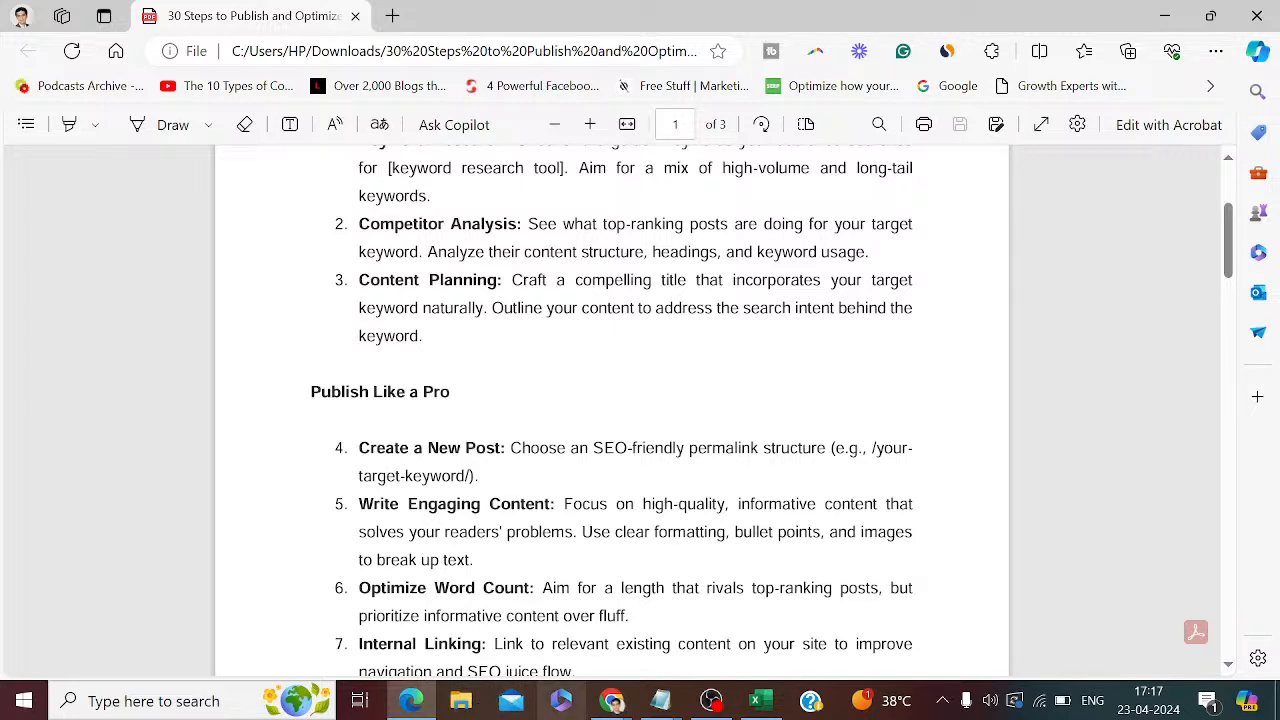
{"action": "mouse_move", "coordinate": [612, 703]}
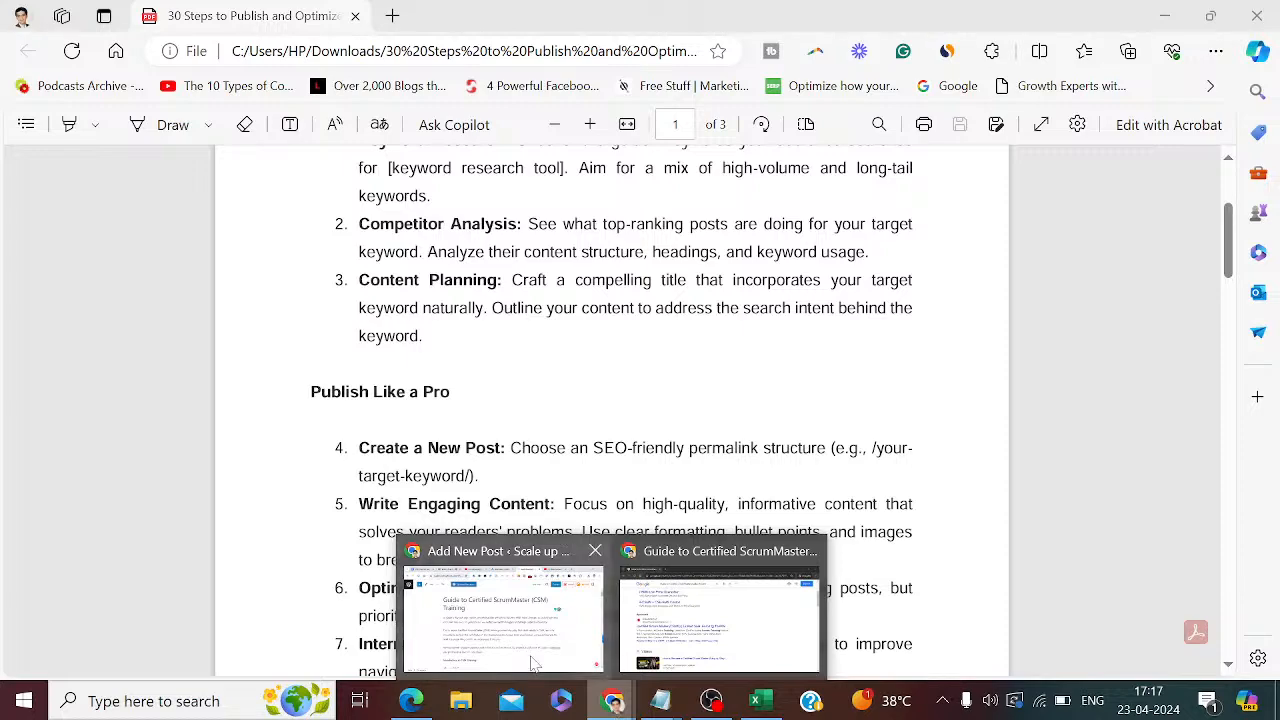
{"action": "left_click", "coordinate": [533, 664]}
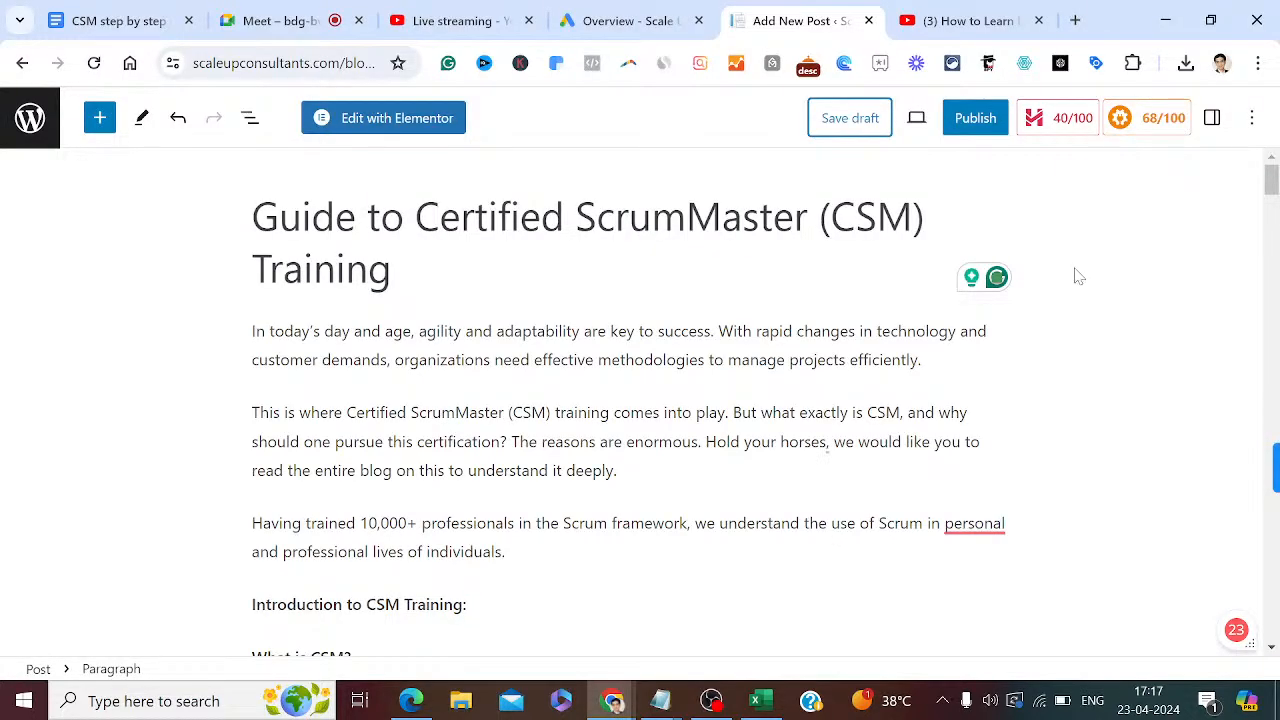
Check the address behind the linked word "here" ending the Conclusion, and replace that word with plain unlinked text "here.".
{"action": "left_click_drag", "start_coordinate": [1272, 185], "coordinate": [1270, 518]}
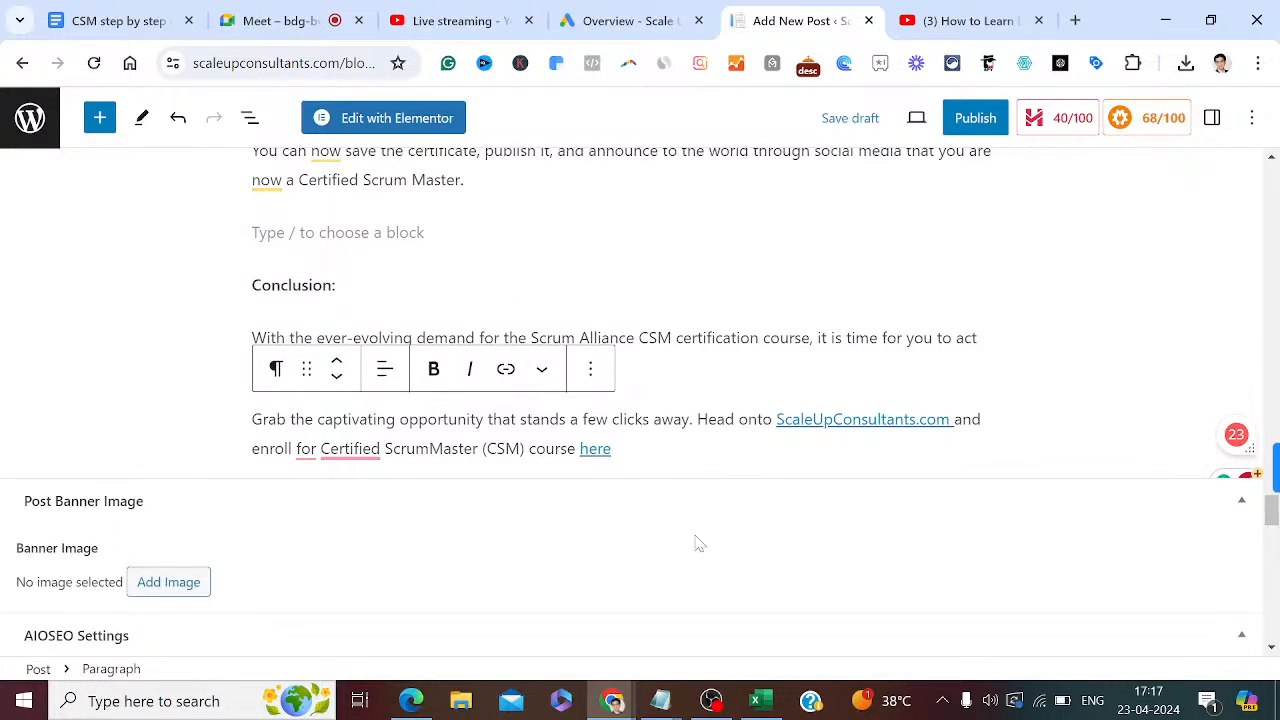
{"action": "left_click", "coordinate": [595, 446]}
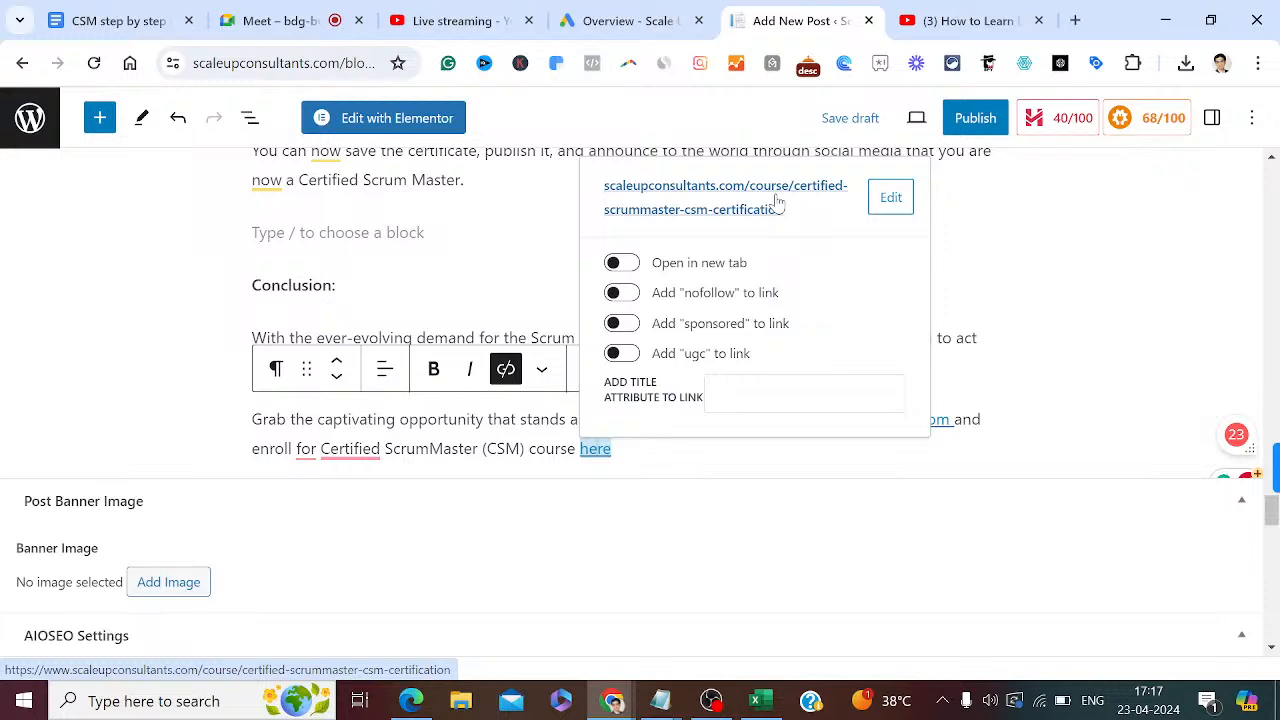
{"action": "left_click", "coordinate": [889, 197]}
{"action": "left_click", "coordinate": [889, 193]}
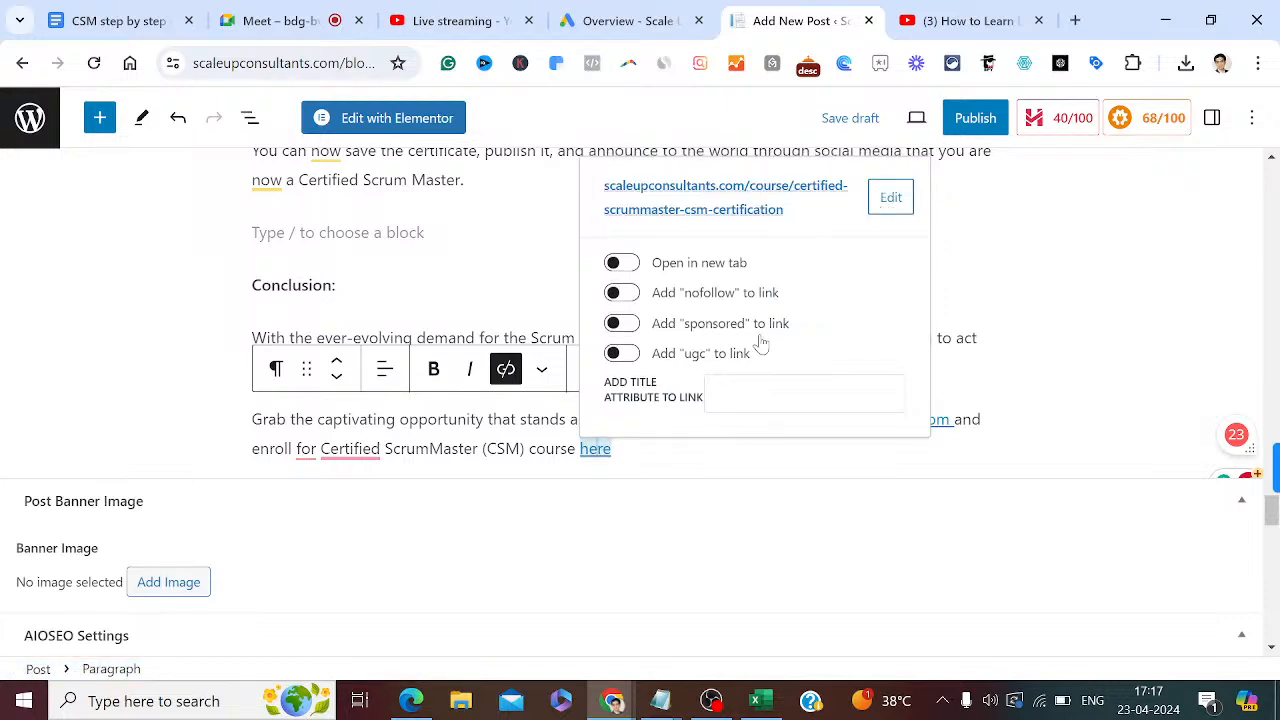
{"action": "left_click", "coordinate": [889, 198]}
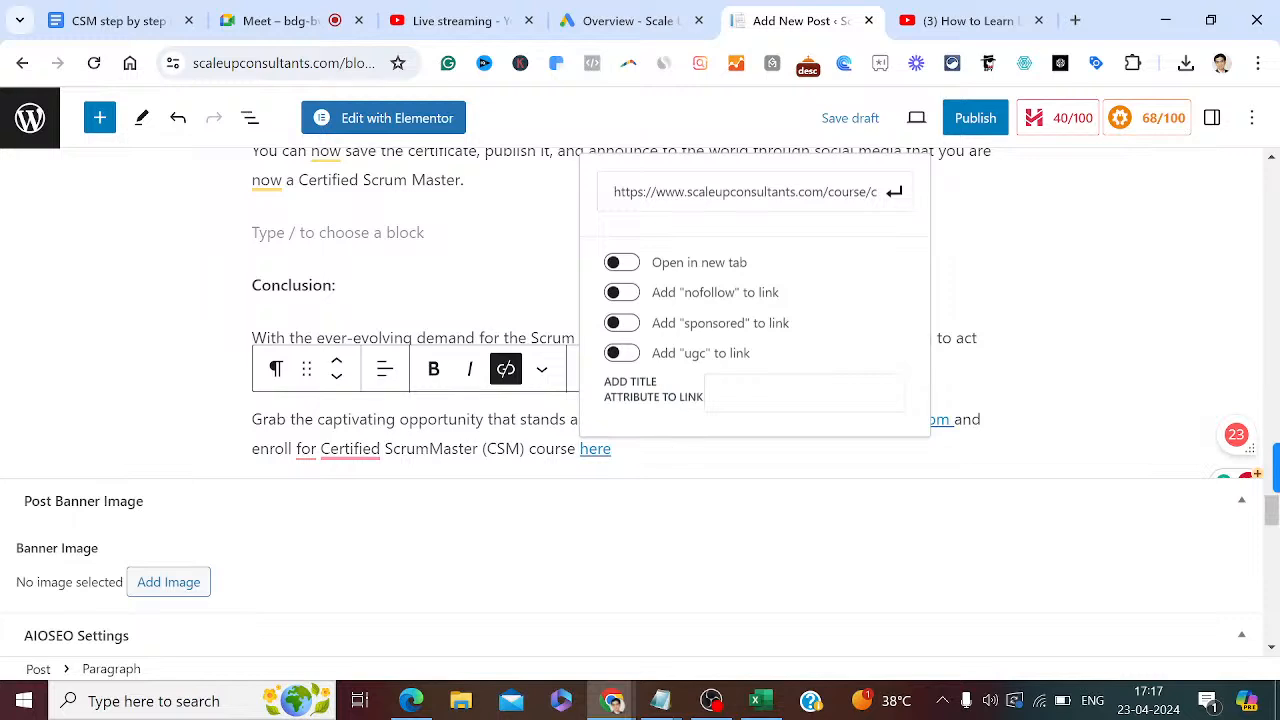
{"action": "left_click", "coordinate": [613, 449]}
{"action": "key", "text": "BackSpace"}
{"action": "key", "text": "BackSpace"}
{"action": "key", "text": "BackSpace"}
{"action": "key", "text": "BackSpace"}
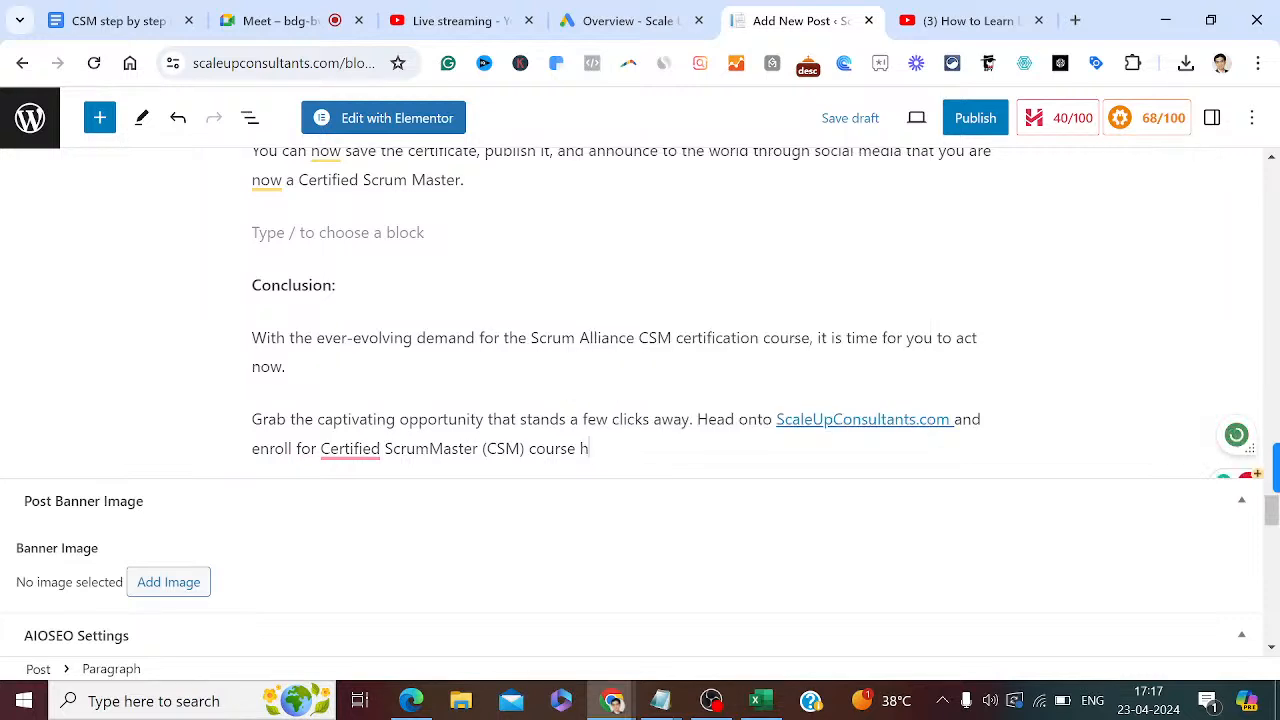
{"action": "type", "text": "here."}
Open the scaleupconsultants.com home page in a new browser tab.
{"action": "left_click", "coordinate": [1075, 20]}
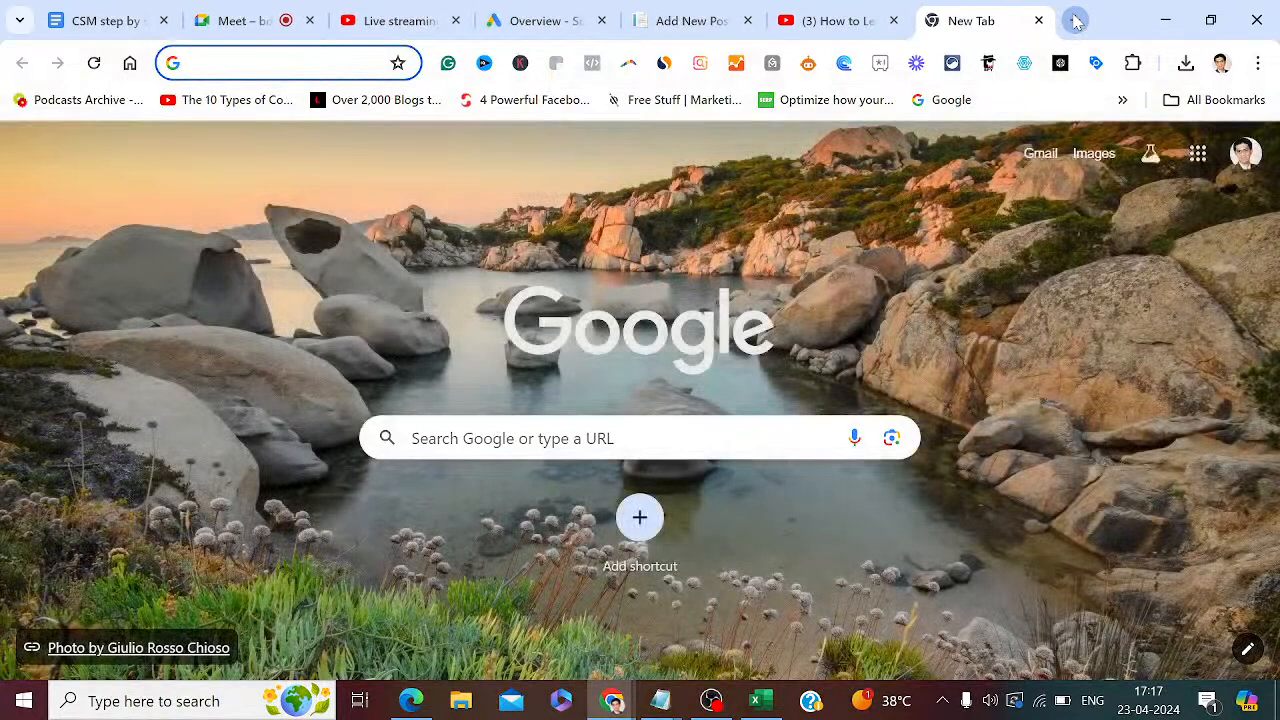
{"action": "left_click", "coordinate": [1075, 20]}
{"action": "type", "text": "a"}
{"action": "key", "text": "BackSpace"}
{"action": "key", "text": "BackSpace"}
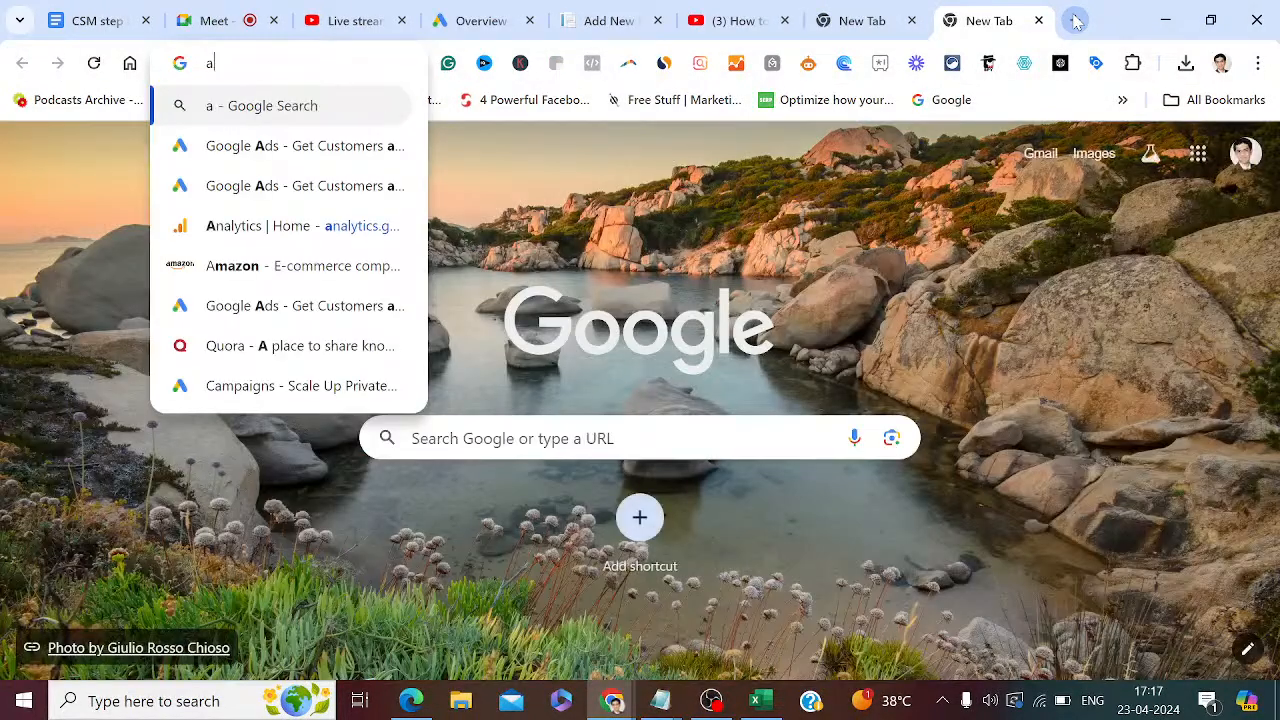
{"action": "type", "text": "scaleupconsultants.com"}
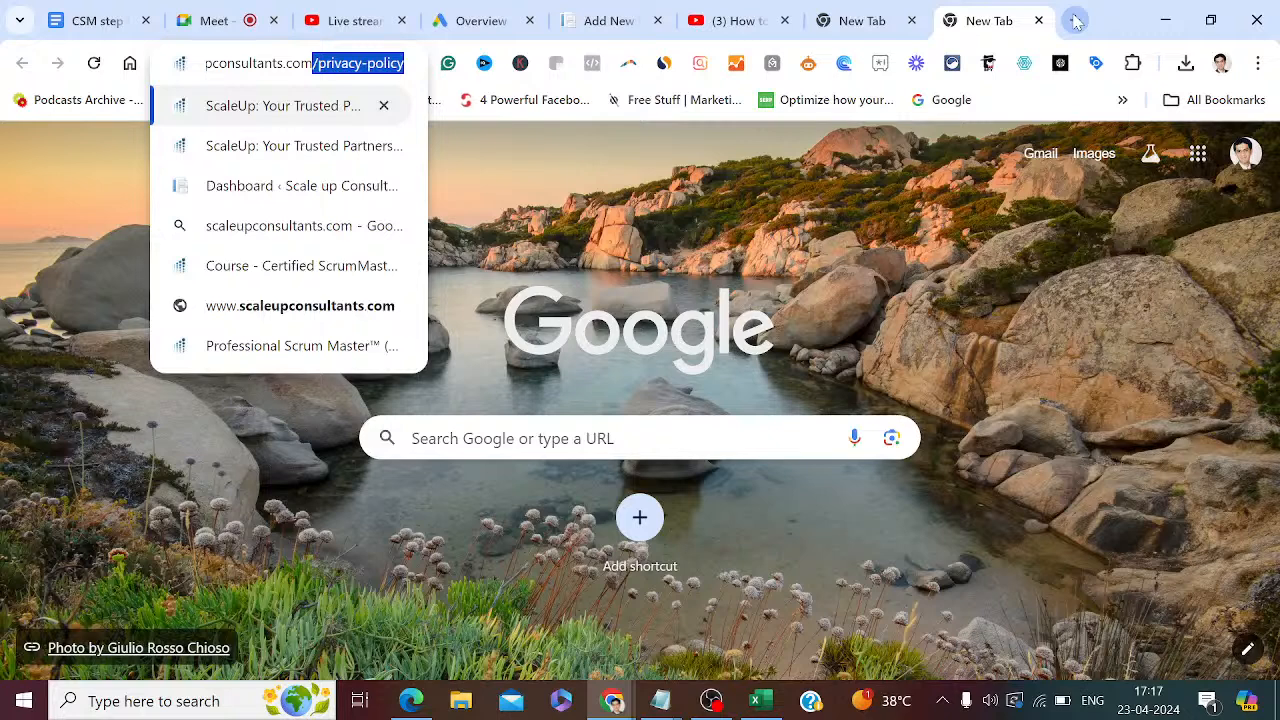
{"action": "key", "text": "Delete"}
{"action": "key", "text": "Return"}
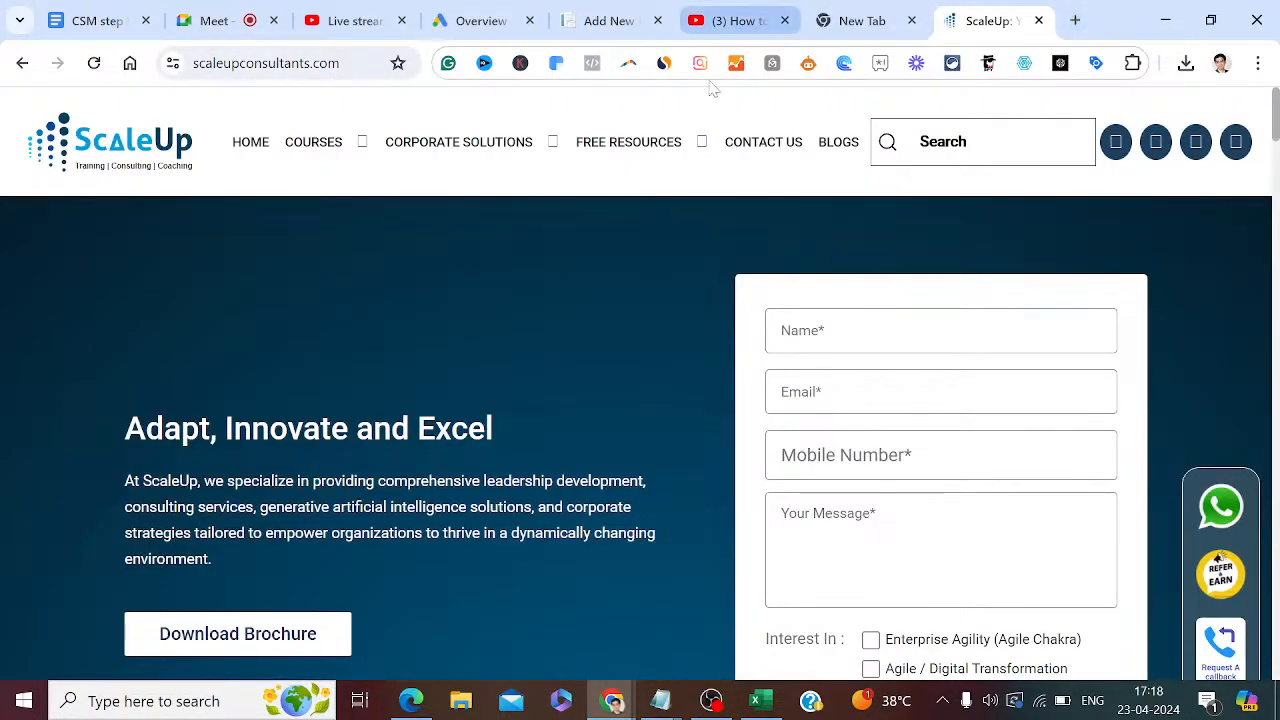
Open the Certified ScrumMaster (CSM) page from the site's Scrum courses and copy its web address.
{"action": "mouse_move", "coordinate": [338, 162]}
{"action": "mouse_move", "coordinate": [362, 238]}
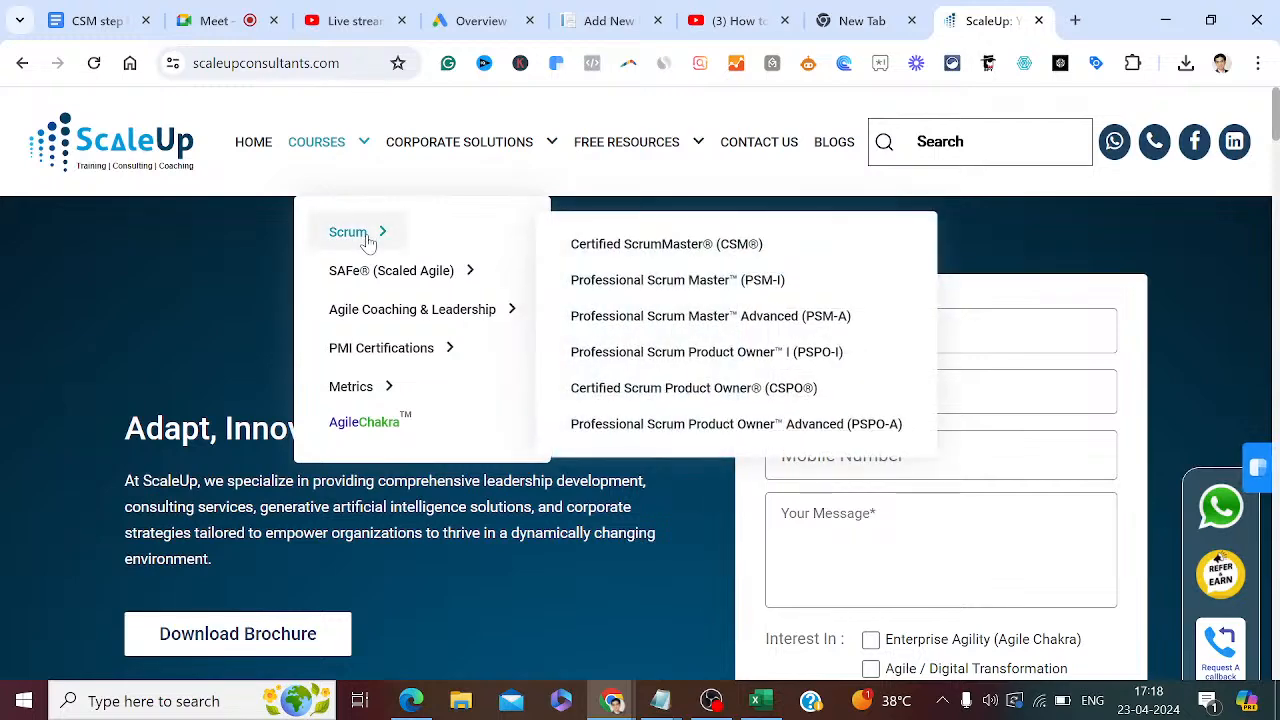
{"action": "left_click", "coordinate": [595, 250]}
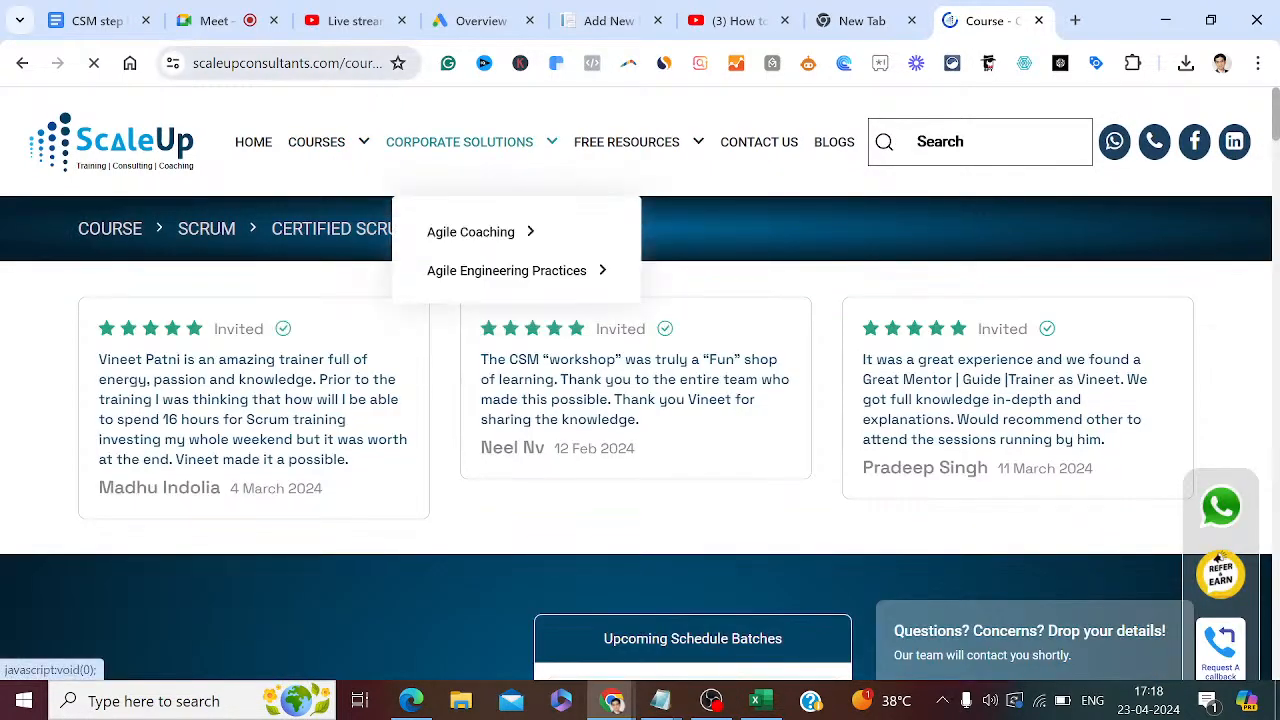
{"action": "left_click", "coordinate": [290, 63]}
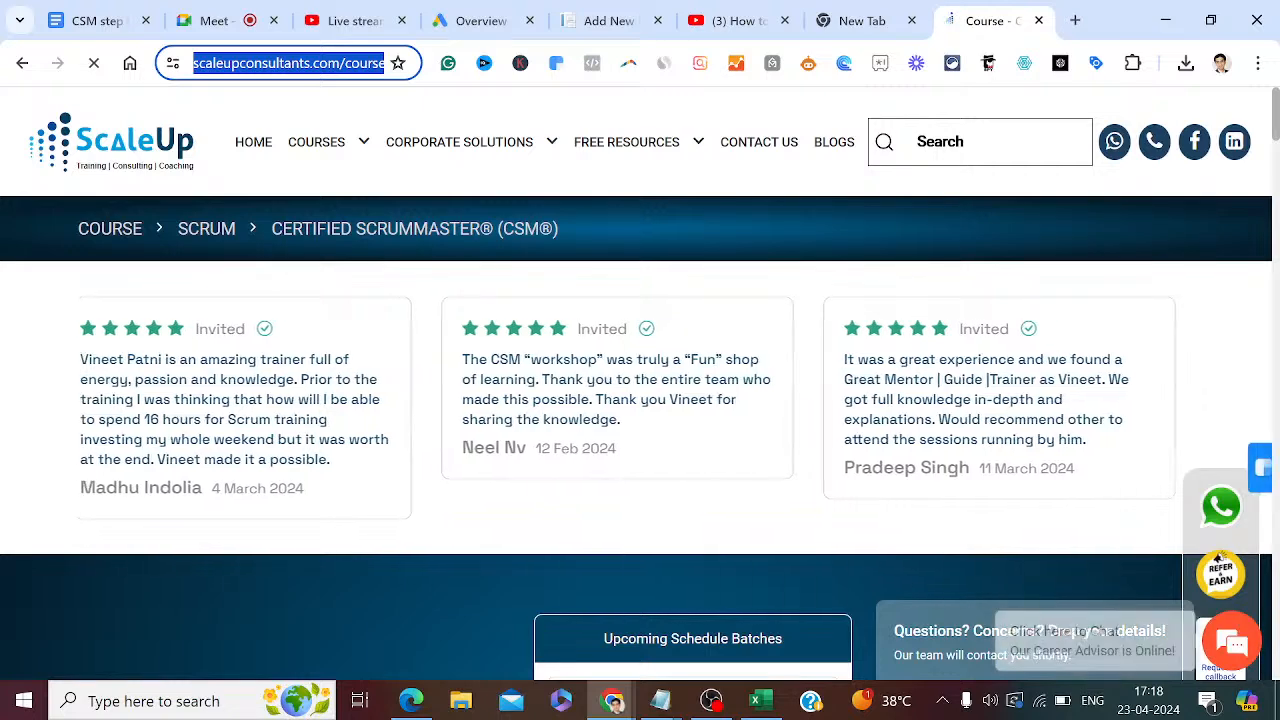
In the WordPress post, make "Certified ScrumMaster (CSM) course" bold in the last sentence of the Conclusion.
{"action": "left_click", "coordinate": [603, 20]}
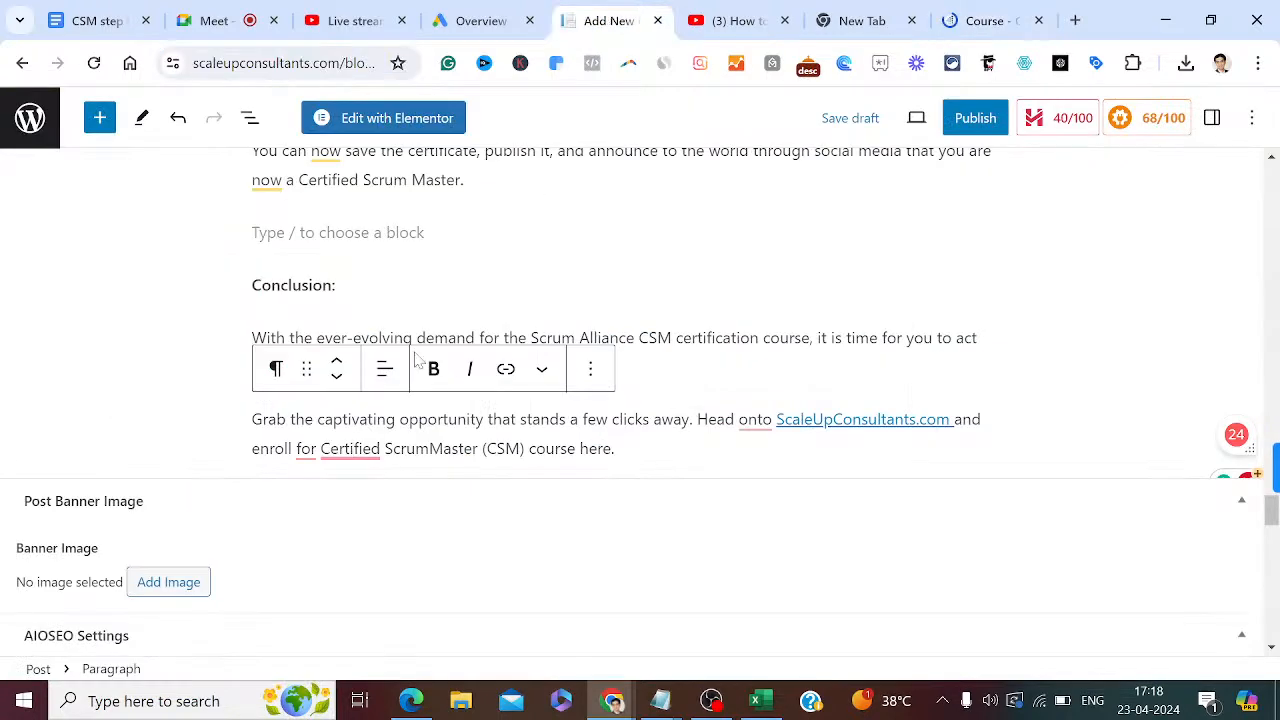
{"action": "left_click", "coordinate": [330, 448]}
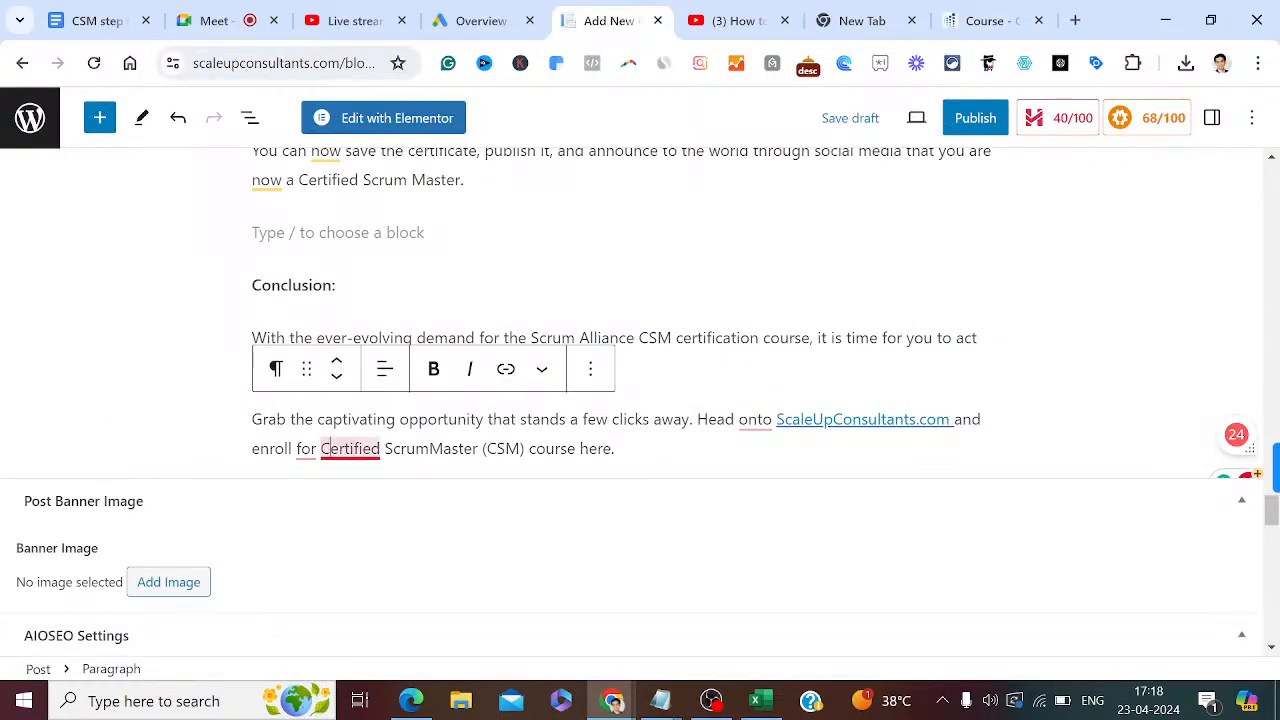
{"action": "key", "text": "Left"}
{"action": "key", "text": "shift+Right"}
{"action": "key", "text": "shift+Right"}
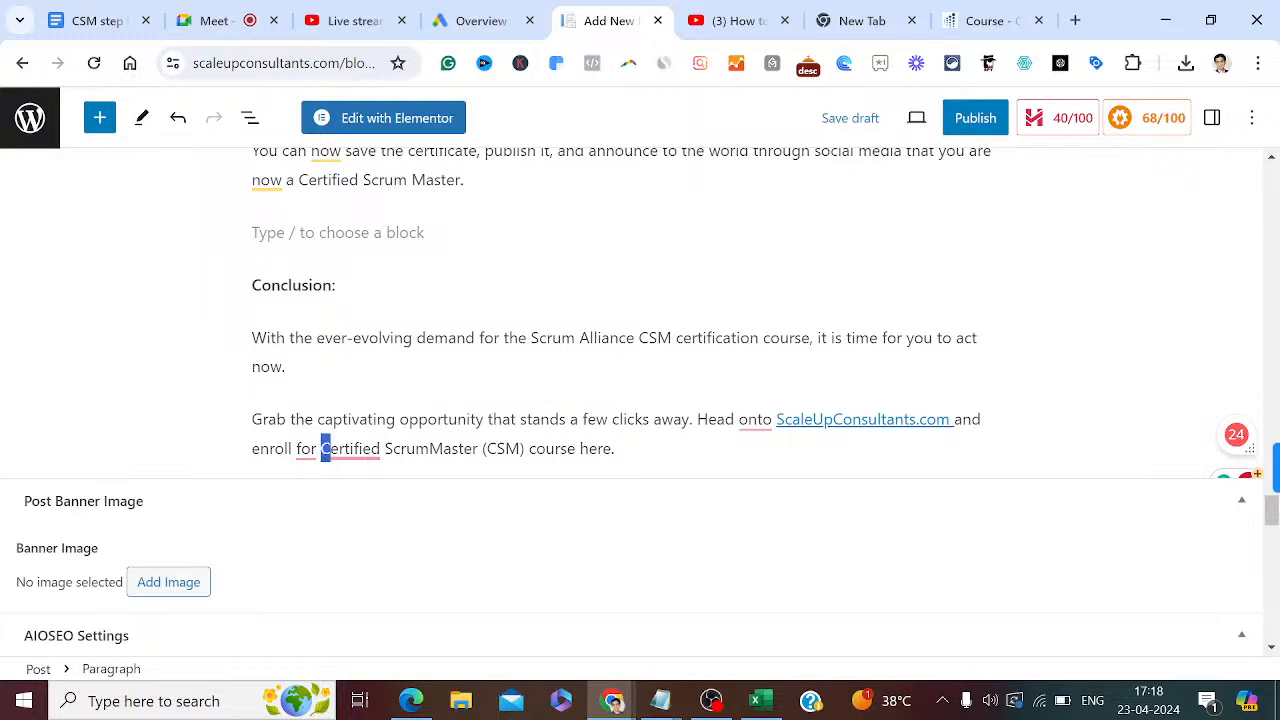
{"action": "key", "text": "shift+Right"}
{"action": "key", "text": "shift+Right"}
{"action": "key", "text": "shift+Right"}
{"action": "key", "text": "shift+Right"}
{"action": "key", "text": "shift+Right"}
{"action": "key", "text": "shift+Right"}
{"action": "key", "text": "shift+Right"}
{"action": "key", "text": "shift+Right"}
{"action": "key", "text": "shift+Right"}
{"action": "key", "text": "shift+Right"}
{"action": "key", "text": "shift+Right"}
{"action": "key", "text": "shift+Right"}
{"action": "key", "text": "shift+Right"}
{"action": "key", "text": "shift+Right"}
{"action": "key", "text": "shift+Right"}
{"action": "key", "text": "shift+Right"}
{"action": "key", "text": "shift+Right"}
{"action": "key", "text": "shift+Right"}
{"action": "key", "text": "shift+Right"}
{"action": "key", "text": "shift+Right"}
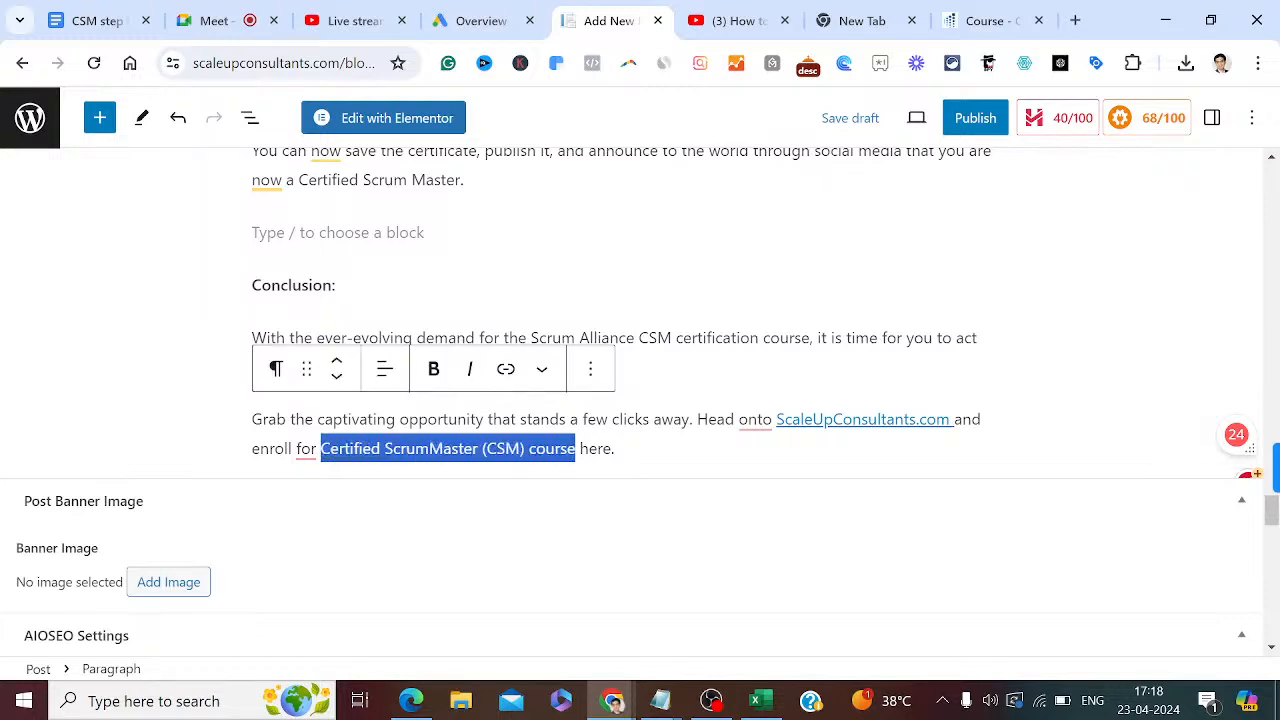
{"action": "key", "text": "ctrl+b"}
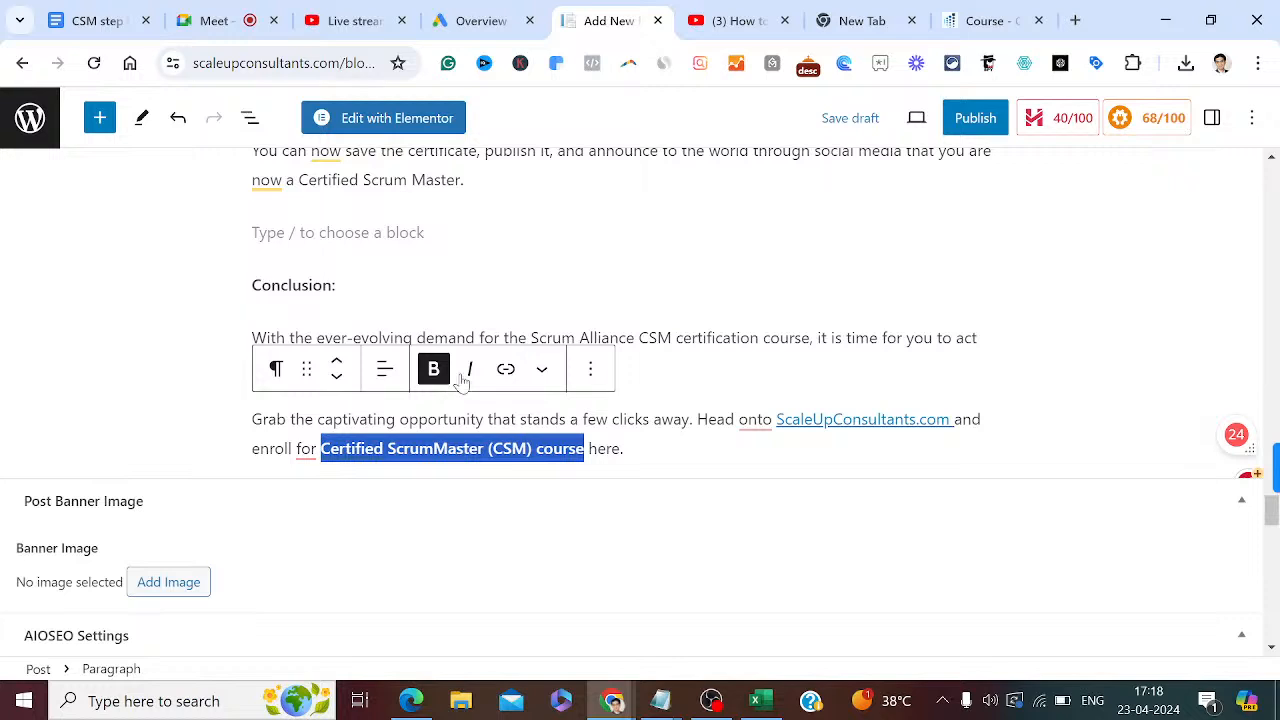
Link the bold "Certified ScrumMaster (CSM) course" text to the copied scaleupconsultants.com/course/certified-scrummaster-csm-certification address.
{"action": "left_click", "coordinate": [506, 369]}
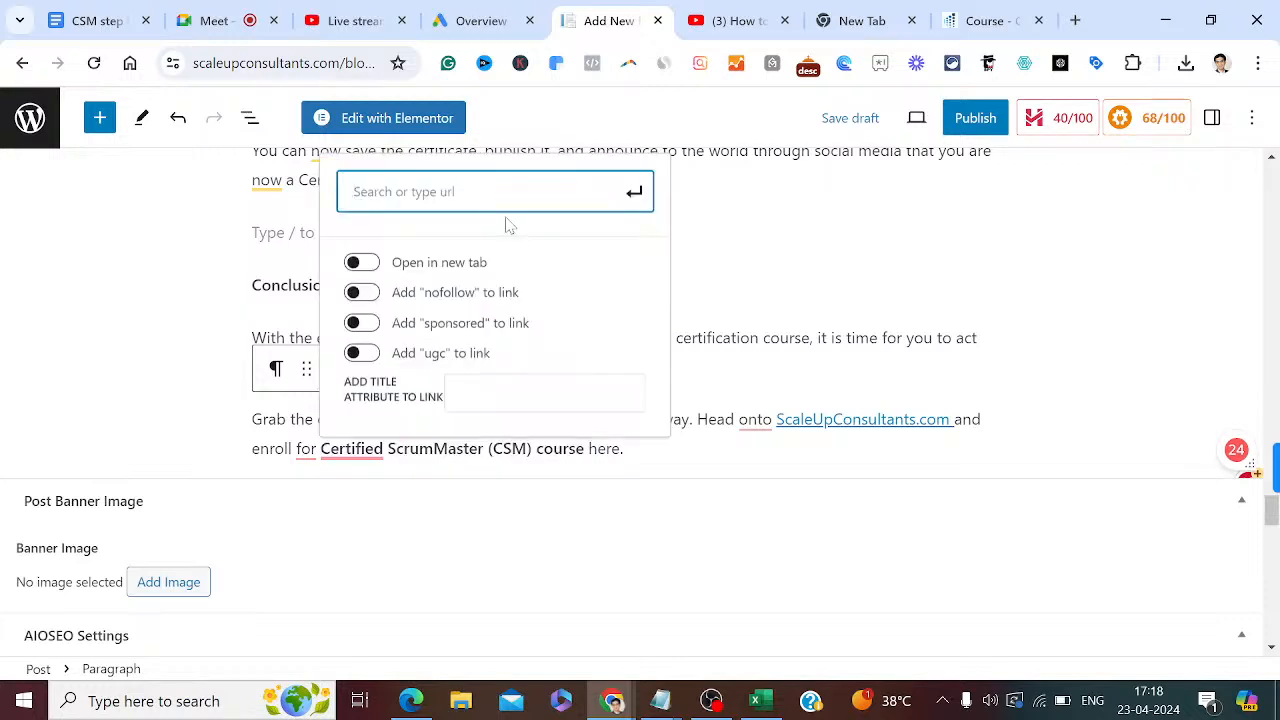
{"action": "key", "text": "ctrl+v"}
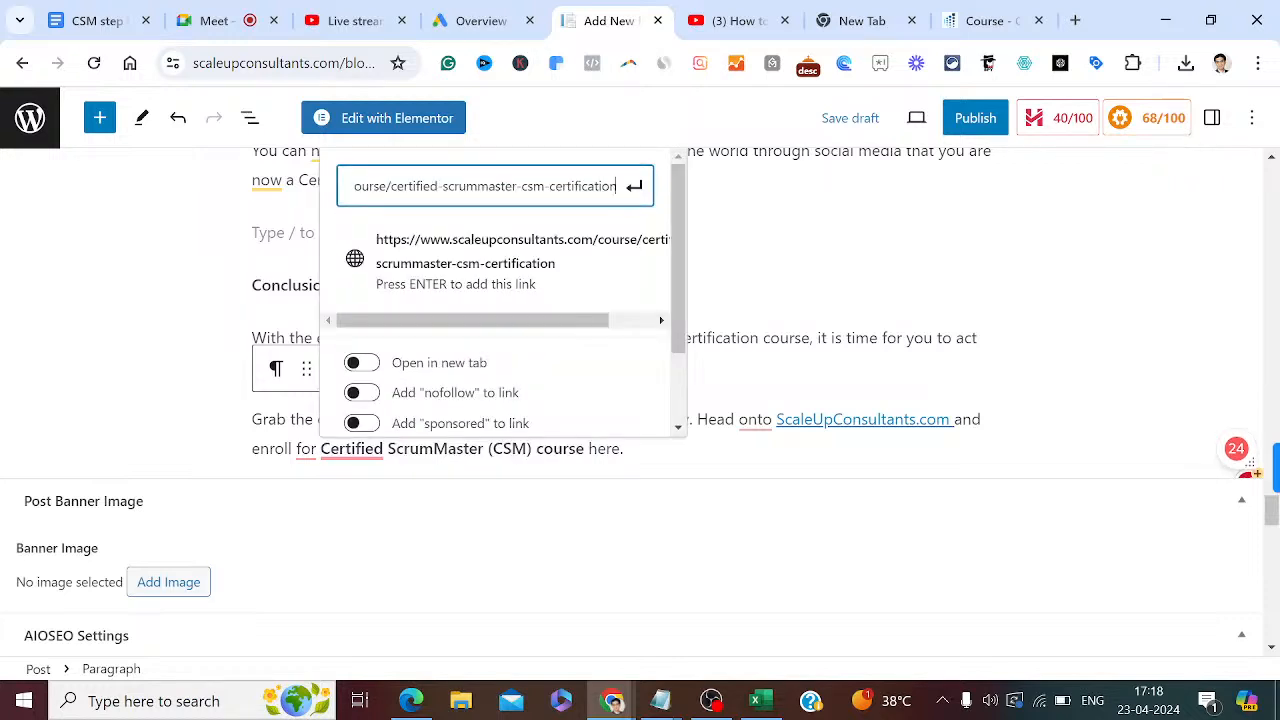
{"action": "left_click", "coordinate": [526, 257]}
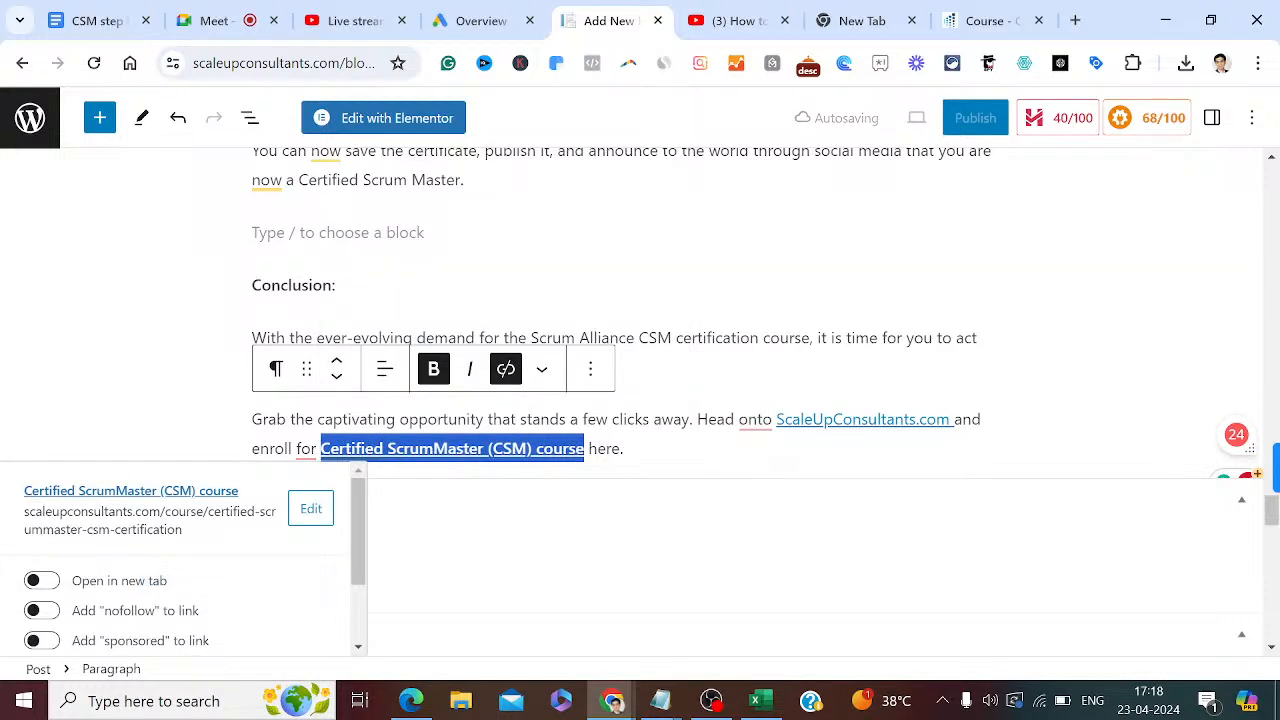
Inspect the target address of the ScaleUpConsultants.com link in the Conclusion without changing it.
{"action": "left_click", "coordinate": [786, 419]}
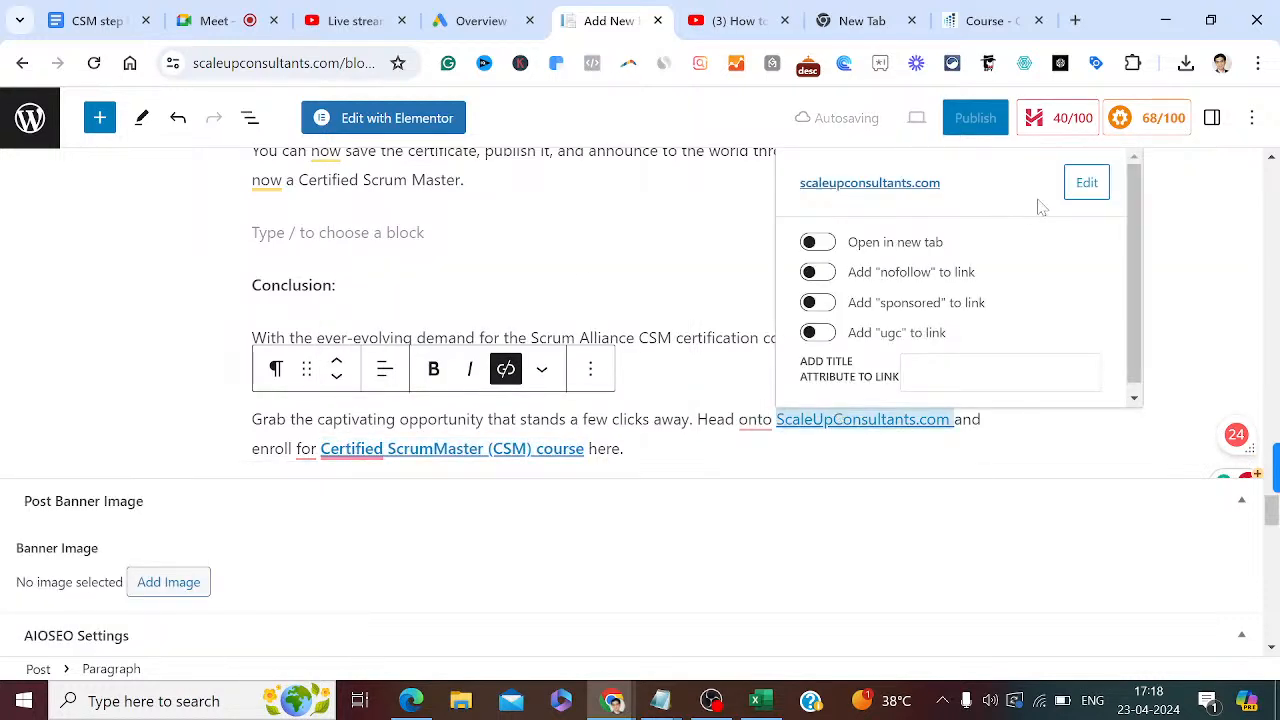
{"action": "left_click", "coordinate": [1085, 189]}
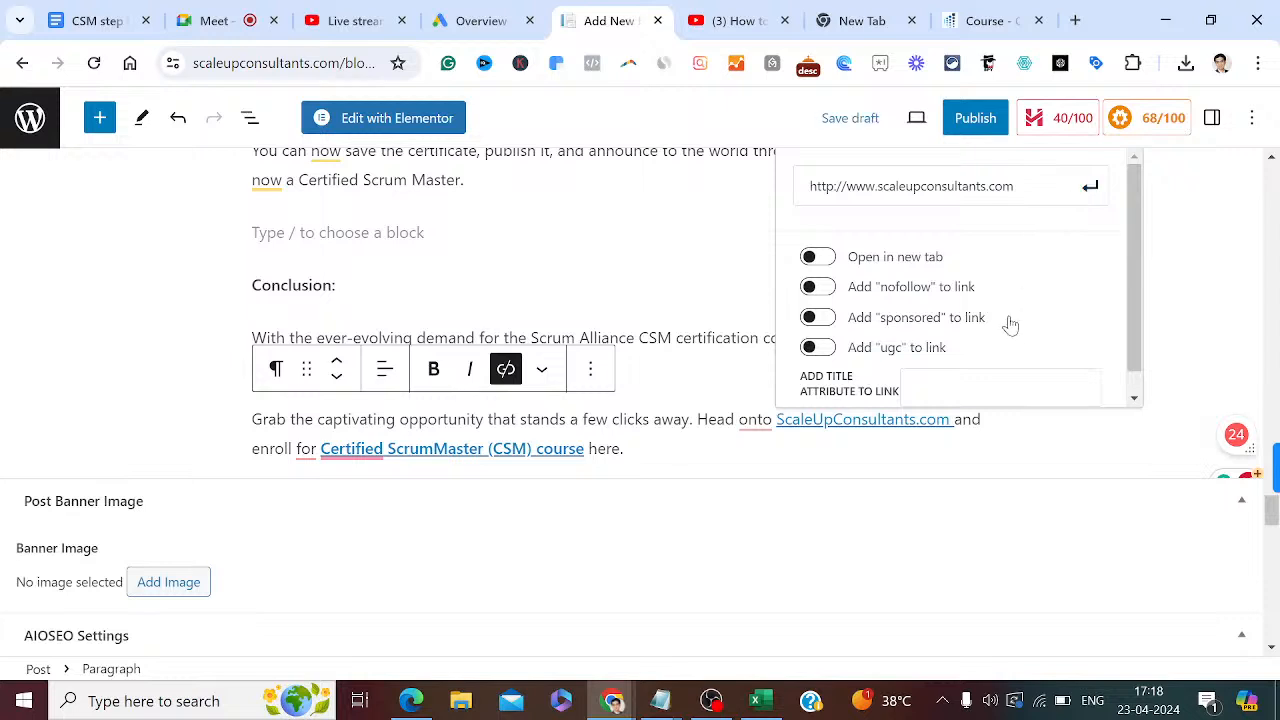
{"action": "left_click", "coordinate": [624, 449]}
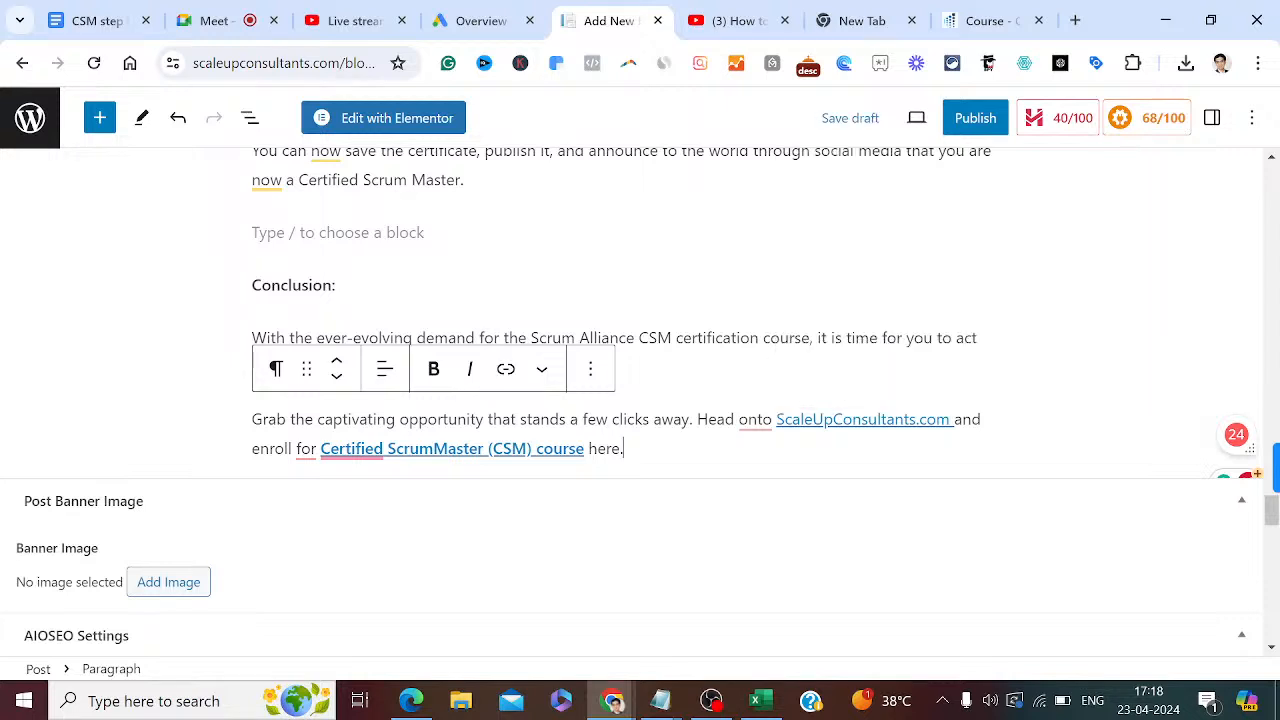
{"action": "left_click", "coordinate": [793, 419]}
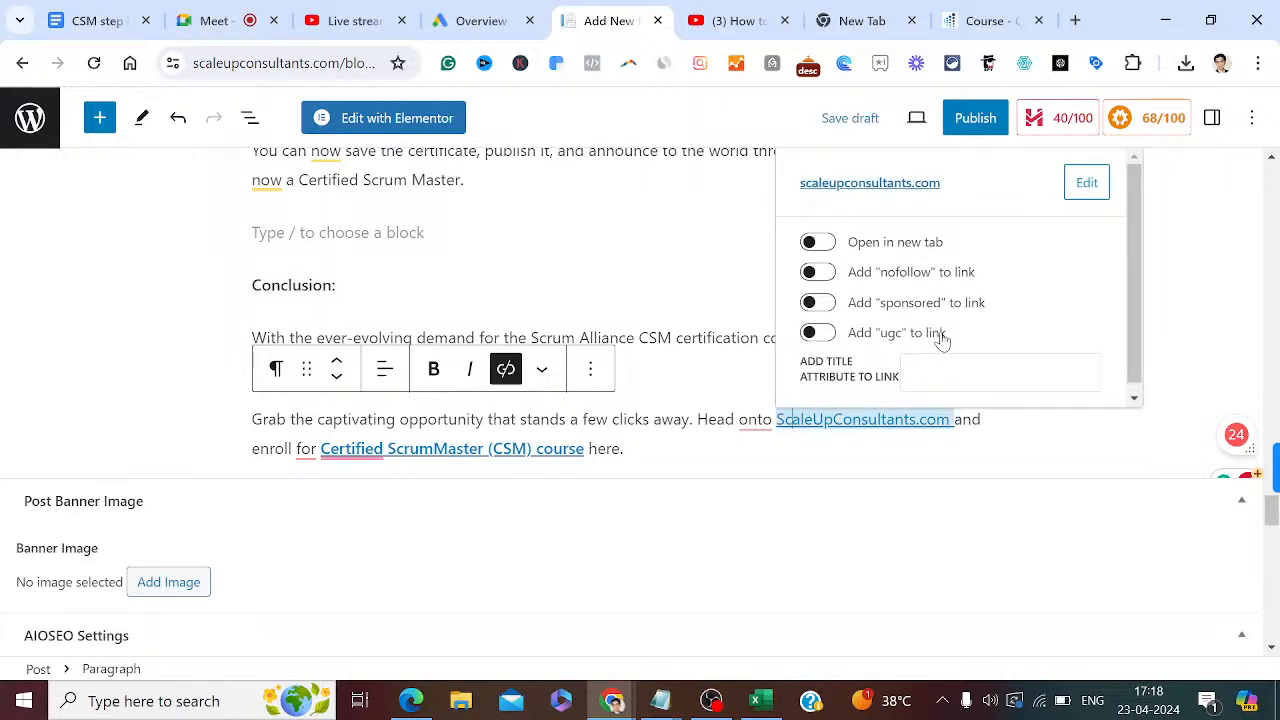
{"action": "left_click", "coordinate": [1078, 188]}
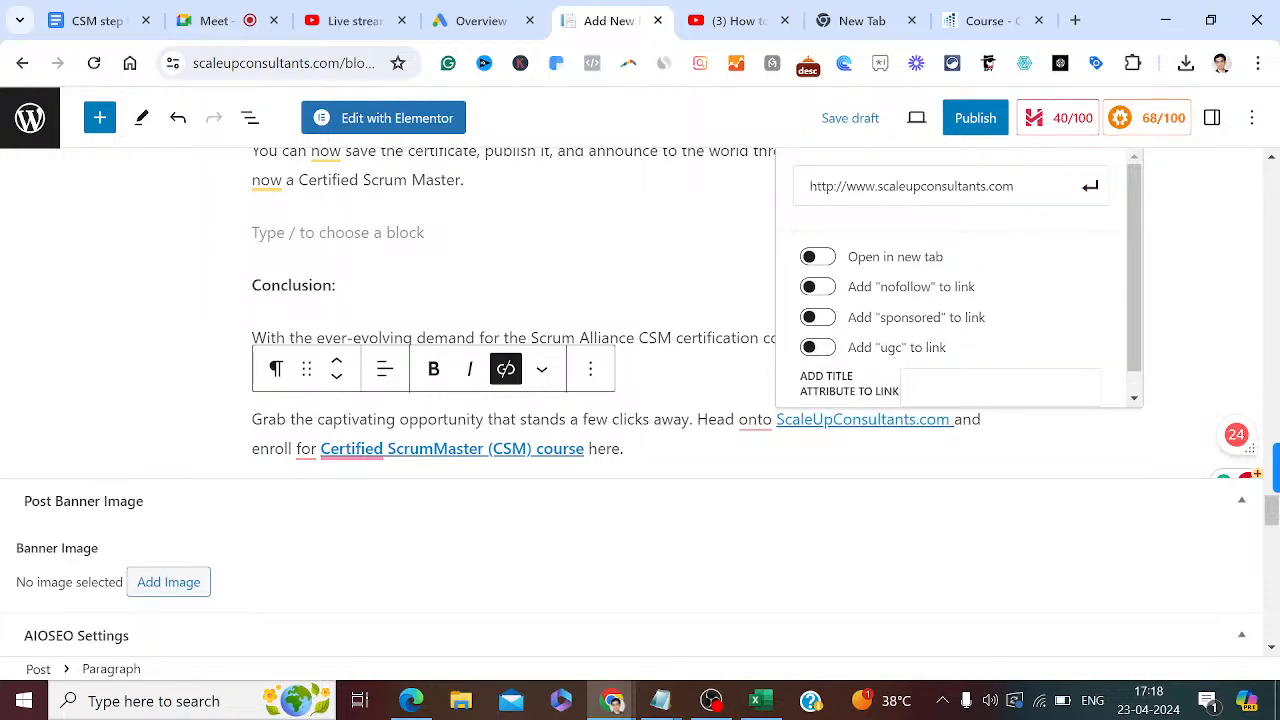
Split the last Conclusion paragraph so the sentence starting with "Head onto" becomes its own paragraph.
{"action": "left_click", "coordinate": [625, 449]}
{"action": "key", "text": "Left"}
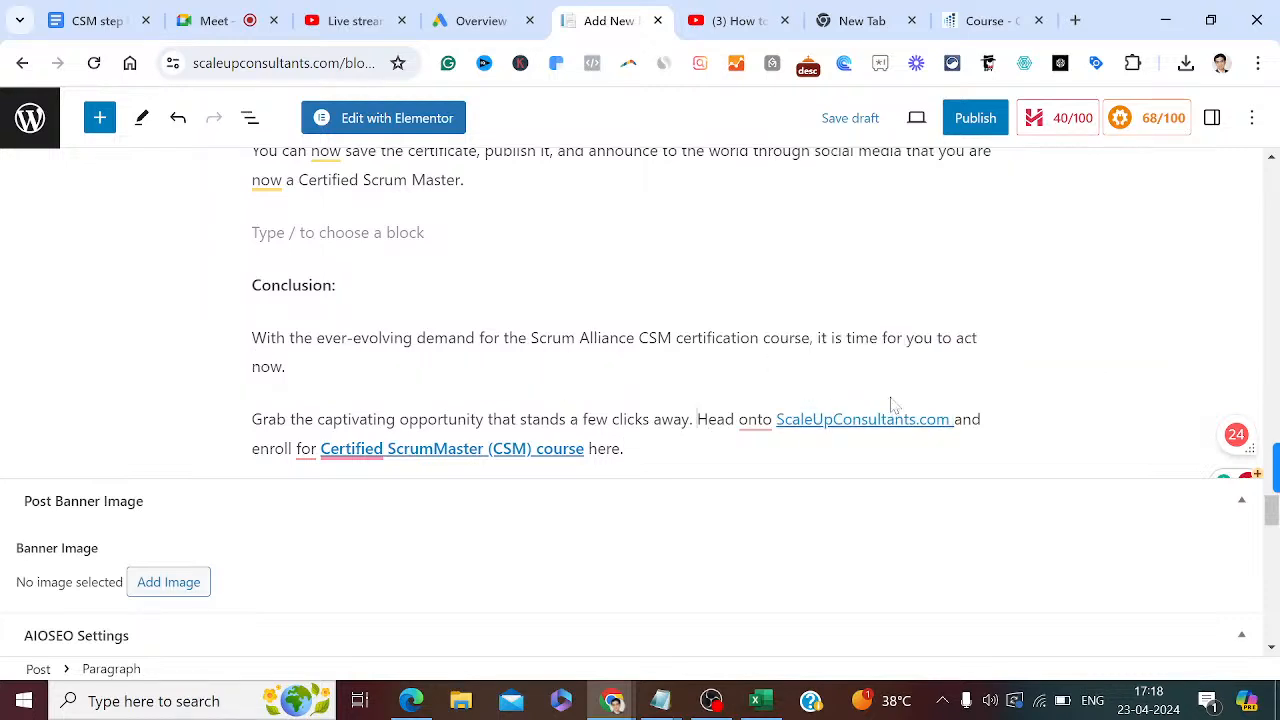
{"action": "key", "text": "Return"}
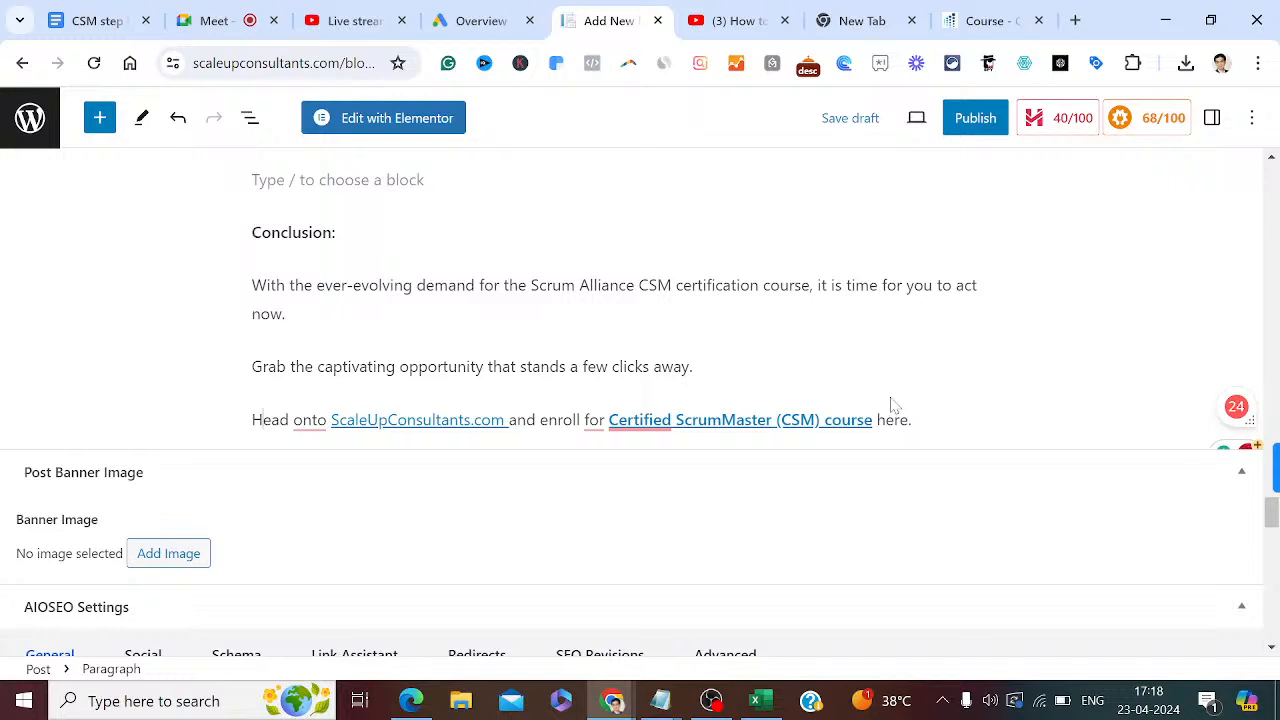
Shorten the linked text "ScaleUpConsultants.com" to "ScaleUpConsultants" in the "Head onto" paragraph.
{"action": "key", "text": "Right"}
{"action": "key", "text": "Right"}
{"action": "key", "text": "Right"}
{"action": "key", "text": "Right"}
{"action": "key", "text": "Right"}
{"action": "key", "text": "Right"}
{"action": "key", "text": "Right"}
{"action": "key", "text": "Right"}
{"action": "key", "text": "Right"}
{"action": "key", "text": "Right"}
{"action": "key", "text": "Right"}
{"action": "key", "text": "Right"}
{"action": "key", "text": "Right"}
{"action": "key", "text": "Right"}
{"action": "key", "text": "Right"}
{"action": "key", "text": "Right"}
{"action": "key", "text": "Right"}
{"action": "key", "text": "Right"}
{"action": "key", "text": "Right"}
{"action": "key", "text": "Right"}
{"action": "key", "text": "Right"}
{"action": "key", "text": "Right"}
{"action": "key", "text": "Right"}
{"action": "key", "text": "Right"}
{"action": "key", "text": "Right"}
{"action": "key", "text": "Right"}
{"action": "key", "text": "Right"}
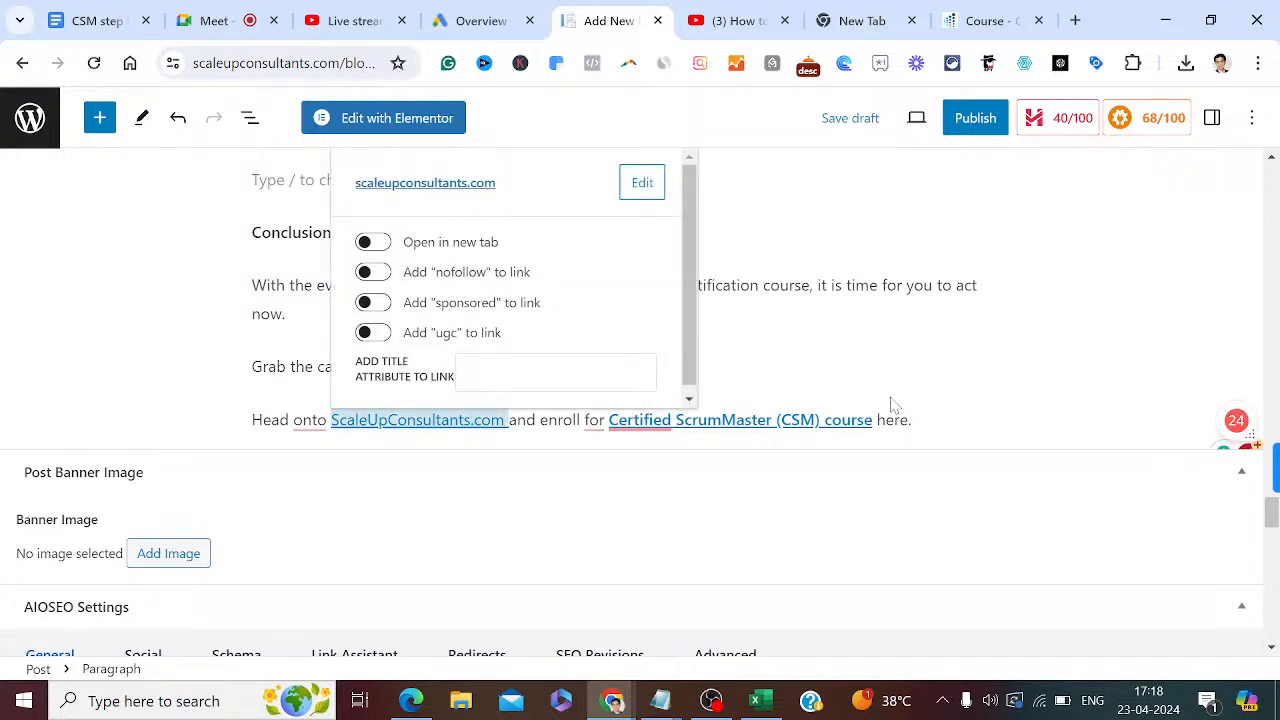
{"action": "key", "text": "Right"}
{"action": "key", "text": "shift+Right"}
{"action": "key", "text": "shift+Right"}
{"action": "key", "text": "shift+Right"}
{"action": "key", "text": "shift+Right"}
{"action": "key", "text": "shift+Right"}
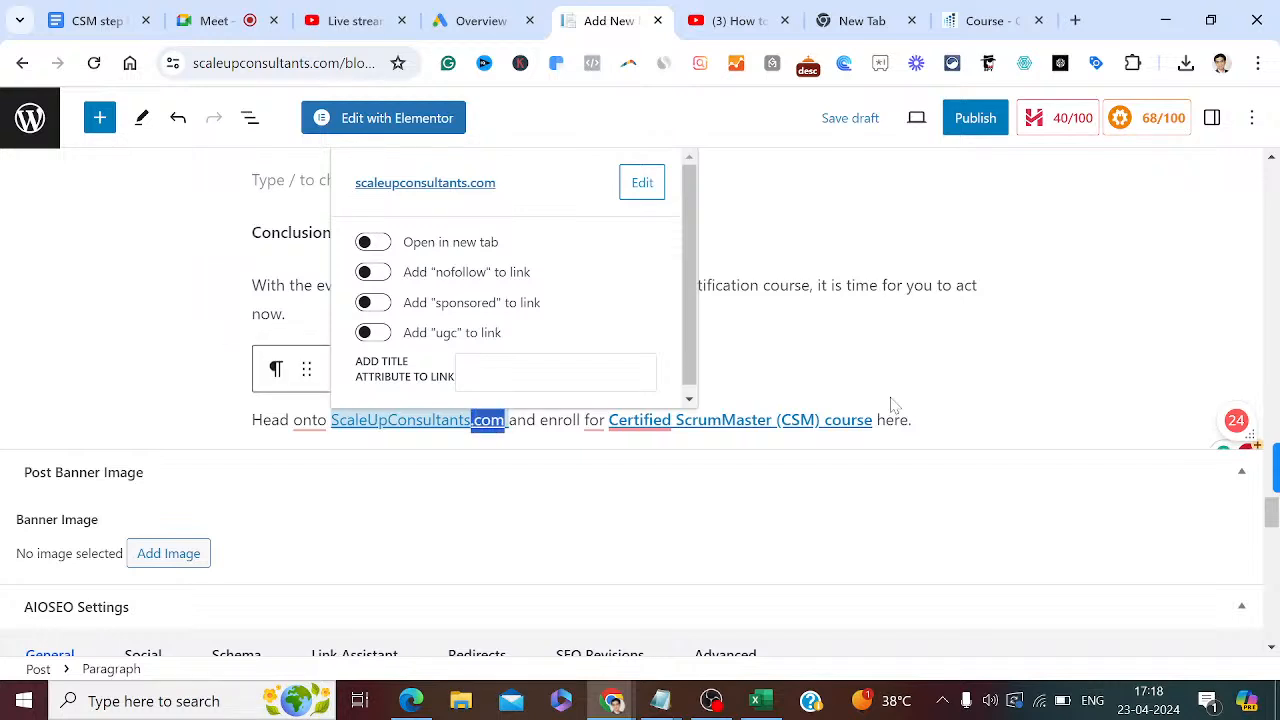
{"action": "key", "text": "BackSpace"}
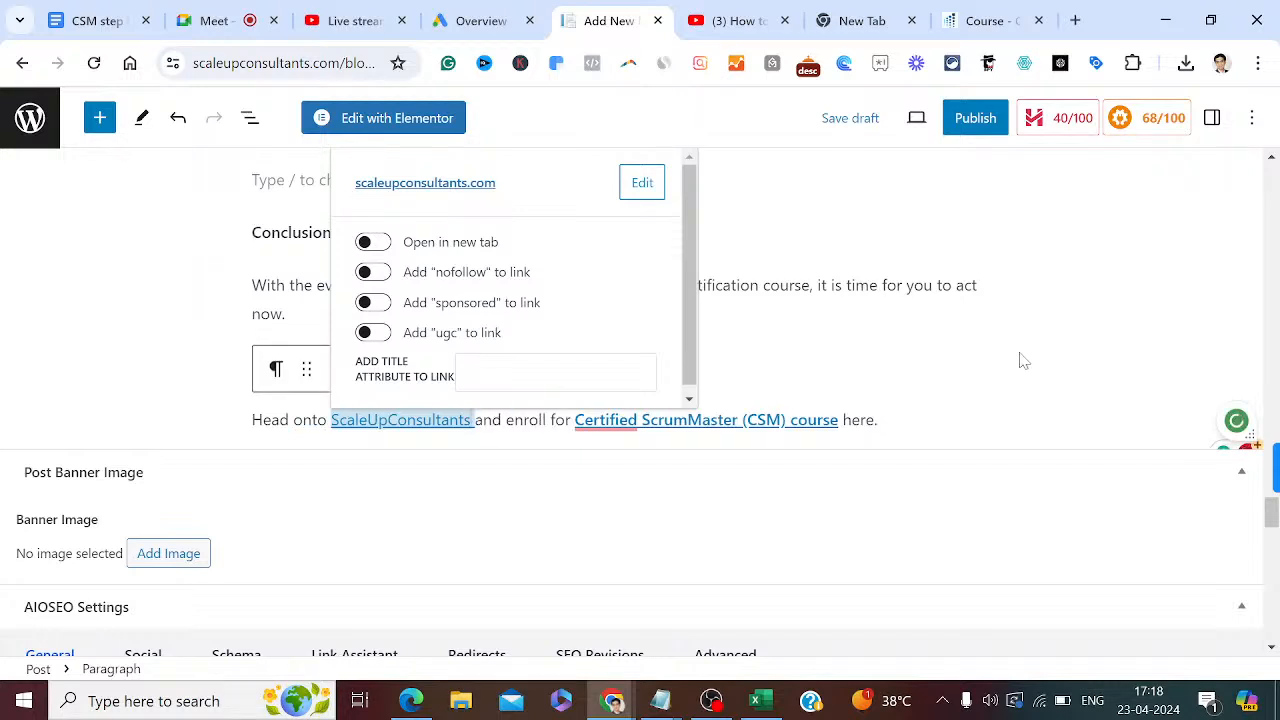
Dismiss the ScaleUpConsultants link settings and remove the stray empty block below the "Head onto" paragraph.
{"action": "left_click", "coordinate": [1022, 360]}
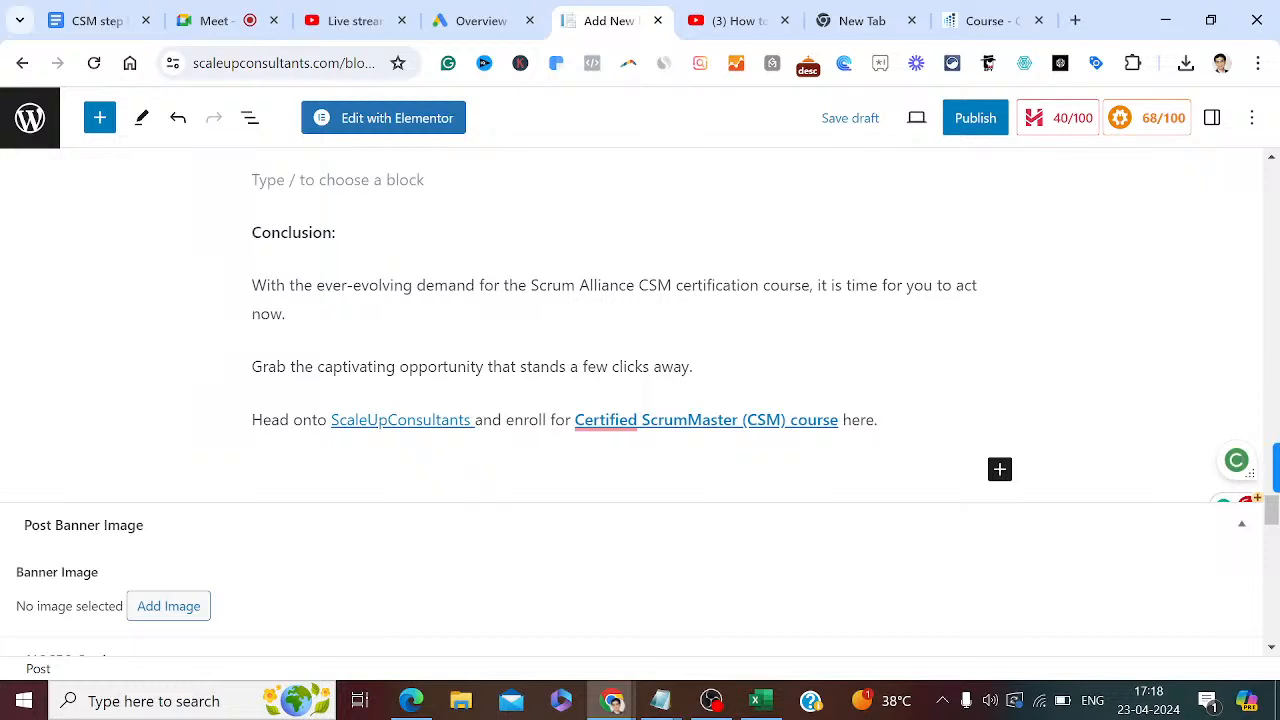
{"action": "key", "text": "BackSpace"}
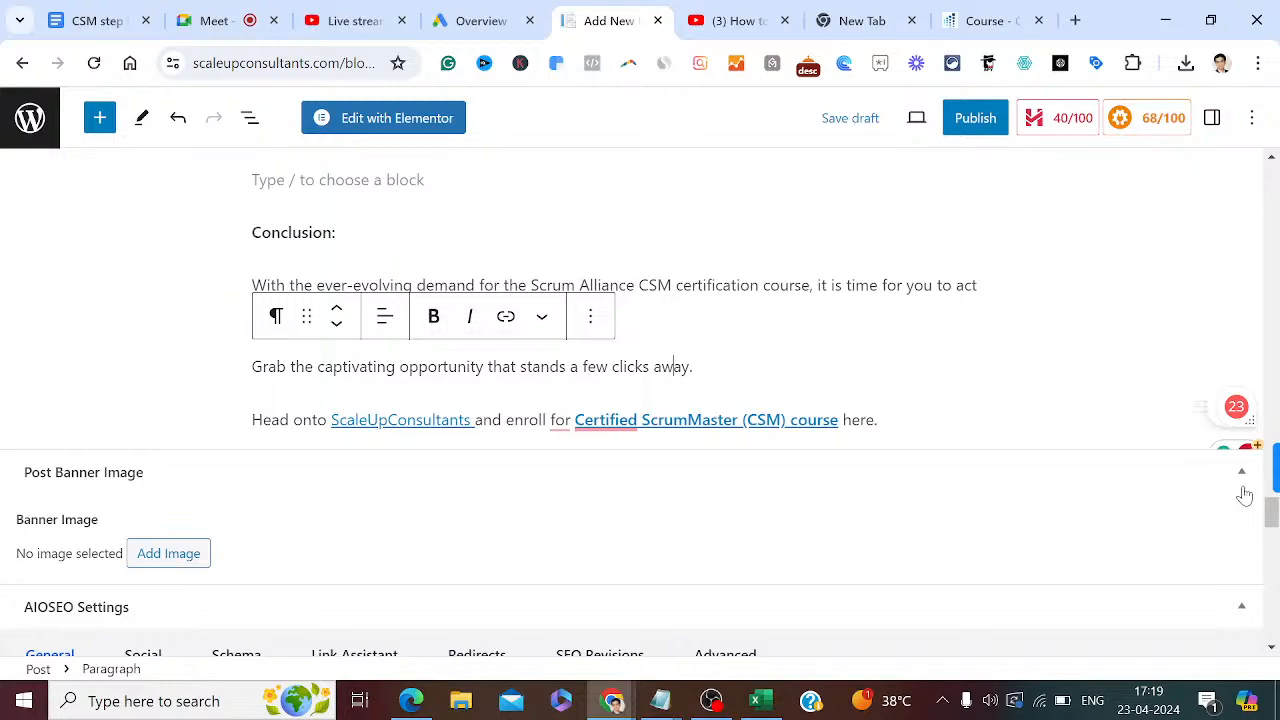
Insert an empty paragraph between the "Curriculum Overview" subheading and its list, and another below the "Training Methods" subheading.
{"action": "left_click_drag", "start_coordinate": [1273, 522], "coordinate": [1271, 262]}
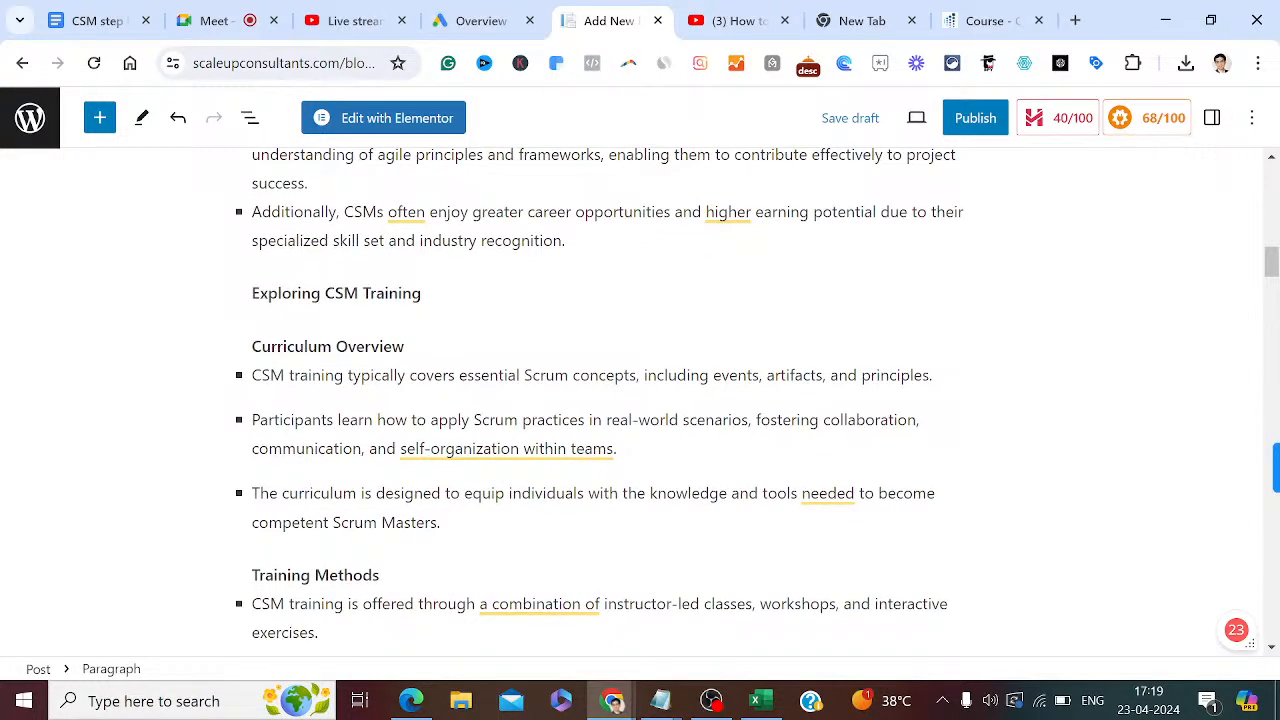
{"action": "left_click", "coordinate": [405, 347]}
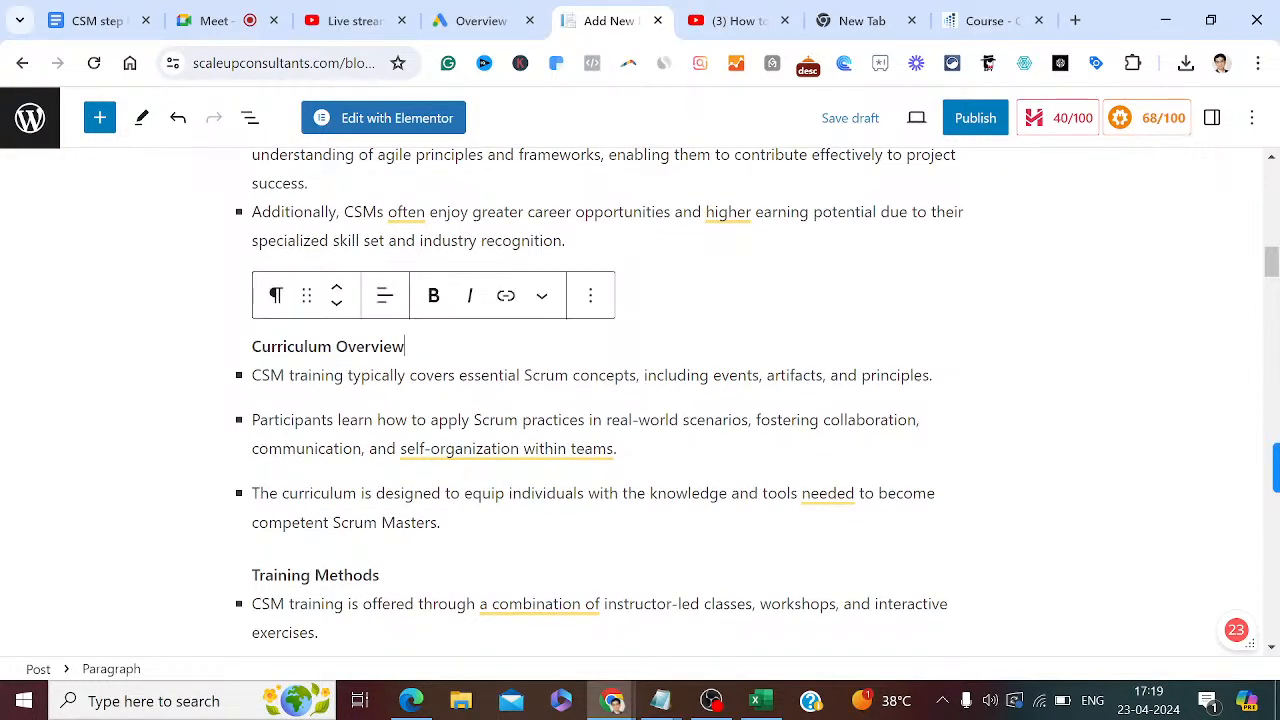
{"action": "key", "text": "Return"}
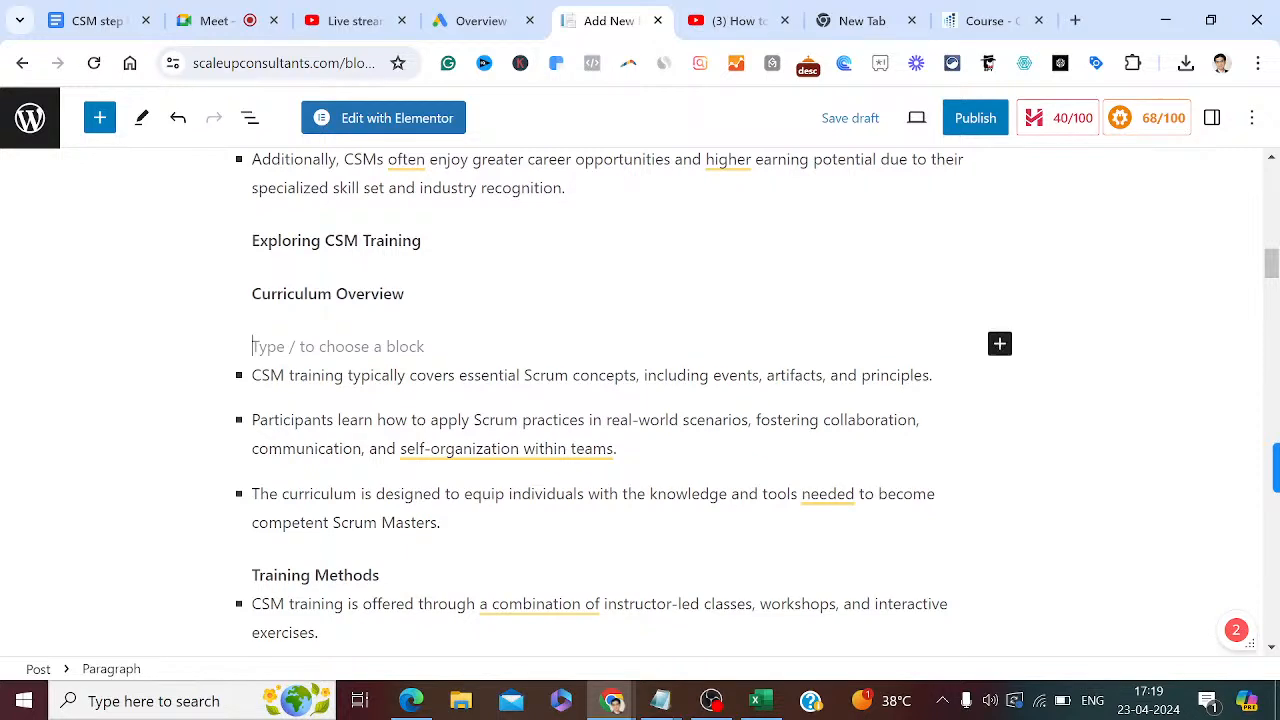
{"action": "left_click", "coordinate": [381, 575]}
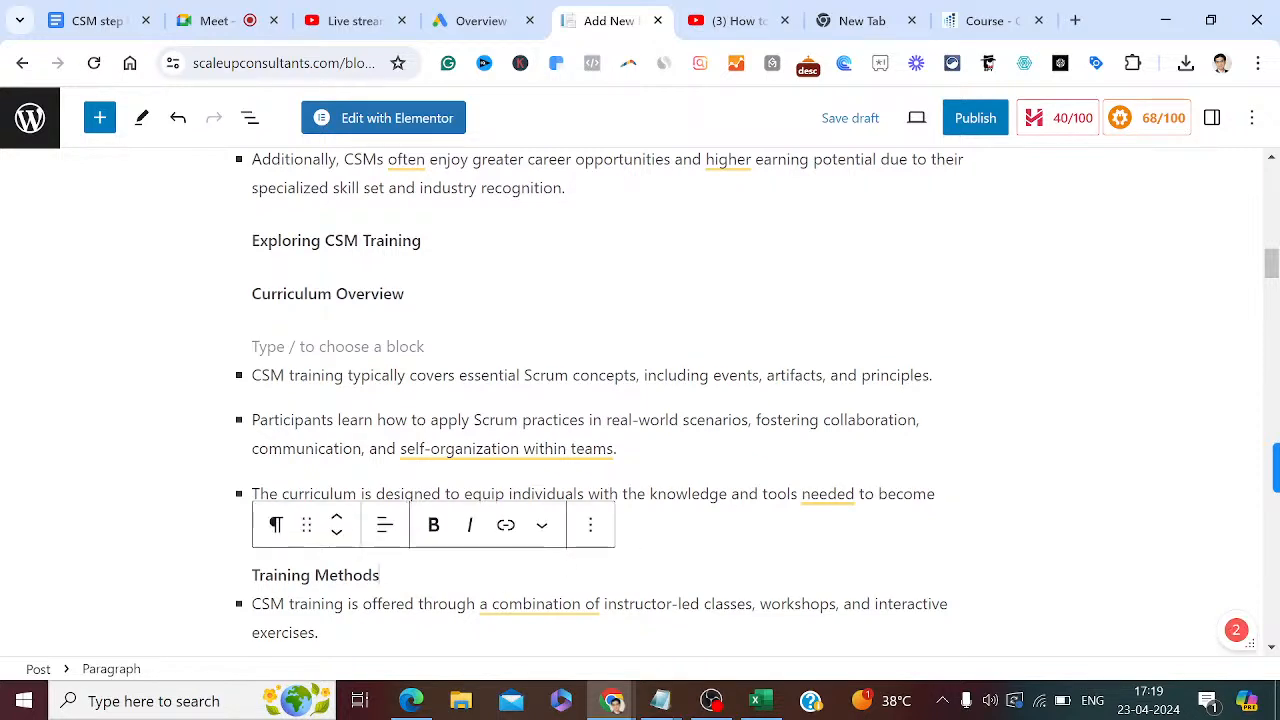
{"action": "key", "text": "Return"}
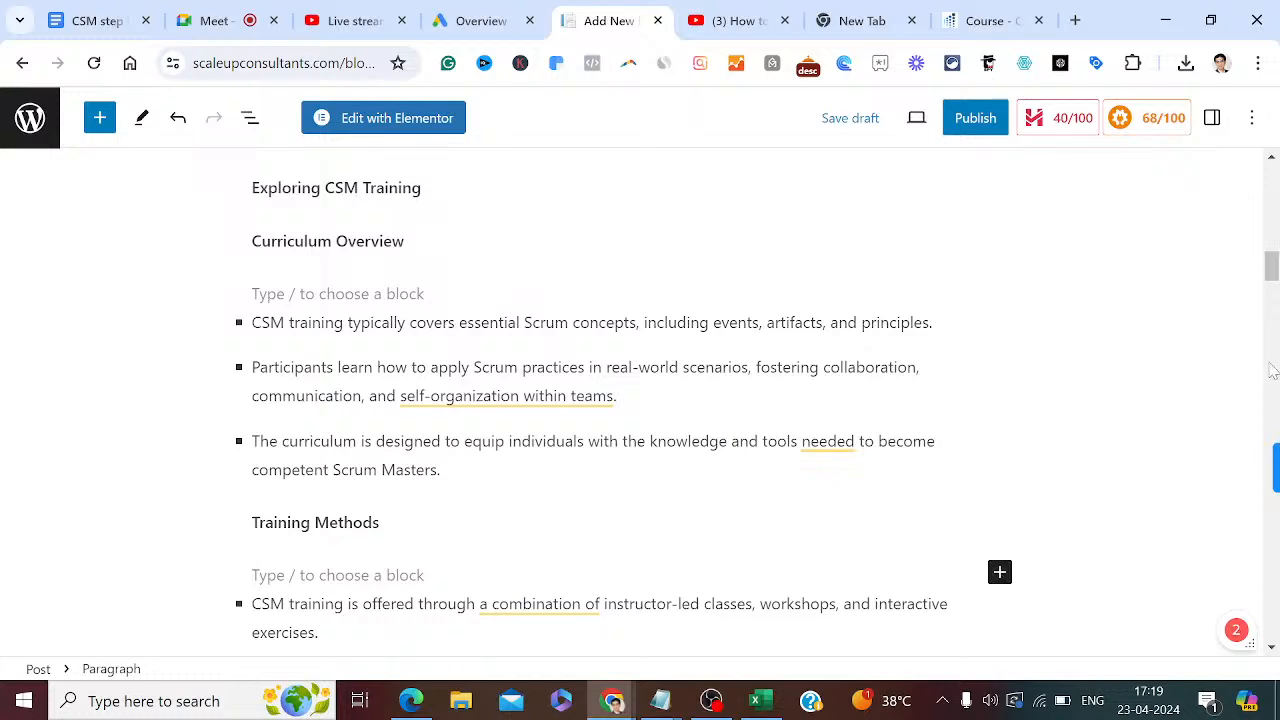
Insert an empty paragraph below each of the subheadings "Career Advancement Opportunities" and "Enhanced Project Management Skills".
{"action": "left_click_drag", "start_coordinate": [1274, 289], "coordinate": [1274, 317]}
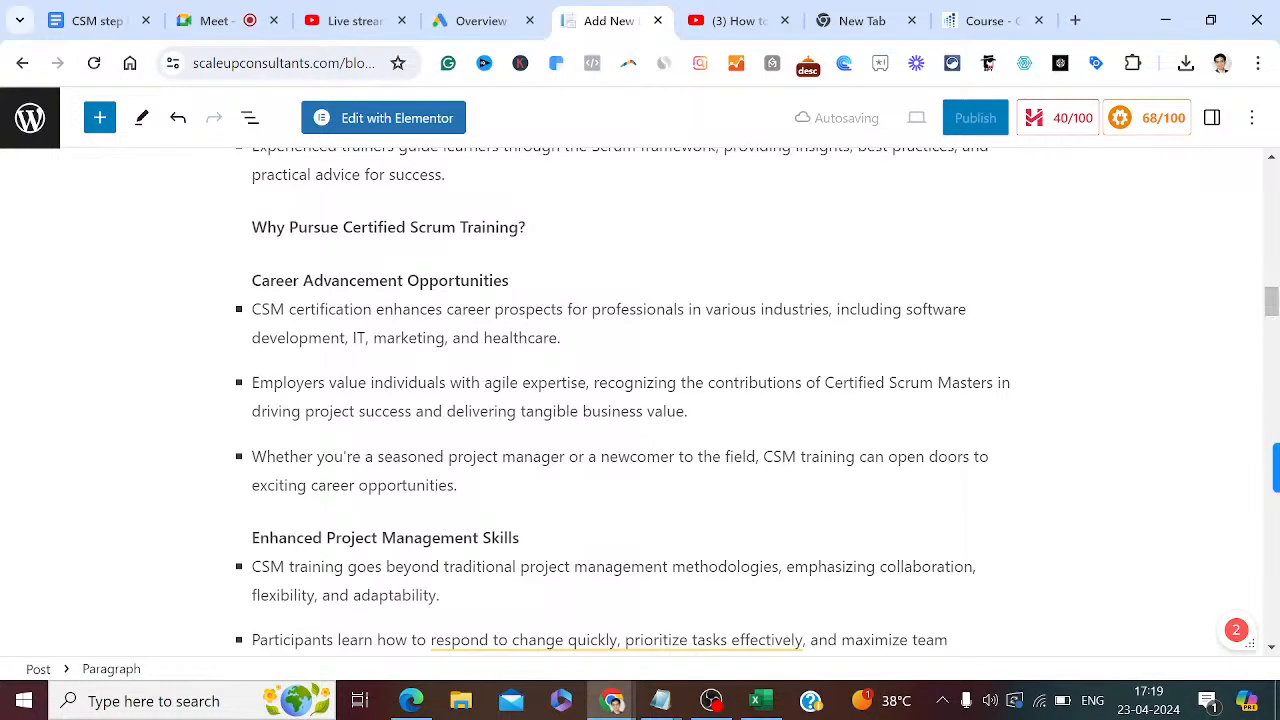
{"action": "left_click", "coordinate": [510, 281]}
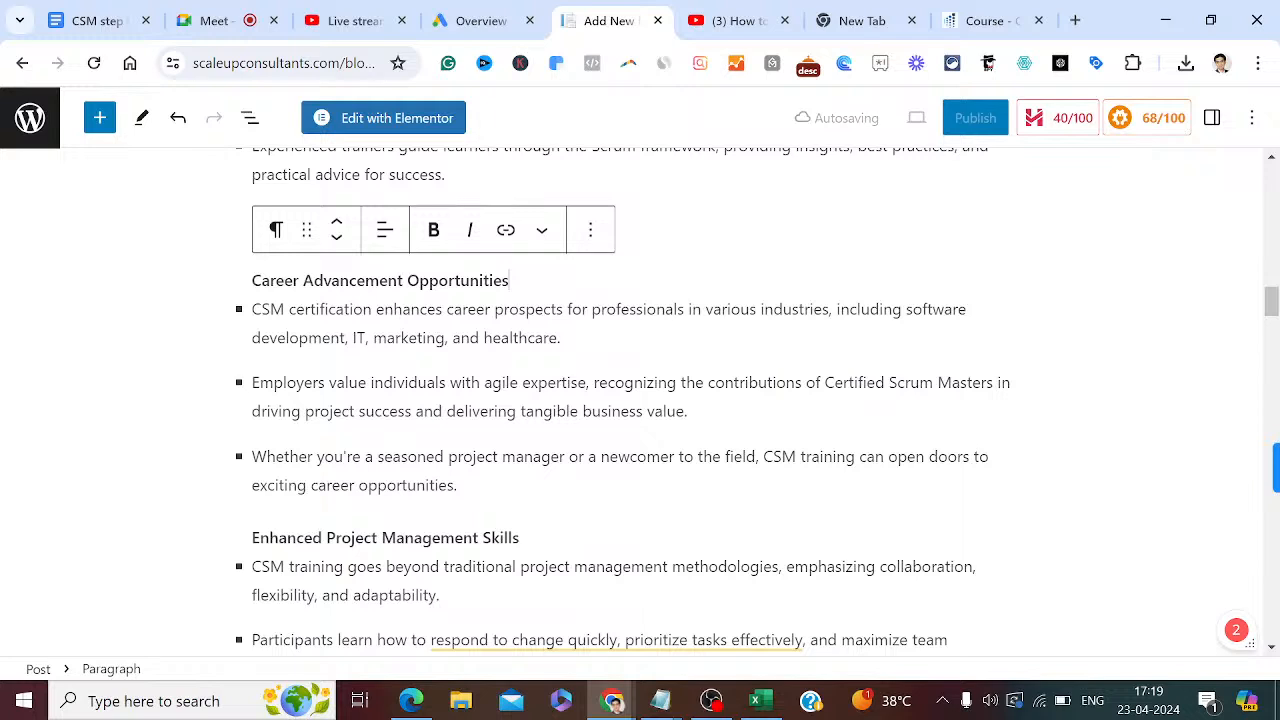
{"action": "key", "text": "Return"}
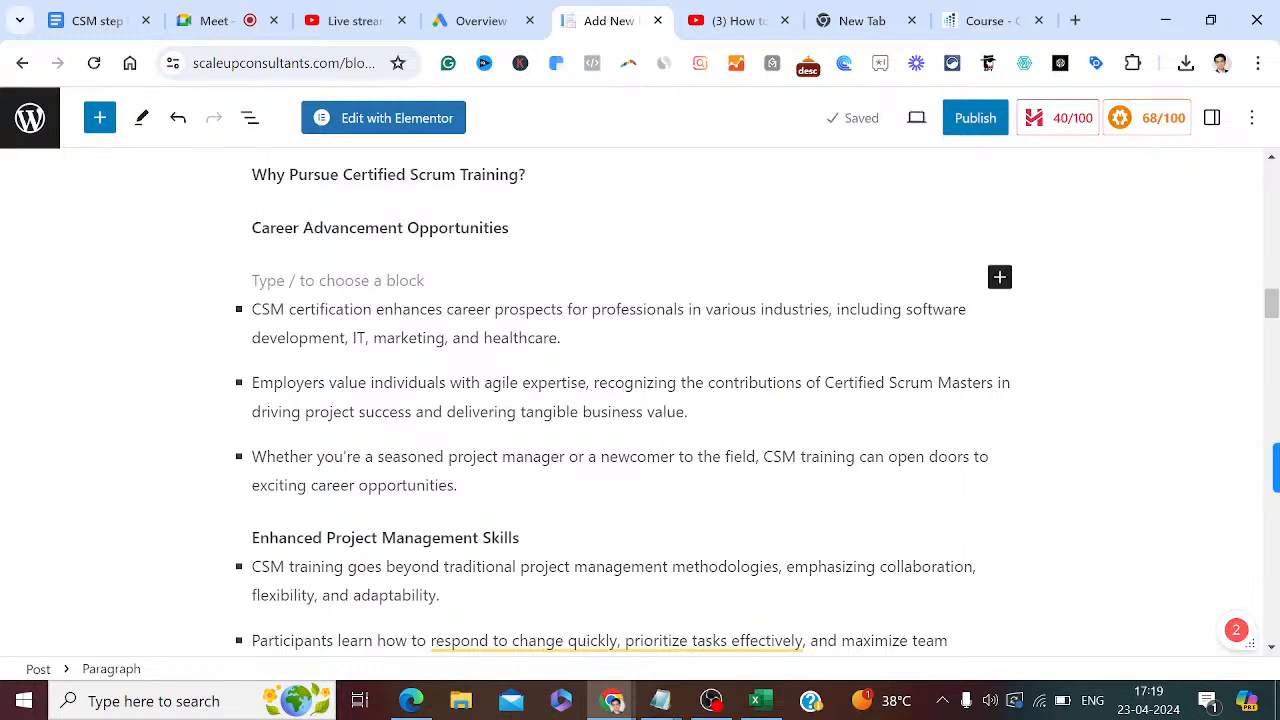
{"action": "left_click", "coordinate": [520, 538]}
{"action": "key", "text": "Return"}
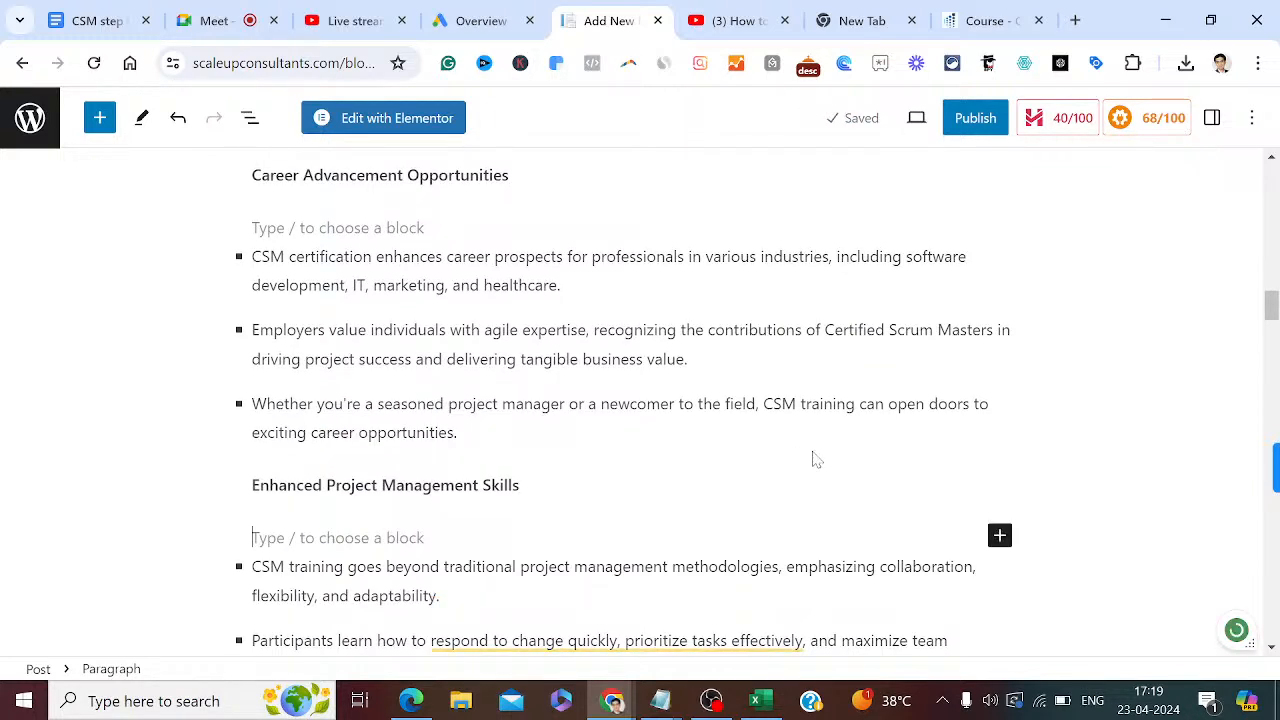
Add an empty paragraph before the bullet lists under "Industries and Sectors" and "Job Roles and Positions".
{"action": "left_click_drag", "start_coordinate": [1271, 302], "coordinate": [1272, 335]}
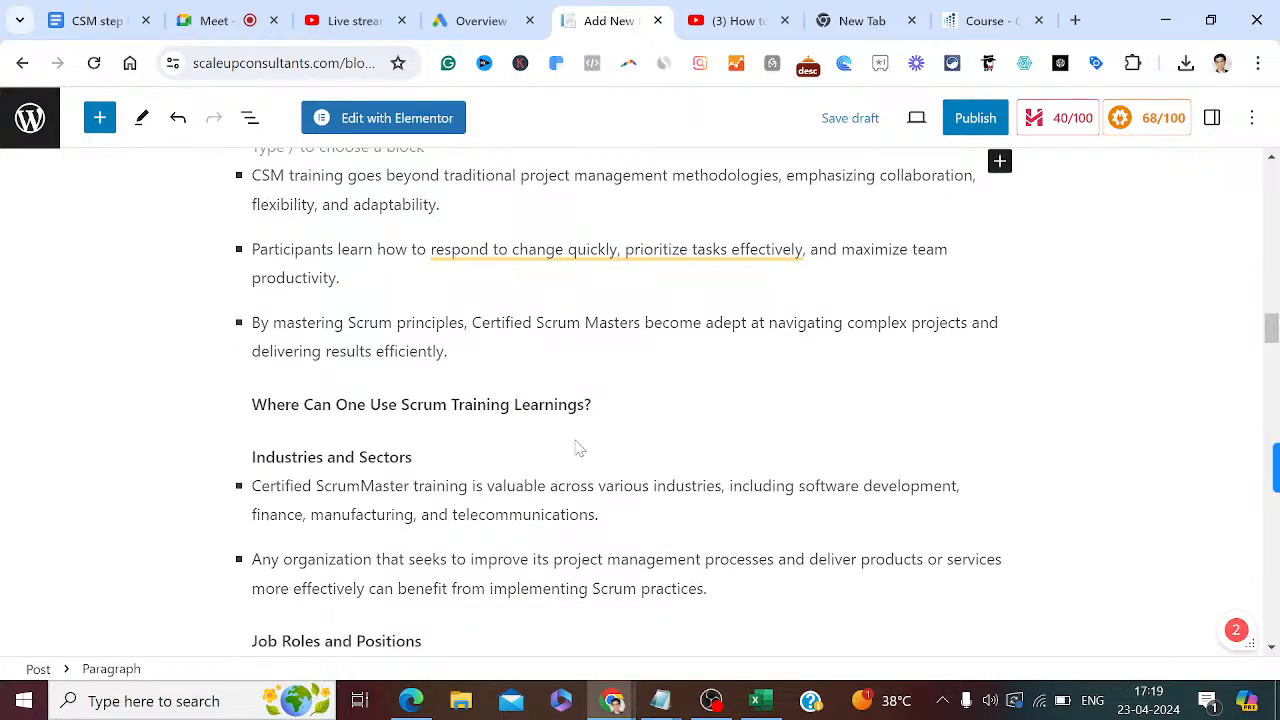
{"action": "left_click", "coordinate": [413, 458]}
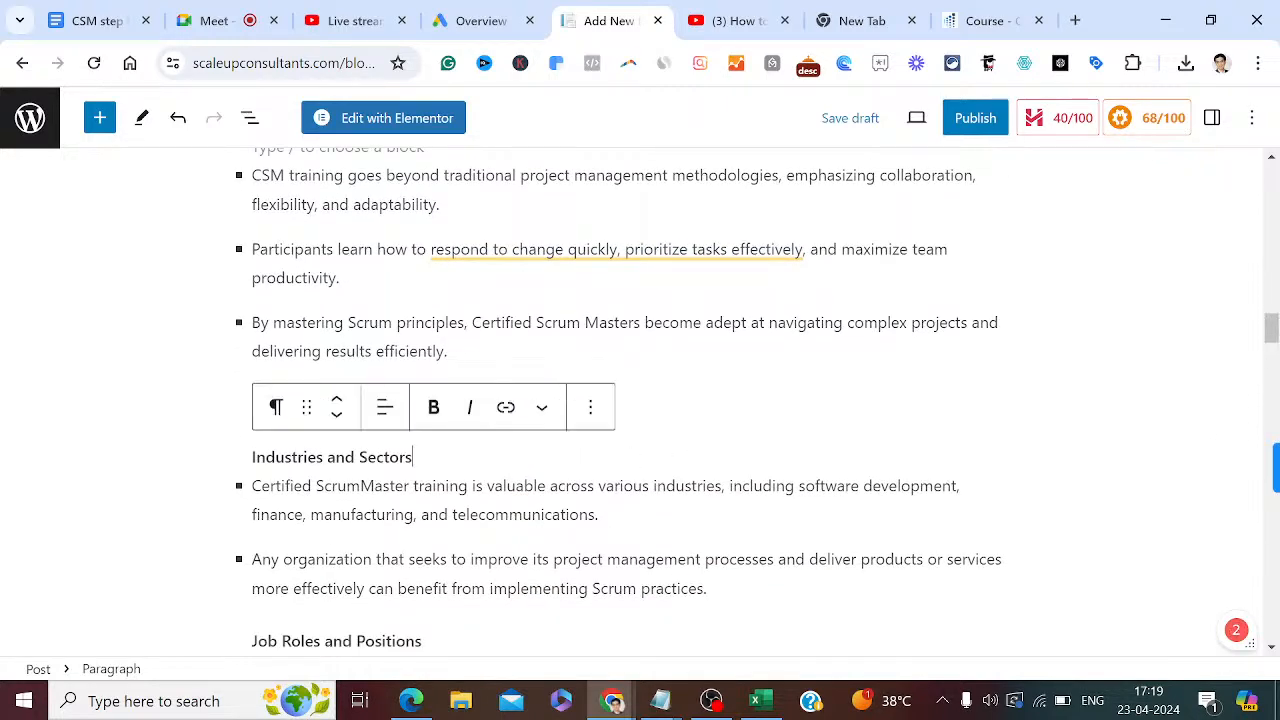
{"action": "key", "text": "Return"}
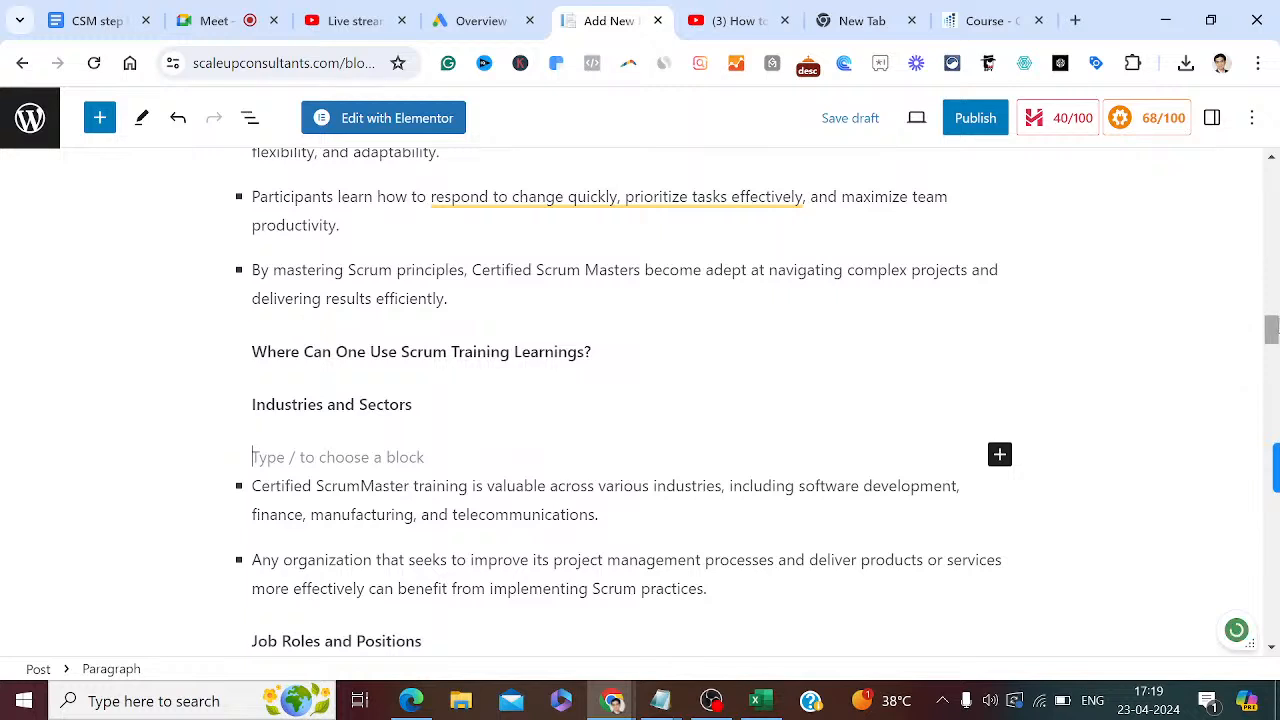
{"action": "left_click_drag", "start_coordinate": [1272, 332], "coordinate": [1273, 346]}
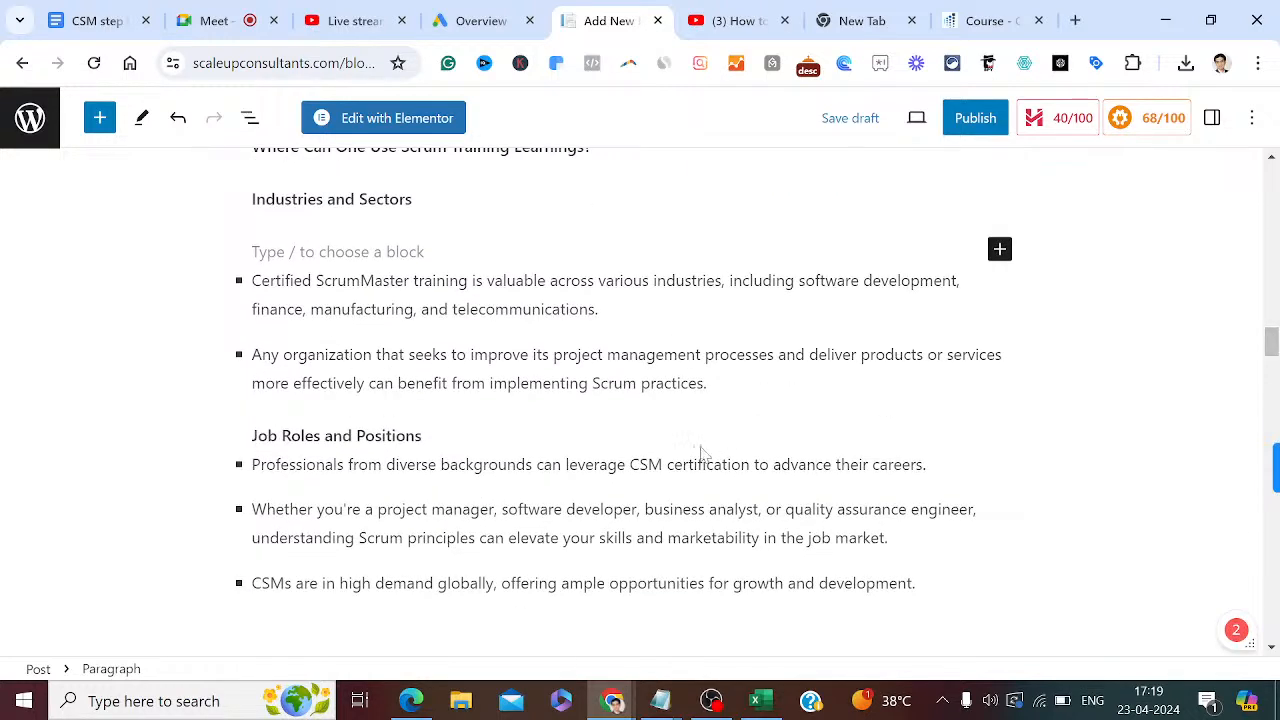
{"action": "left_click", "coordinate": [424, 436]}
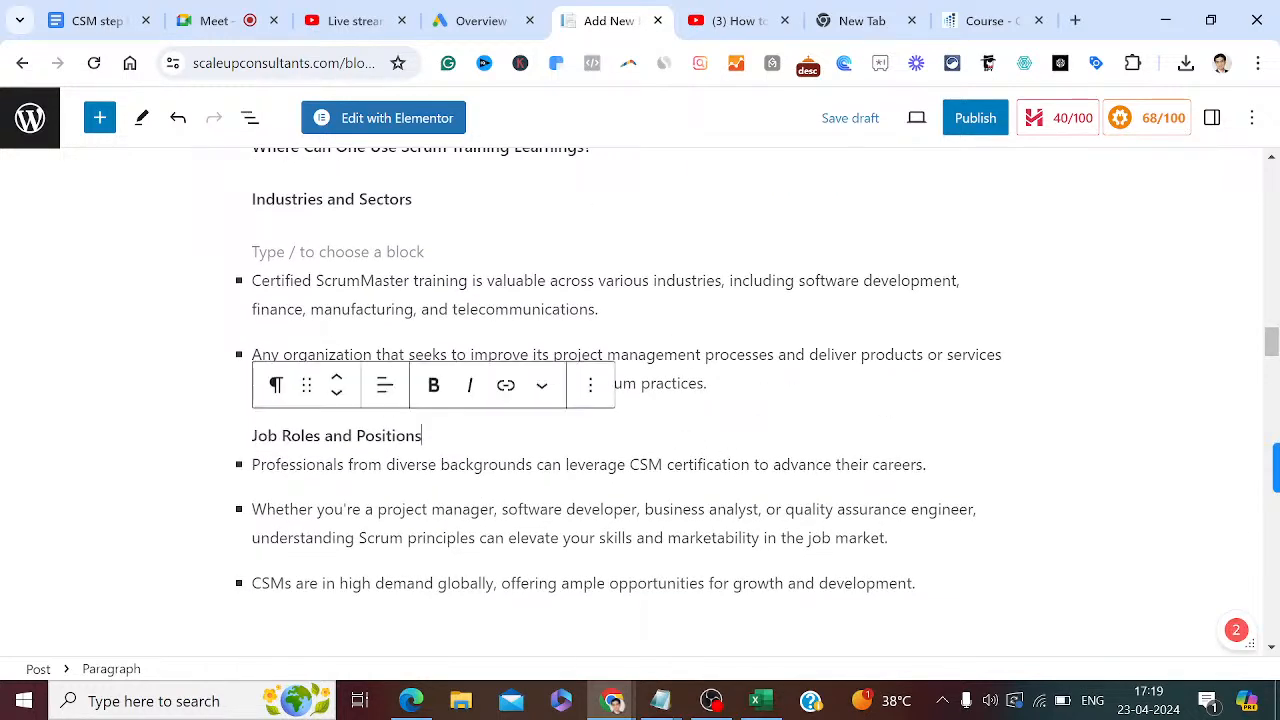
{"action": "key", "text": "Return"}
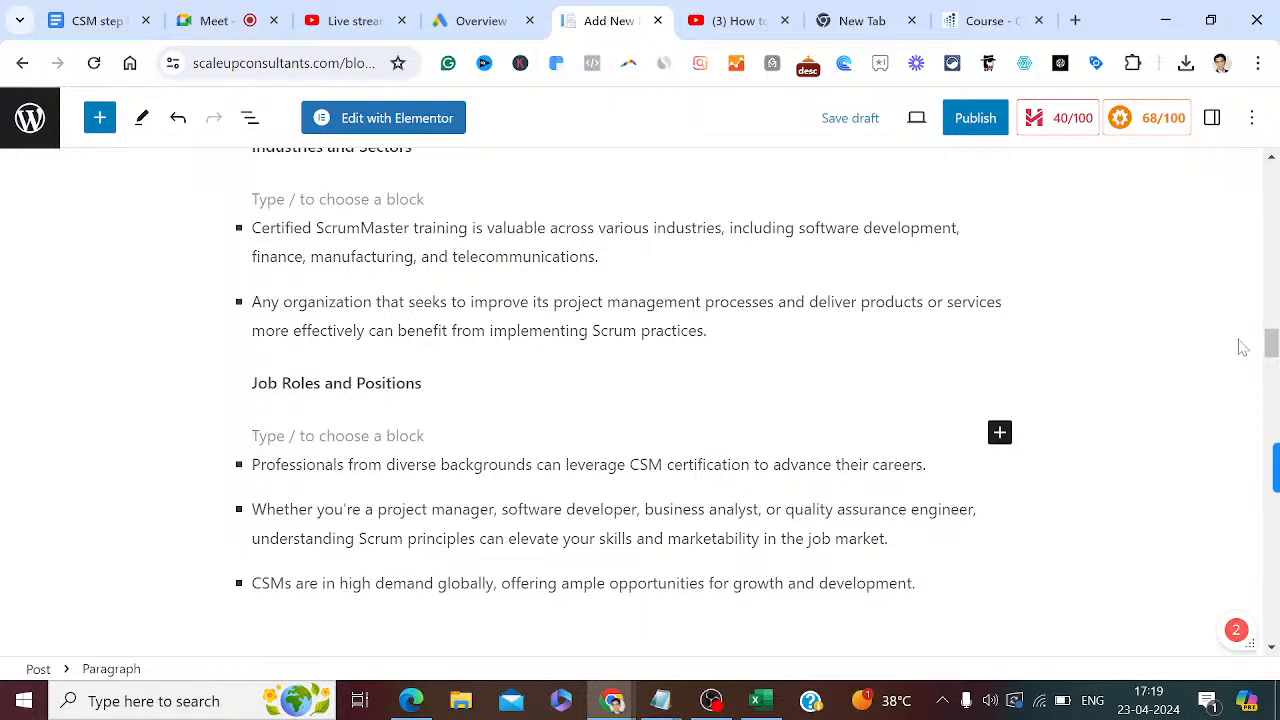
Insert an empty paragraph below the "Exam pattern of the CSM exam:" subheading and check the rest of the post through the Conclusion.
{"action": "left_click_drag", "start_coordinate": [1273, 343], "coordinate": [1273, 362]}
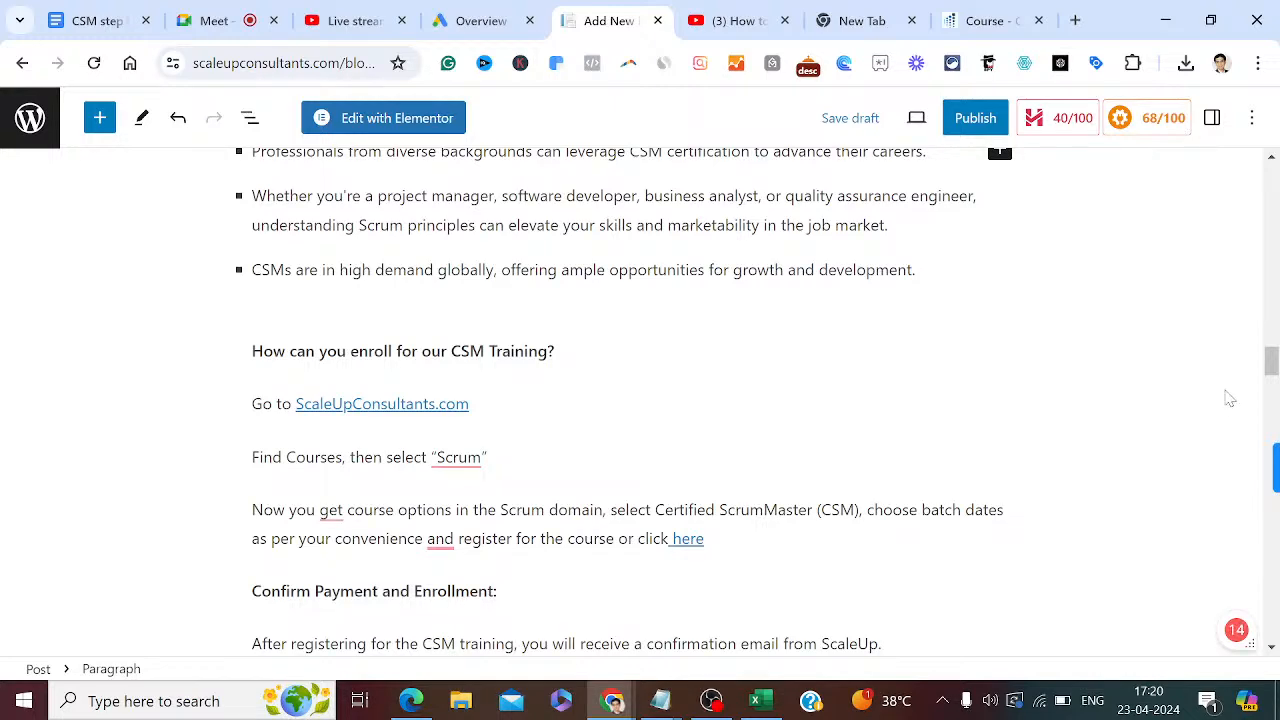
{"action": "left_click_drag", "start_coordinate": [1272, 370], "coordinate": [1274, 482]}
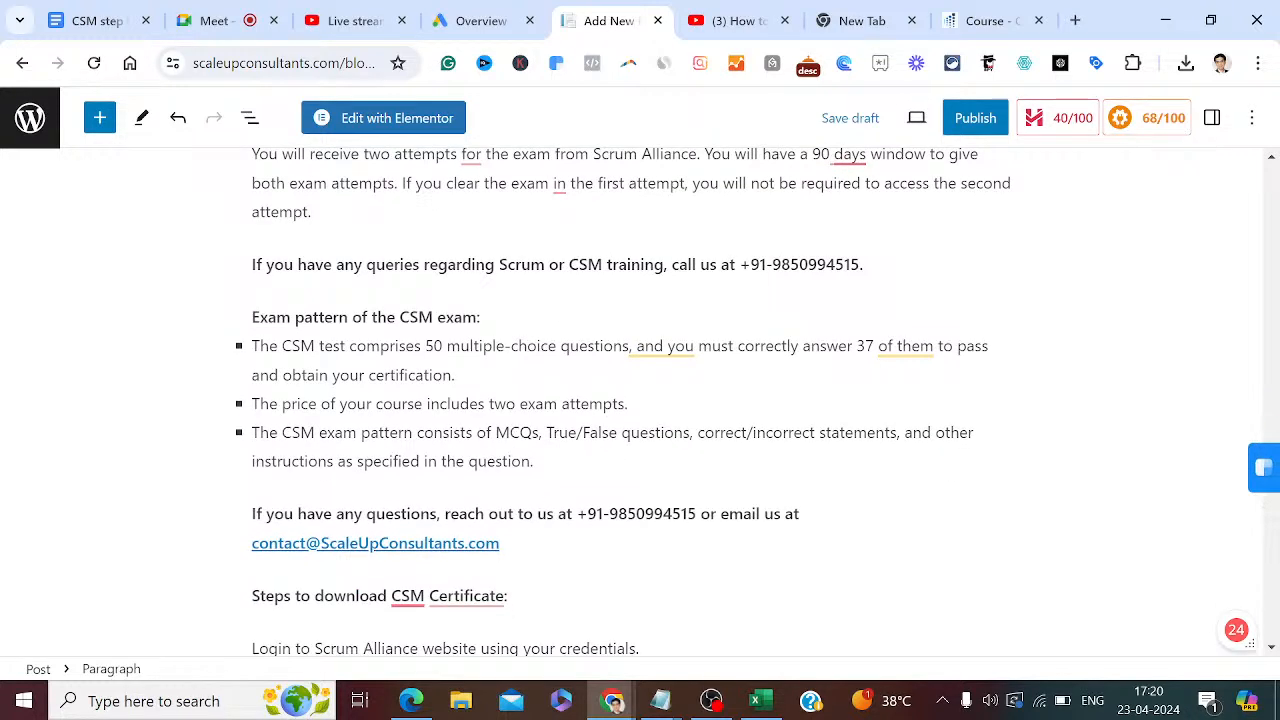
{"action": "left_click", "coordinate": [482, 318]}
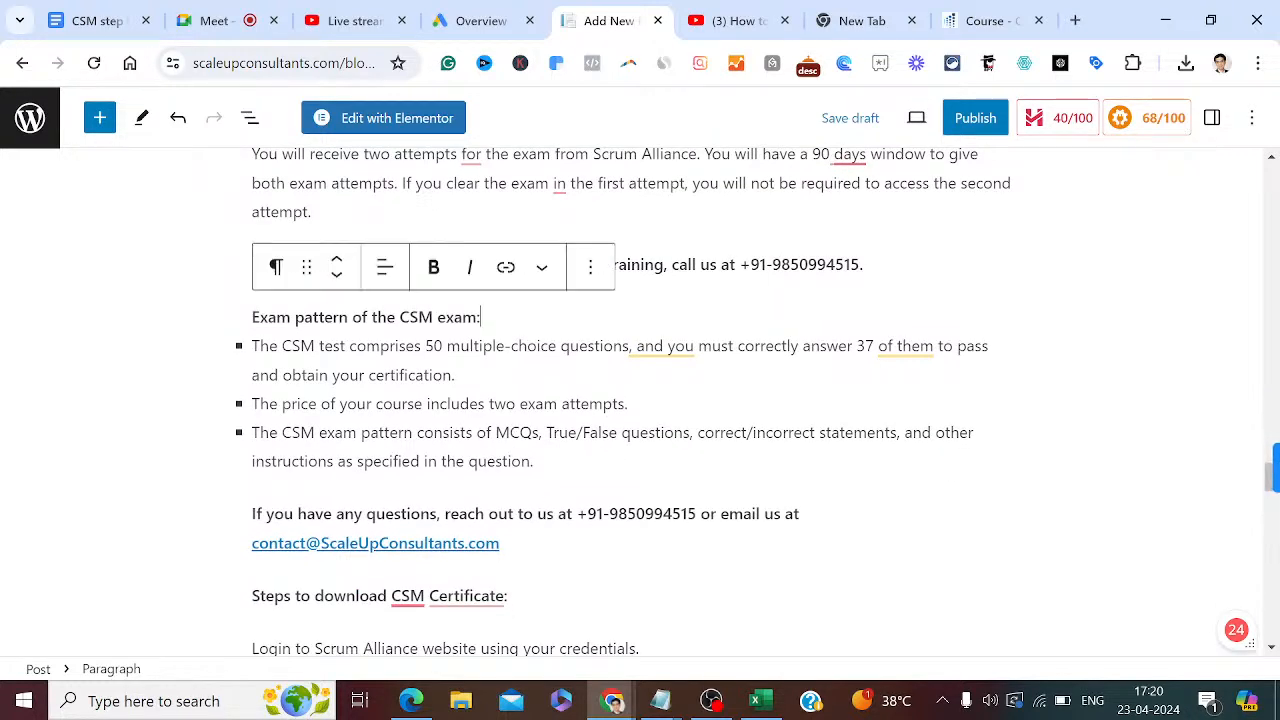
{"action": "key", "text": "Return"}
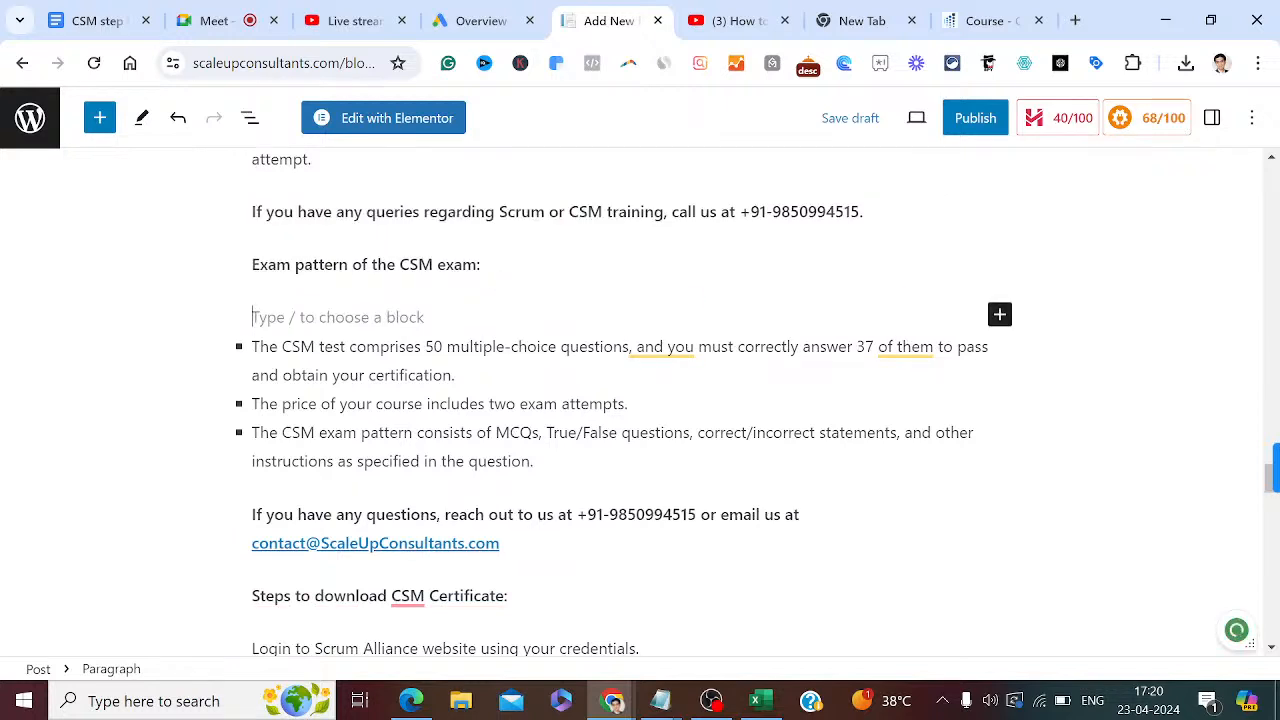
{"action": "triple_click", "coordinate": [665, 211]}
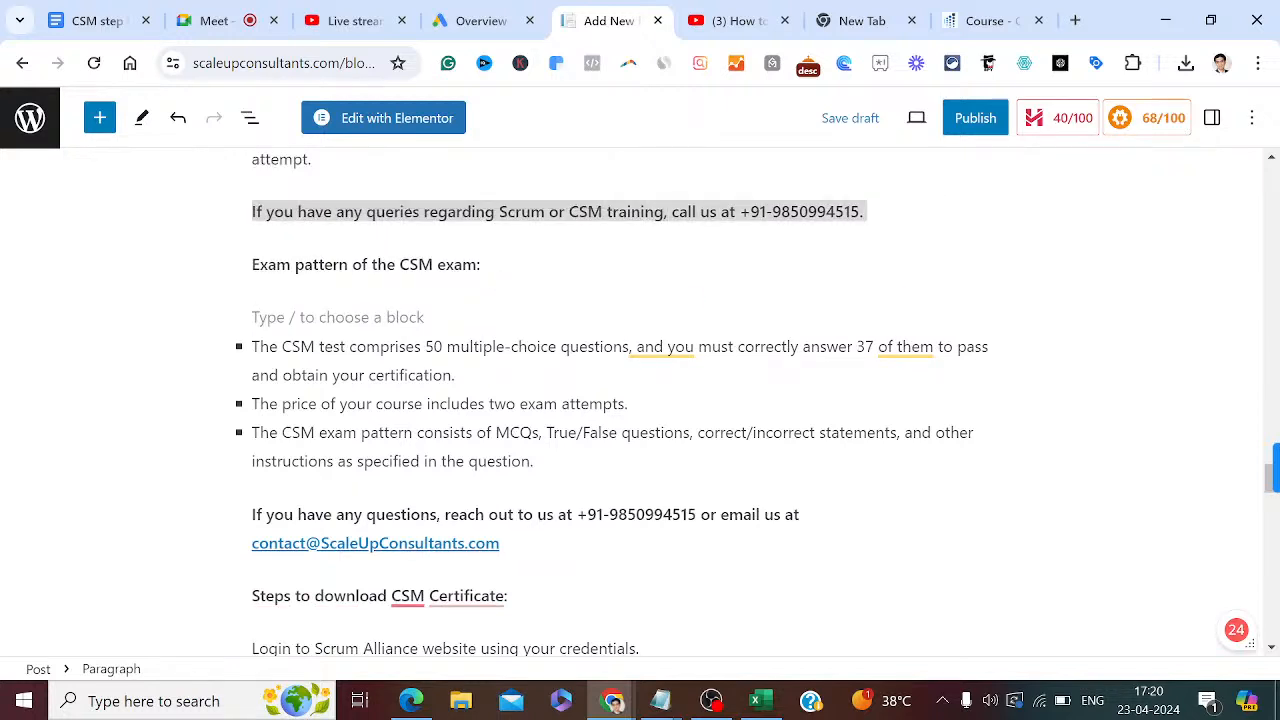
{"action": "left_click", "coordinate": [482, 265]}
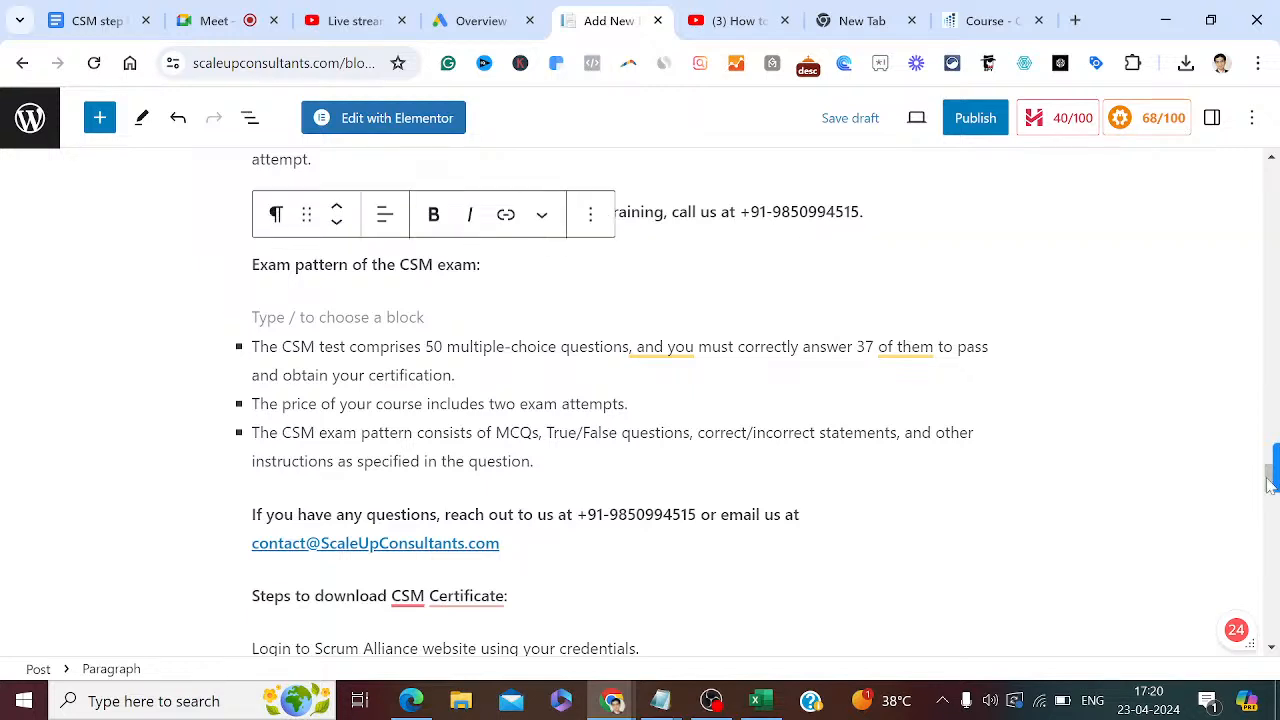
{"action": "left_click_drag", "start_coordinate": [1272, 485], "coordinate": [1271, 520]}
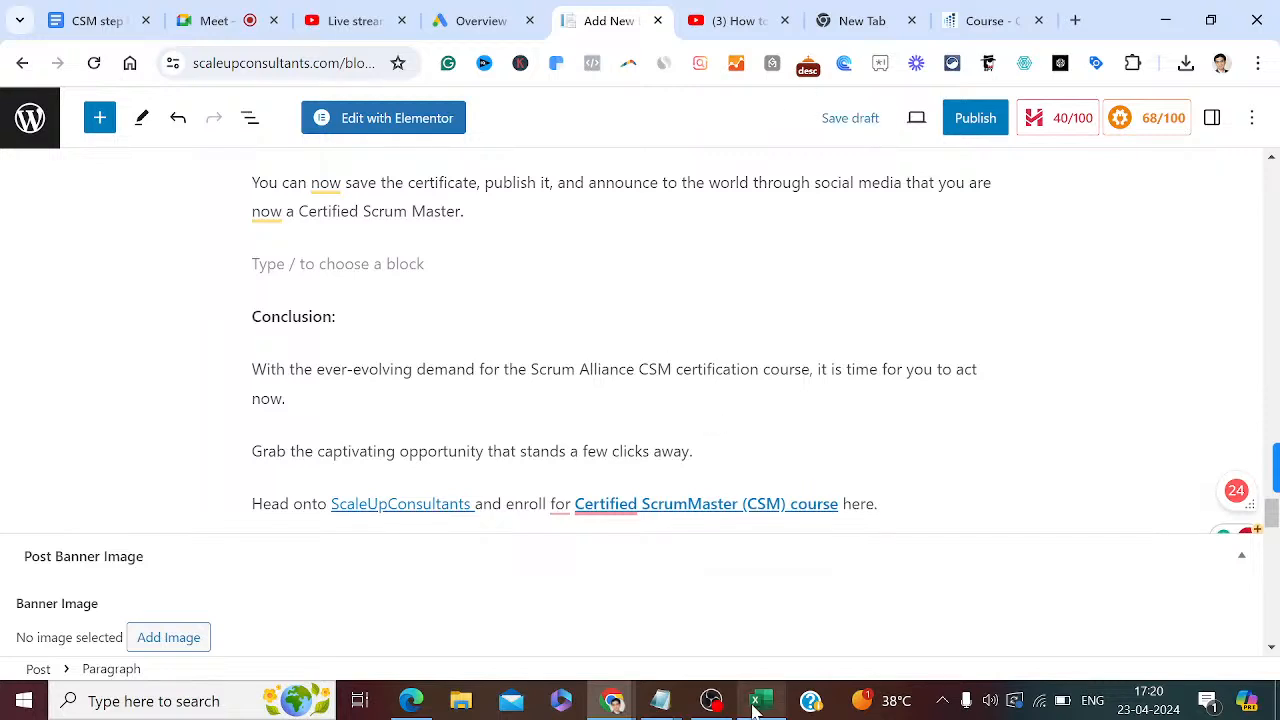
Switch to the "30 Steps to Publish and Optimize" PDF in Edge and review its publishing and SEO plugin steps.
{"action": "left_click", "coordinate": [350, 30]}
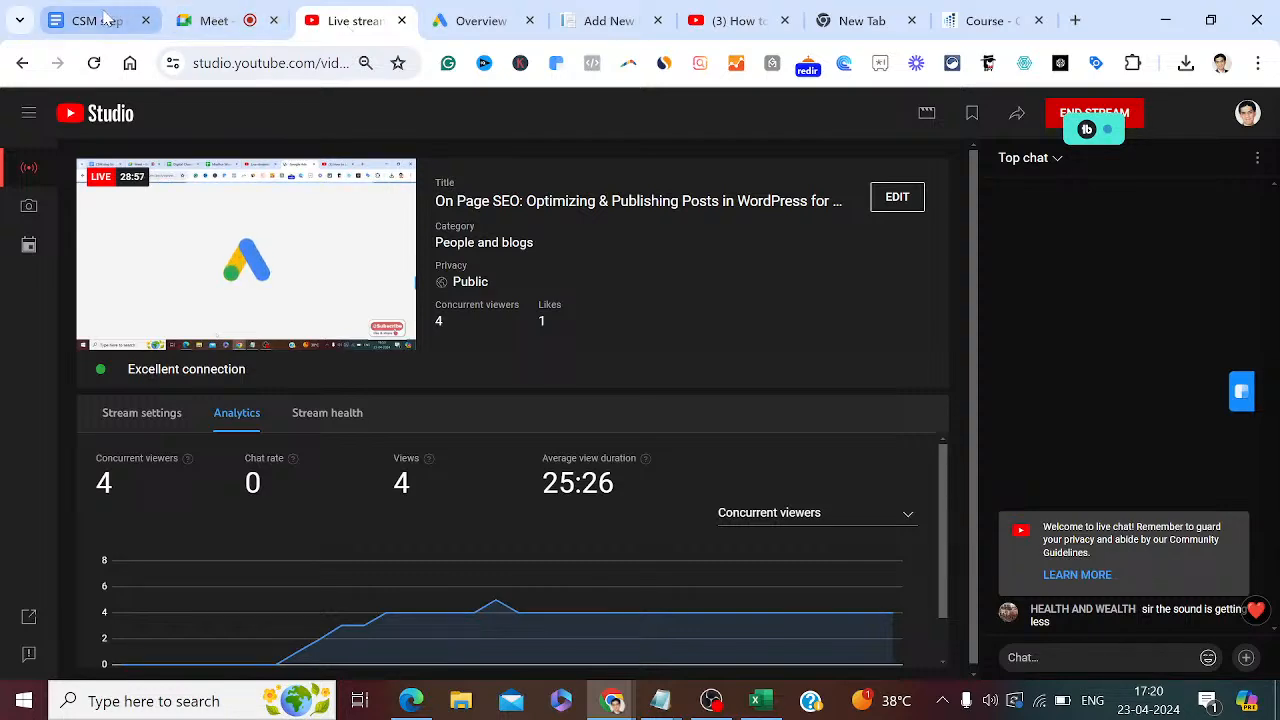
{"action": "left_click", "coordinate": [103, 14]}
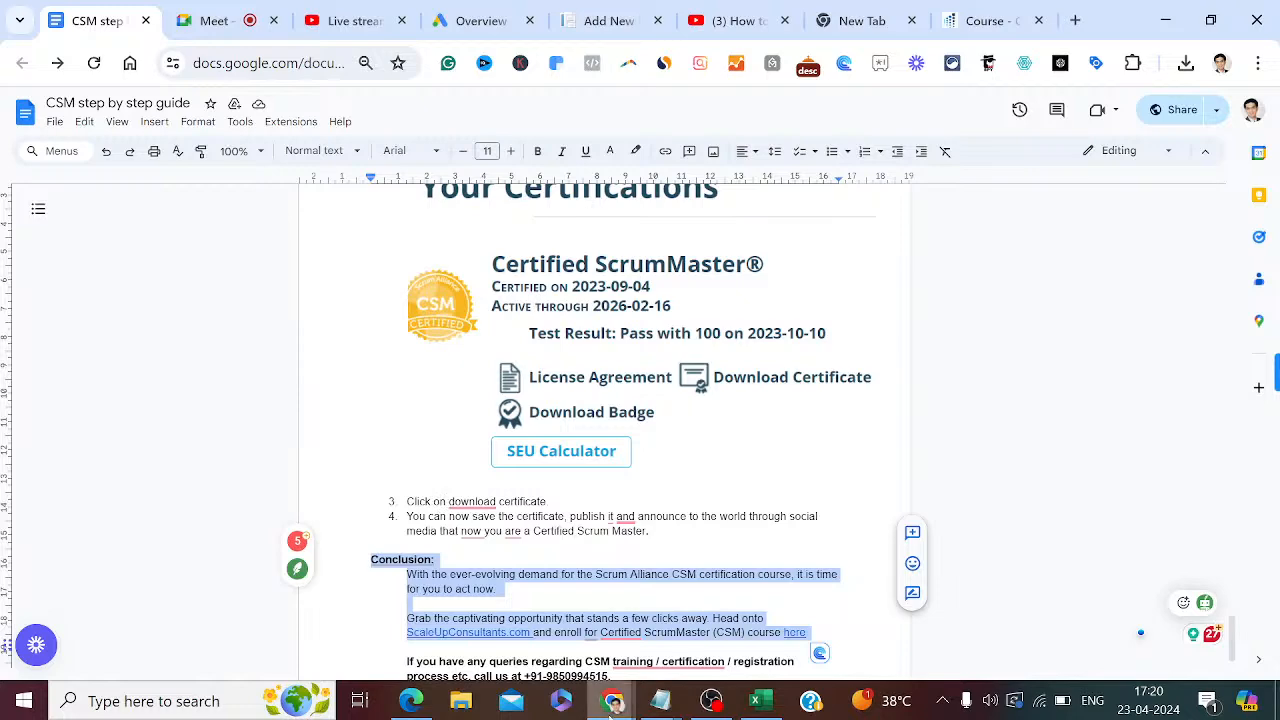
{"action": "left_click", "coordinate": [411, 700]}
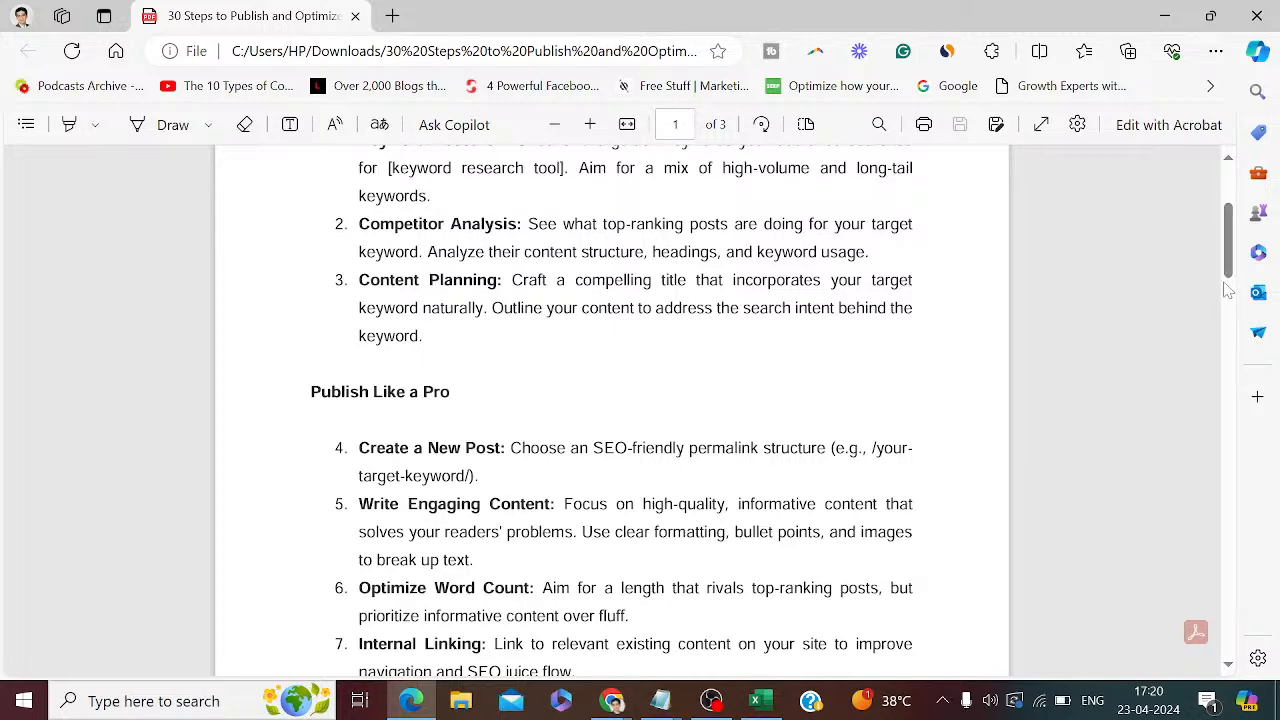
{"action": "scroll", "coordinate": [1228, 290], "scroll_direction": "down", "scroll_amount": 4}
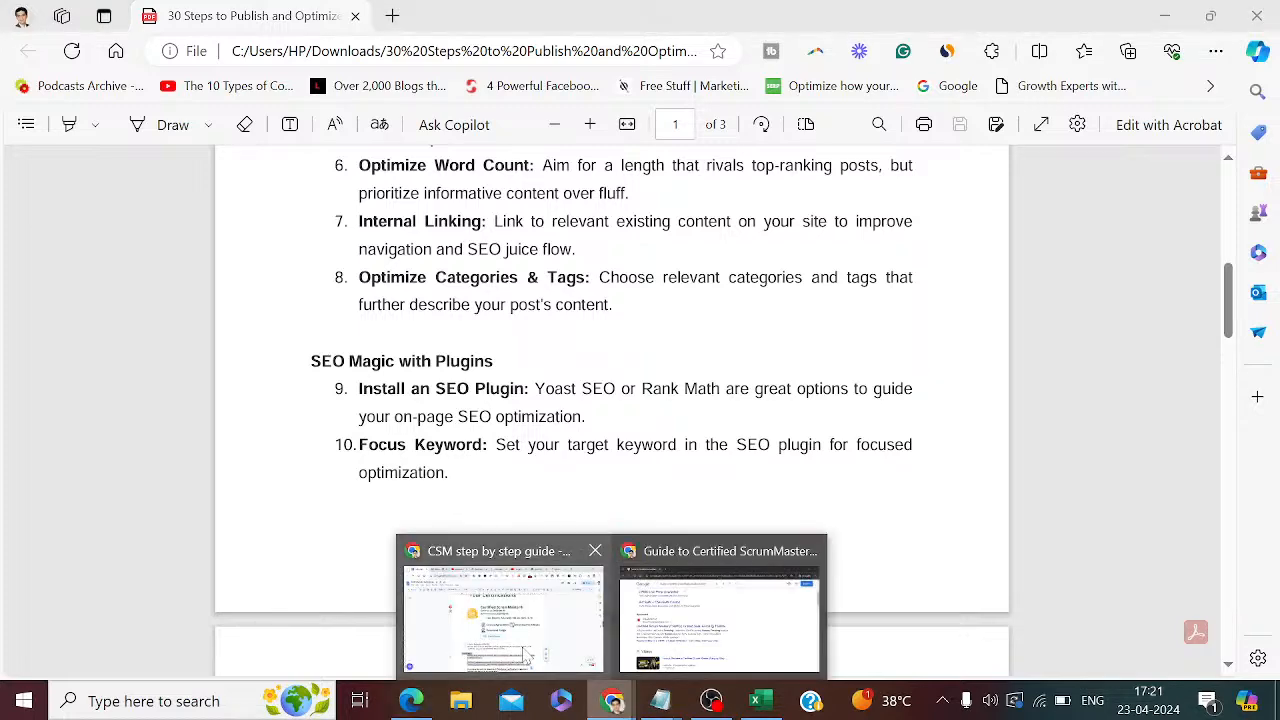
Switch to the WordPress post editor in Chrome and show the post-level settings for the CSM training guide.
{"action": "left_click", "coordinate": [612, 700]}
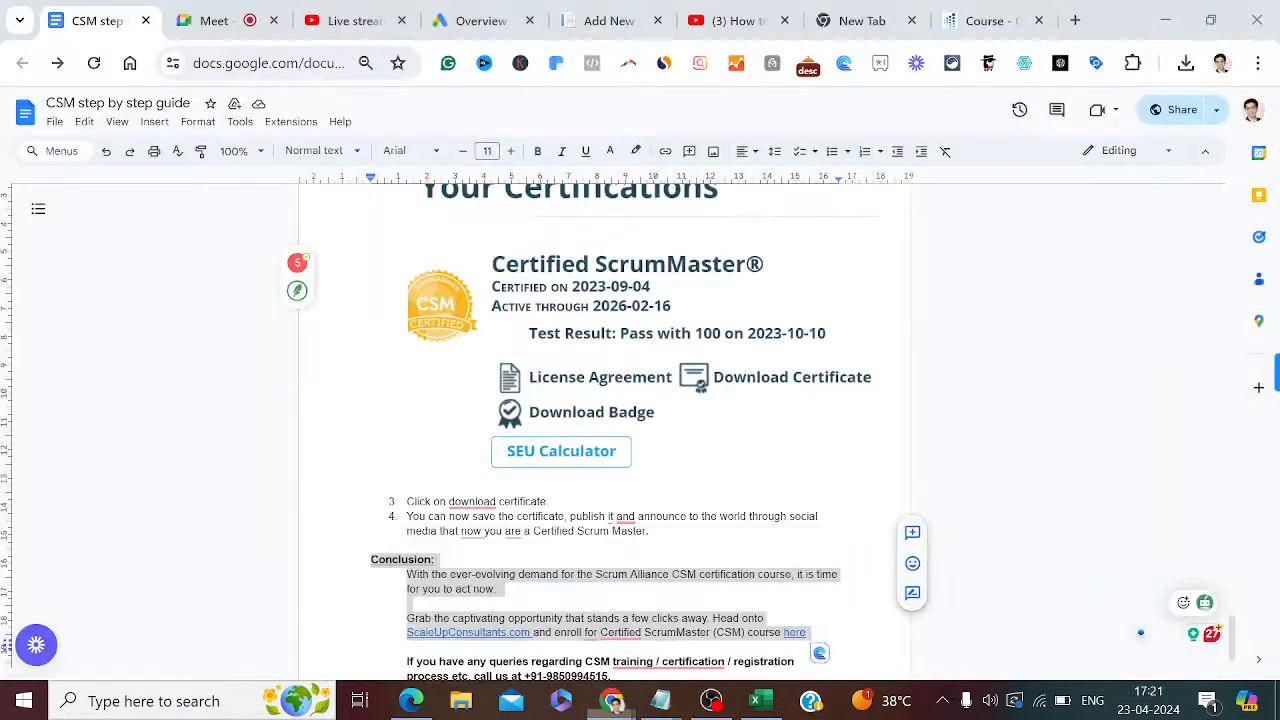
{"action": "left_click", "coordinate": [606, 20]}
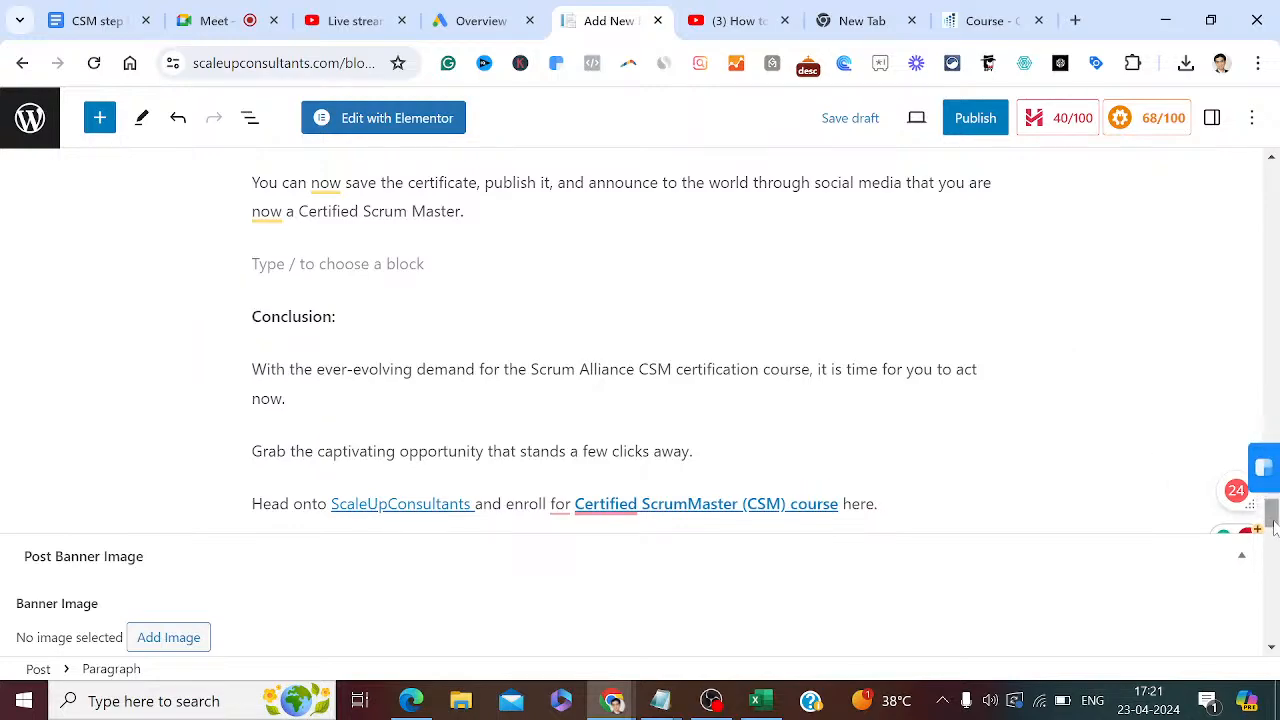
{"action": "left_click_drag", "start_coordinate": [1273, 527], "coordinate": [1272, 148]}
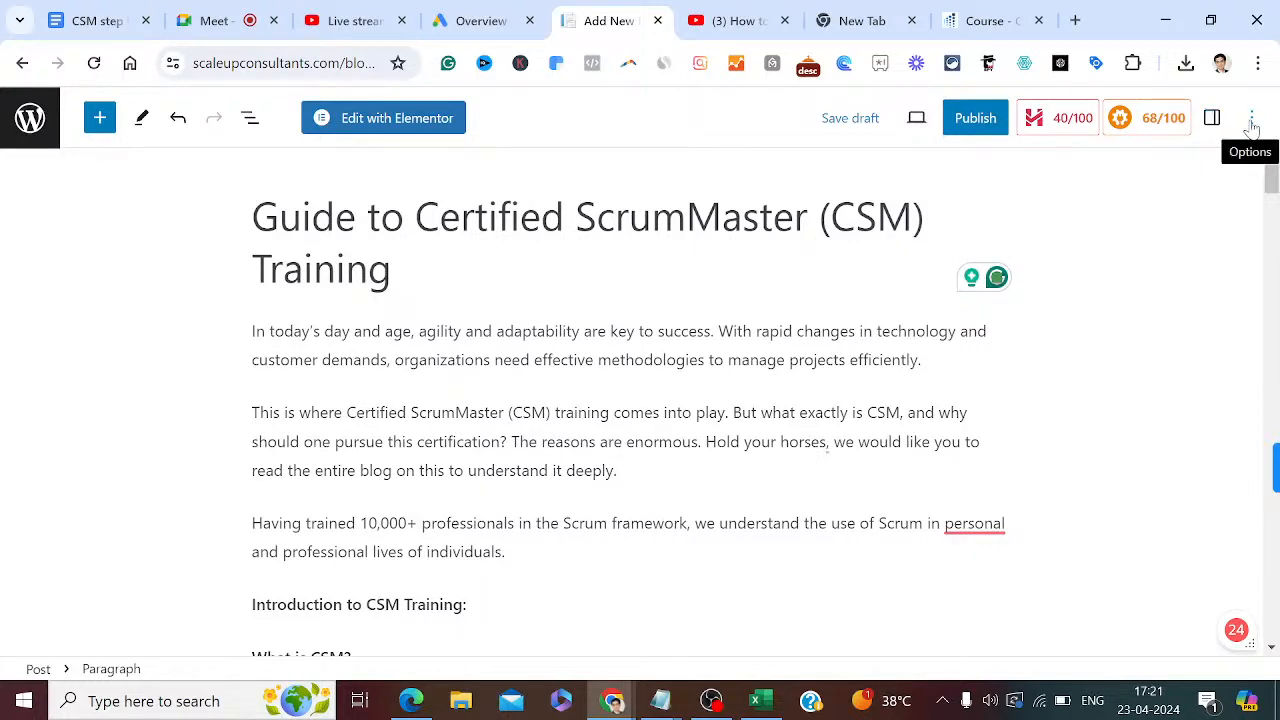
{"action": "left_click", "coordinate": [1211, 119]}
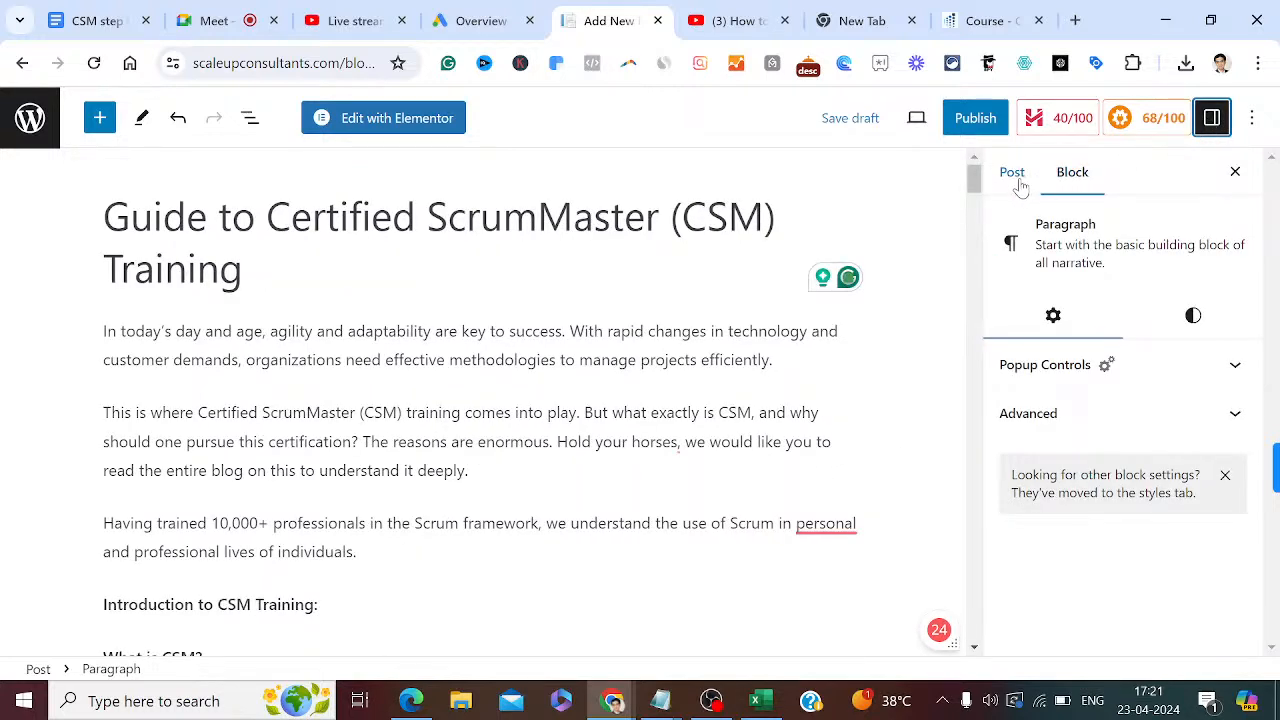
{"action": "left_click", "coordinate": [1014, 175]}
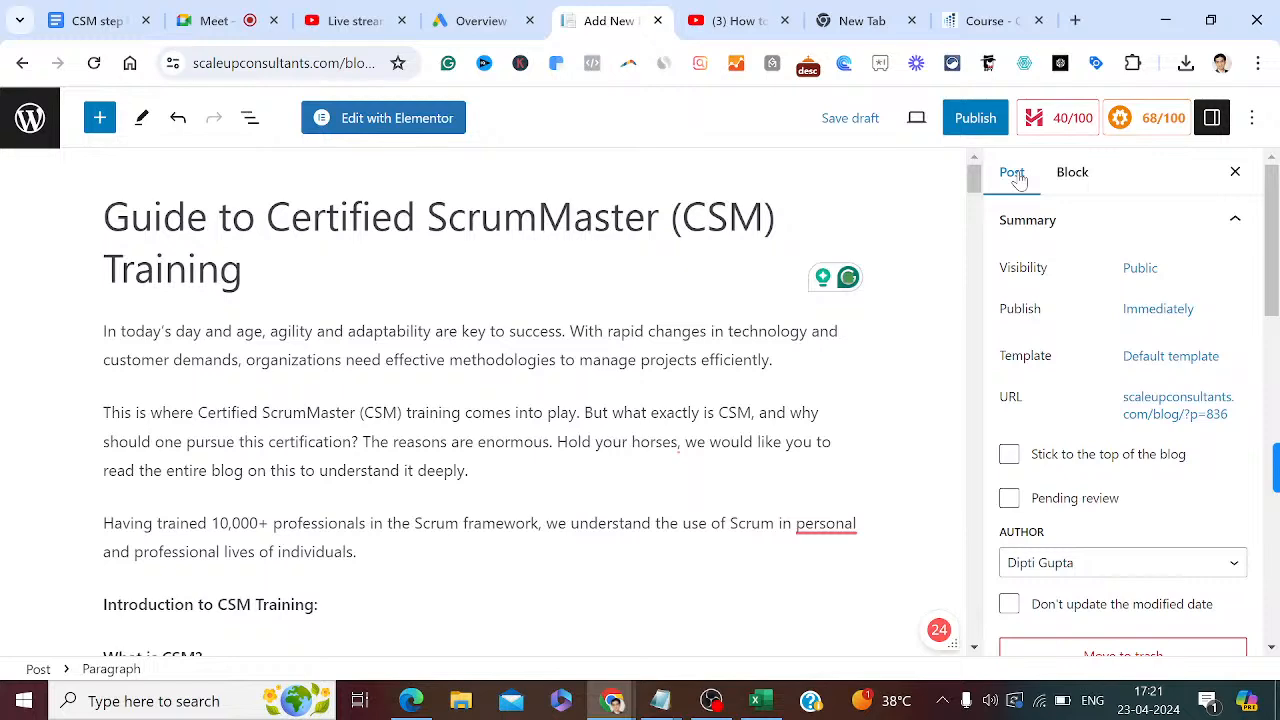
Check the existing post categories and open the form for adding a new category.
{"action": "left_click_drag", "start_coordinate": [1274, 222], "coordinate": [1276, 353]}
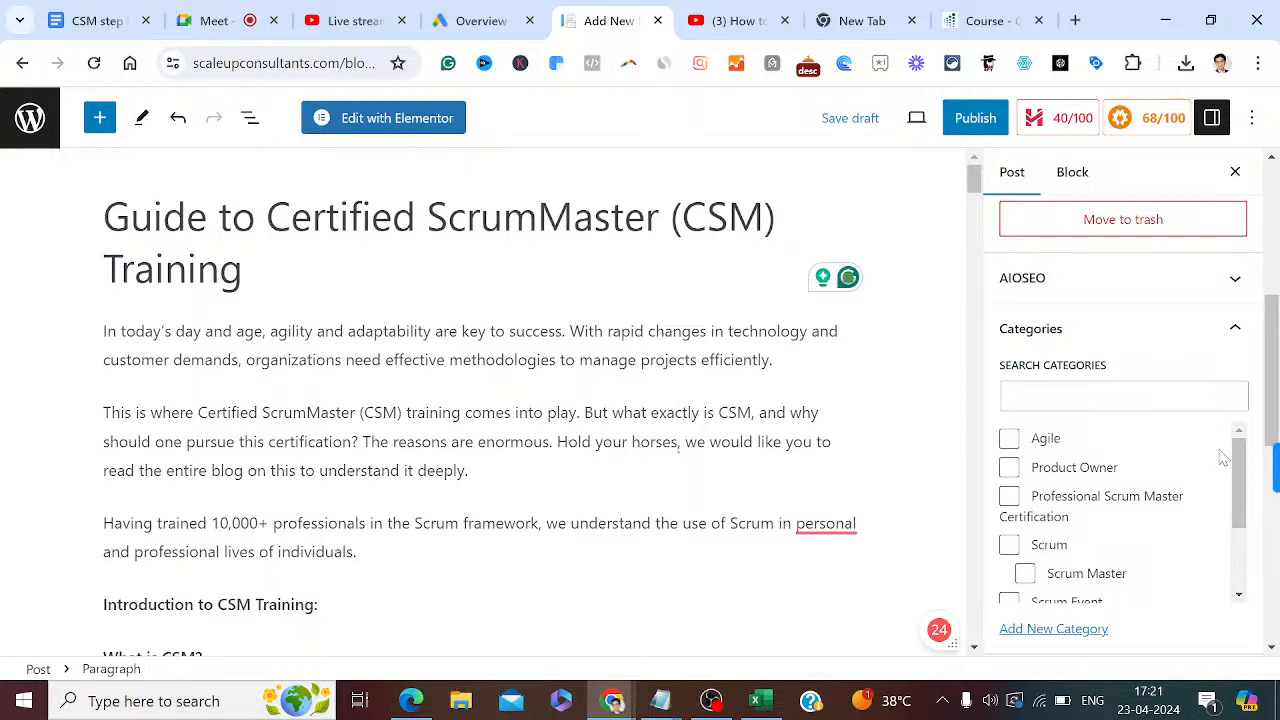
{"action": "left_click_drag", "start_coordinate": [1240, 482], "coordinate": [1255, 440]}
{"action": "left_click", "coordinate": [1043, 630]}
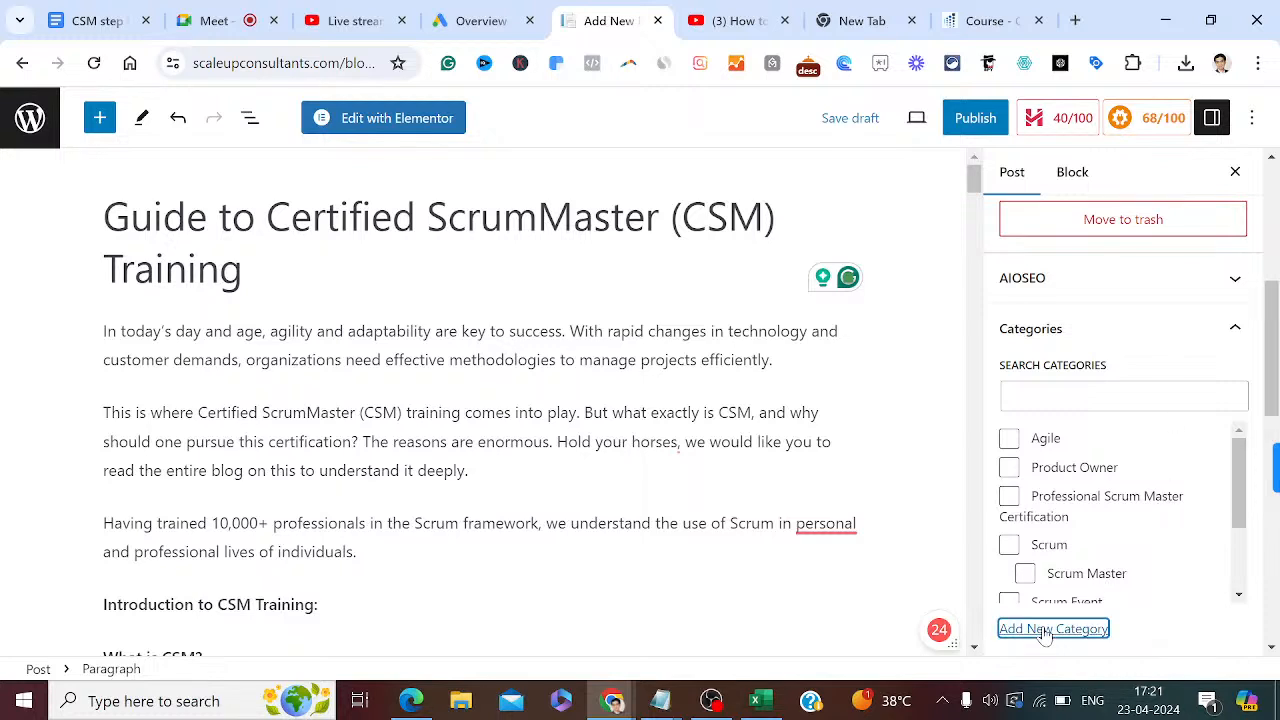
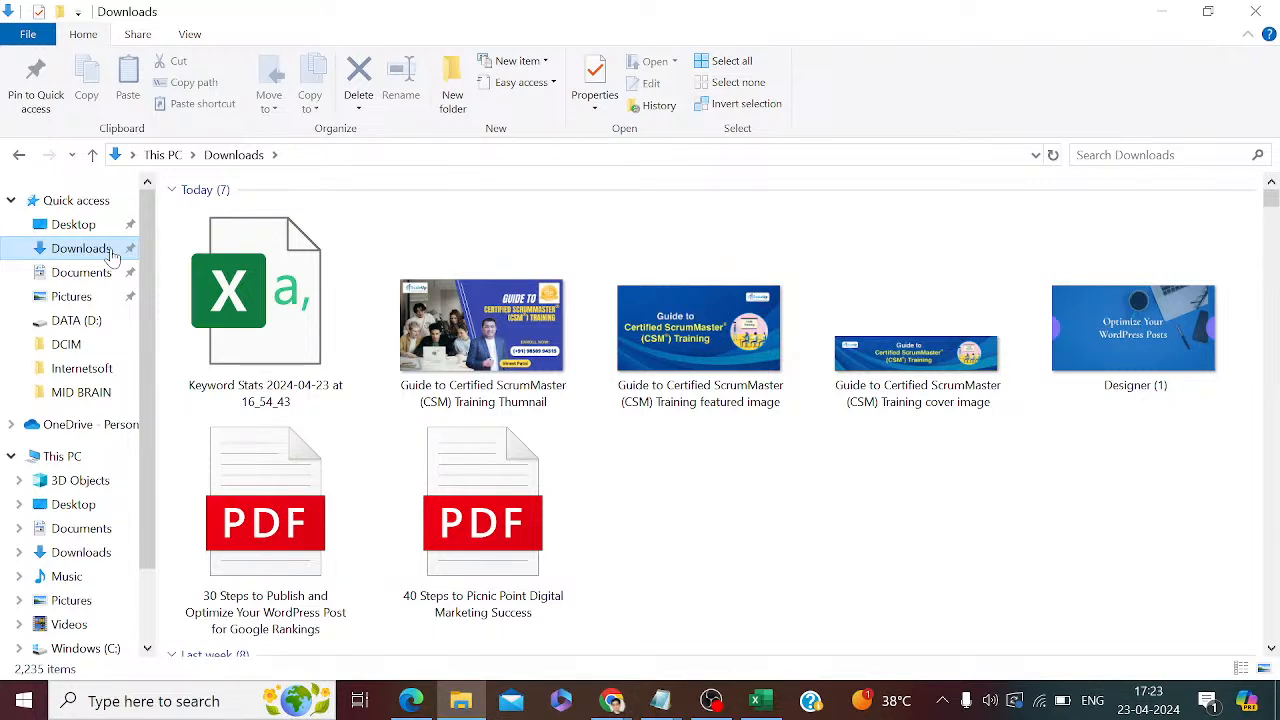
Look at the CSM Training cover image and featured image files in the Downloads folder.
{"action": "left_click", "coordinate": [880, 370]}
{"action": "right_click", "coordinate": [880, 370]}
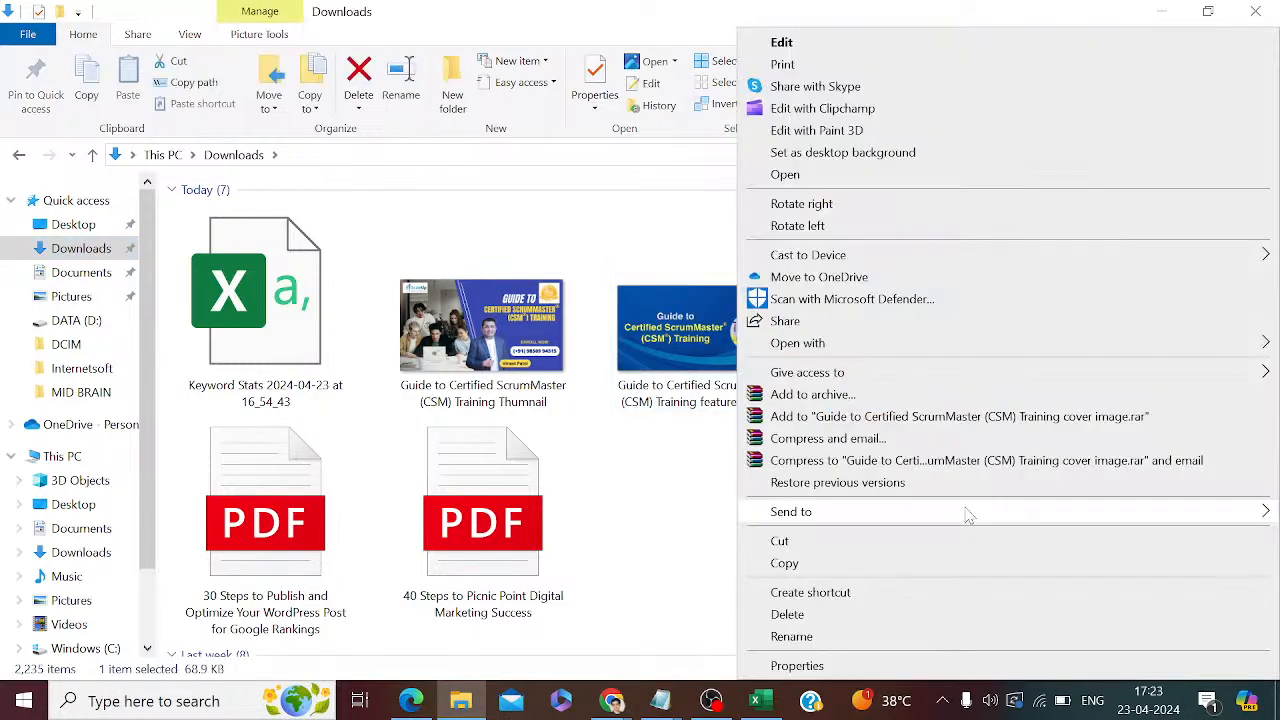
{"action": "left_click", "coordinate": [668, 238]}
{"action": "left_click", "coordinate": [670, 235]}
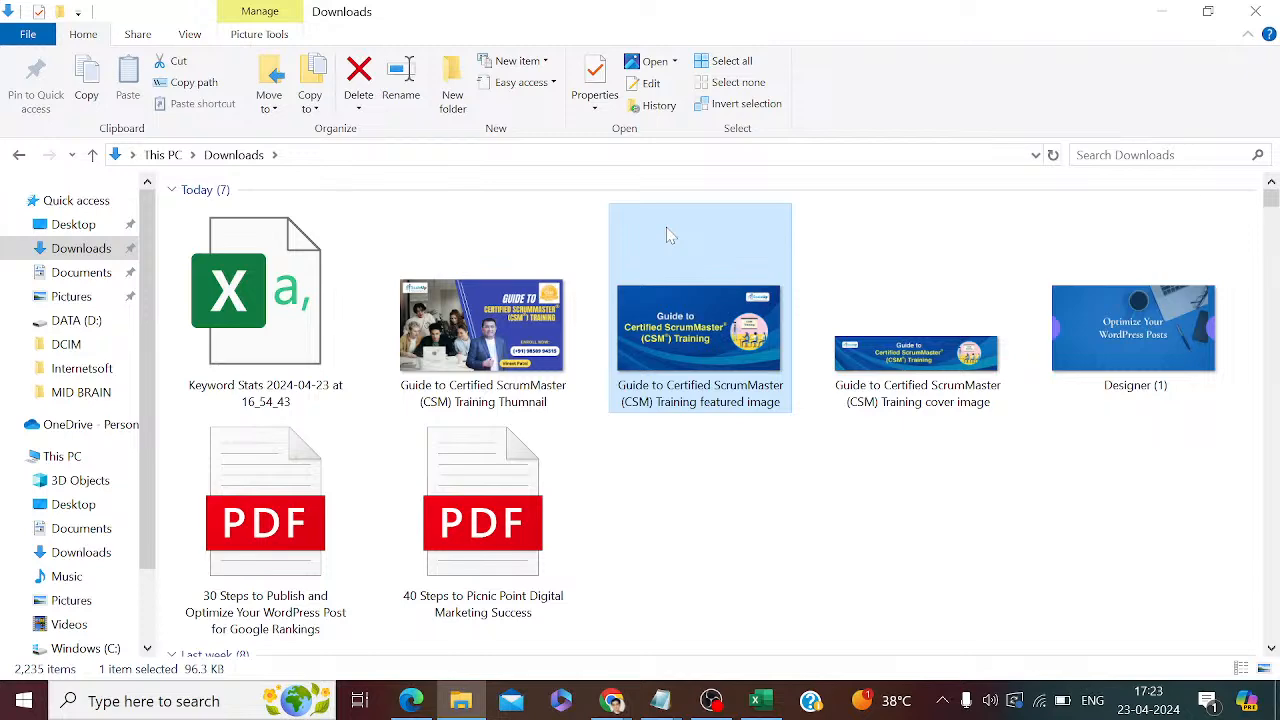
Return to the WordPress post in Chrome and upload "Guide to Certified ScrumMaster (CSM) Training cover image" for the post banner.
{"action": "left_click", "coordinate": [614, 703]}
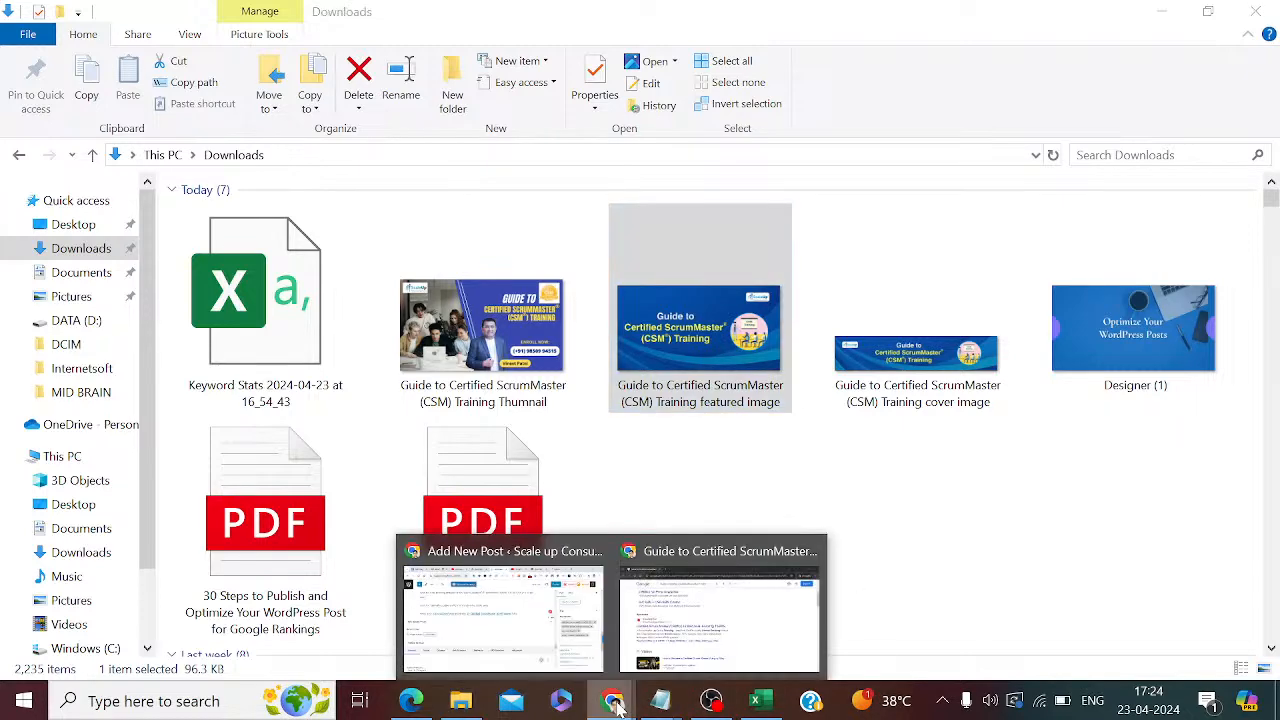
{"action": "left_click", "coordinate": [517, 643]}
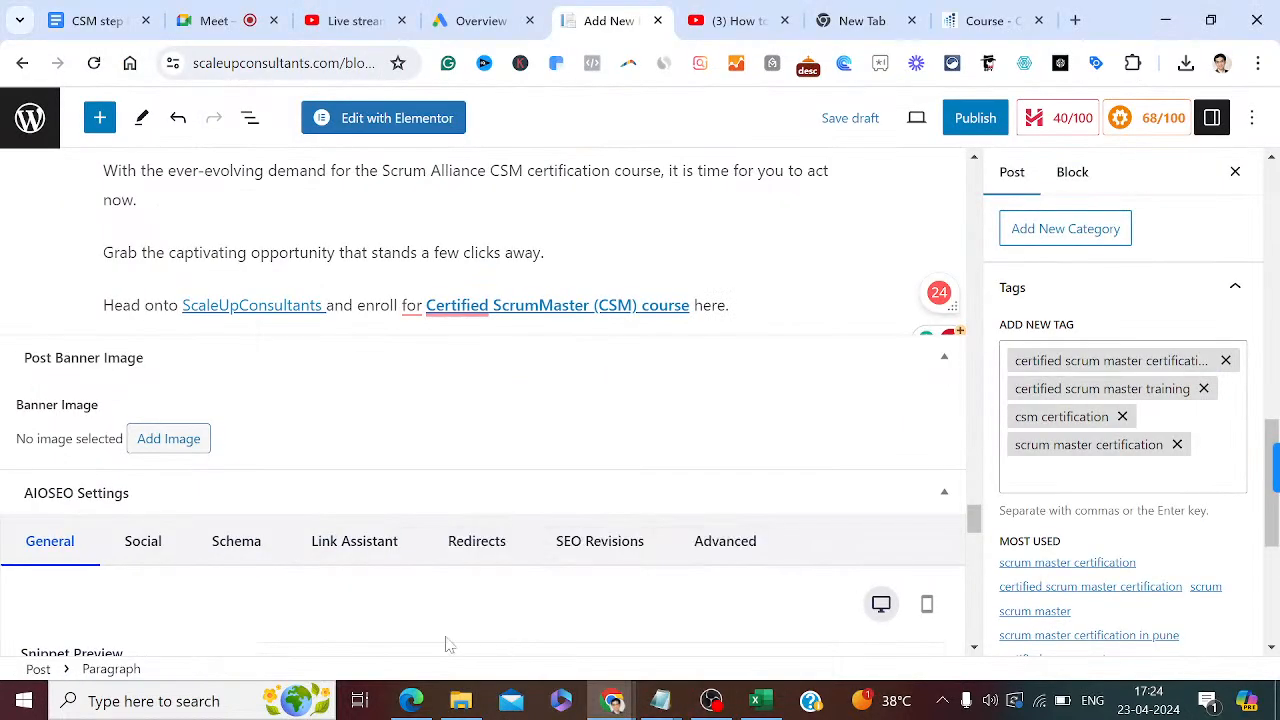
{"action": "left_click", "coordinate": [168, 439]}
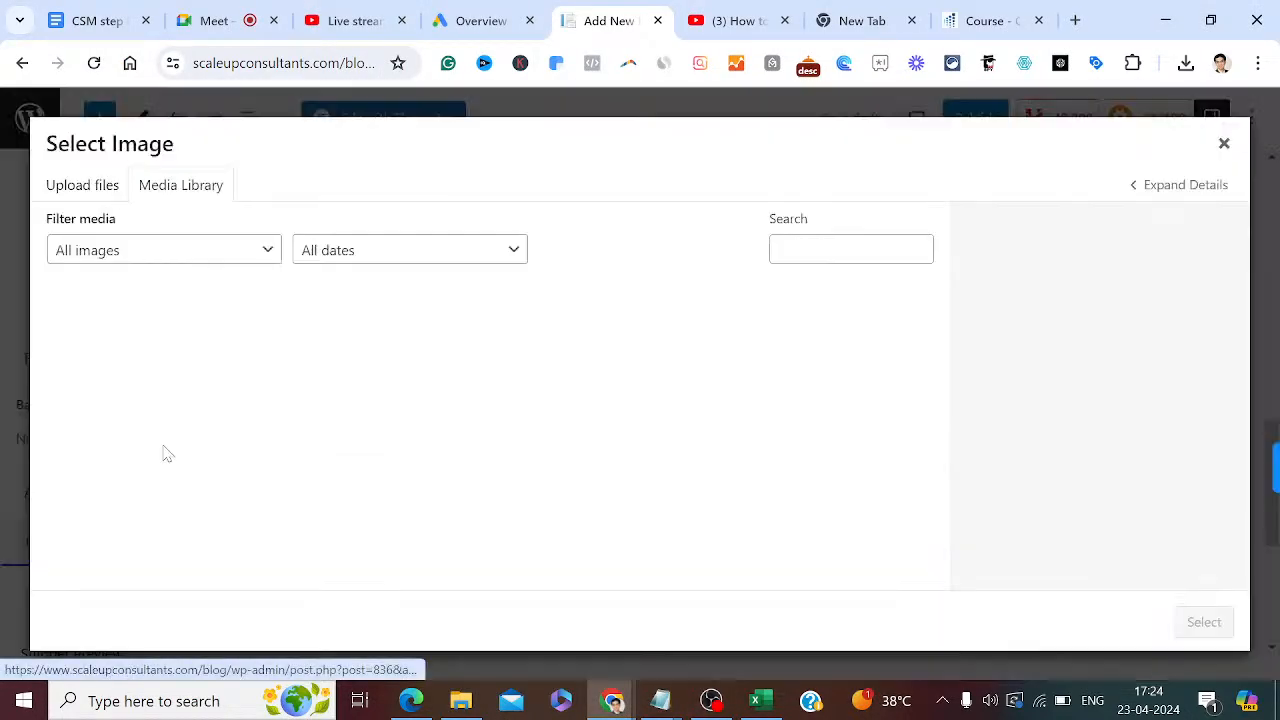
{"action": "left_click", "coordinate": [86, 184]}
{"action": "left_click", "coordinate": [680, 440]}
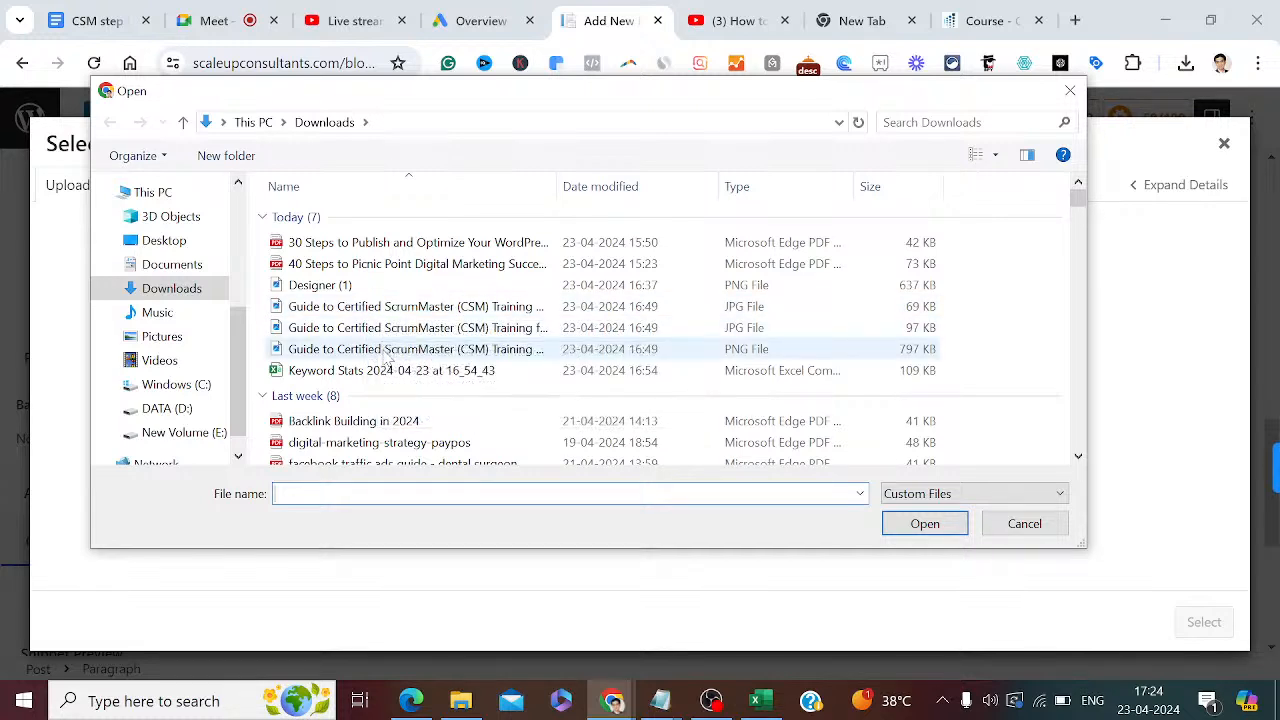
{"action": "double_click", "coordinate": [388, 308]}
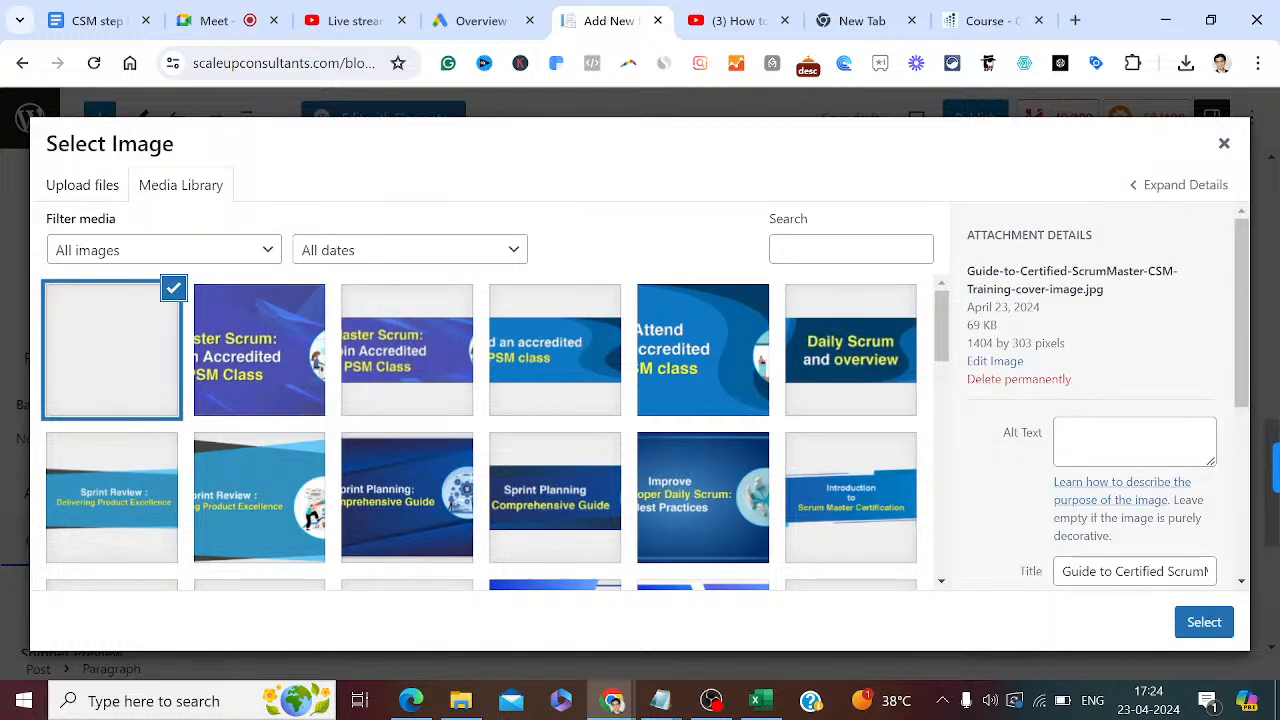
Give the cover image the alt text "certified scrum master training" and set it as the post's banner image.
{"action": "left_click", "coordinate": [1134, 441]}
{"action": "left_click", "coordinate": [1134, 441]}
{"action": "type", "text": "certified "}
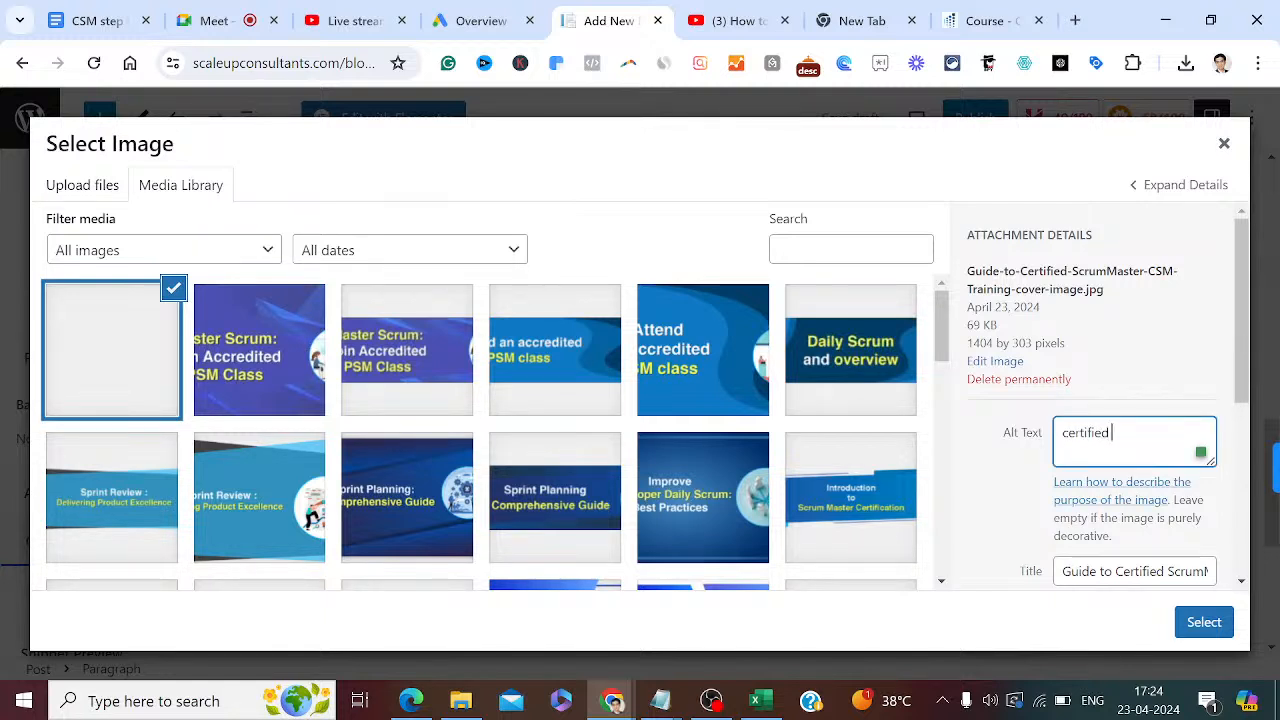
{"action": "type", "text": "scrum master training"}
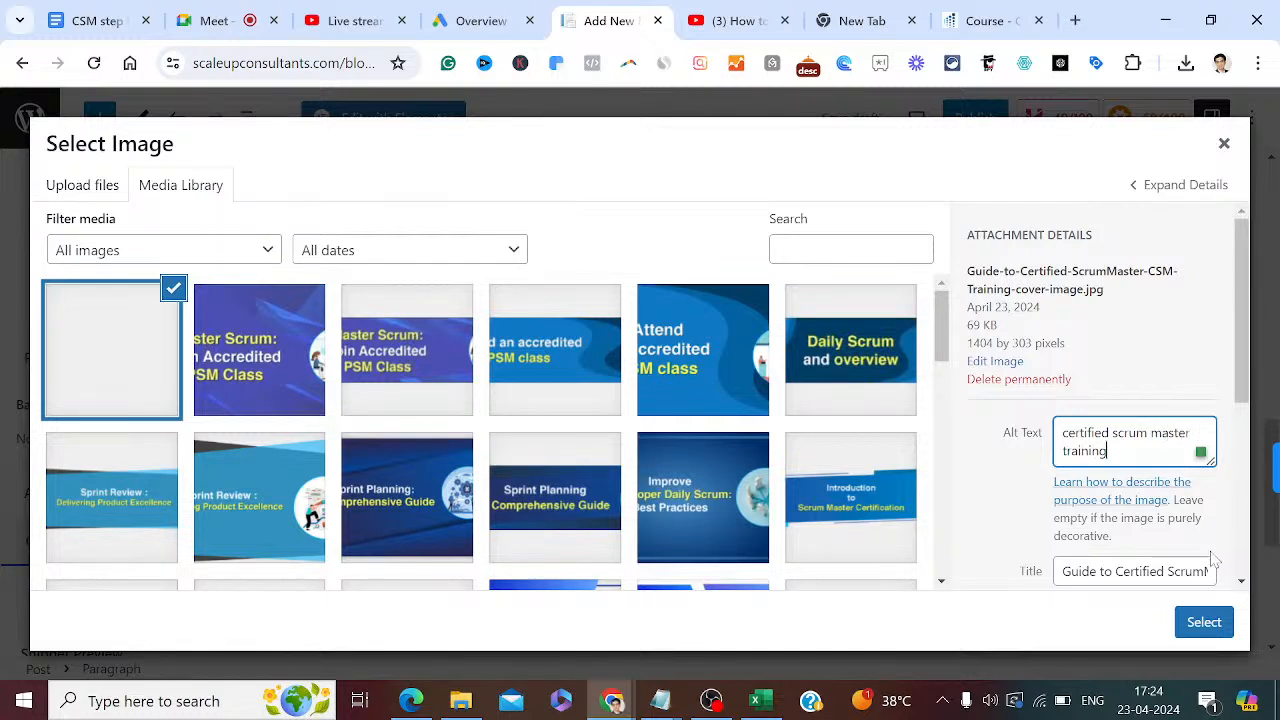
{"action": "left_click", "coordinate": [1204, 622]}
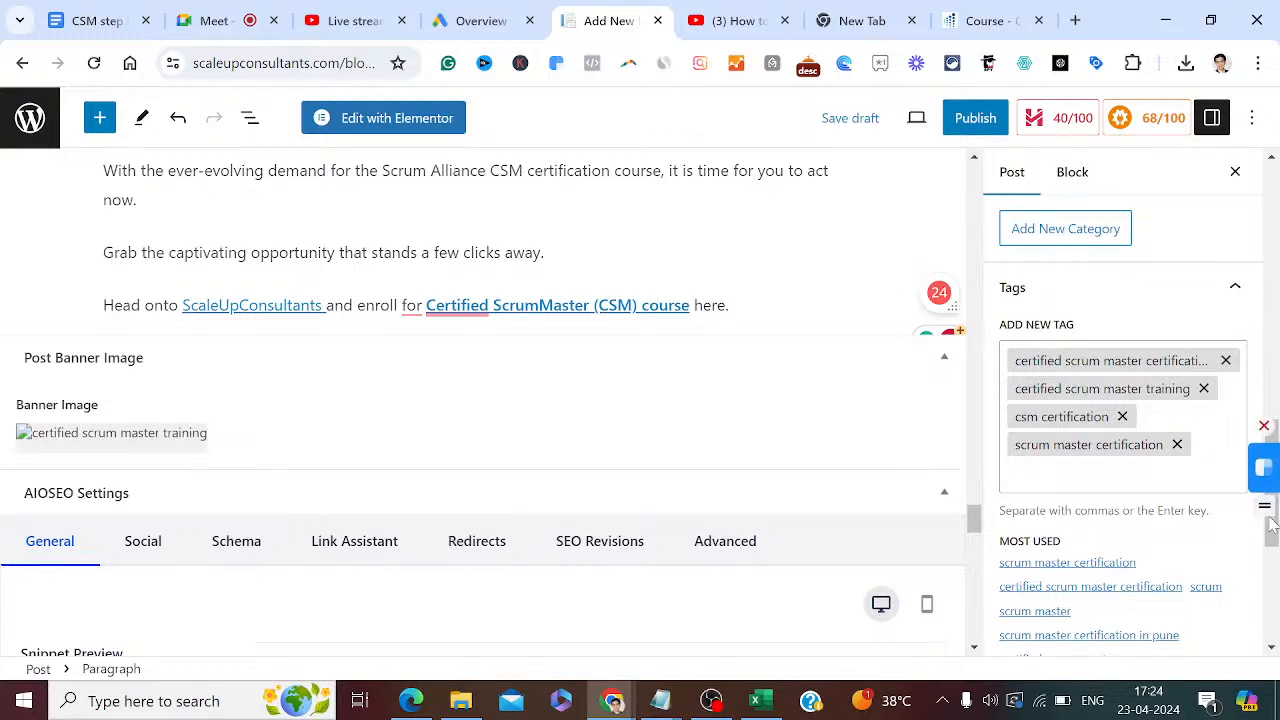
Upload "Guide to Certified ScrumMaster (CSM) Training featured image" from Downloads for the post's featured image.
{"action": "left_click_drag", "start_coordinate": [1274, 540], "coordinate": [1272, 625]}
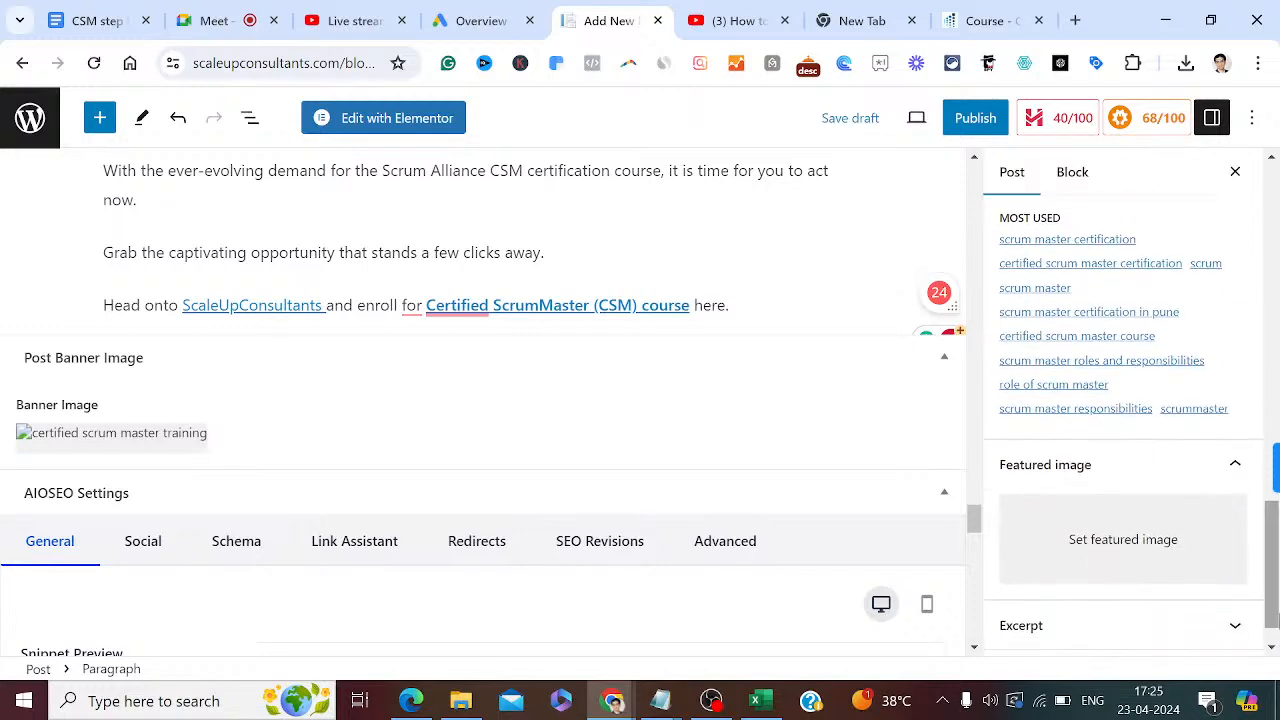
{"action": "left_click", "coordinate": [1103, 546]}
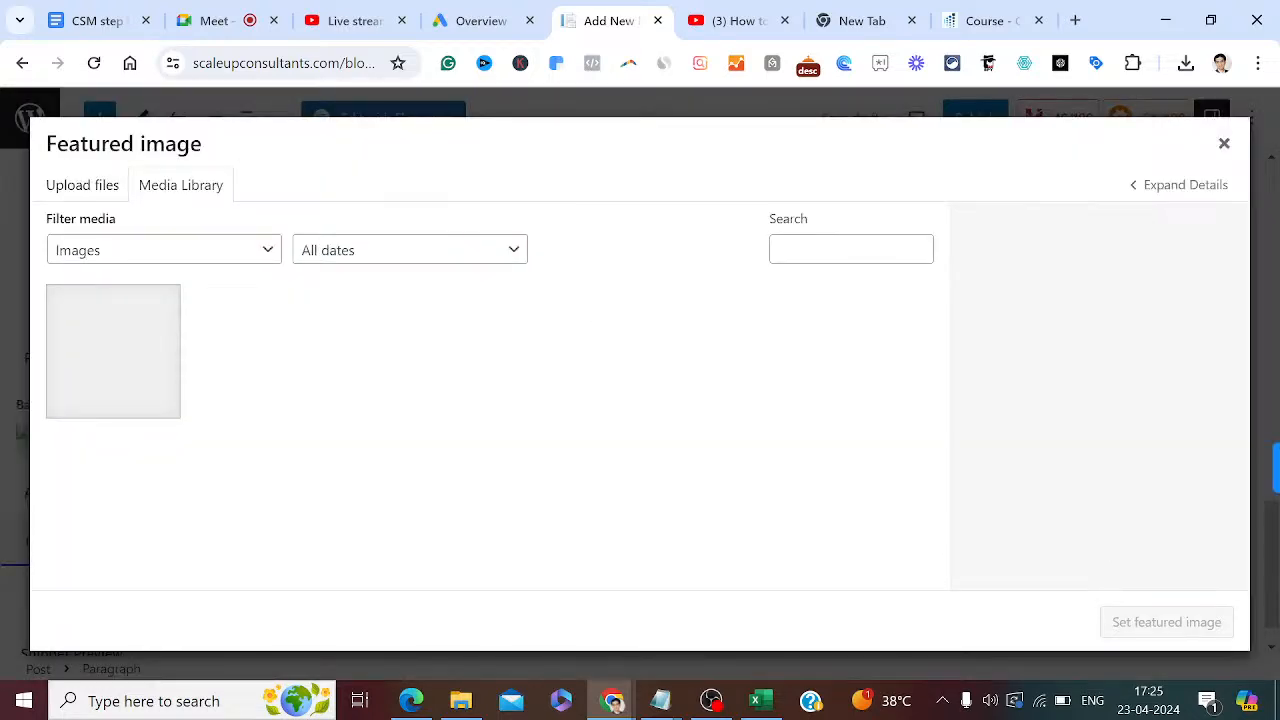
{"action": "left_click", "coordinate": [84, 188]}
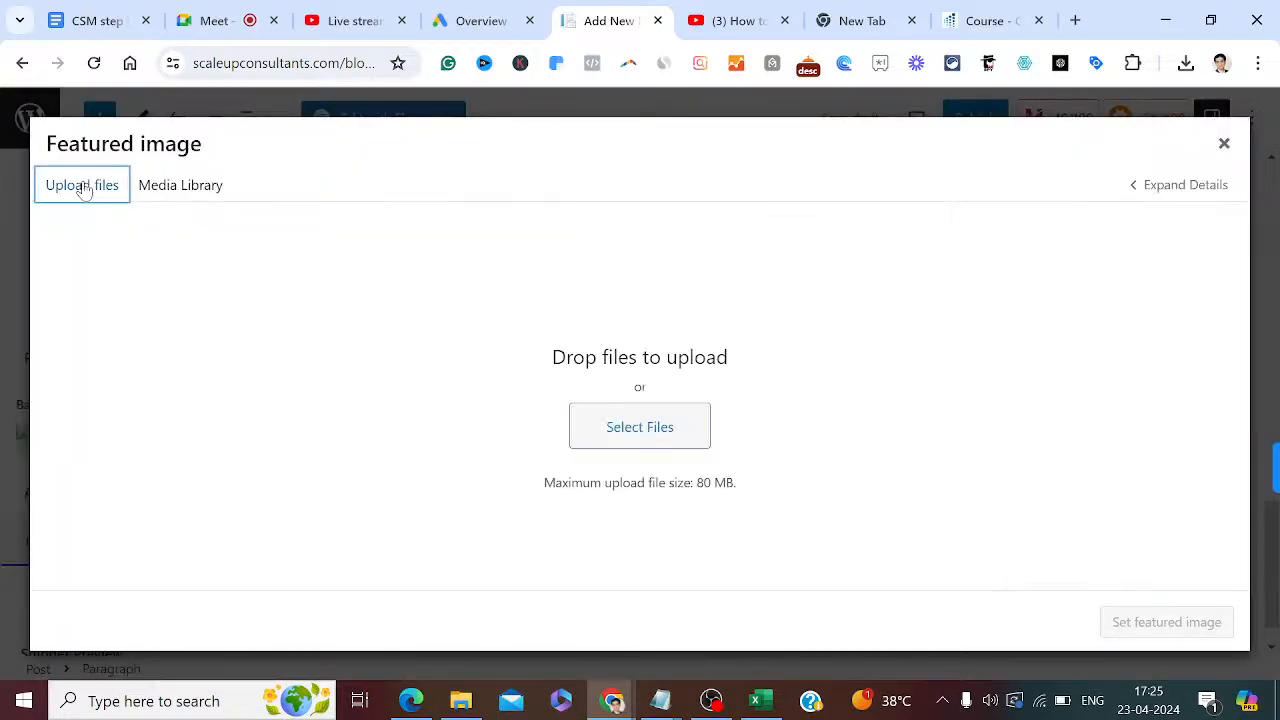
{"action": "left_click", "coordinate": [603, 447]}
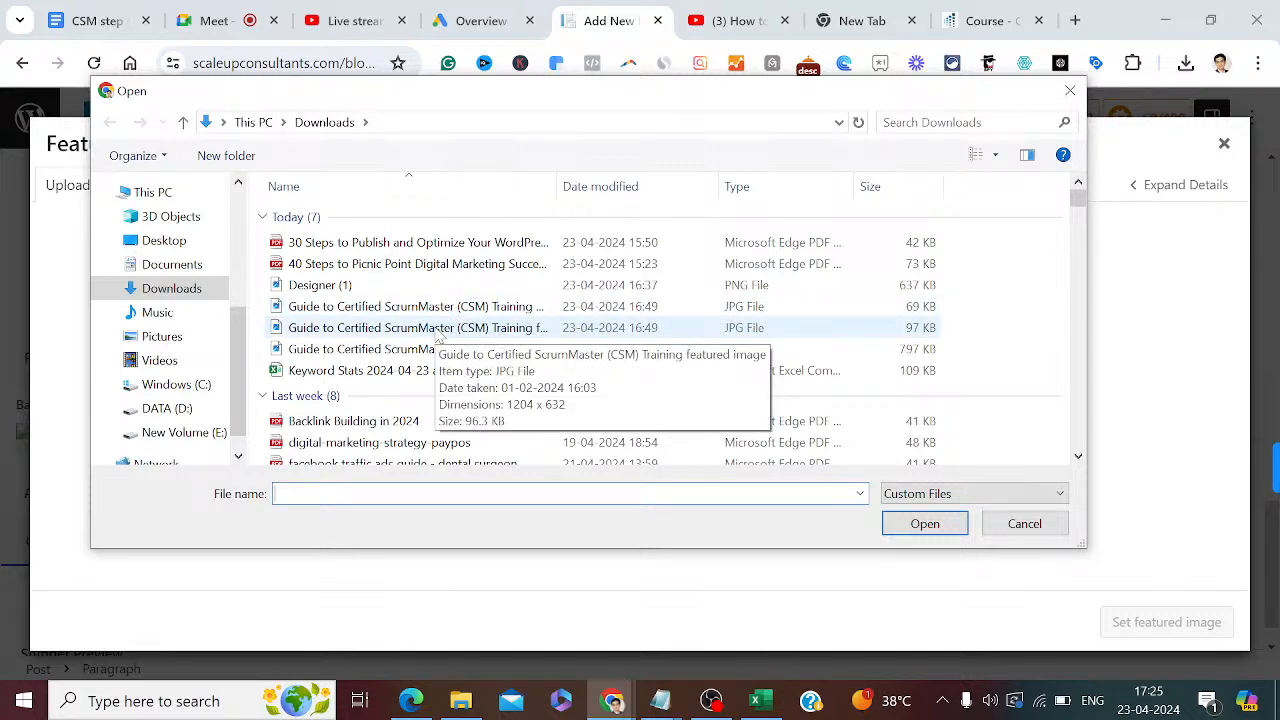
{"action": "double_click", "coordinate": [437, 330]}
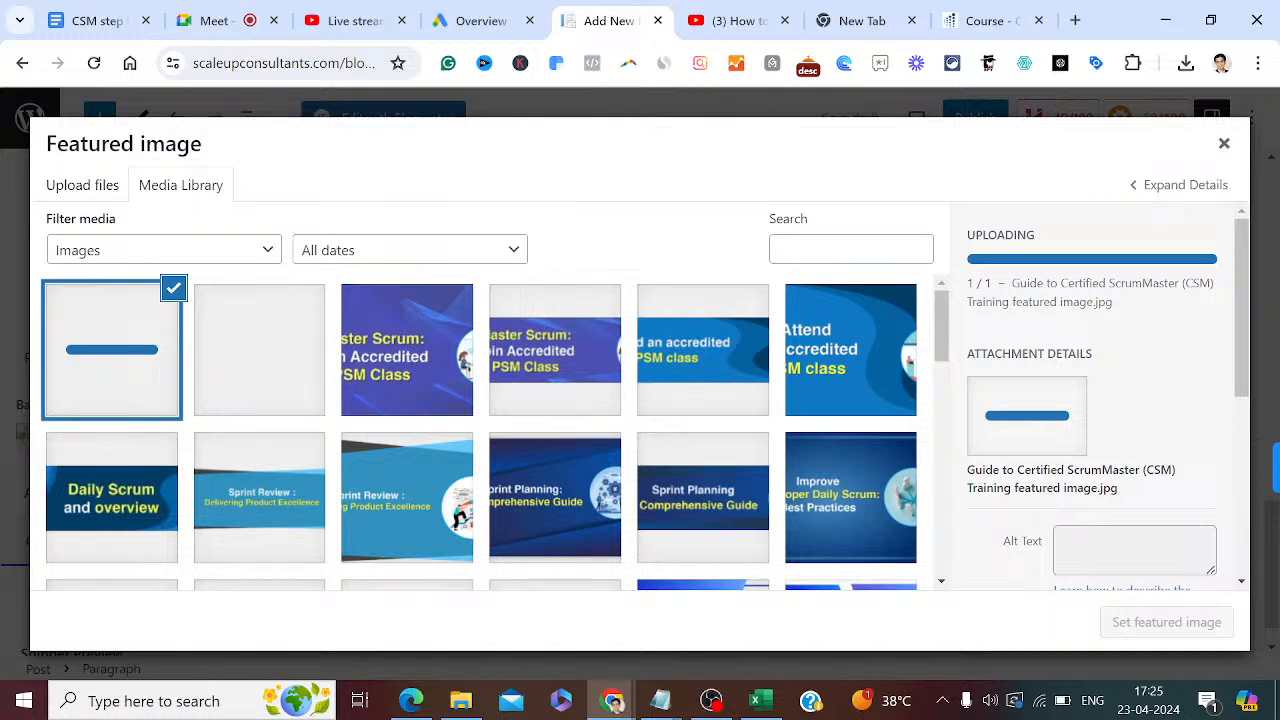
Give the uploaded image the alt text "certified scrum master training" and set it as the featured image.
{"action": "left_click", "coordinate": [1134, 550]}
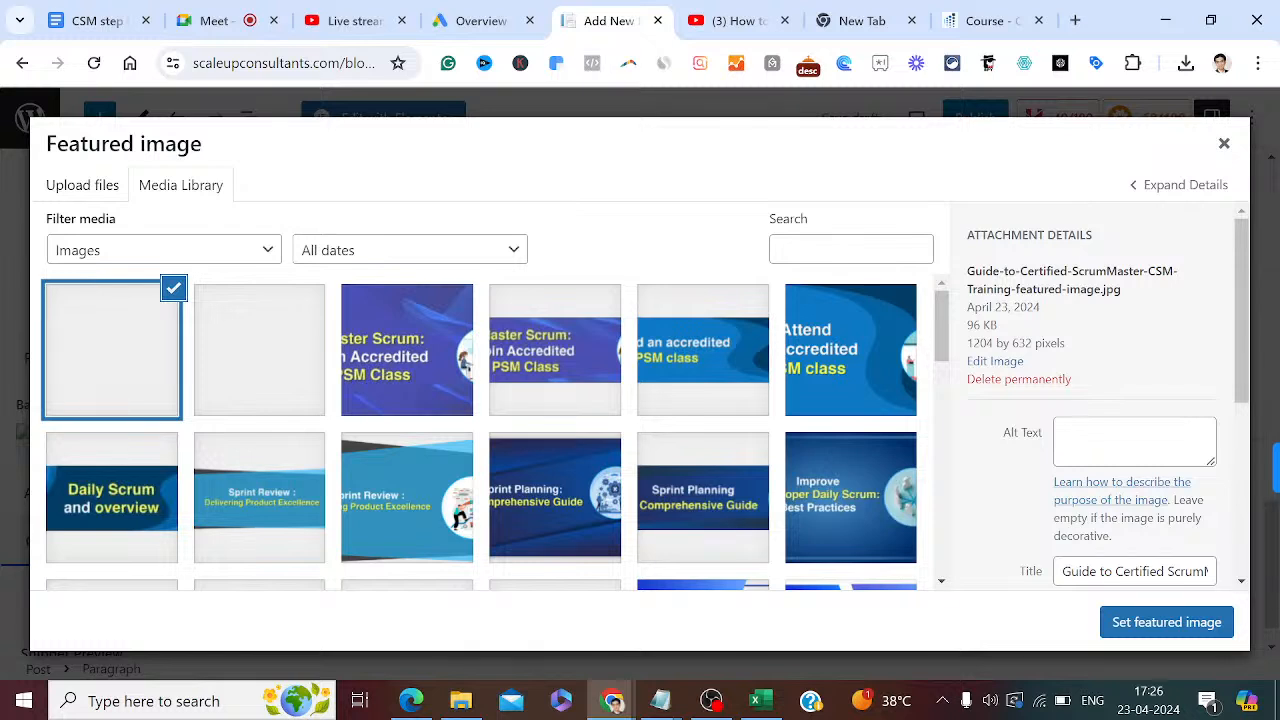
{"action": "left_click", "coordinate": [1134, 441]}
{"action": "type", "text": "cer"}
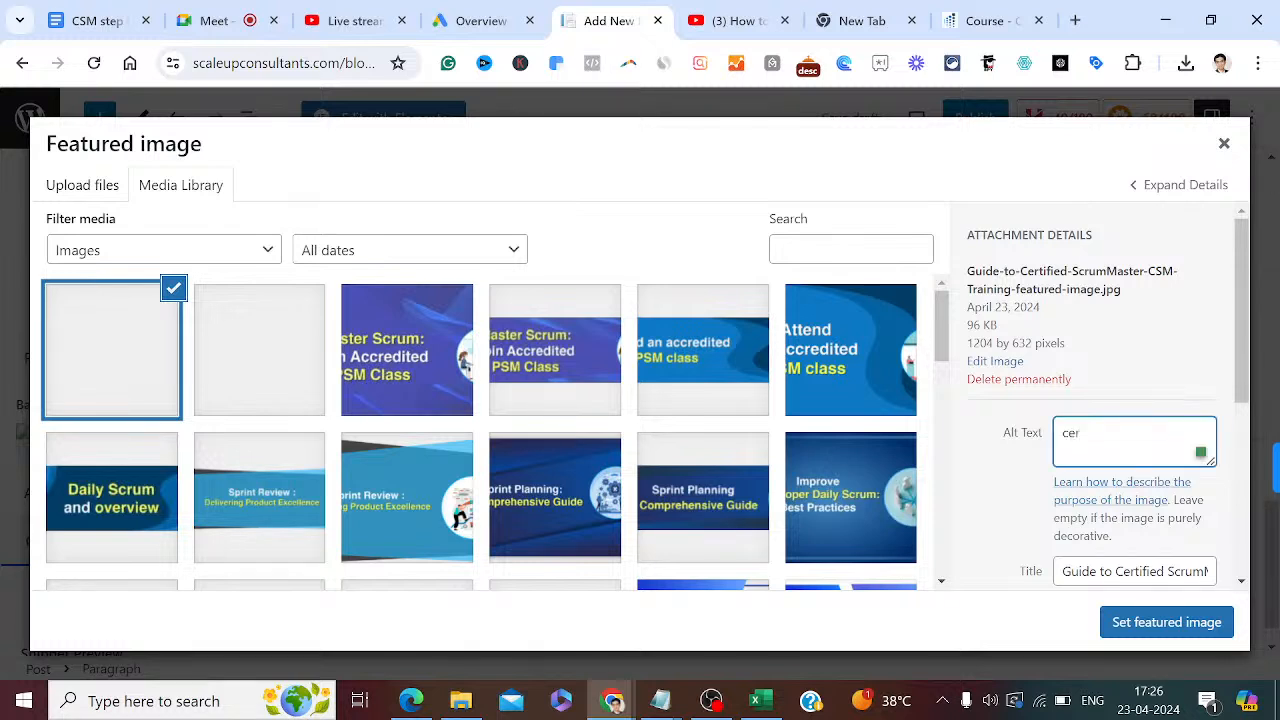
{"action": "type", "text": "tified scrum master training"}
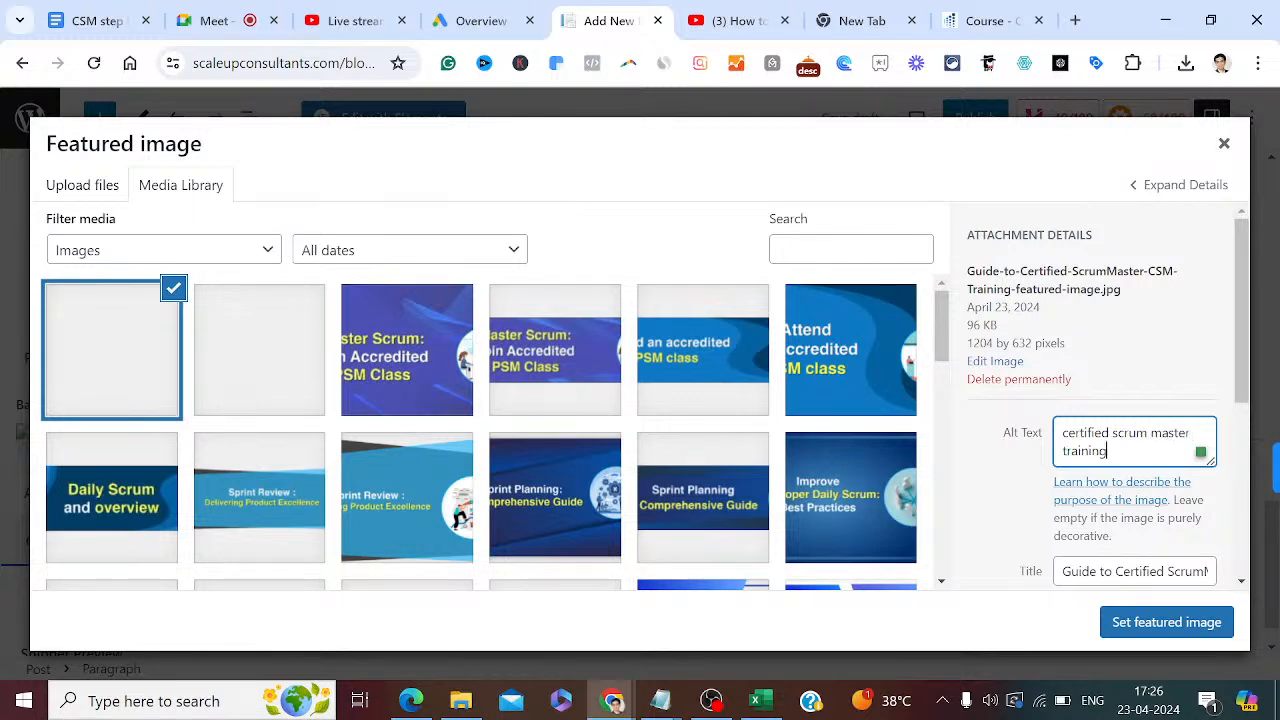
{"action": "left_click", "coordinate": [1178, 622]}
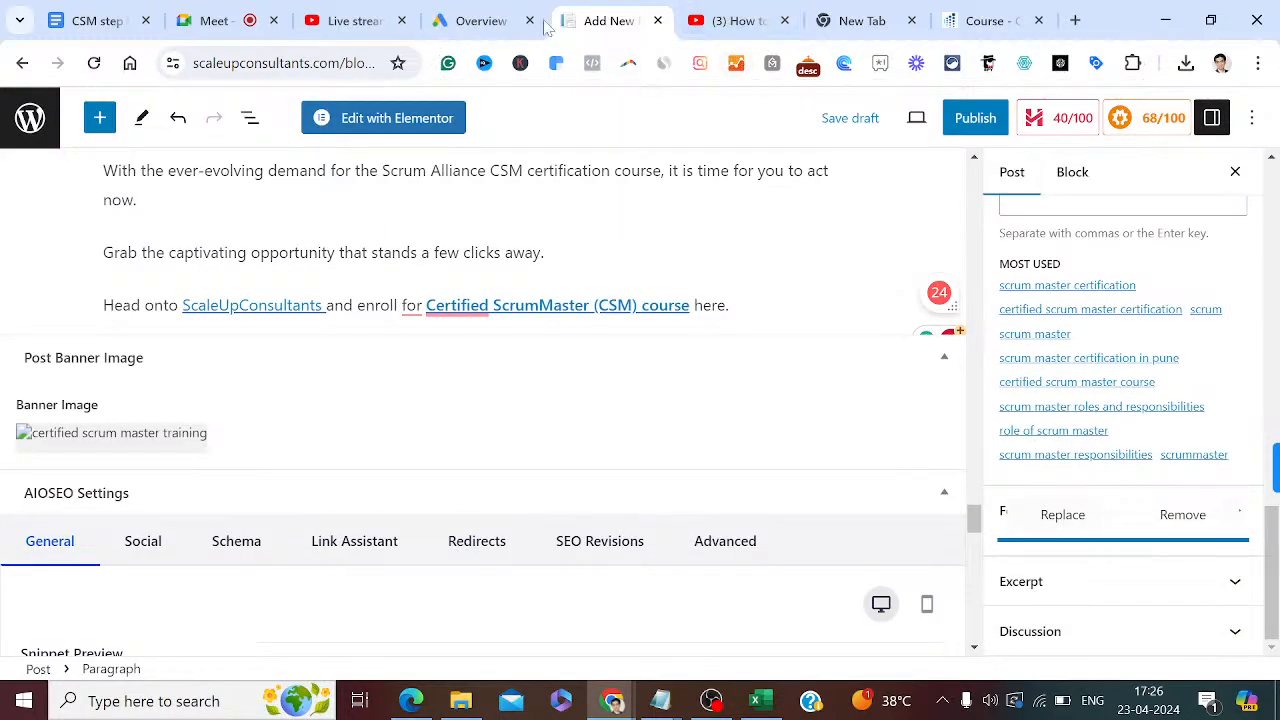
Check the live stream in YouTube Studio and return to the WordPress post.
{"action": "left_click", "coordinate": [365, 20]}
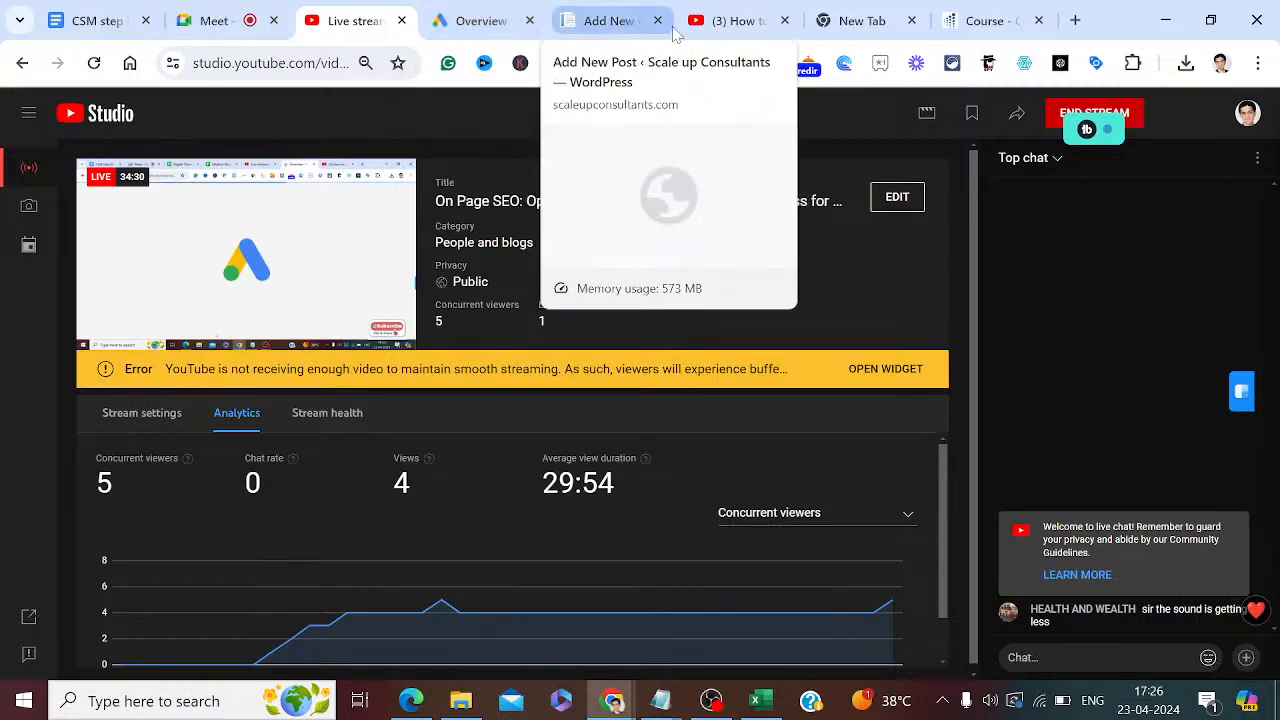
{"action": "left_click", "coordinate": [617, 22]}
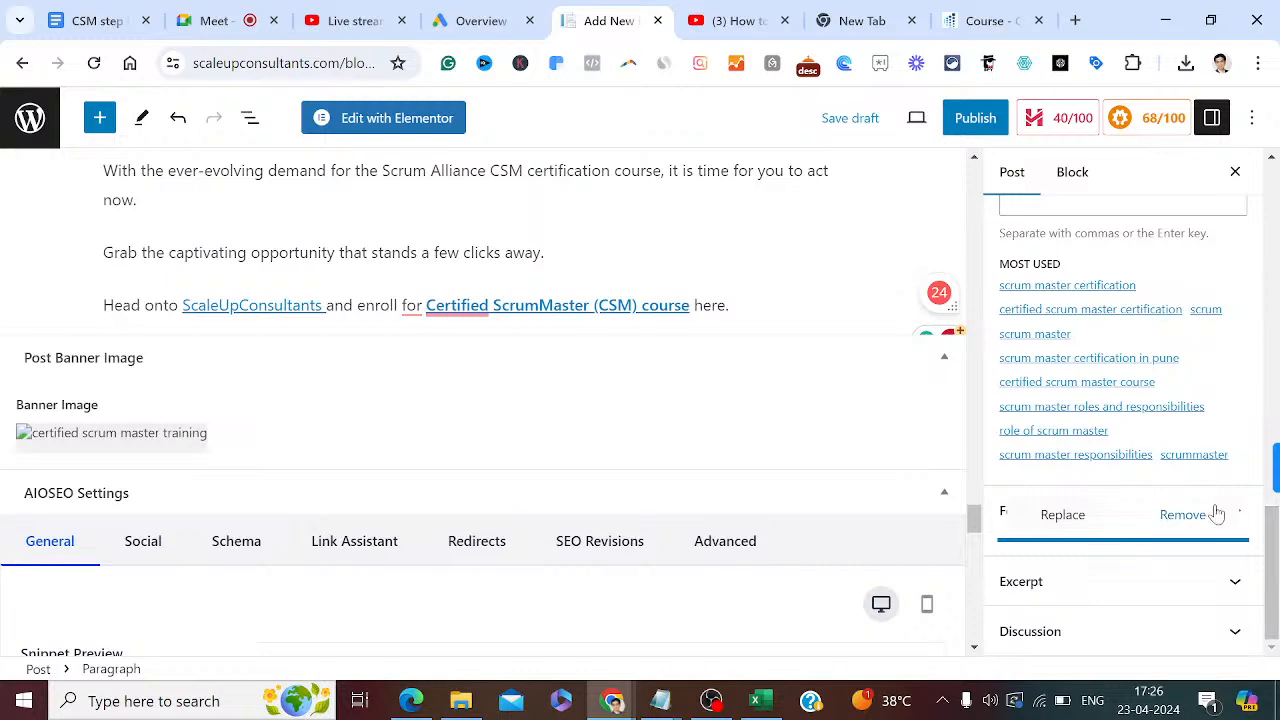
Clear all the default tags from the Post Title field in the AIOSEO settings.
{"action": "left_click_drag", "start_coordinate": [974, 517], "coordinate": [970, 552]}
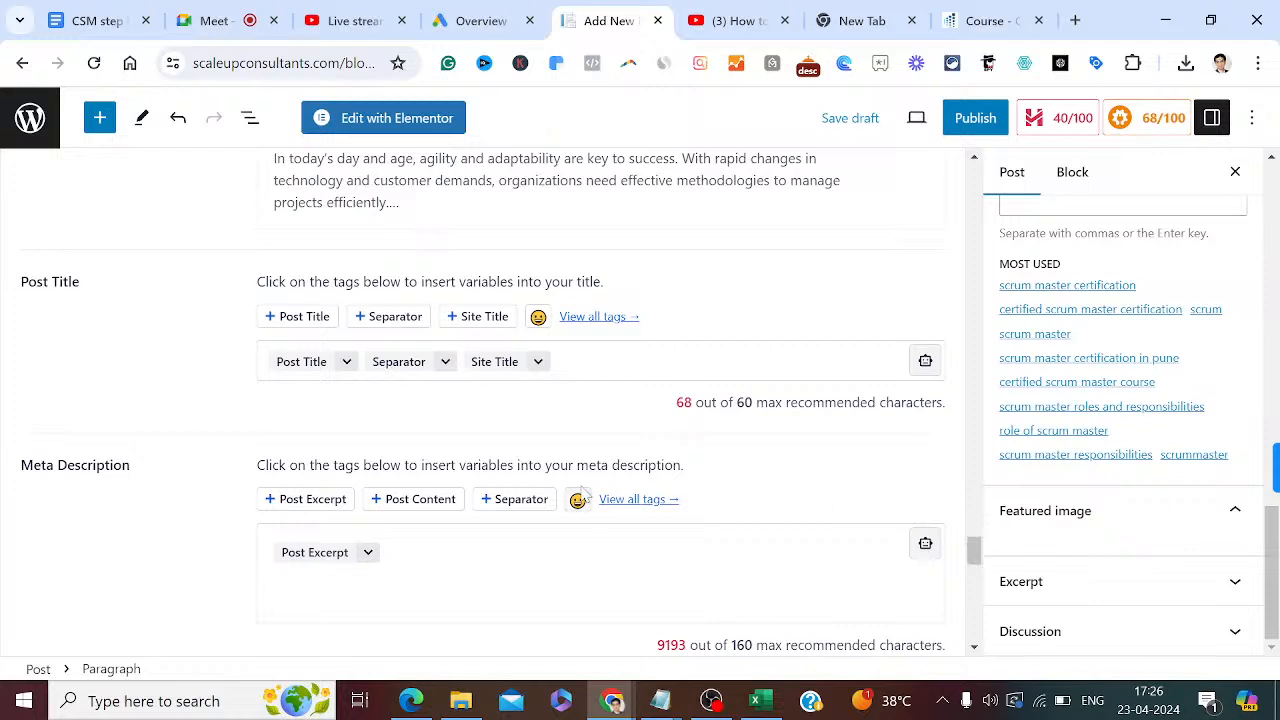
{"action": "left_click", "coordinate": [928, 370]}
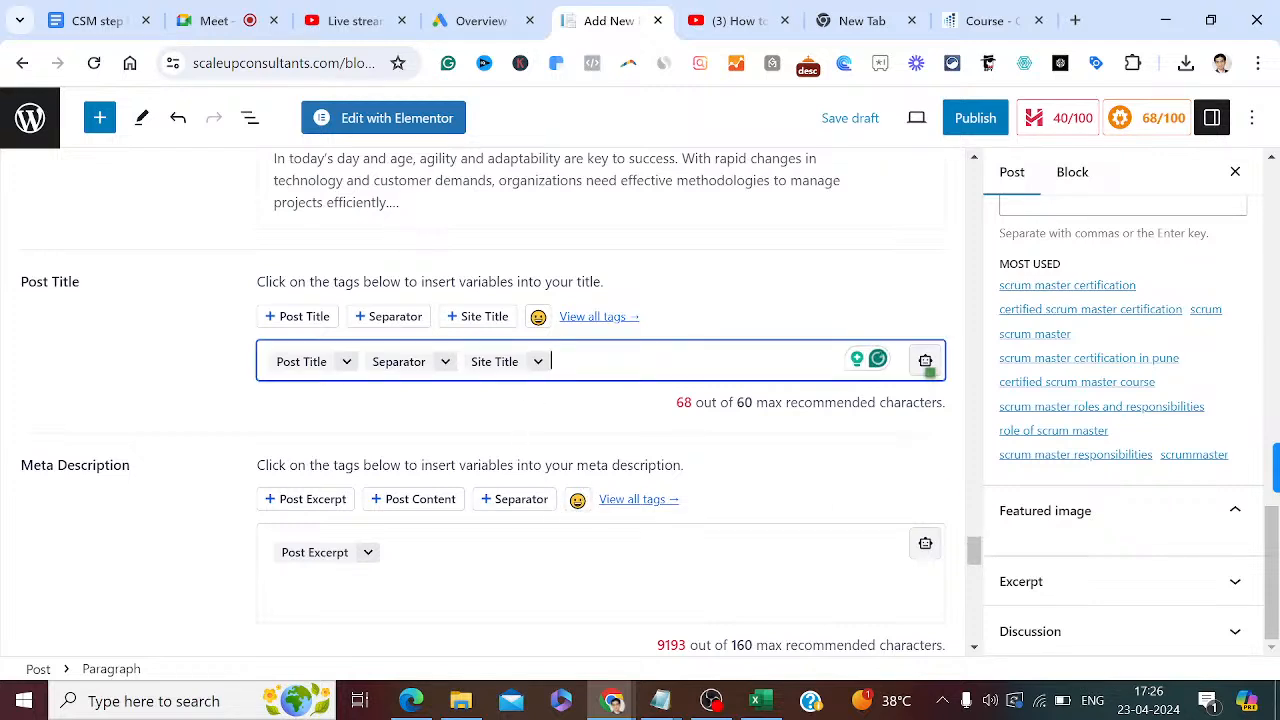
{"action": "key", "text": "ctrl+a"}
{"action": "key", "text": "BackSpace"}
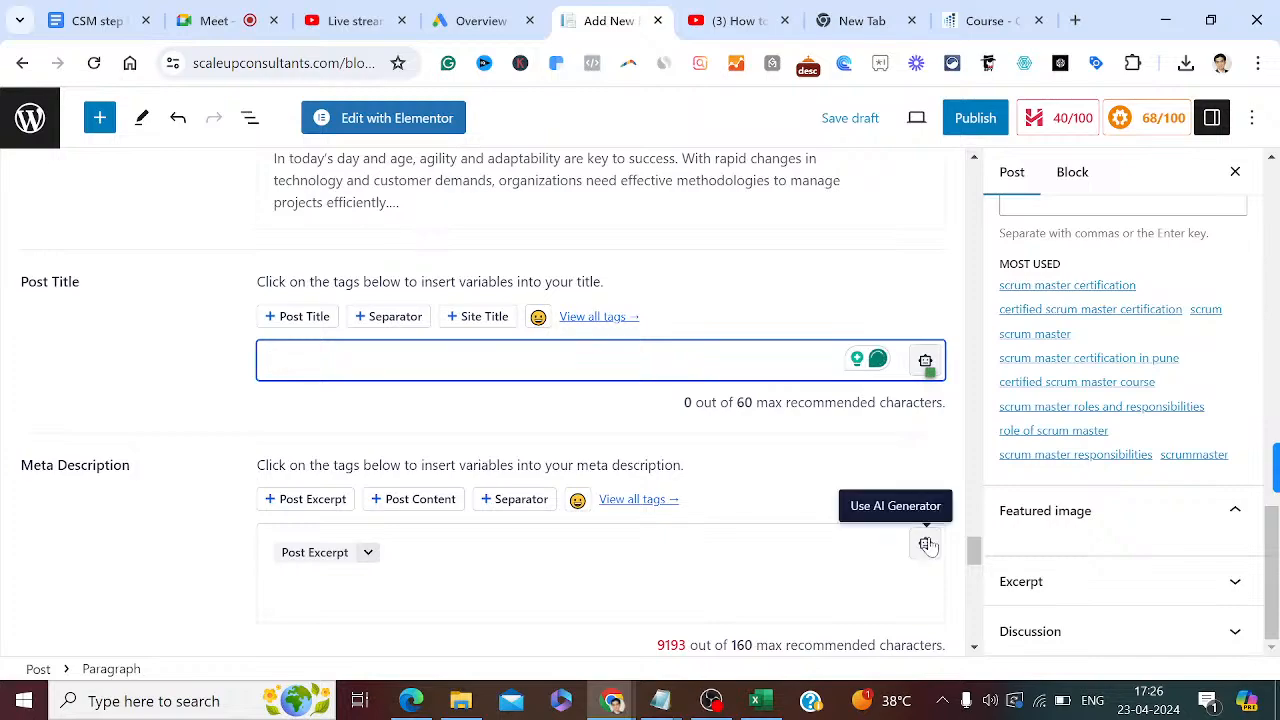
Copy the post's headline "Guide to Certified ScrumMaster (CSM) Training" and paste it into the empty AIOSEO Post Title field.
{"action": "left_click_drag", "start_coordinate": [976, 552], "coordinate": [971, 171]}
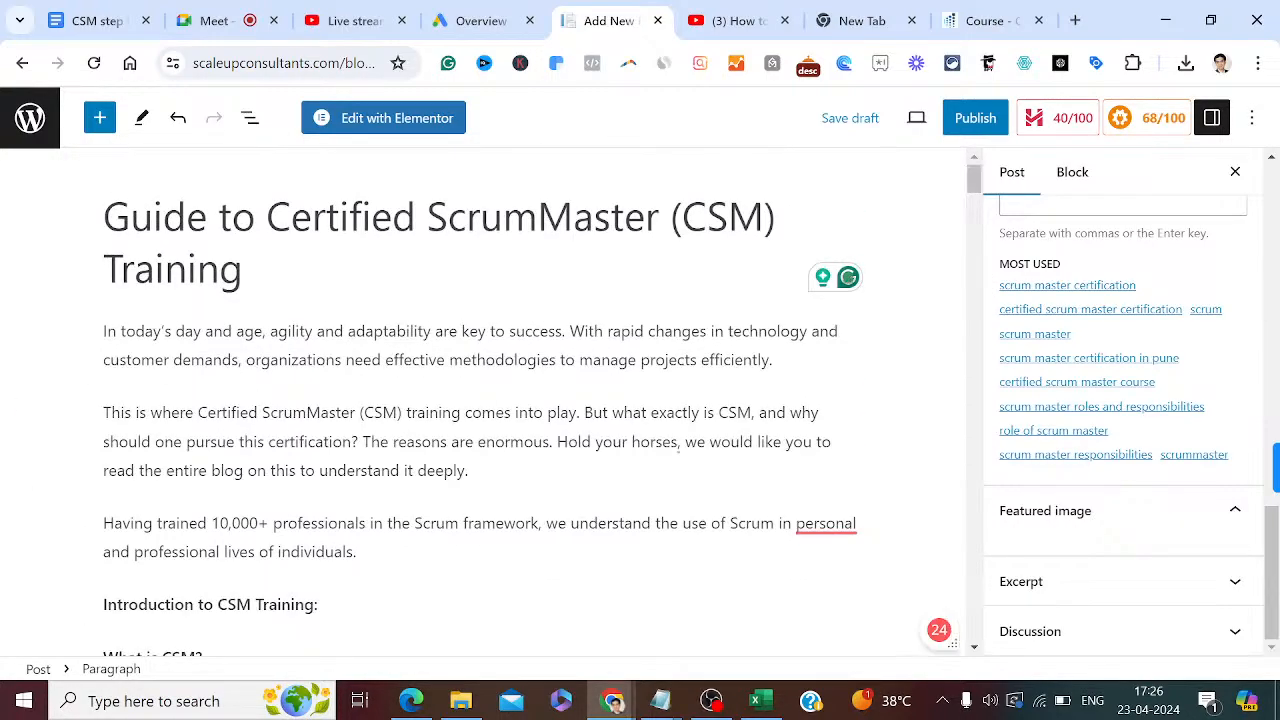
{"action": "left_click", "coordinate": [131, 215]}
{"action": "key", "text": "Left"}
{"action": "key", "text": "shift+Down"}
{"action": "key", "text": "shift+Down"}
{"action": "key", "text": "ctrl+c"}
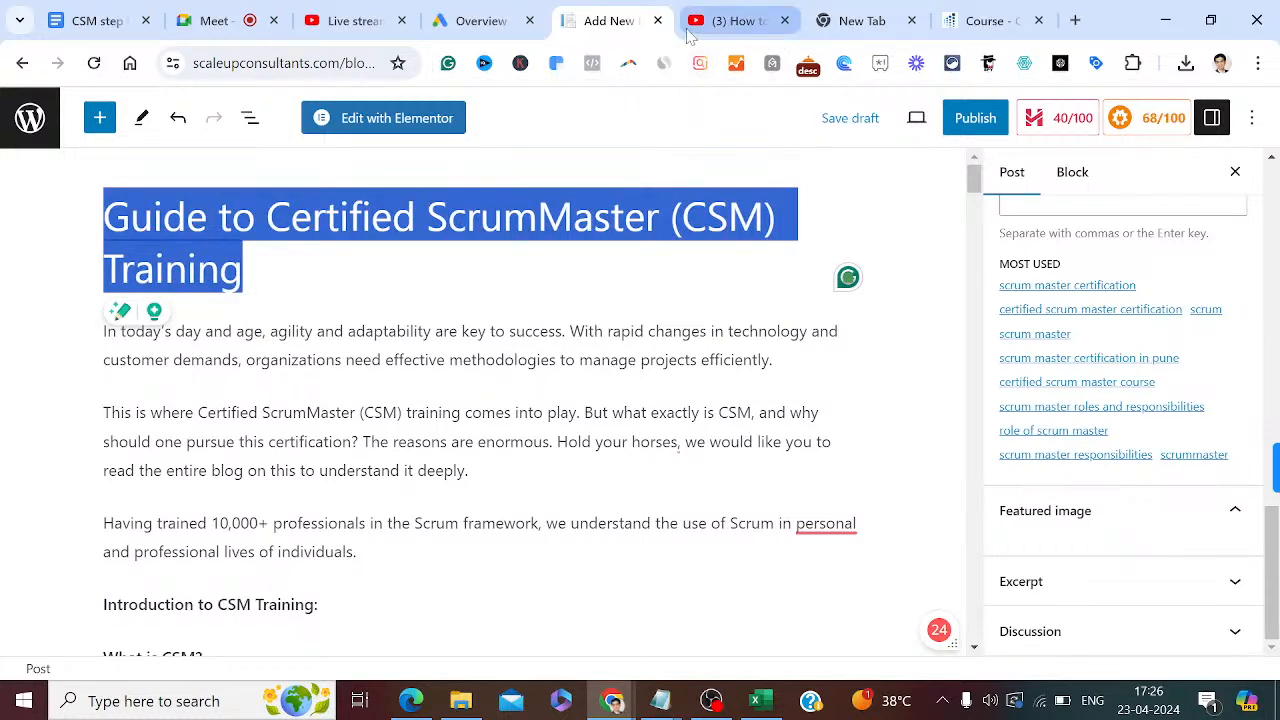
{"action": "left_click_drag", "start_coordinate": [975, 192], "coordinate": [968, 567]}
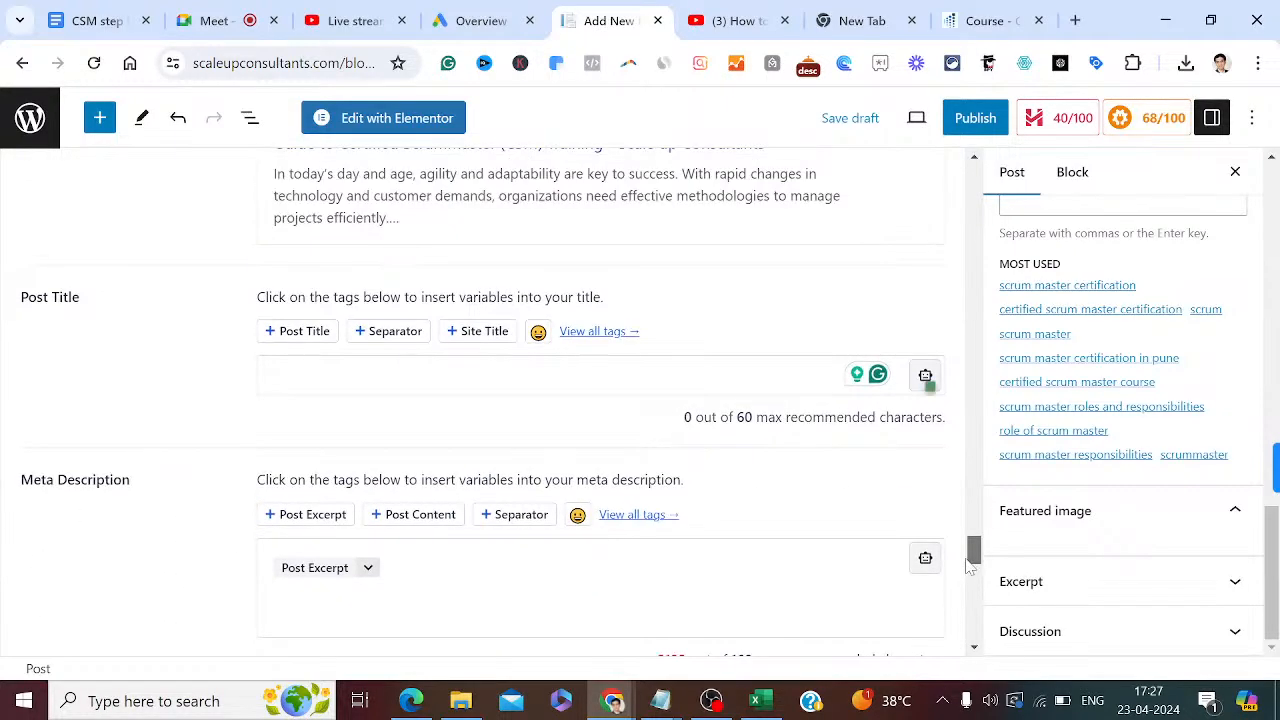
{"action": "mouse_move", "coordinate": [963, 552]}
{"action": "left_mouse_down"}
{"action": "mouse_move", "coordinate": [961, 541]}
{"action": "mouse_move", "coordinate": [967, 563]}
{"action": "left_mouse_up"}
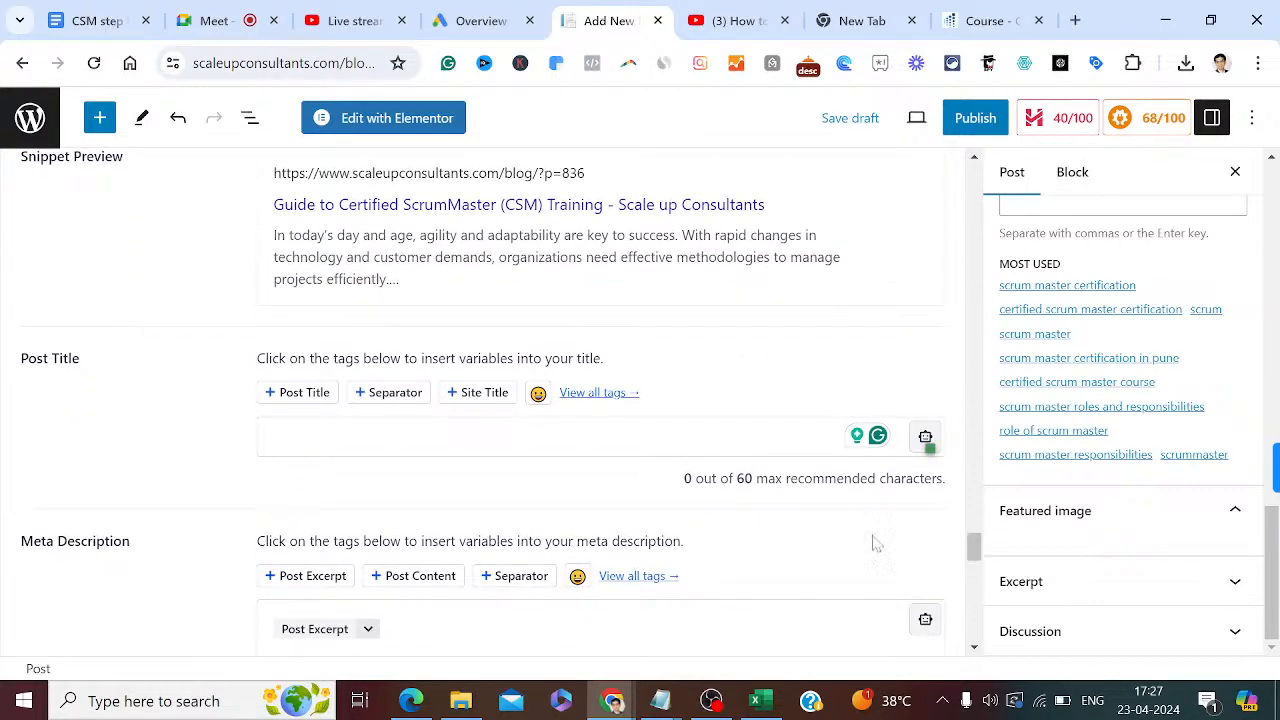
{"action": "left_click", "coordinate": [510, 437]}
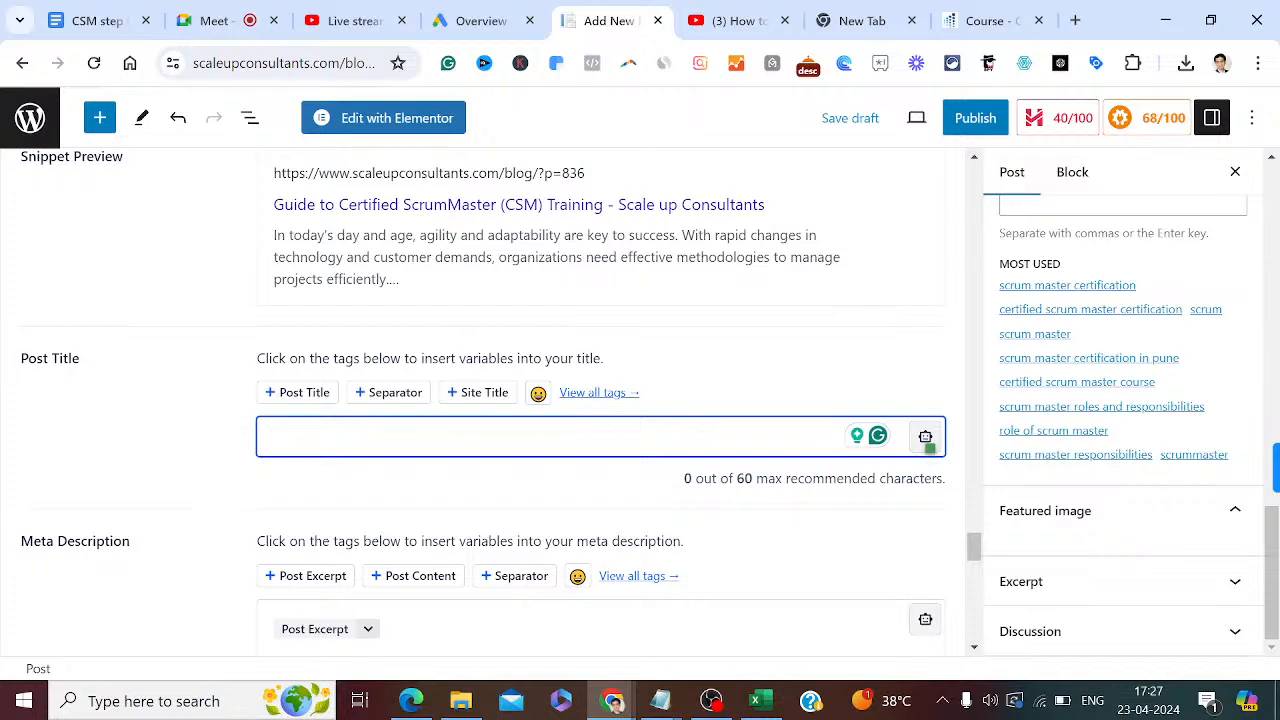
{"action": "key", "text": "ctrl+v"}
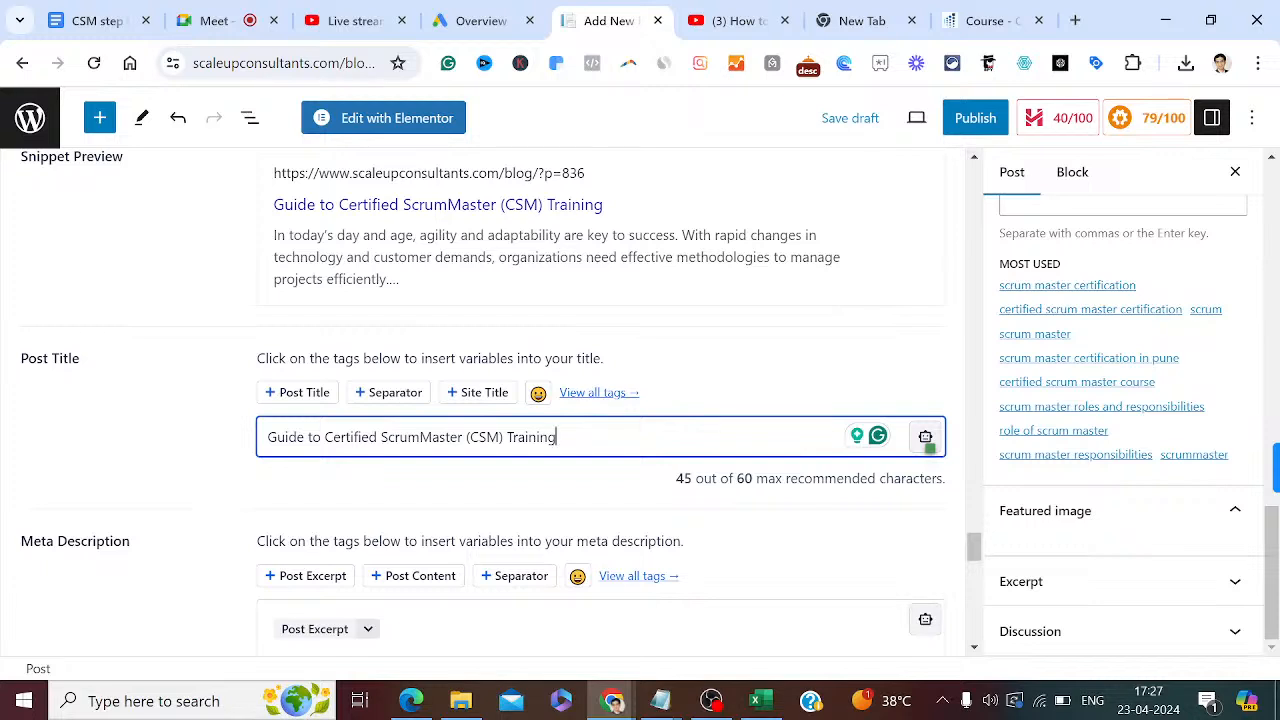
Copy the AIOSEO Post Title text and open claude.ai in the empty browser tab.
{"action": "key", "text": "ctrl+a"}
{"action": "key", "text": "ctrl+c"}
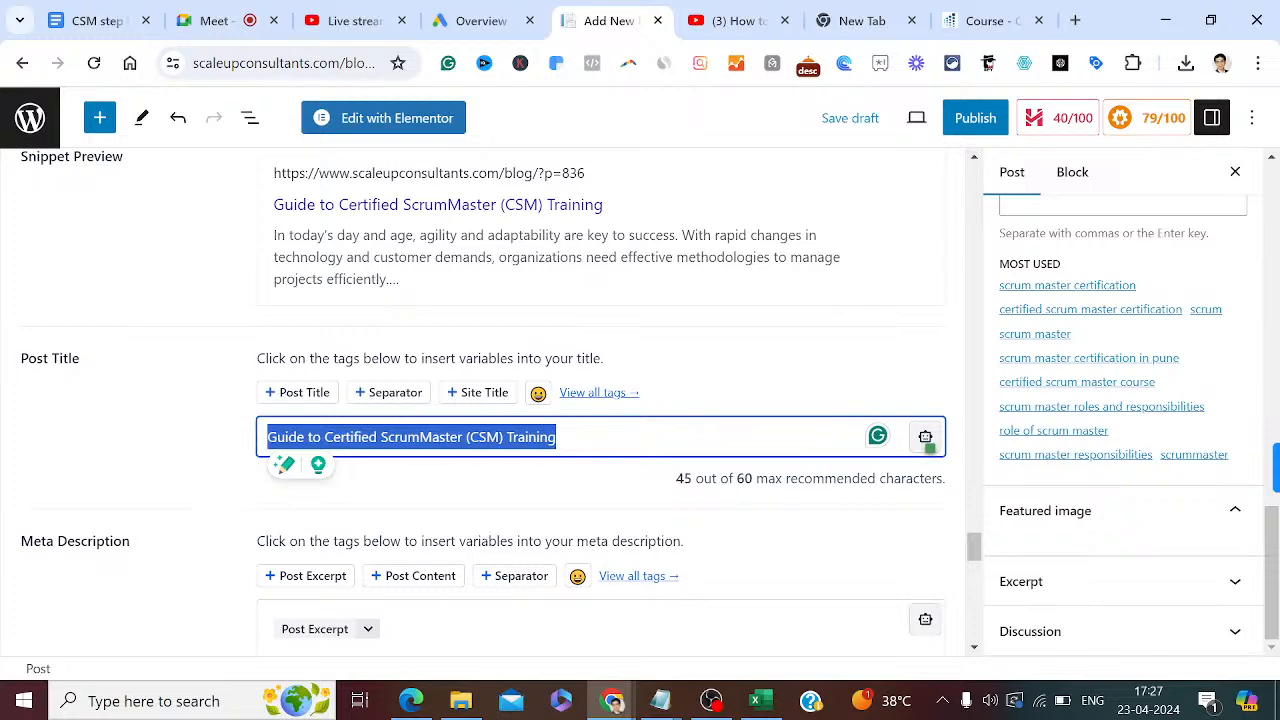
{"action": "left_click", "coordinate": [862, 21]}
{"action": "type", "text": "sc"}
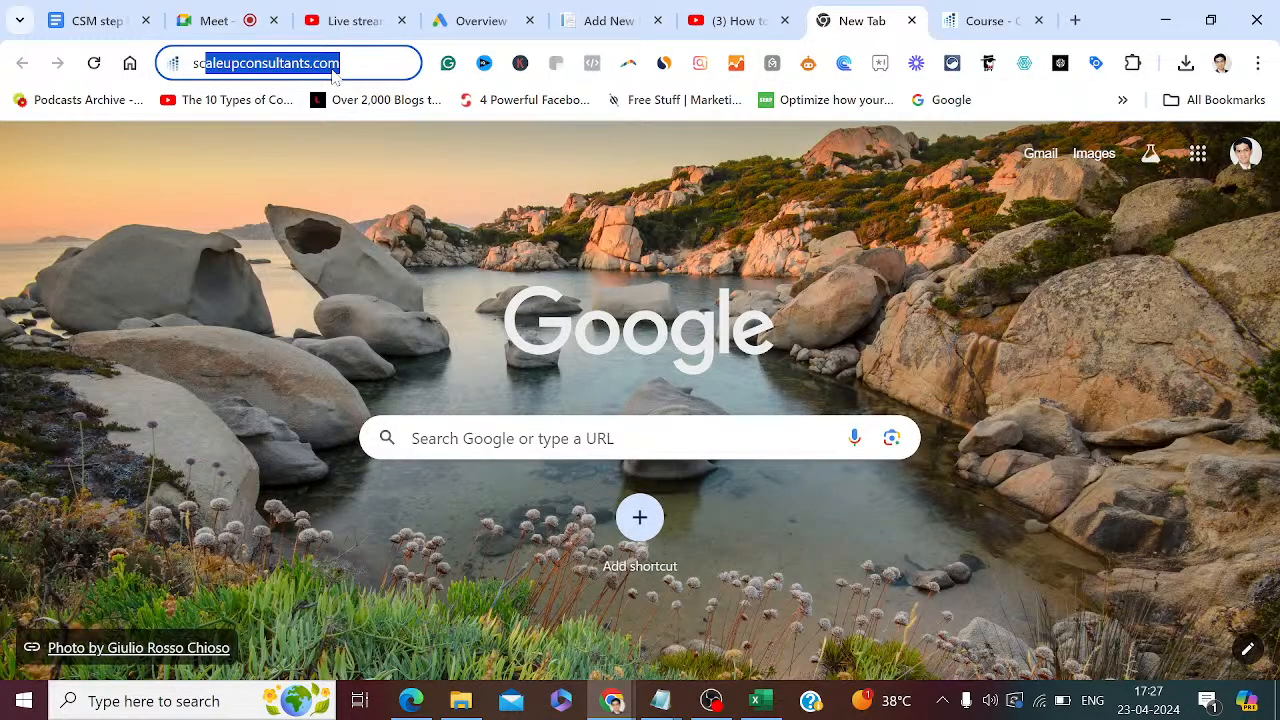
{"action": "type", "text": "cla"}
{"action": "key", "text": "BackSpace"}
{"action": "key", "text": "BackSpace"}
{"action": "key", "text": "BackSpace"}
{"action": "key", "text": "BackSpace"}
{"action": "key", "text": "BackSpace"}
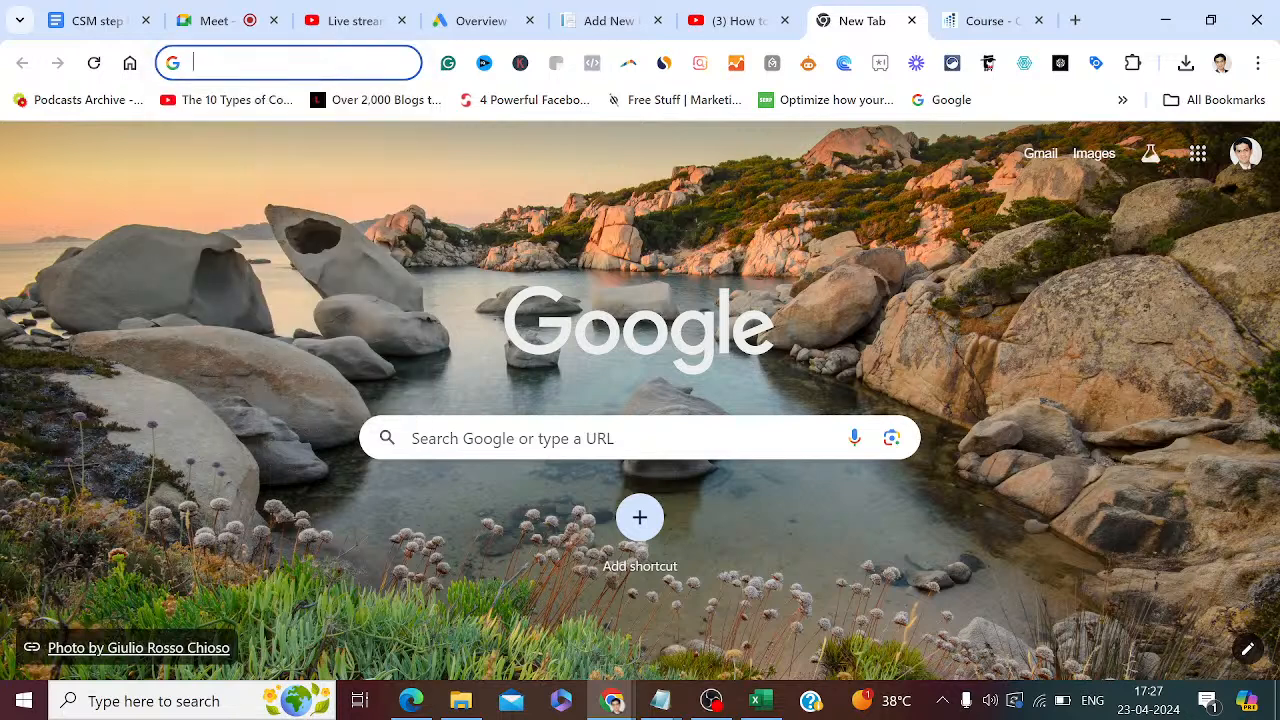
{"action": "type", "text": "c a"}
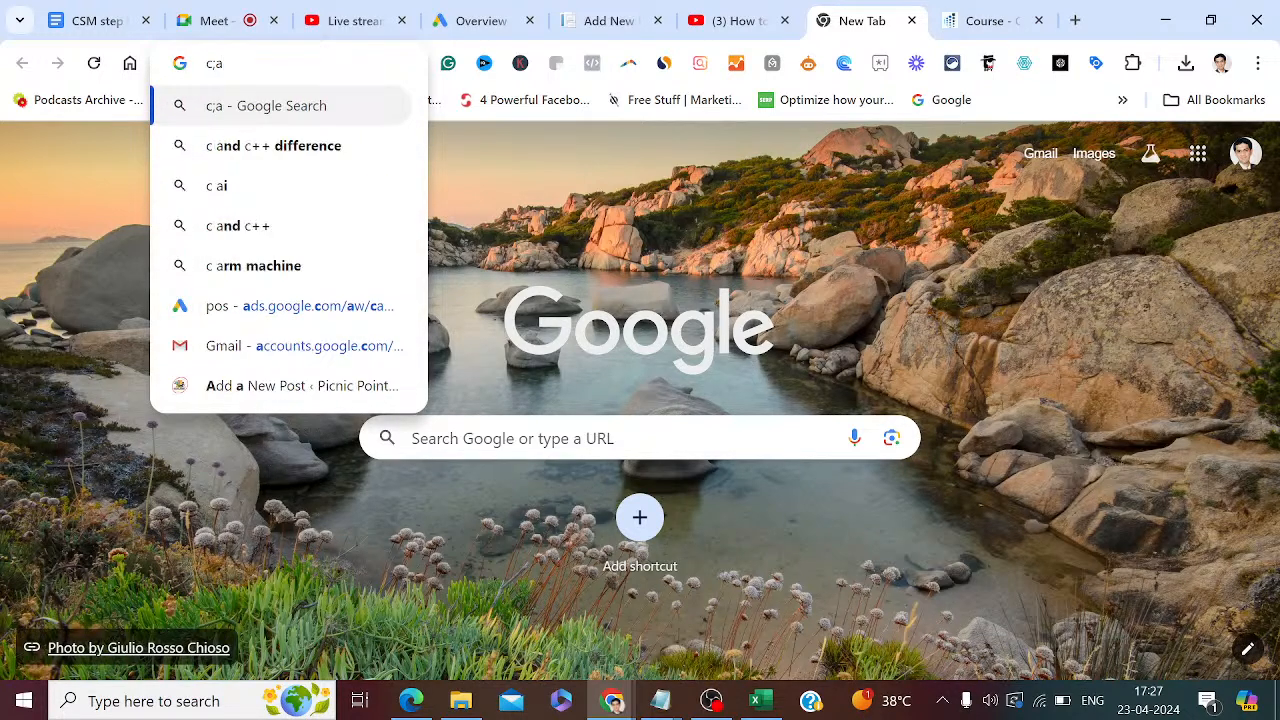
{"action": "key", "text": "BackSpace"}
{"action": "key", "text": "BackSpace"}
{"action": "type", "text": "la"}
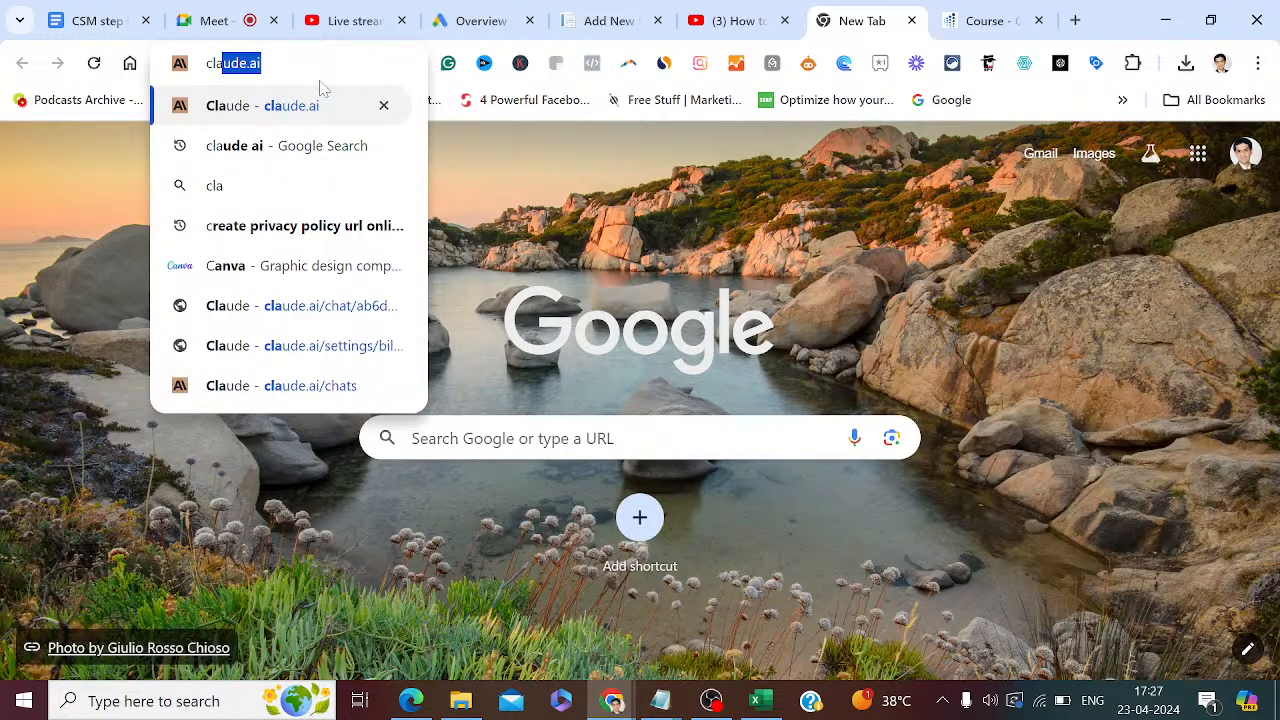
{"action": "key", "text": "Return"}
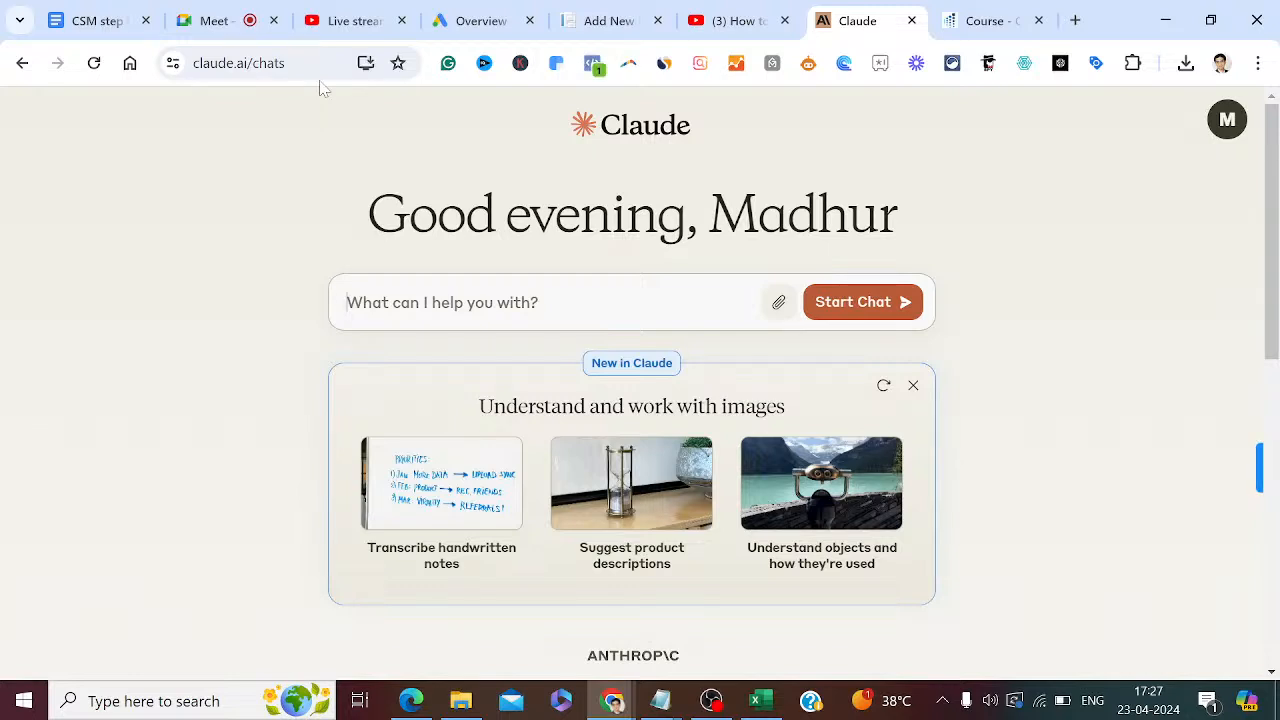
Write a Claude prompt asking an experienced seo specialist with 20 years of work experience for a powerful seo optimized description in 160 characters.
{"action": "type", "text": "Acr"}
{"action": "type", "text": "t as"}
{"action": "type", "text": " if you a"}
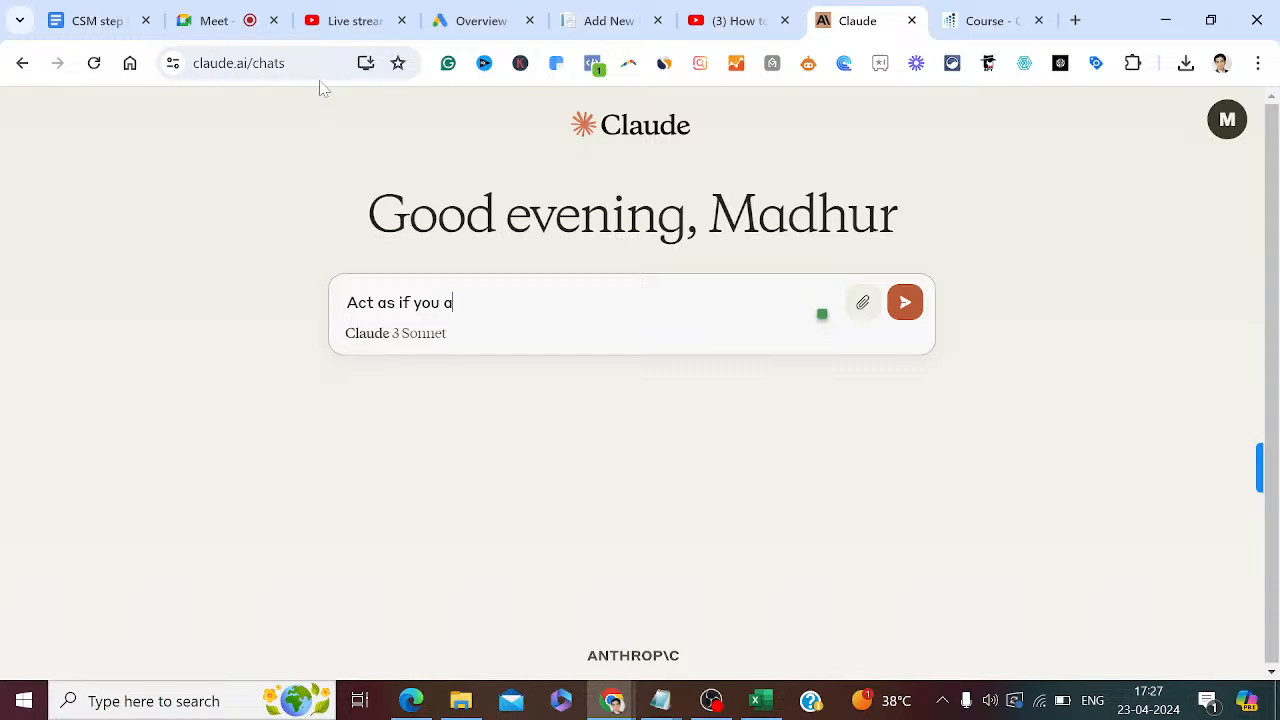
{"action": "type", "text": "re an experienced seo spec"}
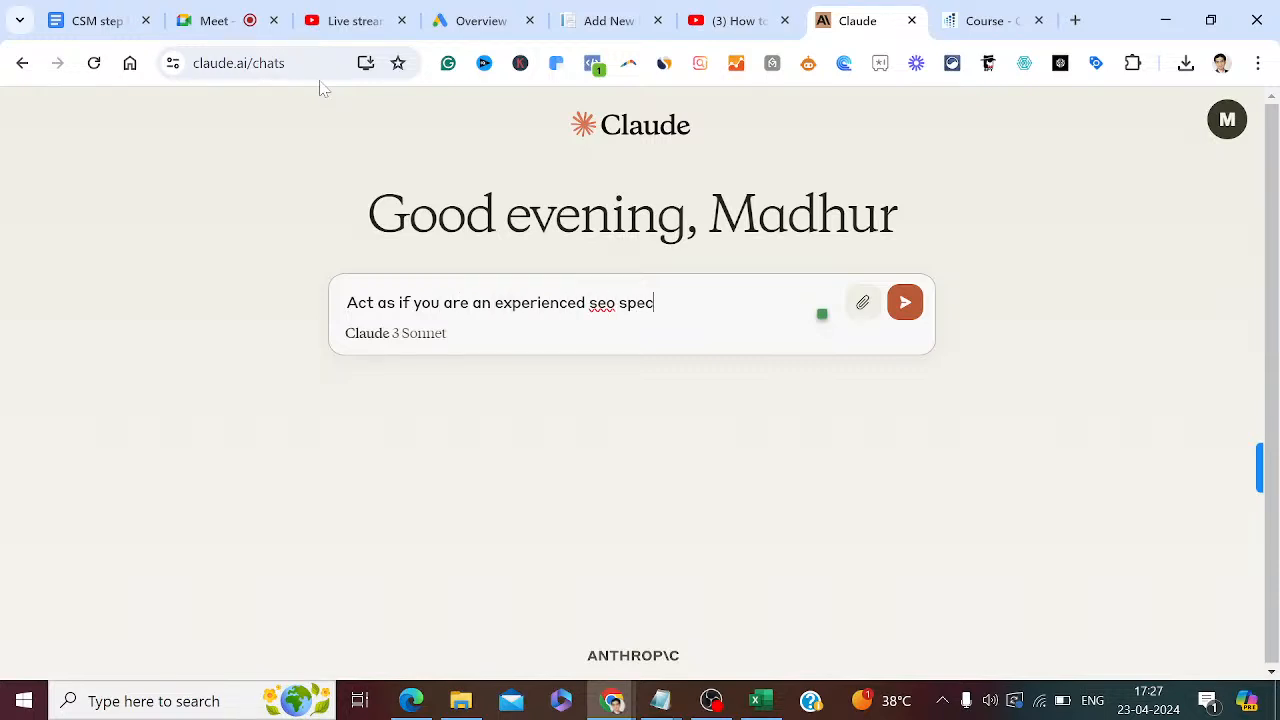
{"action": "type", "text": "ialist with 20 years of"}
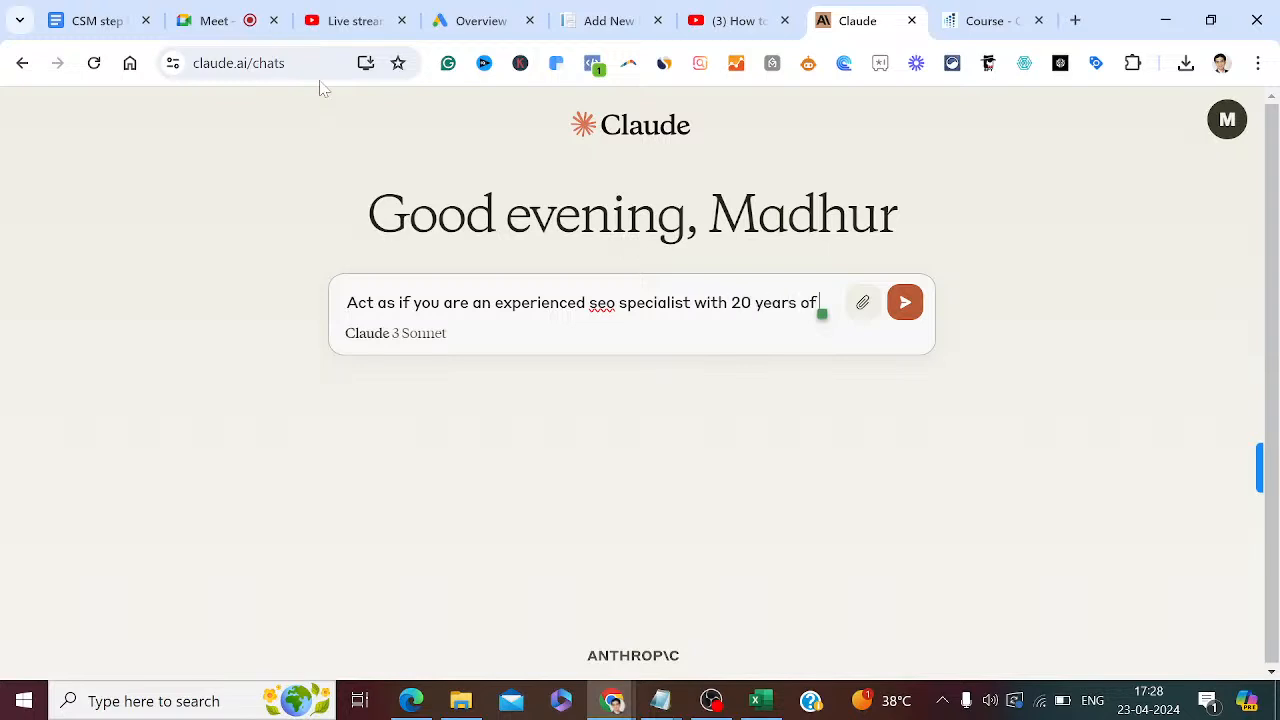
{"action": "type", "text": " work experience, I want you to write a [p"}
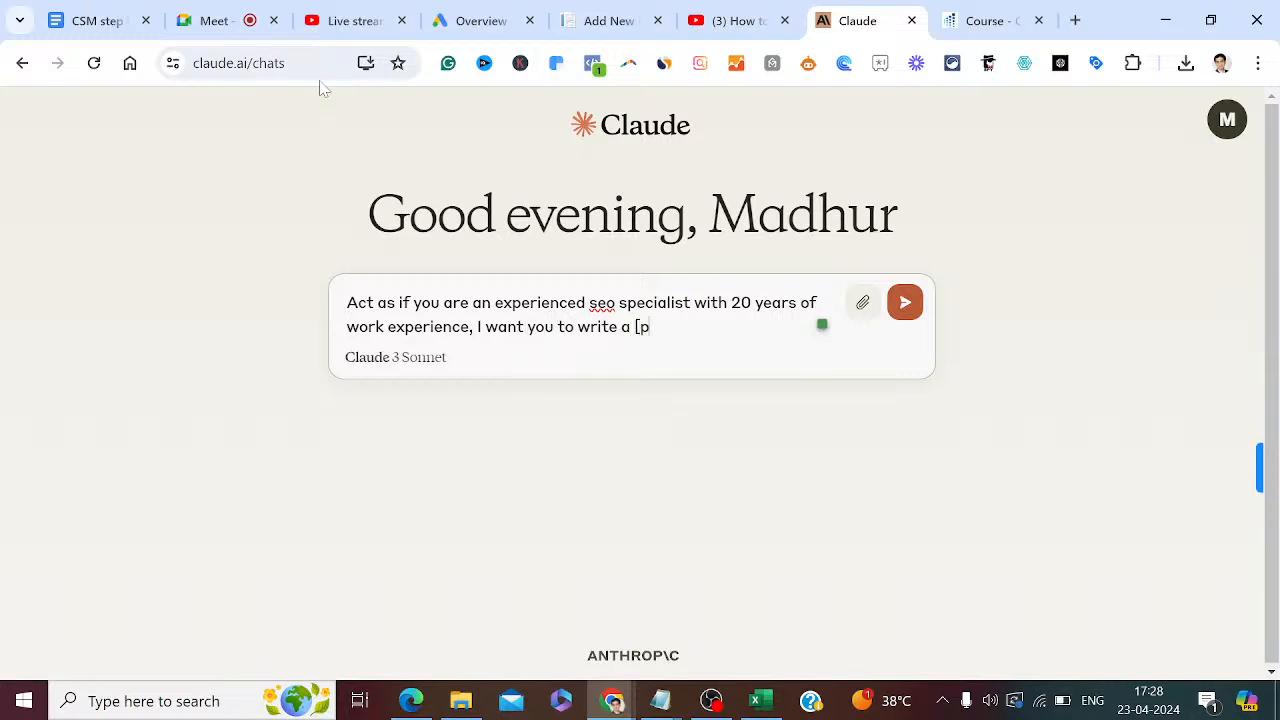
{"action": "key", "text": "BackSpace"}
{"action": "key", "text": "BackSpace"}
{"action": "type", "text": "pwo"}
{"action": "key", "text": "BackSpace"}
{"action": "key", "text": "BackSpace"}
{"action": "type", "text": "owerful seo opti"}
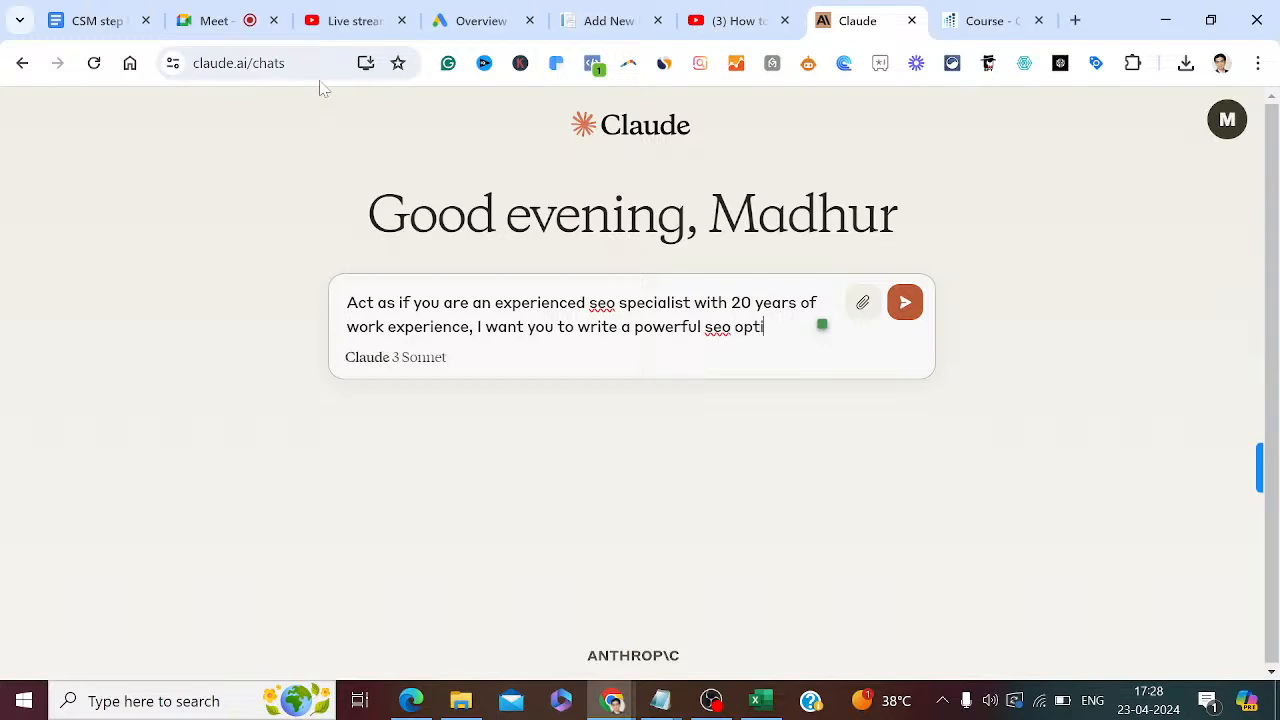
{"action": "type", "text": "mized desc"}
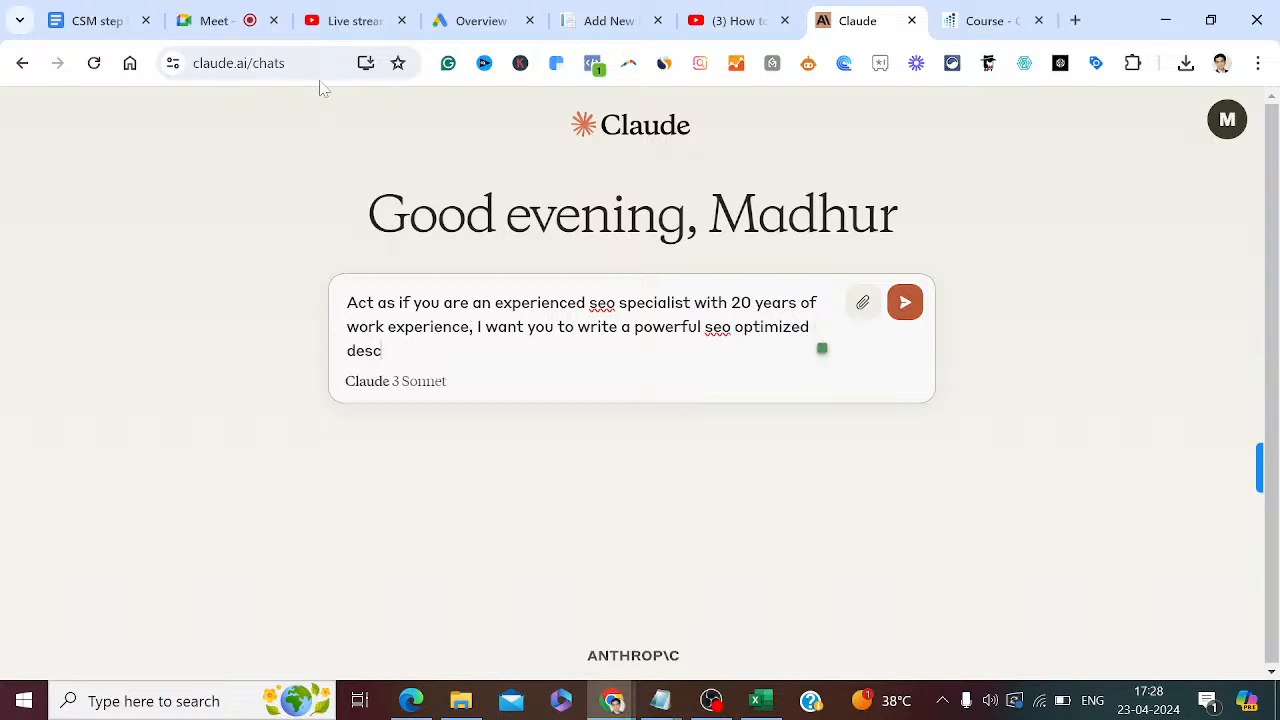
{"action": "type", "text": "ription in 6"}
{"action": "key", "text": "BackSpace"}
{"action": "type", "text": "160 characters "}
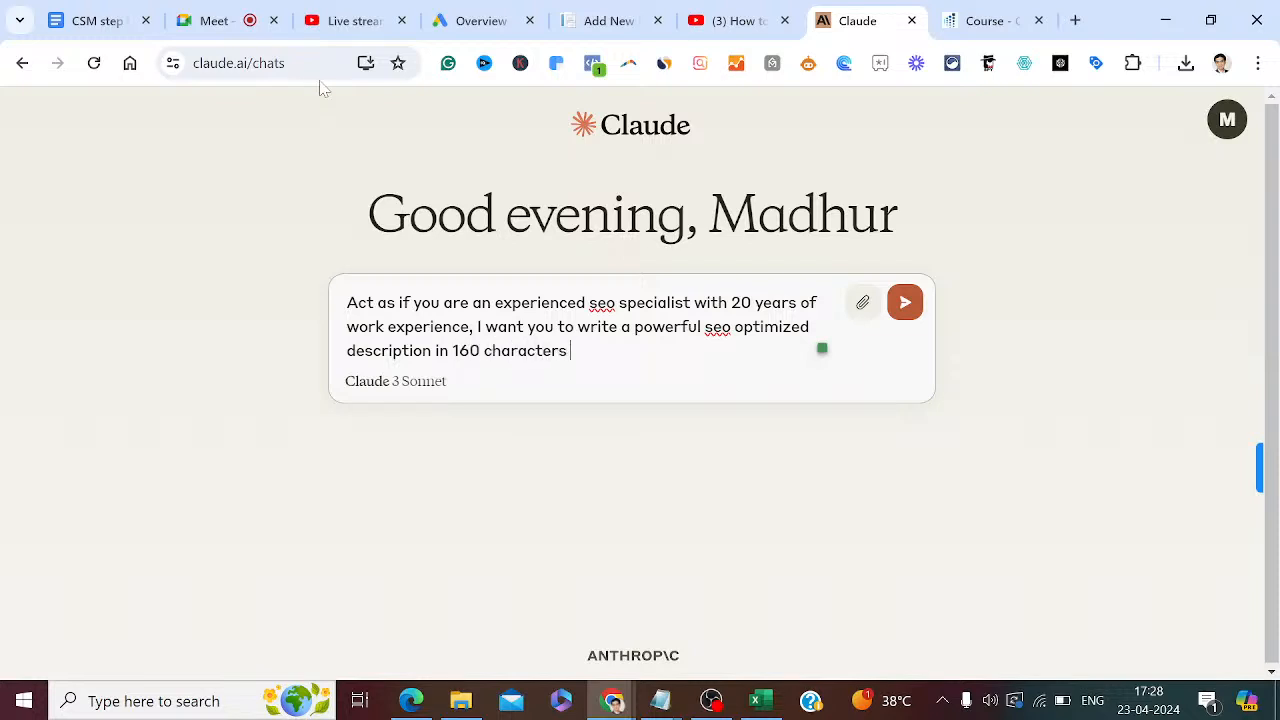
Complete the prompt with the topic "Guide to Certified ScrumMaster (CSM) Training" and a request to integrate the CTA, and send it.
{"action": "type", "text": "on"}
{"action": "key", "text": "ctrl+v"}
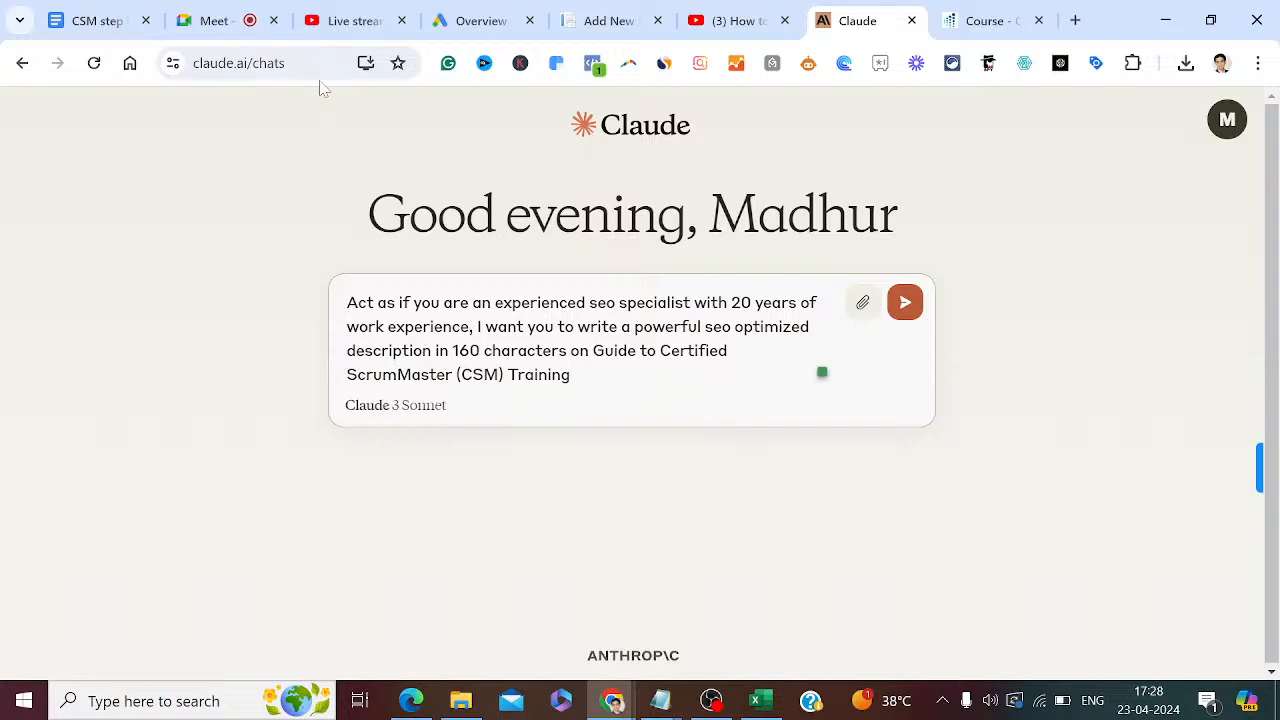
{"action": "type", "text": ". Integrate the CT"}
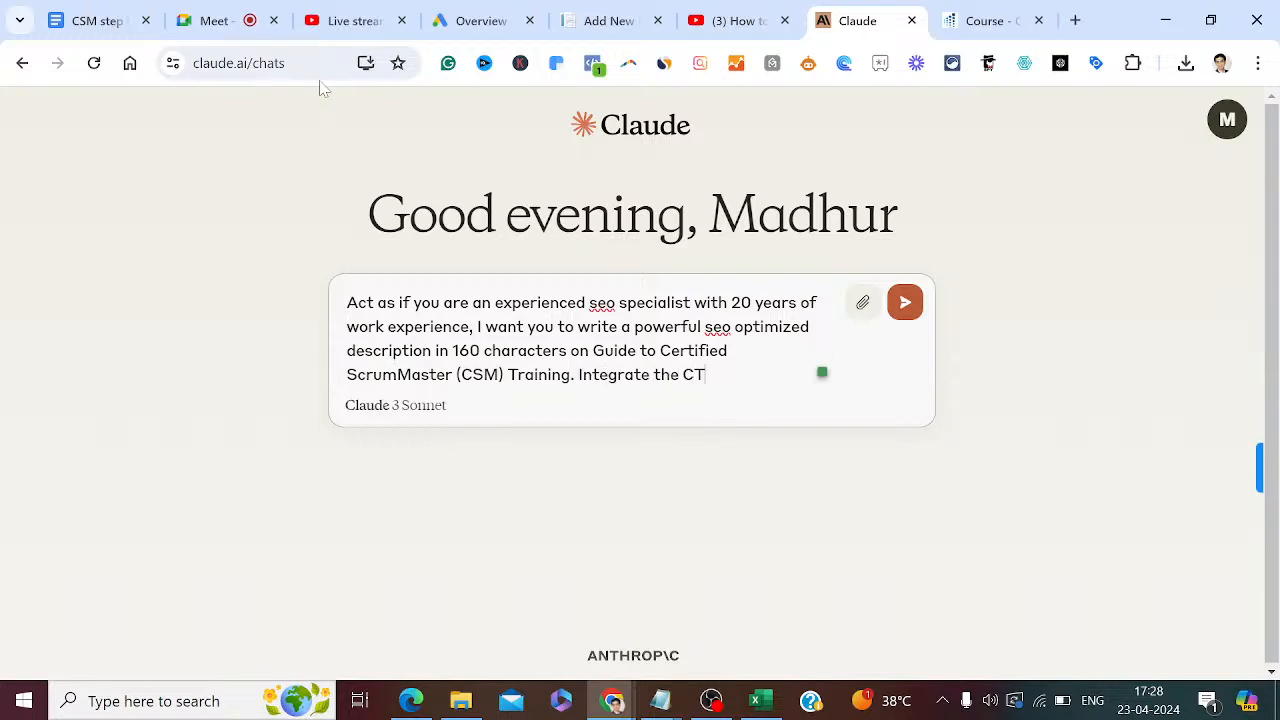
{"action": "type", "text": "A in the se"}
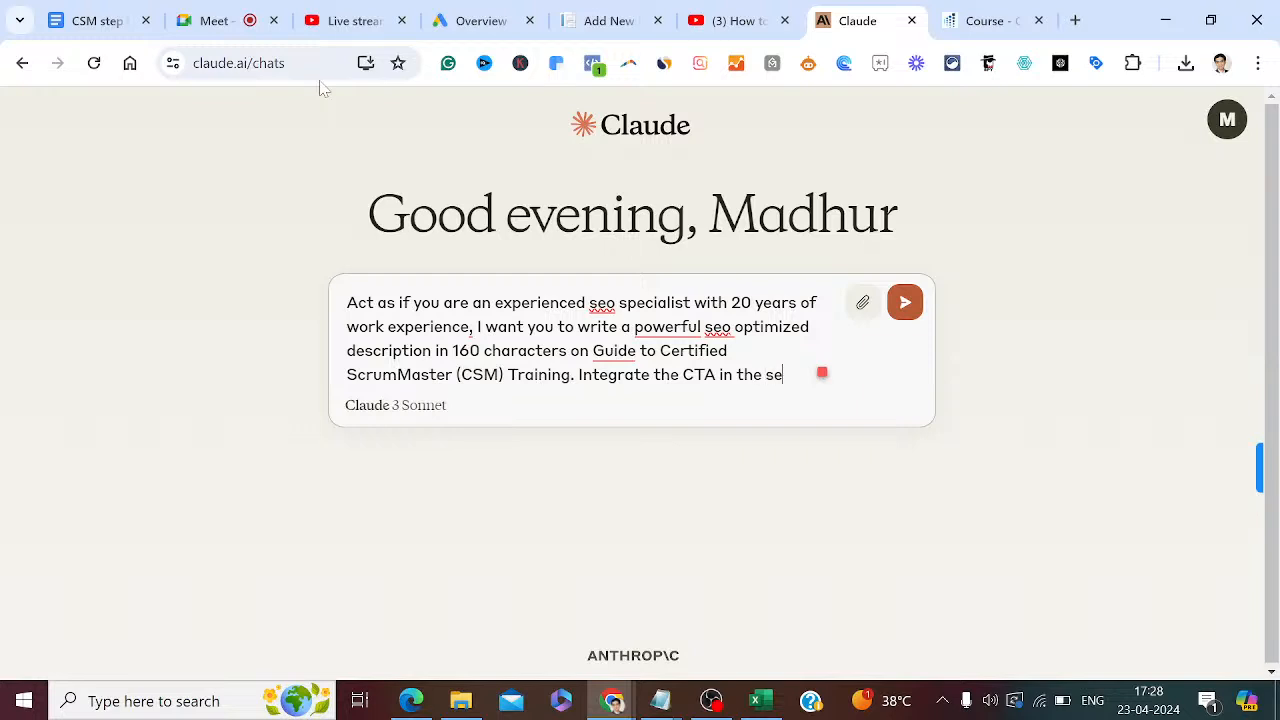
{"action": "type", "text": "o optimized des"}
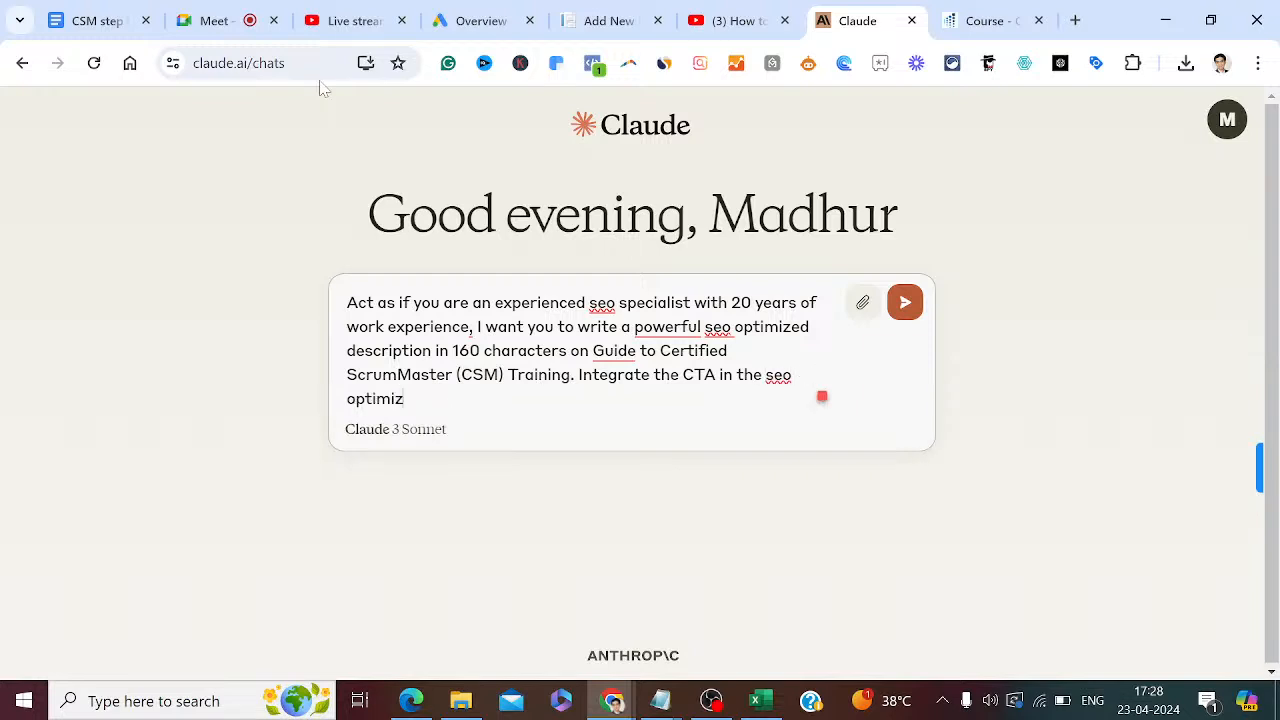
{"action": "type", "text": "cription"}
{"action": "key", "text": "Return"}
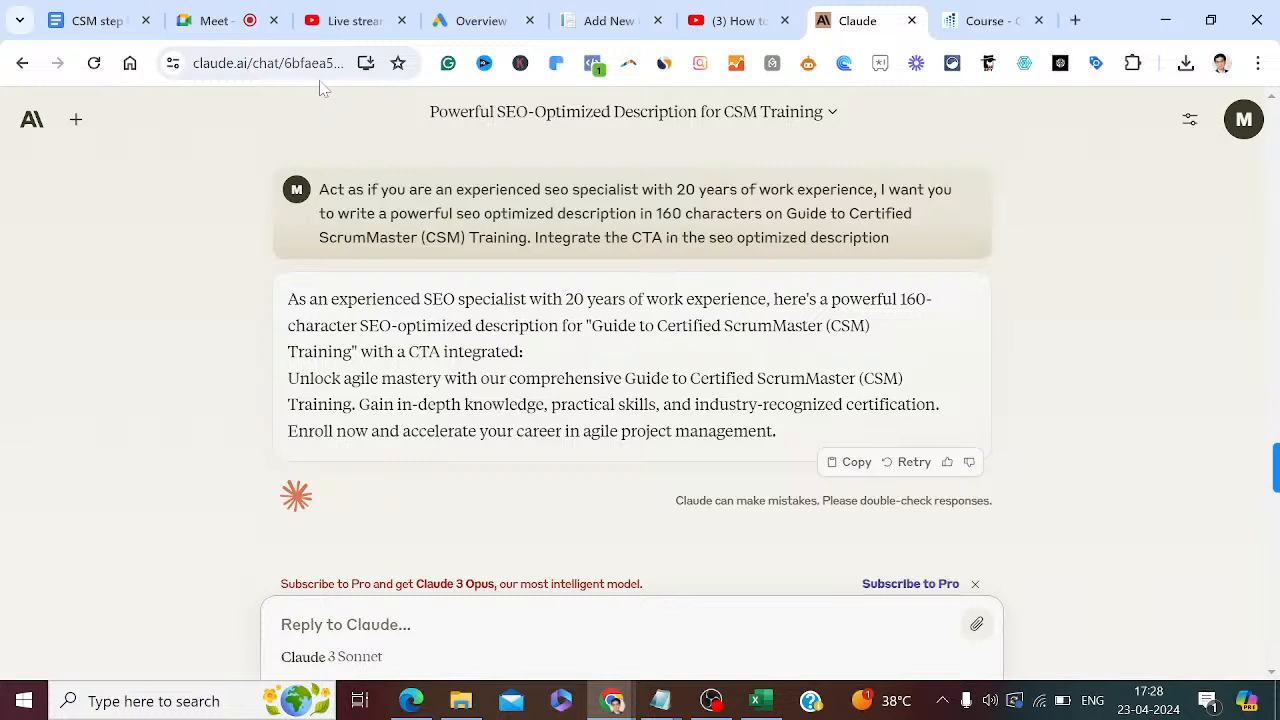
Copy Claude's "Unlock agile mastery..." description and paste it into the WordPress post's AIOSEO Meta Description in place of the Post Excerpt tag.
{"action": "left_click_drag", "start_coordinate": [782, 432], "coordinate": [288, 380]}
{"action": "key", "text": "ctrl+c"}
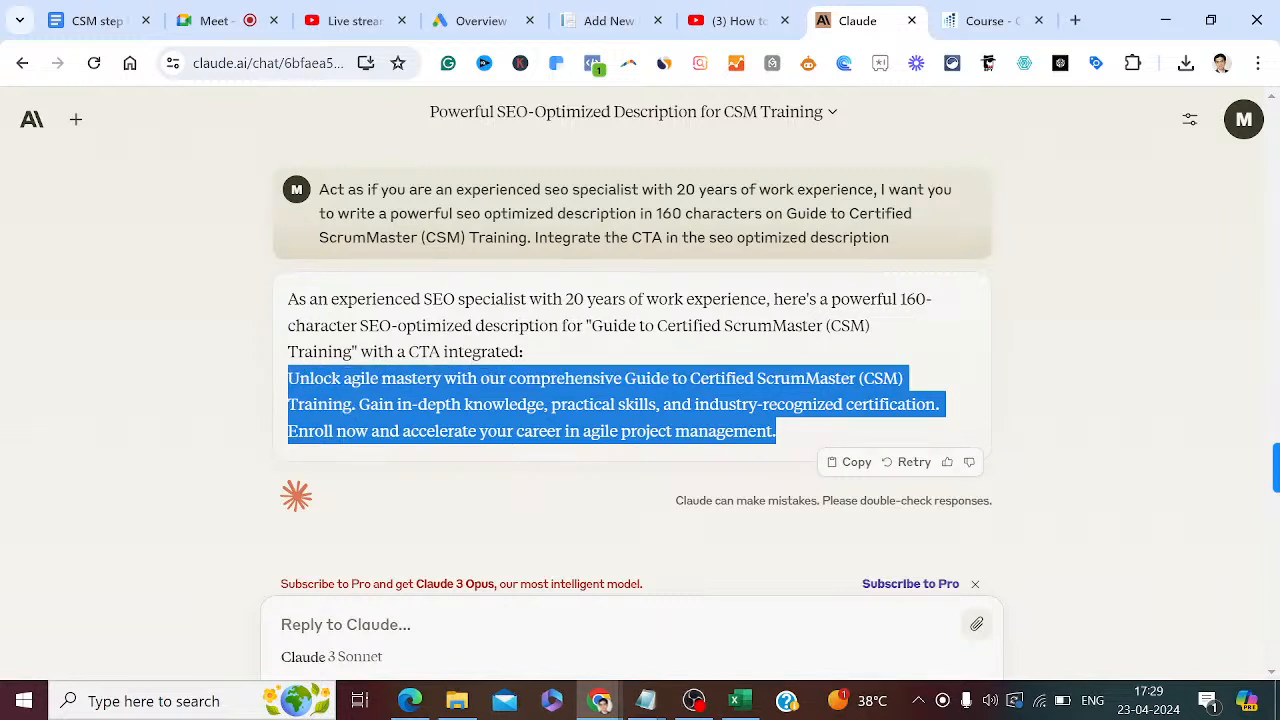
{"action": "left_click", "coordinate": [612, 18]}
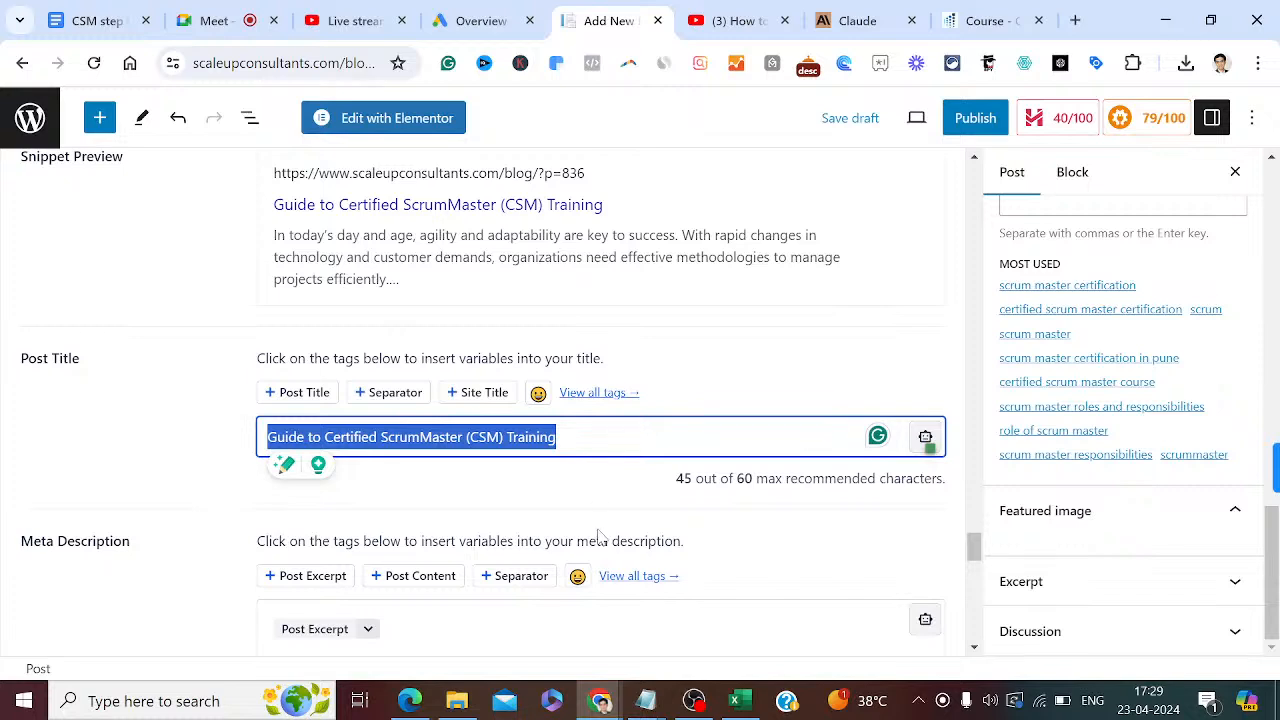
{"action": "left_click", "coordinate": [480, 630]}
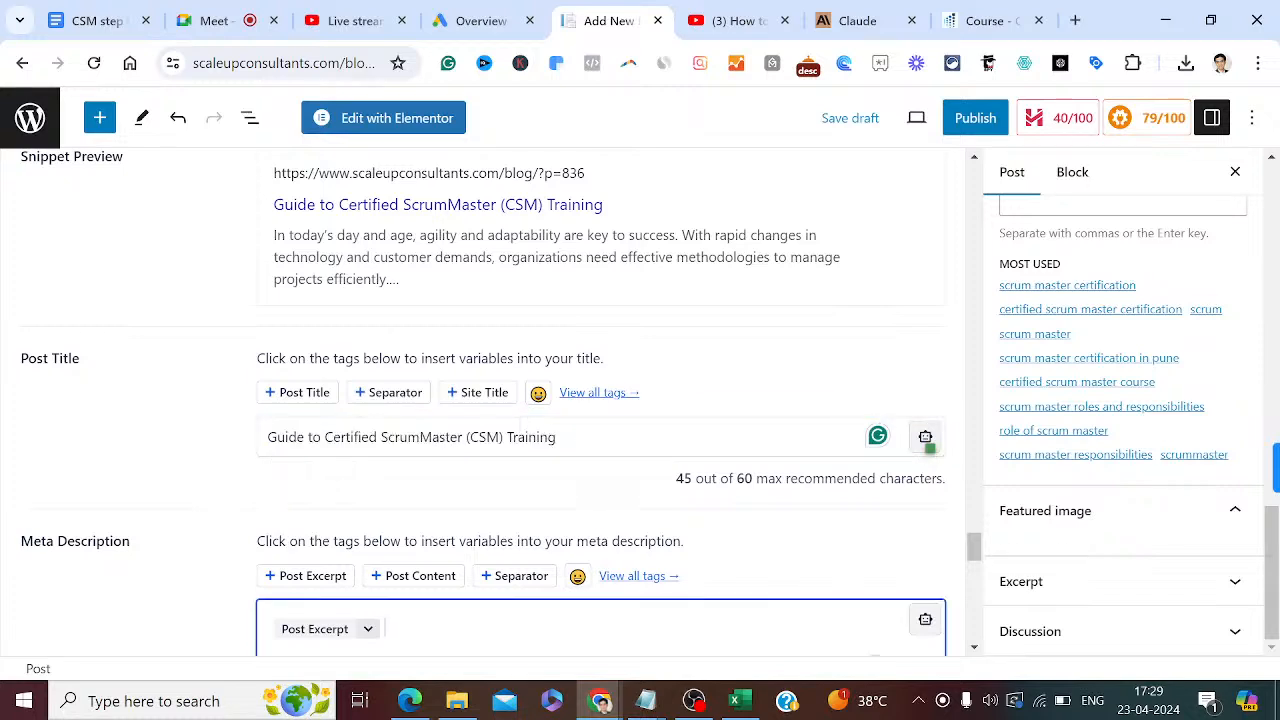
{"action": "key", "text": "BackSpace"}
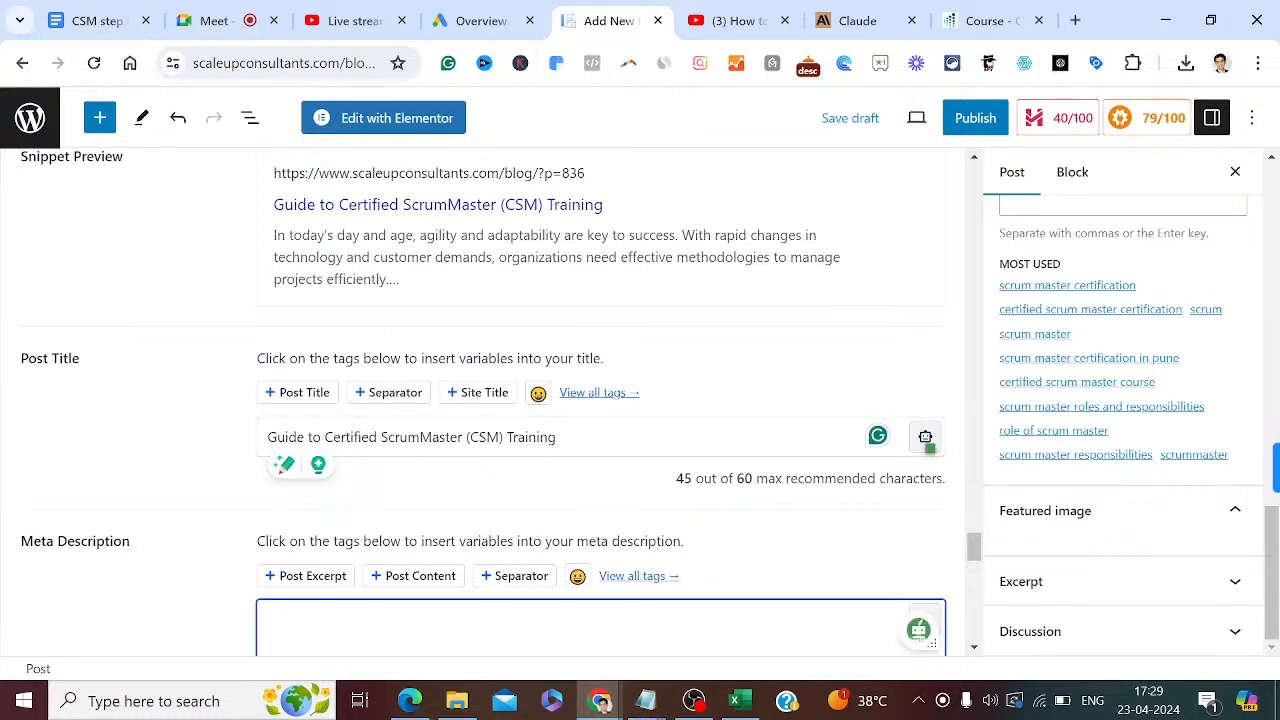
{"action": "key", "text": "ctrl+v"}
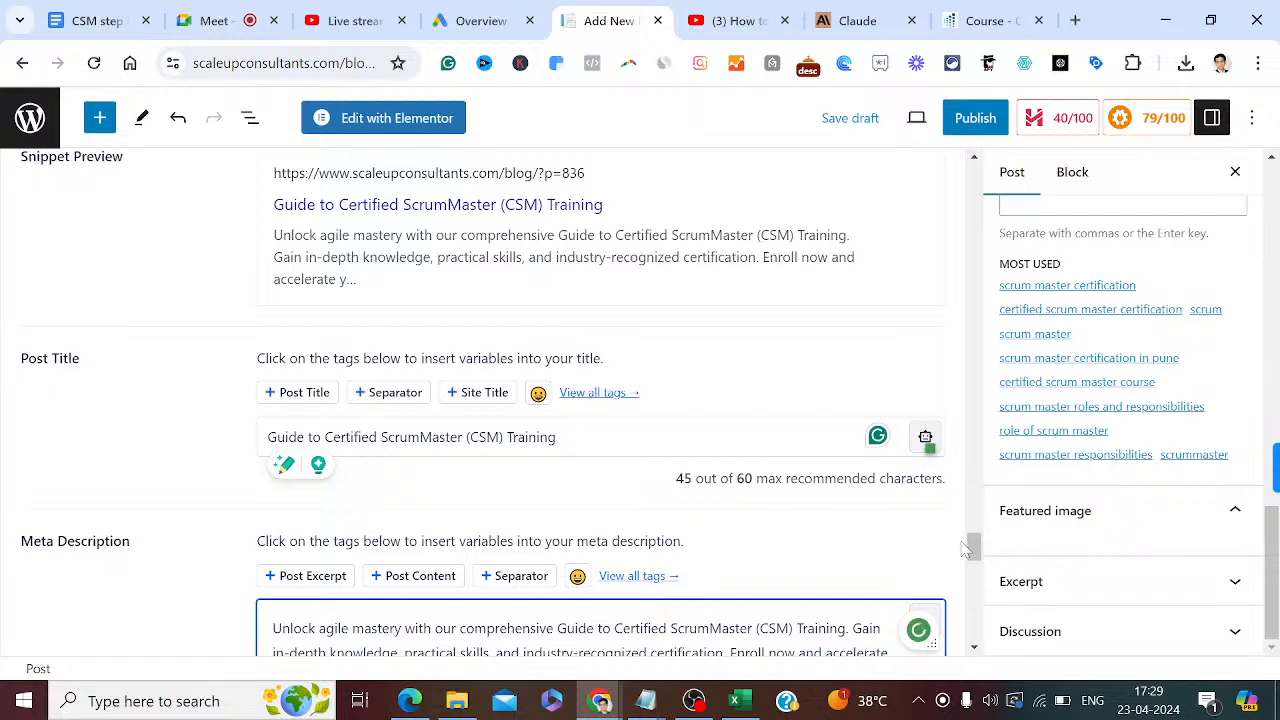
Delete the sentence "Gain in-depth knowledge, practical skills, and industry-recognized certification." from the Meta Description.
{"action": "left_click_drag", "start_coordinate": [972, 548], "coordinate": [976, 565]}
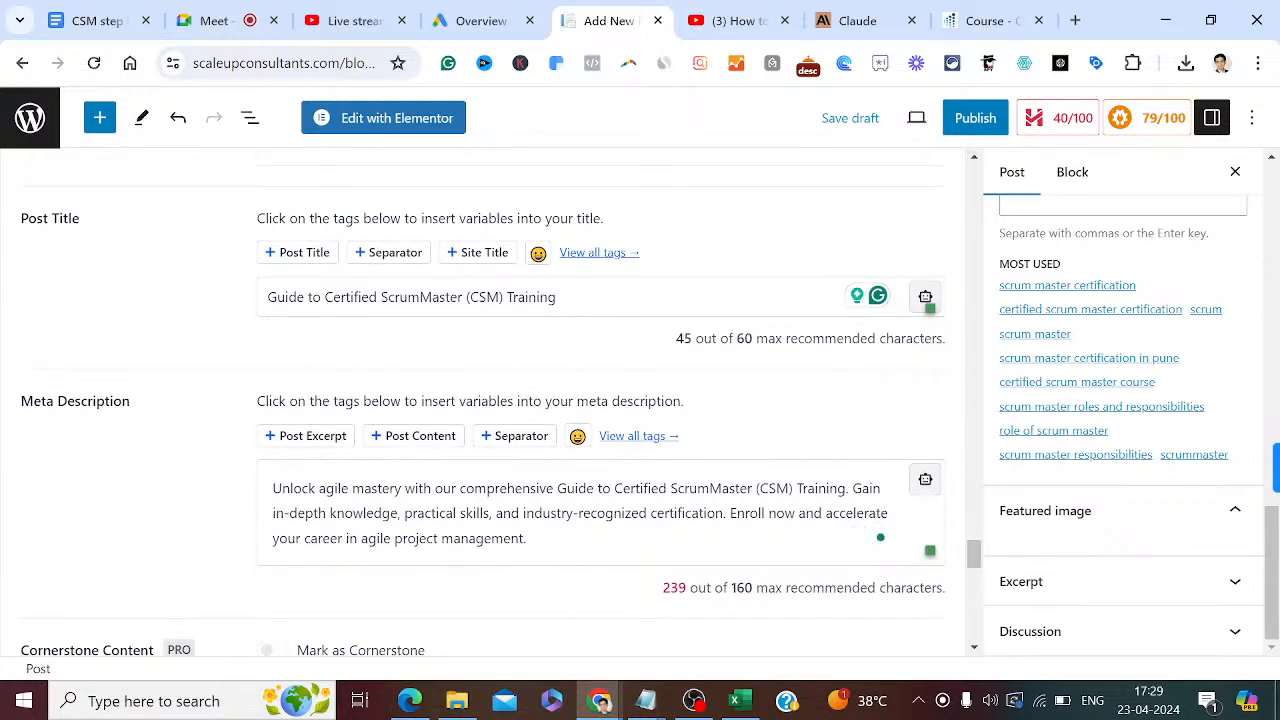
{"action": "left_click", "coordinate": [528, 538]}
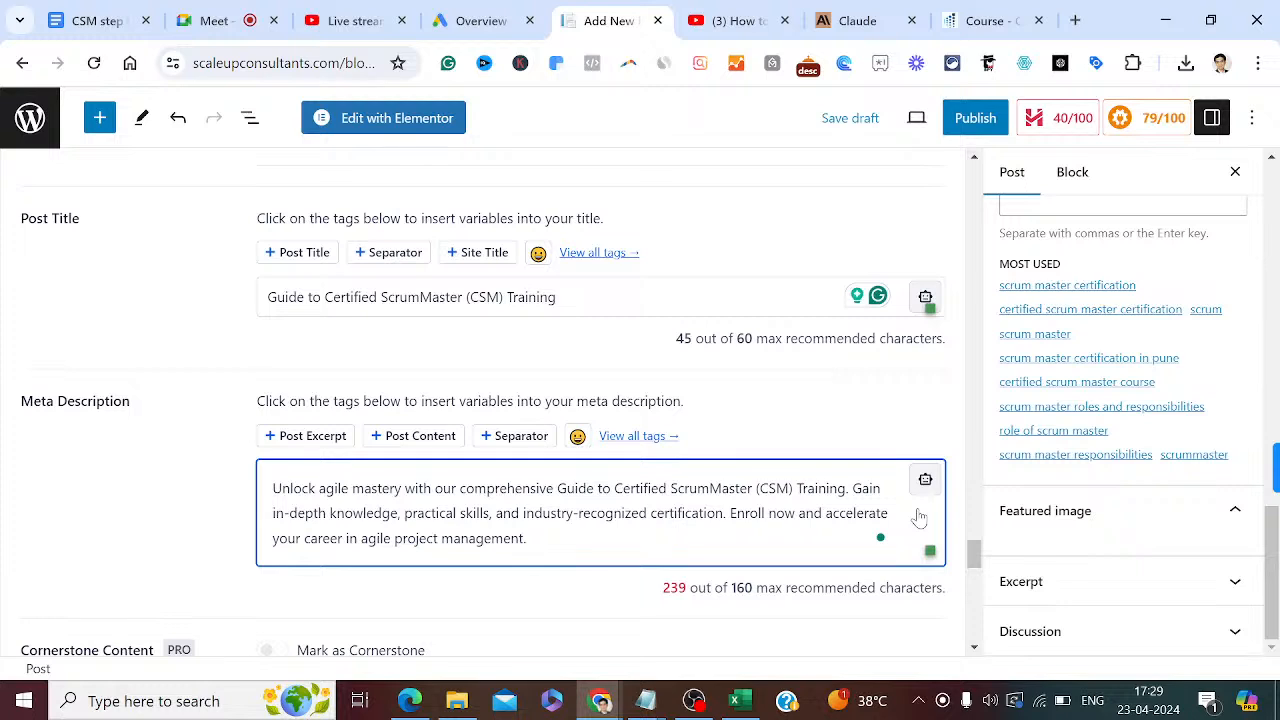
{"action": "key", "text": "ctrl+z"}
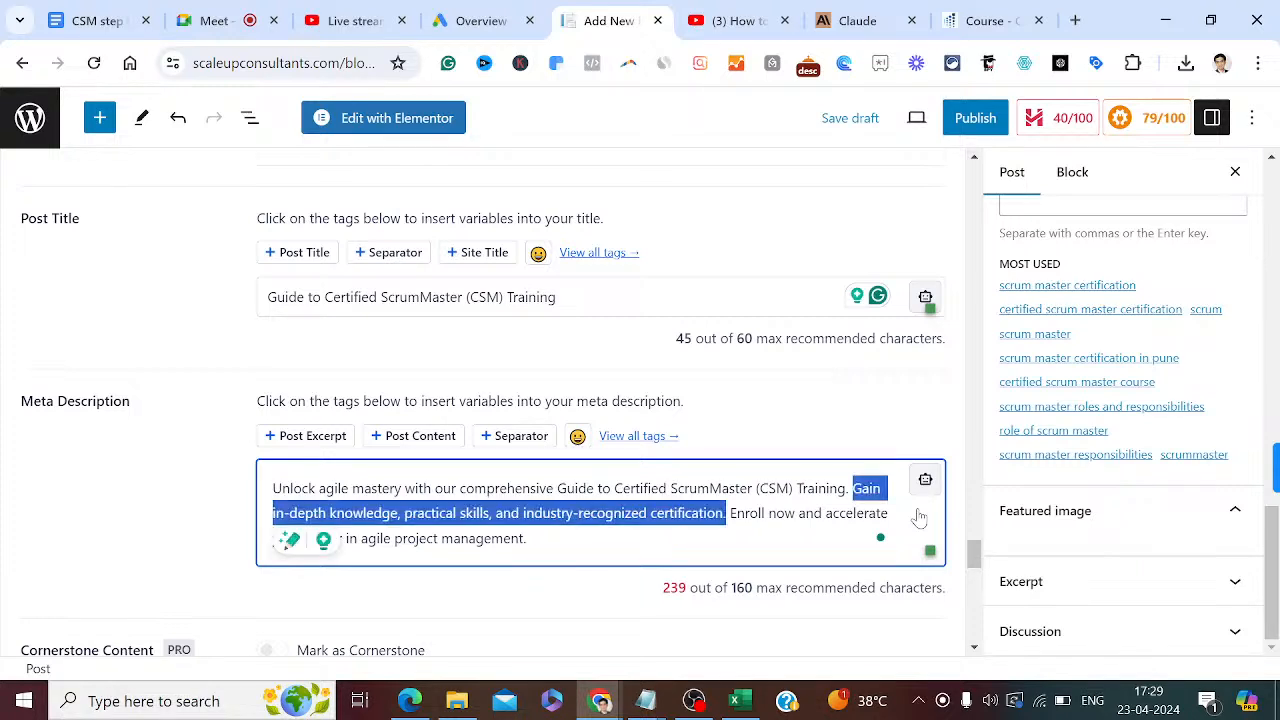
{"action": "key", "text": "shift+Right"}
{"action": "key", "text": "BackSpace"}
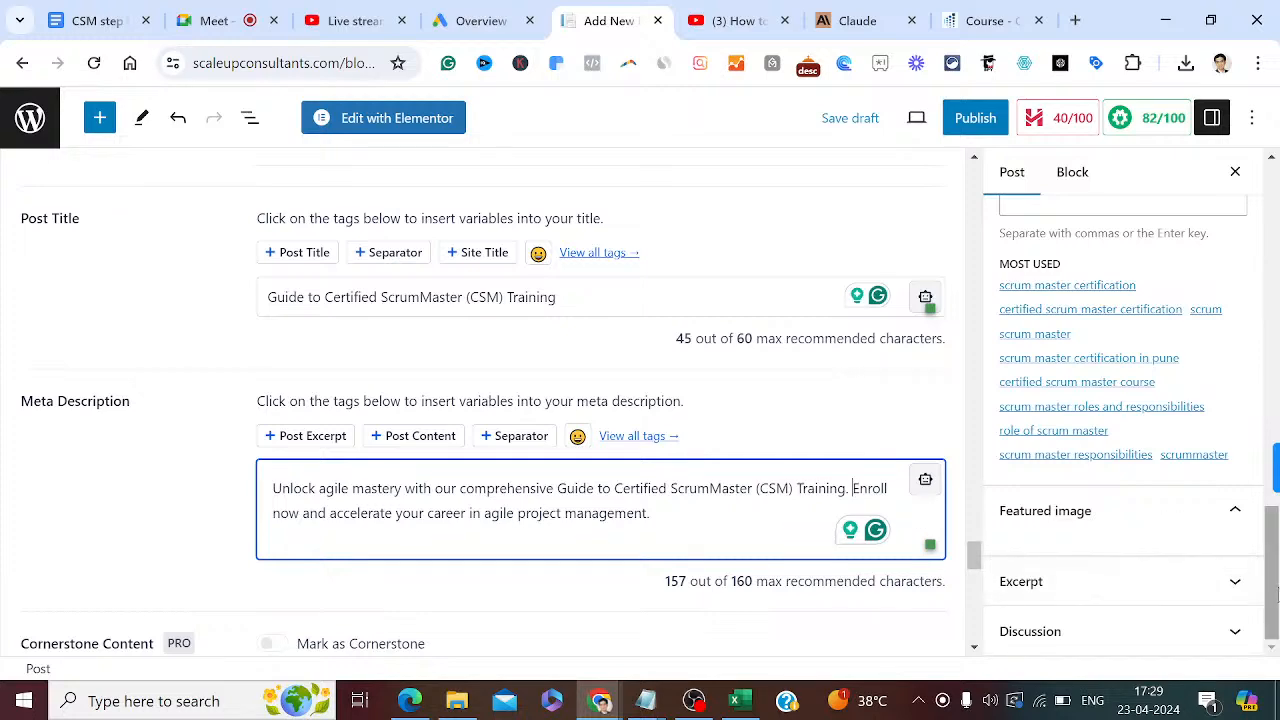
Open the SEO Headline Analyzer to examine the post headline's current score.
{"action": "left_click_drag", "start_coordinate": [1275, 596], "coordinate": [1277, 200]}
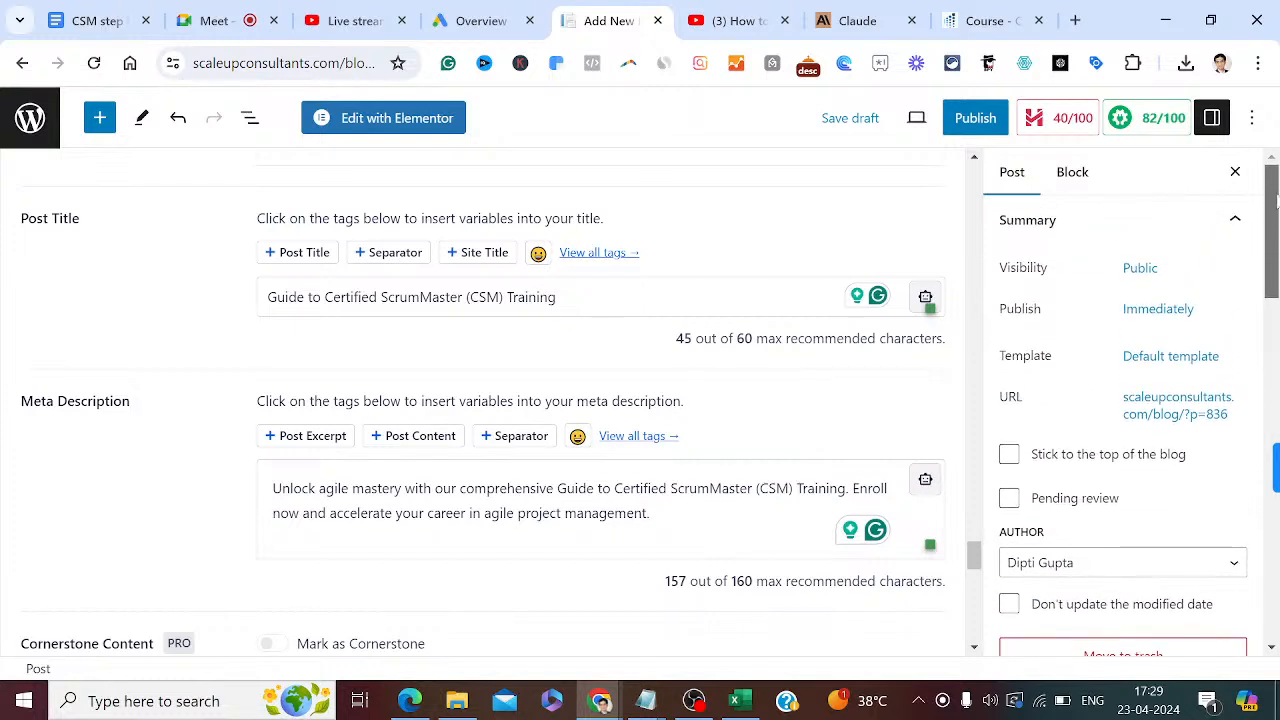
{"action": "left_click", "coordinate": [1056, 125]}
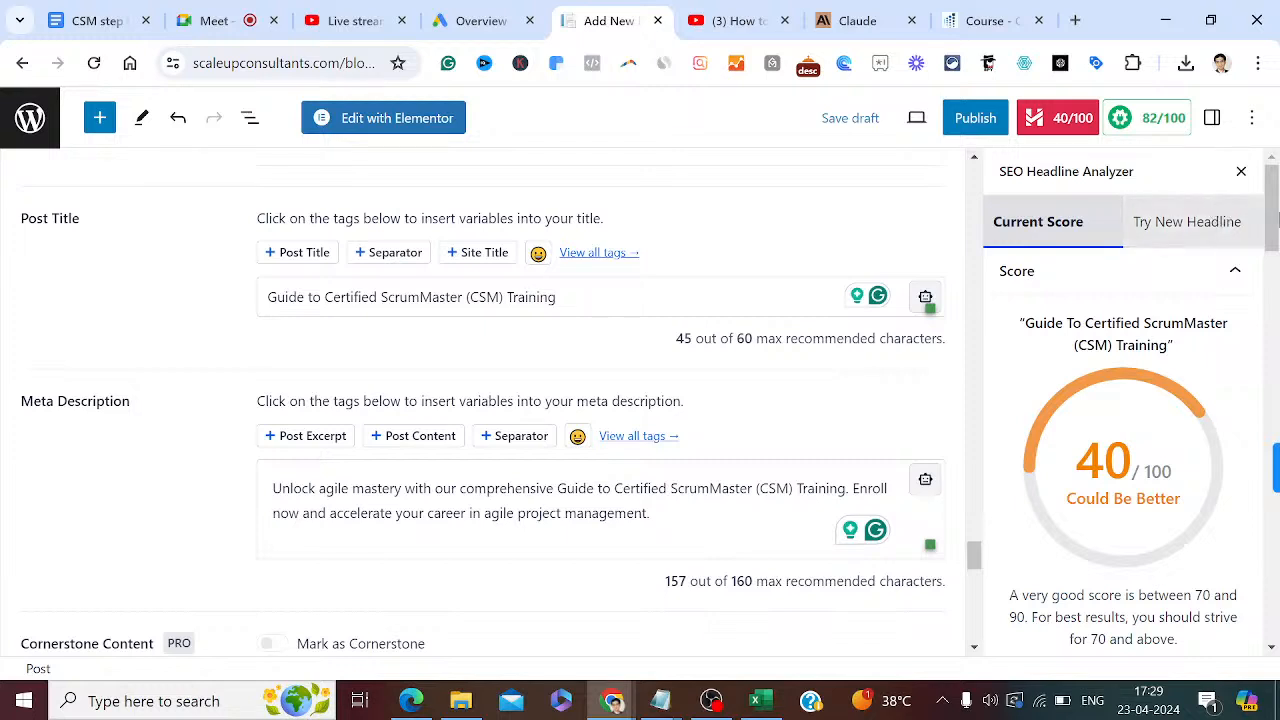
Review the current headline analysis from the score down to the search preview.
{"action": "scroll", "coordinate": [1276, 232], "scroll_direction": "down", "scroll_amount": 1}
{"action": "left_click_drag", "start_coordinate": [1276, 232], "coordinate": [1276, 618]}
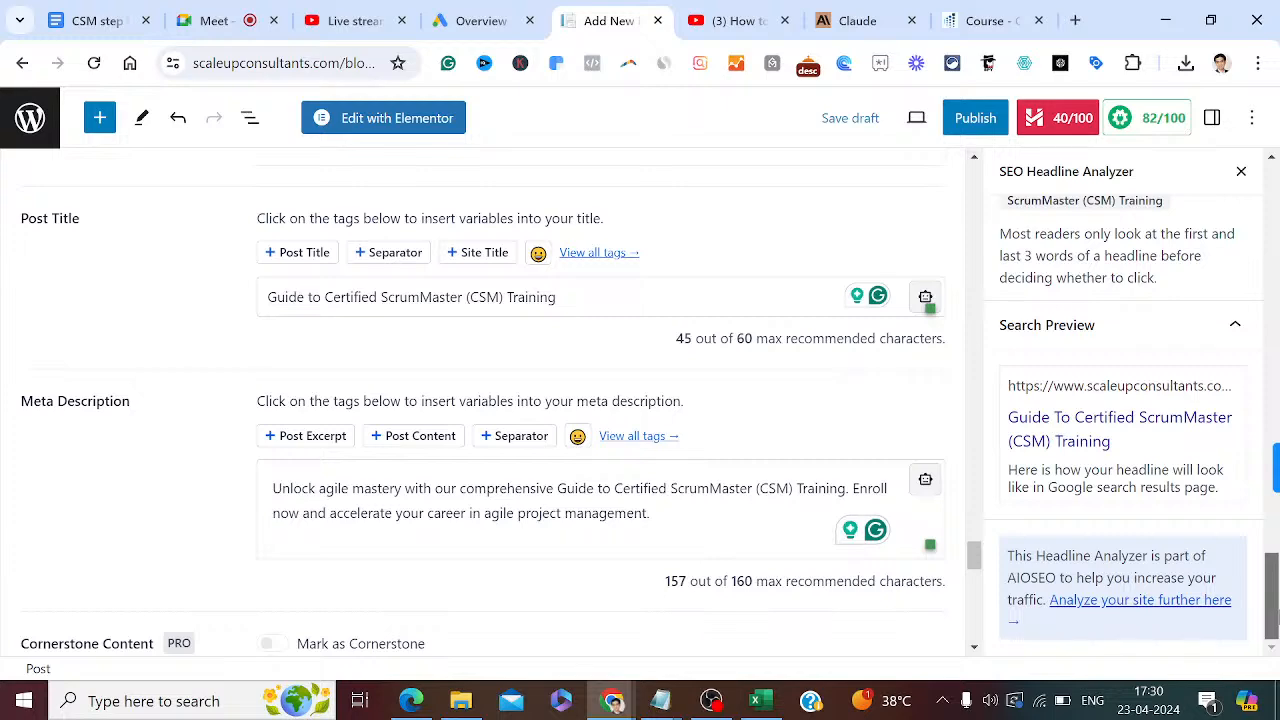
{"action": "left_click_drag", "start_coordinate": [1276, 618], "coordinate": [1266, 185]}
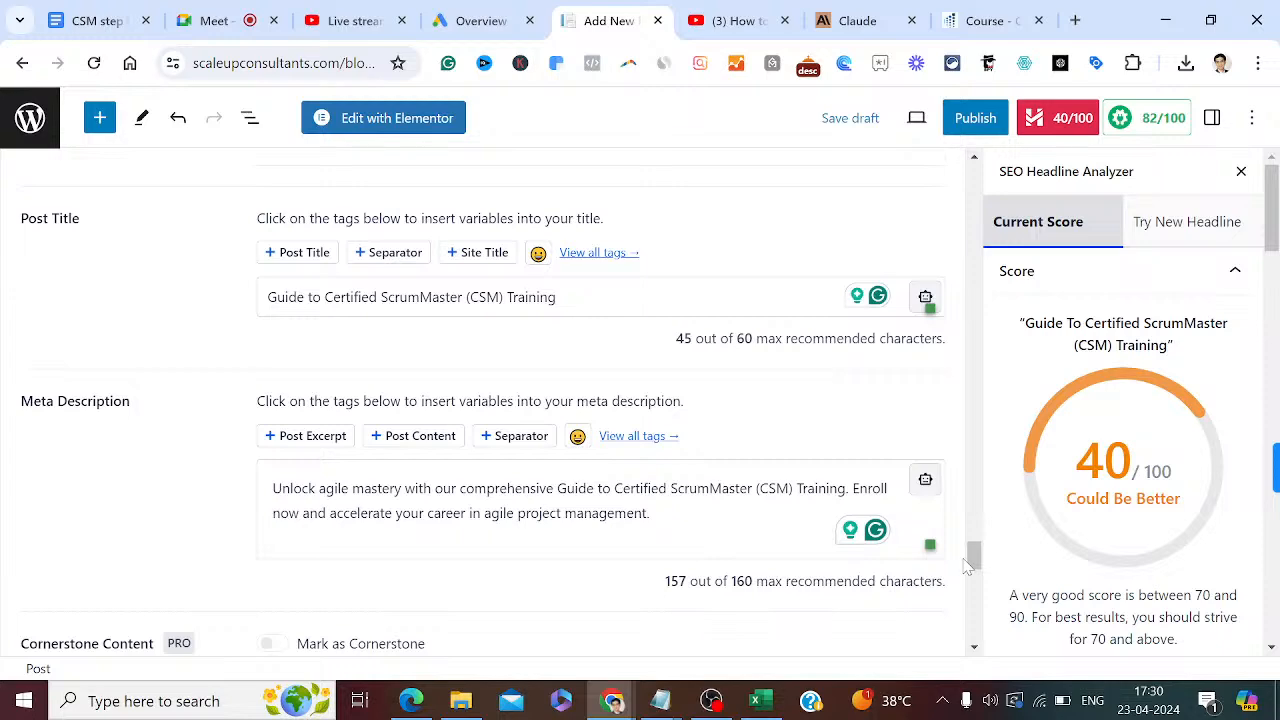
Change "to" to "To" in the post's main title, and switch from the headline analyzer to the post settings.
{"action": "left_click_drag", "start_coordinate": [967, 566], "coordinate": [975, 425]}
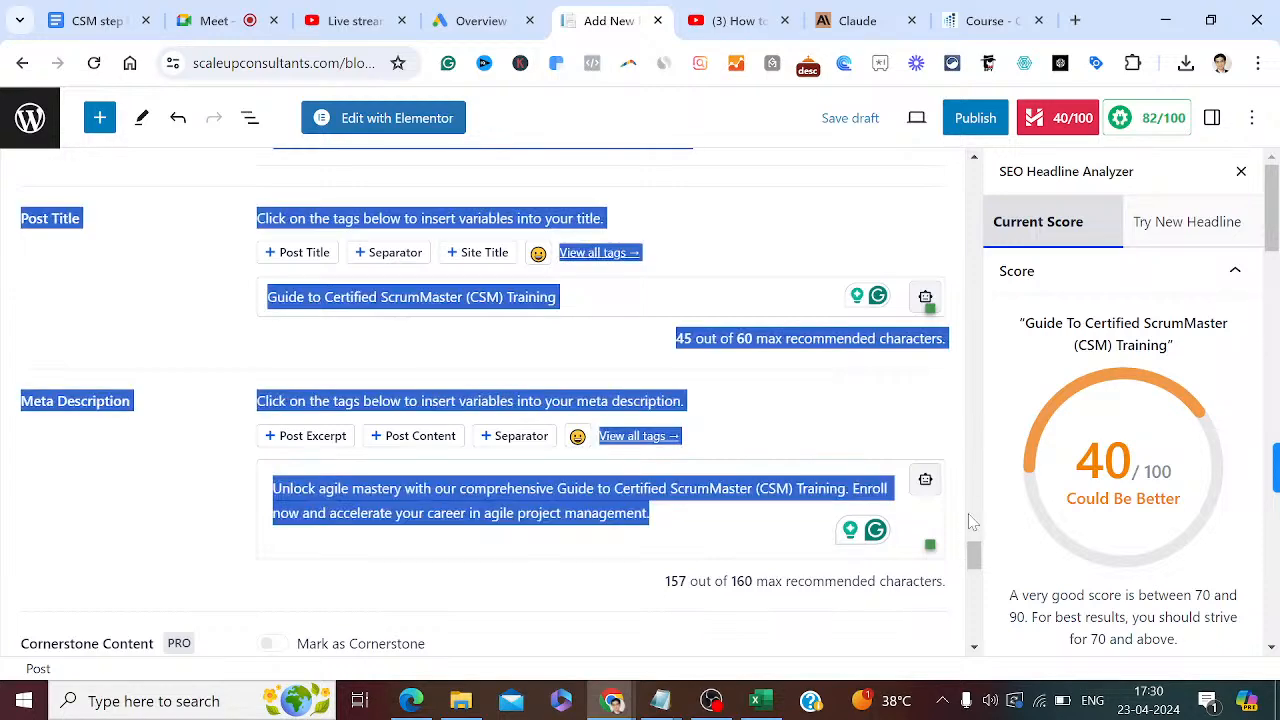
{"action": "left_click", "coordinate": [977, 458]}
{"action": "left_click_drag", "start_coordinate": [972, 528], "coordinate": [1018, 118]}
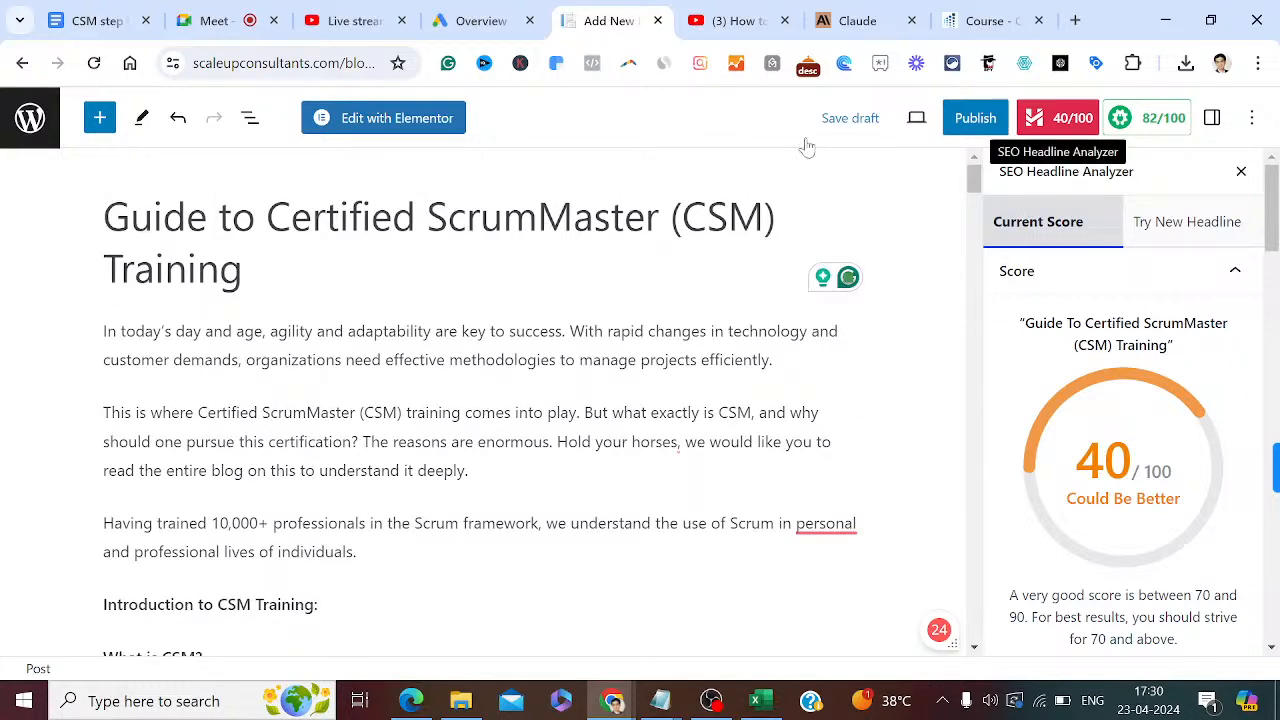
{"action": "key", "text": "Left"}
{"action": "type", "text": "T"}
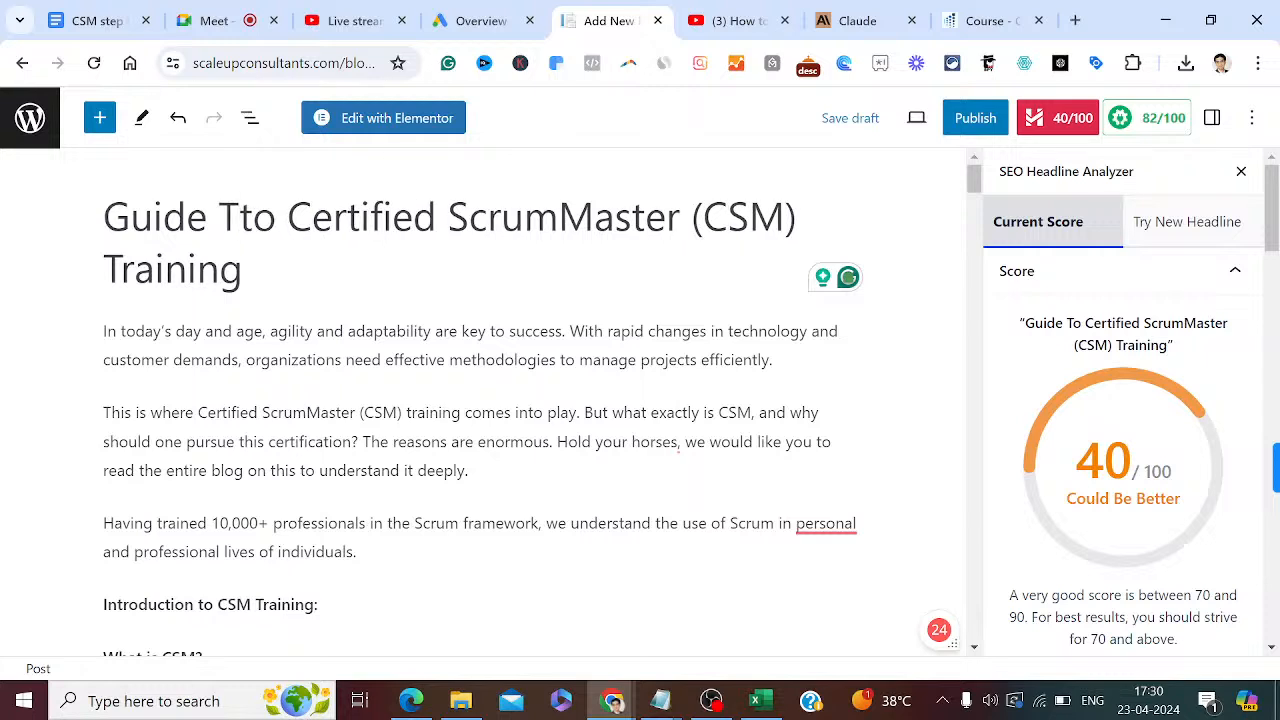
{"action": "key", "text": "Delete"}
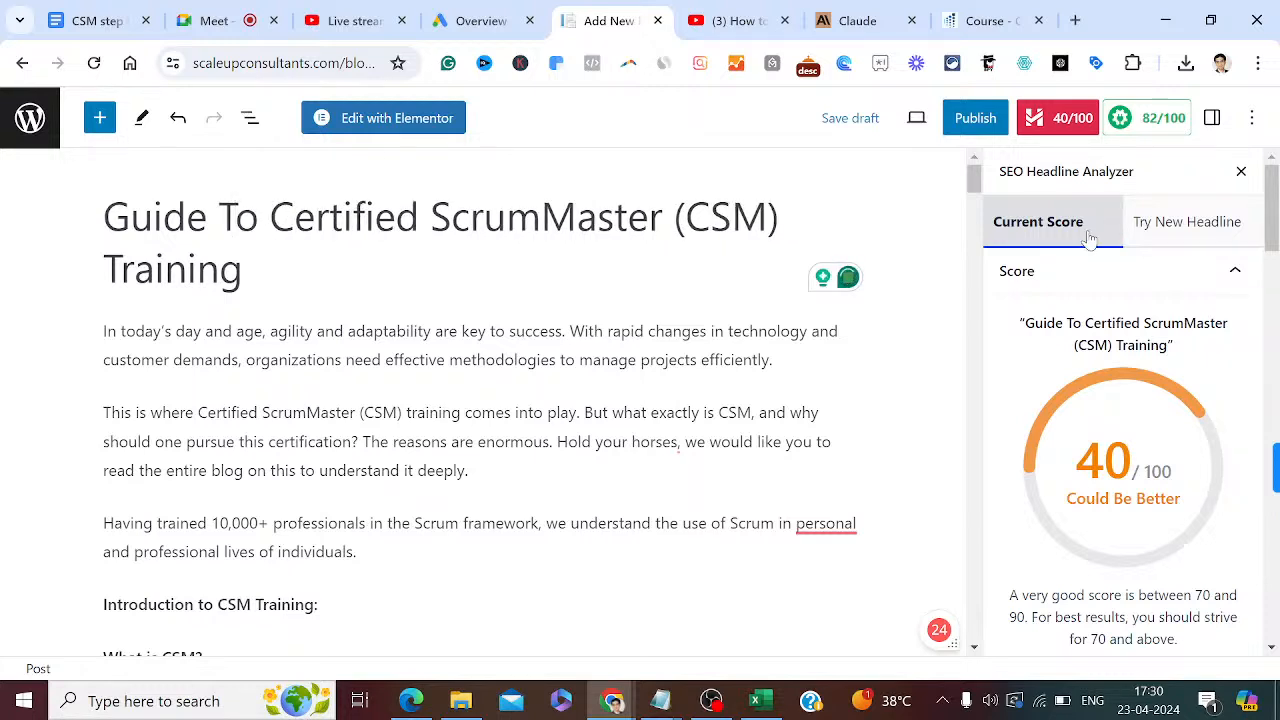
{"action": "left_click", "coordinate": [1241, 172]}
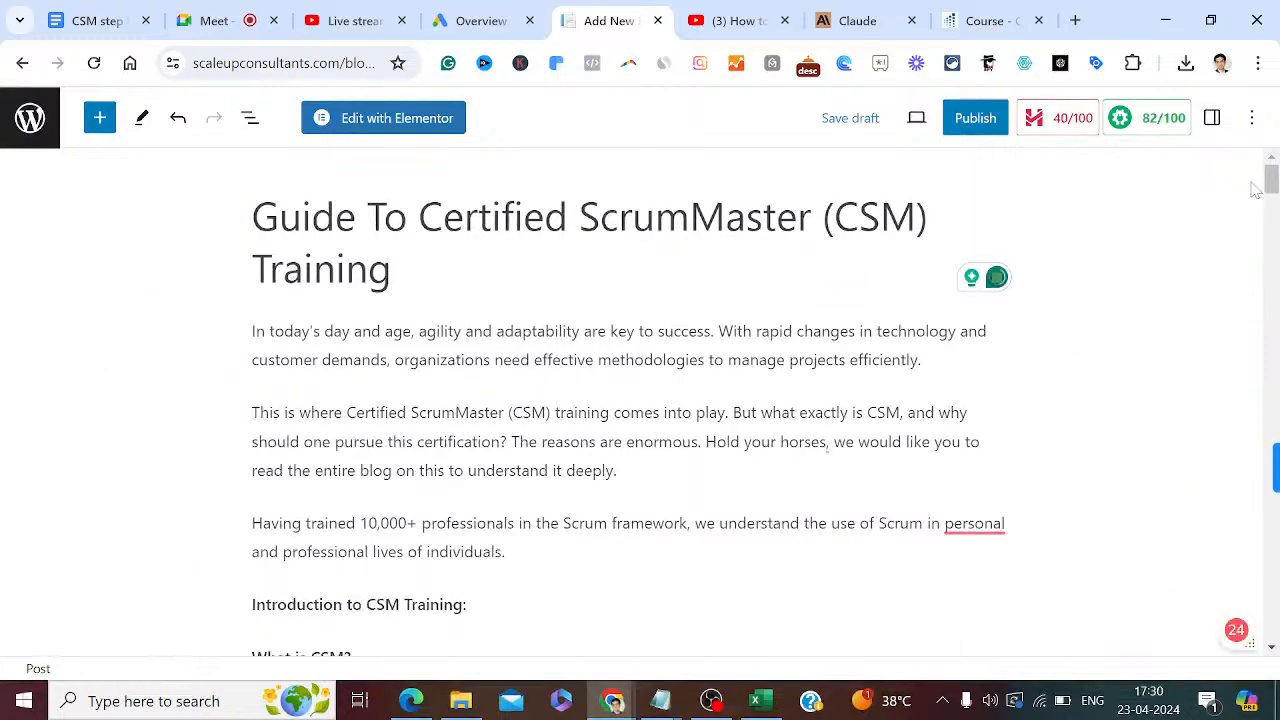
{"action": "left_click", "coordinate": [1214, 119]}
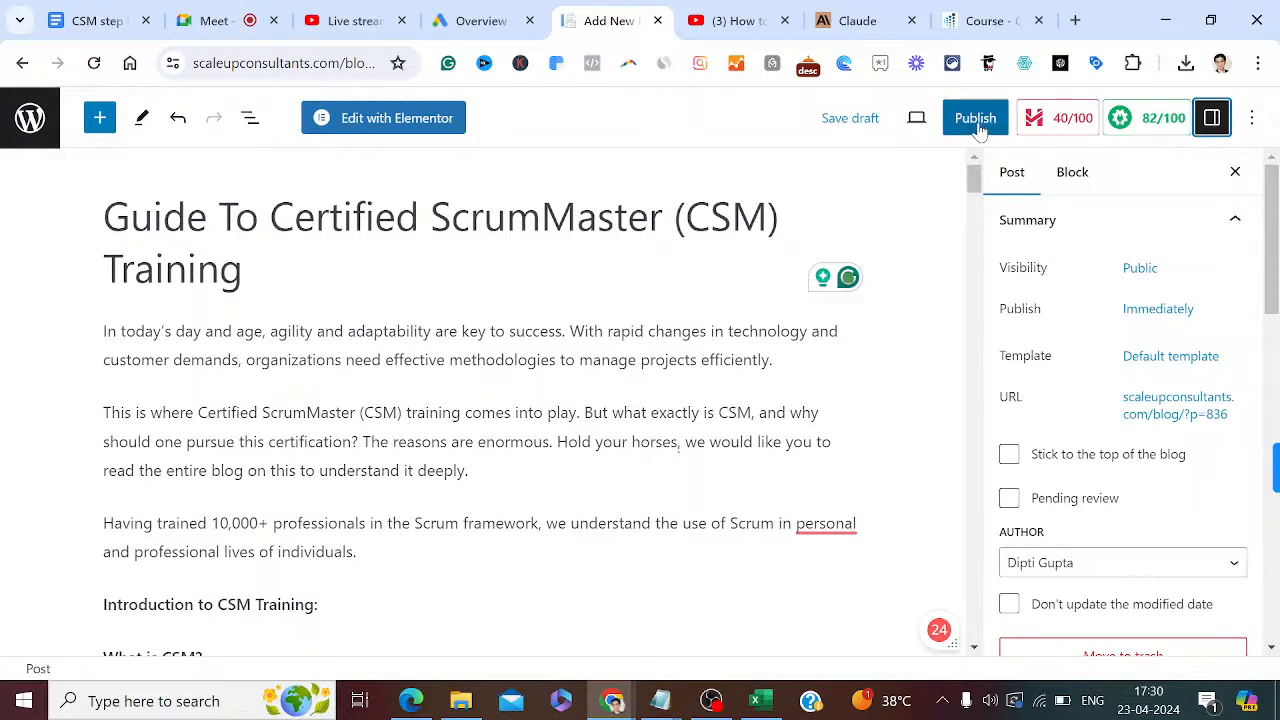
Replace the linked text "ScaleUpConsultants" in the Conclusion's last sentence with "ScaleUp Consultants".
{"action": "left_click_drag", "start_coordinate": [968, 195], "coordinate": [997, 528]}
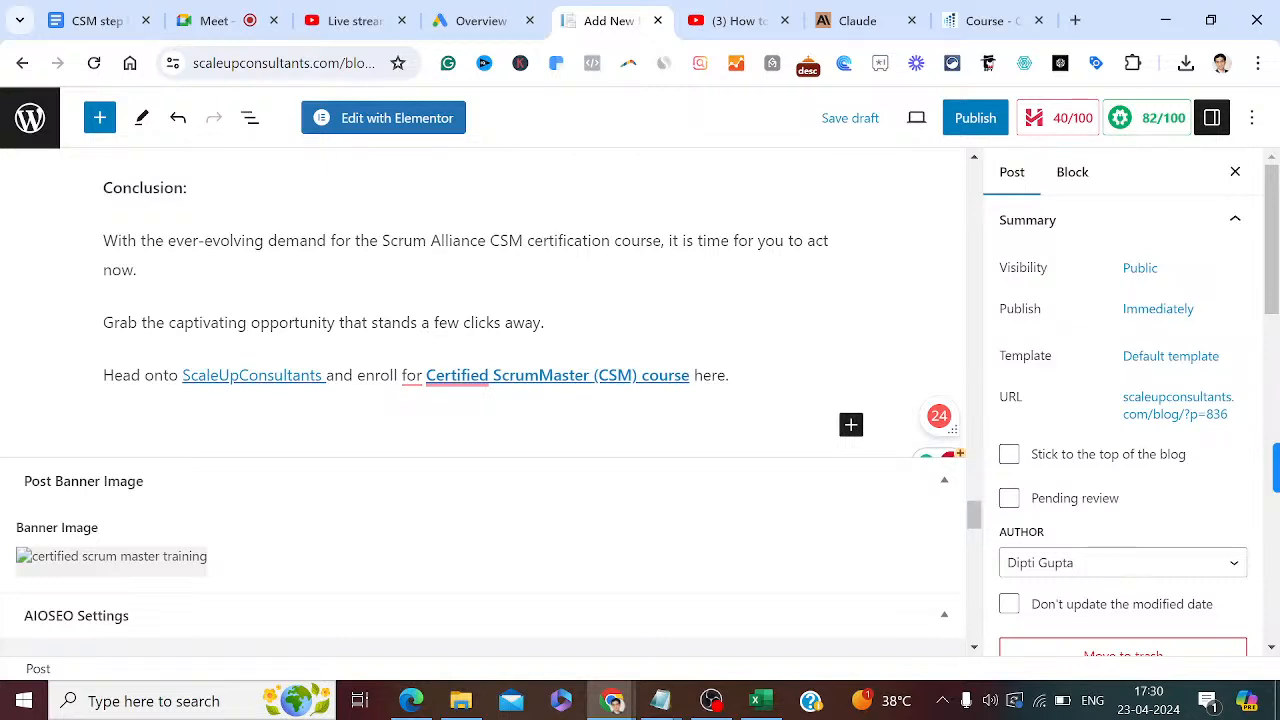
{"action": "left_click", "coordinate": [320, 377]}
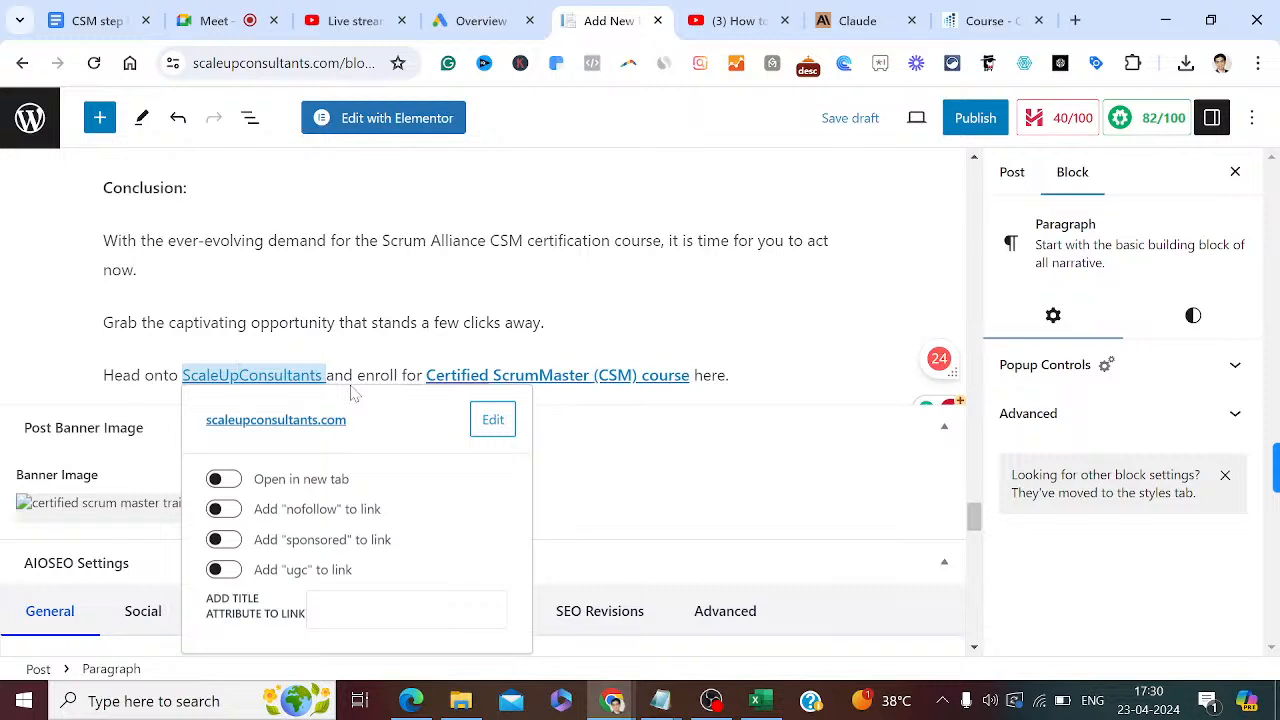
{"action": "key", "text": "alt+space"}
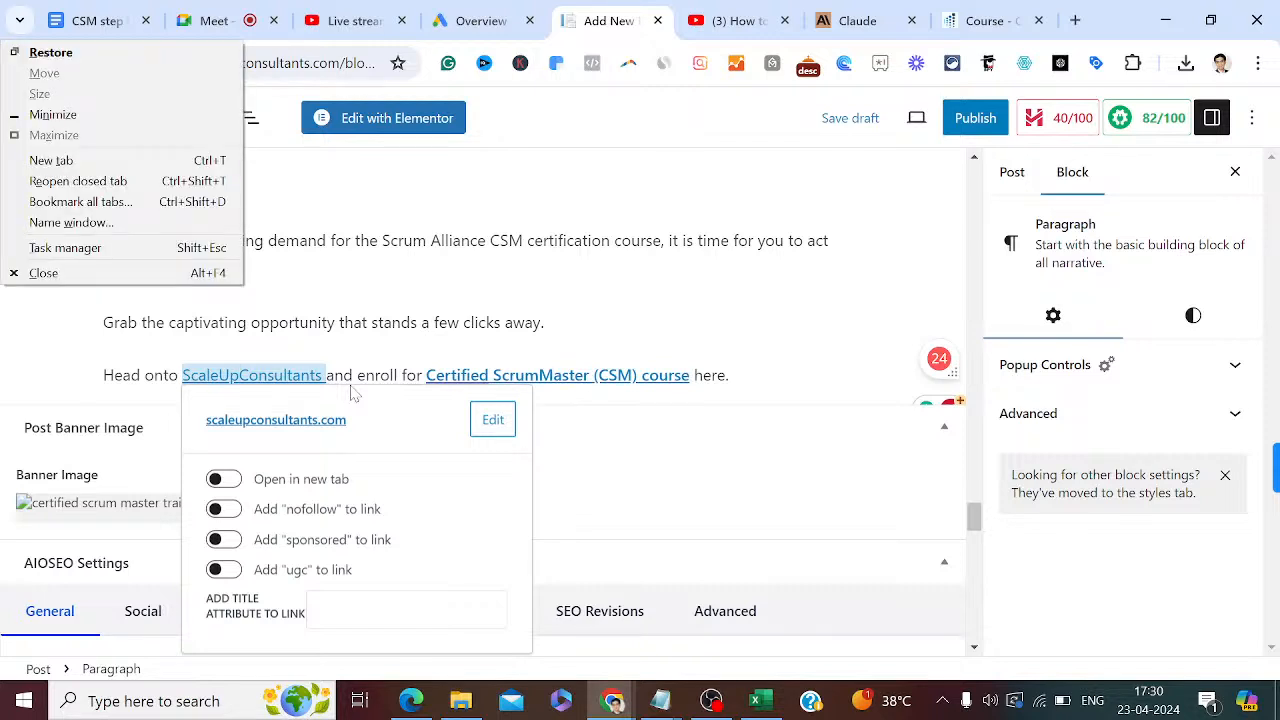
{"action": "key", "text": "Escape"}
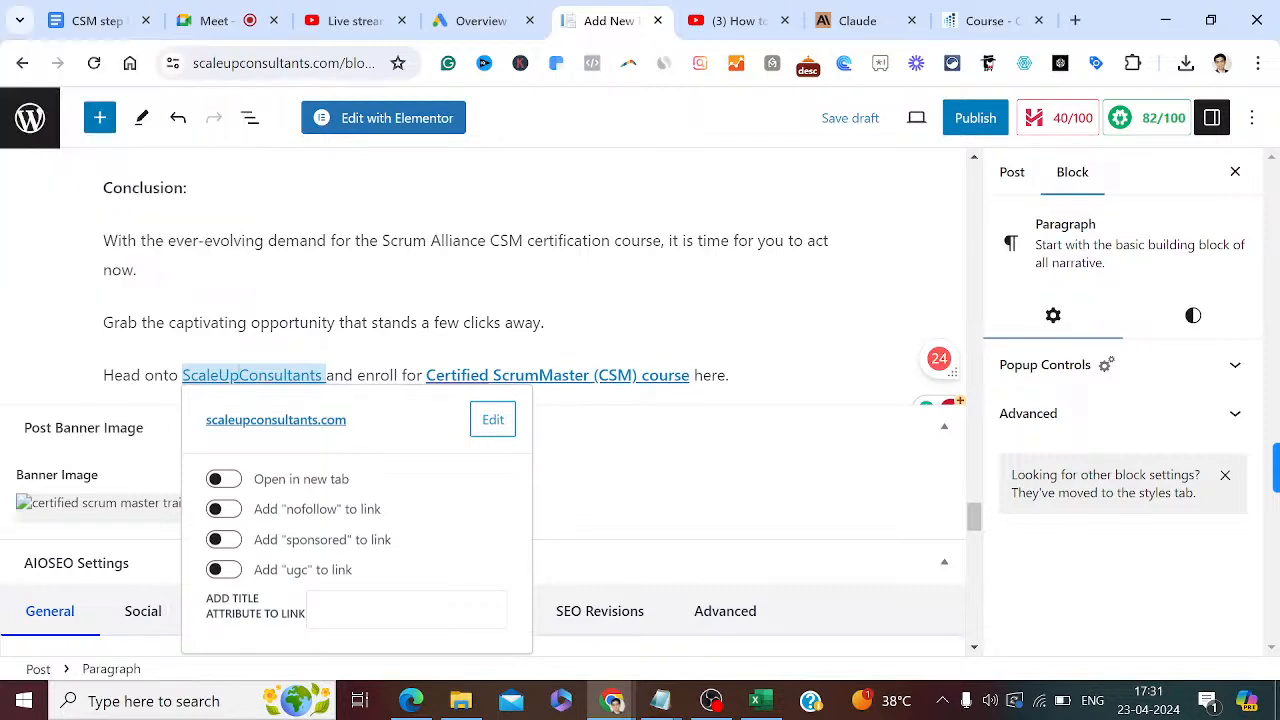
{"action": "left_click", "coordinate": [365, 375]}
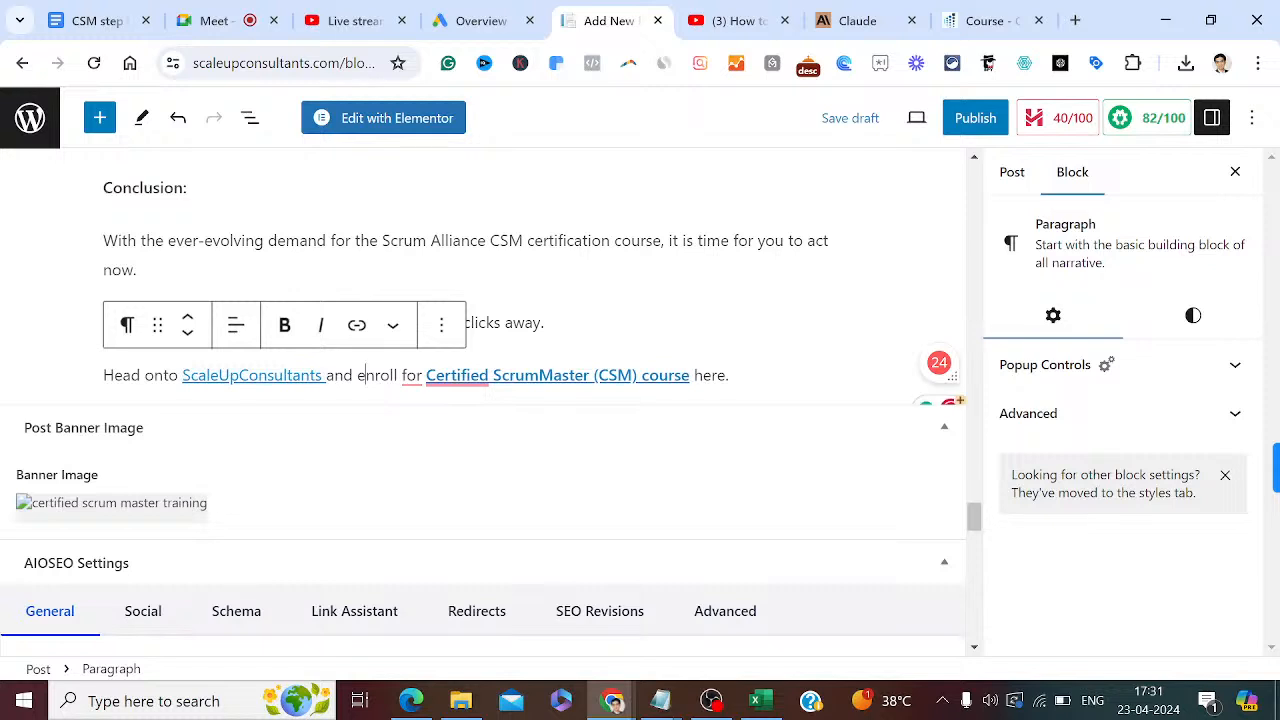
{"action": "left_click", "coordinate": [285, 377]}
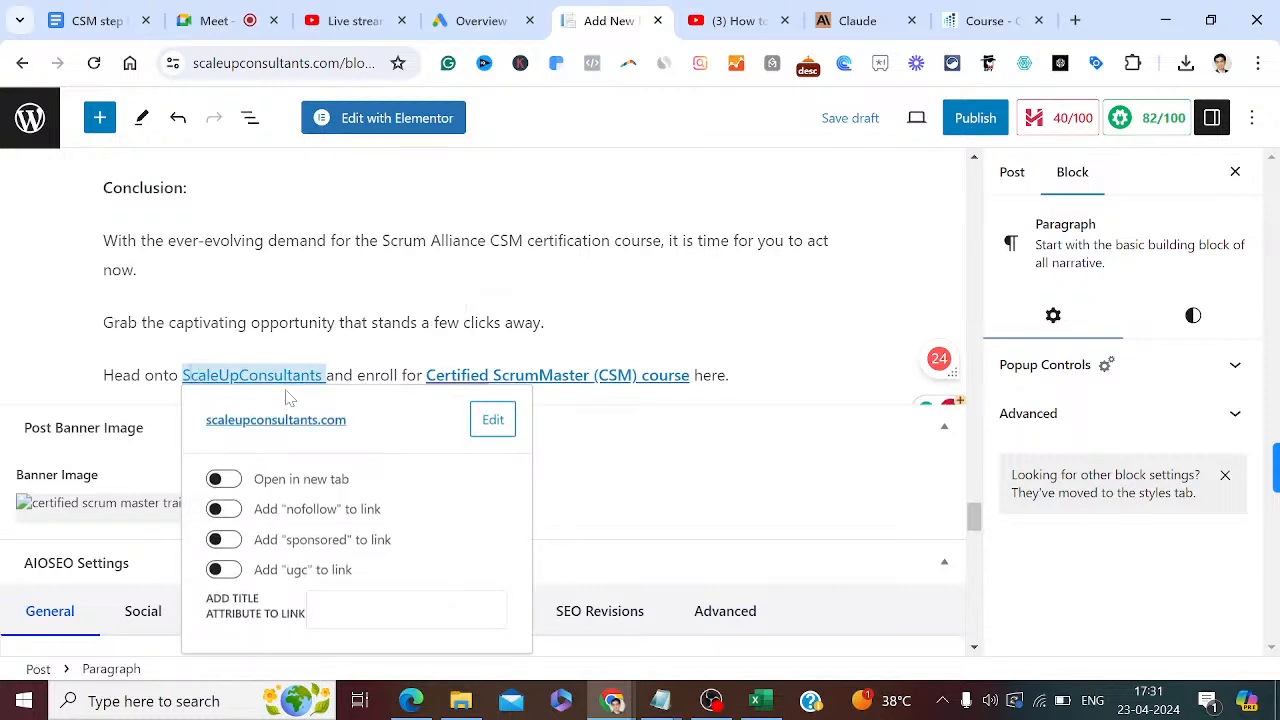
{"action": "key", "text": "shift+Right"}
{"action": "key", "text": "shift+Right"}
{"action": "key", "text": "shift+Right"}
{"action": "key", "text": "shift+Right"}
{"action": "key", "text": "shift+Right"}
{"action": "key", "text": "shift+Right"}
{"action": "key", "text": "shift+Right"}
{"action": "key", "text": "shift+Right"}
{"action": "key", "text": "shift+Right"}
{"action": "key", "text": "shift+Right"}
{"action": "key", "text": "shift+Right"}
{"action": "key", "text": "shift+Right"}
{"action": "key", "text": "shift+Right"}
{"action": "key", "text": "shift+Right"}
{"action": "key", "text": "shift+Right"}
{"action": "key", "text": "shift+Right"}
{"action": "key", "text": "shift+Right"}
{"action": "key", "text": "shift+Right"}
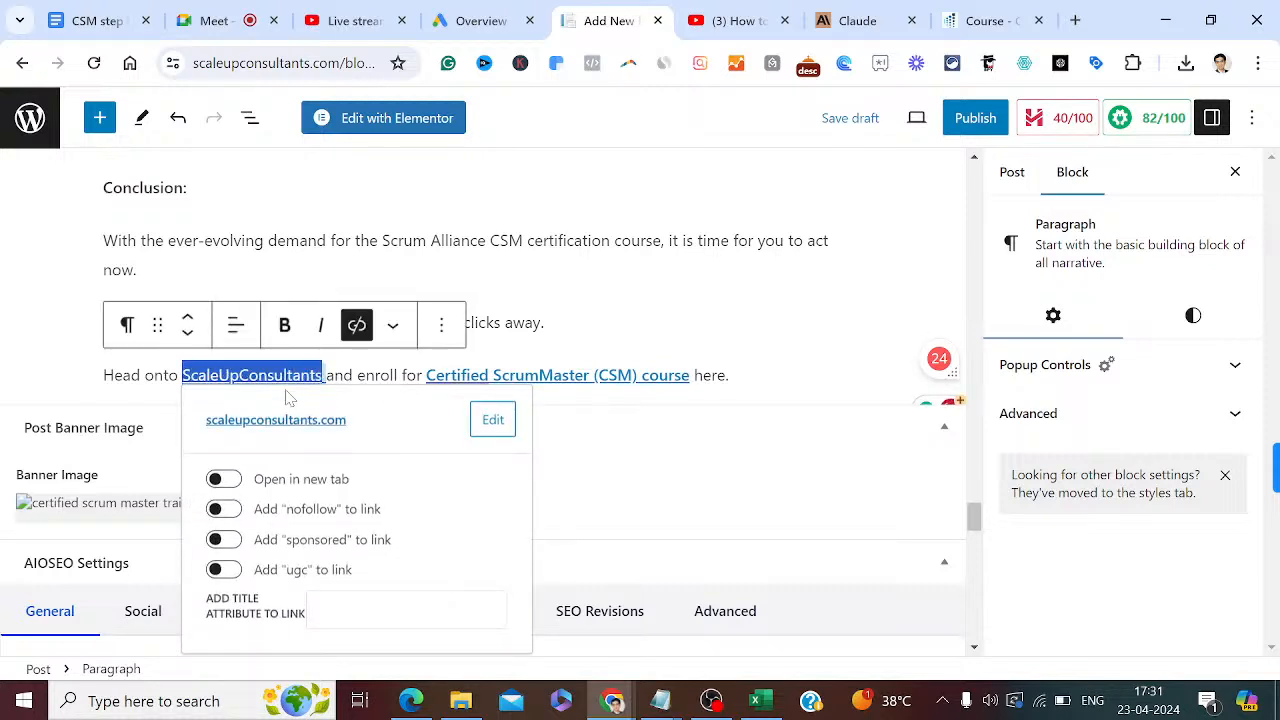
{"action": "type", "text": "ScaleU"}
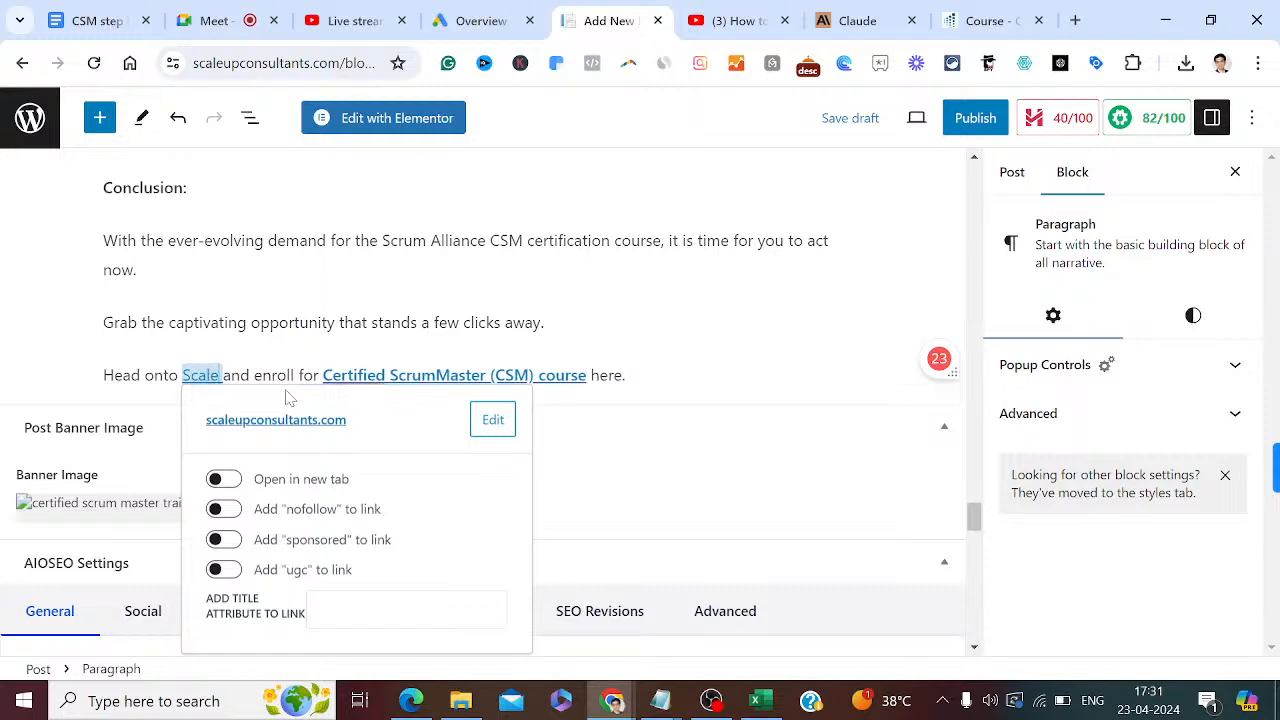
{"action": "type", "text": "p "}
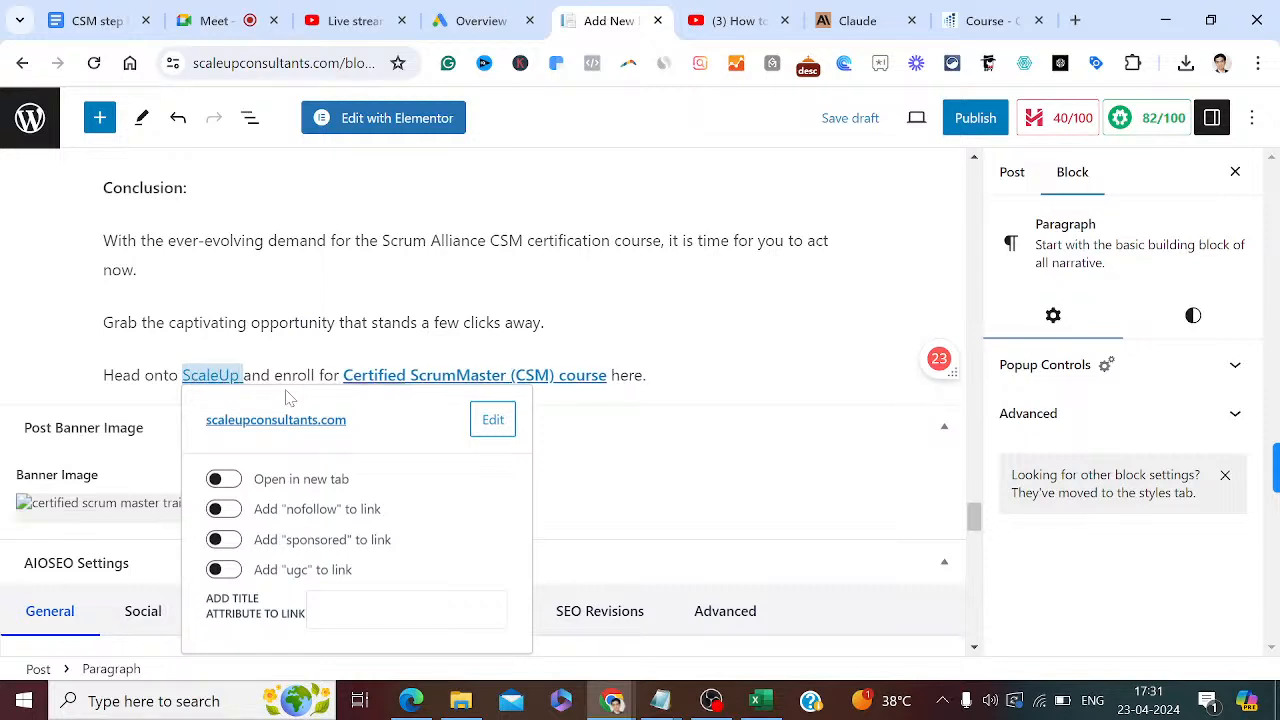
{"action": "type", "text": "Con"}
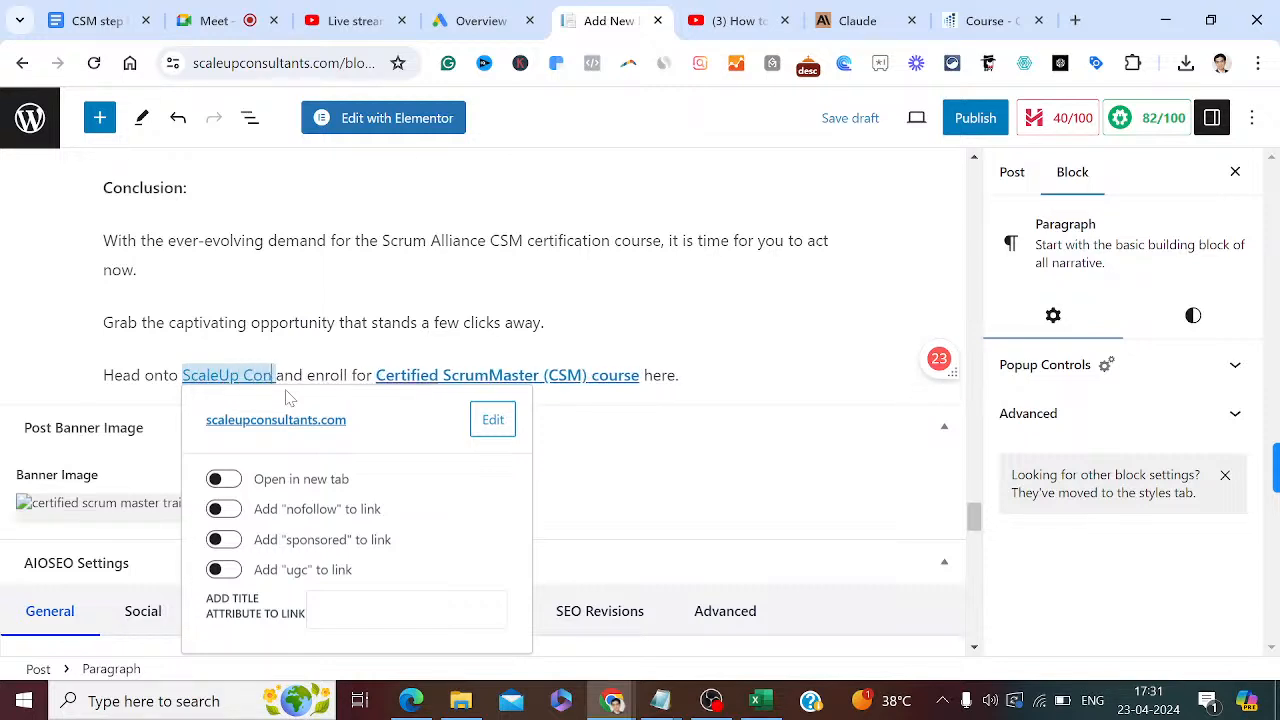
{"action": "type", "text": "sultan"}
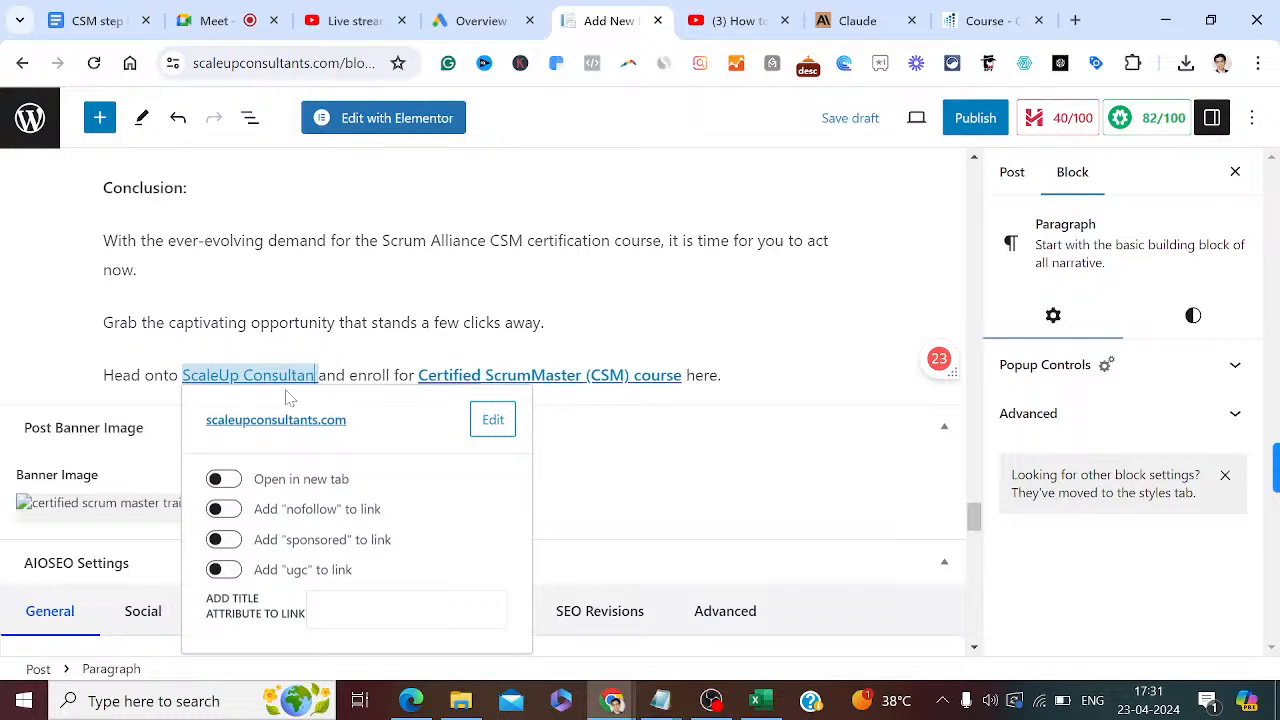
{"action": "type", "text": "ts"}
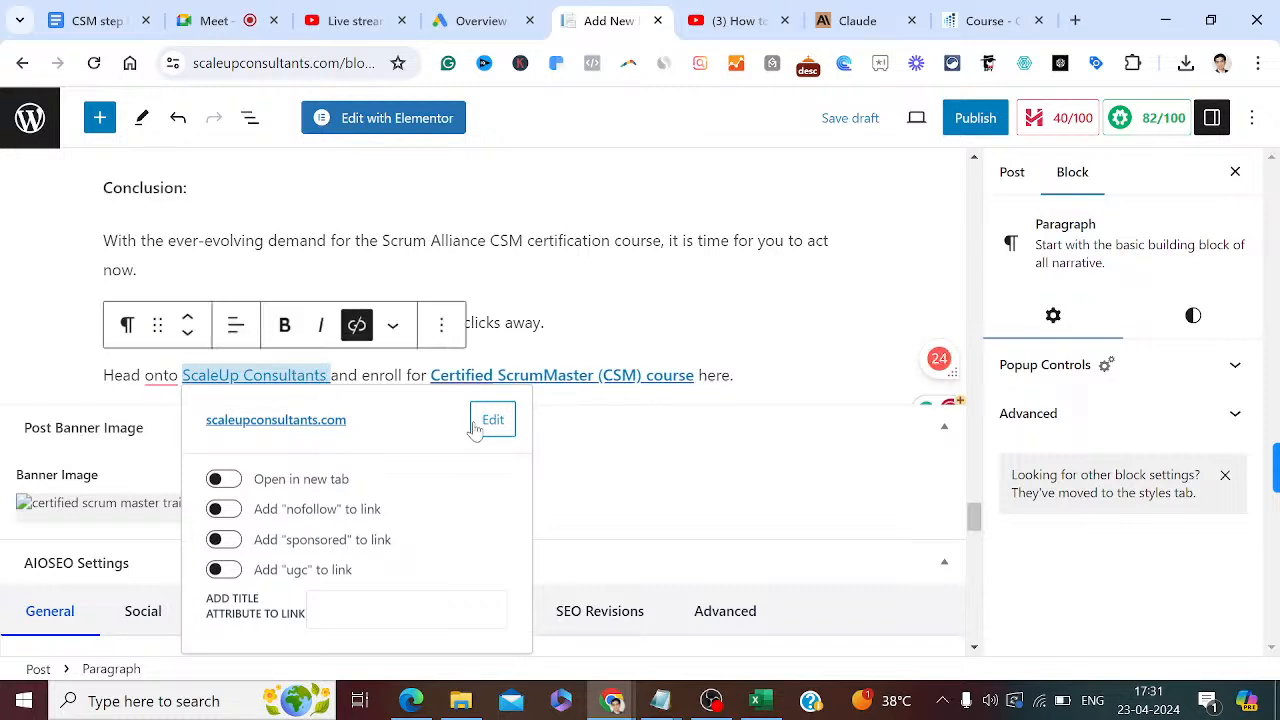
Remove the link from "ScaleUp Consultants" and accept the Grammarly correction of "onto" to "to" in the same sentence.
{"action": "left_click", "coordinate": [357, 325]}
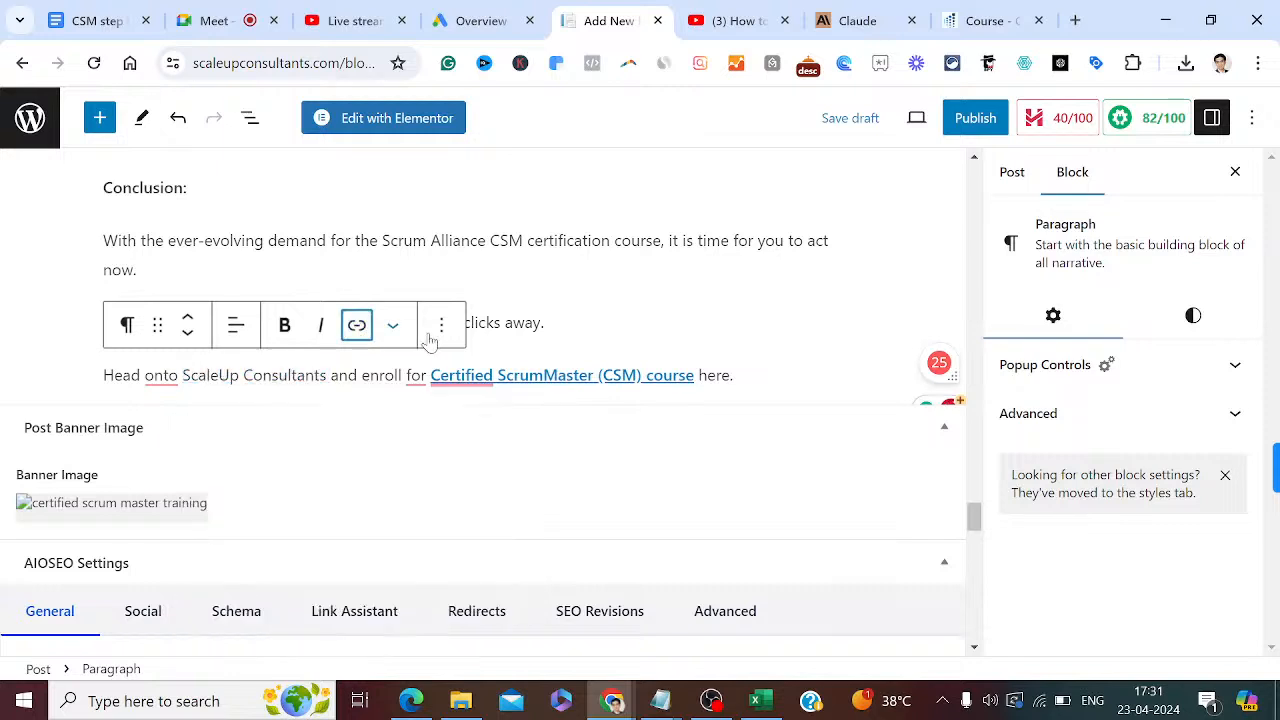
{"action": "left_click", "coordinate": [580, 338]}
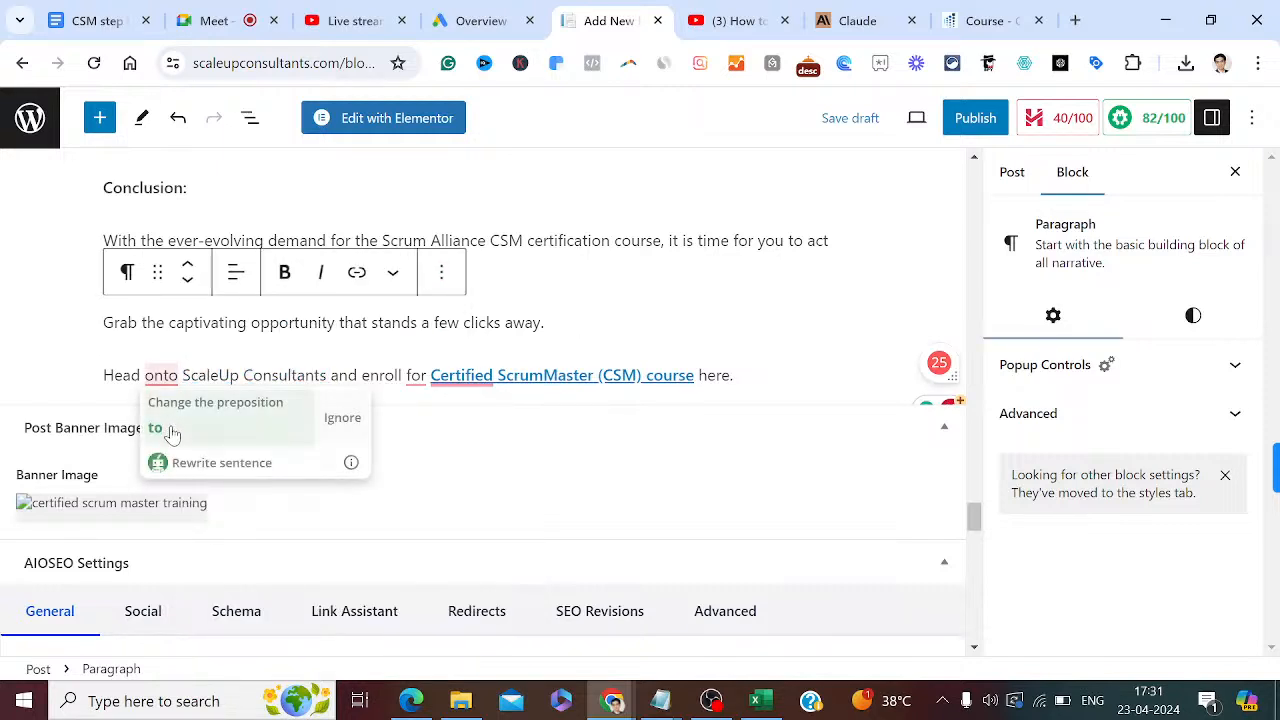
{"action": "left_click", "coordinate": [171, 426]}
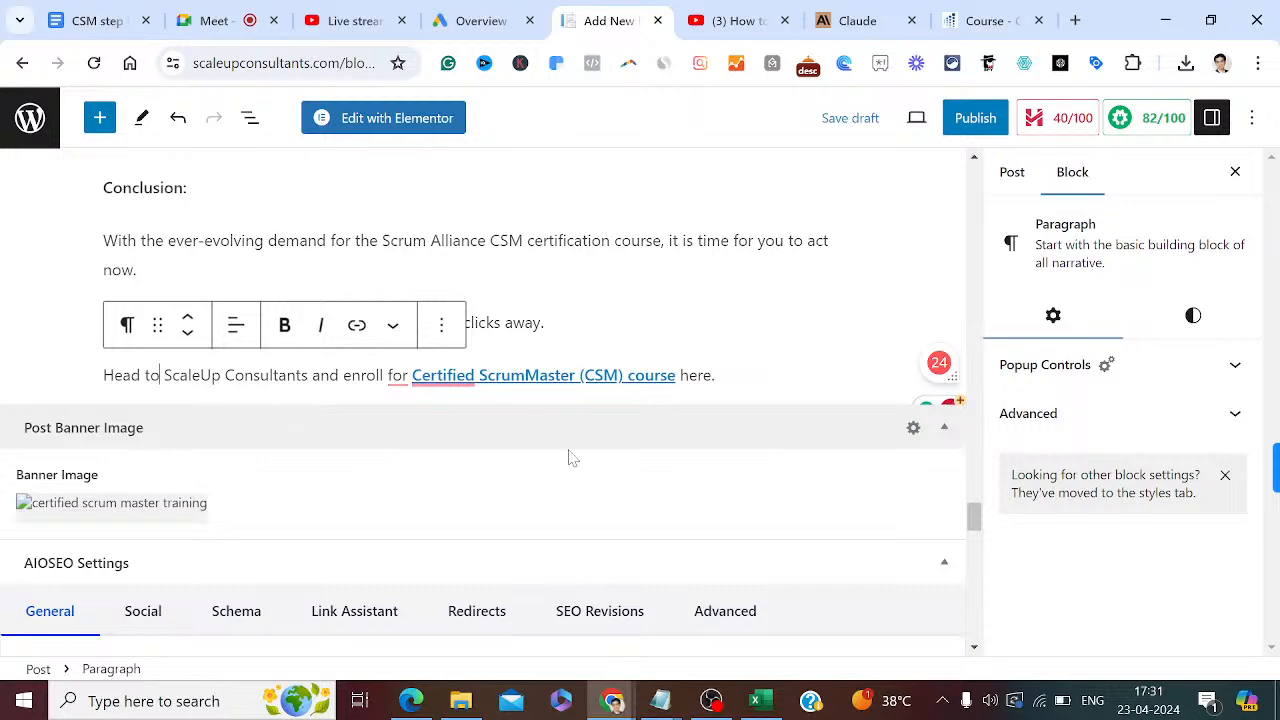
Change "to" to "To" in the AIOSEO Post Title and save the post as a draft.
{"action": "mouse_move", "coordinate": [978, 518]}
{"action": "left_mouse_down"}
{"action": "mouse_move", "coordinate": [978, 570]}
{"action": "mouse_move", "coordinate": [974, 515]}
{"action": "mouse_move", "coordinate": [972, 540]}
{"action": "left_mouse_up"}
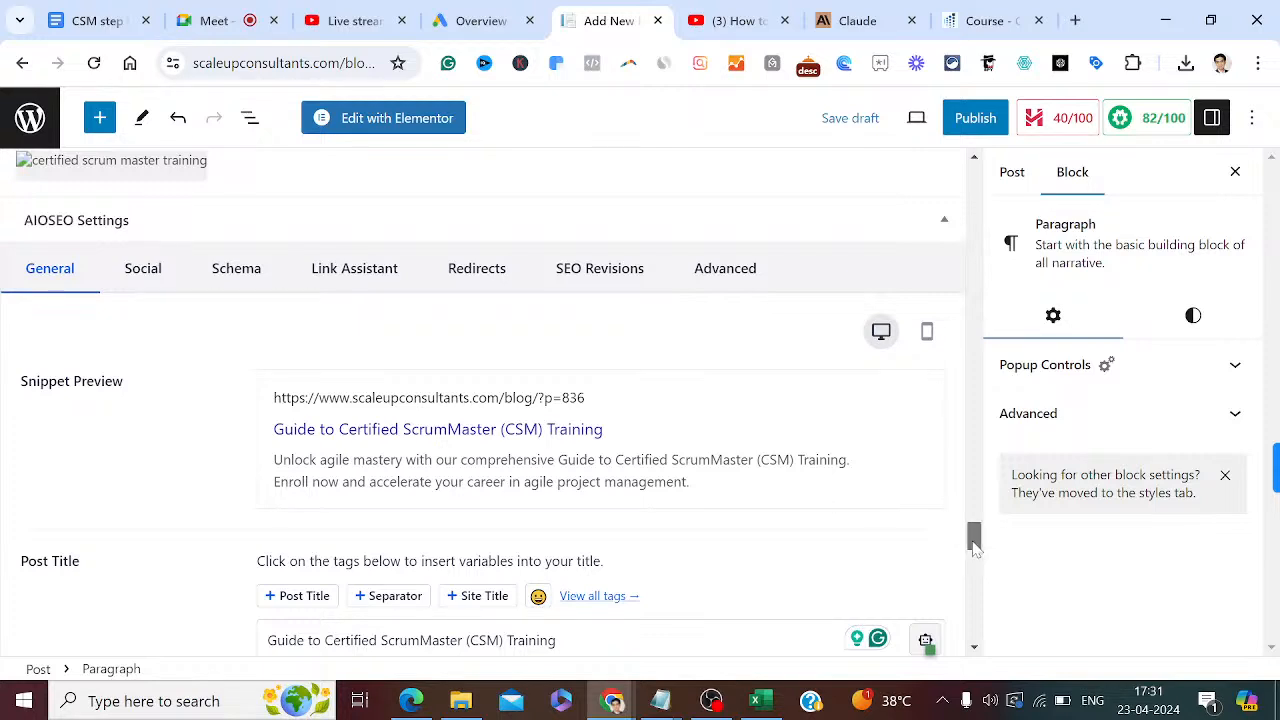
{"action": "scroll", "coordinate": [975, 545], "scroll_direction": "down", "scroll_amount": 1}
{"action": "left_click", "coordinate": [310, 574]}
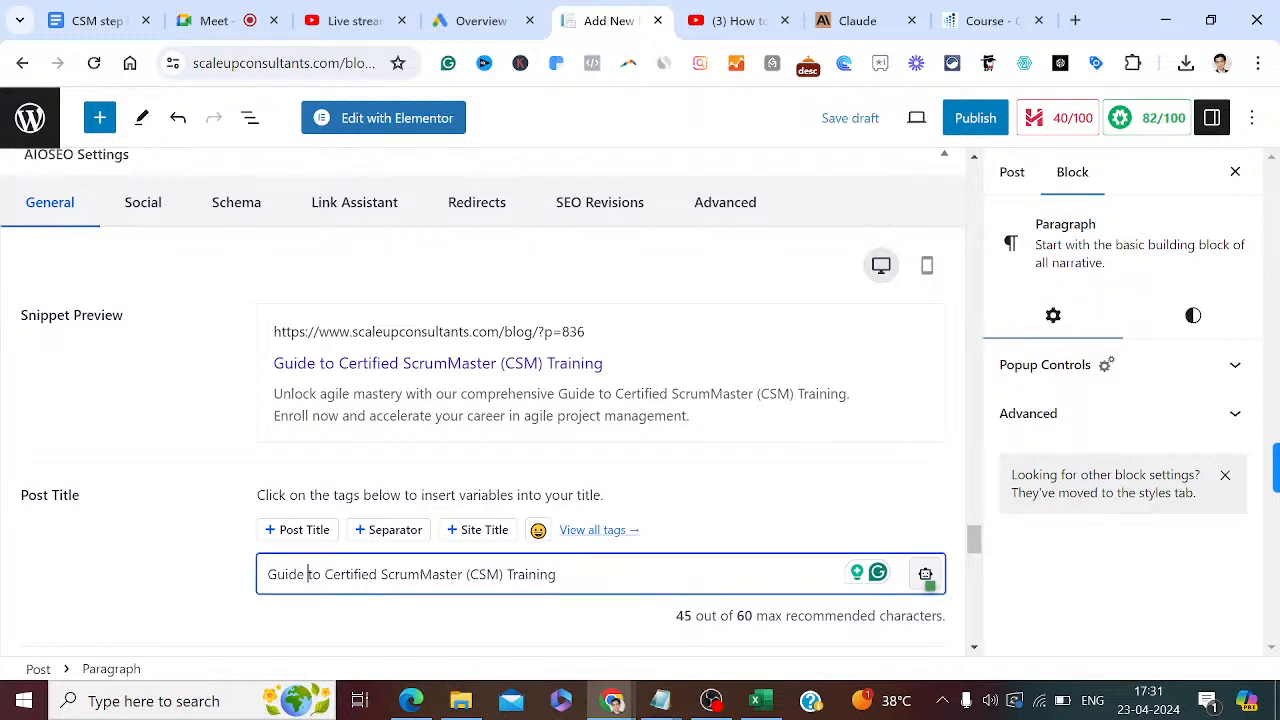
{"action": "type", "text": "T"}
{"action": "key", "text": "Delete"}
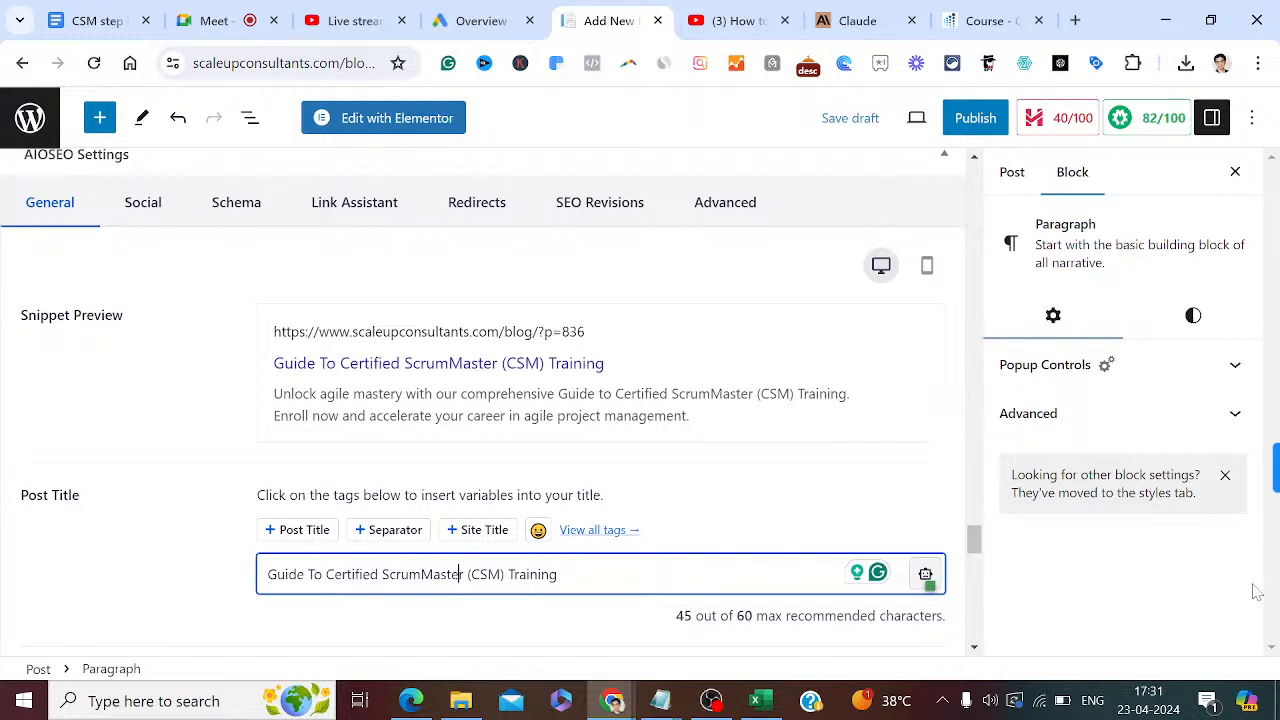
{"action": "left_click", "coordinate": [851, 122]}
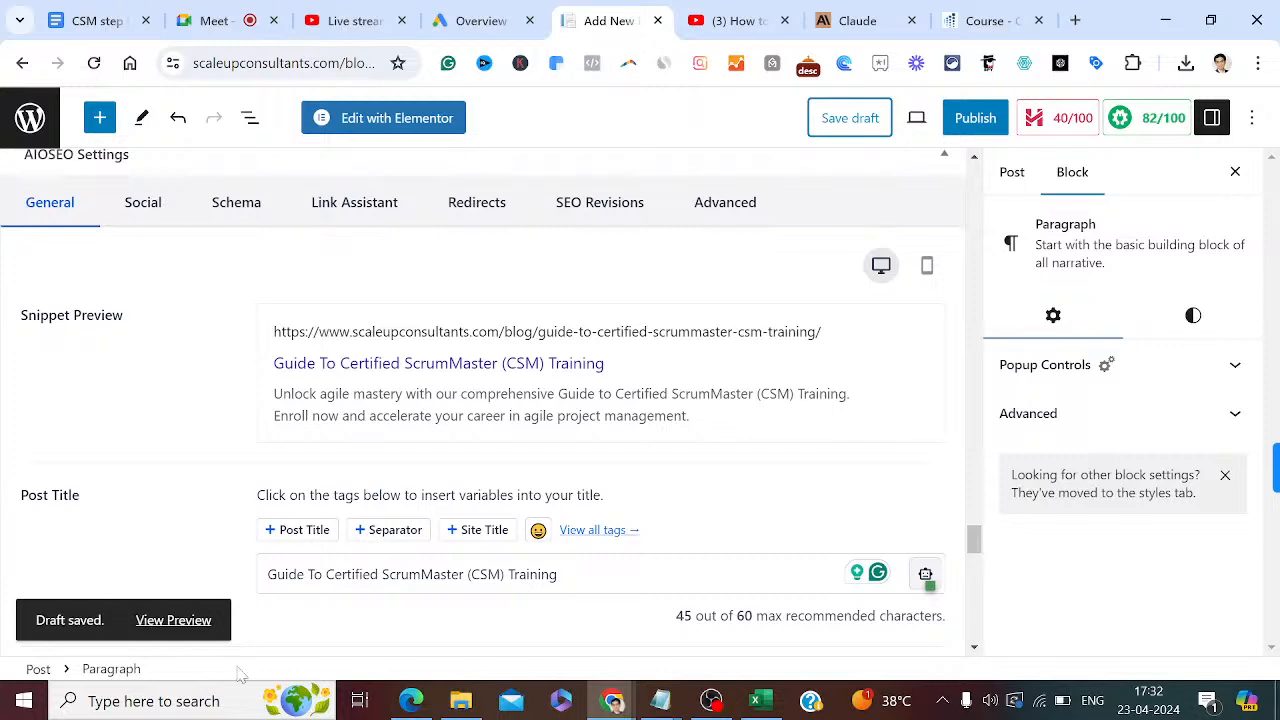
Switch to the 30-step checklist PDF in Edge and read the "SEO Magic with Plugins" and "Post-Publish: Promotion & Long-Term Play" sections.
{"action": "left_click", "coordinate": [410, 703]}
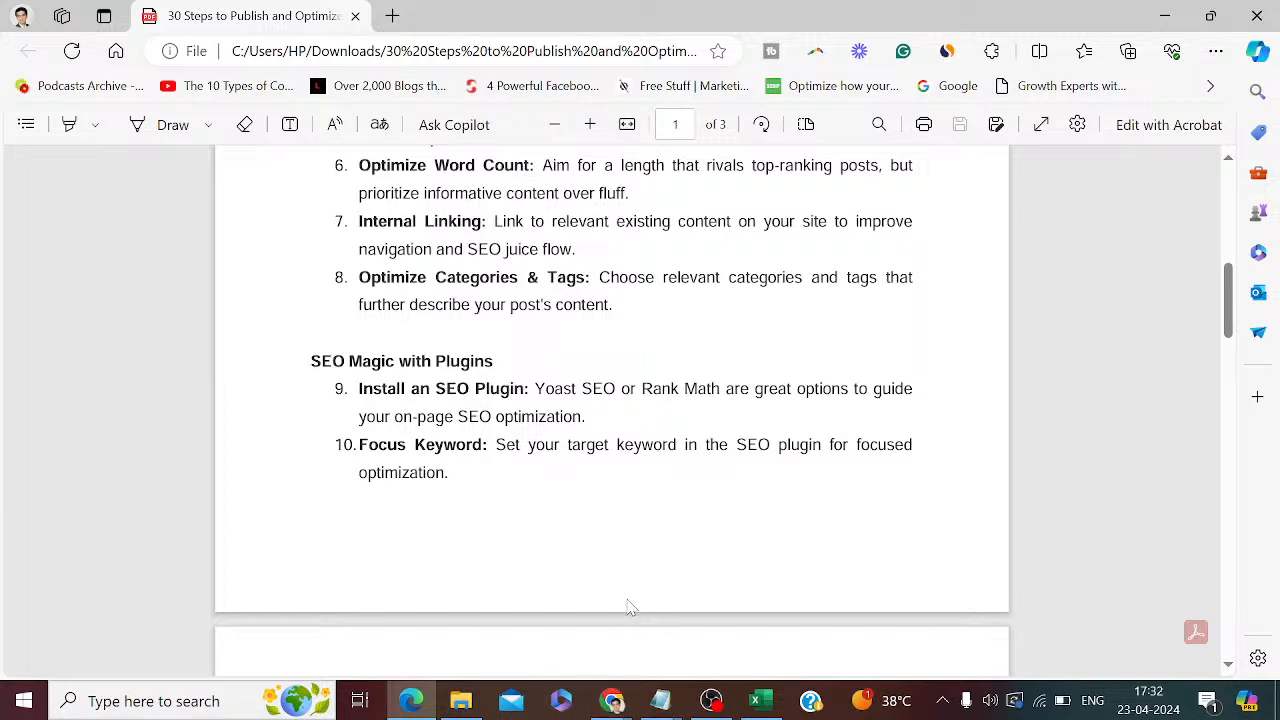
{"action": "scroll", "coordinate": [617, 622], "scroll_direction": "down", "scroll_amount": 5}
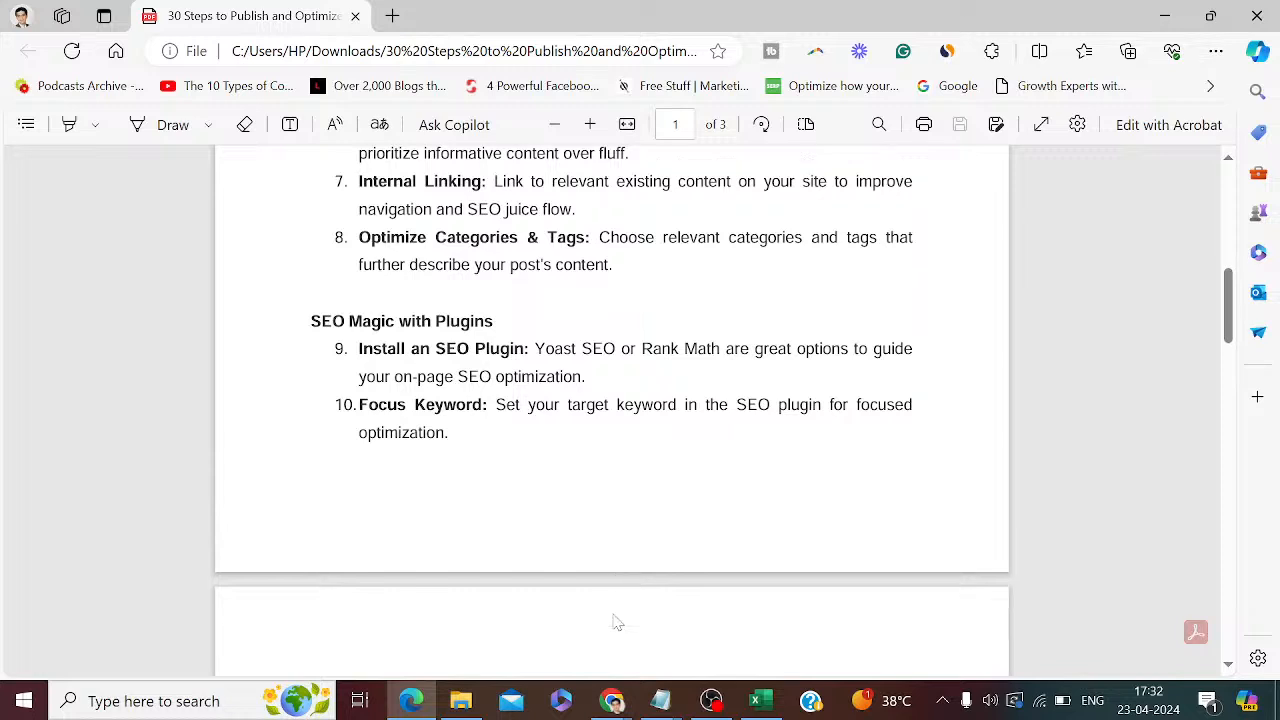
{"action": "scroll", "coordinate": [617, 622], "scroll_direction": "down", "scroll_amount": 3}
{"action": "scroll", "coordinate": [617, 622], "scroll_direction": "down", "scroll_amount": 3}
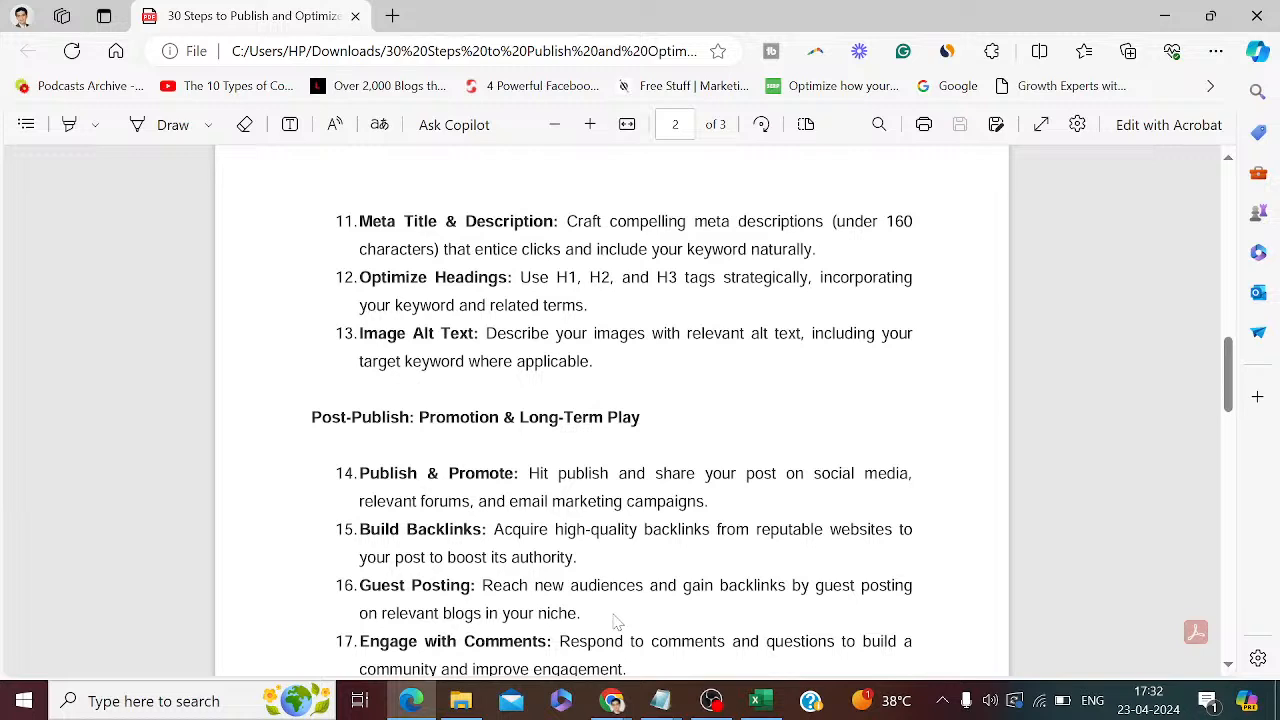
{"action": "scroll", "coordinate": [617, 622], "scroll_direction": "down", "scroll_amount": 1}
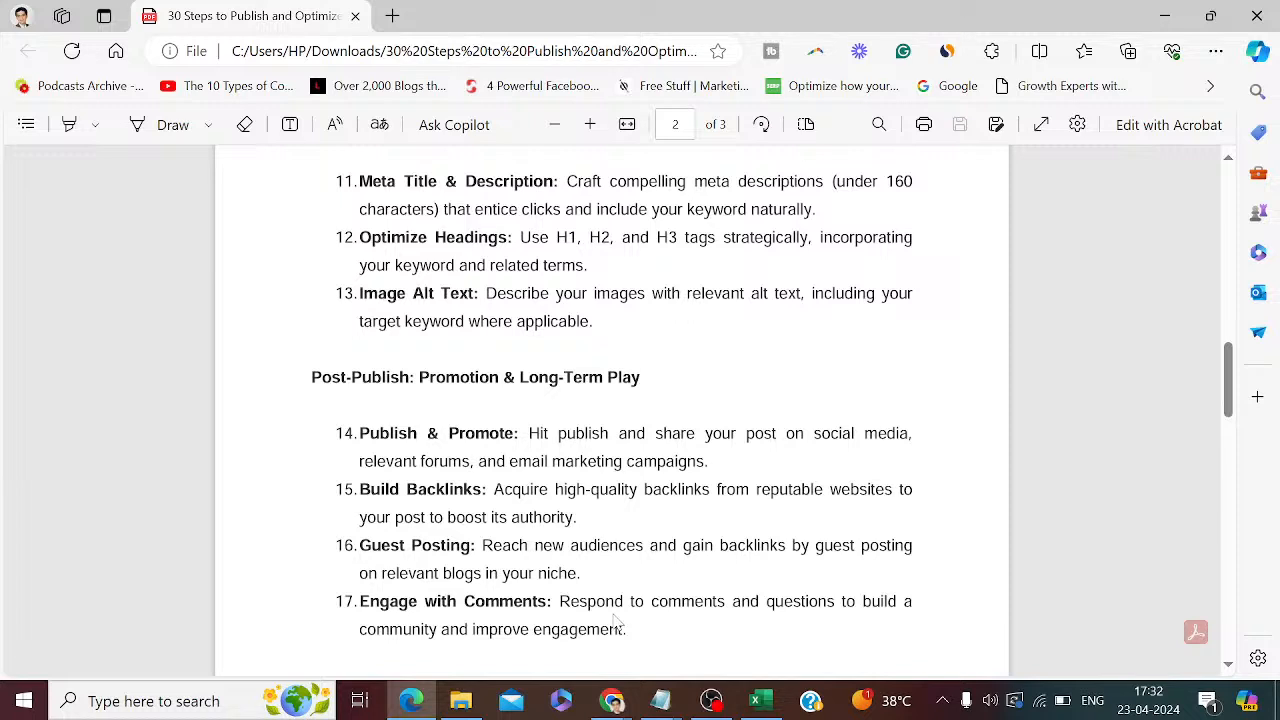
Read the rest of the checklist, from "Technical SEO: Speed & User Experience" through "Advanced SEO Tactics" to the closing bonus tip.
{"action": "scroll", "coordinate": [617, 622], "scroll_direction": "down", "scroll_amount": 5}
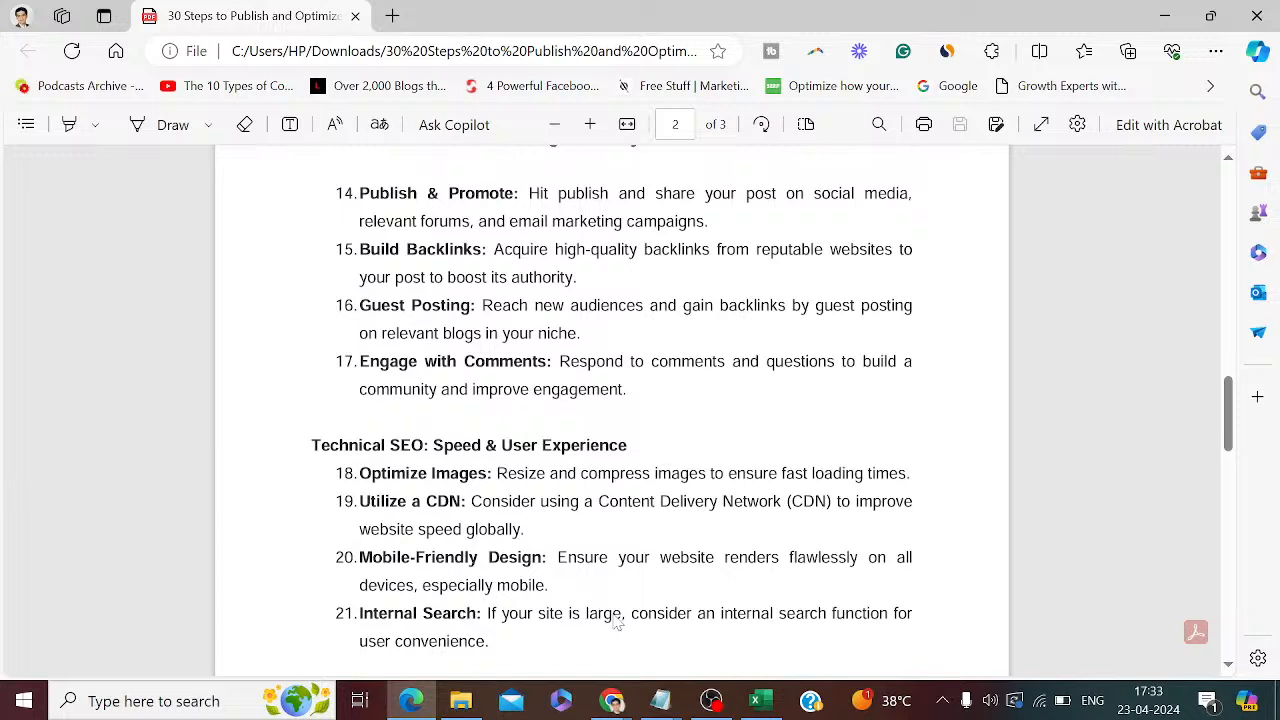
{"action": "scroll", "coordinate": [617, 622], "scroll_direction": "down", "scroll_amount": 3}
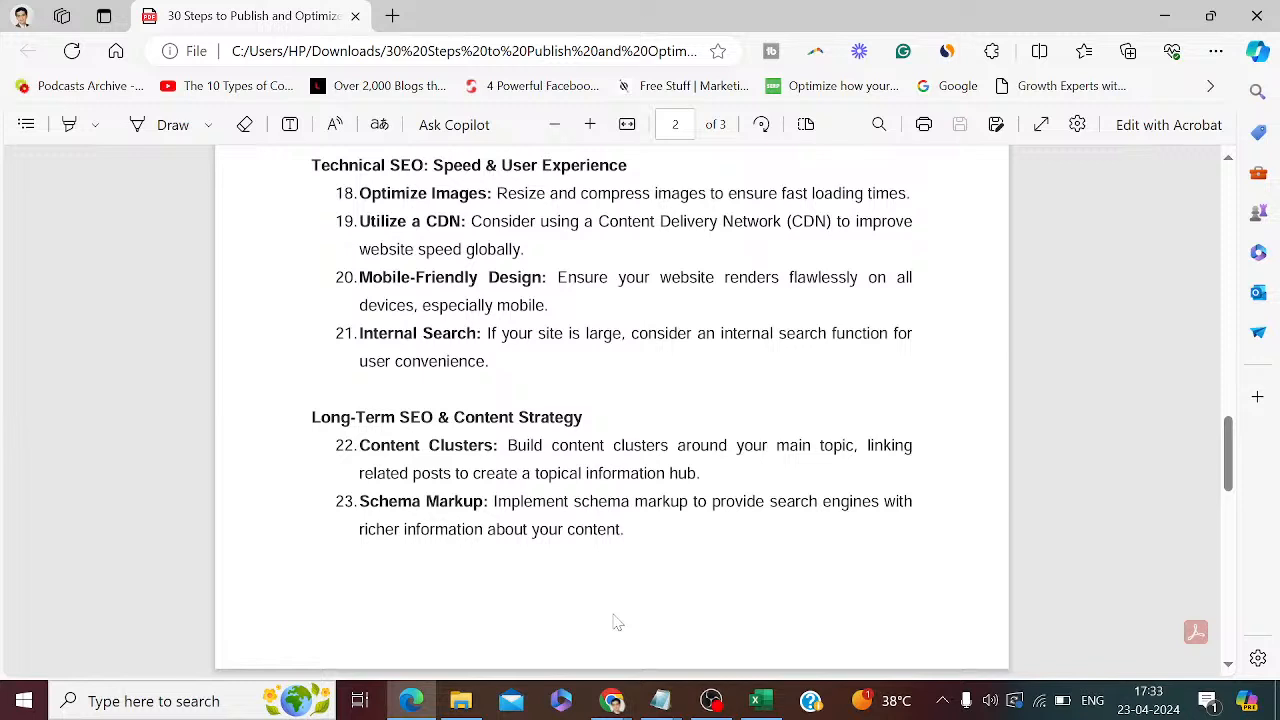
{"action": "scroll", "coordinate": [617, 622], "scroll_direction": "down", "scroll_amount": 1}
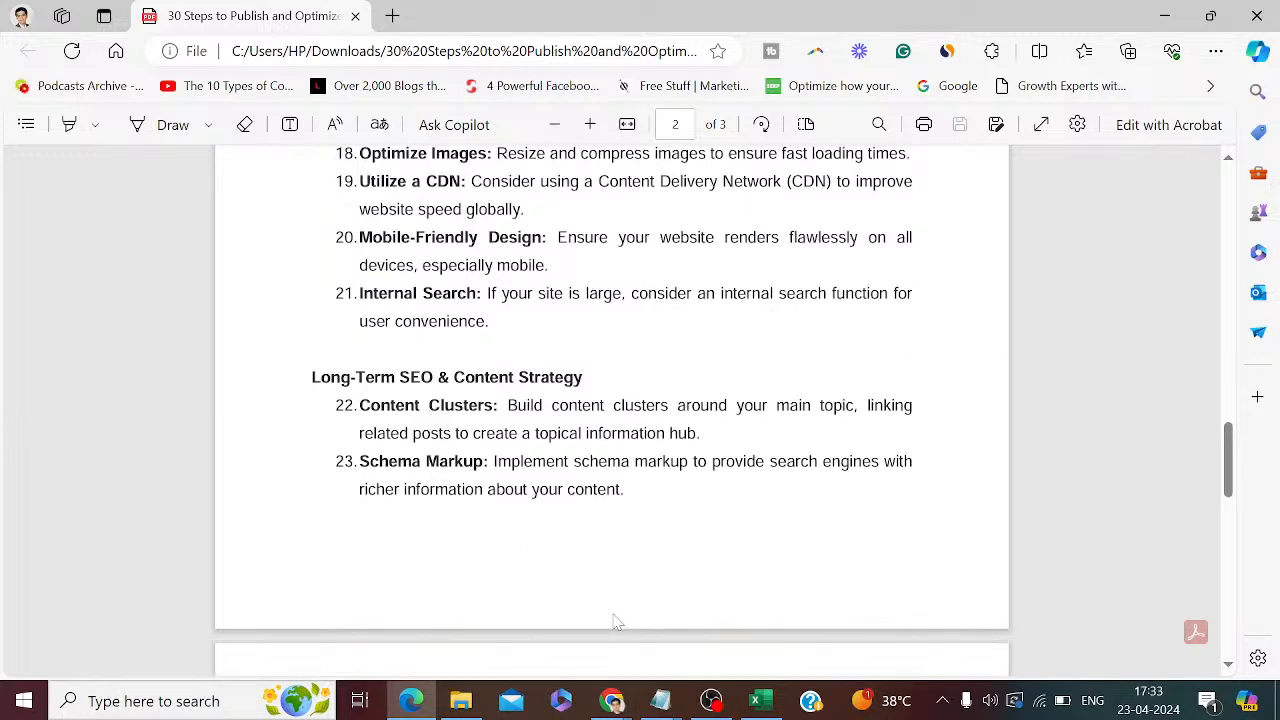
{"action": "scroll", "coordinate": [617, 622], "scroll_direction": "down", "scroll_amount": 3}
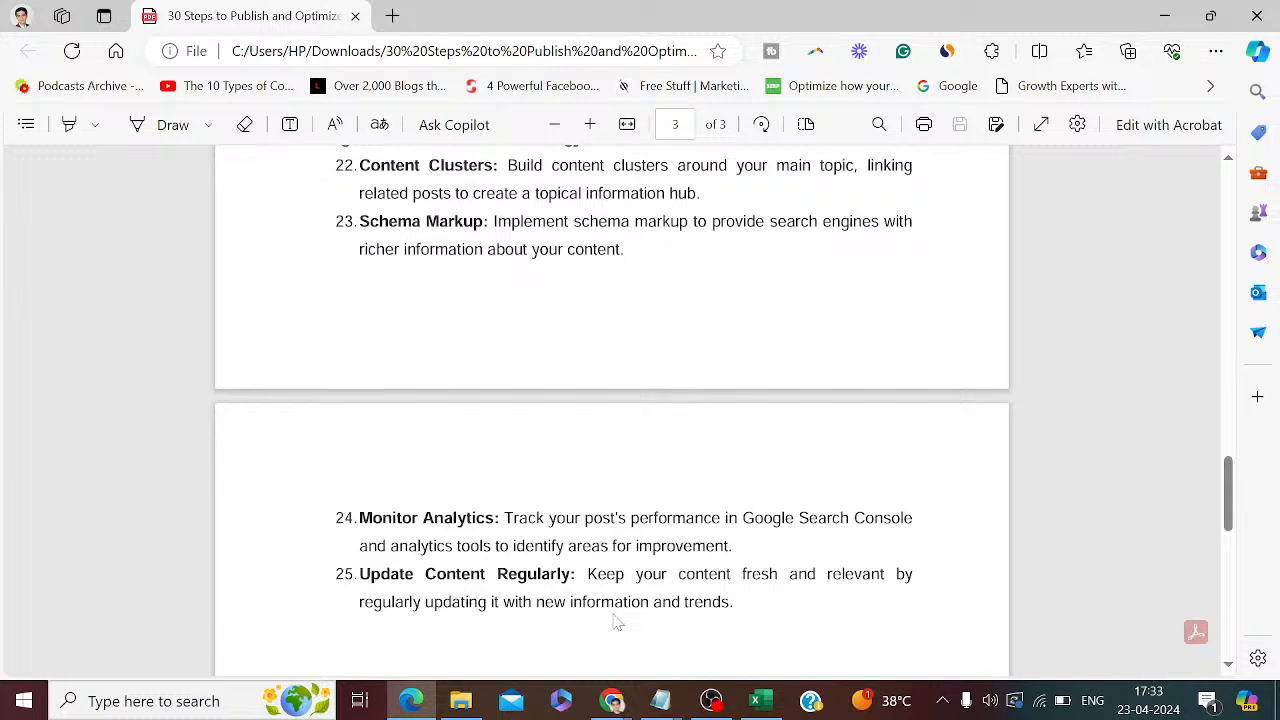
{"action": "scroll", "coordinate": [617, 622], "scroll_direction": "down", "scroll_amount": 1}
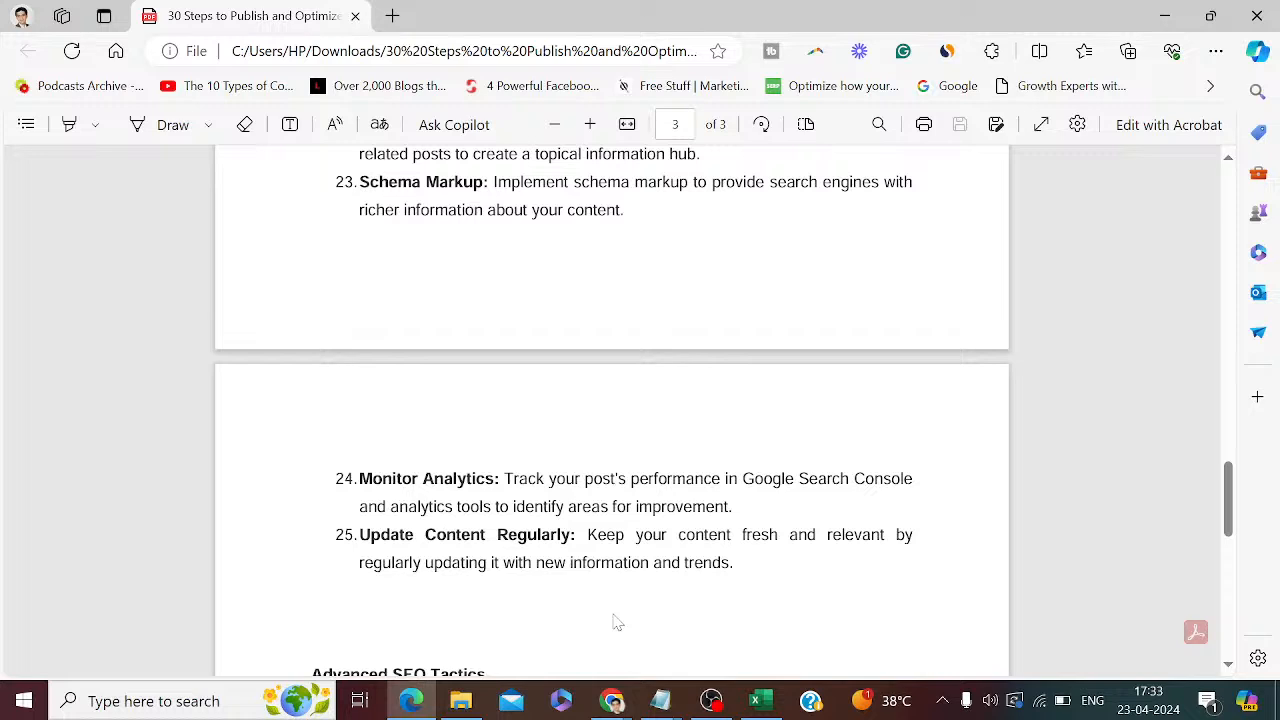
{"action": "scroll", "coordinate": [617, 622], "scroll_direction": "down", "scroll_amount": 1}
{"action": "scroll", "coordinate": [617, 622], "scroll_direction": "down", "scroll_amount": 1}
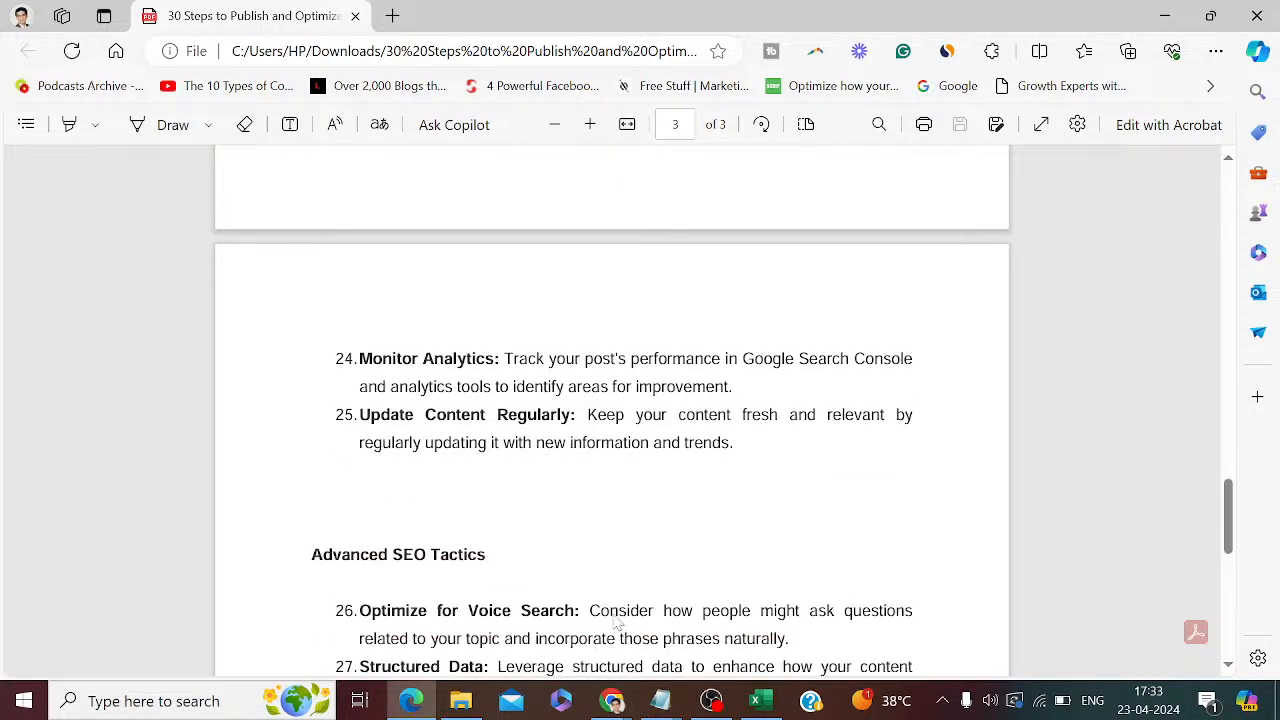
{"action": "scroll", "coordinate": [617, 622], "scroll_direction": "down", "scroll_amount": 5}
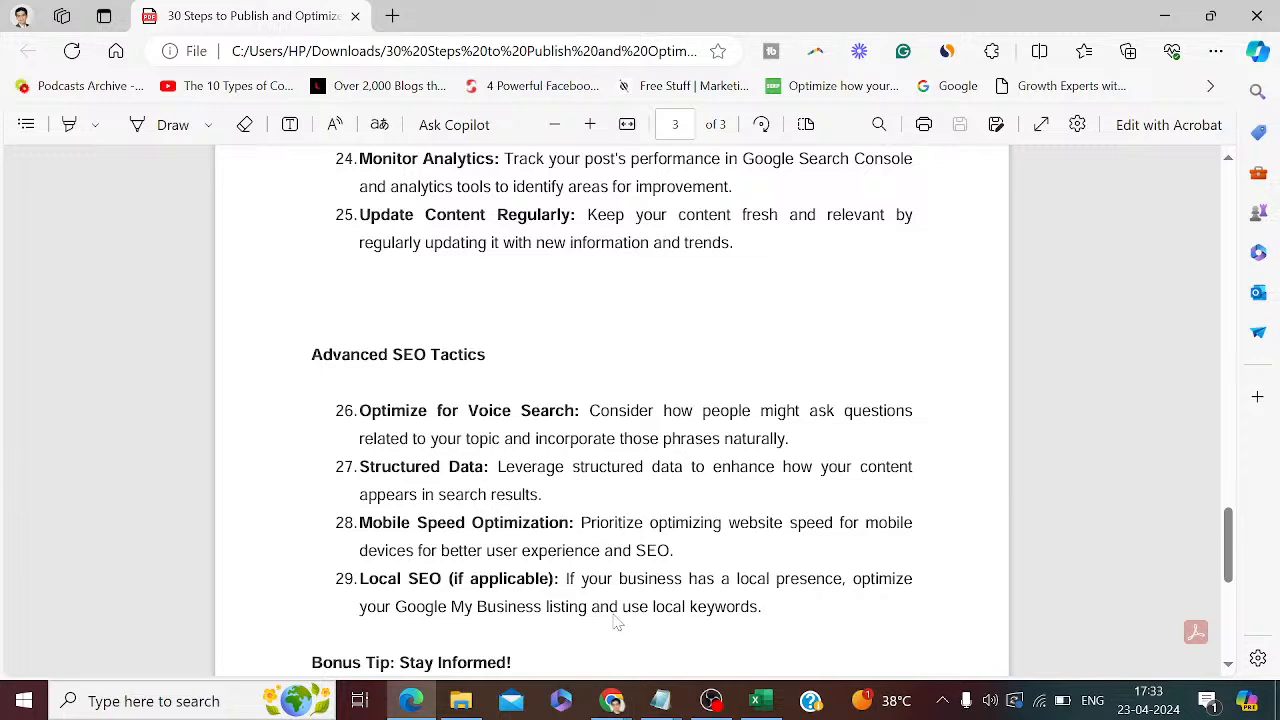
{"action": "scroll", "coordinate": [617, 623], "scroll_direction": "down", "scroll_amount": 1}
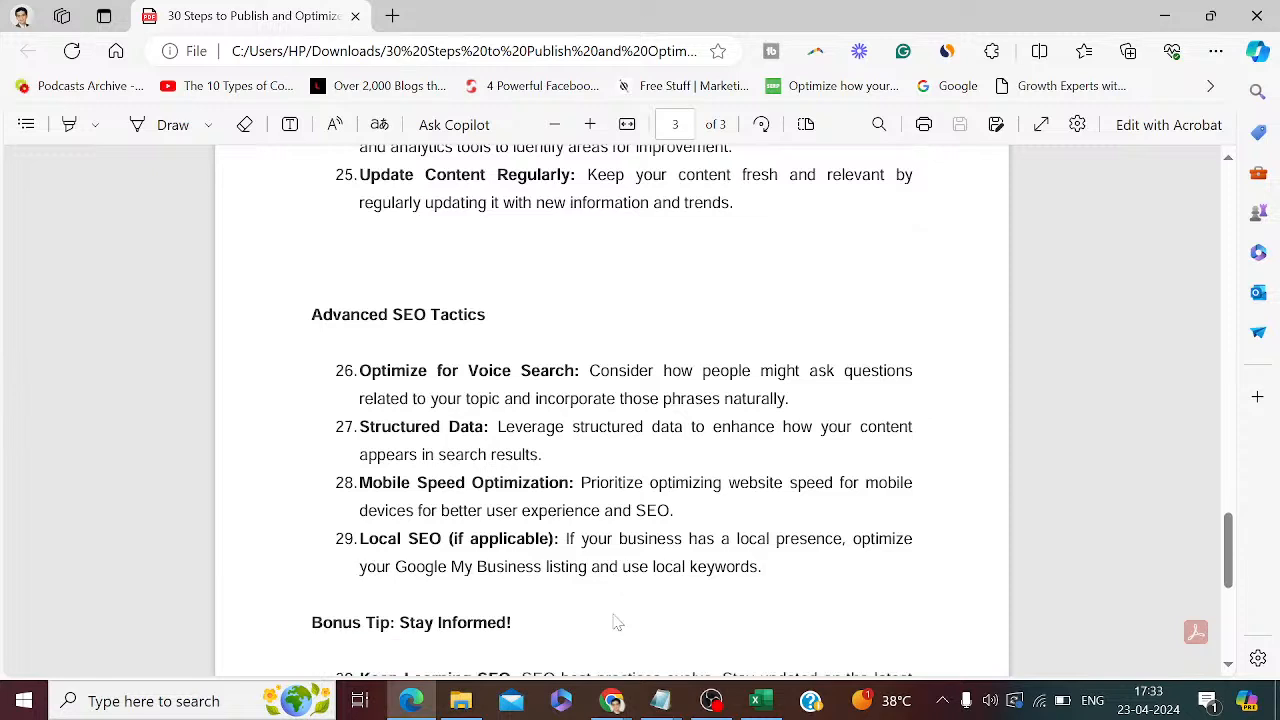
{"action": "scroll", "coordinate": [617, 623], "scroll_direction": "down", "scroll_amount": 4}
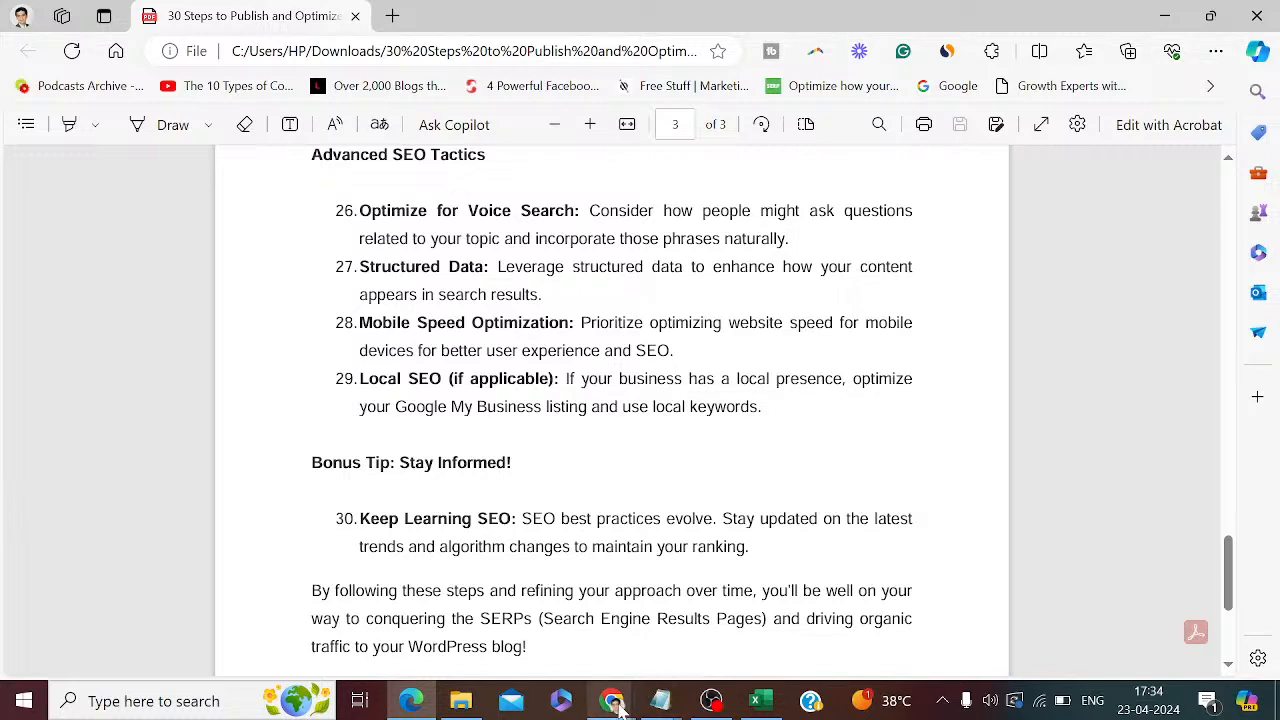
Switch back to Chrome and end the live stream in YouTube Studio, confirming that it should stop.
{"action": "mouse_move", "coordinate": [620, 705]}
{"action": "left_click", "coordinate": [519, 650]}
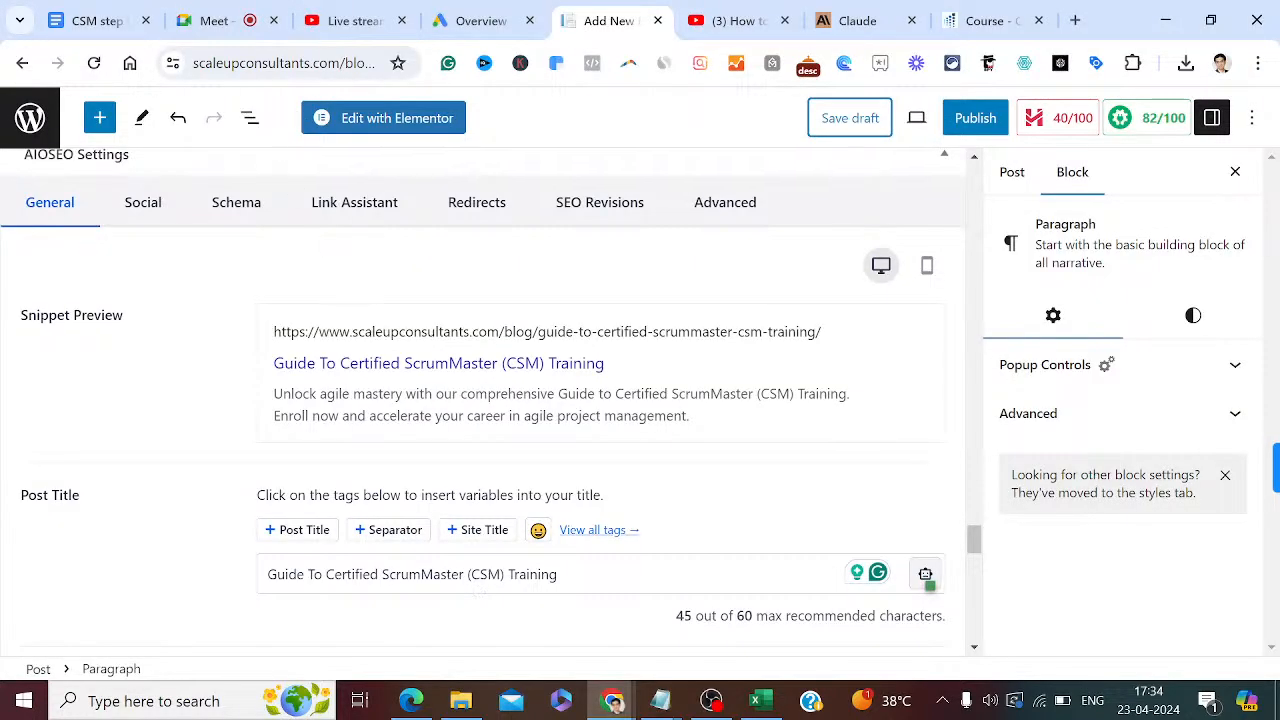
{"action": "left_click", "coordinate": [350, 22]}
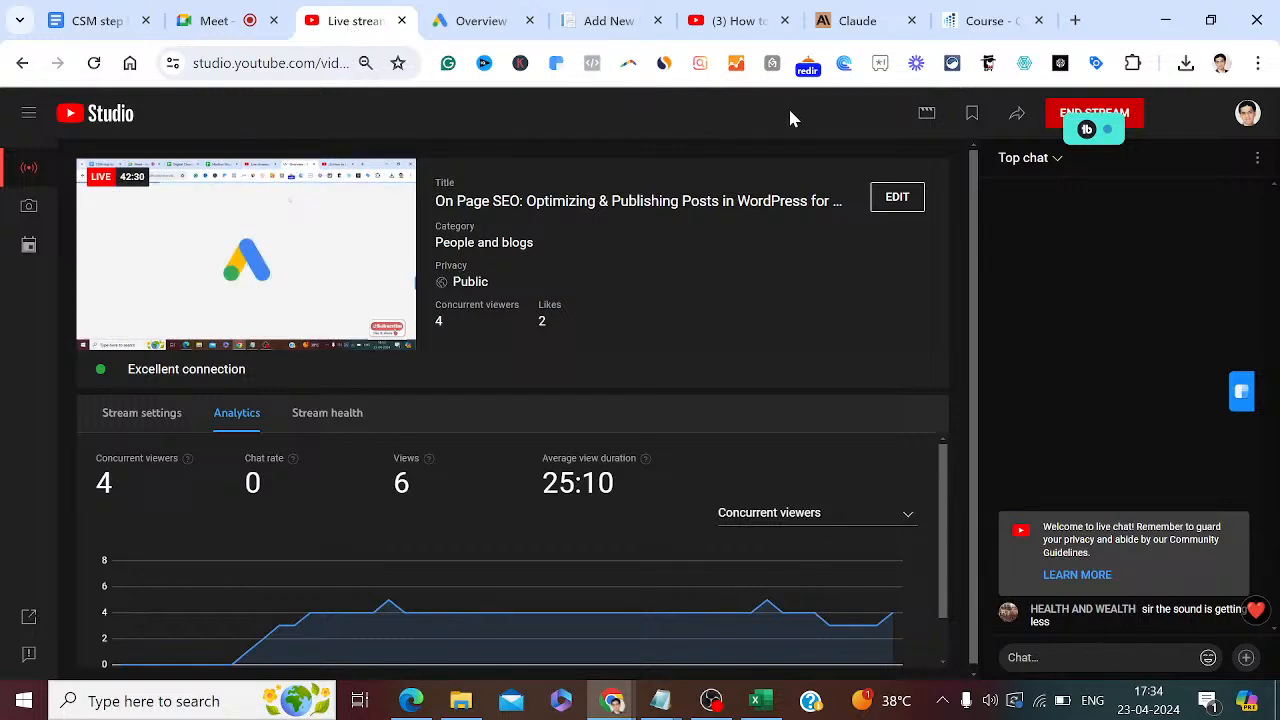
{"action": "left_click", "coordinate": [1127, 115]}
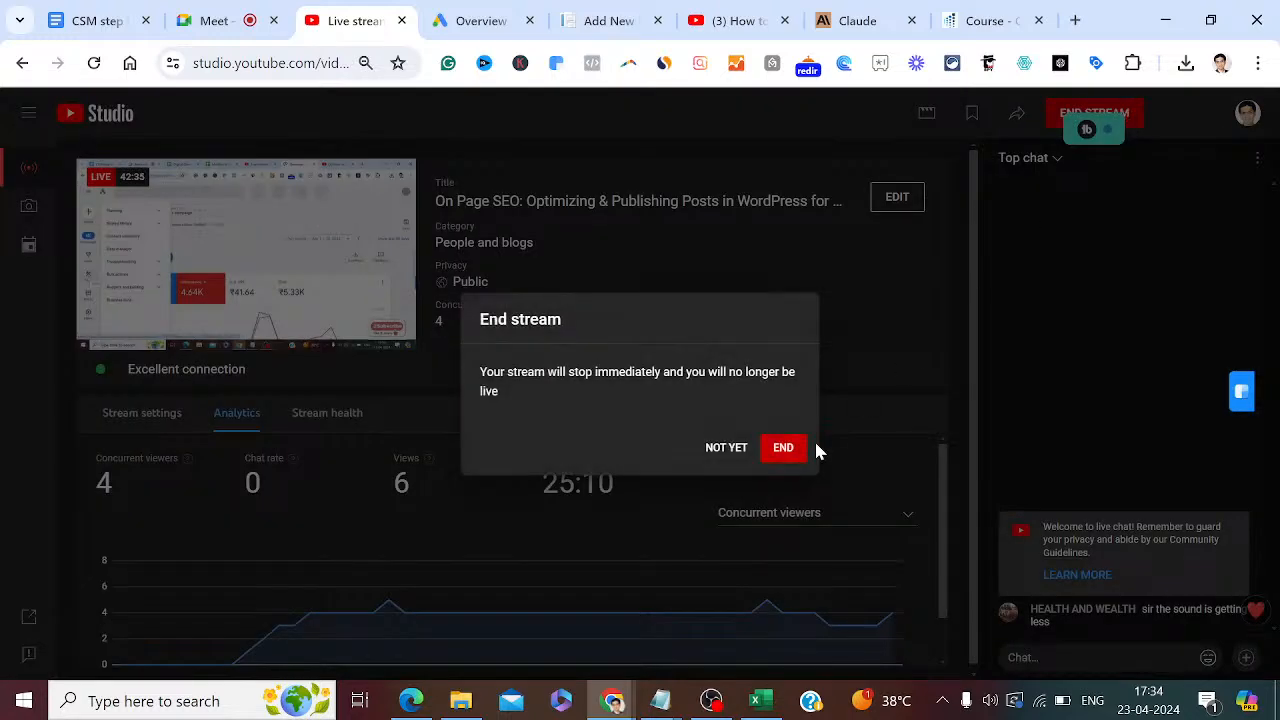
{"action": "left_click", "coordinate": [784, 447]}
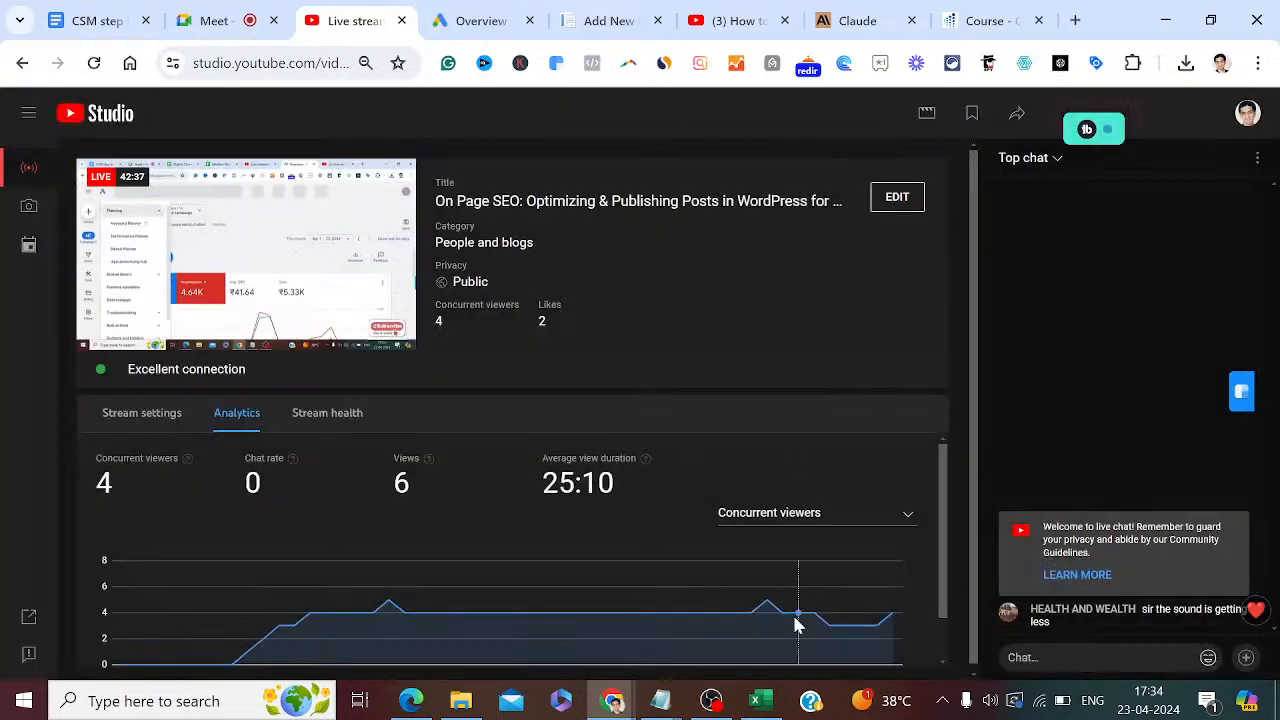